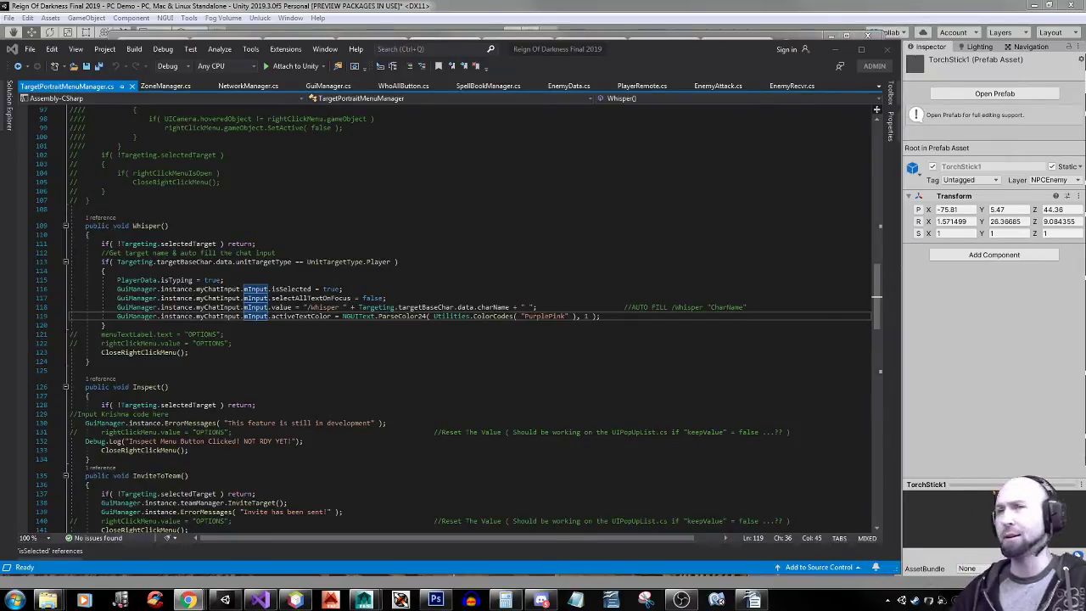
Switch to Unity and select the MyPostProcess profile among the project assets
click(586, 11)
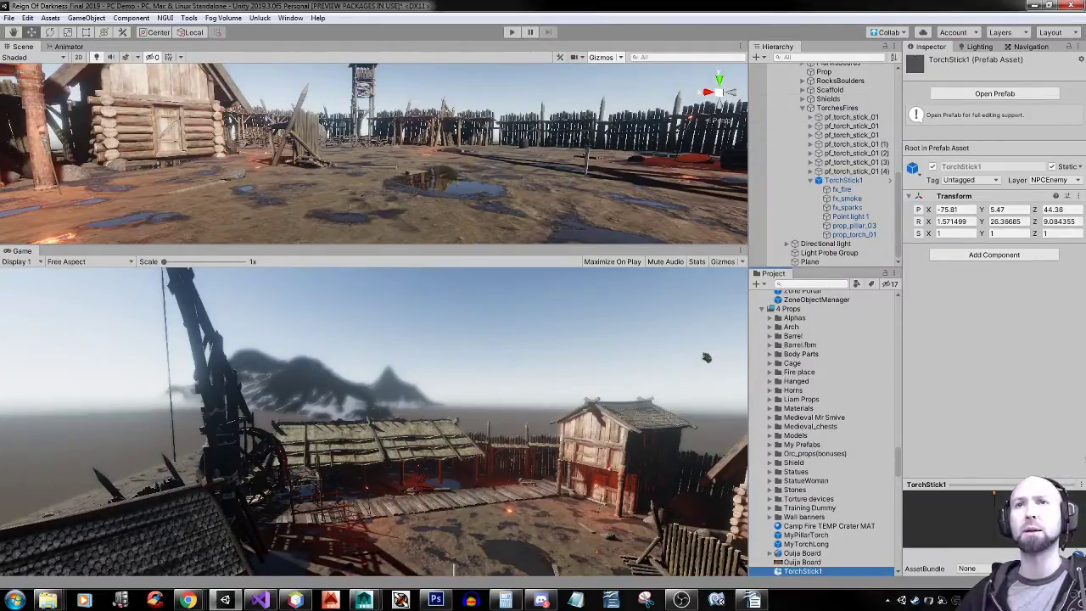
scroll(899, 466, down, 3)
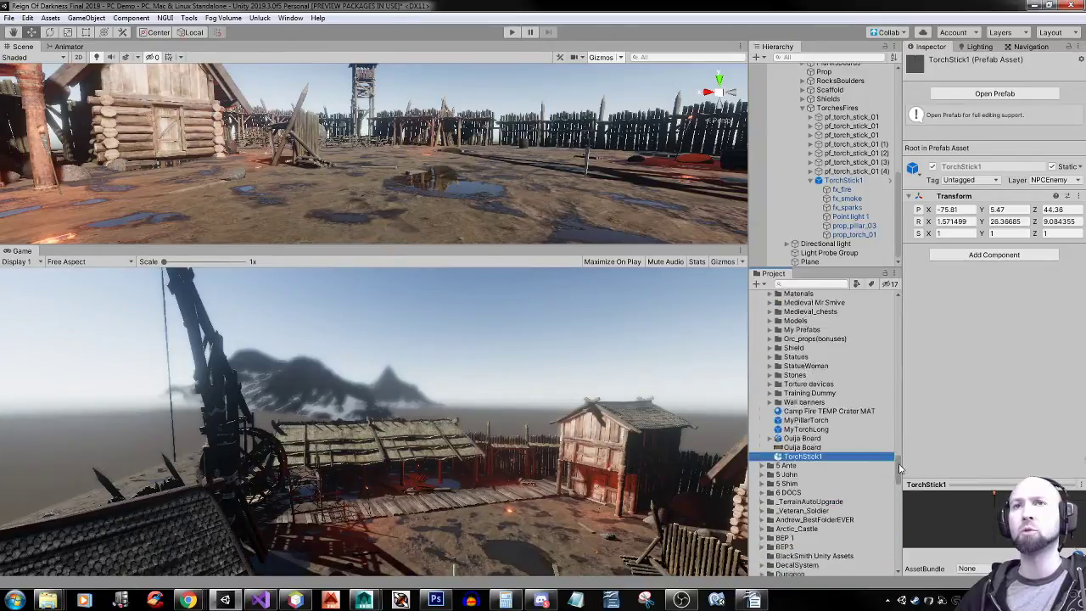
drag(900, 466, 900, 548)
click(815, 451)
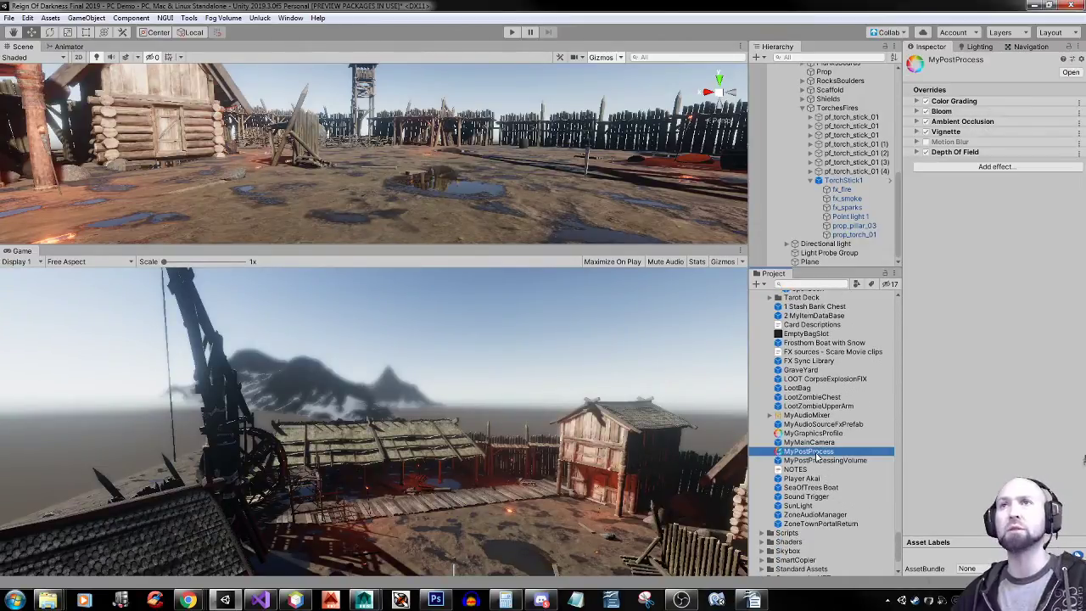
Toggle the Depth Of Field and Bloom overrides off and on to compare their effect on the scene
click(925, 153)
click(926, 153)
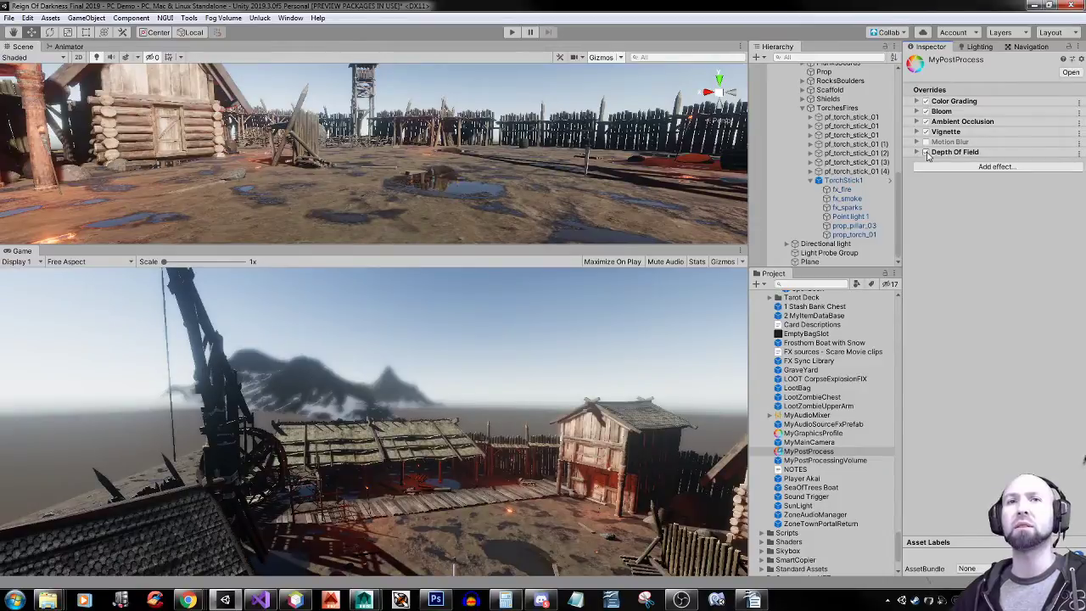
click(926, 152)
click(926, 153)
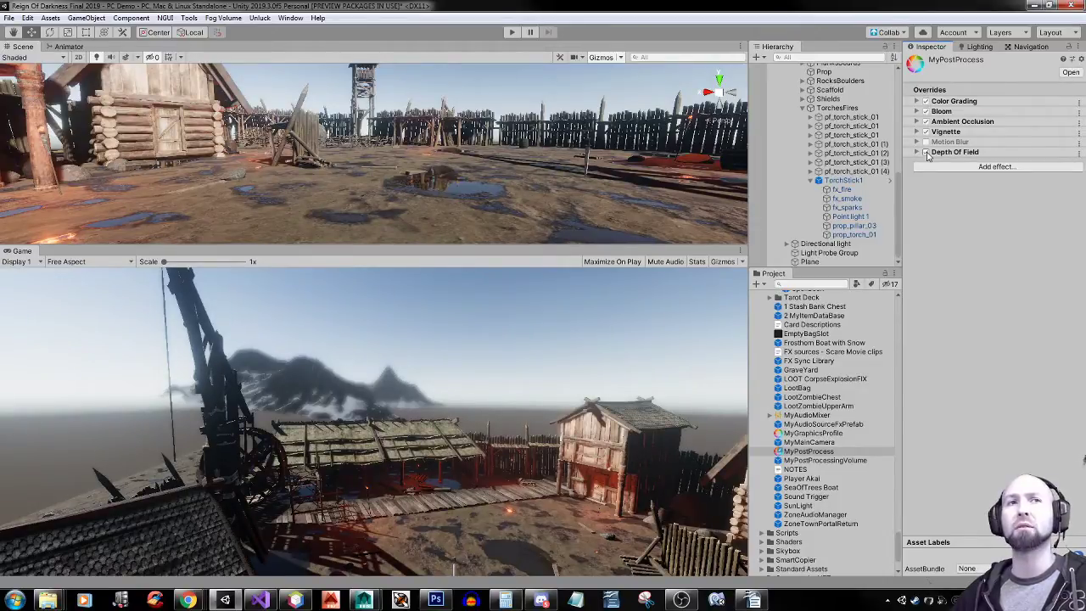
click(926, 153)
click(926, 152)
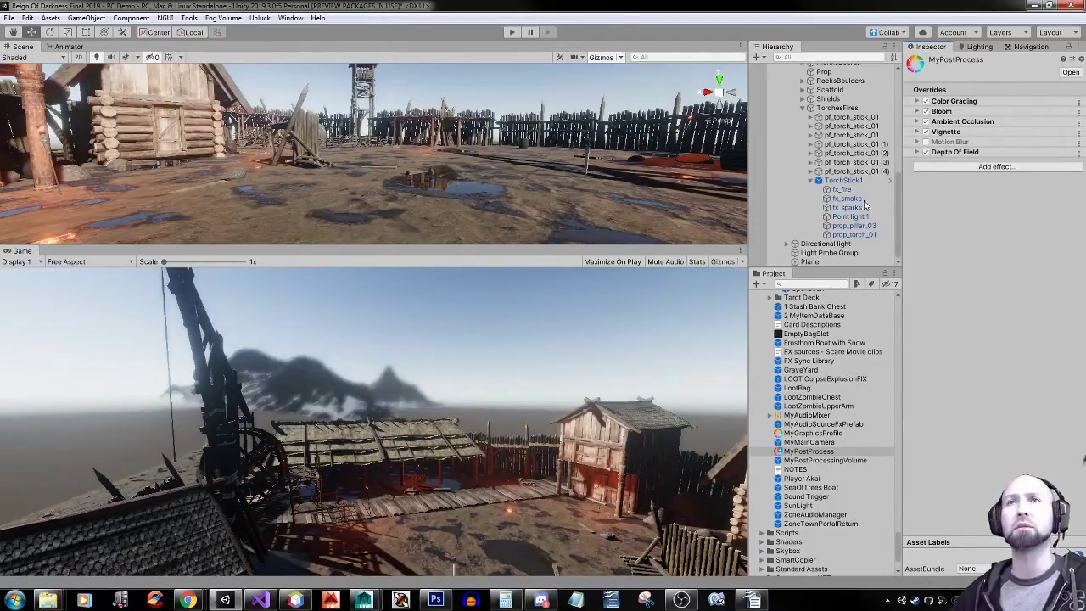
click(926, 153)
click(925, 153)
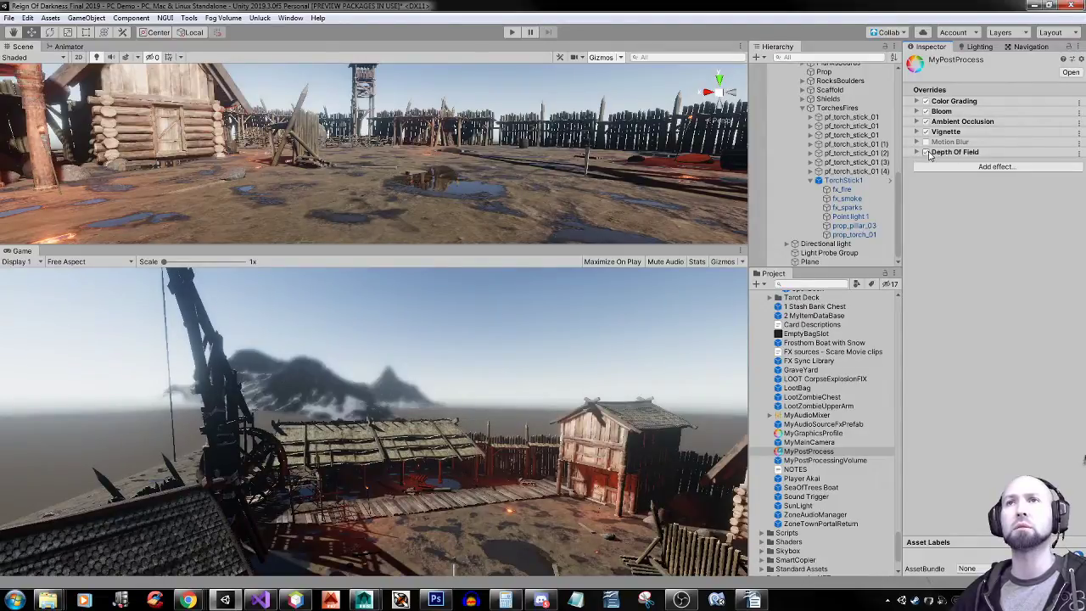
click(926, 112)
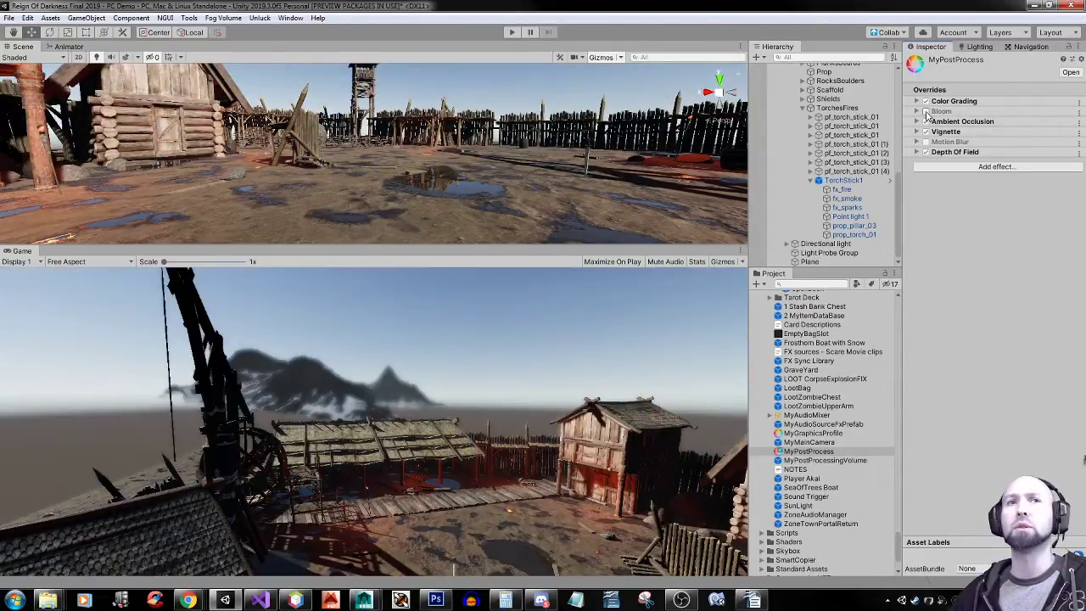
click(926, 111)
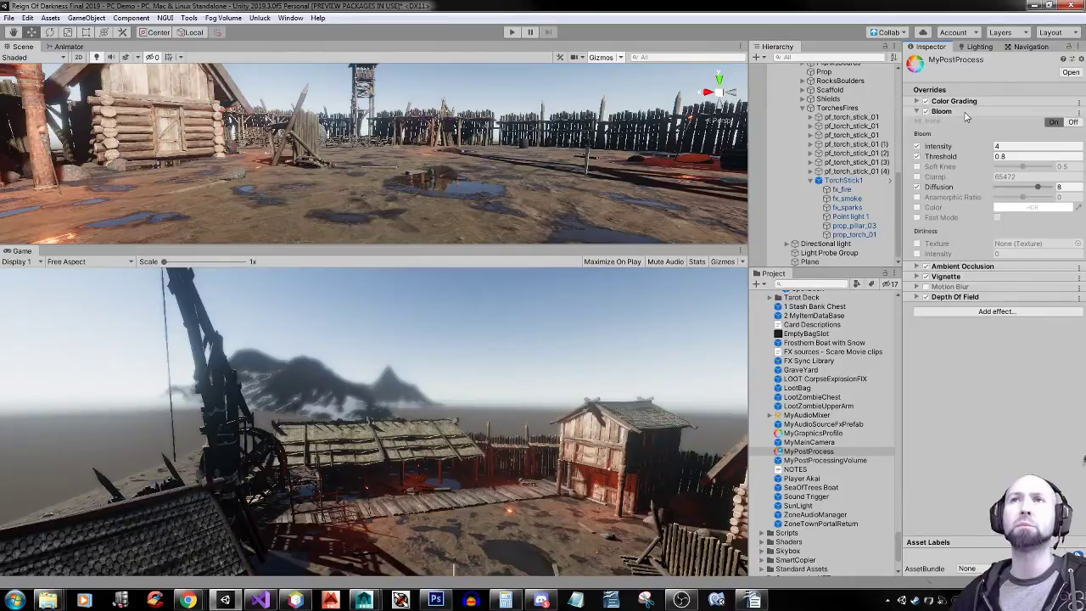
Set the Bloom intensity to 3.5 in the MyPostProcess profile and collapse the Bloom settings
click(967, 113)
click(999, 147)
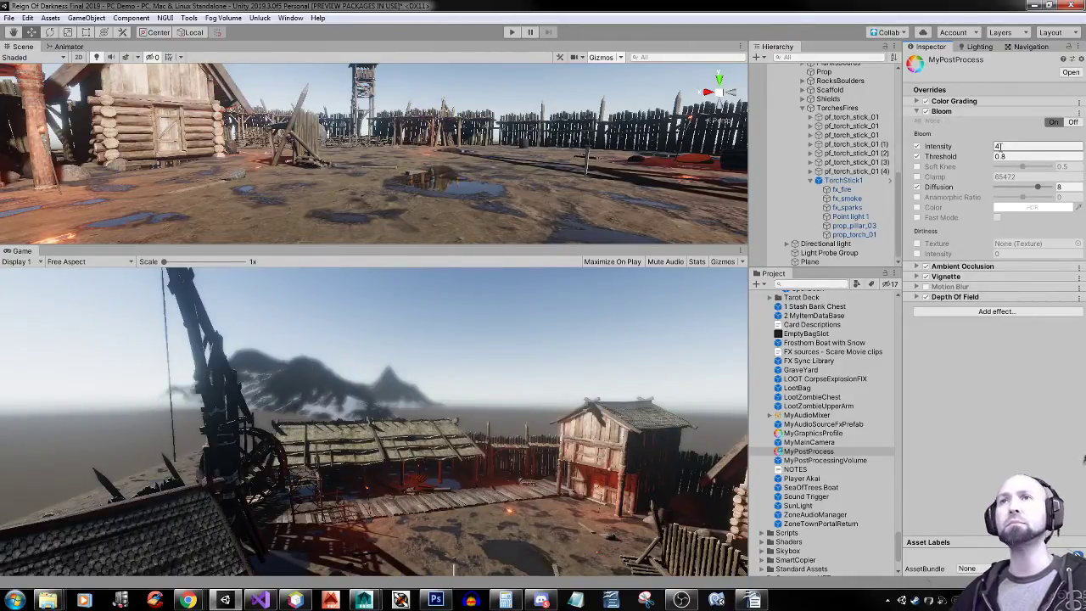
key(BackSpace)
text(3)
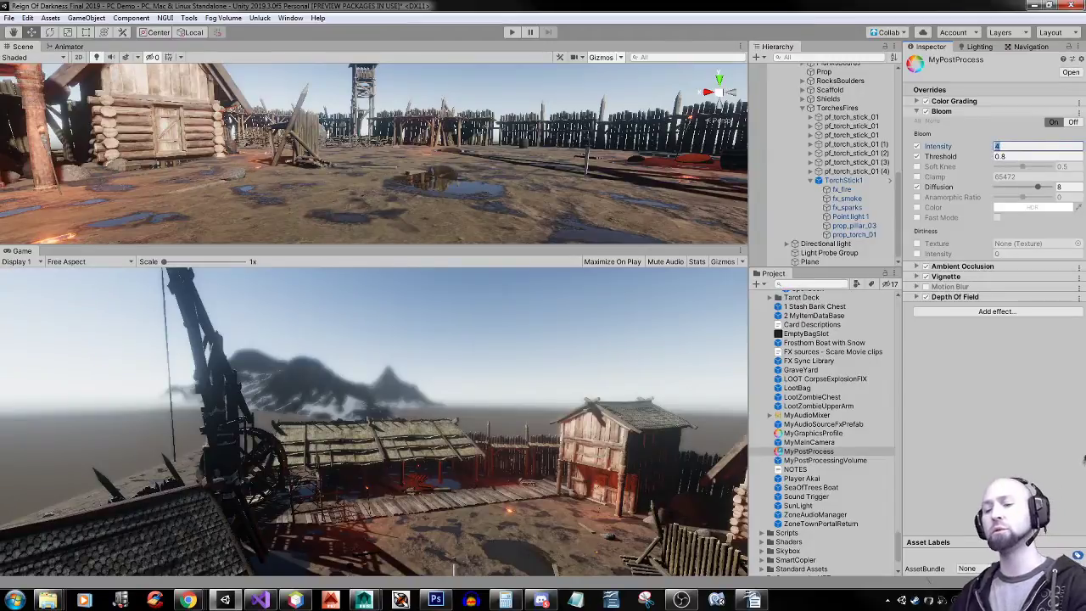
text(.5)
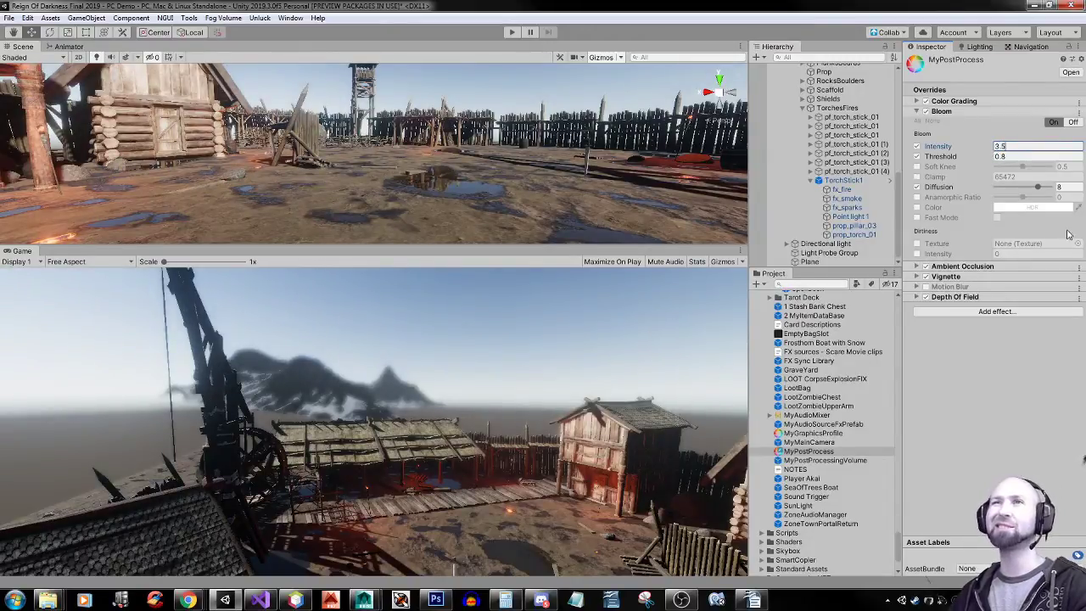
click(951, 113)
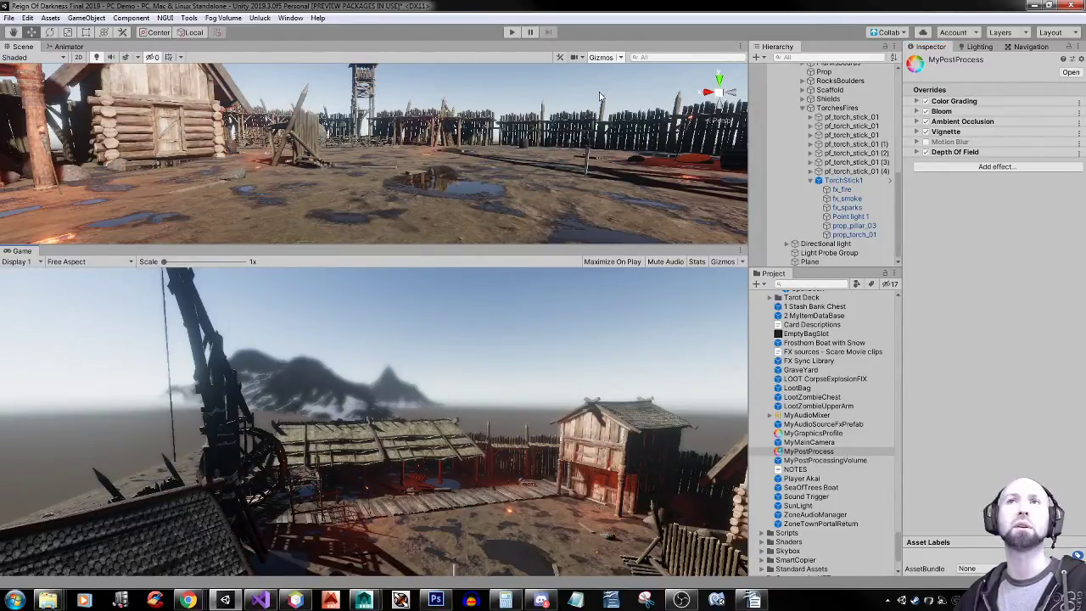
Run the scene with TorchStick1 selected, switch it to night, and bring the burning torch into the Scene view
click(848, 181)
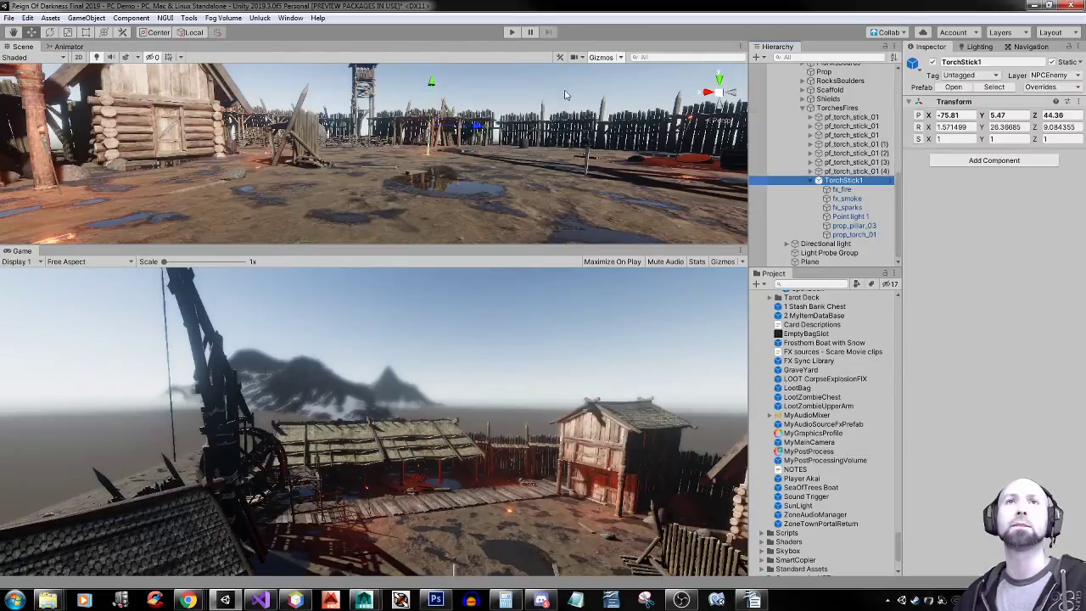
click(512, 32)
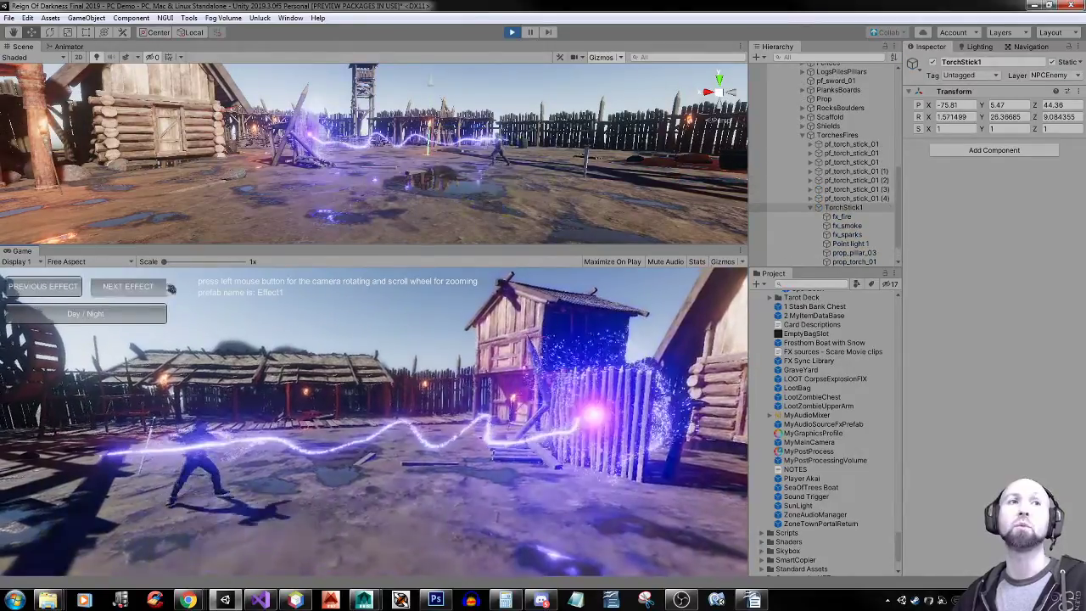
click(112, 321)
right_drag(474, 147, 274, 117)
key(w)
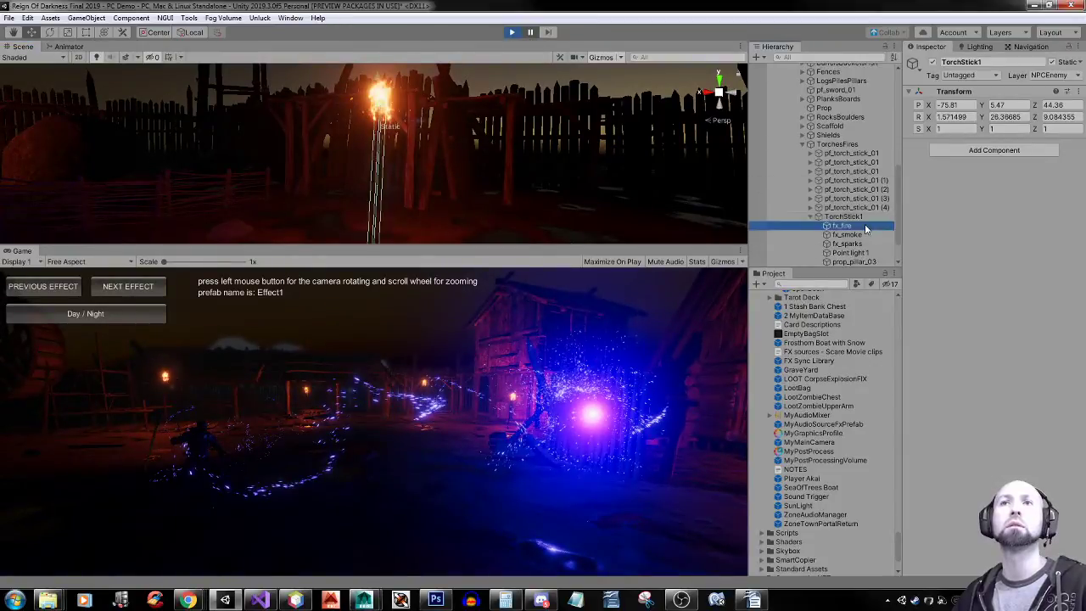
Inspect the child objects of TorchStick1, and collapse the Mesh Renderer and Capsule Collider components of prop_pillar_03
click(861, 227)
key(Down)
key(Down)
key(Down)
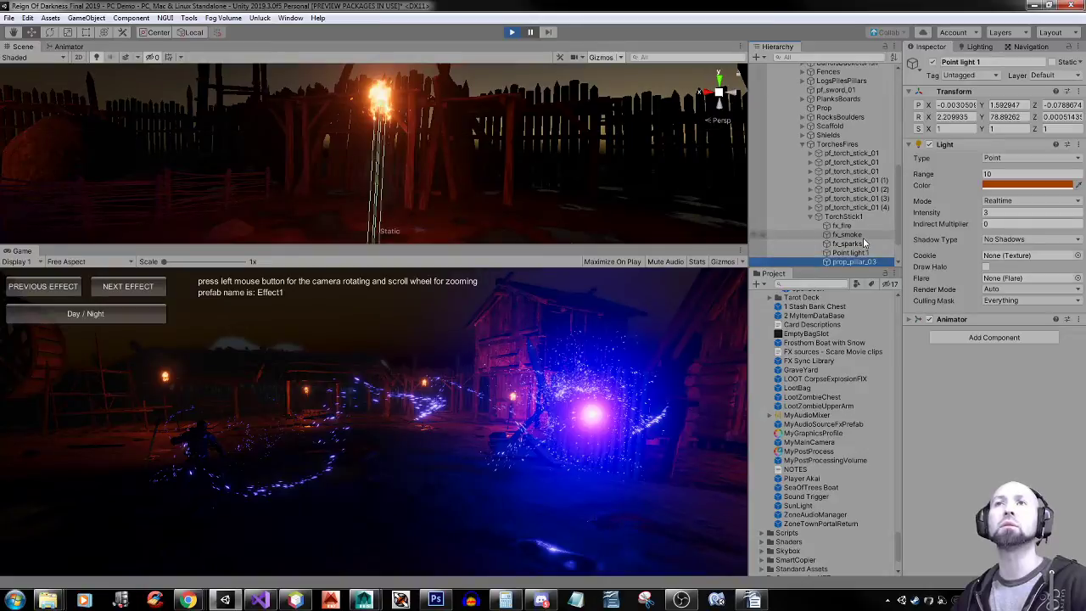
key(Down)
key(Down)
key(Up)
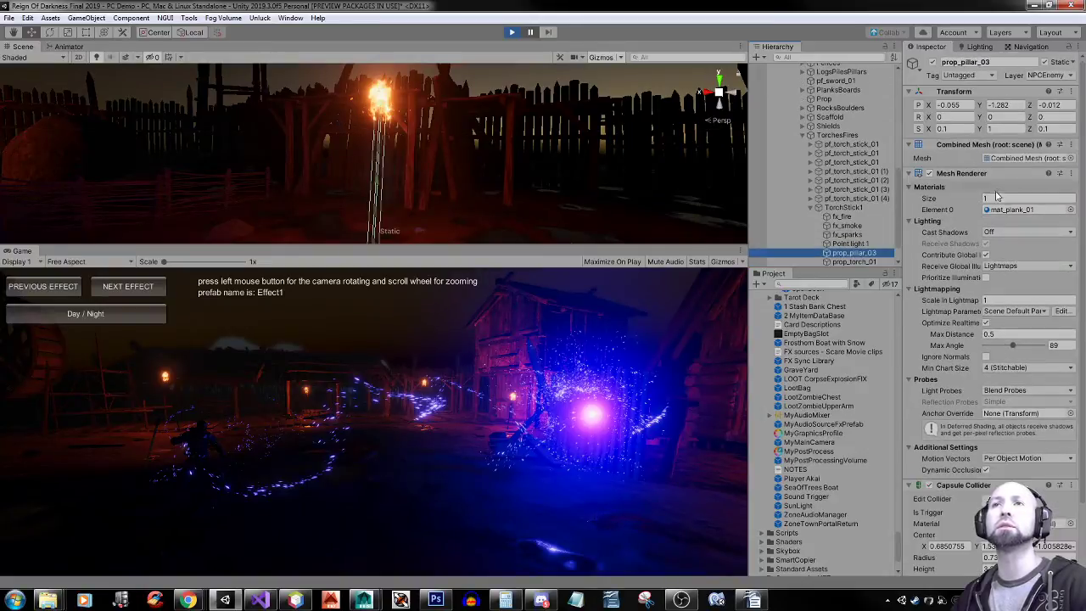
click(964, 174)
click(962, 185)
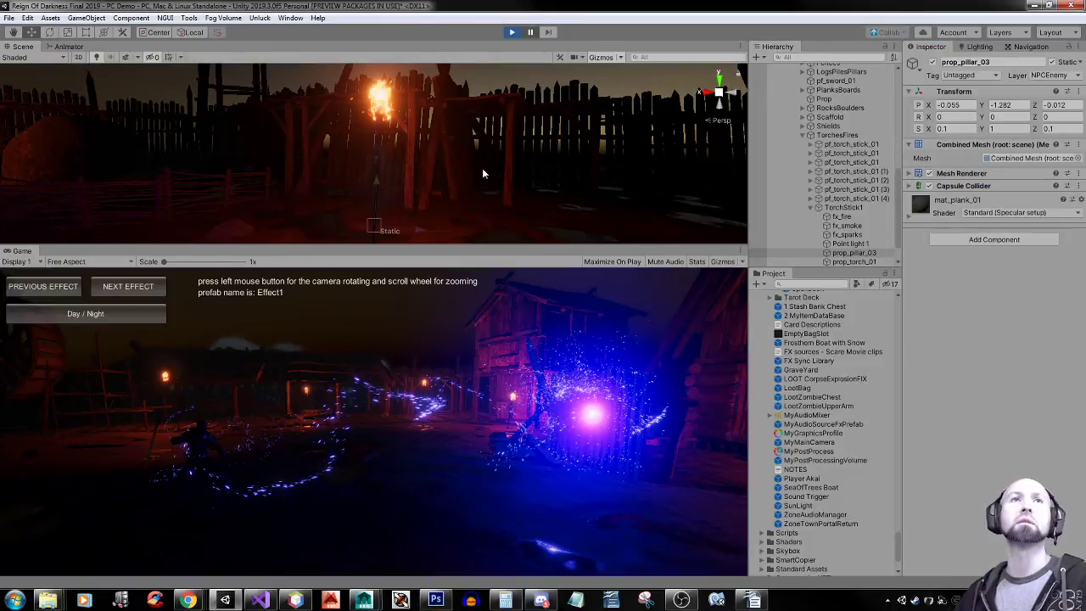
Examine the night lighting around the torch and courtyard in a maximized Scene view, then stop play mode and restore the layout
key(shift+space)
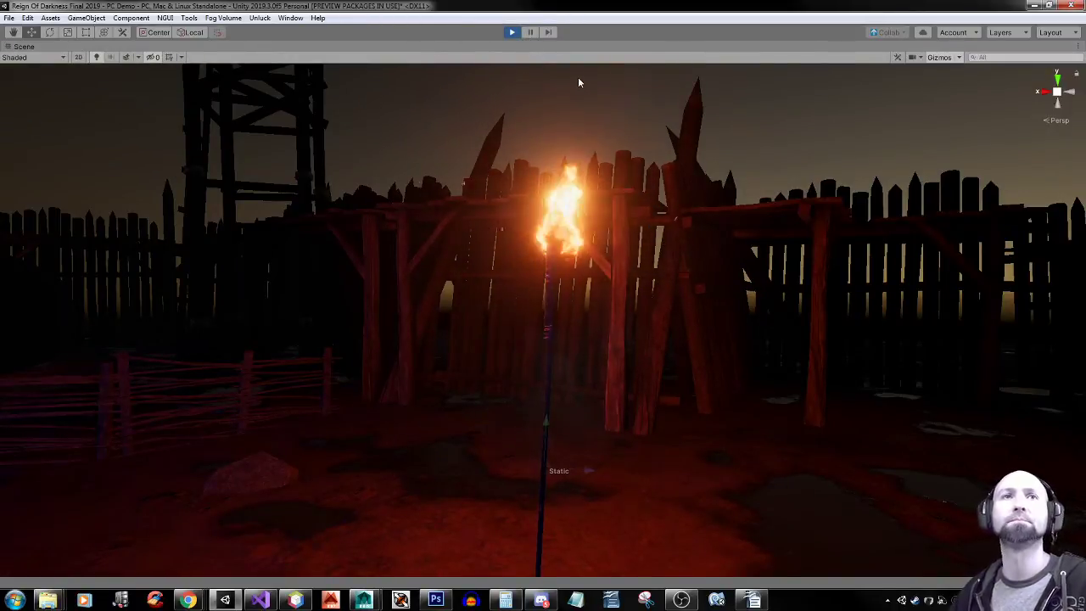
right_drag(710, 266, 389, 308)
key(s)
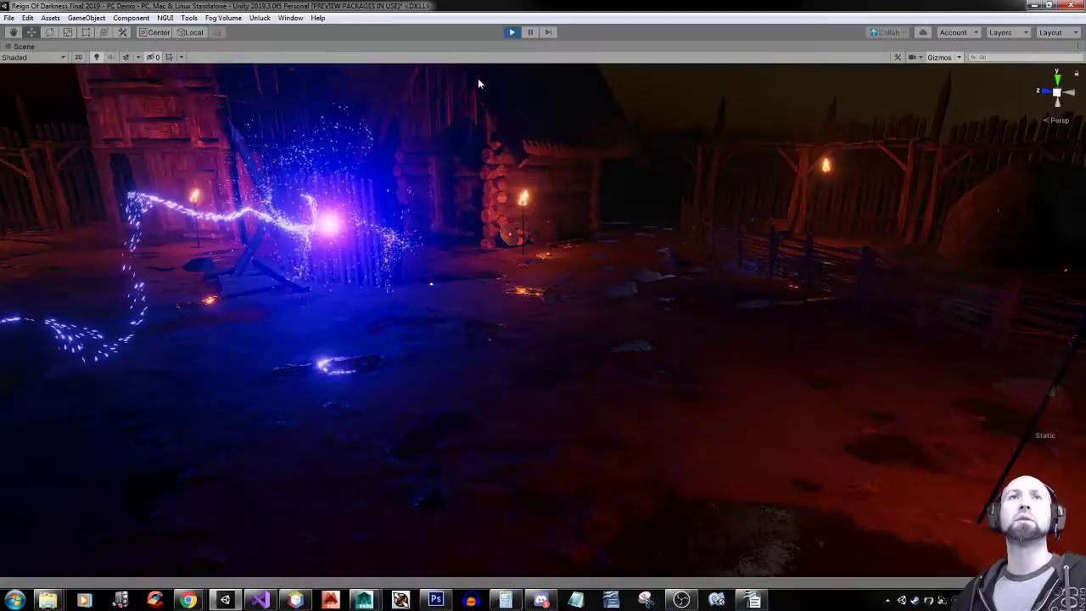
click(513, 36)
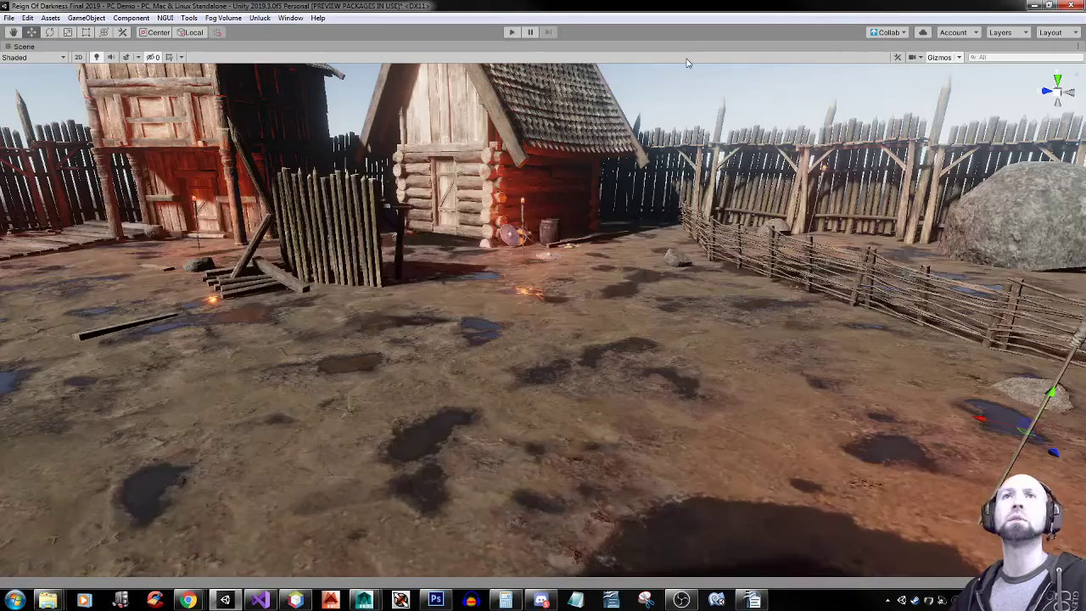
key(shift+space)
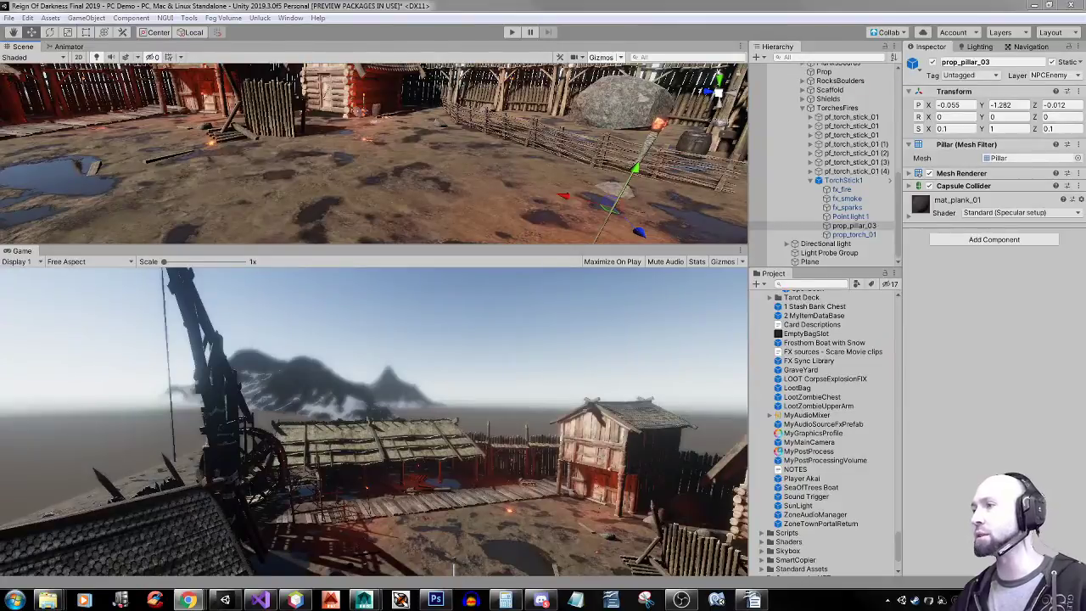
Bring the Hangouts video call onto the main screen and show the shared Unity game full screen
drag(1085, 83, 776, 71)
double_click(776, 71)
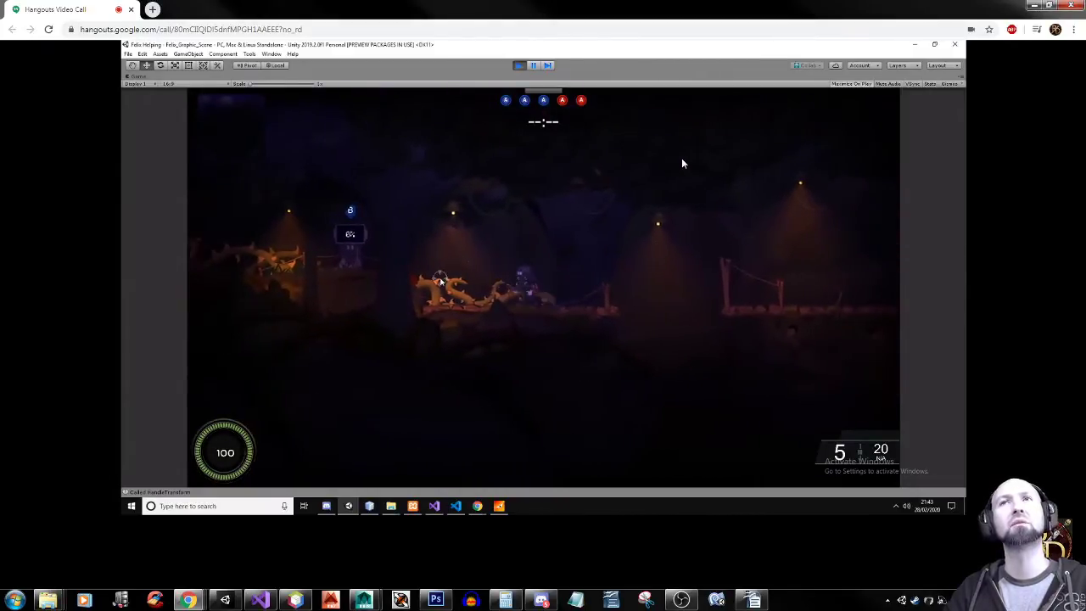
key(F11)
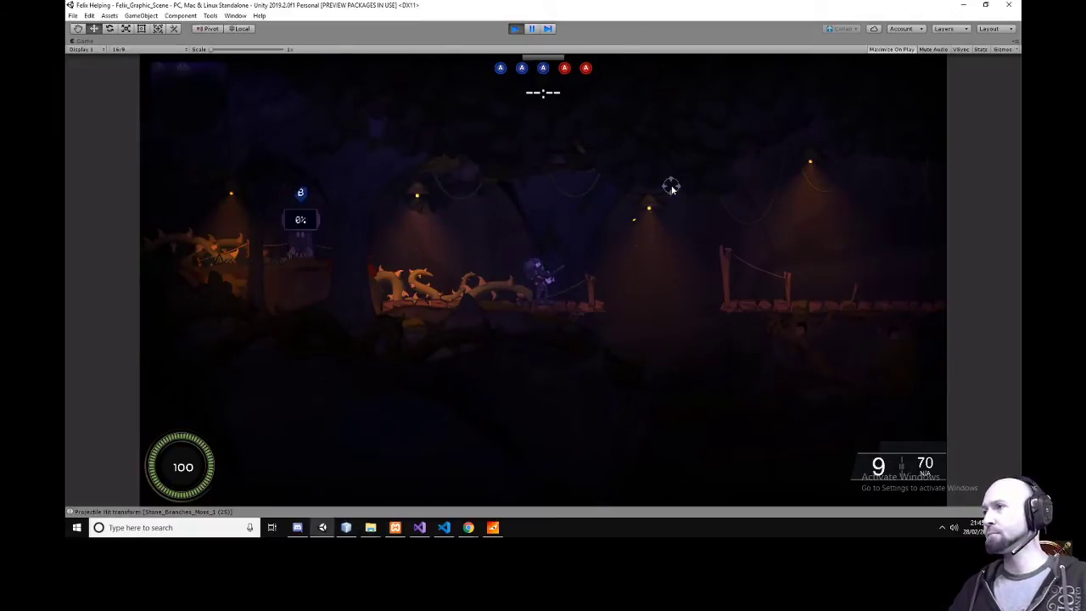
scroll(671, 283, down, 1)
click(672, 281)
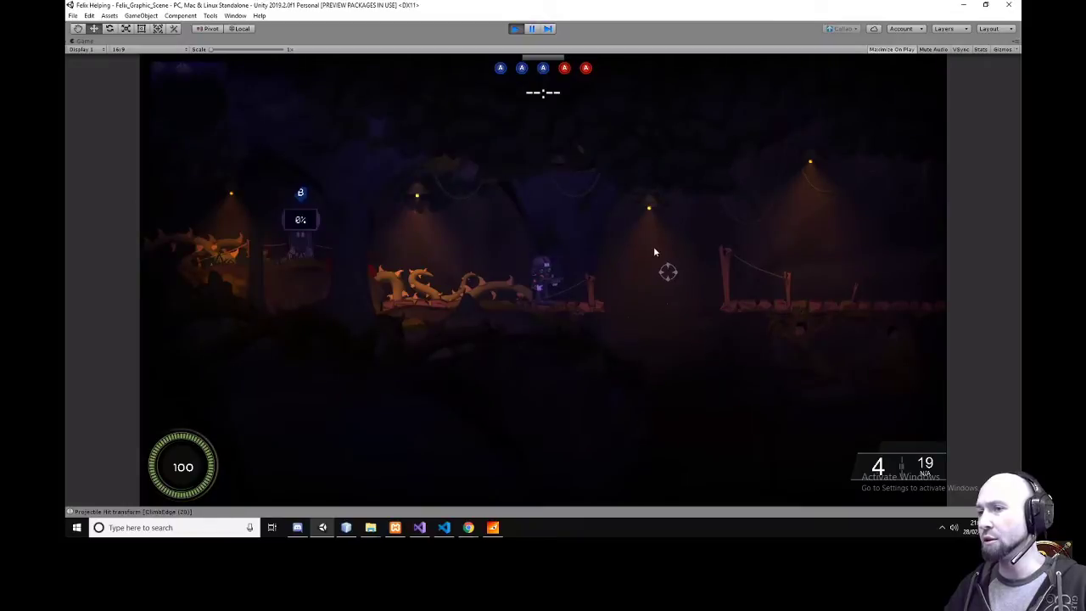
click(516, 29)
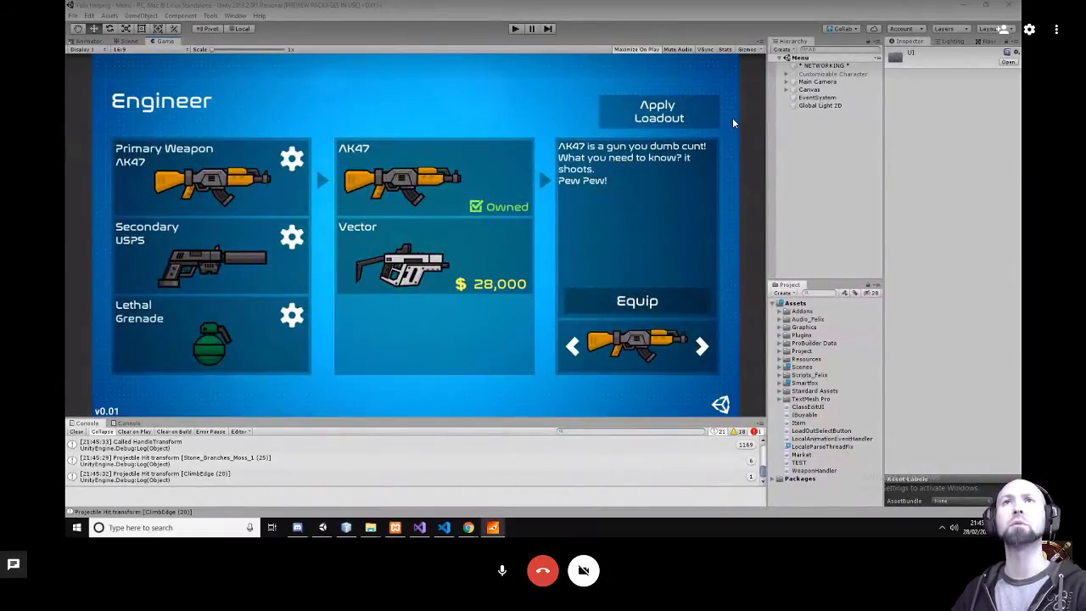
Leave full screen in the Hangouts call and move its window off the main screen
key(F11)
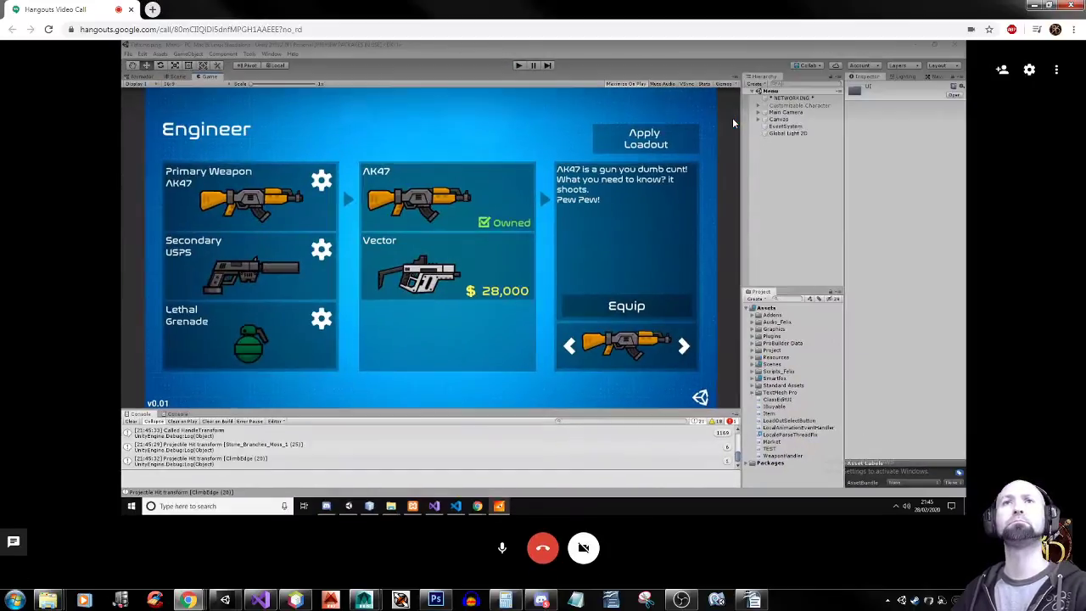
double_click(697, 13)
drag(746, 74, 1085, 162)
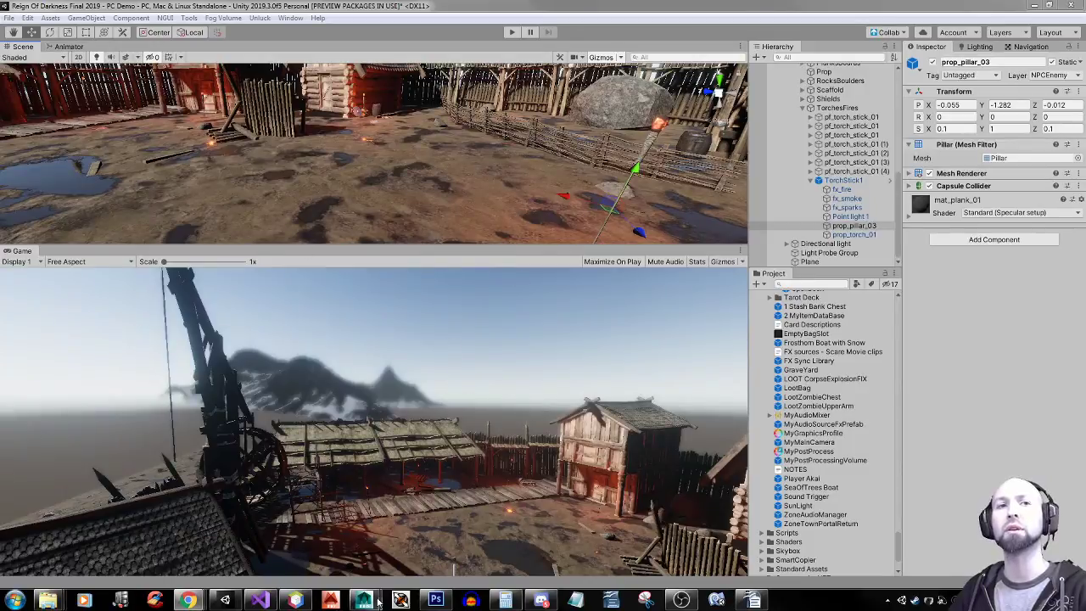
Switch to Maya and examine the full leather and bone armor character from the front and side
mouse_move(363, 599)
click(424, 543)
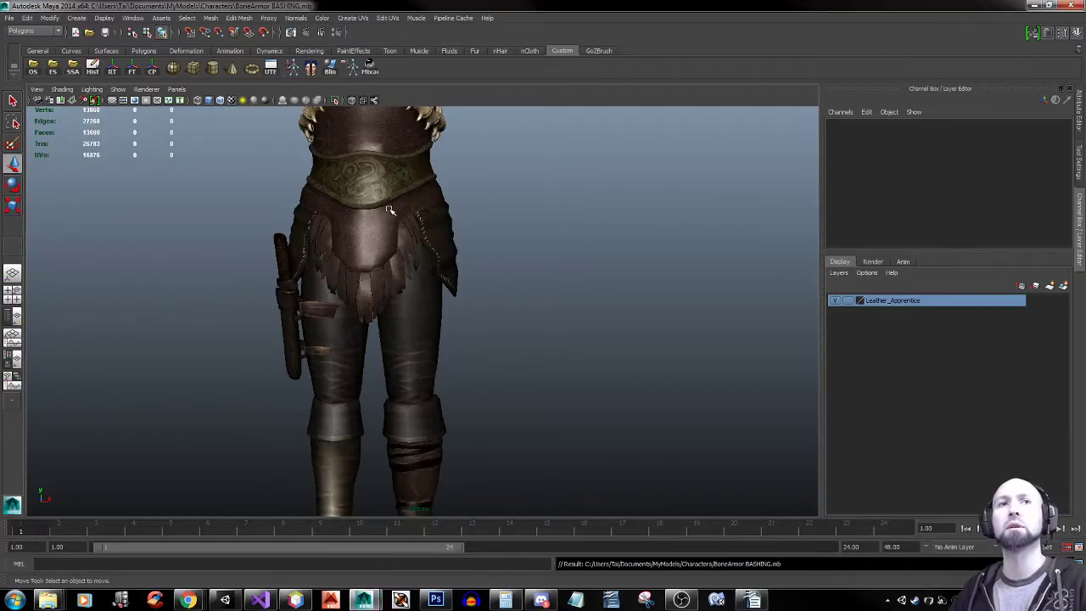
alt+right_drag(594, 294, 354, 279)
alt+drag(354, 278, 477, 271)
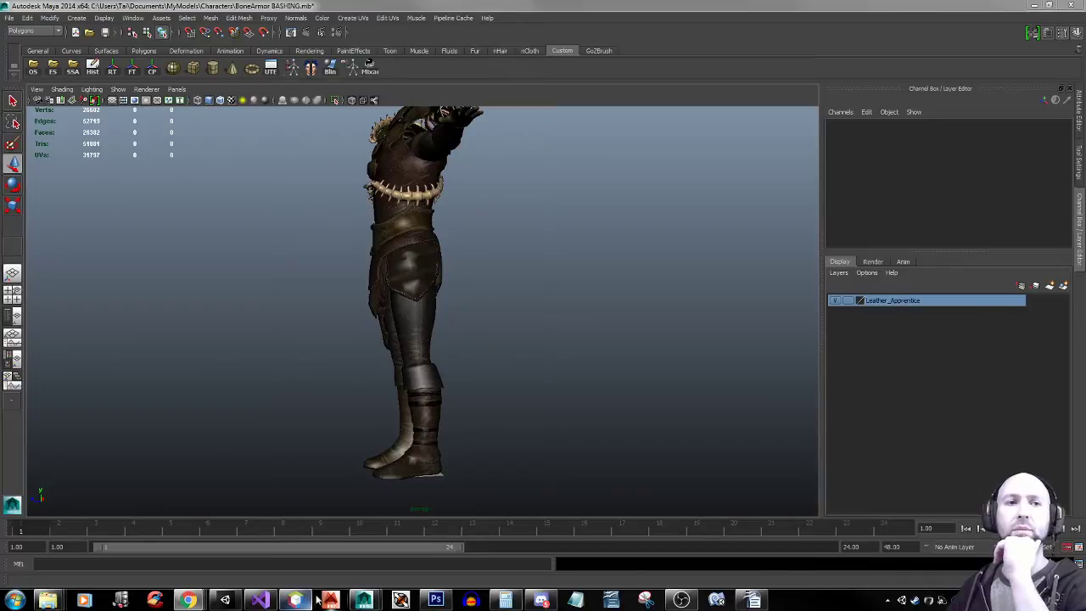
Switch to Unity and open the LoadingScene from the project's scene assets, discarding the unsaved changes to the PC Demo scene
click(231, 601)
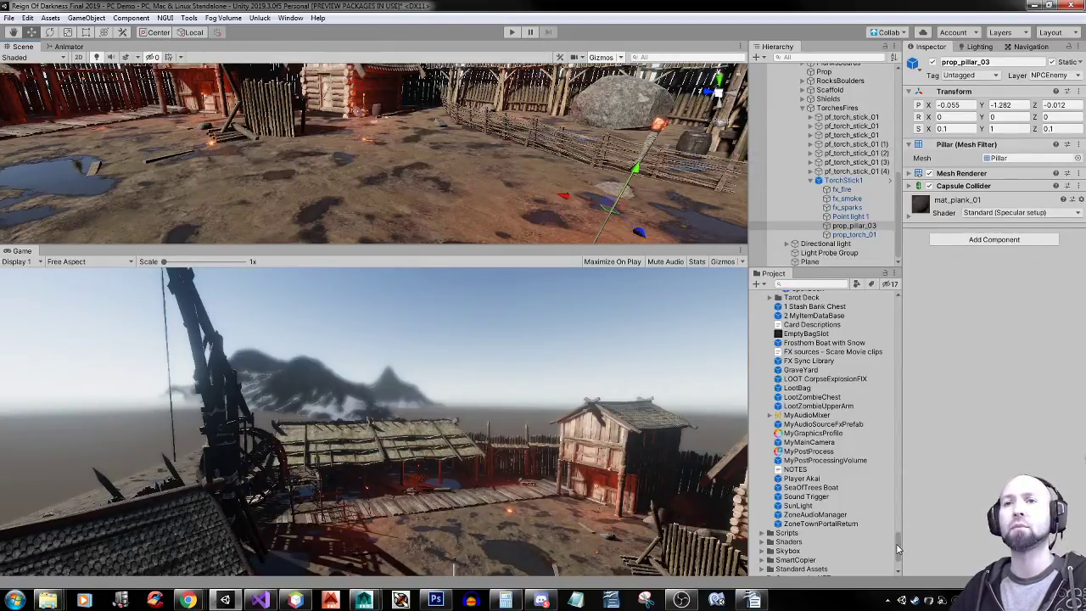
drag(898, 549, 909, 372)
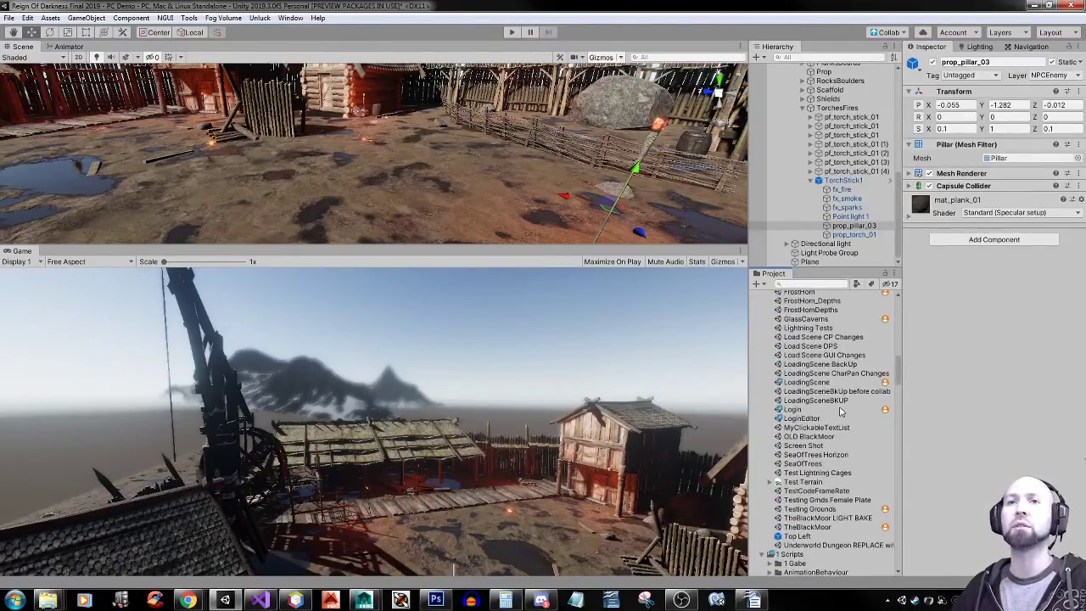
click(826, 383)
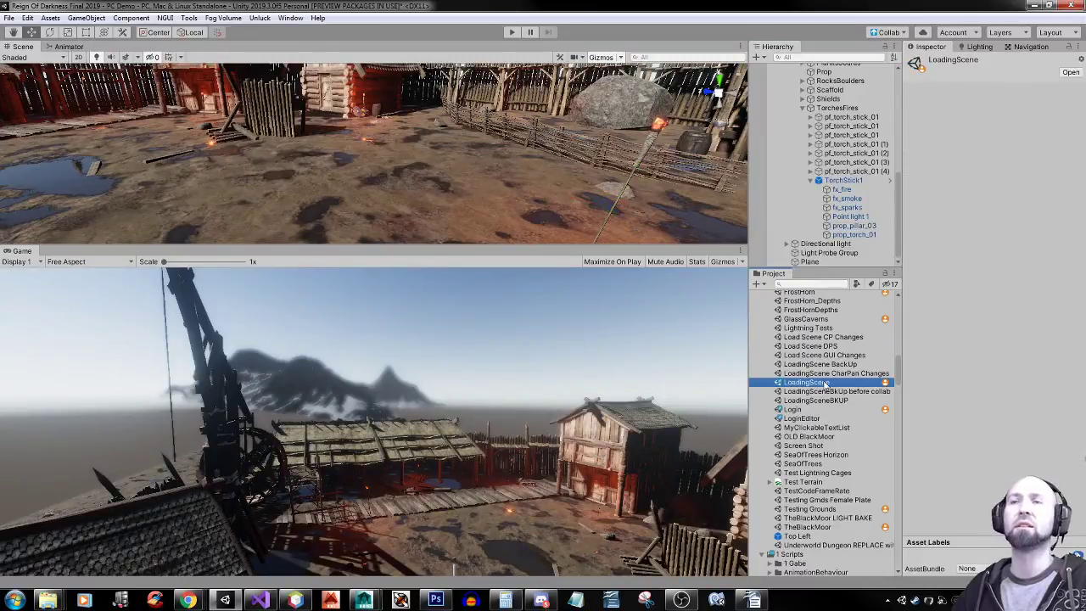
double_click(825, 383)
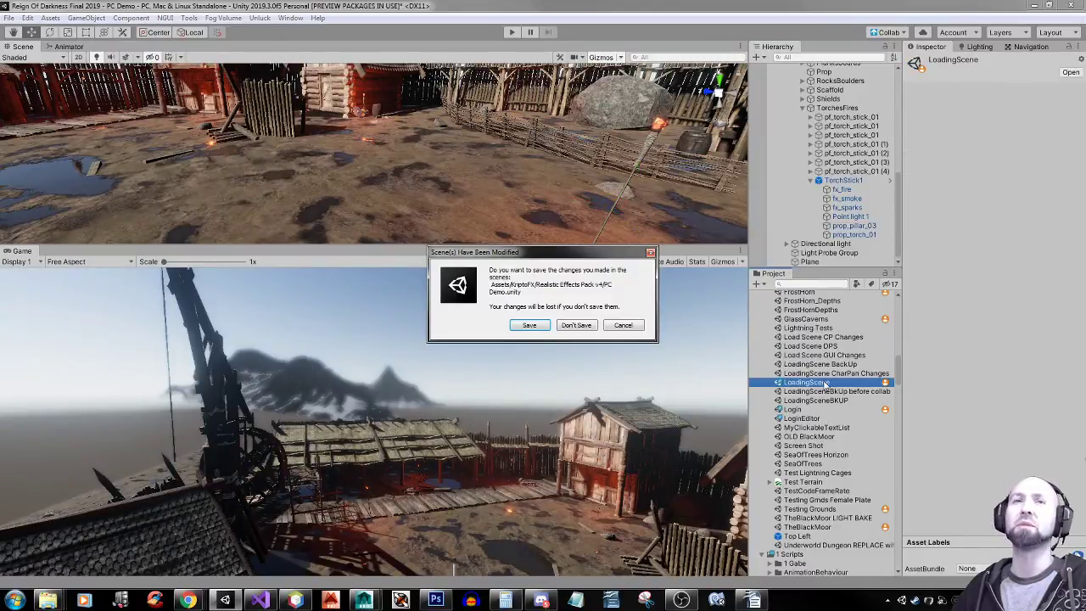
click(576, 326)
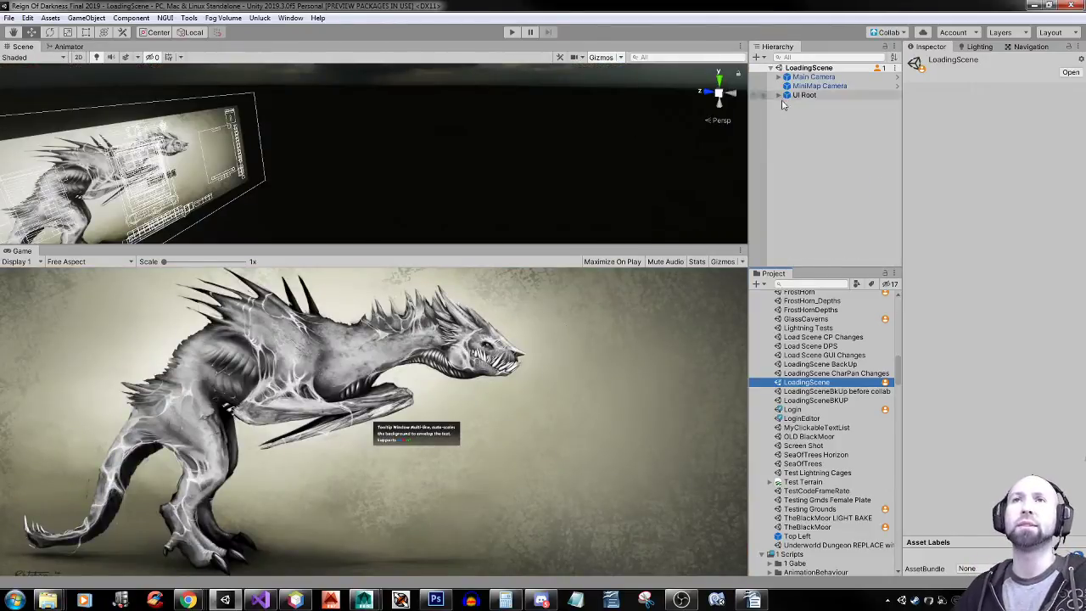
Disable the Box Collider on MyPostProcessingVolume, the child object of Main Camera
click(780, 78)
click(816, 86)
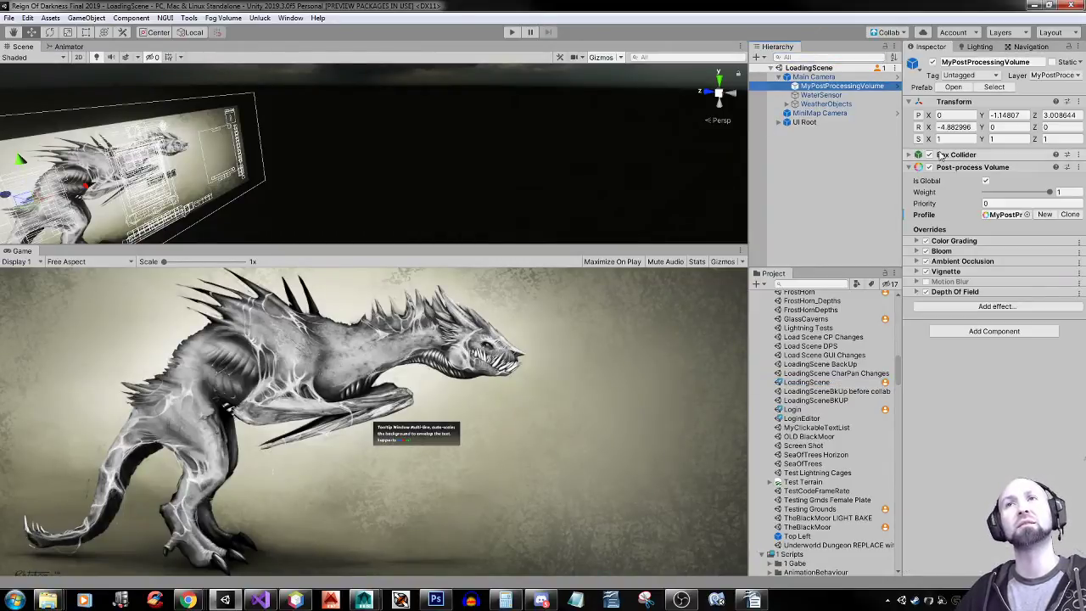
click(959, 155)
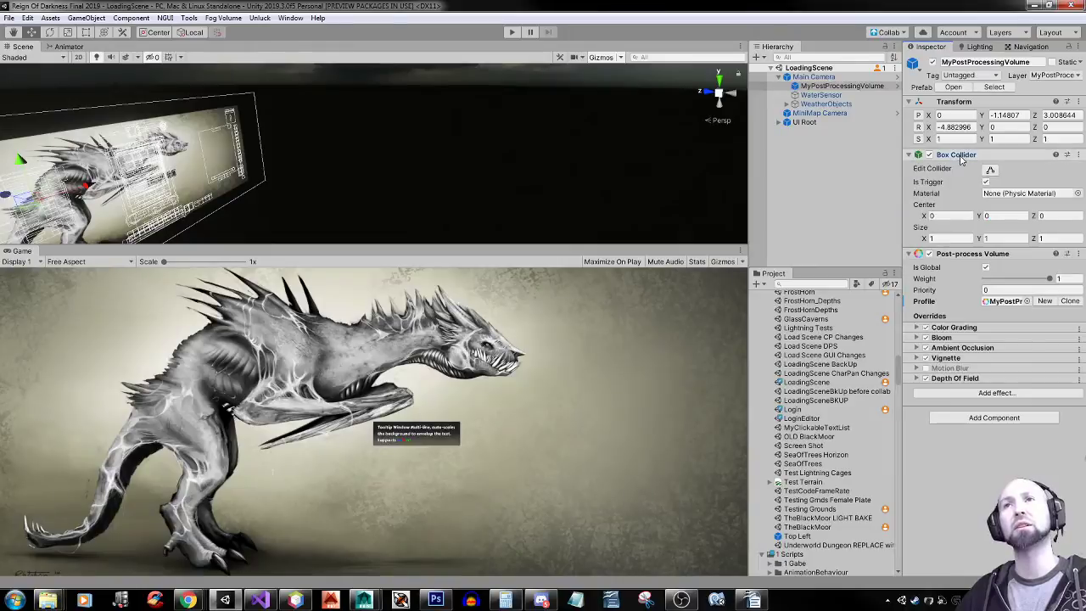
right_drag(508, 174, 481, 145)
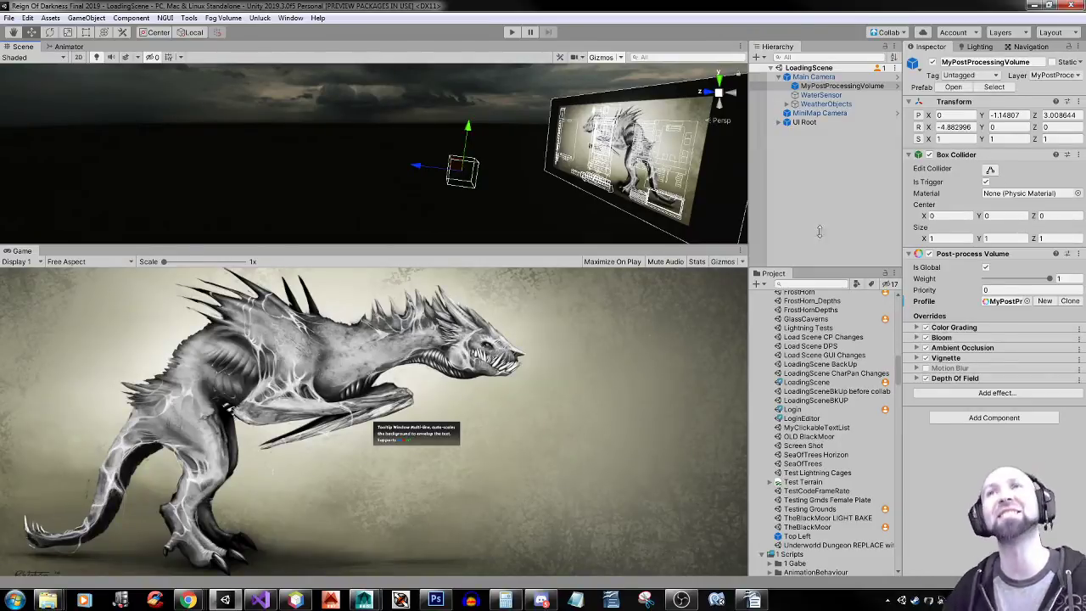
click(929, 155)
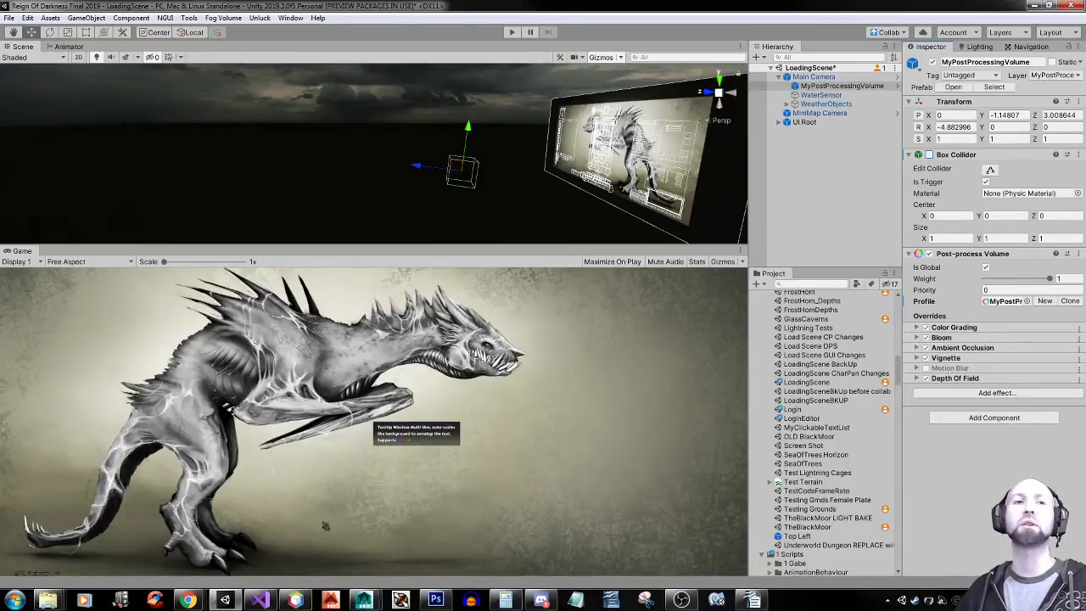
Switch to Visual Studio and open Attack.cs from the Player Combat Attack folder
click(262, 600)
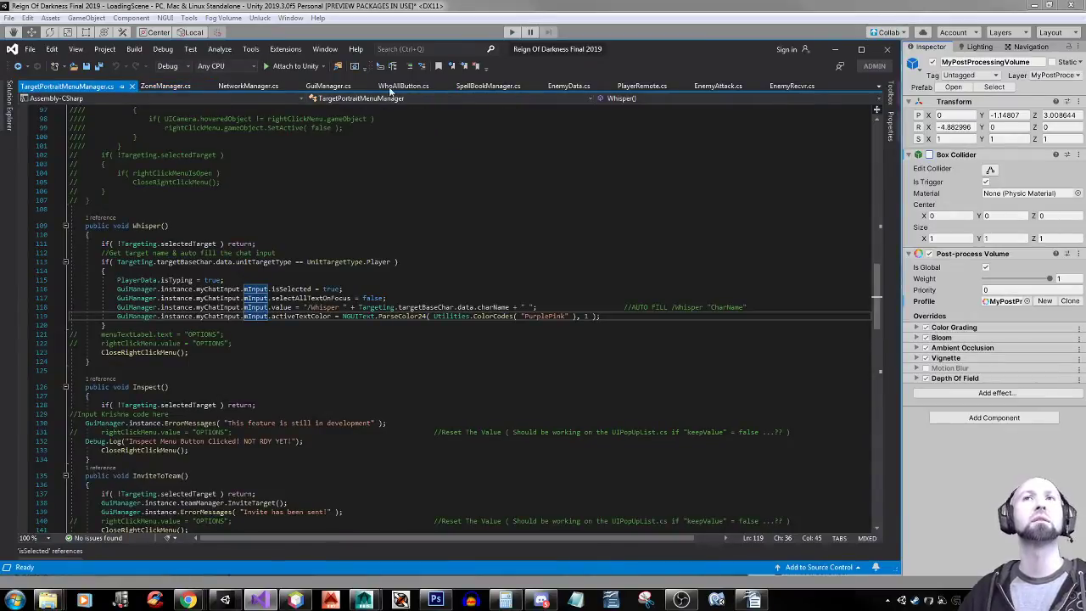
mouse_move(10, 115)
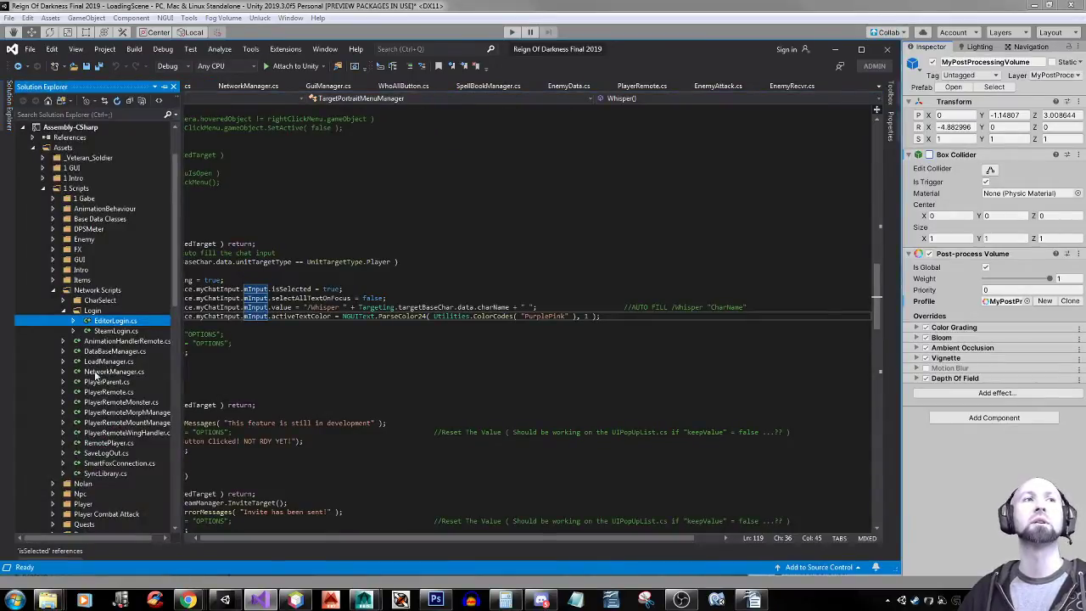
click(53, 291)
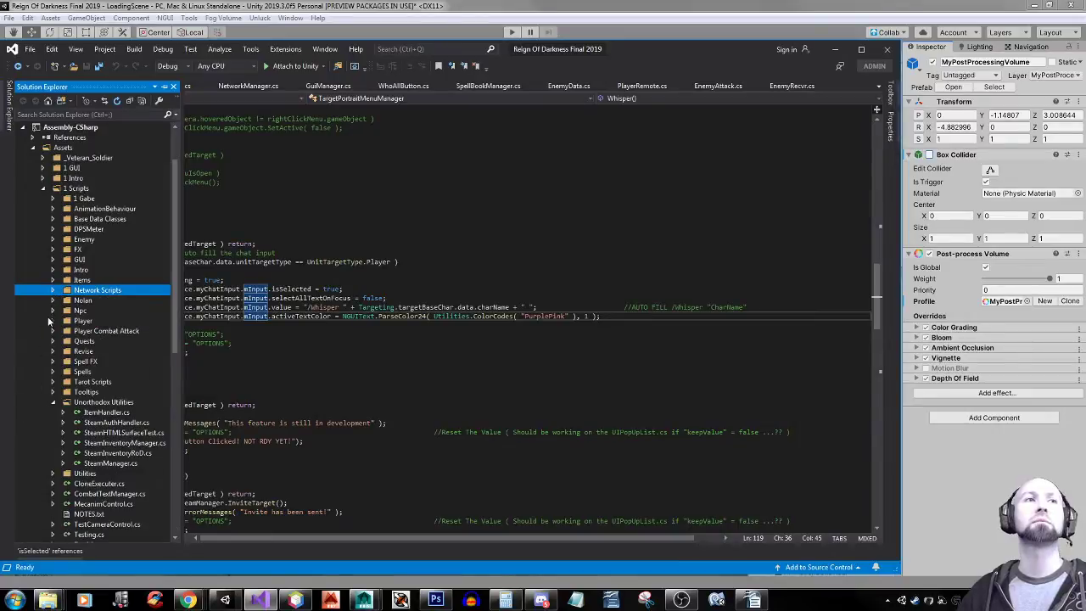
click(53, 321)
click(52, 320)
click(53, 331)
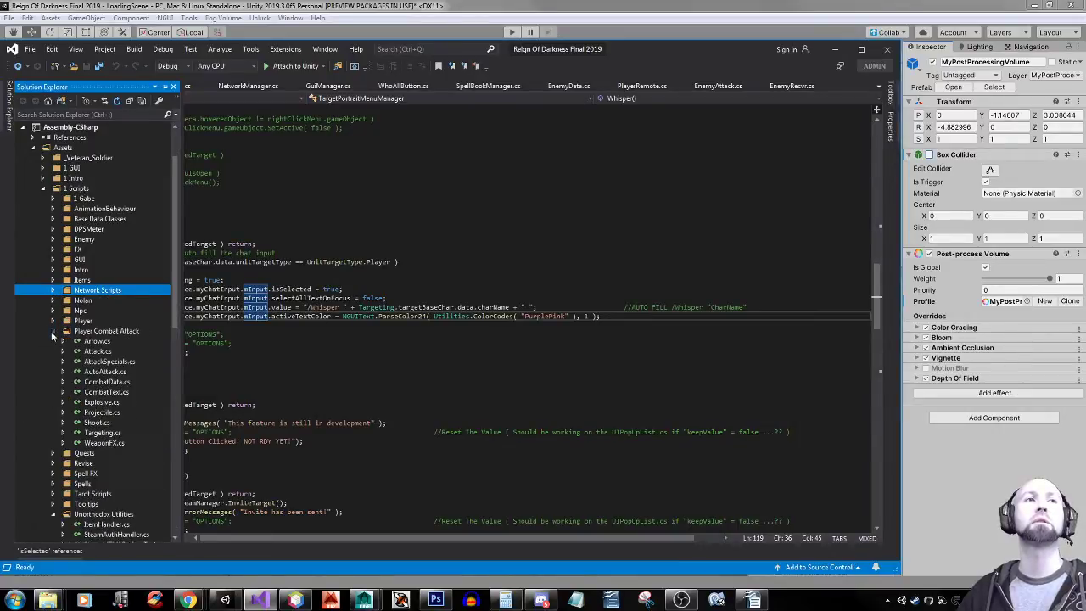
double_click(94, 352)
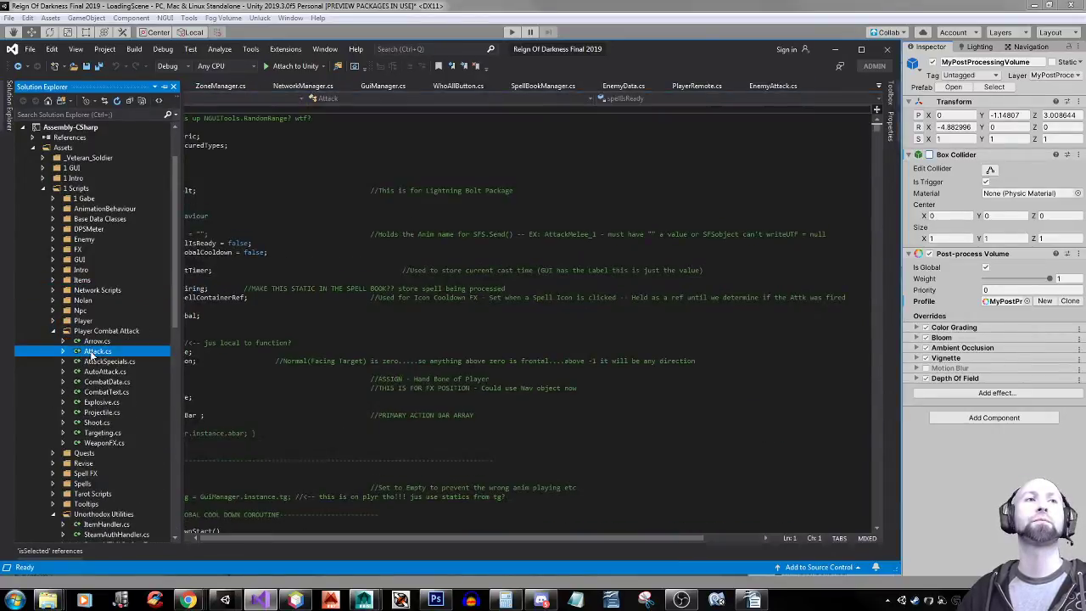
click(294, 344)
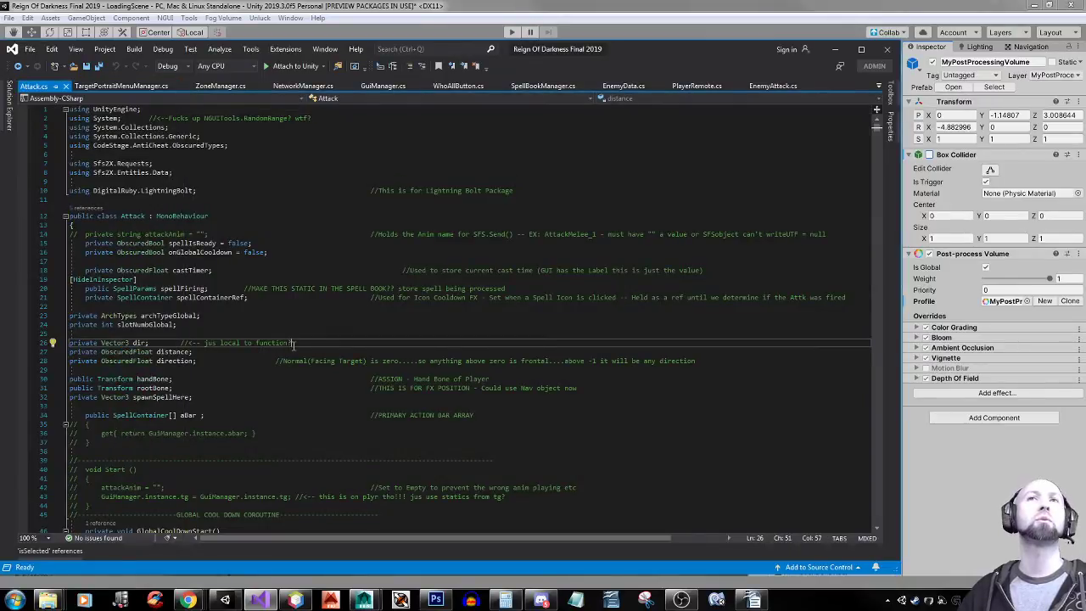
Search Attack.cs for "line of sig", go to the definition of LineOfSightCheck and read through the function
key(ctrl+f)
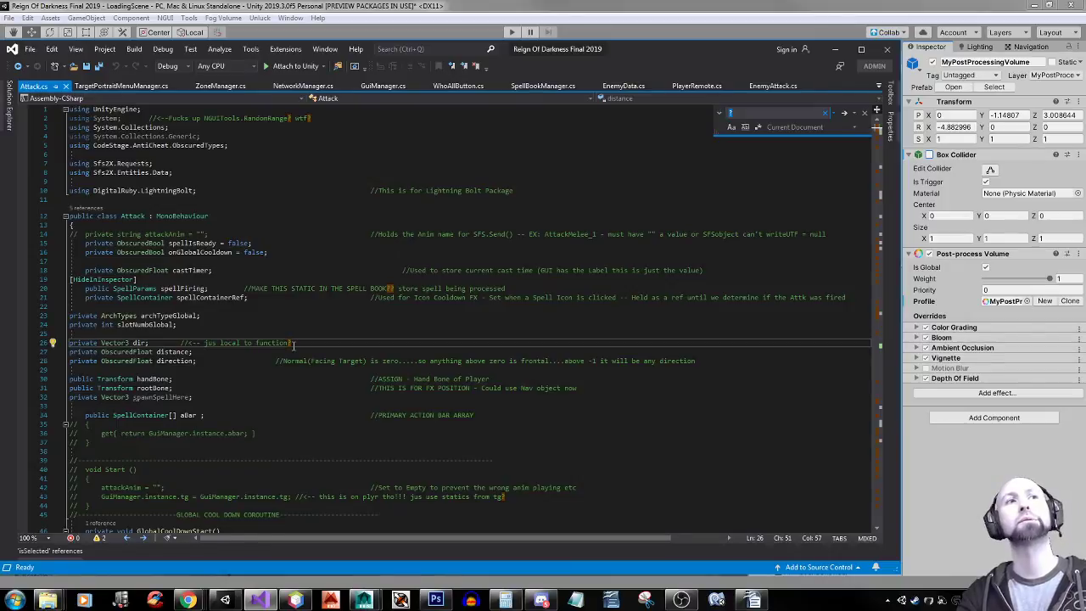
text(line)
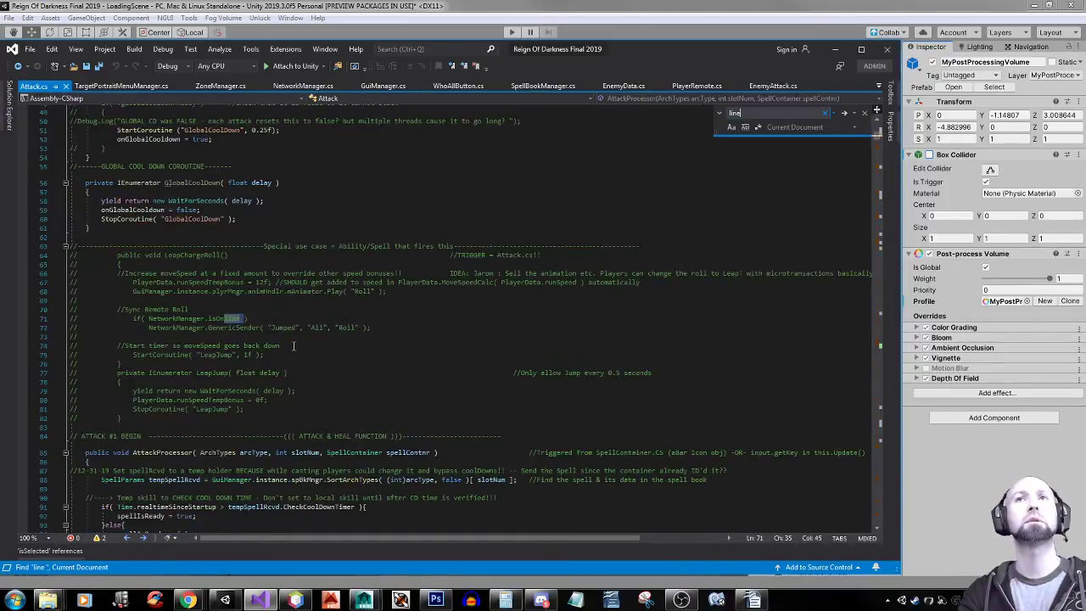
text( of sig)
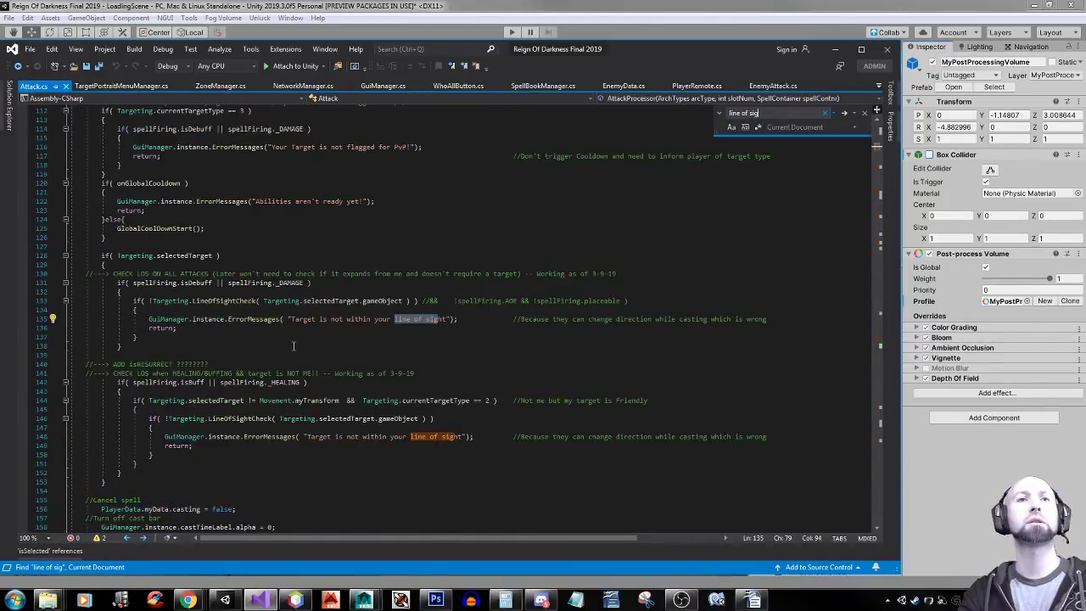
click(225, 302)
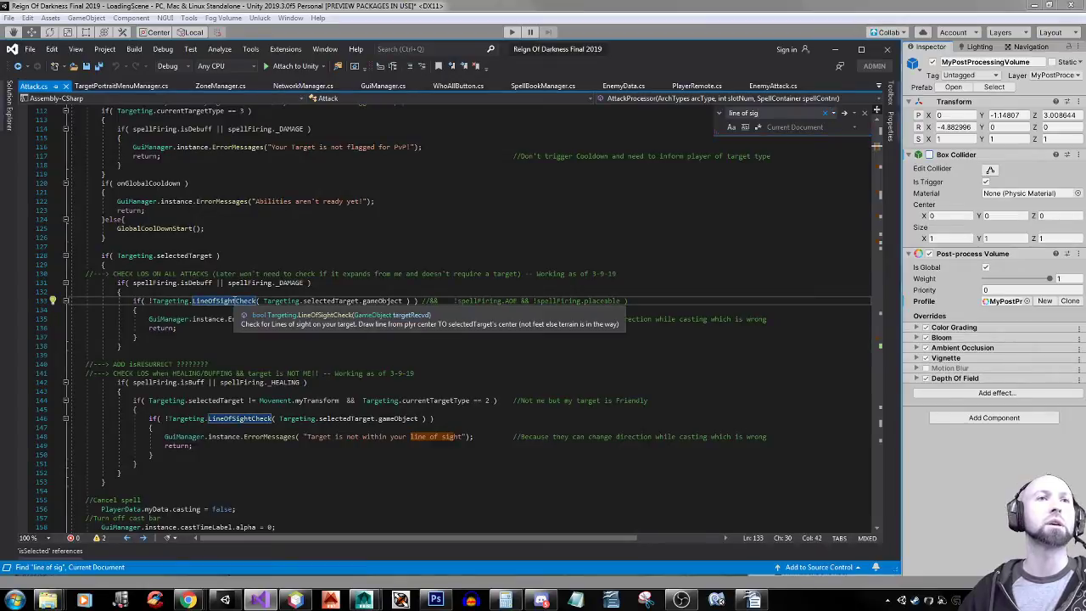
right_click(231, 303)
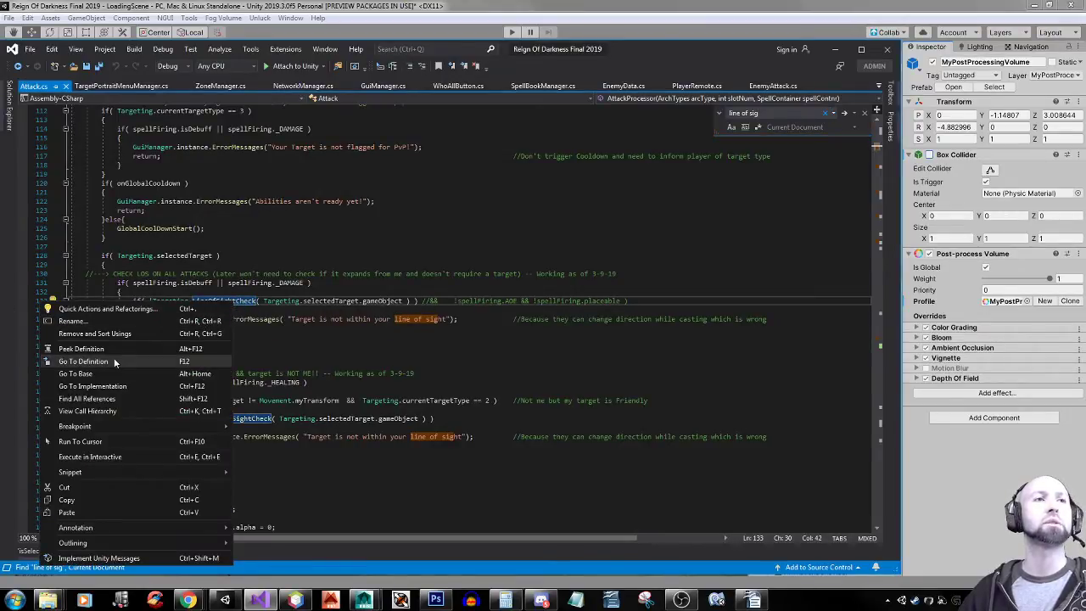
click(83, 362)
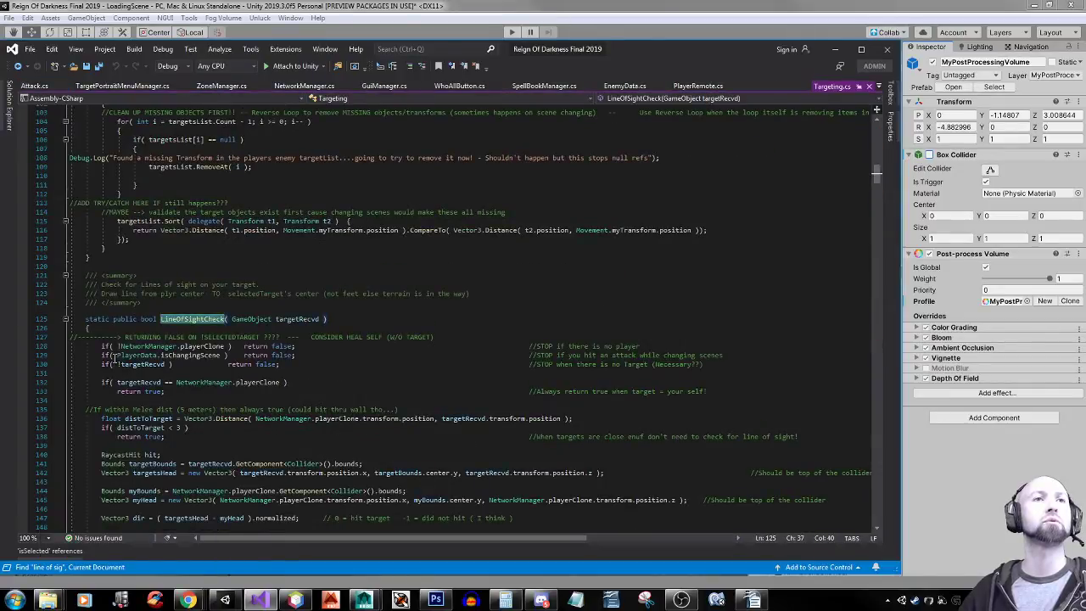
scroll(113, 358, down, 4)
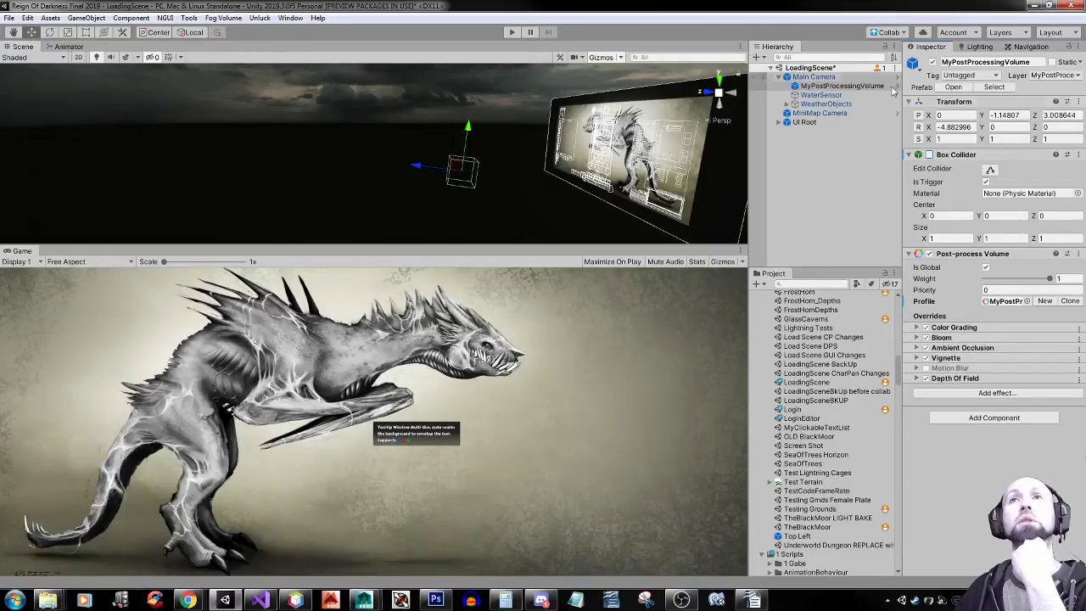
Select the LoginEditor scene asset in Unity, then shrink the editor from its maximized state and switch to Maya
click(840, 214)
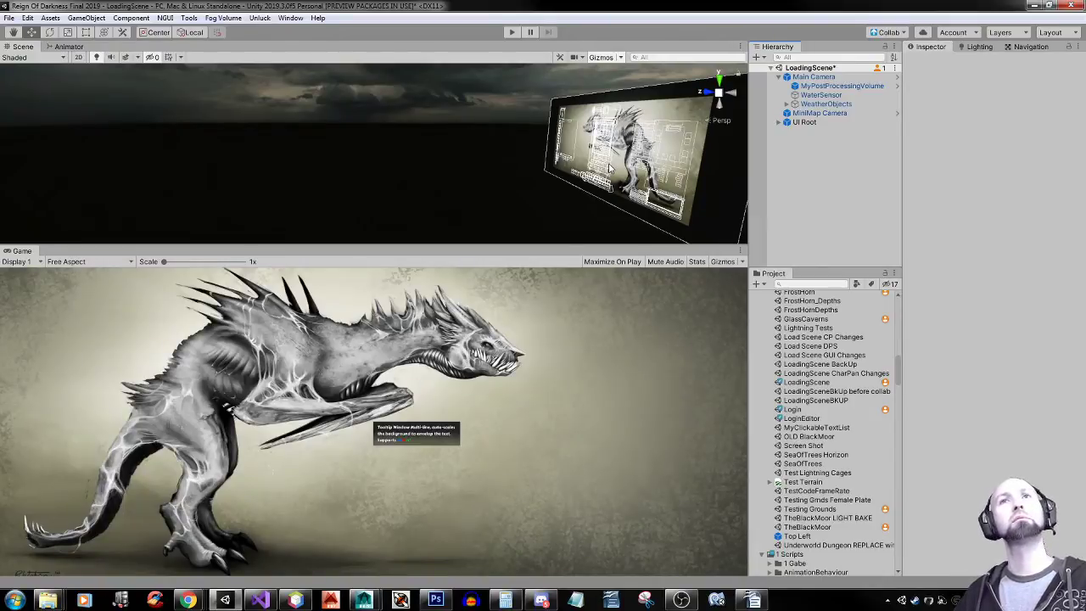
click(819, 418)
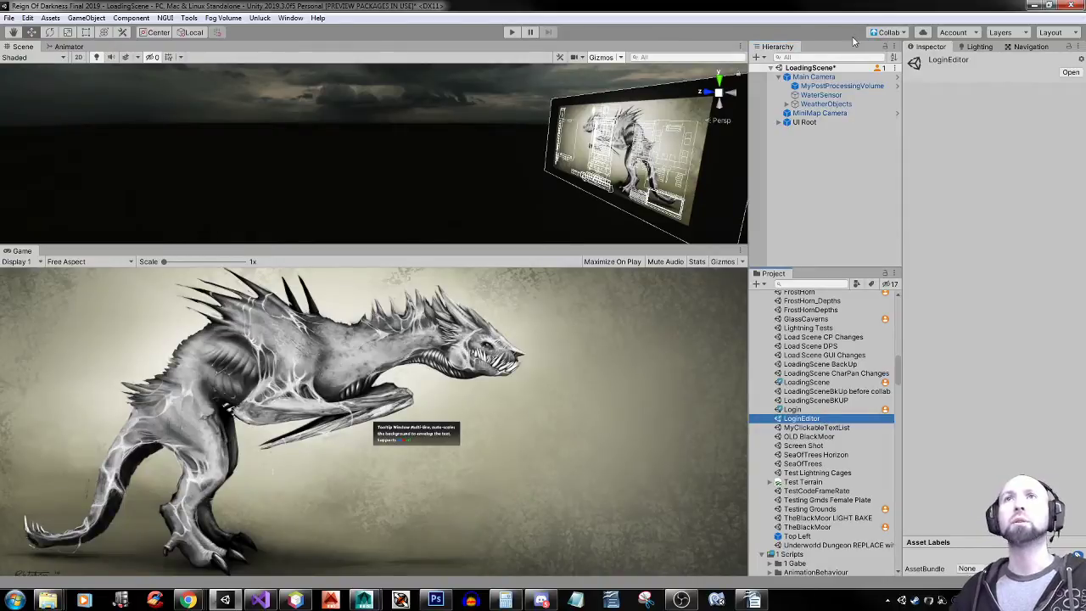
double_click(847, 6)
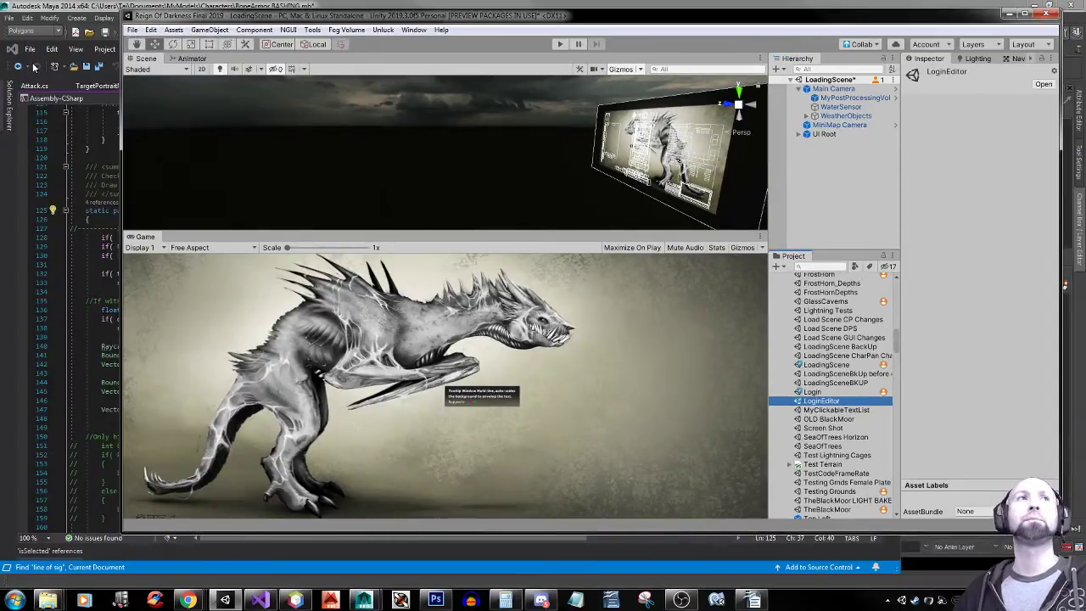
click(107, 5)
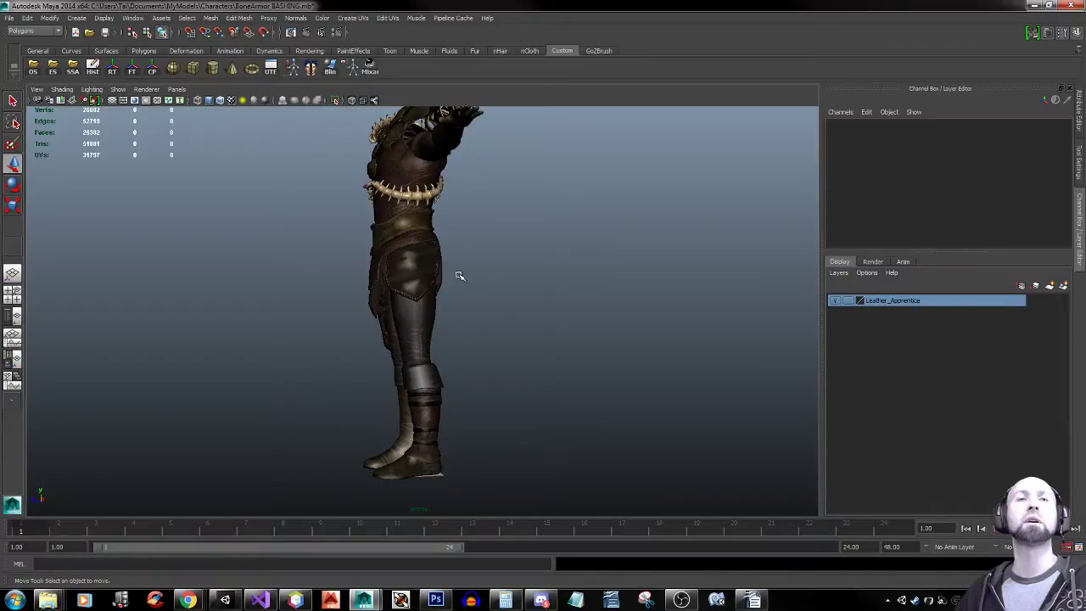
Select all objects on the Leather_Apprentice layer and isolate them in the perspective view
alt+drag(386, 269, 442, 271)
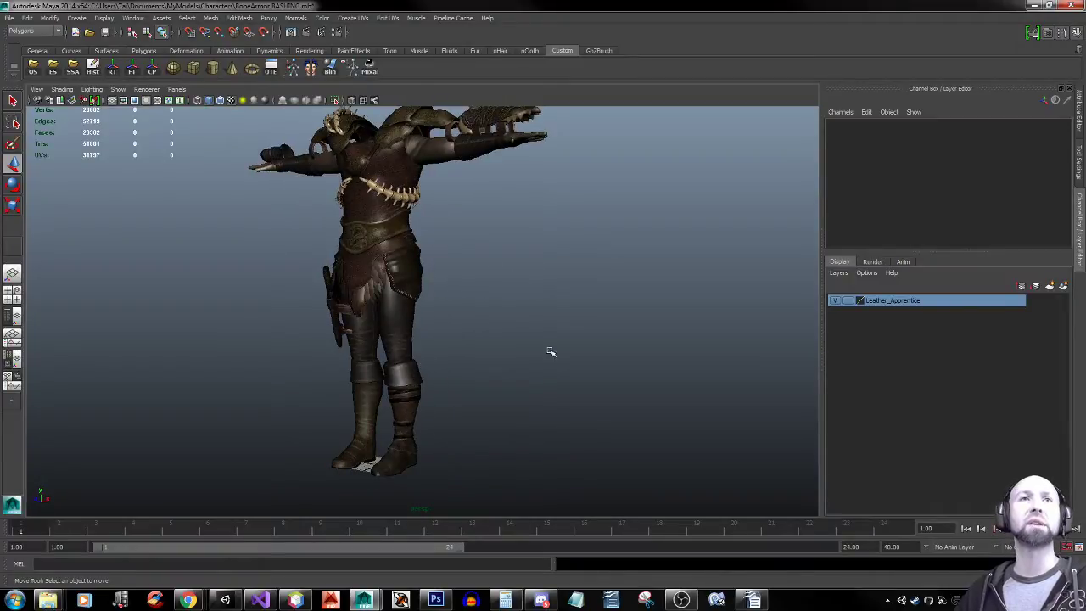
click(837, 303)
click(836, 302)
right_click(971, 309)
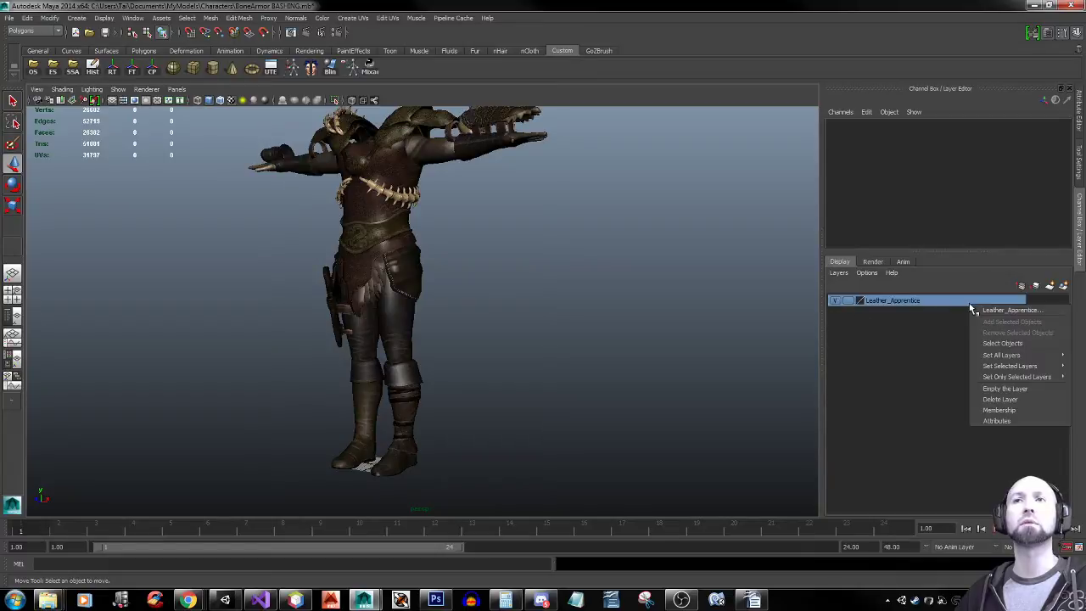
click(990, 344)
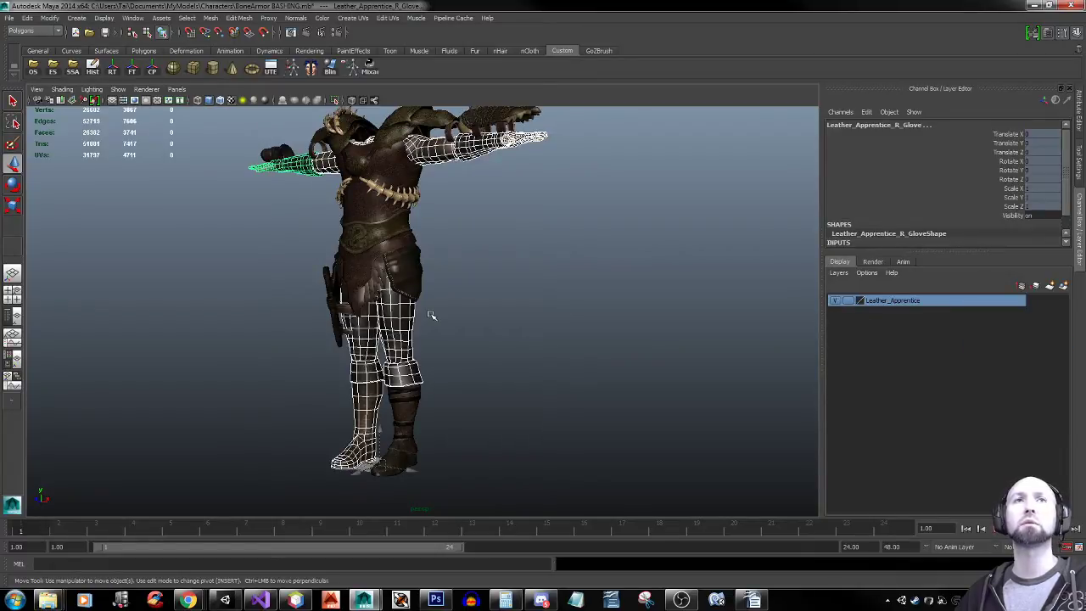
click(336, 100)
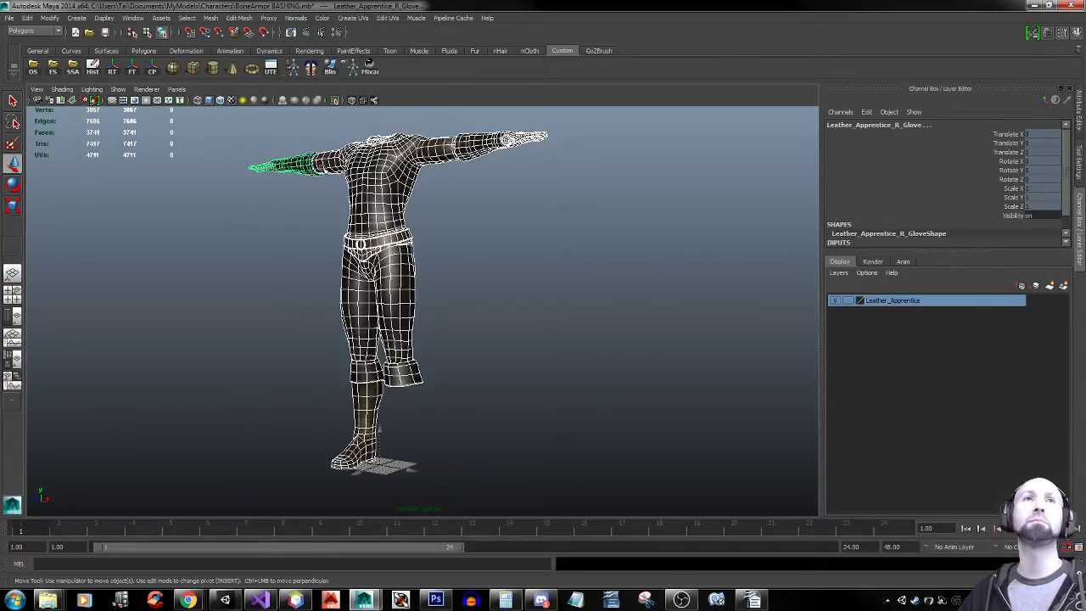
click(336, 100)
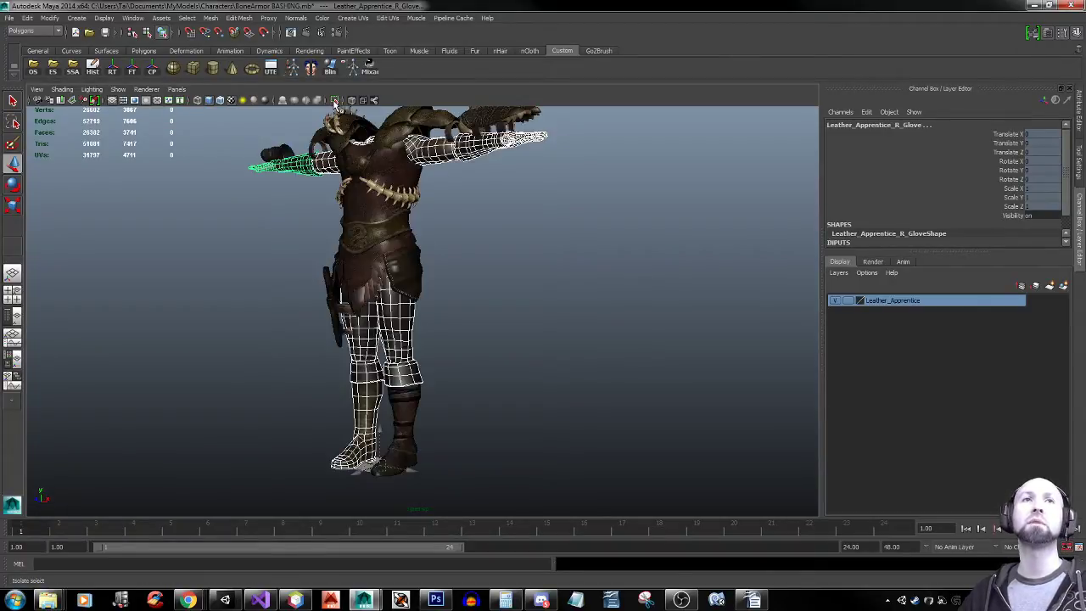
click(336, 100)
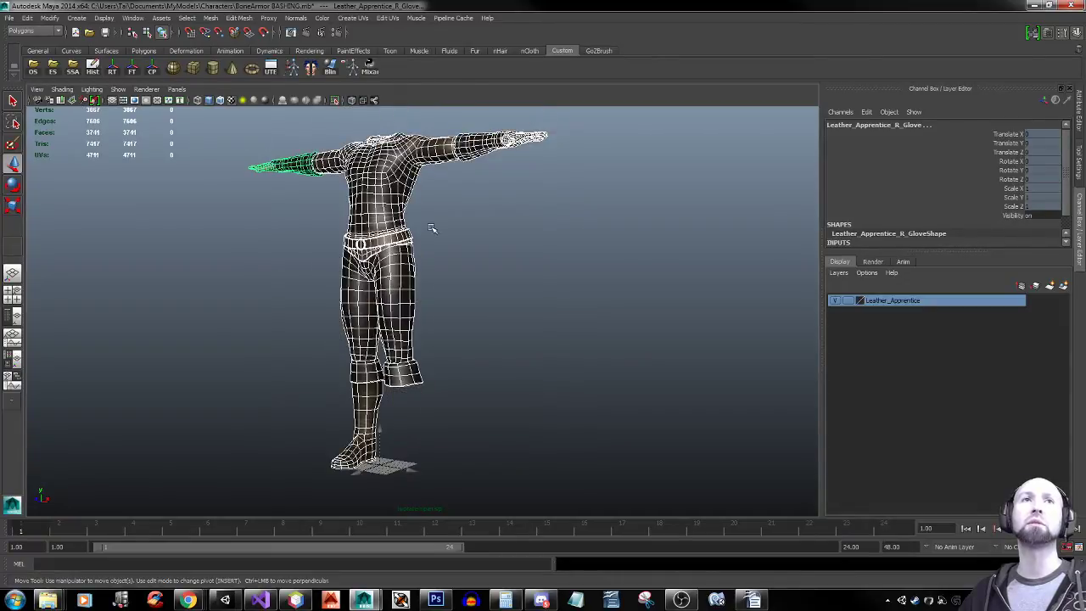
Examine the isolated leather outfit from the front, toggling isolation to compare it with the full armor, and deselect its meshes
alt+middle_drag(427, 272, 523, 279)
mouse_move(523, 279)
alt+mouse_down()
mouse_move(534, 281)
mouse_move(519, 278)
alt+mouse_up()
click(336, 101)
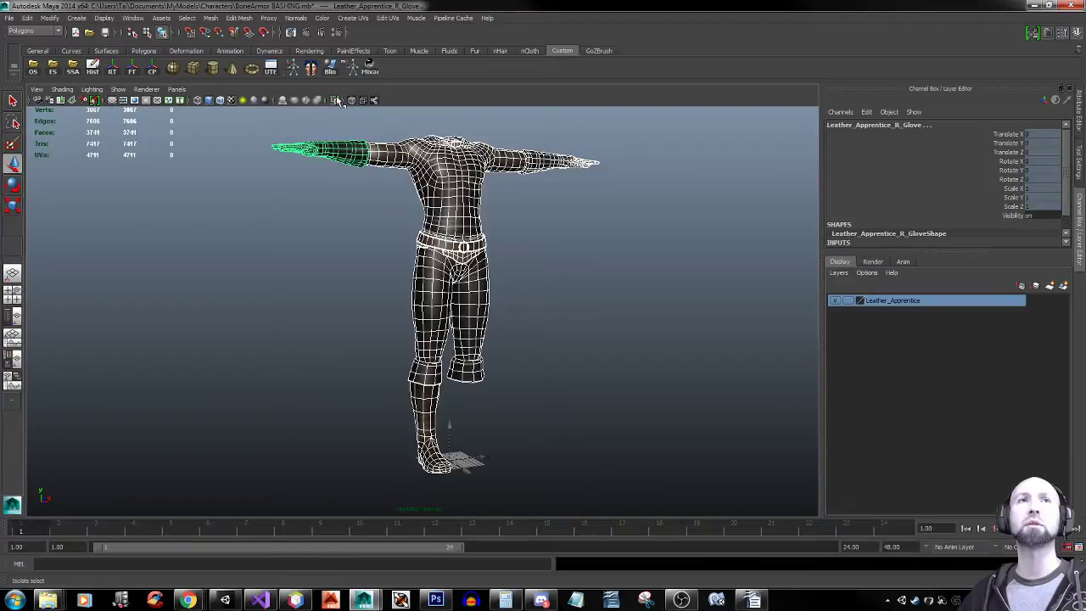
key(ctrl+1)
key(ctrl+1)
key(ctrl+1)
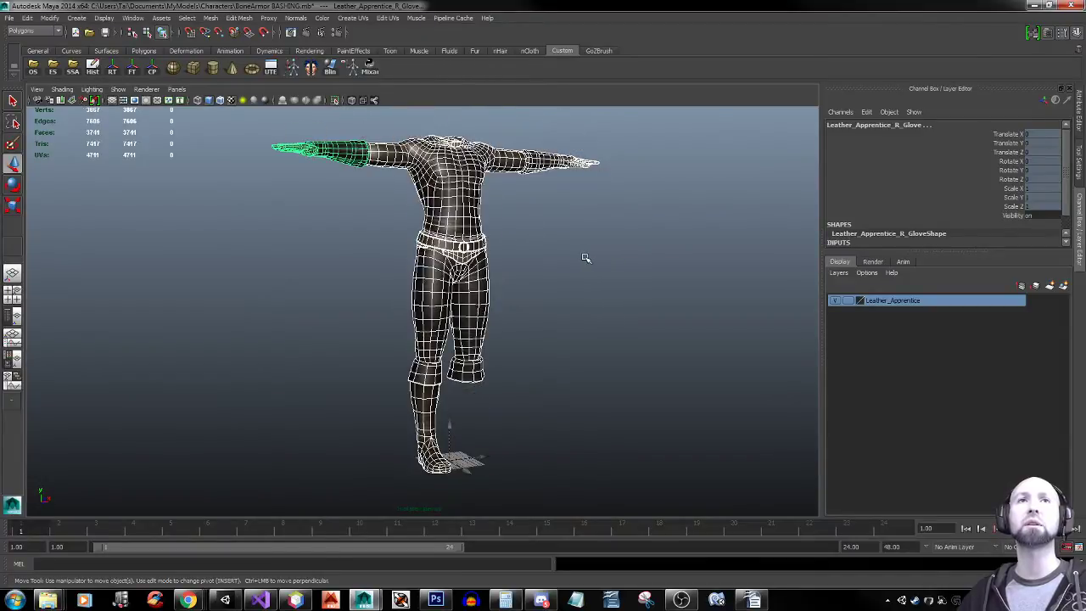
alt+drag(550, 266, 566, 263)
key(5)
click(560, 265)
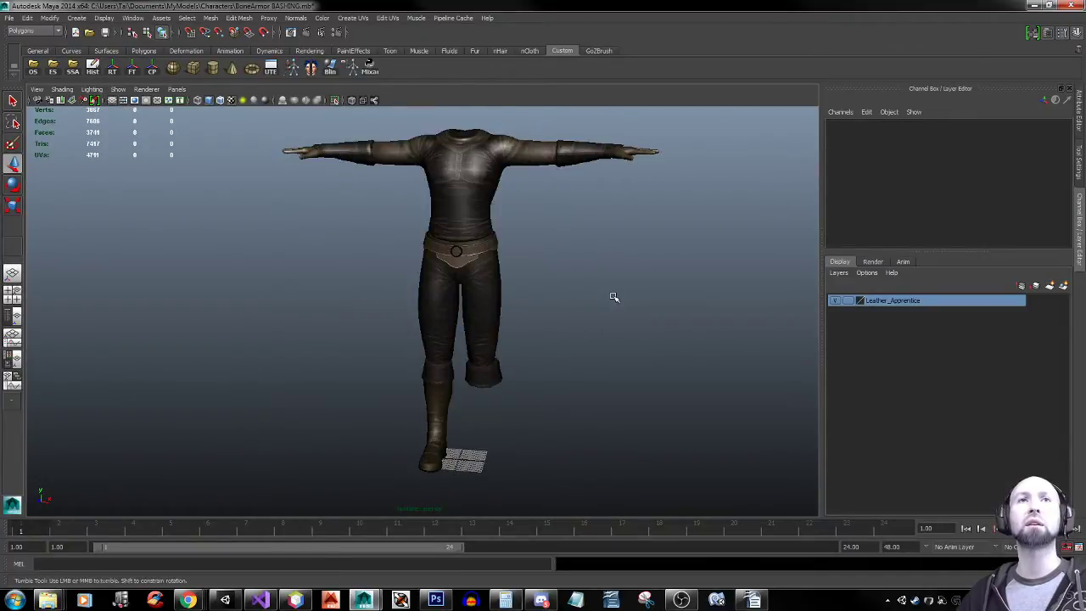
Set the Leather_Apprentice layer to reference display and show the full armor around the leather outfit again
mouse_move(614, 296)
alt+mouse_down()
mouse_move(614, 286)
mouse_move(572, 278)
mouse_move(541, 286)
mouse_move(544, 315)
mouse_move(563, 297)
alt+mouse_up()
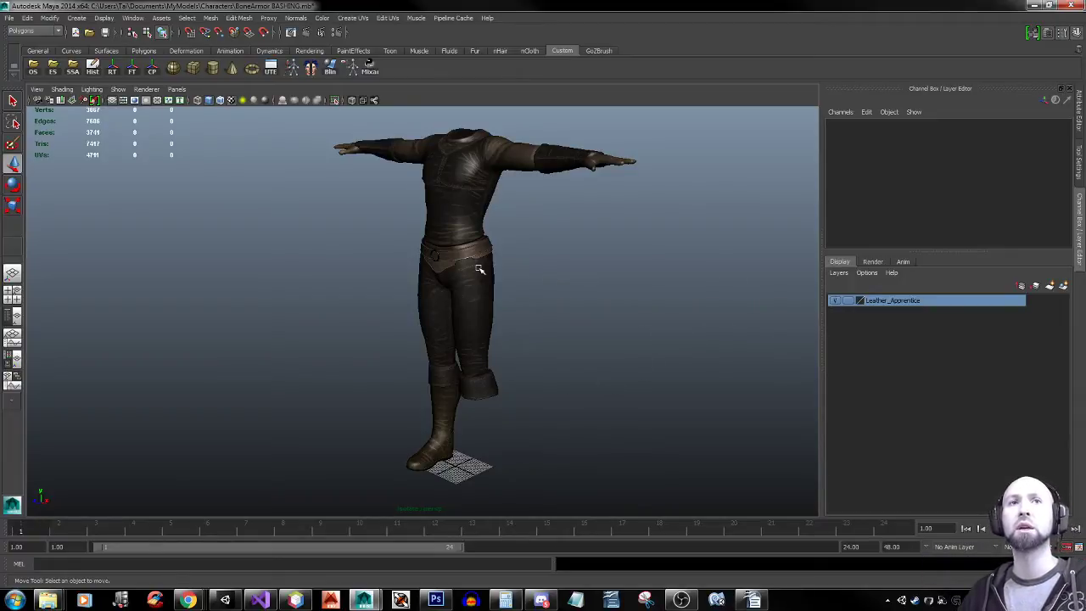
click(851, 302)
click(851, 302)
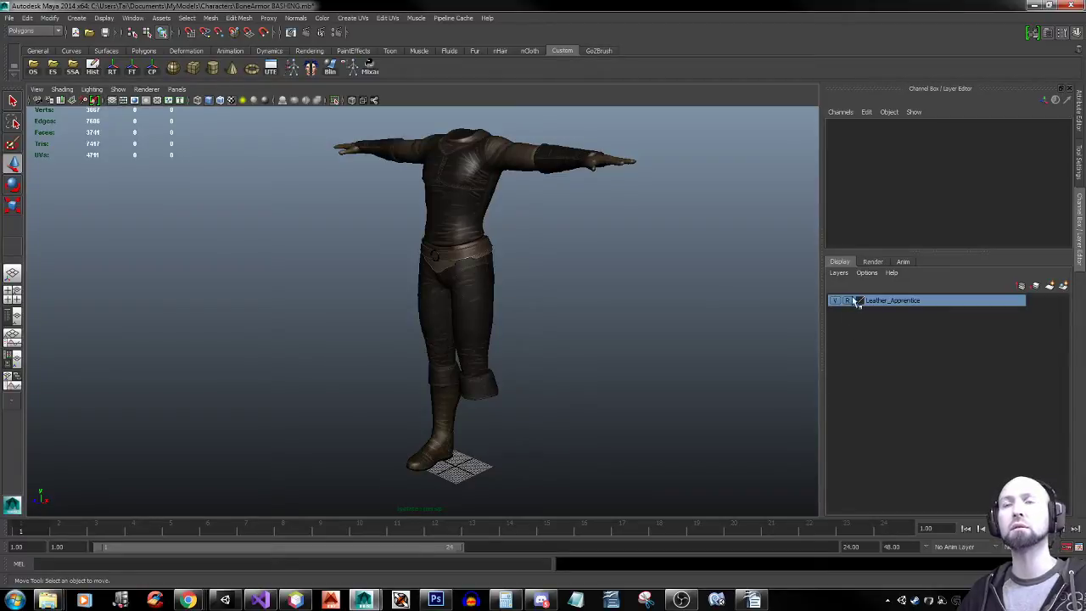
key(ctrl+shift+h)
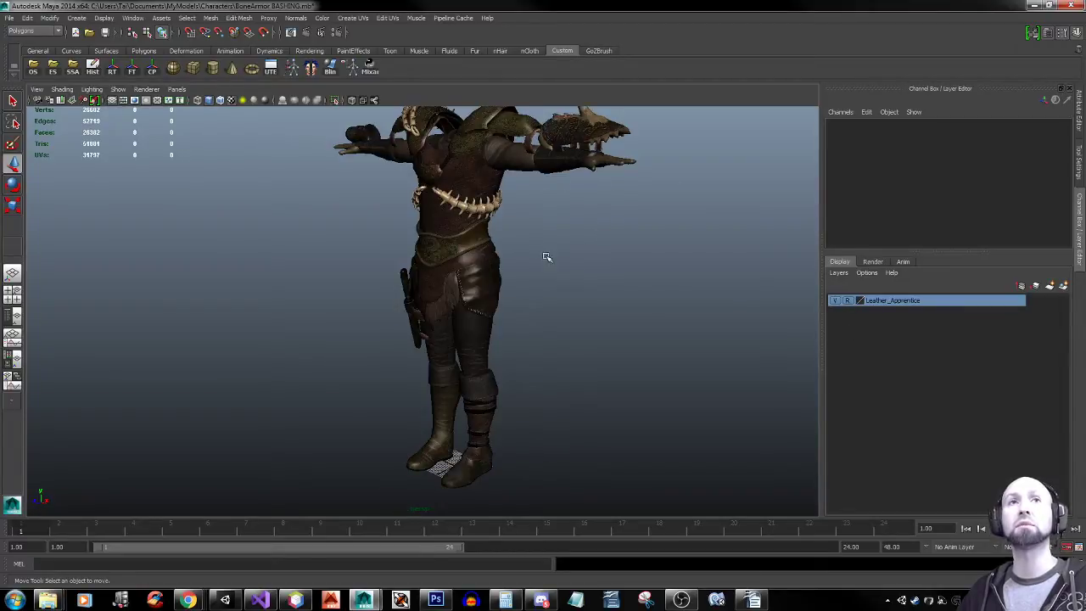
alt+middle_drag(552, 257, 549, 297)
alt+drag(549, 297, 568, 286)
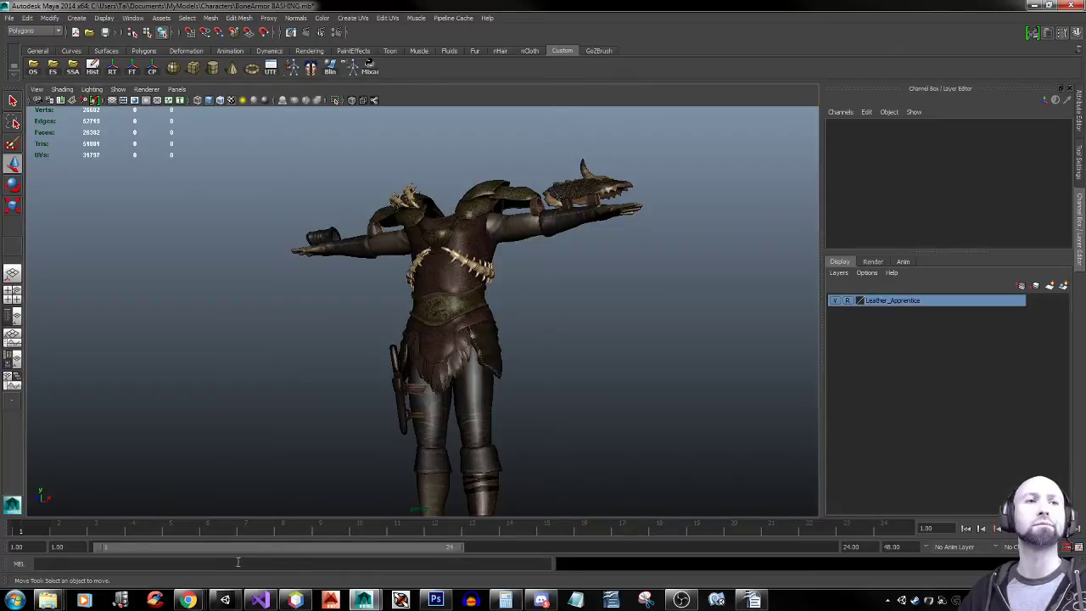
Switch to Chrome and open mixamo.com in a new tab
mouse_move(189, 603)
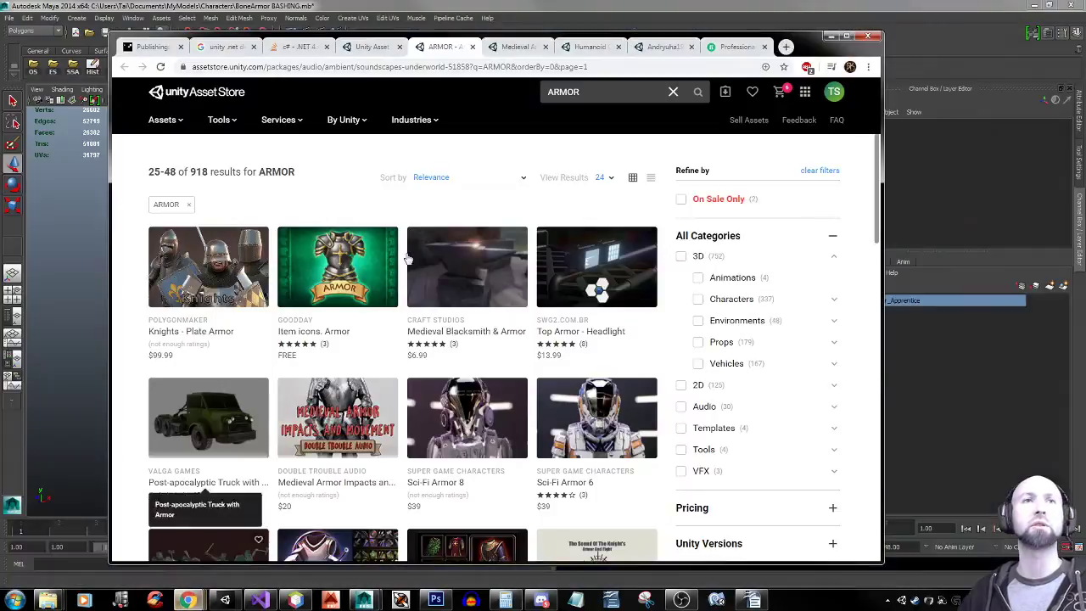
click(195, 534)
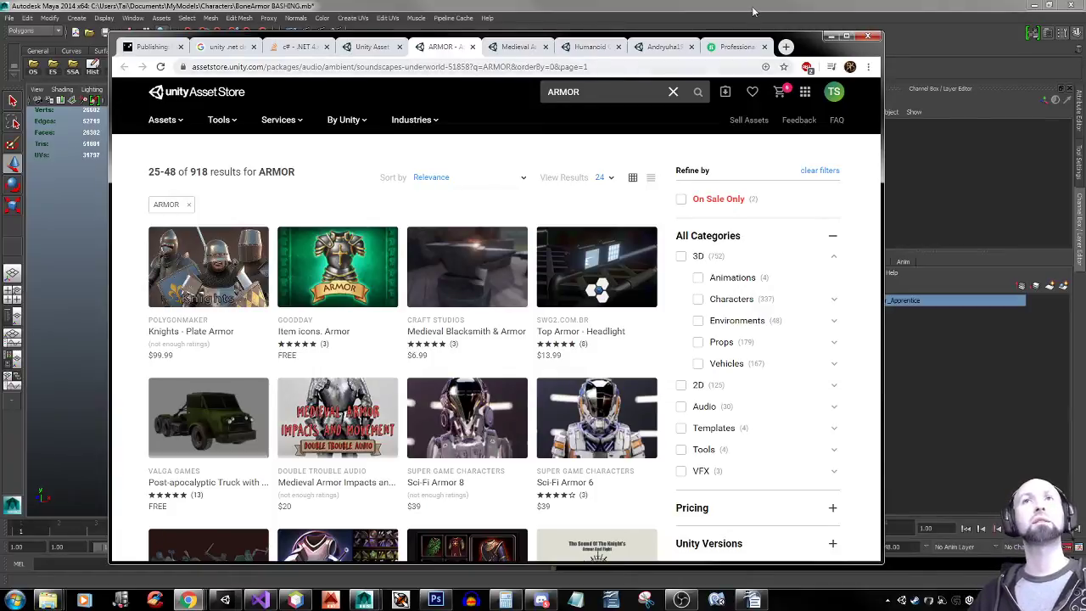
click(788, 48)
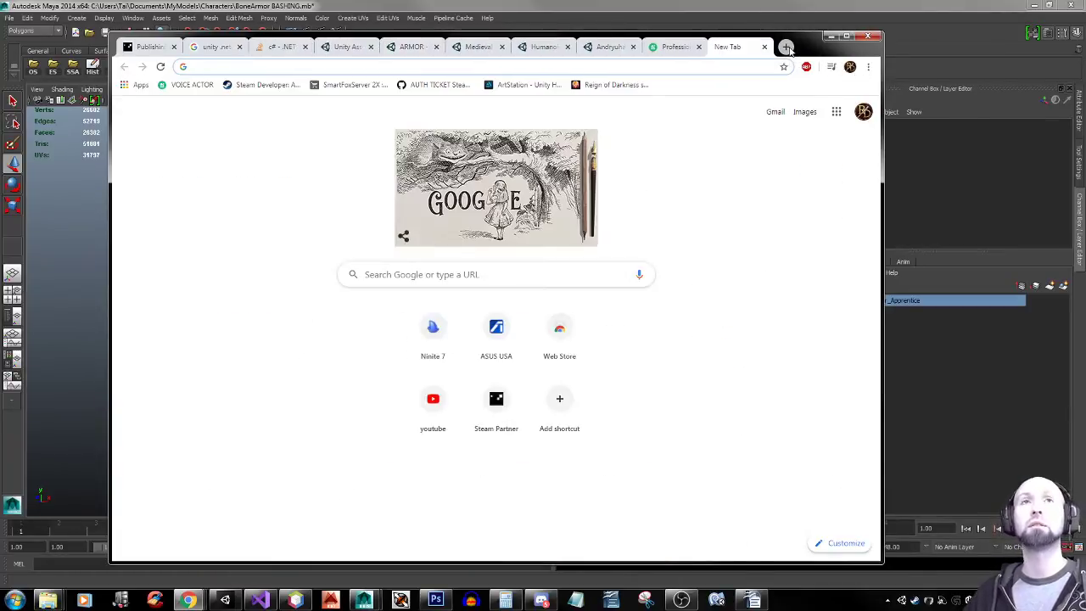
text(mixamo.com)
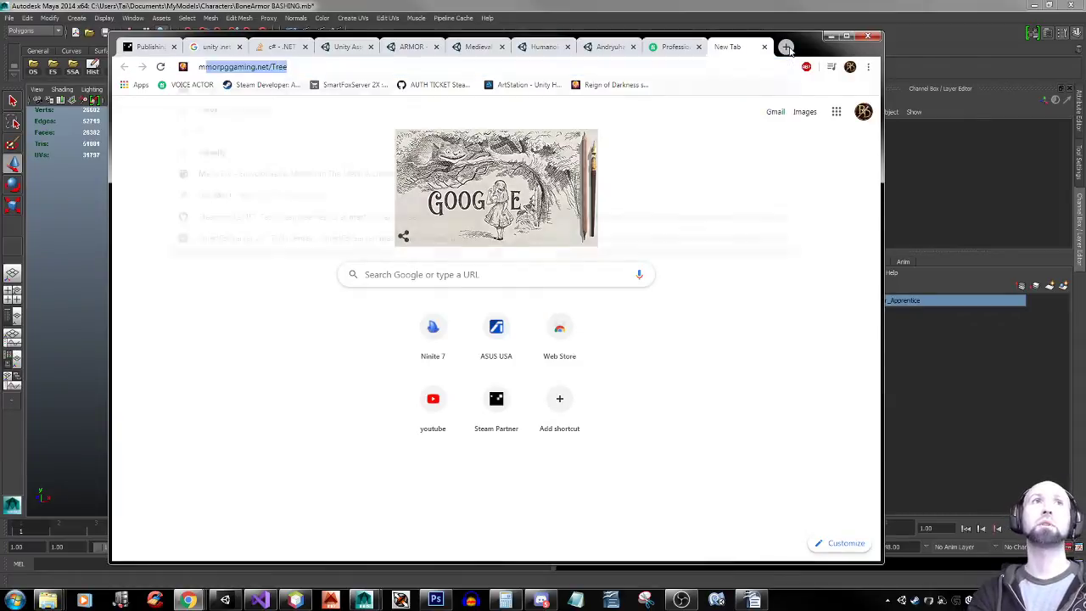
key(Return)
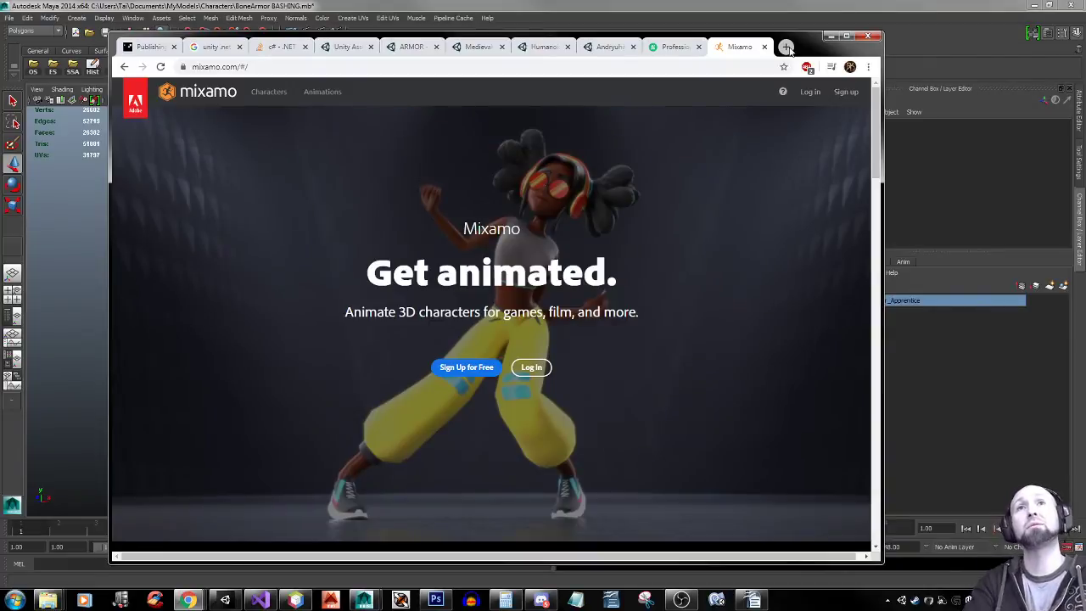
Log in to Mixamo with the account's e-mail address and password, and dismiss the browser's offer to save the password
click(542, 366)
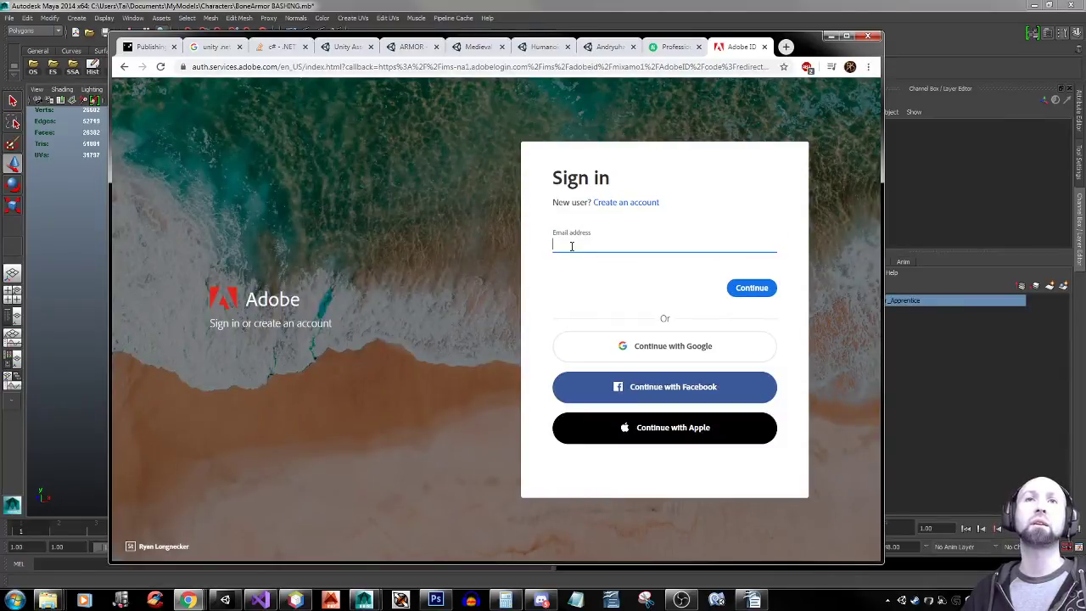
click(572, 246)
click(584, 289)
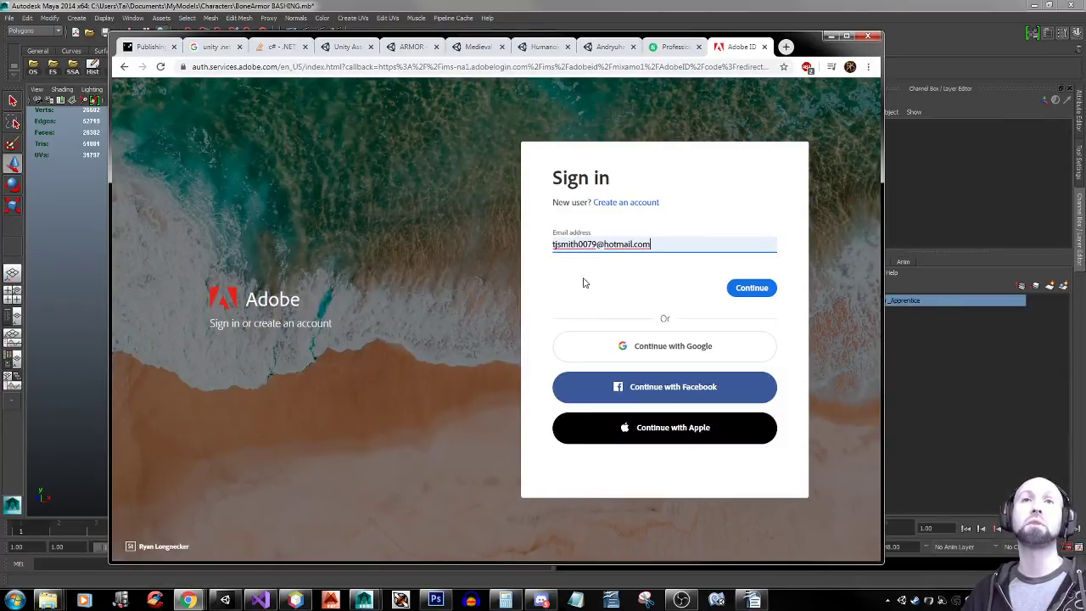
click(743, 288)
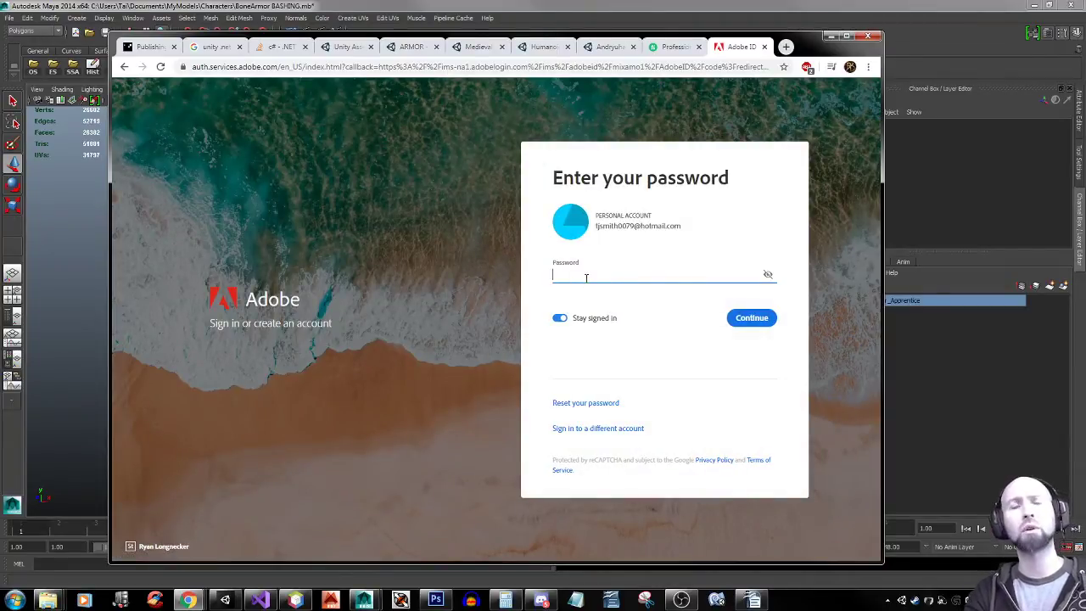
text(****)
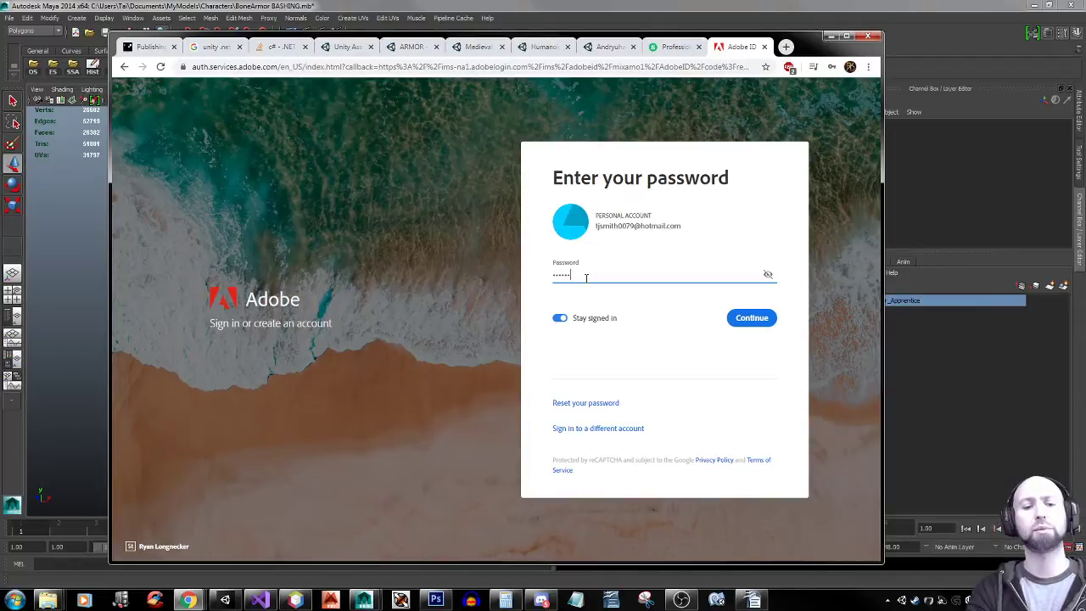
key(Return)
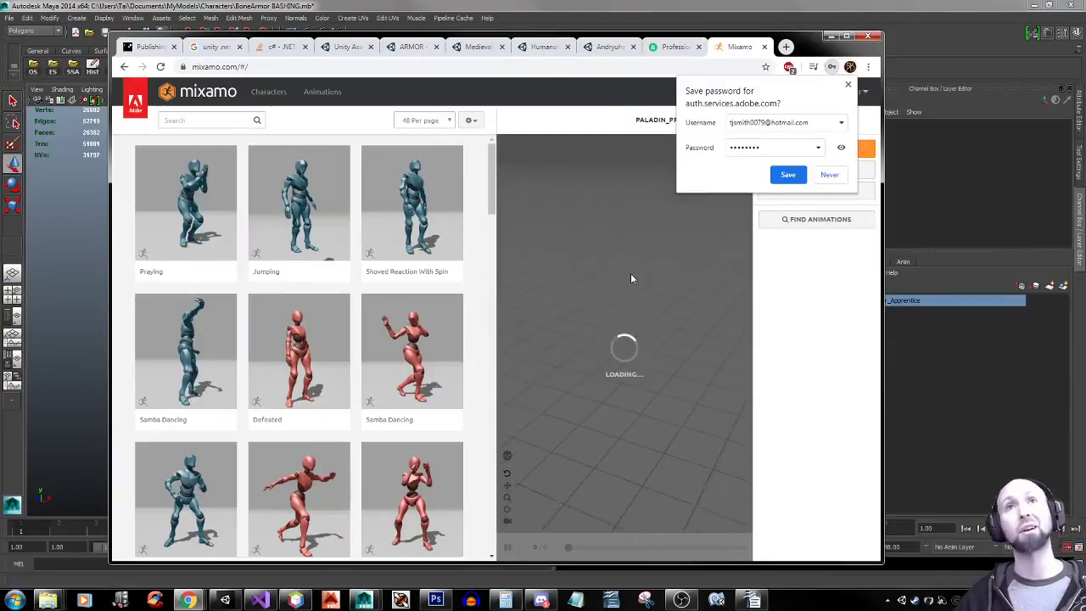
click(847, 85)
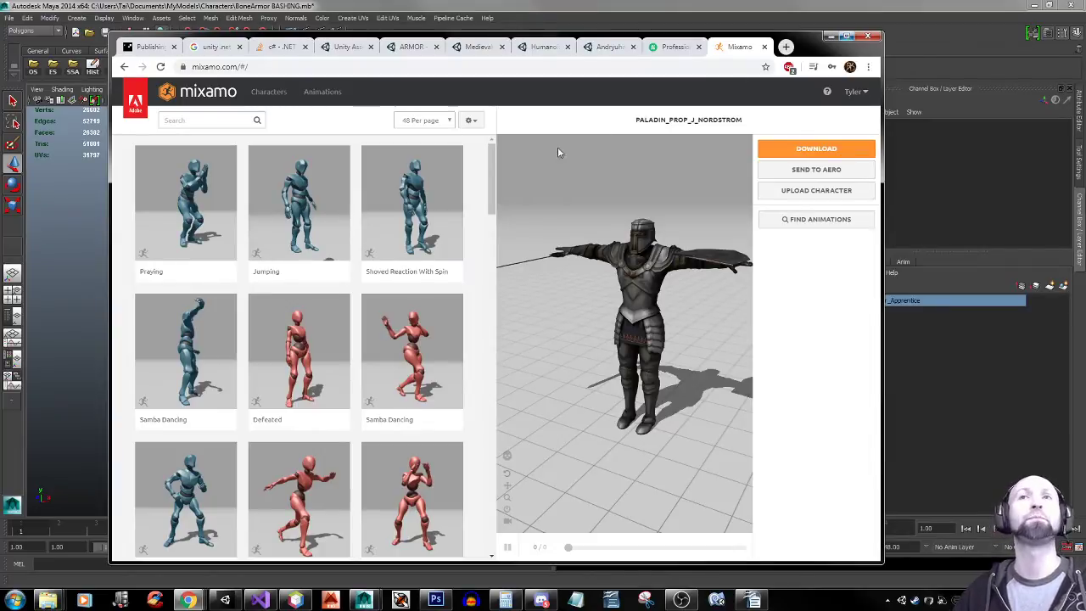
Browse the first page of Mixamo's characters and load Arissa in the preview
click(270, 91)
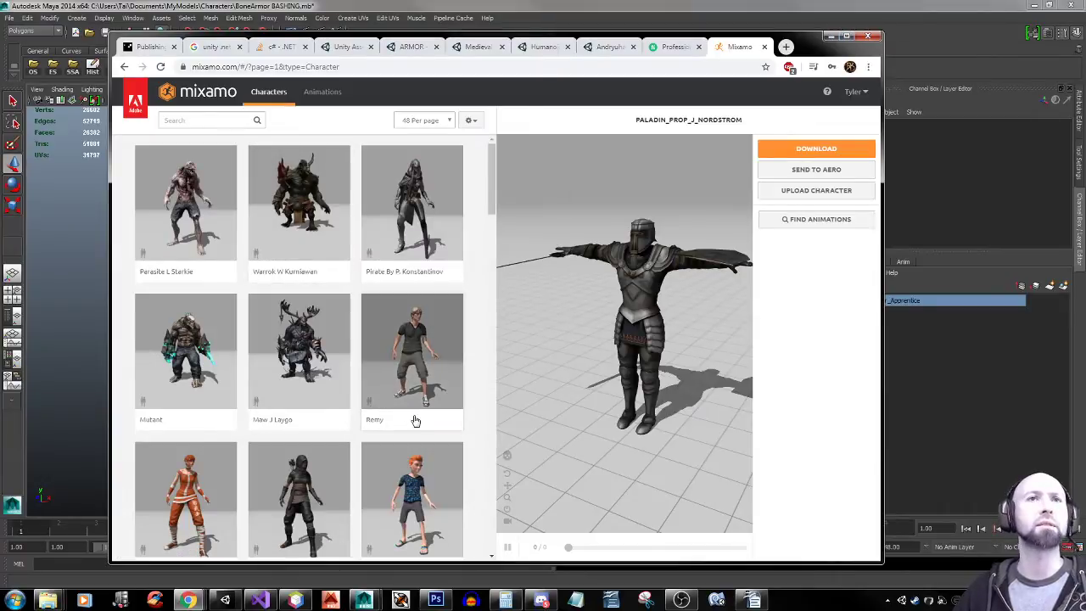
scroll(416, 421, down, 3)
scroll(416, 424, down, 3)
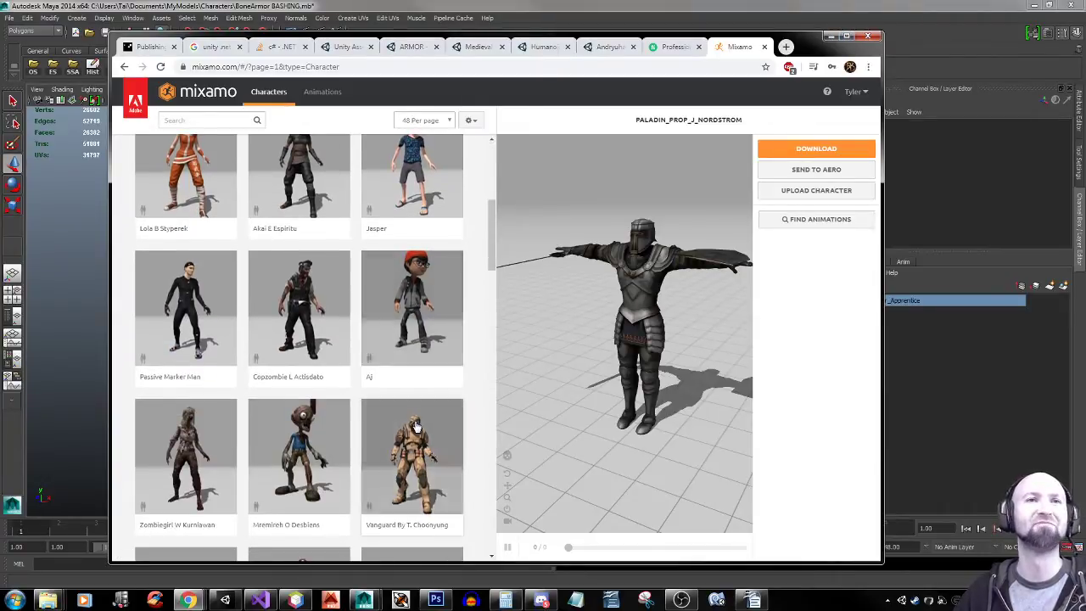
scroll(416, 426, down, 6)
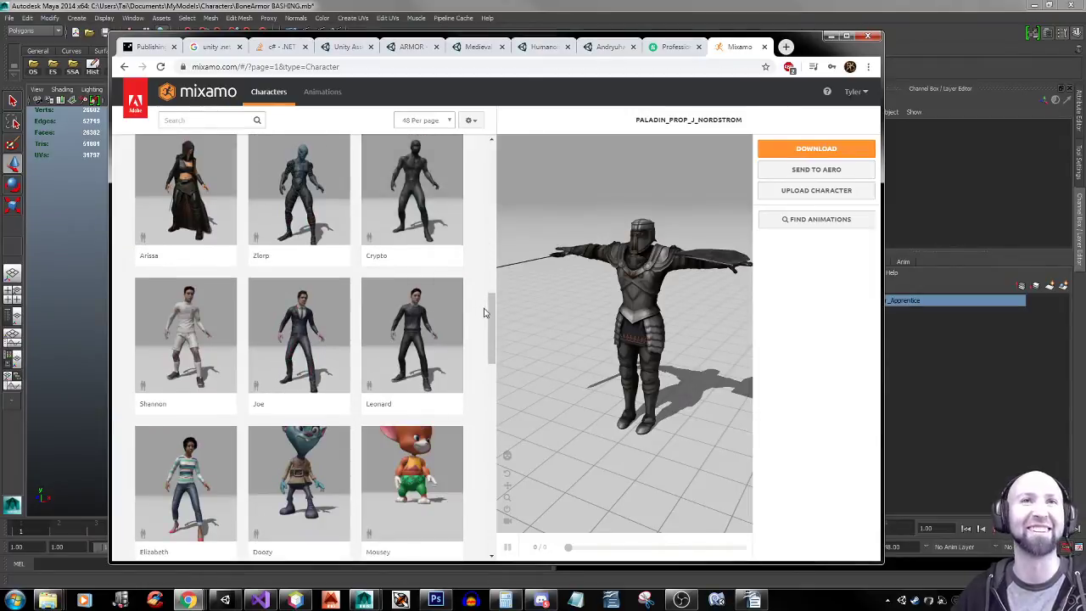
drag(490, 308, 491, 316)
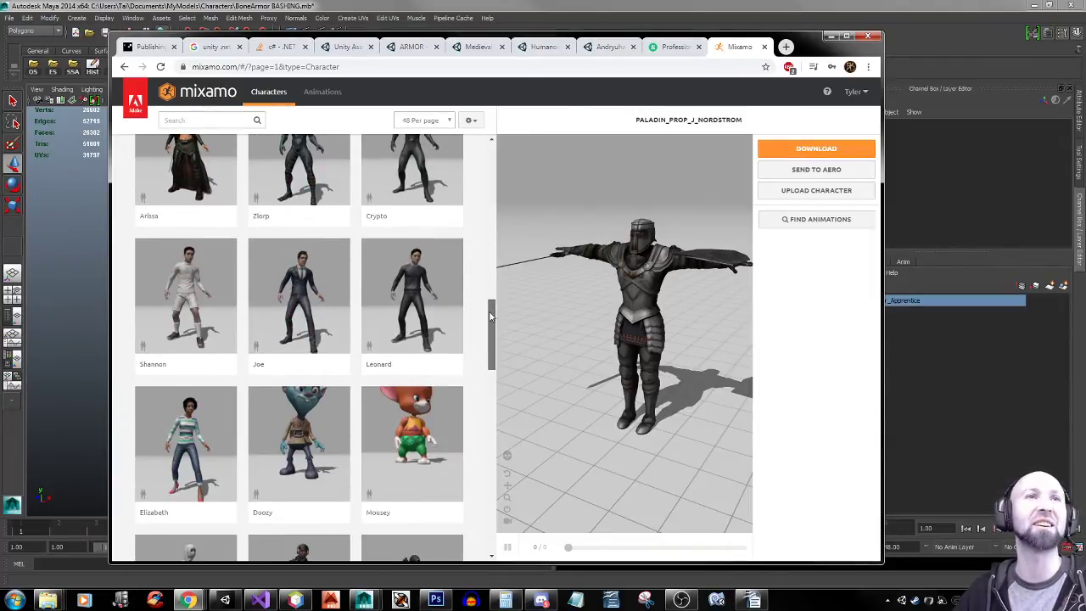
click(192, 197)
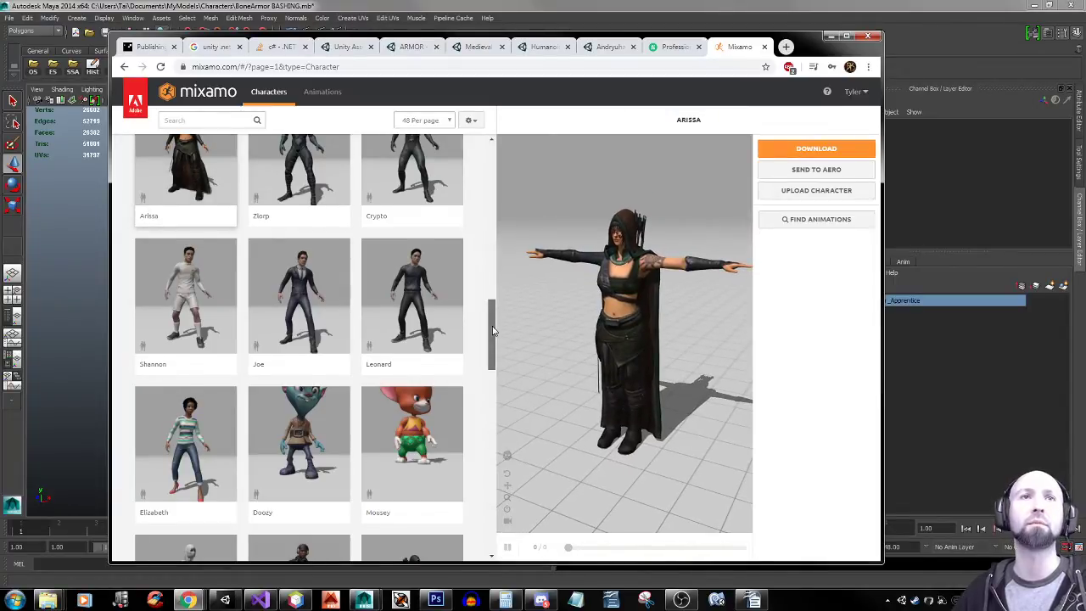
Go to page 2 of the character library and load Morak in the preview
drag(492, 321, 467, 499)
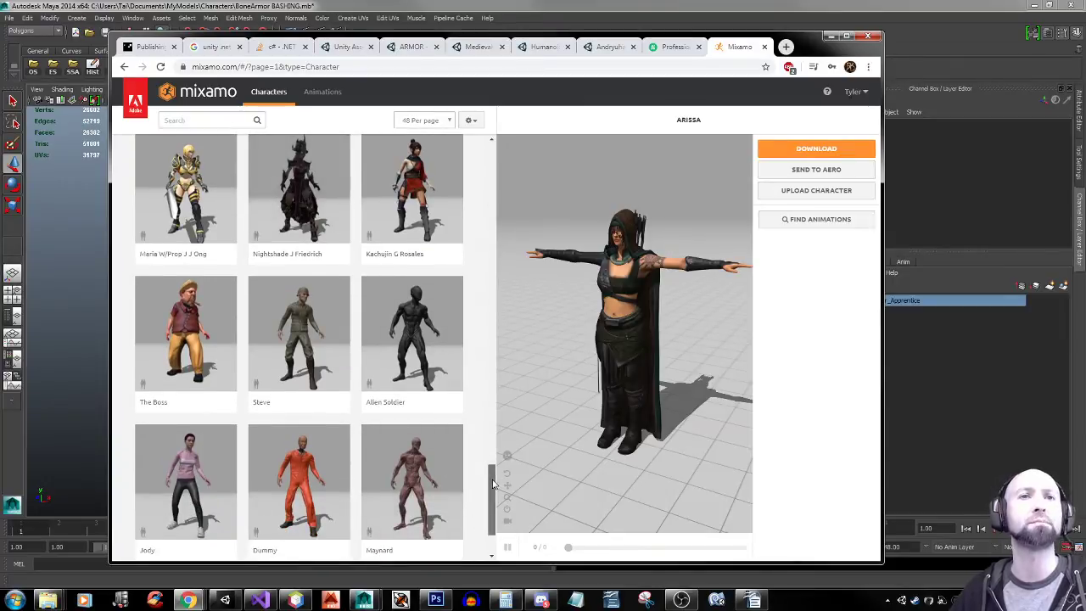
scroll(449, 465, down, 2)
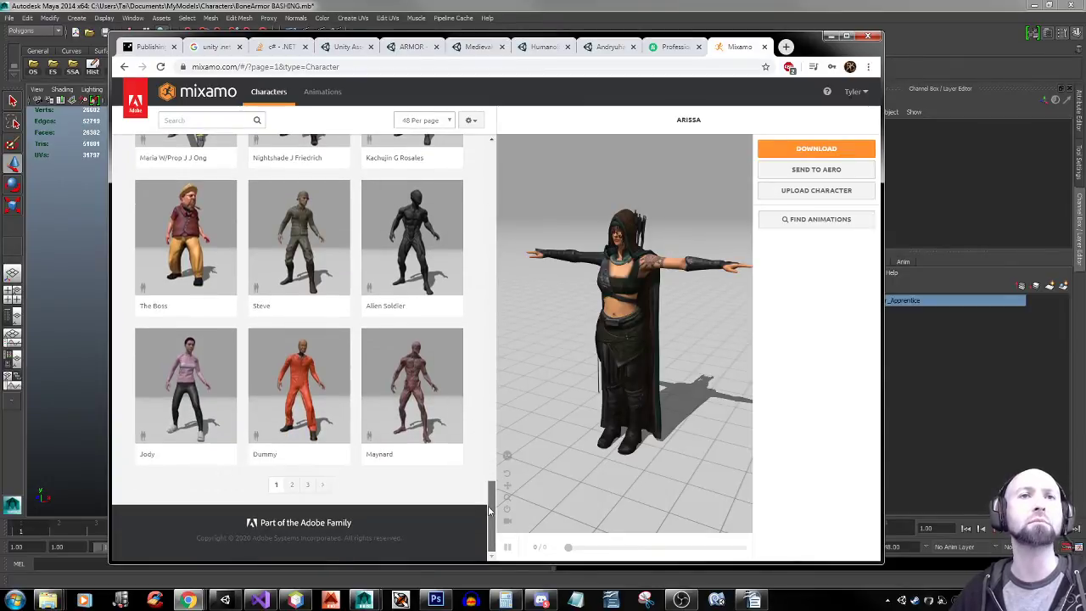
click(292, 485)
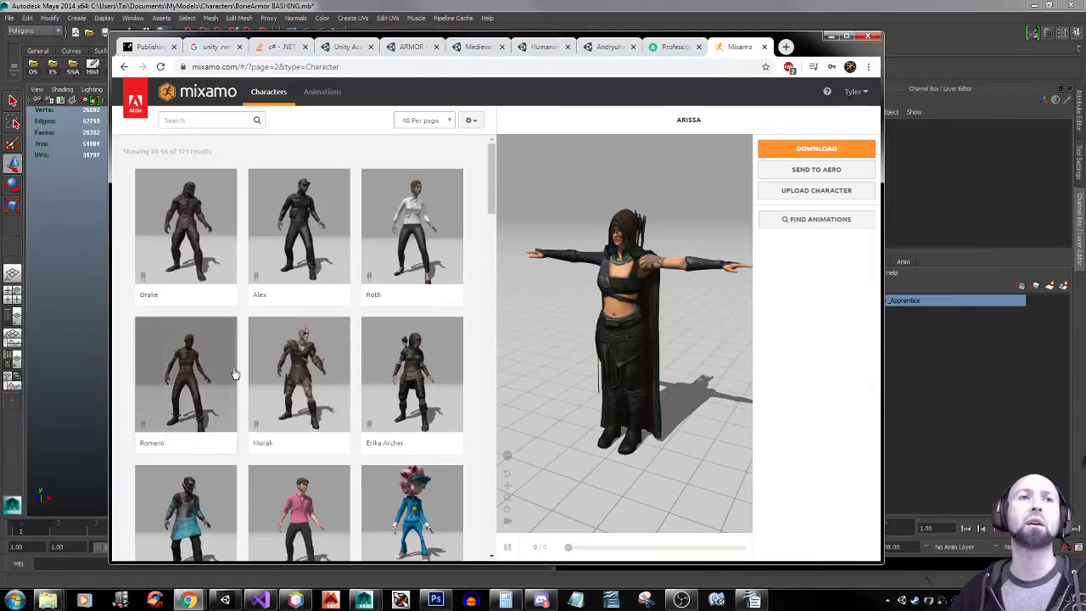
click(276, 350)
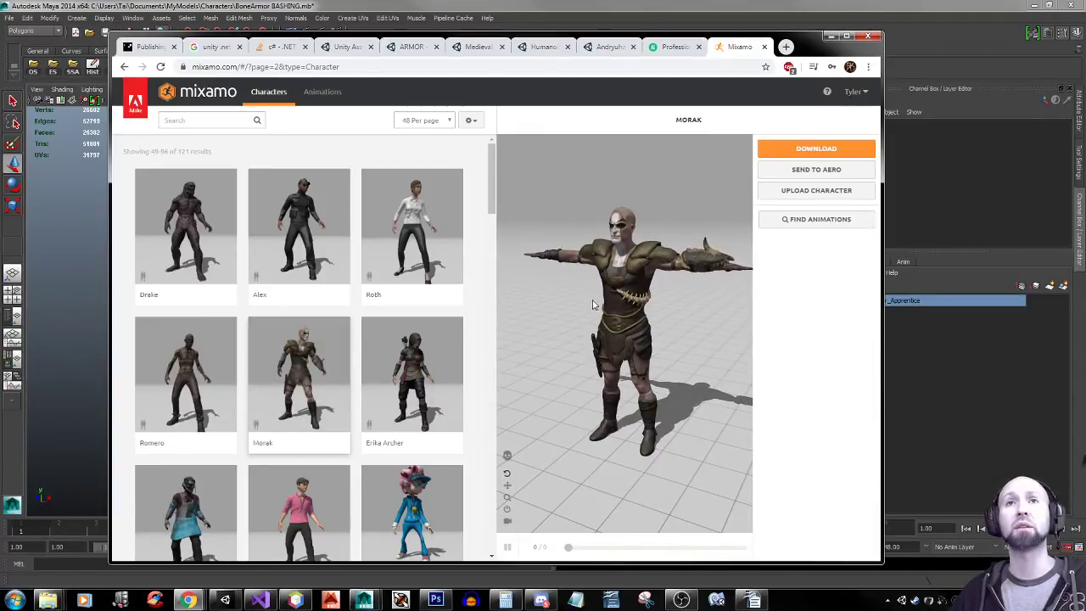
Maximize the browser and examine Morak's armor up close from the front and side
drag(595, 305, 611, 280)
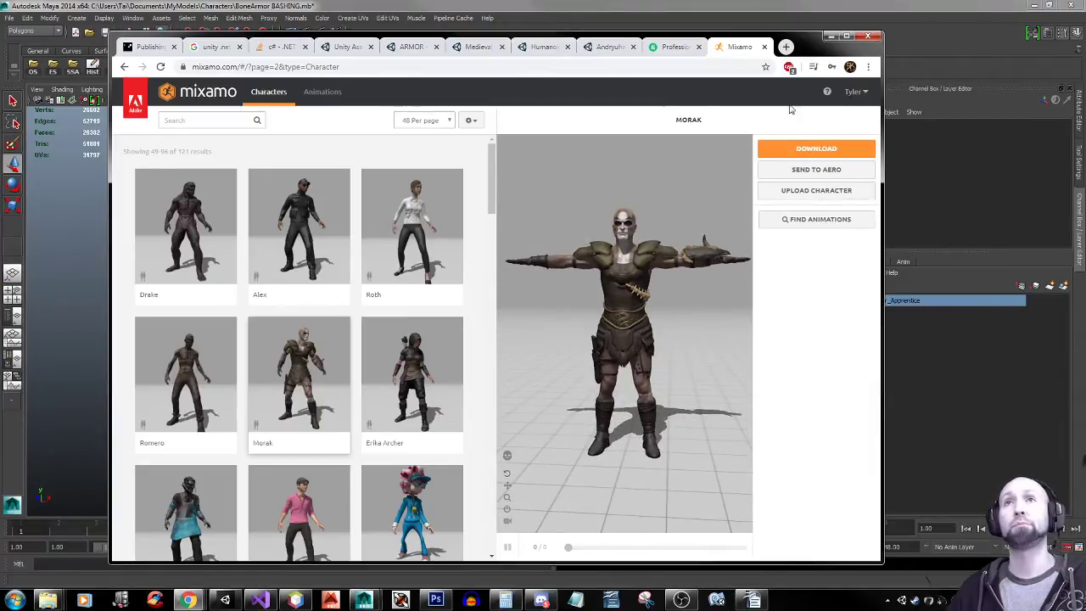
click(847, 36)
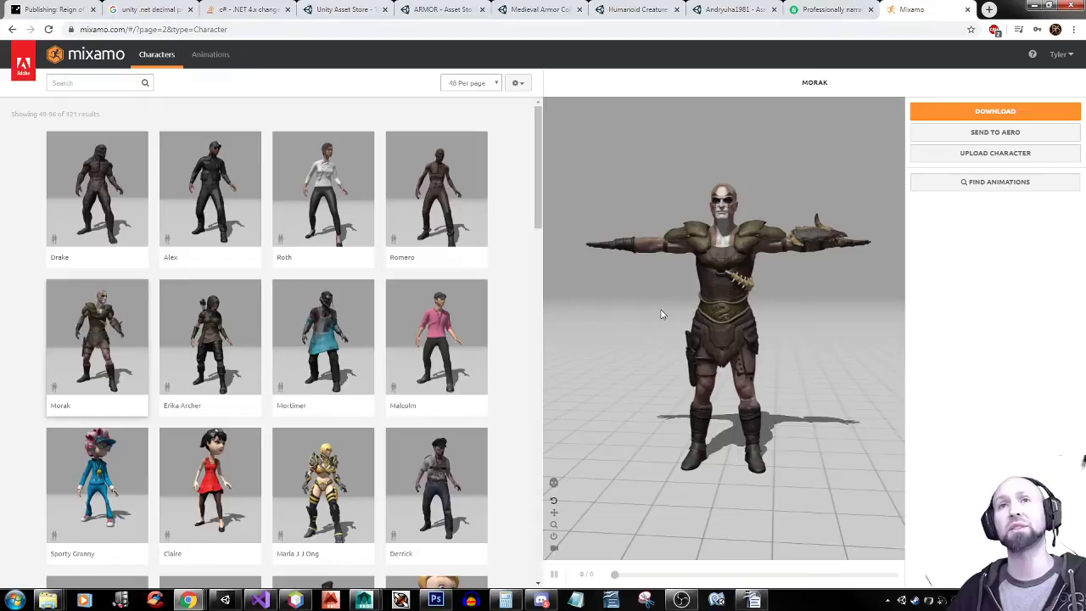
mouse_move(665, 315)
mouse_down()
mouse_move(742, 335)
mouse_move(646, 320)
mouse_up()
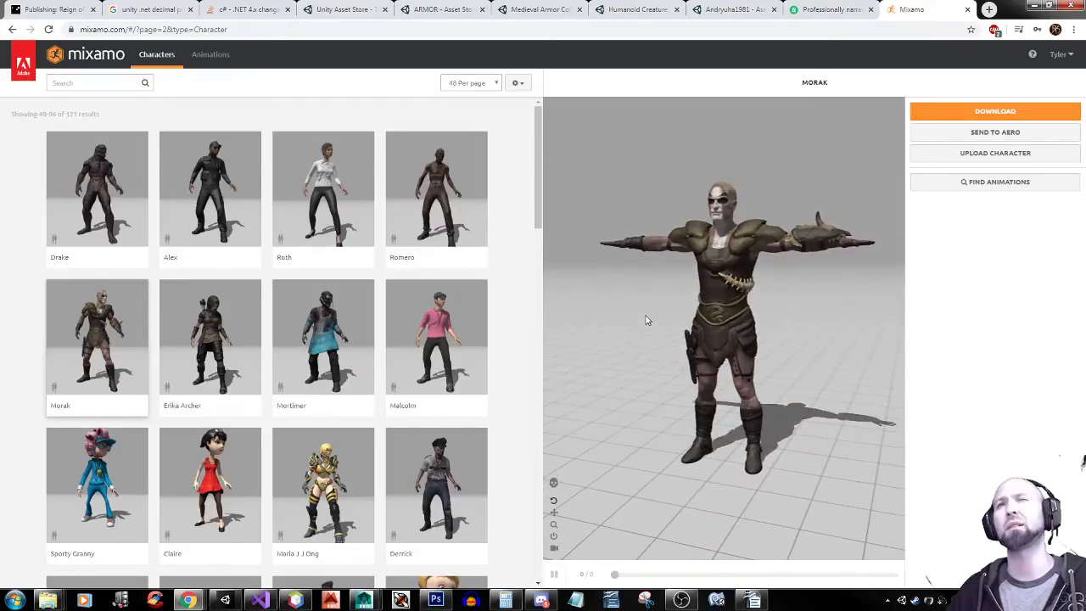
scroll(742, 344, up, 5)
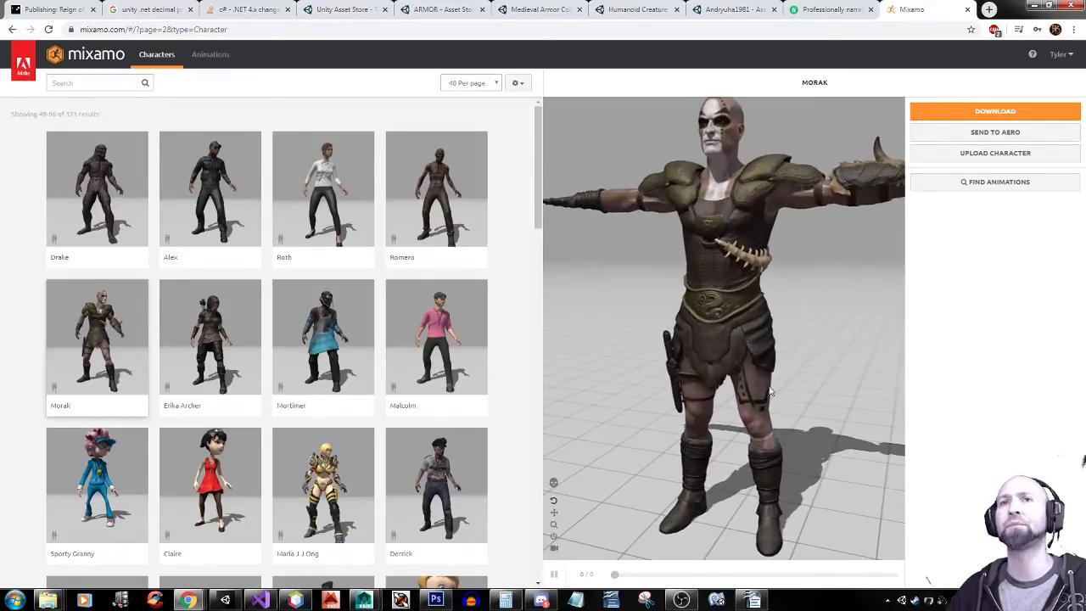
drag(763, 273, 721, 311)
drag(637, 272, 679, 291)
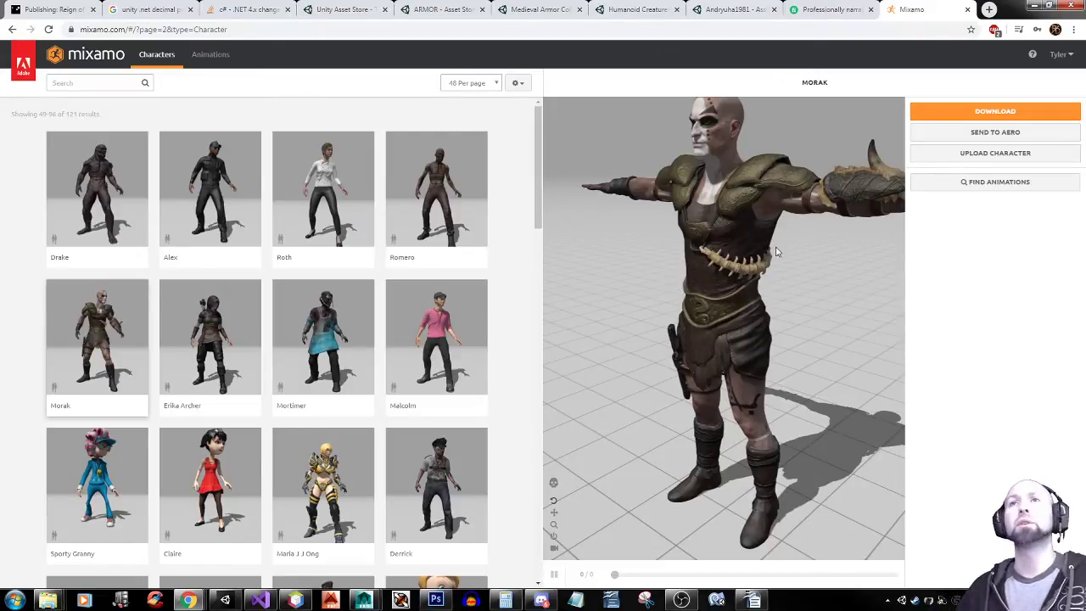
mouse_move(704, 244)
mouse_down()
mouse_move(645, 424)
mouse_move(594, 374)
mouse_move(647, 283)
mouse_move(725, 307)
mouse_move(744, 272)
mouse_move(695, 227)
mouse_up()
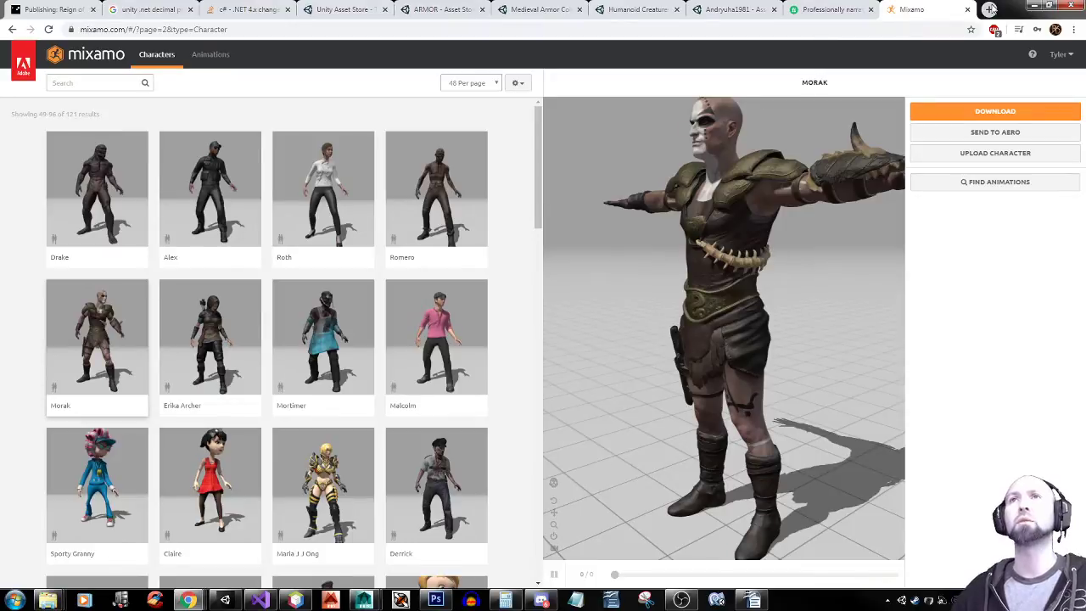
Restore the browser's smaller window, switch back to Maya and examine the armor character's lower legs and boots up close
click(1050, 6)
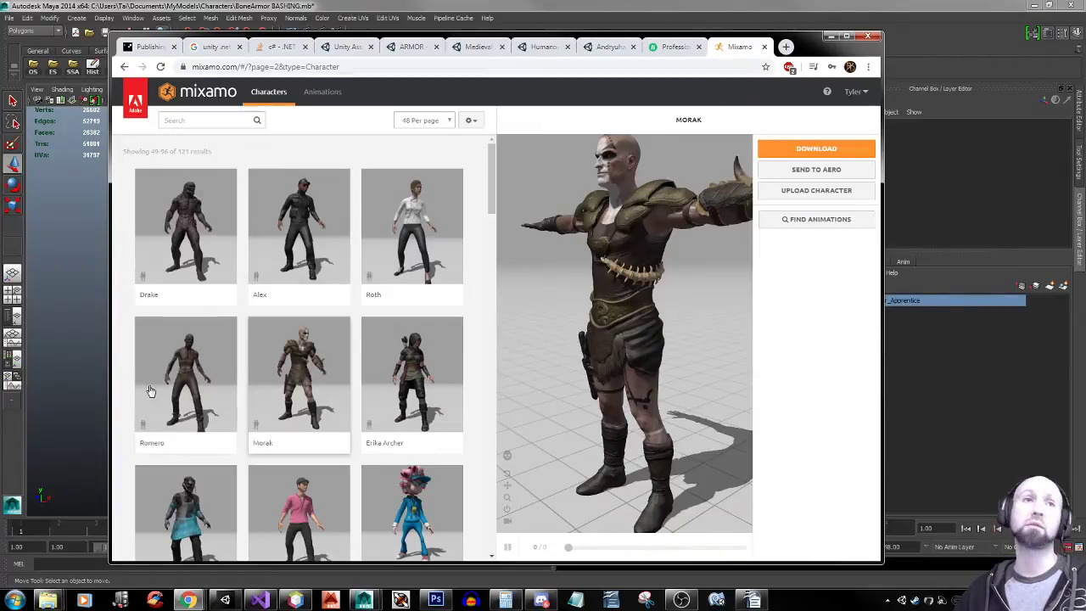
click(750, 5)
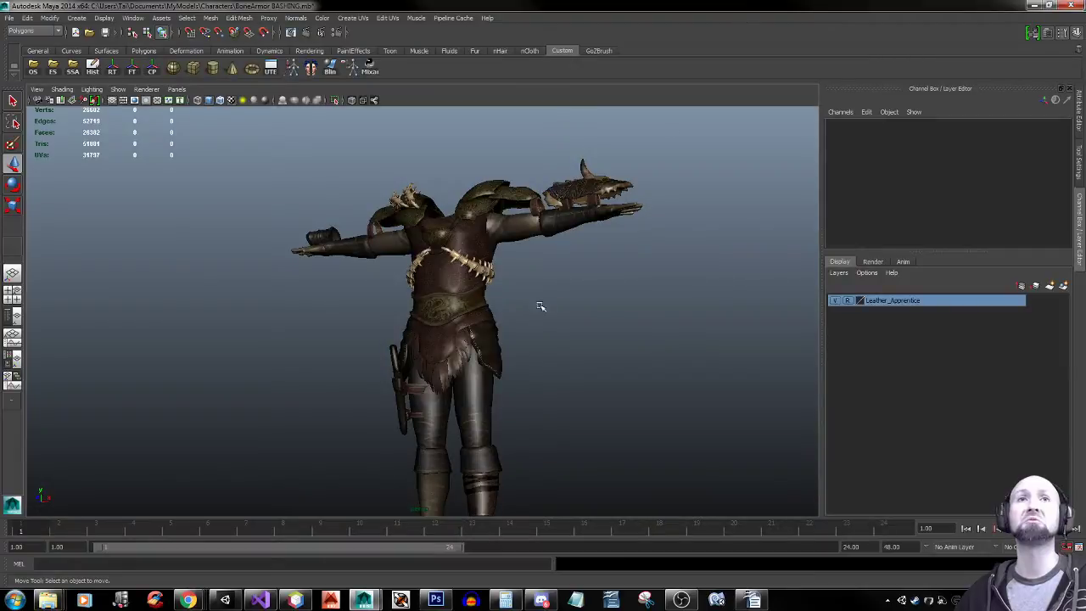
alt+drag(561, 341, 503, 390)
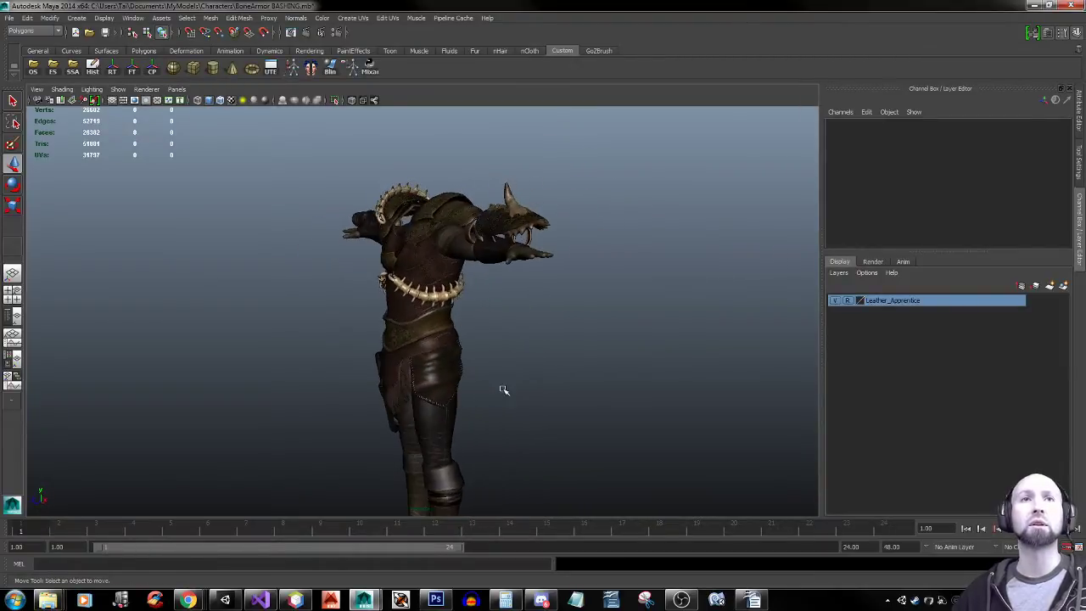
alt+middle_drag(502, 390, 547, 300)
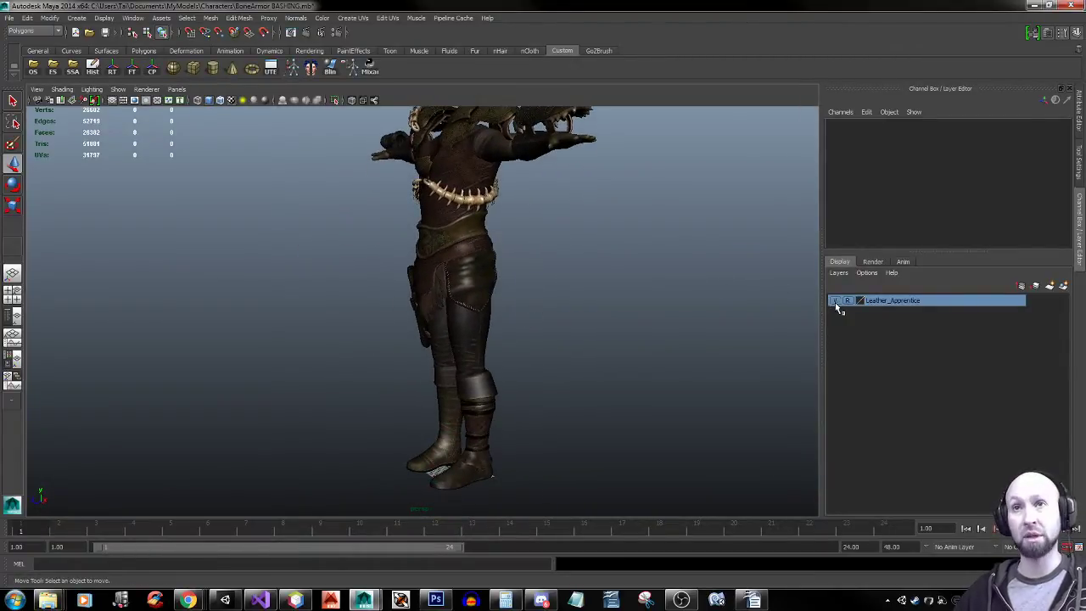
alt+drag(543, 226, 611, 294)
alt+middle_drag(593, 378, 532, 233)
click(495, 313)
scroll(494, 314, up, 6)
click(590, 267)
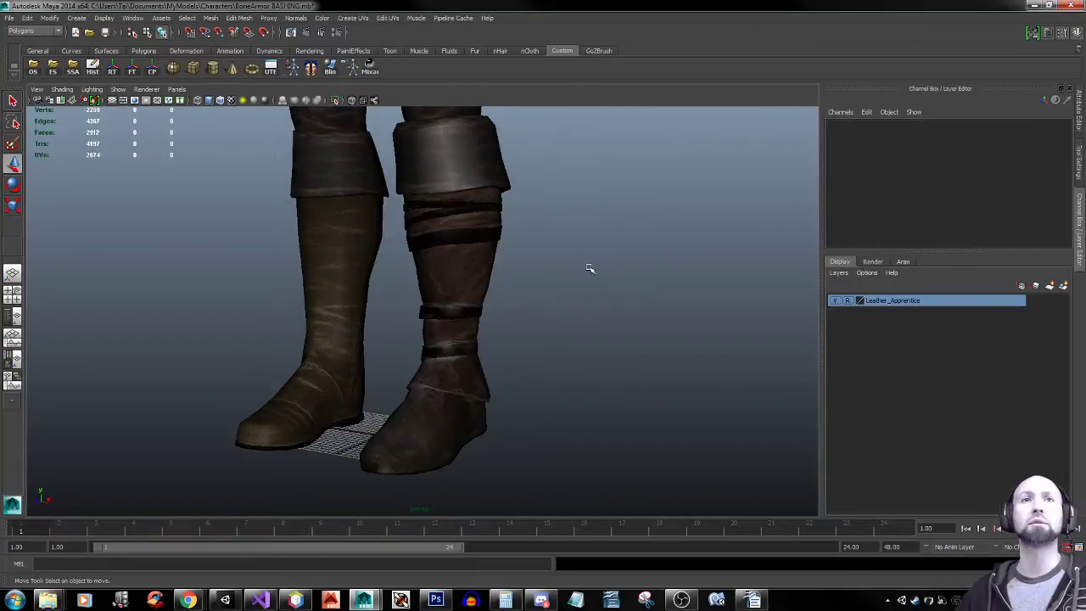
Compare the boots with Morak on Mixamo, and examine the armor's legs, stitched hip guard and waist in Maya
alt+drag(575, 274, 606, 274)
key(alt+Tab)
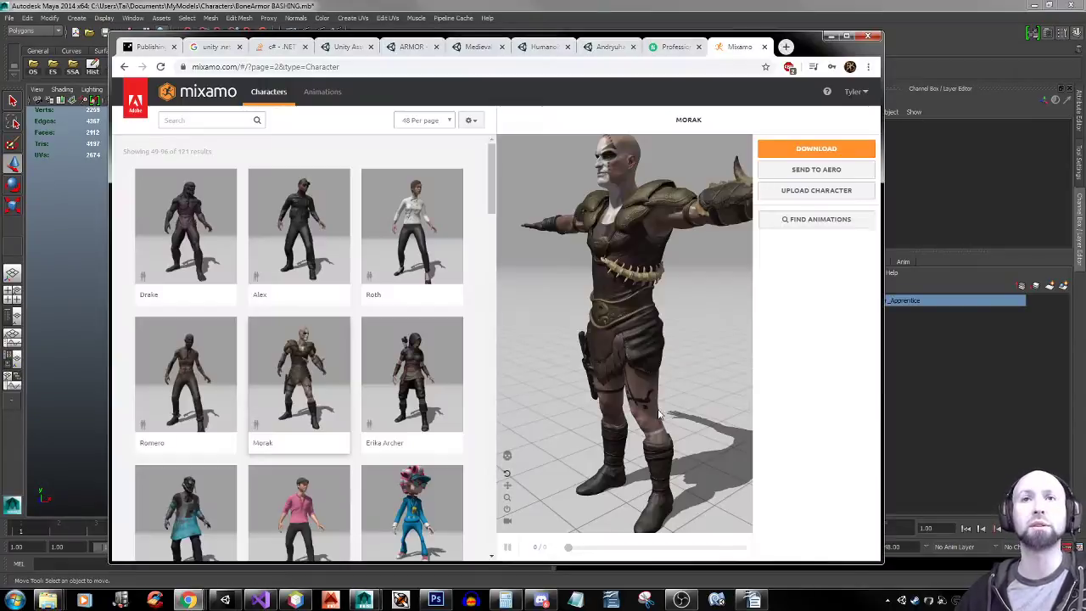
key(alt+Tab)
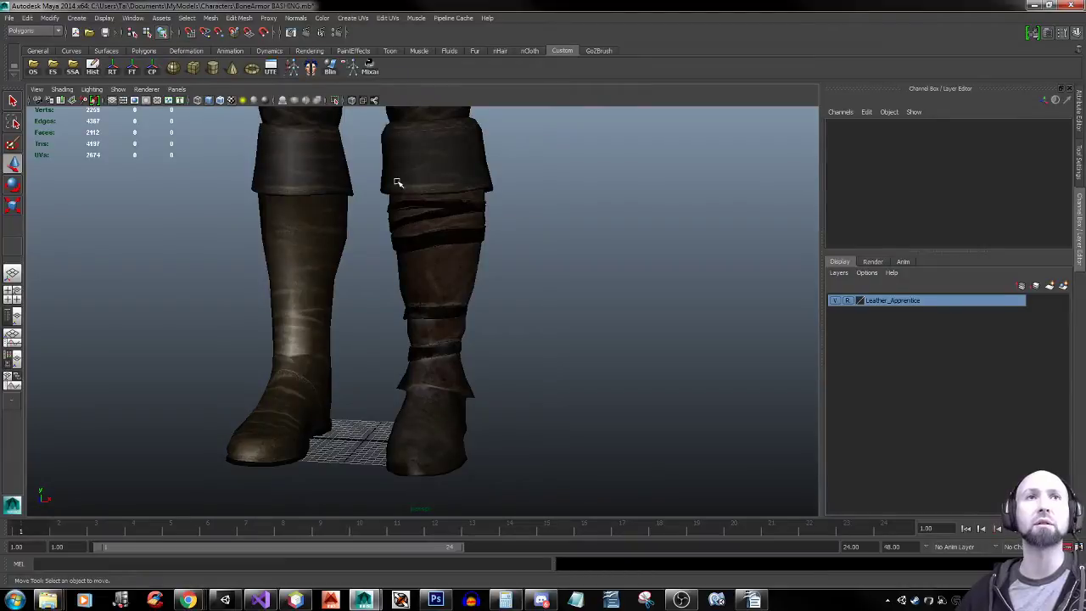
alt+middle_drag(518, 235, 517, 387)
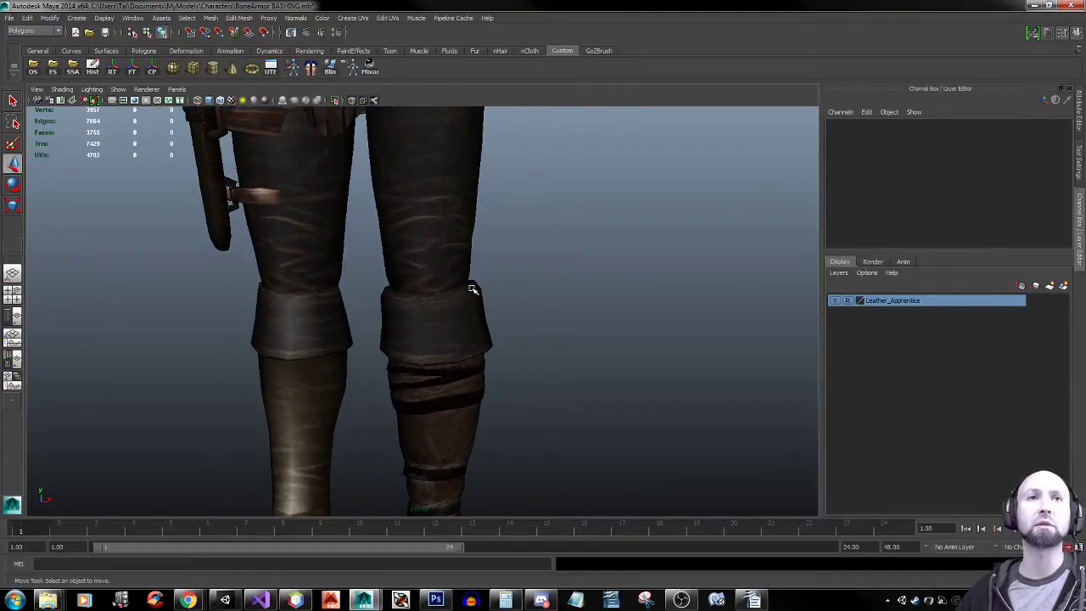
alt+middle_drag(466, 233, 480, 433)
alt+drag(582, 308, 450, 339)
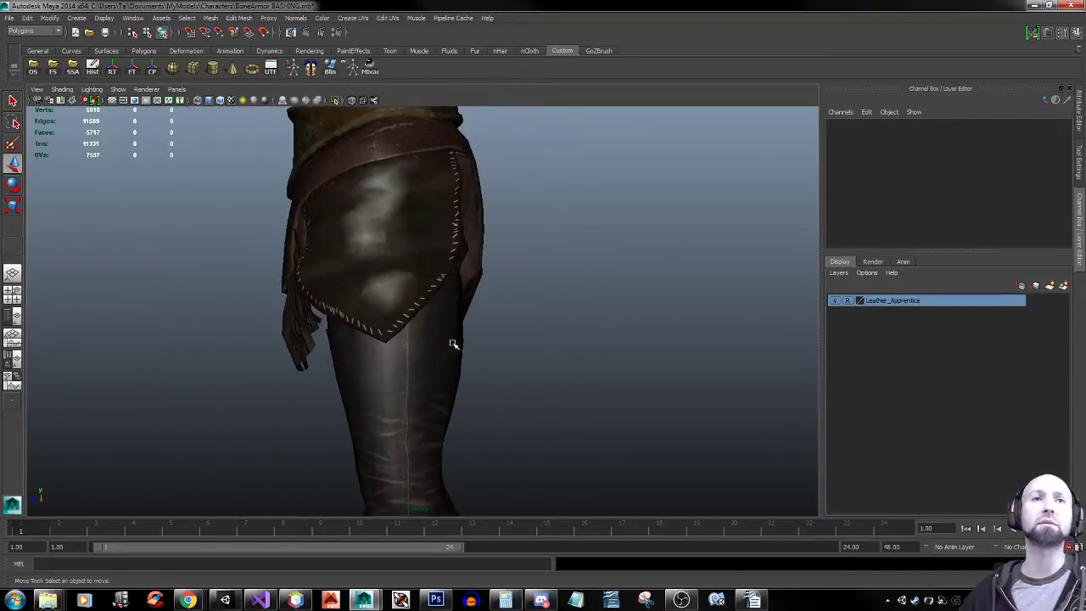
alt+right_drag(538, 340, 284, 351)
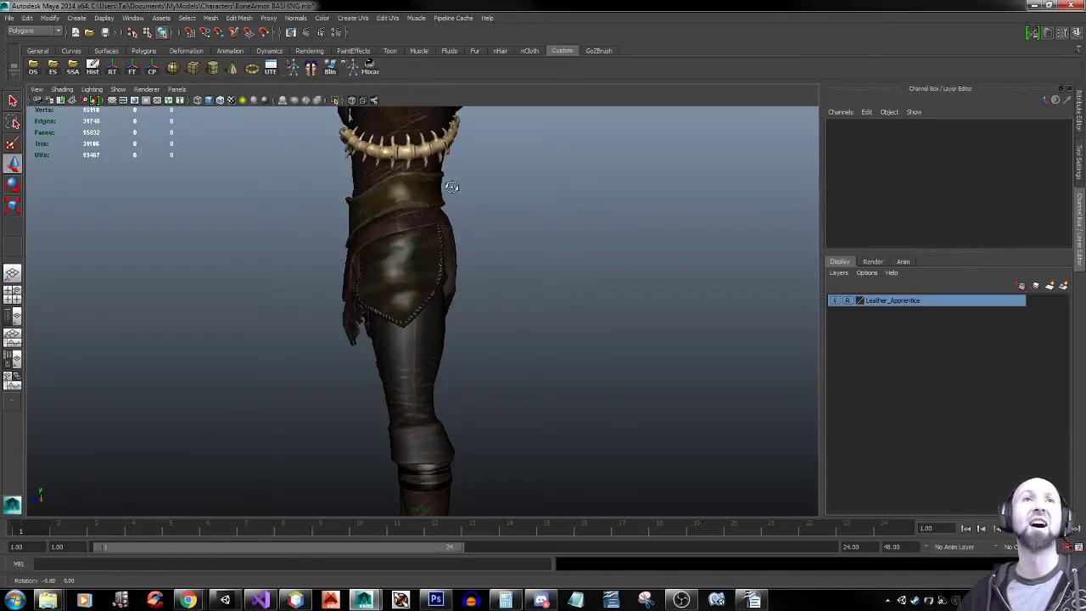
alt+drag(449, 187, 480, 257)
Select the waist's bone pieces, the shoulder spines and the opposite shoulder's armor plates in turn to inspect the reused parts
click(437, 236)
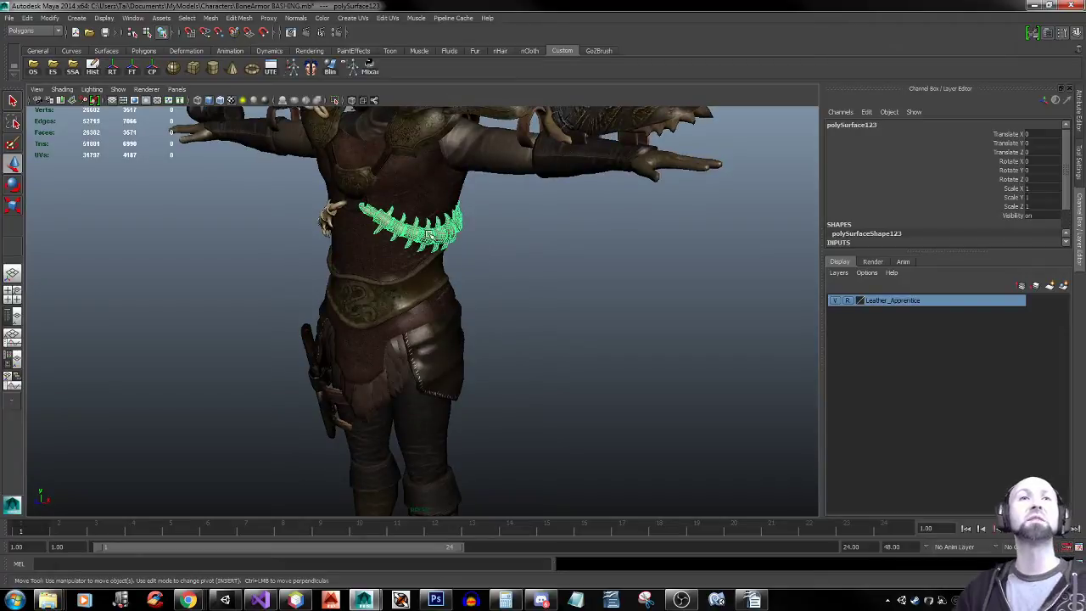
alt+drag(384, 227, 424, 230)
click(300, 231)
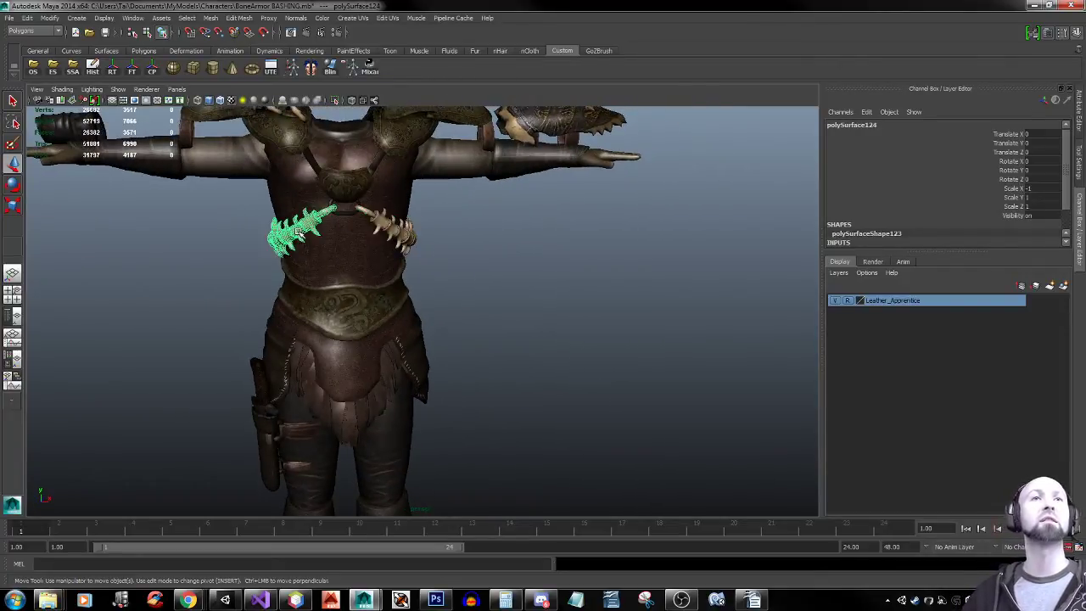
alt+drag(317, 177, 308, 307)
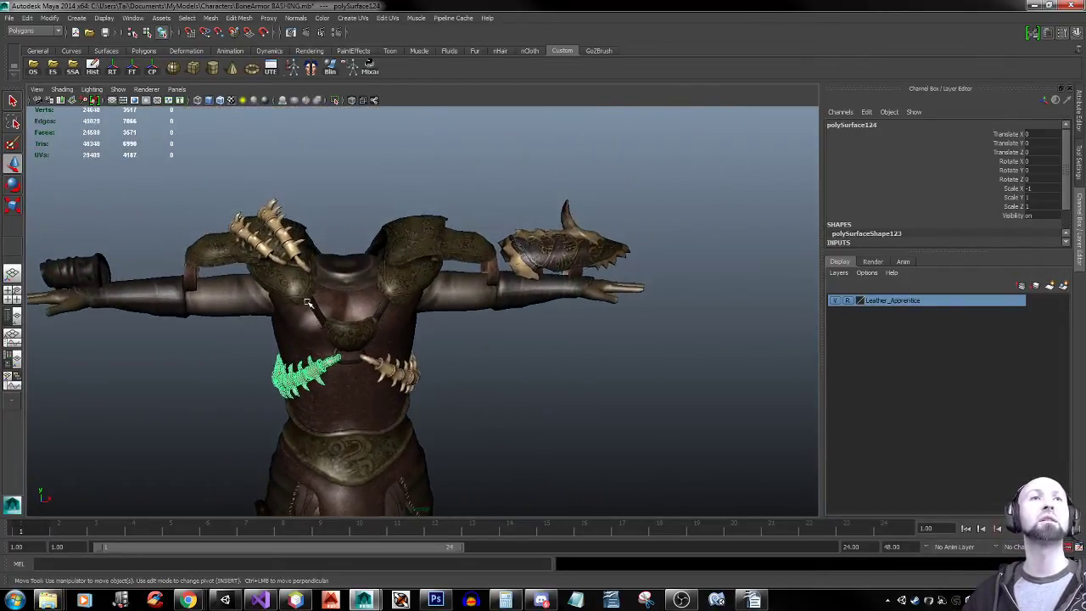
click(273, 222)
key(shift+d)
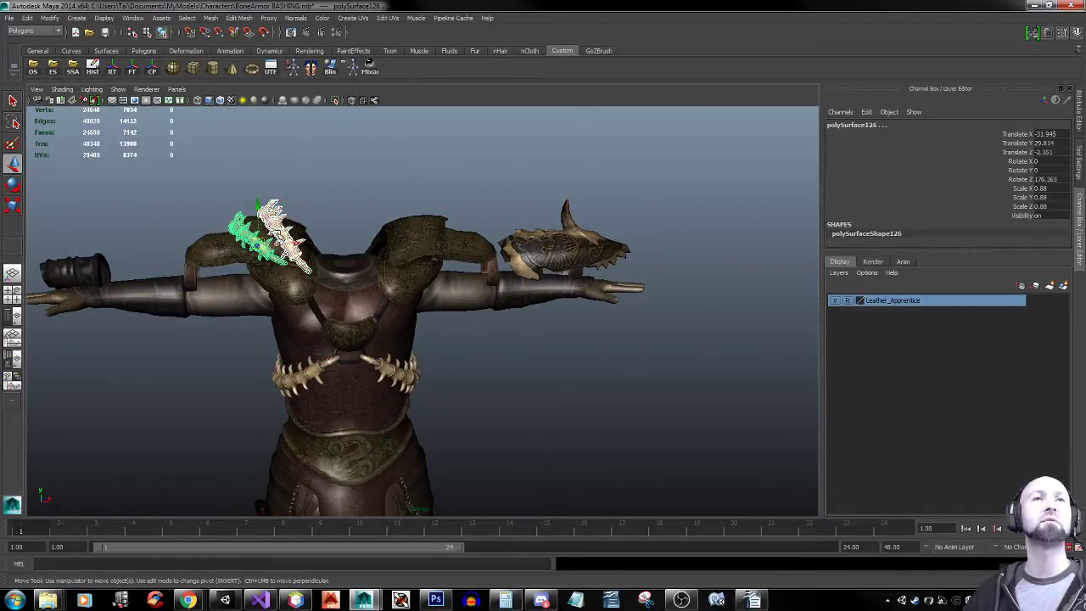
click(413, 277)
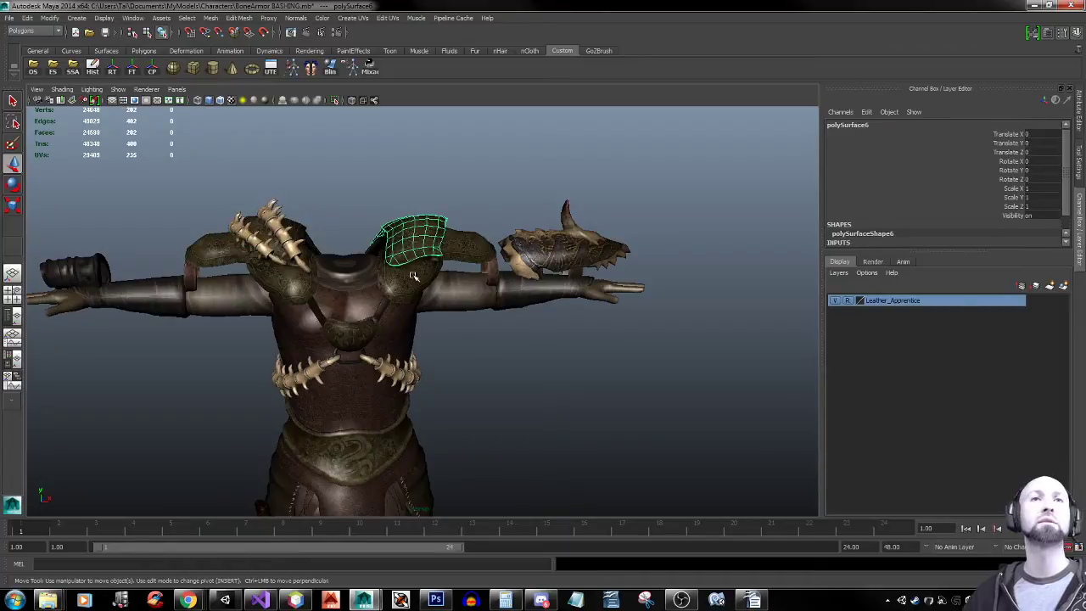
click(420, 282)
click(463, 239)
Make the Leather_Apprentice layer selectable, save the scene, and combine the left boot's cuff with the wrapped lower boot into one mesh
alt+middle_drag(525, 384, 502, 127)
alt+middle_drag(449, 424, 490, 256)
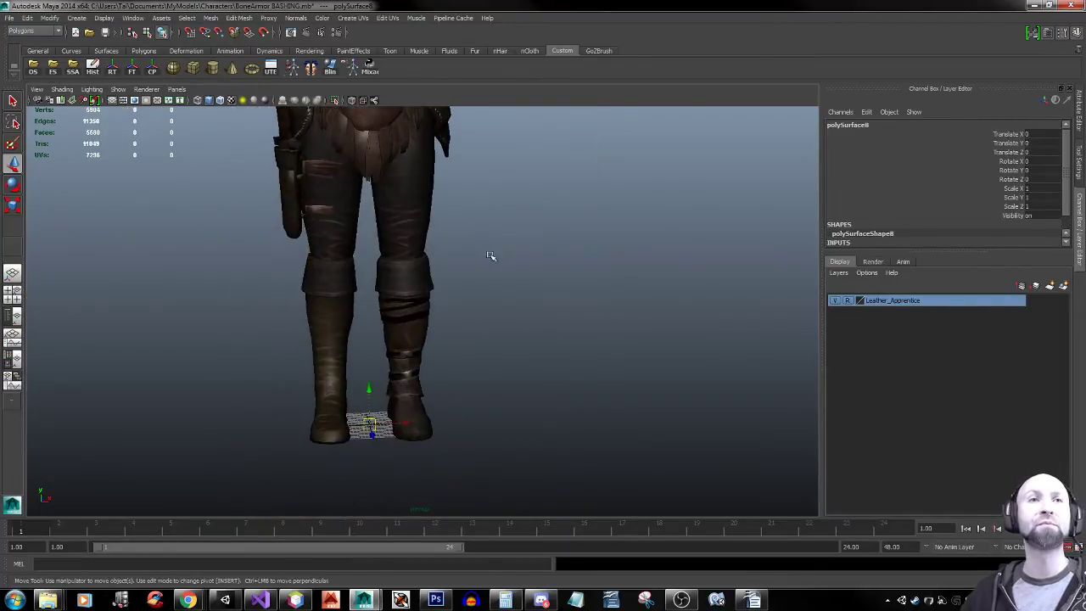
click(419, 280)
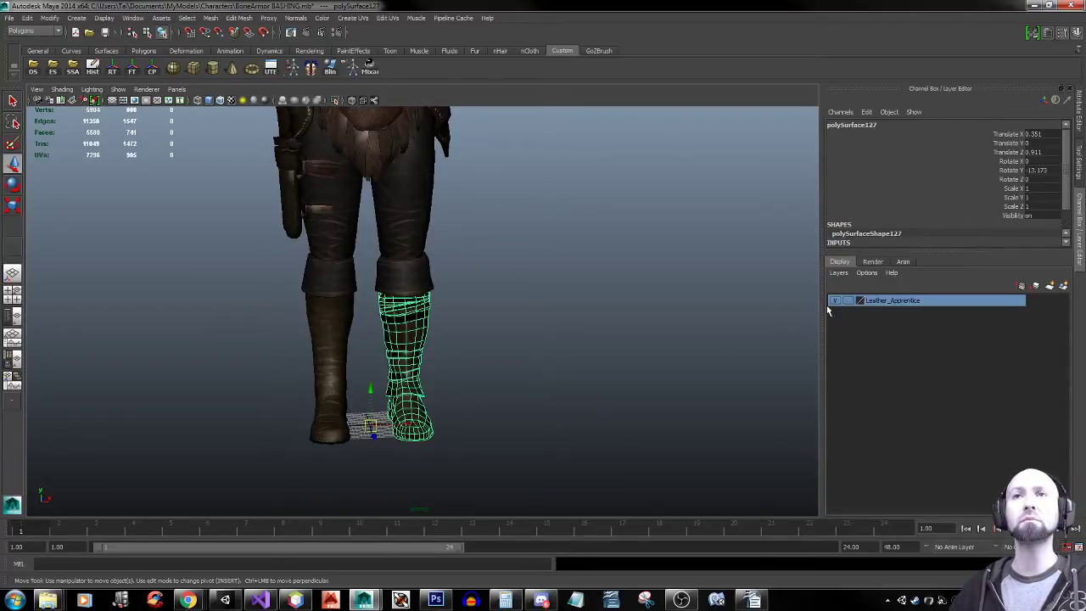
click(401, 281)
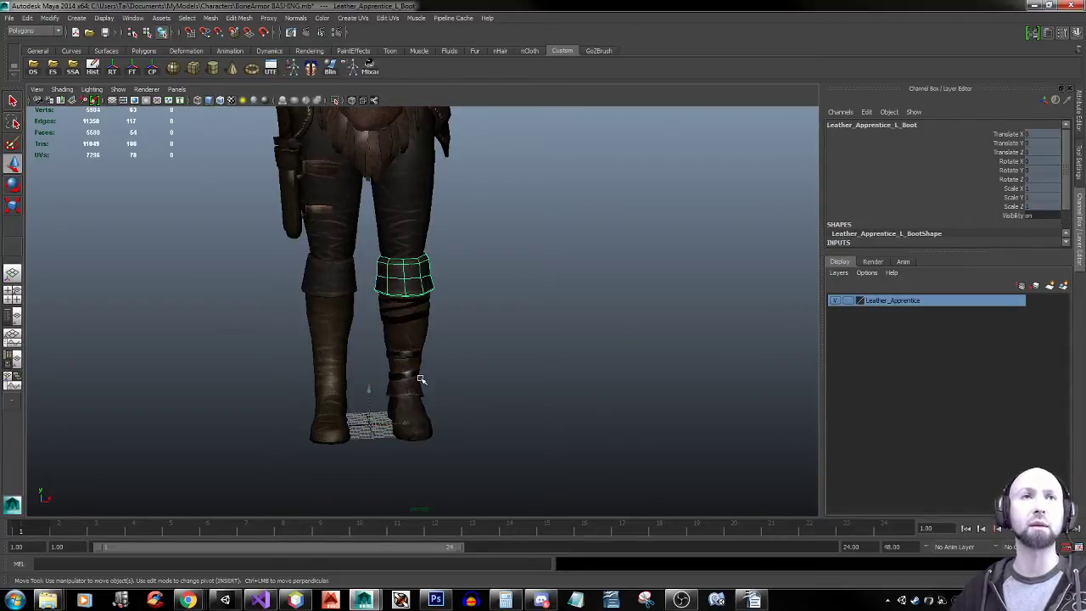
click(417, 336)
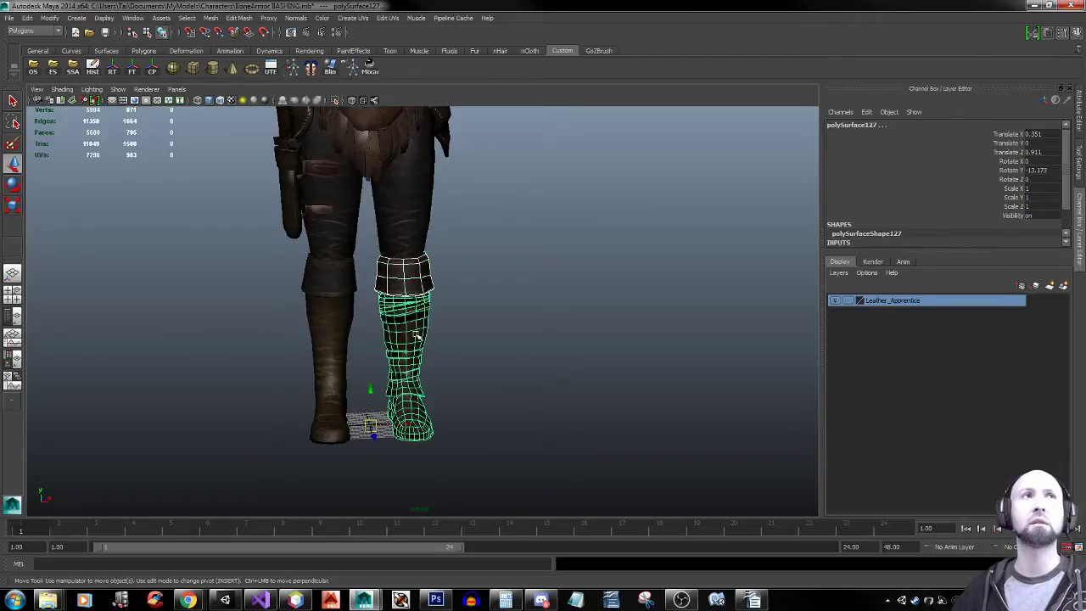
key(ctrl+s)
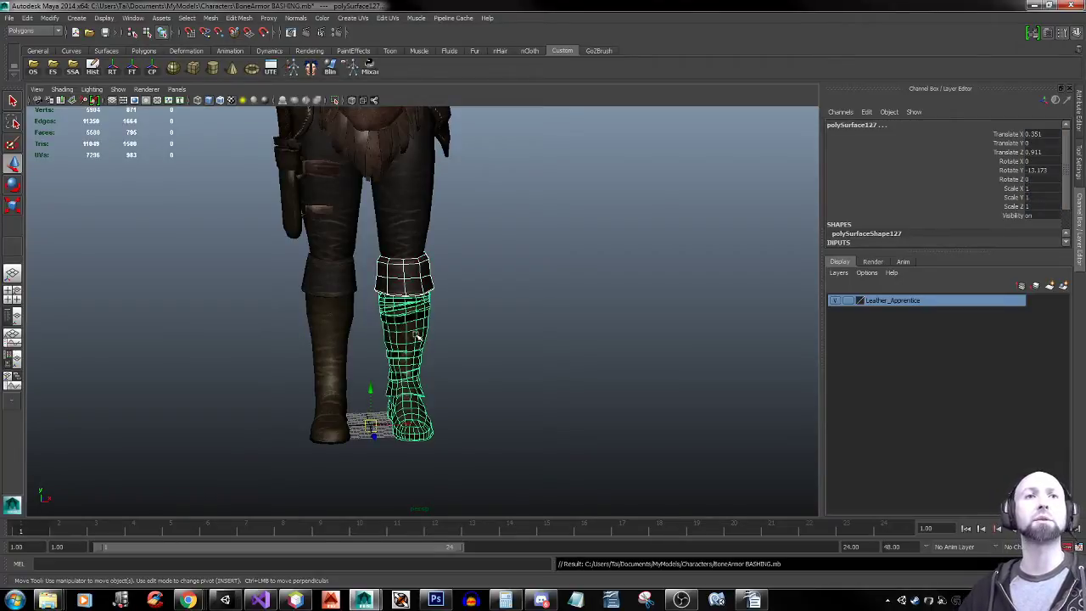
shift+right_click(421, 313)
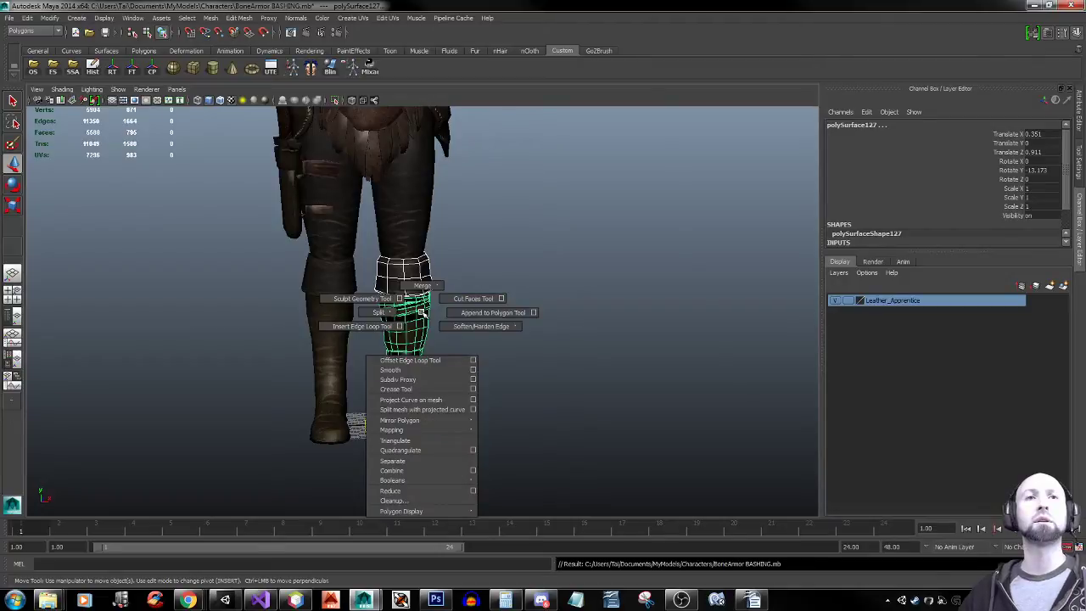
shift+right_drag(421, 312, 424, 471)
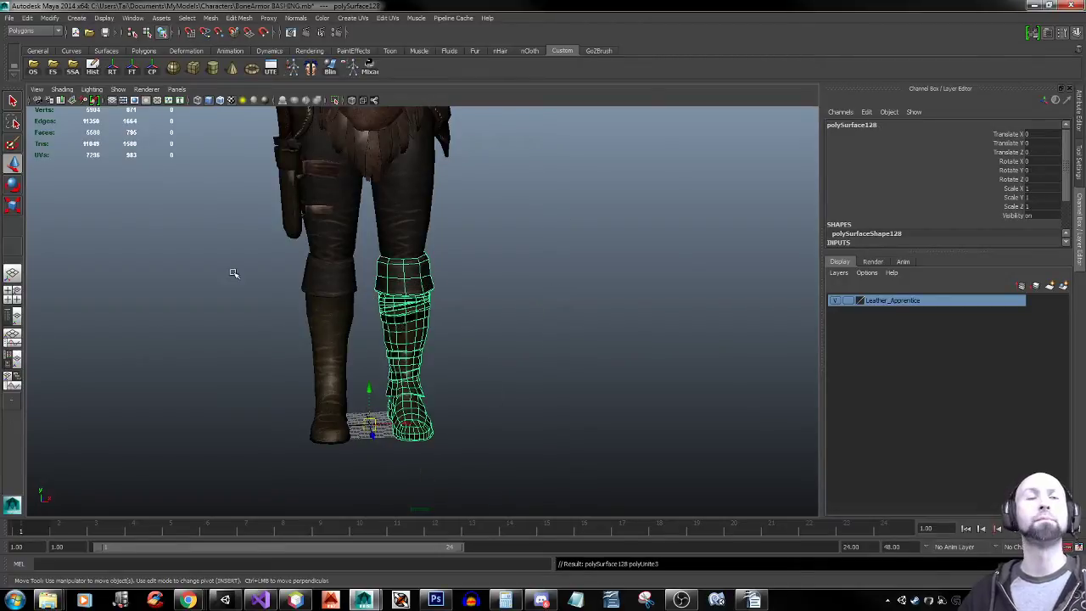
click(327, 280)
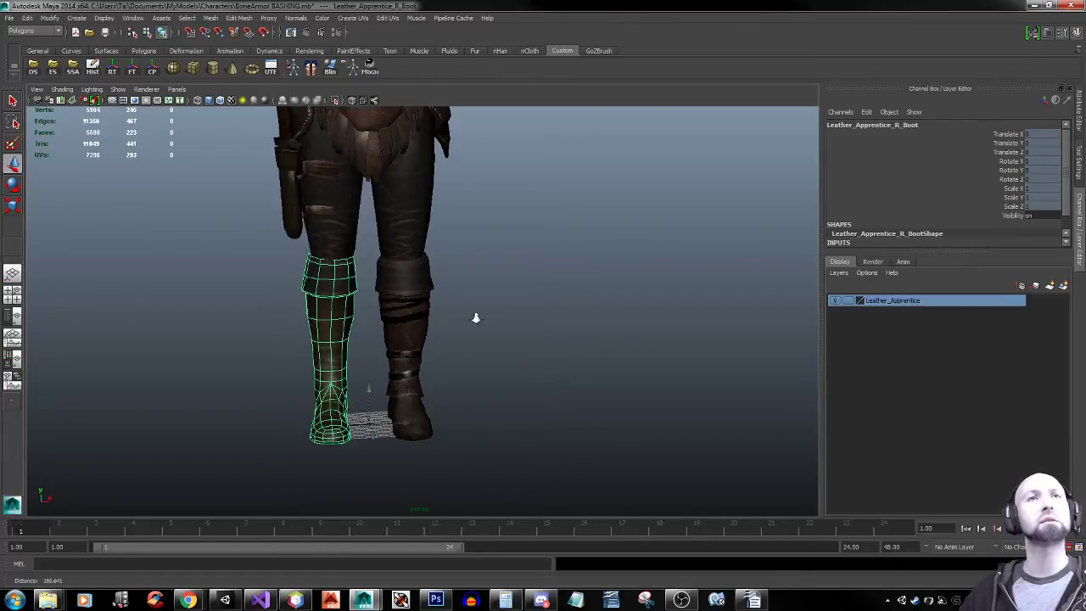
alt+right_drag(475, 317, 425, 272)
alt+middle_drag(424, 221, 441, 339)
click(118, 89)
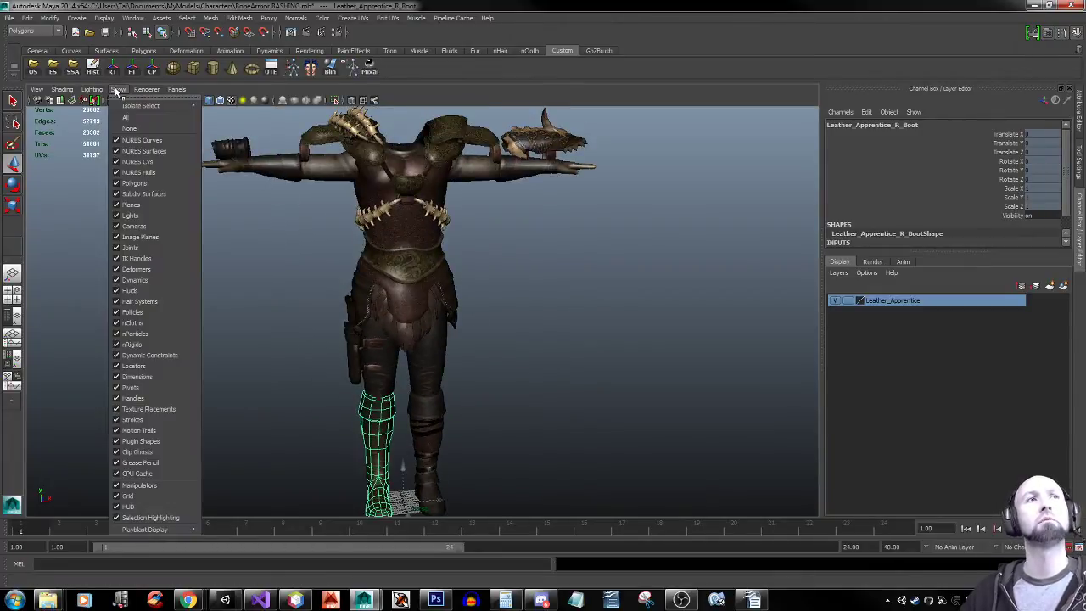
click(118, 89)
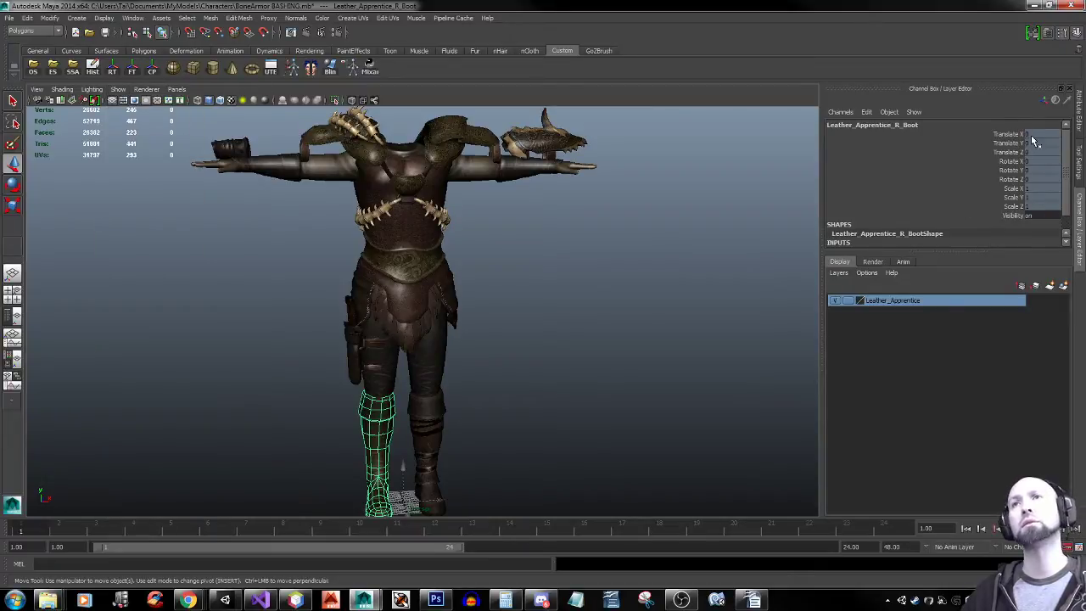
drag(1037, 136, 1037, 191)
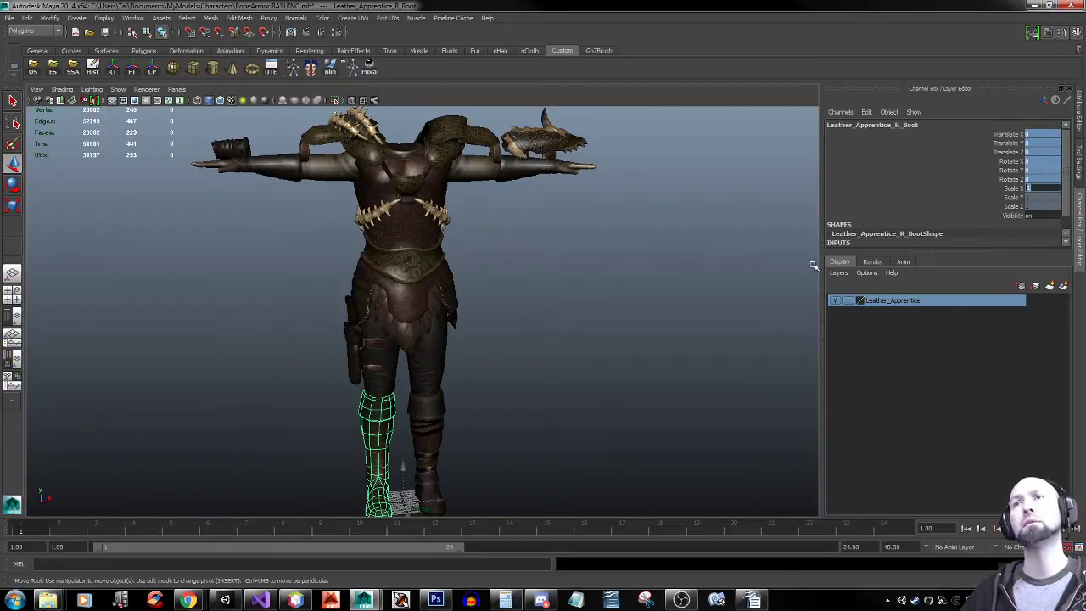
click(1047, 205)
click(509, 381)
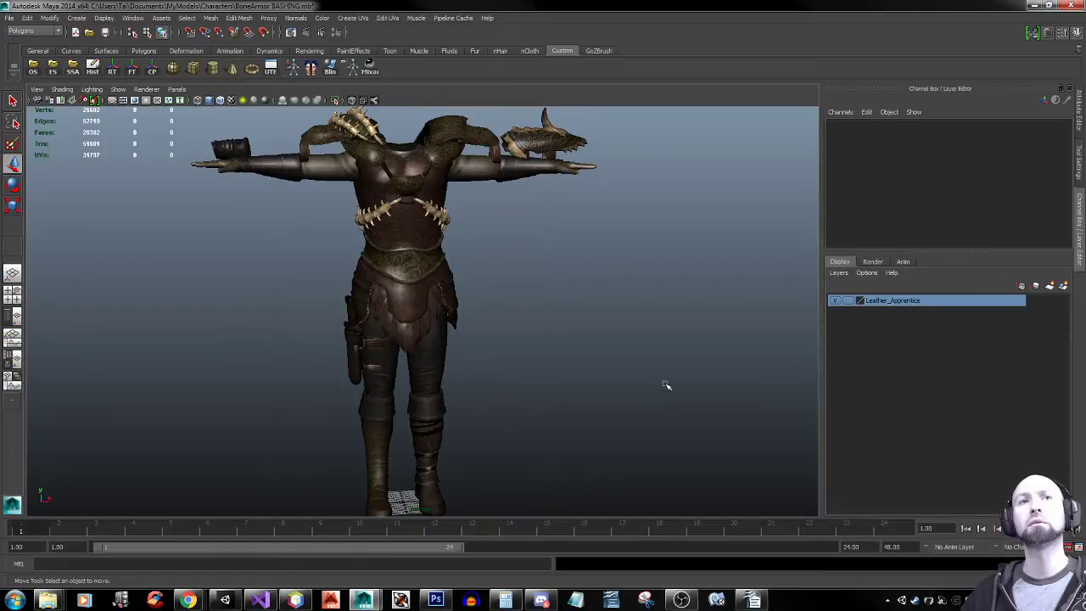
Isolate all objects of the Leather_Apprentice layer and unlock their translate, rotate and scale channels
right_click(923, 304)
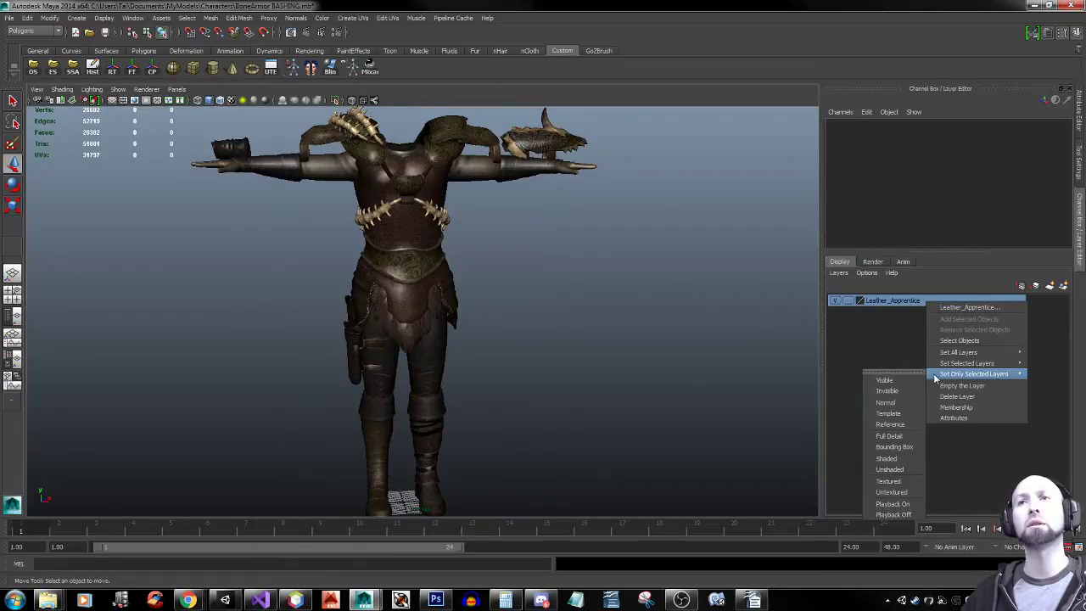
click(959, 342)
key(ctrl+h)
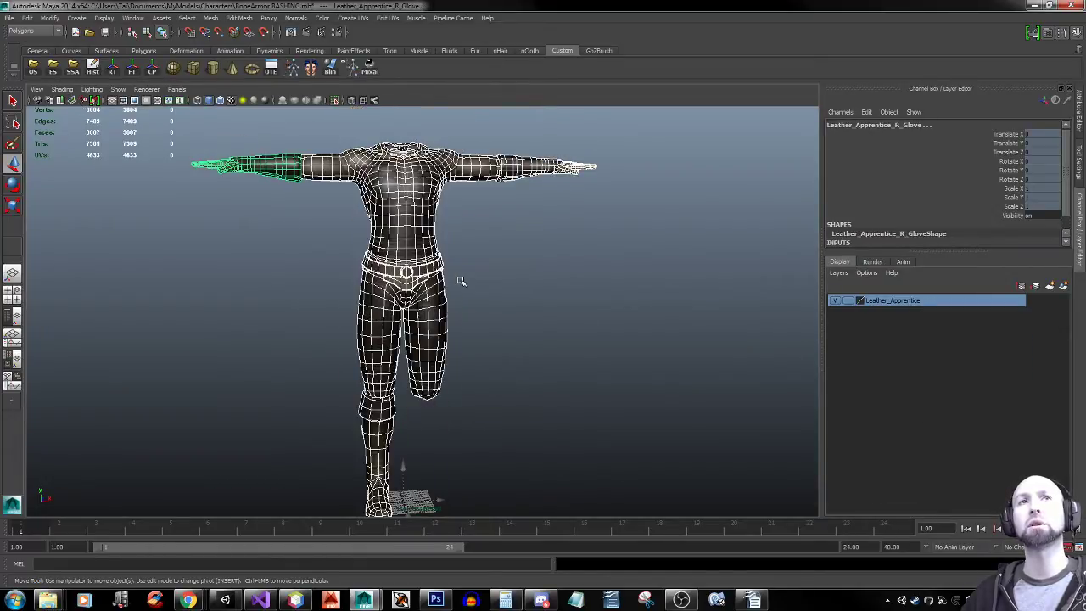
drag(1018, 134, 1017, 211)
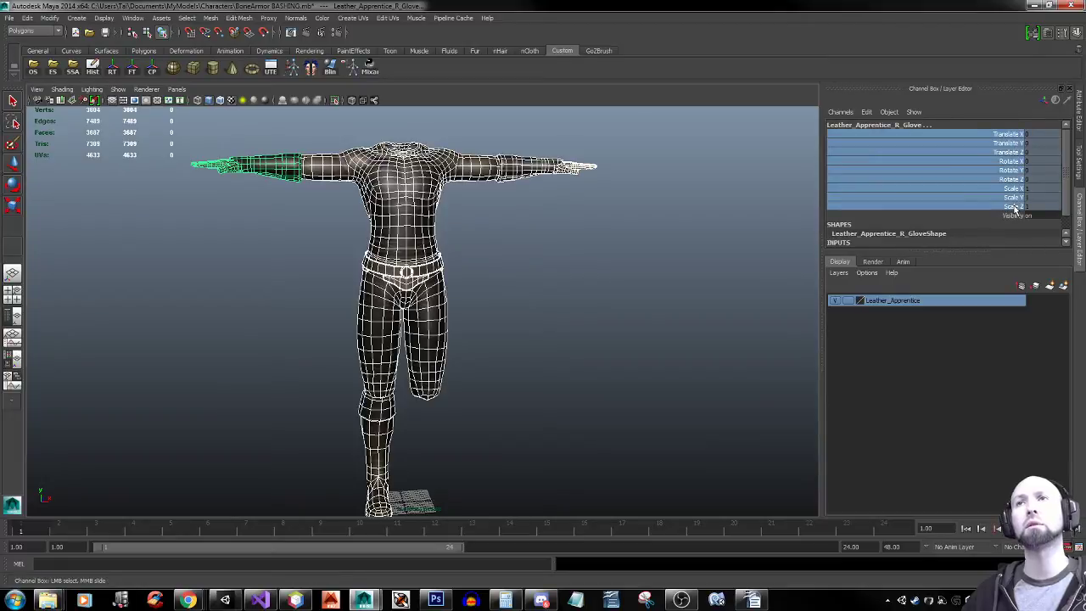
right_click(1017, 210)
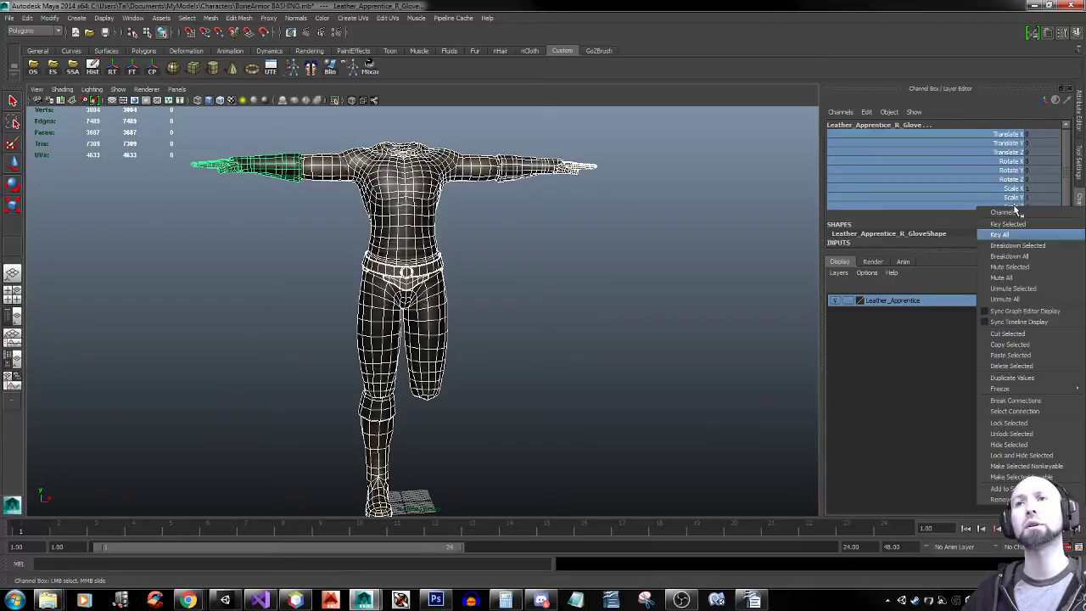
click(1024, 434)
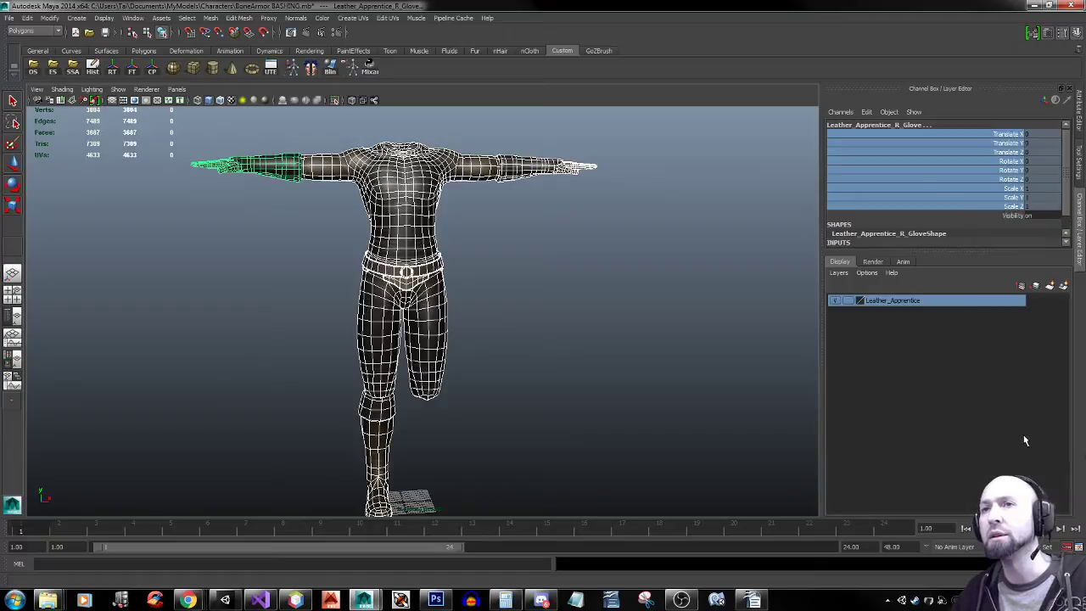
right_click(995, 143)
click(1030, 335)
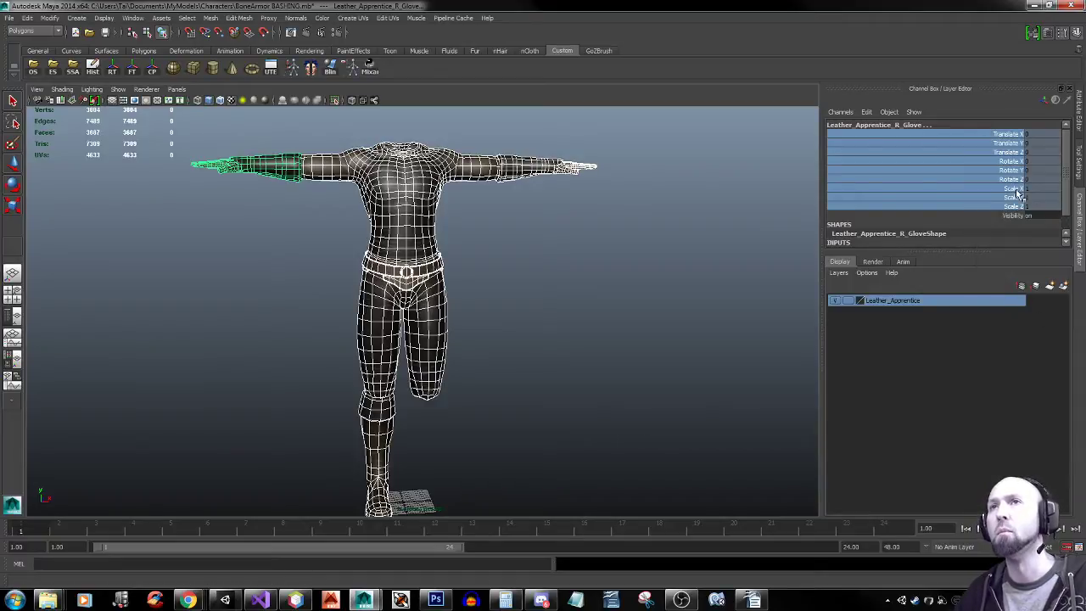
right_click(995, 170)
click(1006, 389)
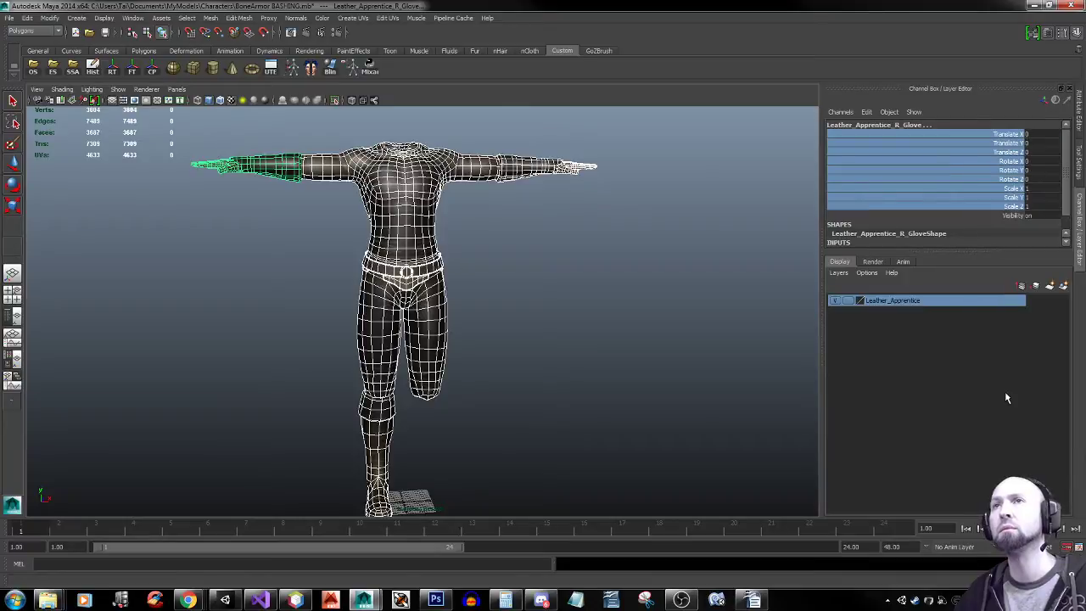
Move the Leather_Apprentice right boot away from the body along X to a Translate X of about -152.4
drag(283, 477, 369, 422)
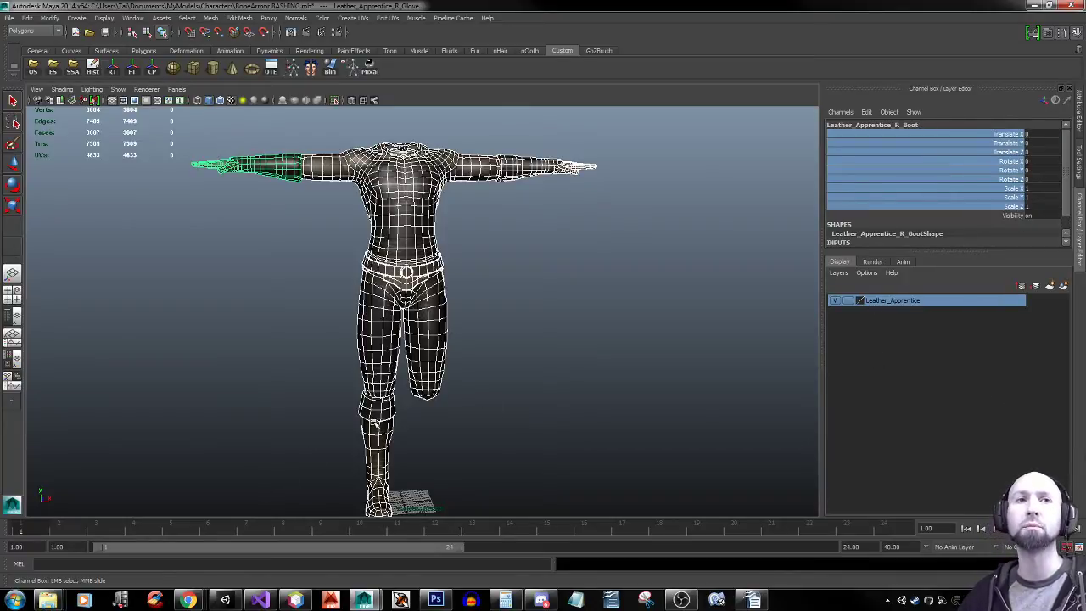
alt+right_drag(509, 450, 339, 437)
alt+middle_drag(339, 436, 327, 397)
key(w)
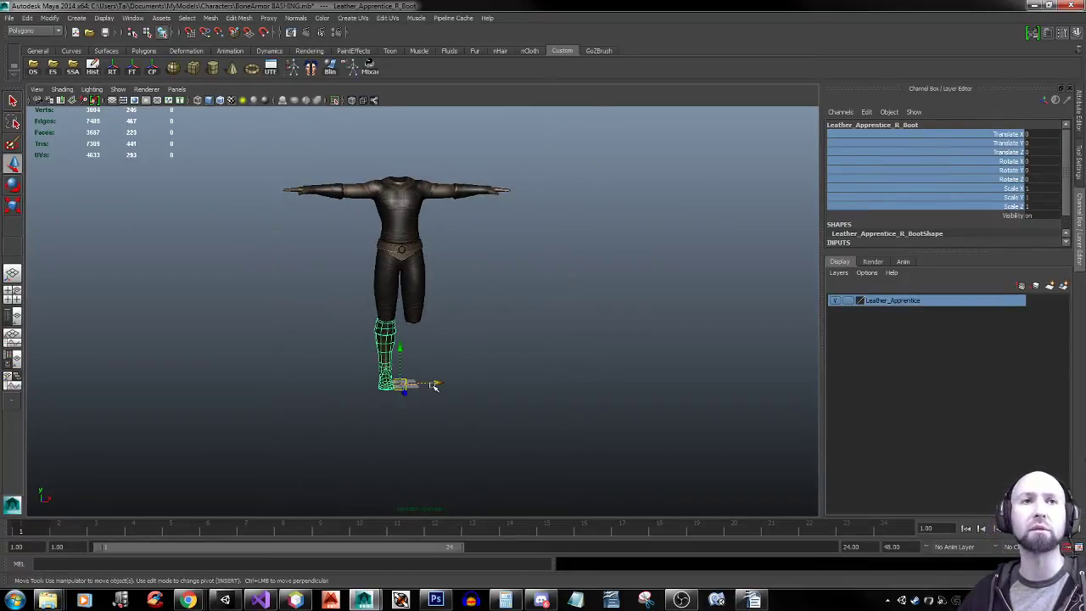
drag(429, 383, 234, 379)
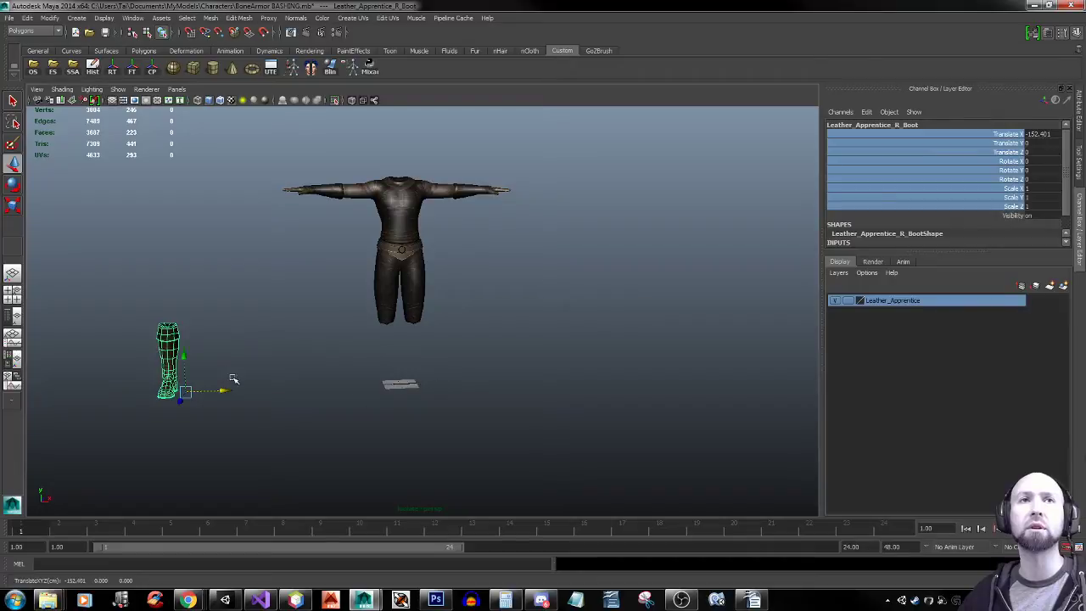
Set the Leather_Apprentice layer to reference and end the isolation, leaving the combined left boot selected
click(848, 301)
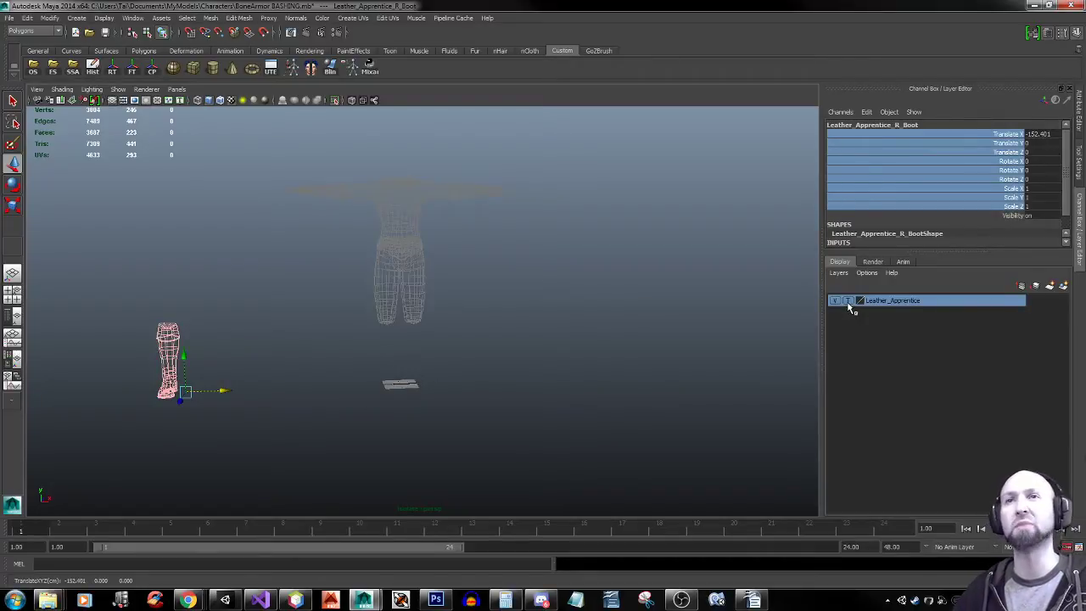
click(848, 301)
key(ctrl+1)
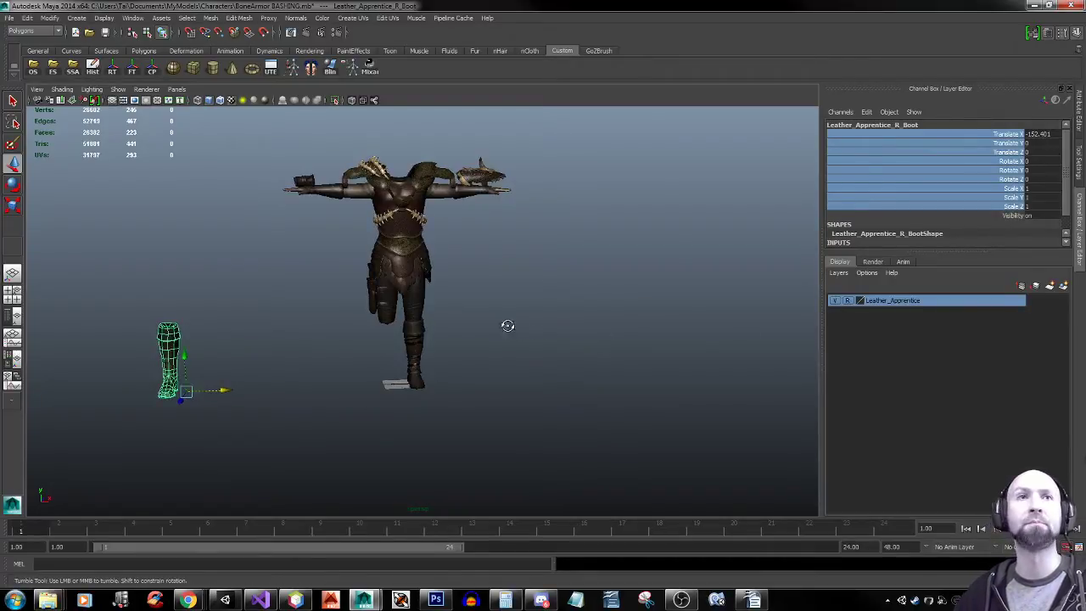
alt+drag(506, 325, 469, 329)
click(438, 366)
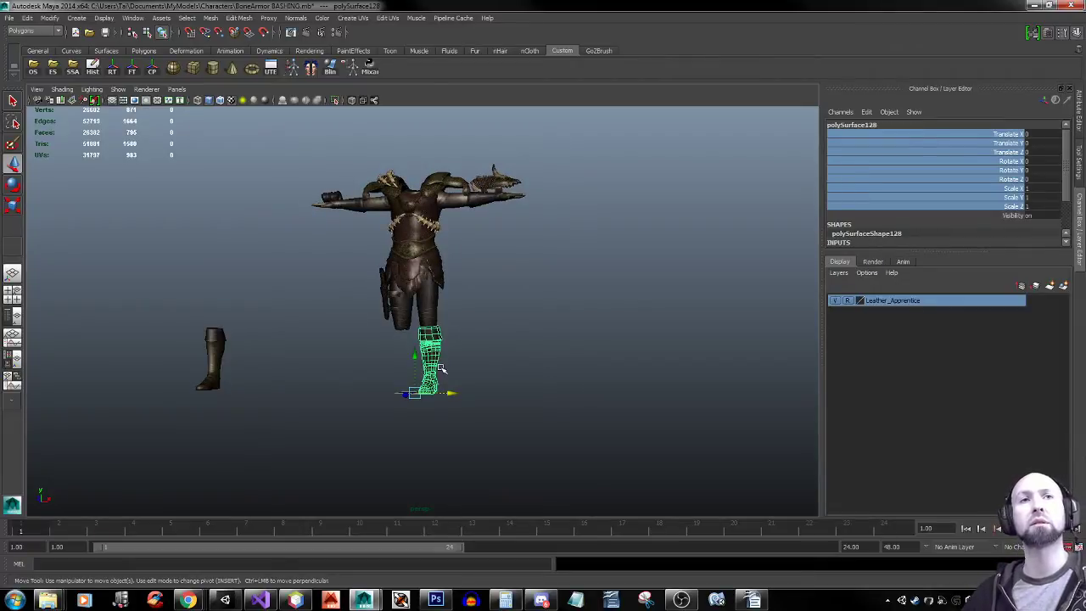
Enlarge the Channel Box to reveal the combined left boot's construction inputs, and reselect the boot
key(f)
alt+drag(425, 377, 678, 300)
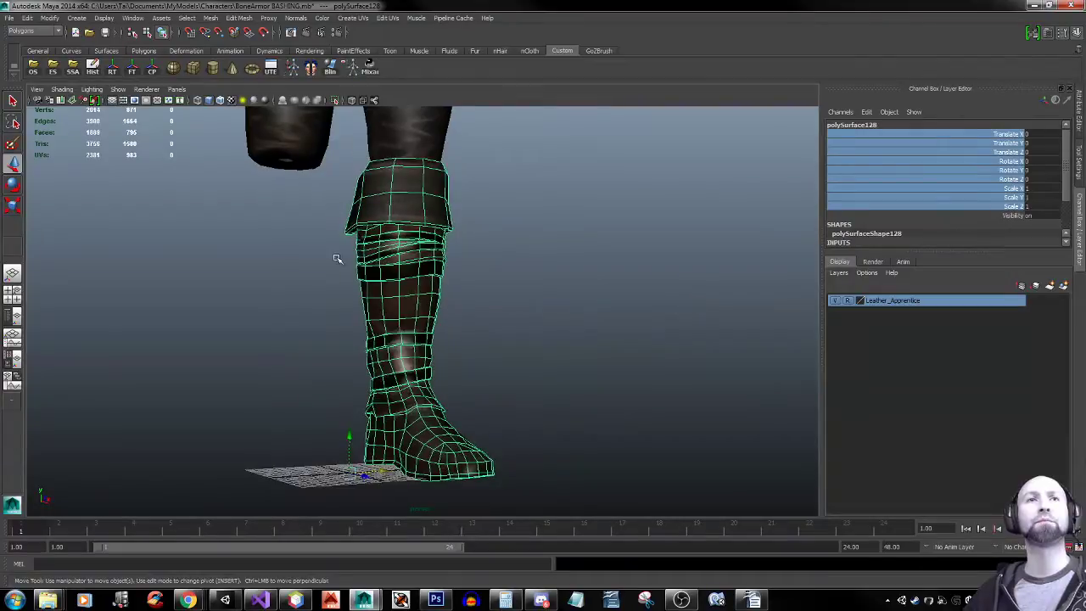
alt+drag(337, 259, 500, 382)
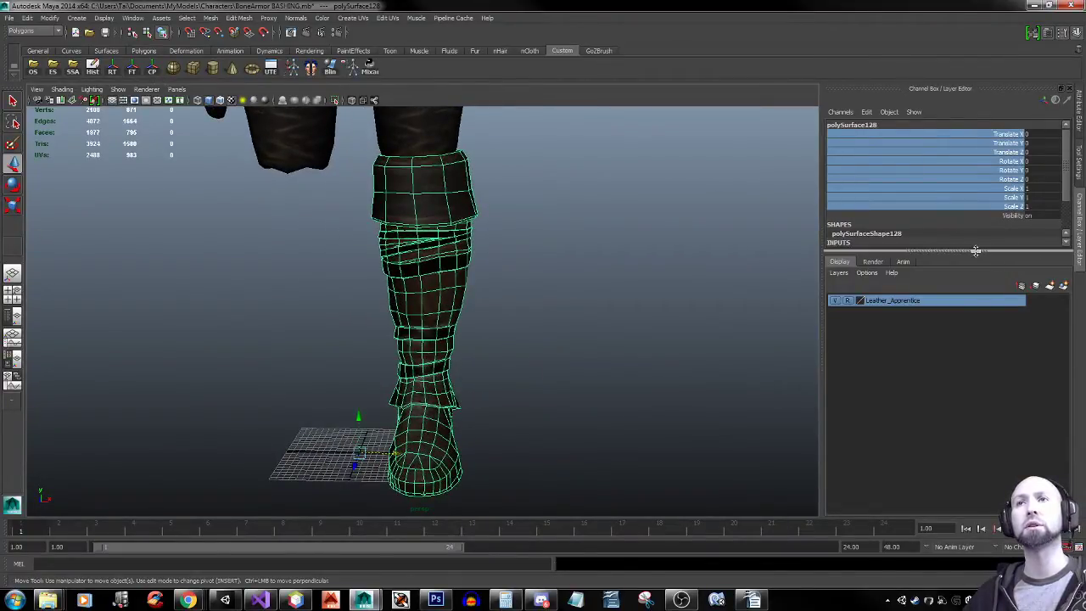
drag(979, 253, 976, 326)
click(853, 261)
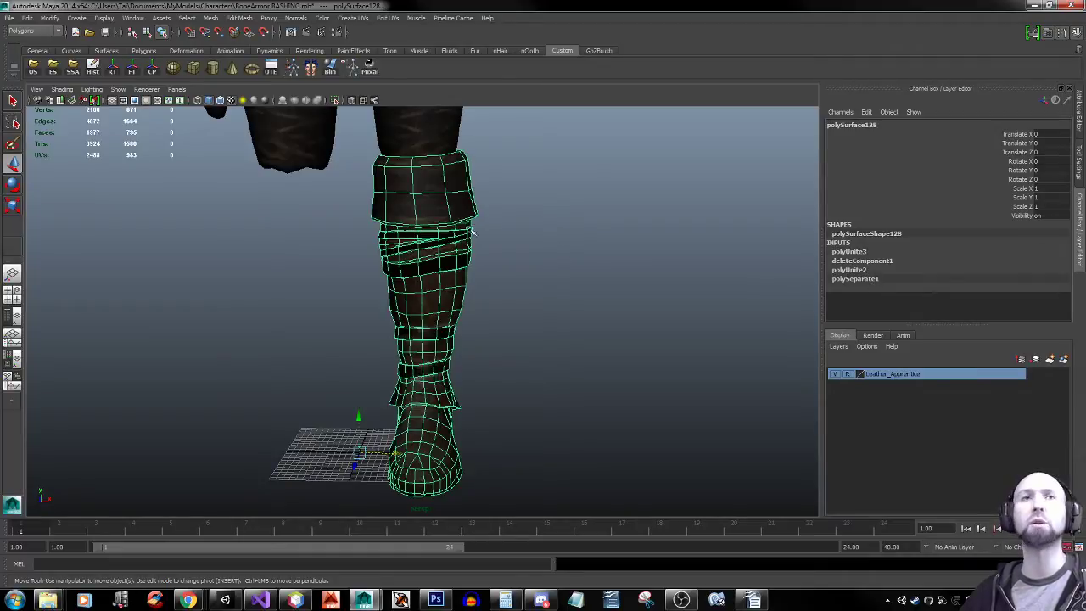
click(536, 230)
click(441, 243)
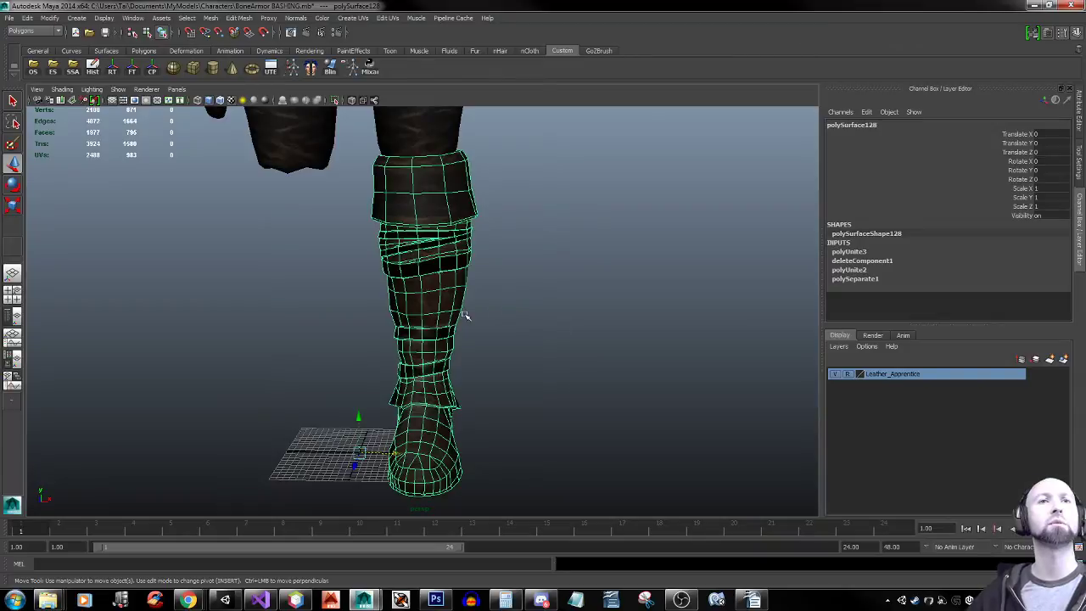
Try duplicating the left boot with Duplicate Special as one instance at X scale -1, and undo the duplicate
click(27, 18)
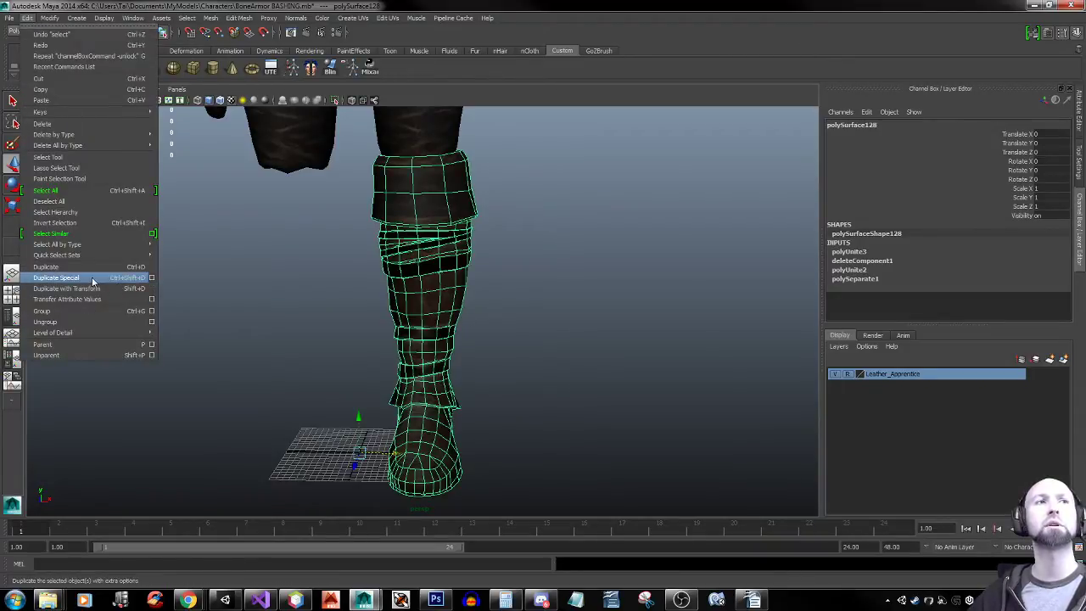
click(152, 278)
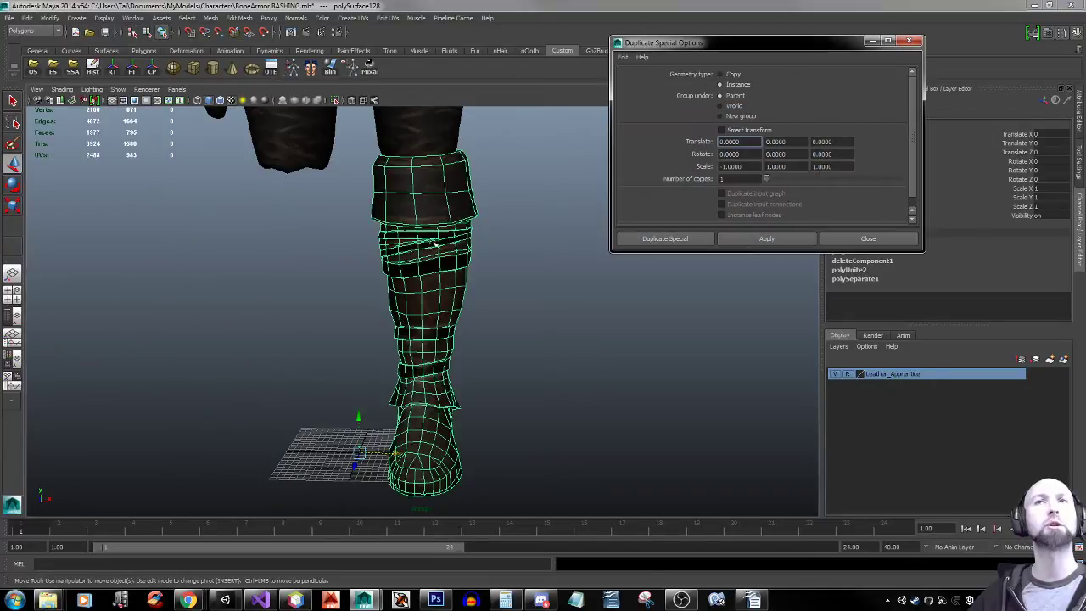
click(726, 167)
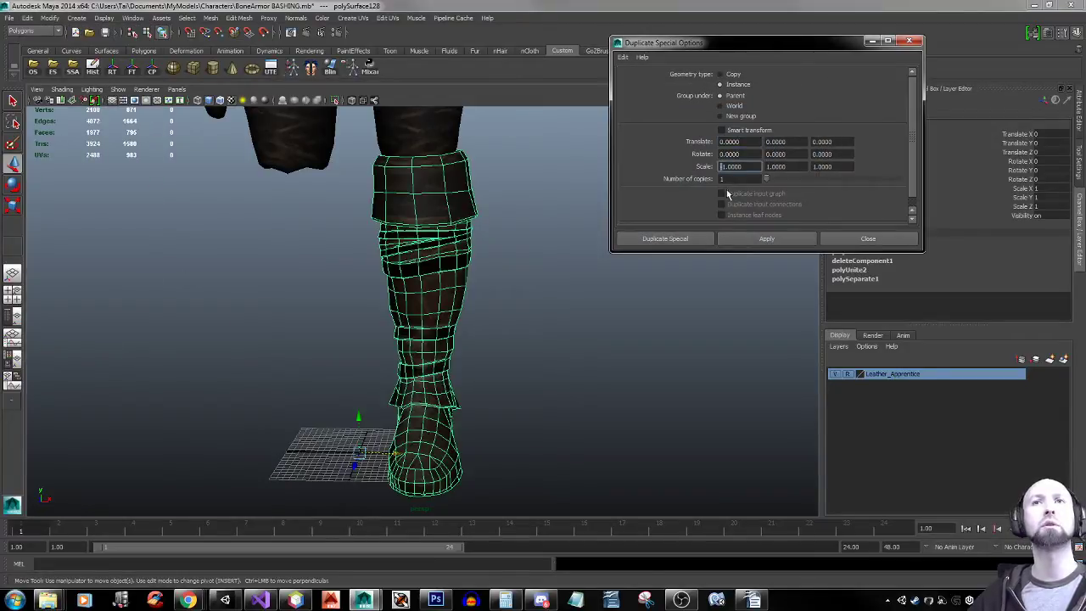
click(681, 239)
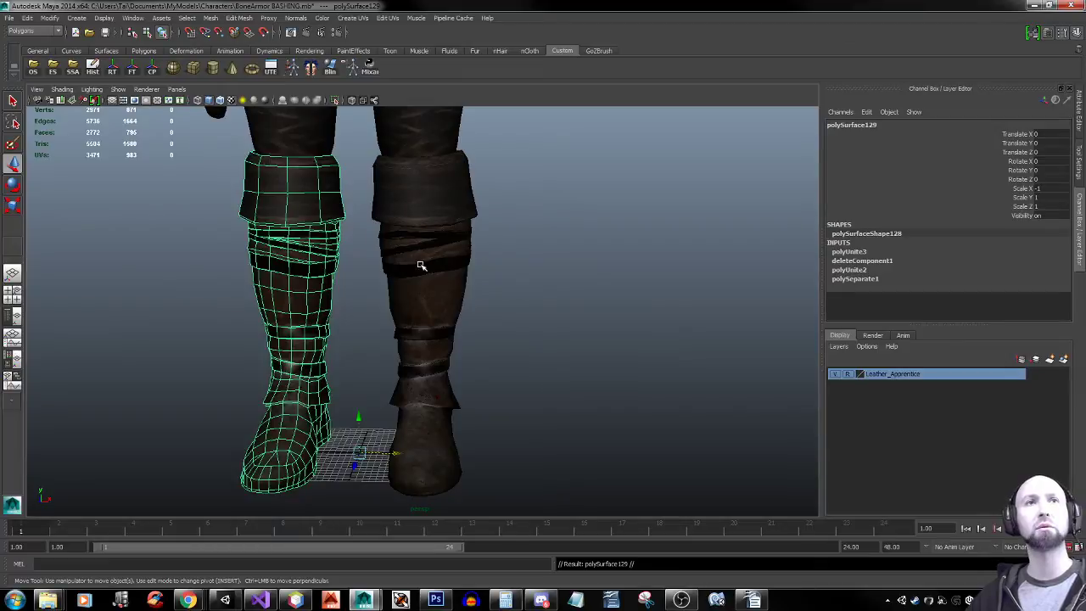
key(ctrl+z)
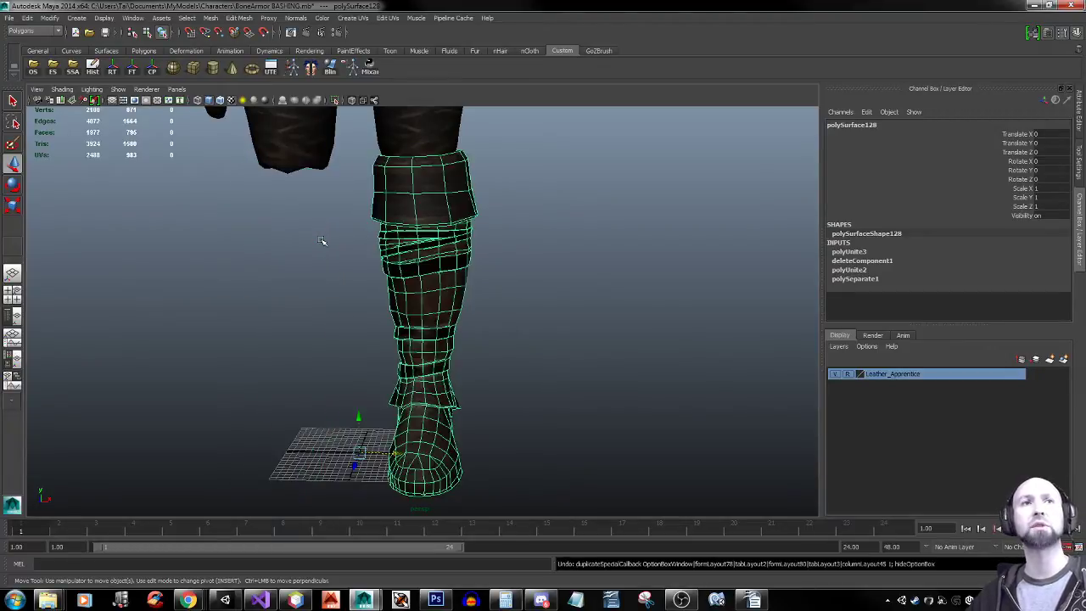
Mirror the left boot onto the right leg with Duplicate Special, using an instance with X scale -1
click(493, 221)
click(440, 205)
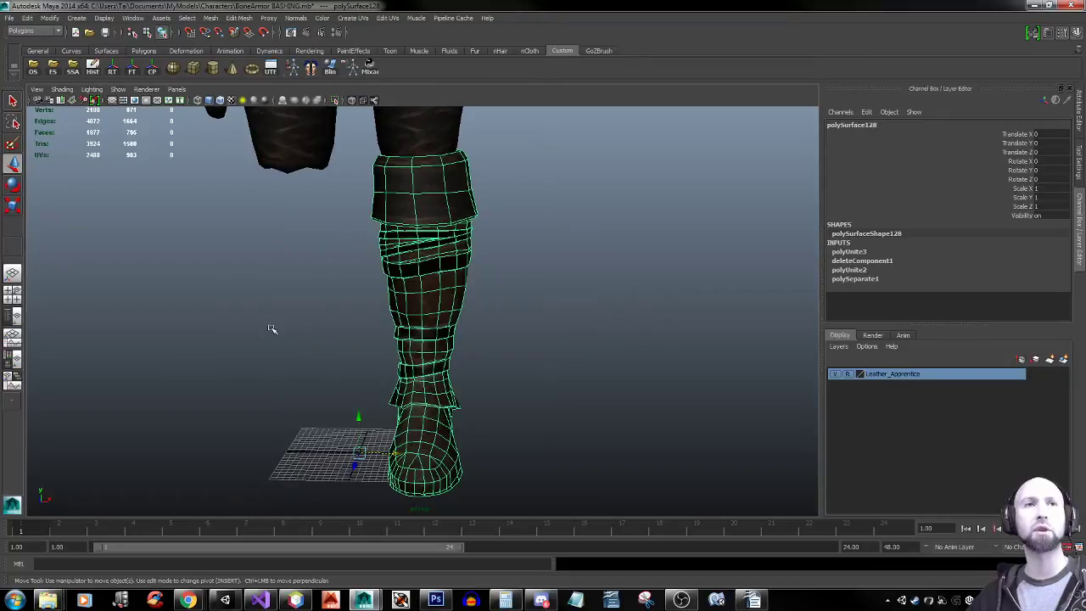
key(ctrl+shift+d)
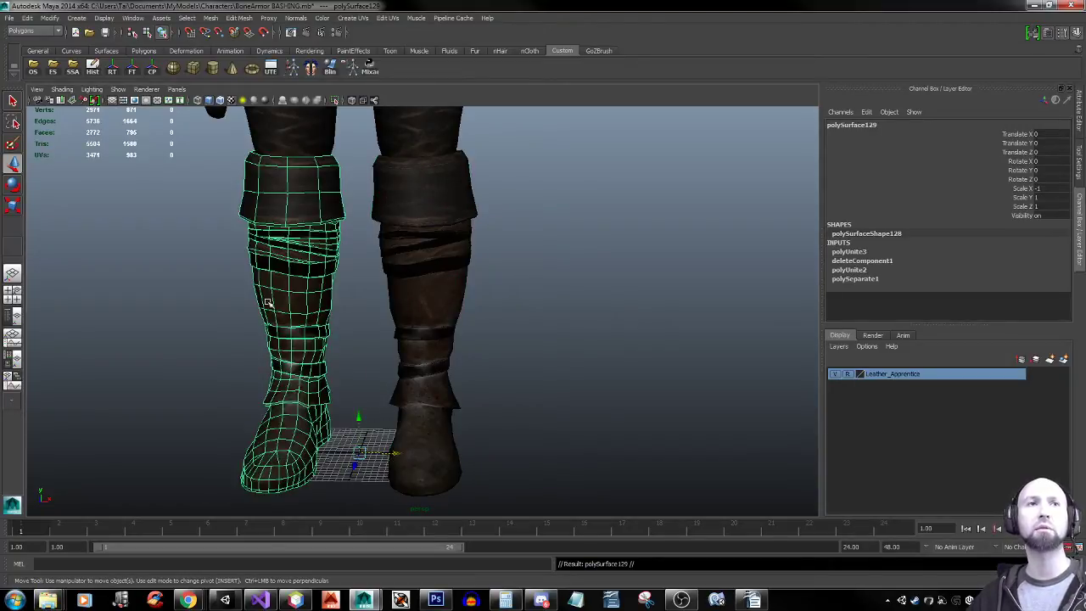
Combine the left boot and its mirrored instance into one mesh, and separate that mesh into its individual pieces
shift+click(430, 221)
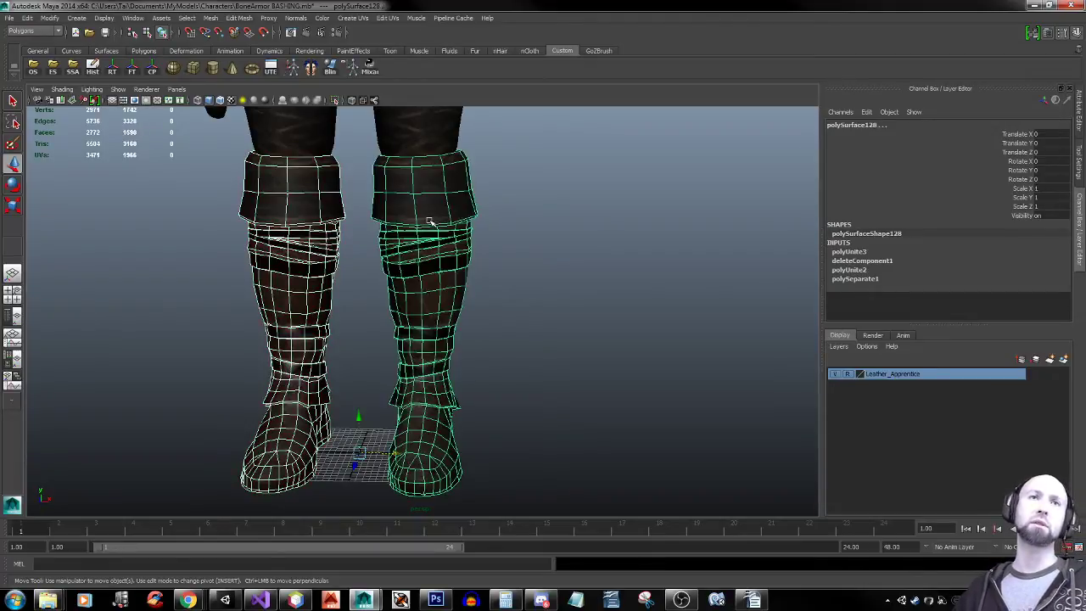
shift+right_click(430, 220)
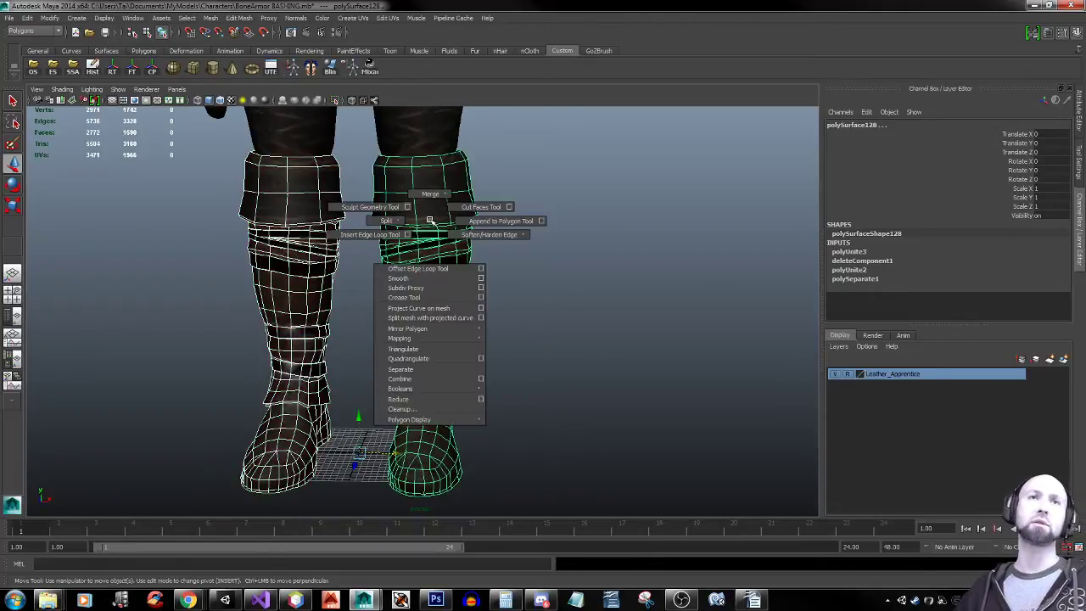
click(433, 378)
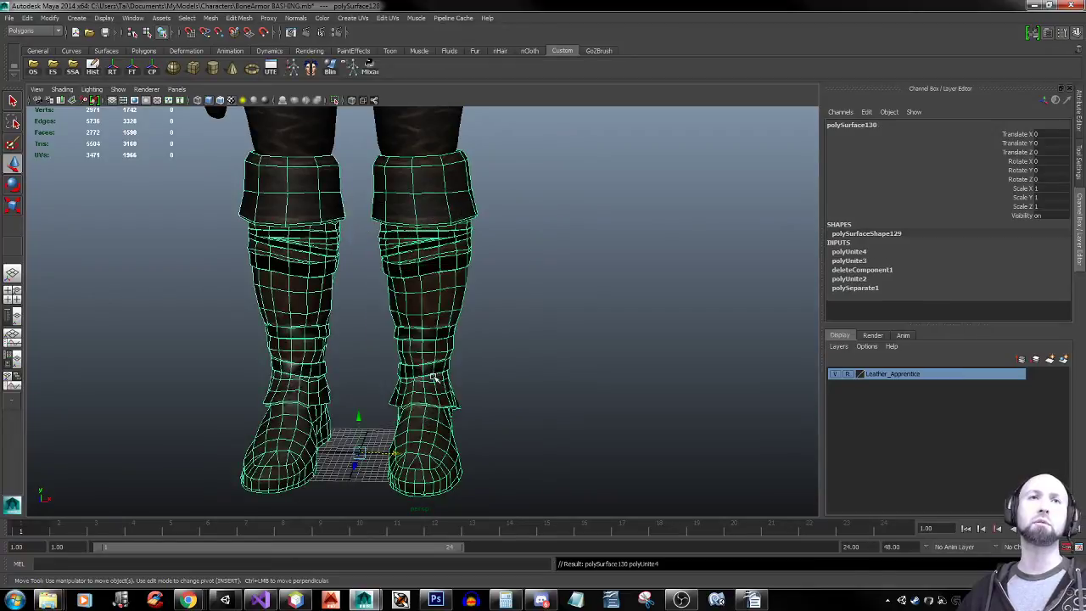
shift+right_click(442, 245)
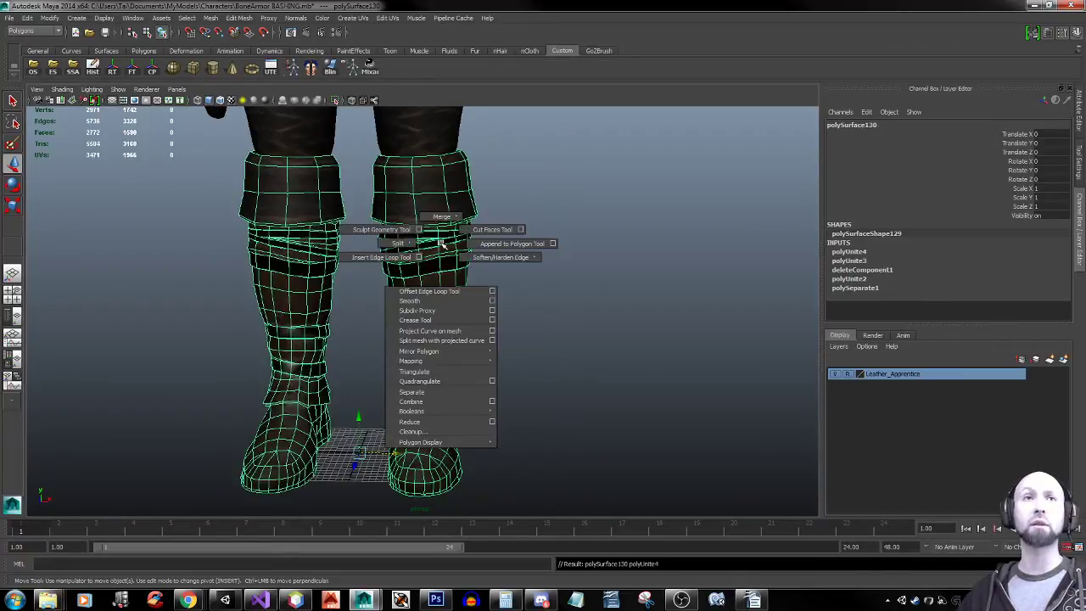
click(453, 391)
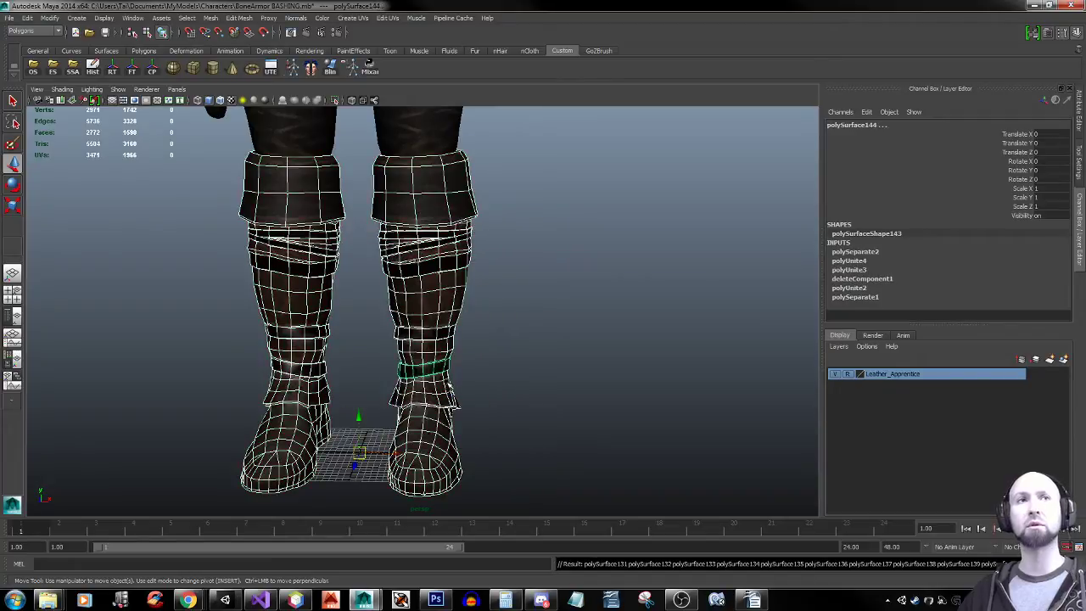
Recombine the left leg's boot pieces into one mesh and the right leg's boot pieces into another
click(553, 255)
click(465, 312)
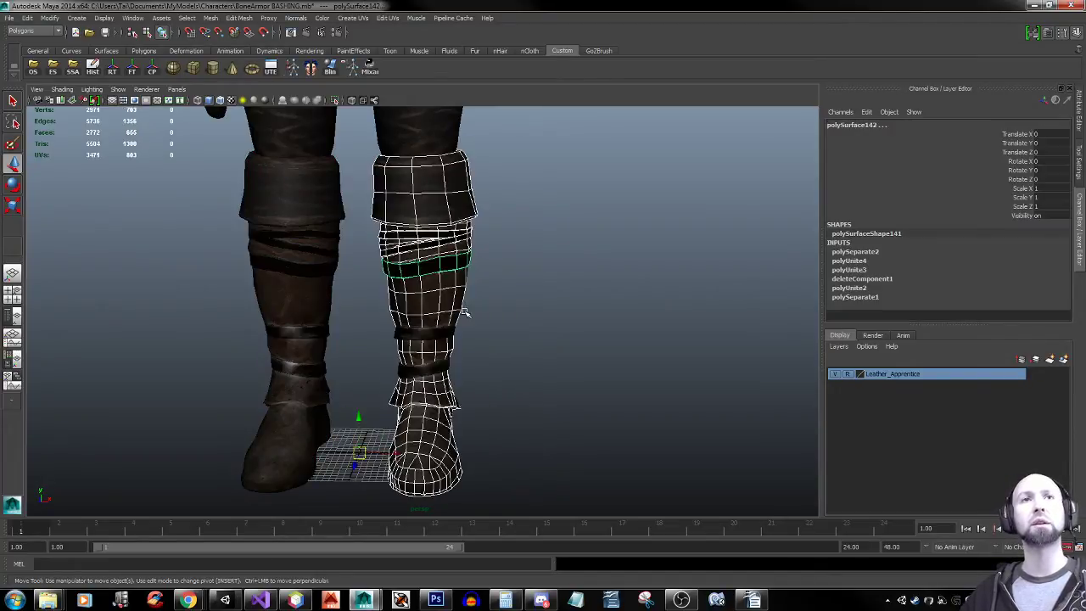
click(514, 338)
scroll(482, 284, down, 3)
mouse_move(478, 281)
alt+mouse_down()
mouse_move(492, 255)
mouse_move(480, 267)
alt+mouse_up()
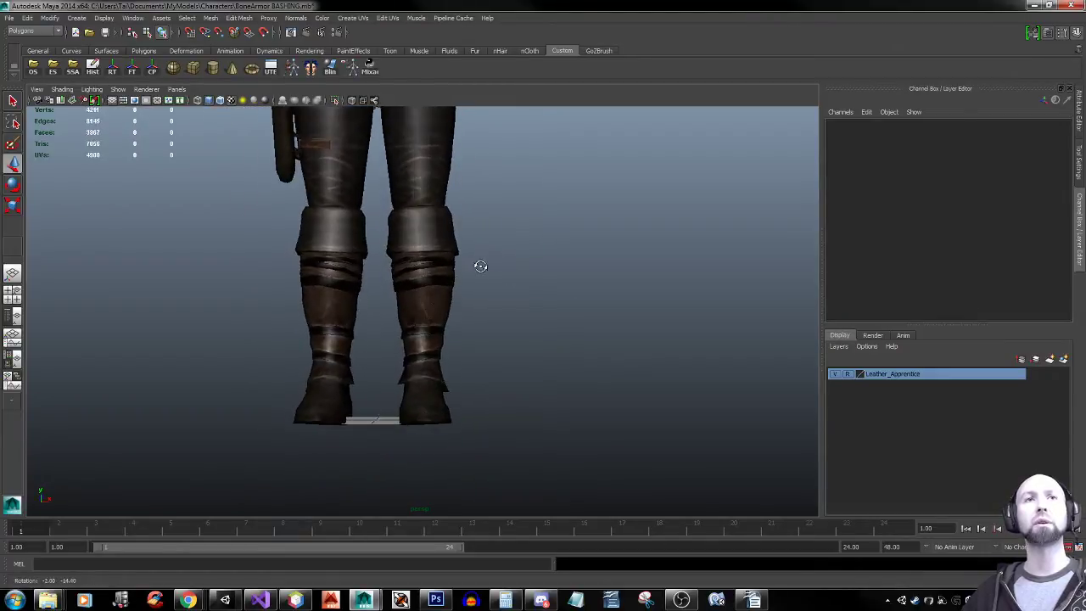
drag(379, 232, 475, 454)
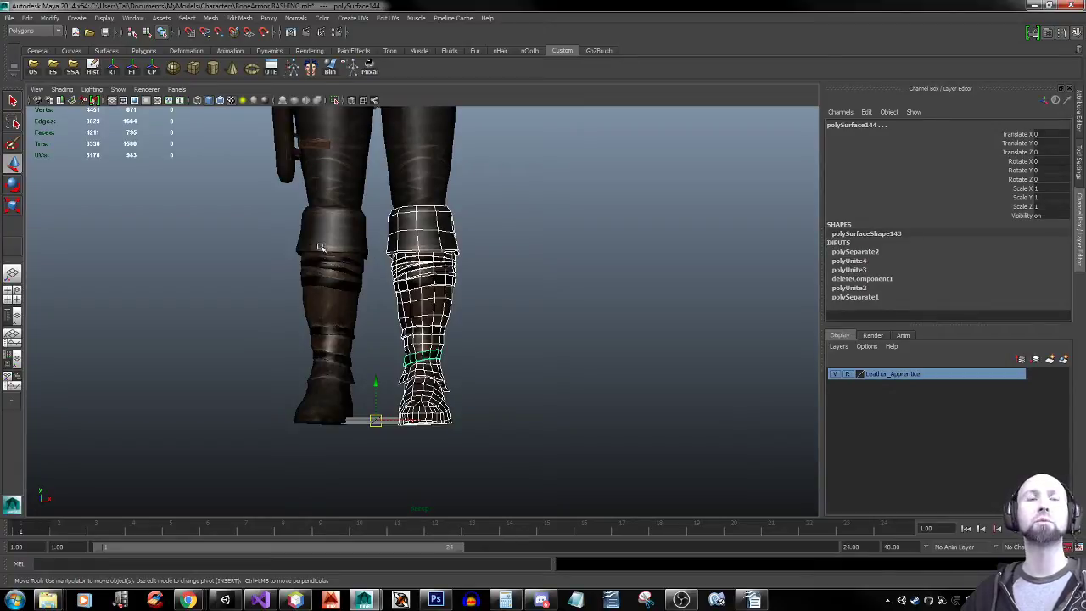
shift+right_click(426, 297)
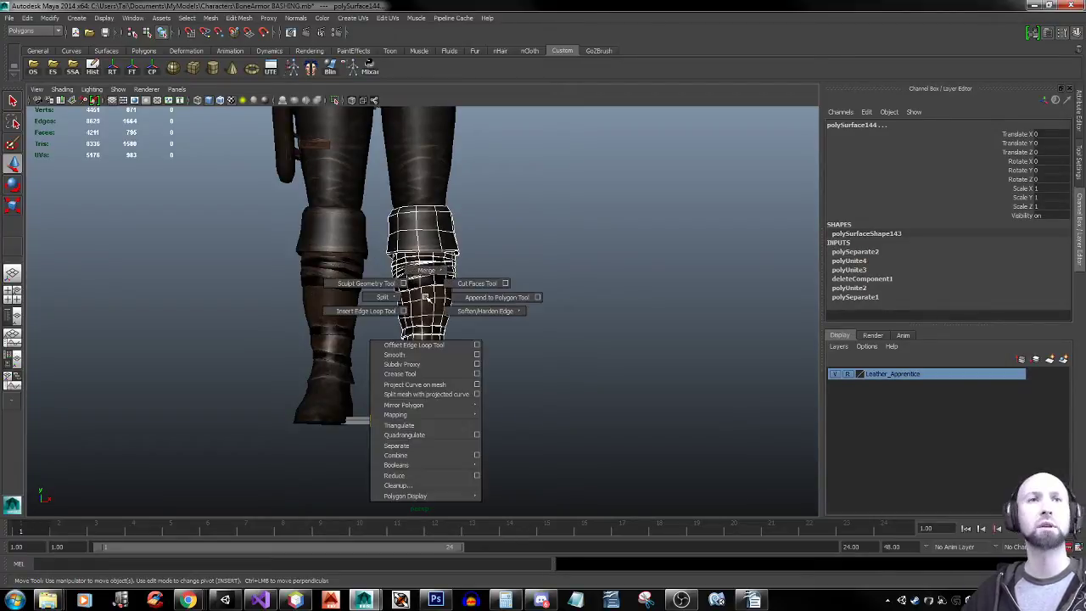
click(444, 455)
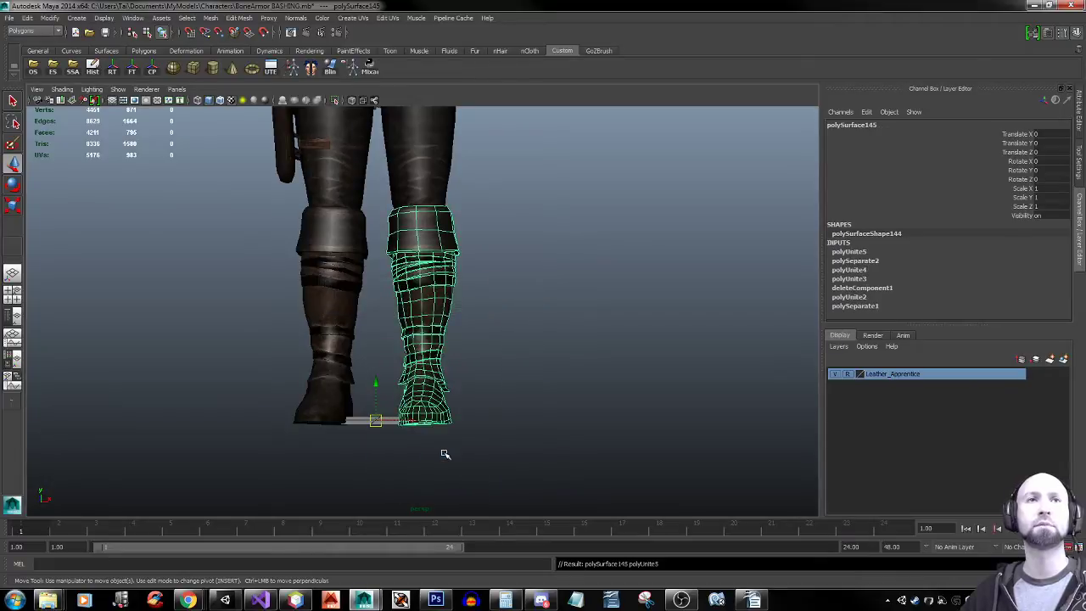
drag(299, 245, 376, 442)
key(g)
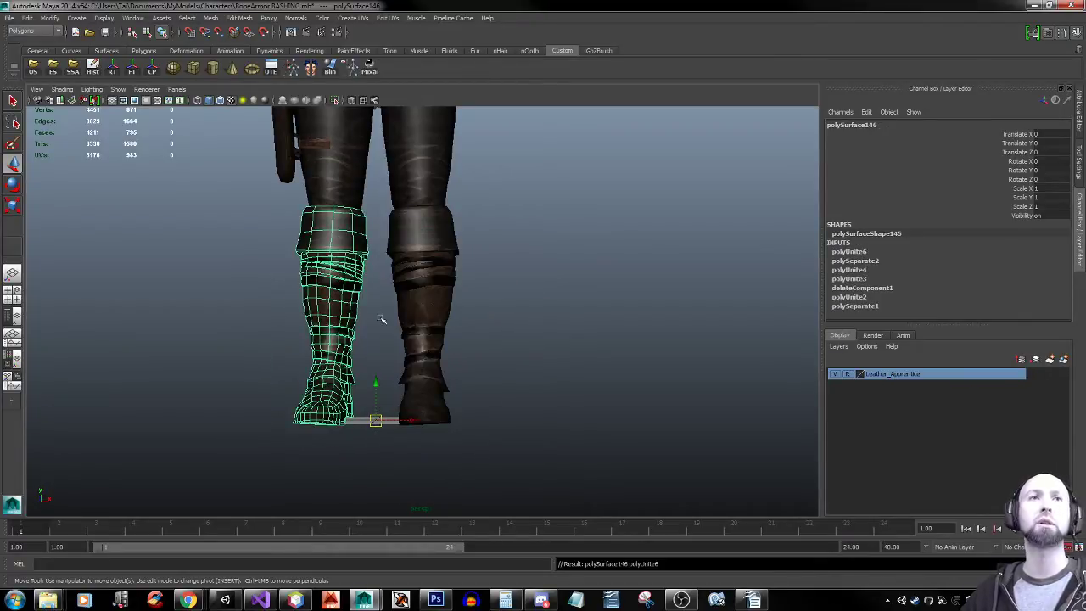
alt+drag(381, 319, 467, 347)
click(452, 302)
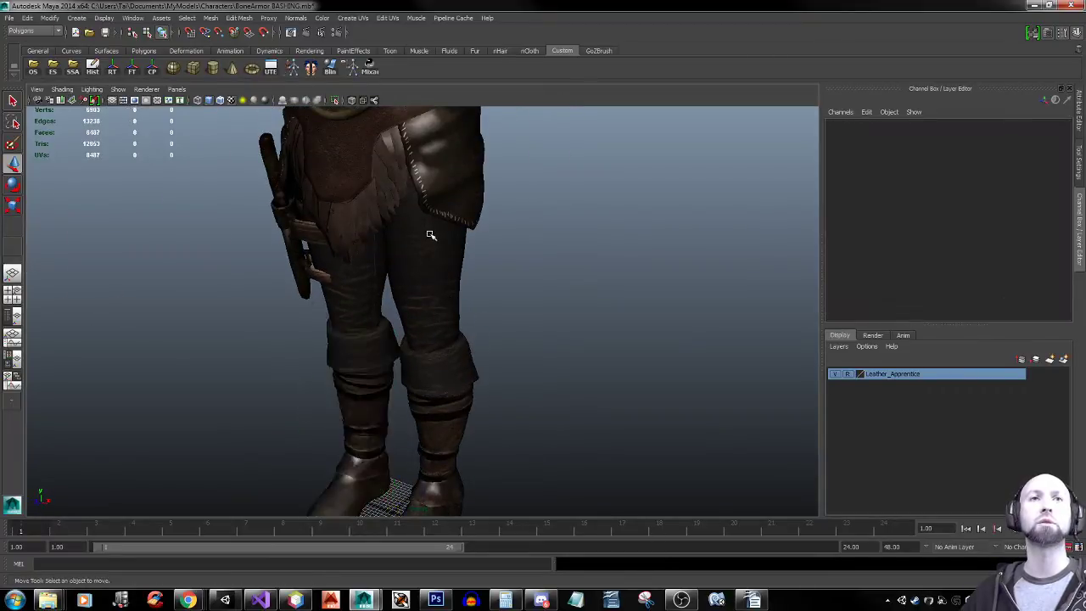
click(440, 383)
shift+right_click(441, 381)
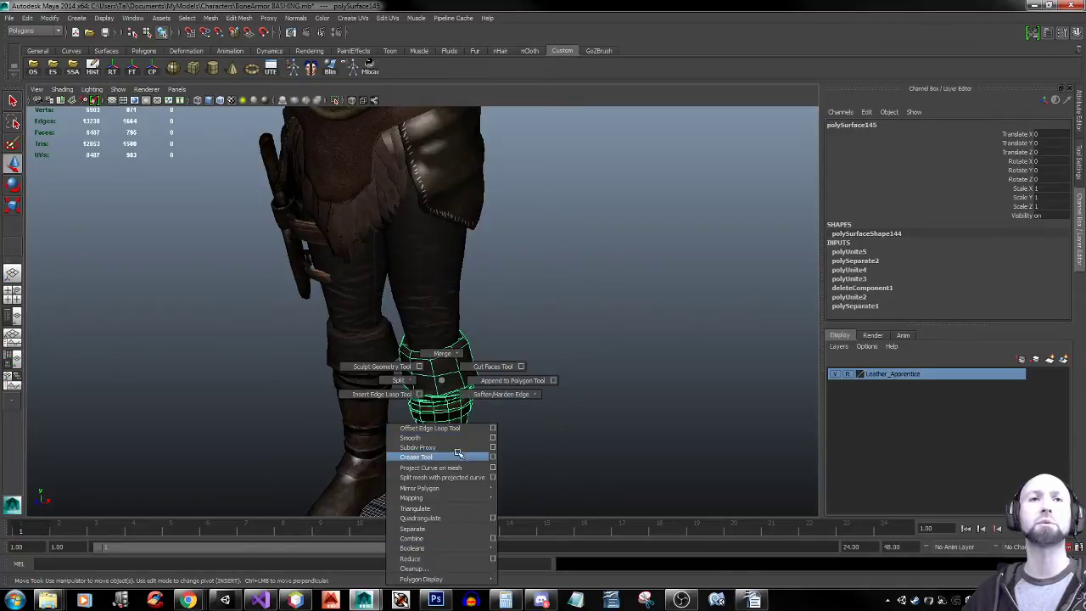
right_click(441, 381)
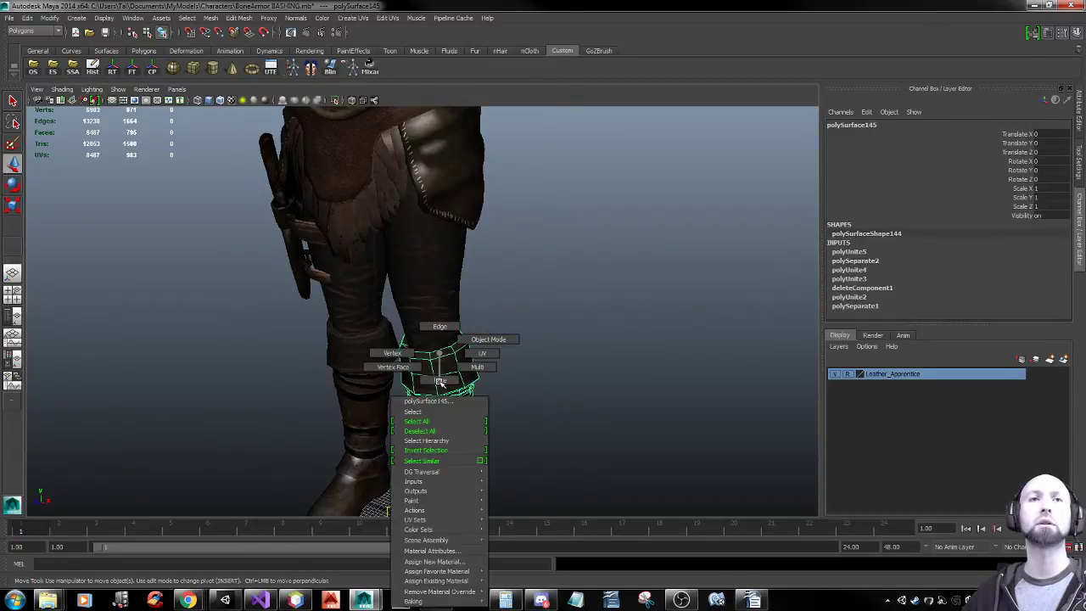
key(F8)
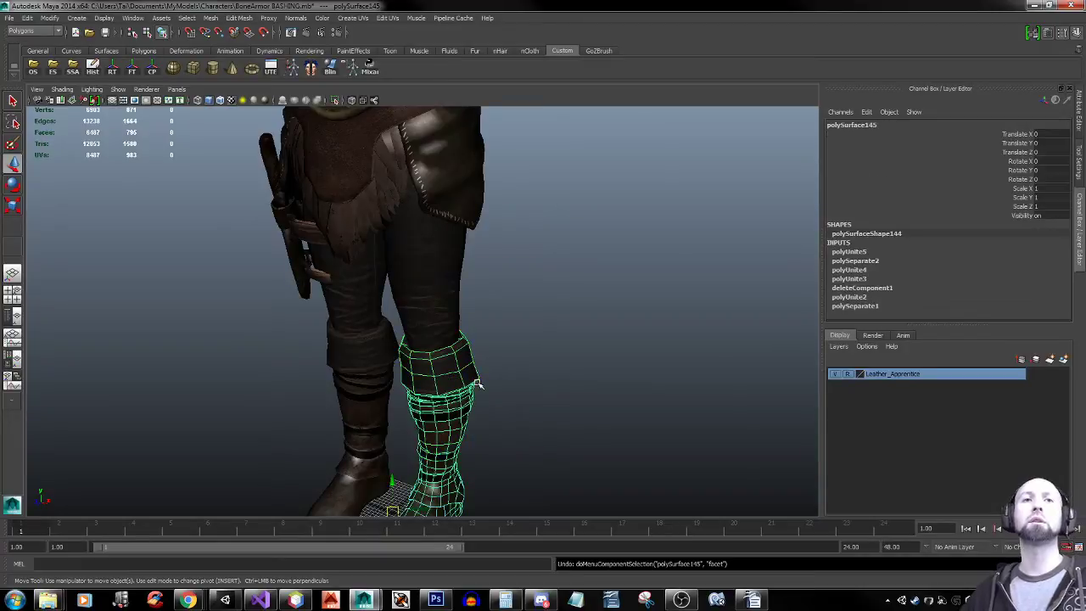
right_click(465, 378)
click(465, 379)
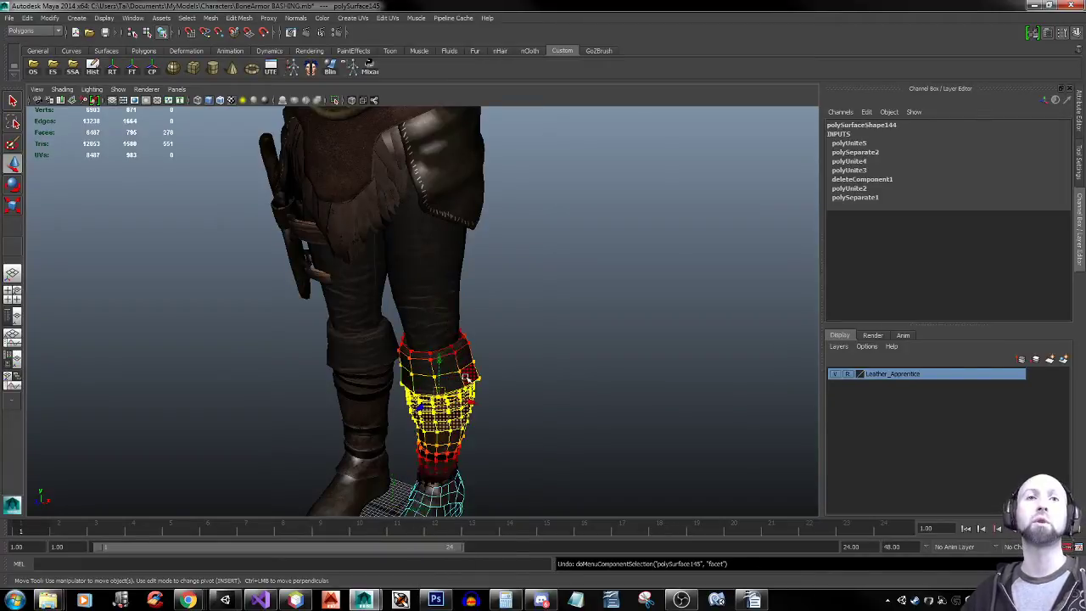
click(458, 395)
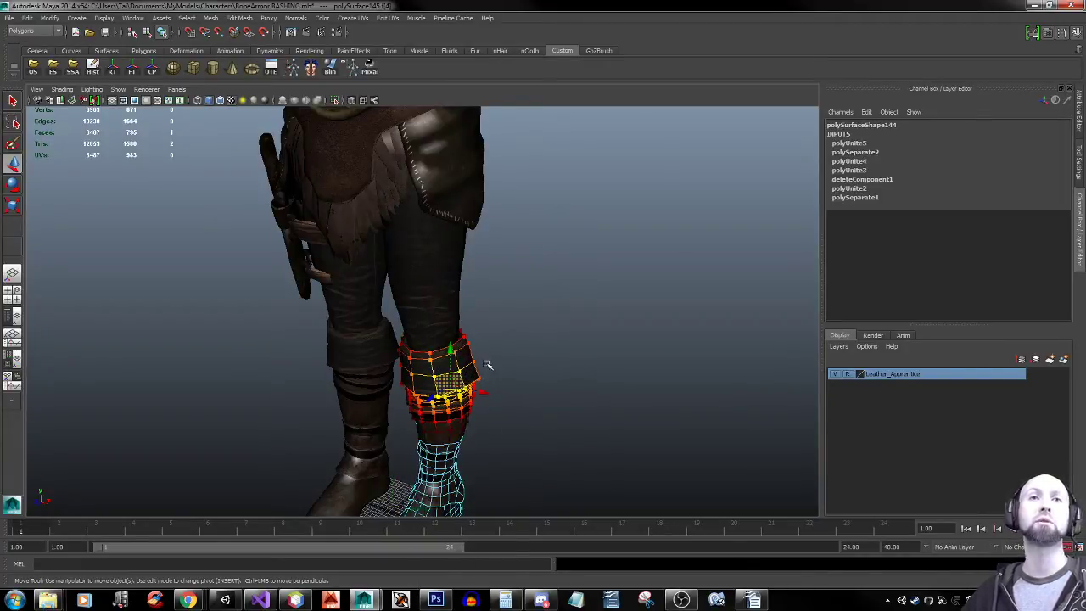
mouse_move(486, 363)
ctrl+right_down()
mouse_move(509, 355)
mouse_move(430, 366)
mouse_move(437, 358)
mouse_move(501, 374)
mouse_move(490, 367)
ctrl+right_up()
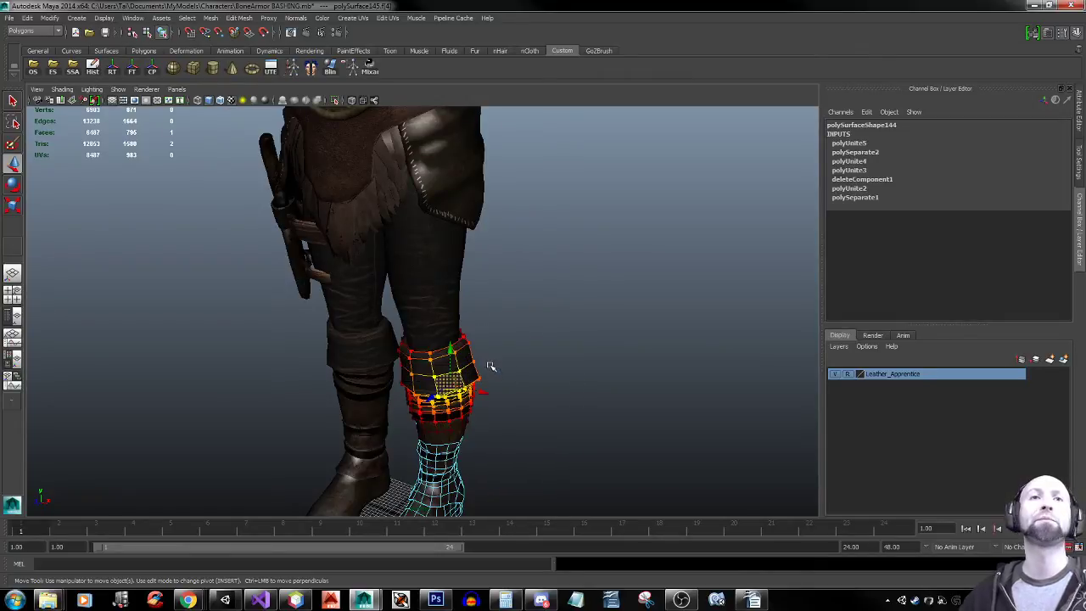
right_drag(428, 353, 459, 338)
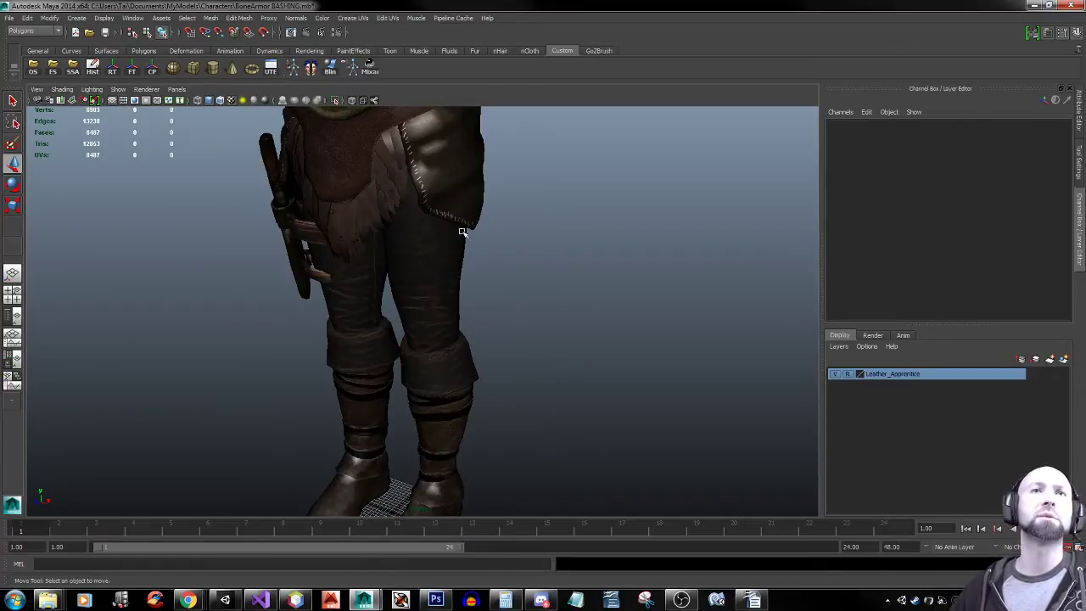
Select the left and right wrapped boots together and delete their construction history
mouse_move(495, 330)
alt+mouse_down()
mouse_move(566, 230)
mouse_move(602, 381)
mouse_move(569, 399)
alt+mouse_up()
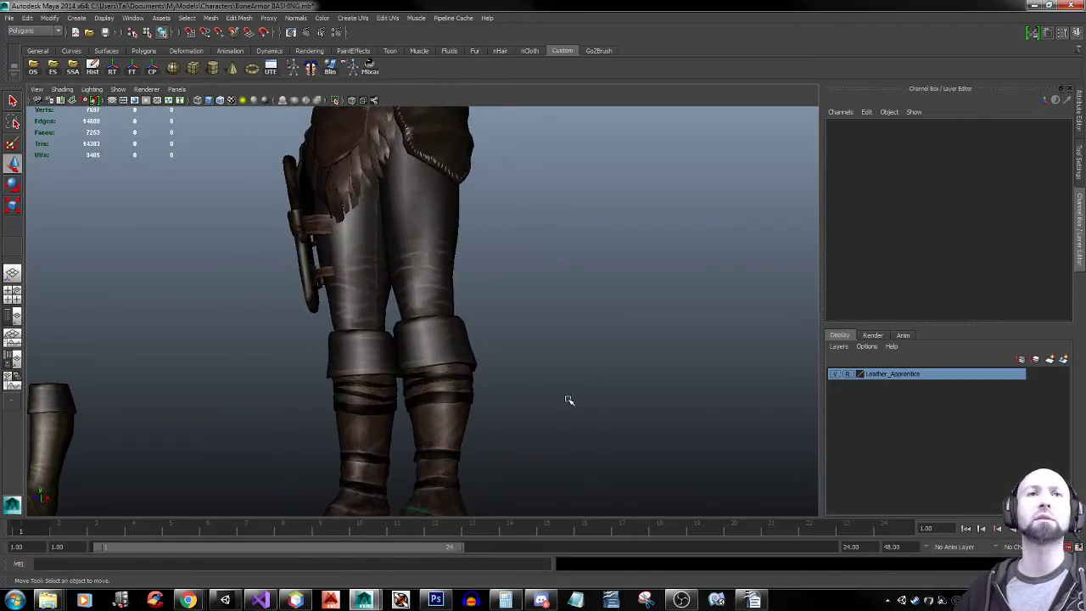
click(384, 357)
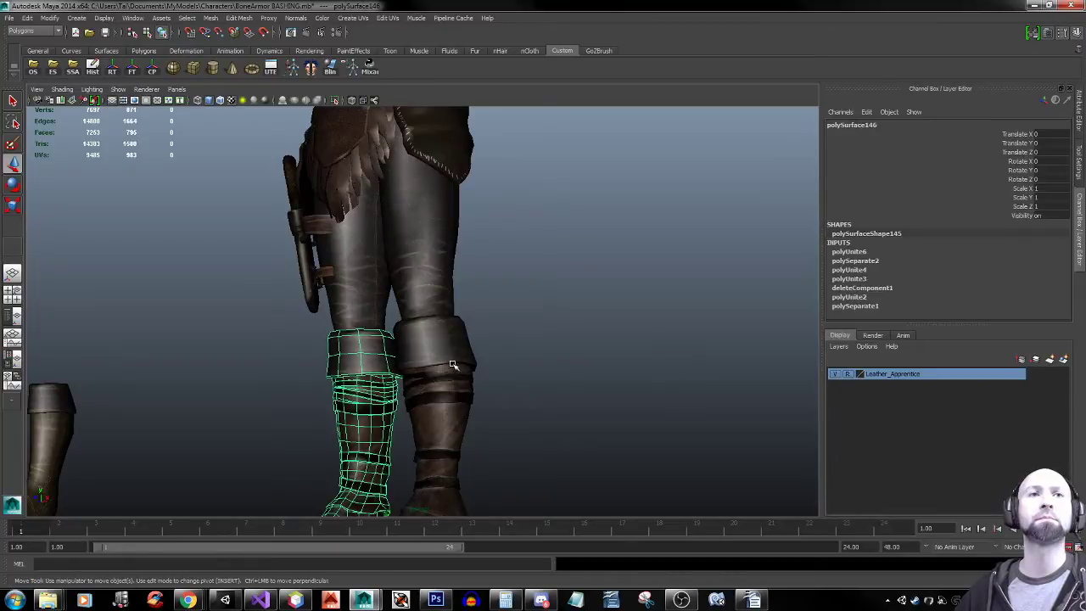
alt+drag(449, 363, 560, 319)
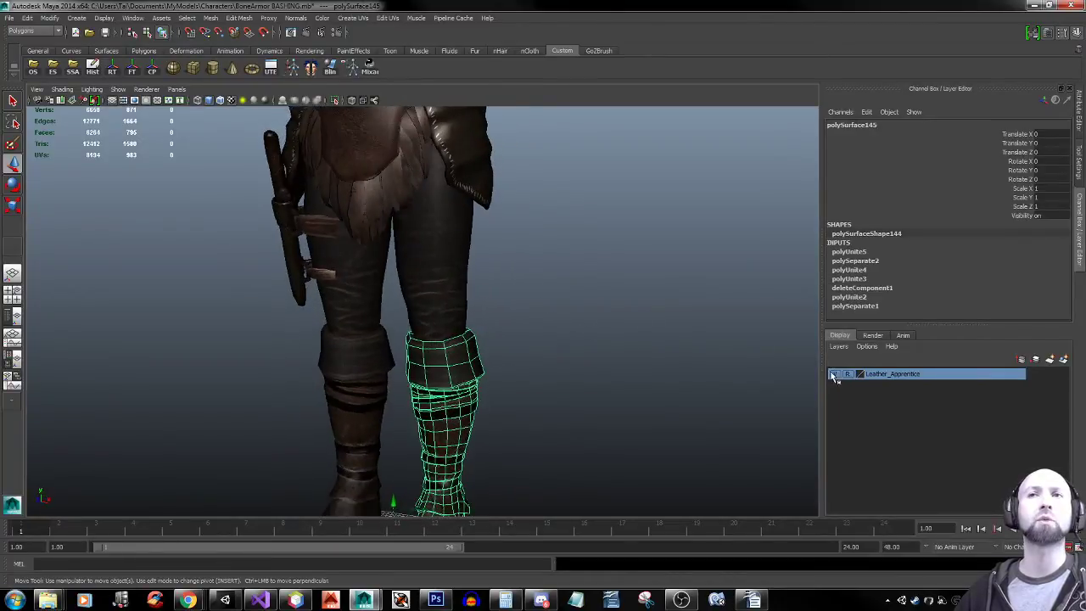
shift+click(364, 354)
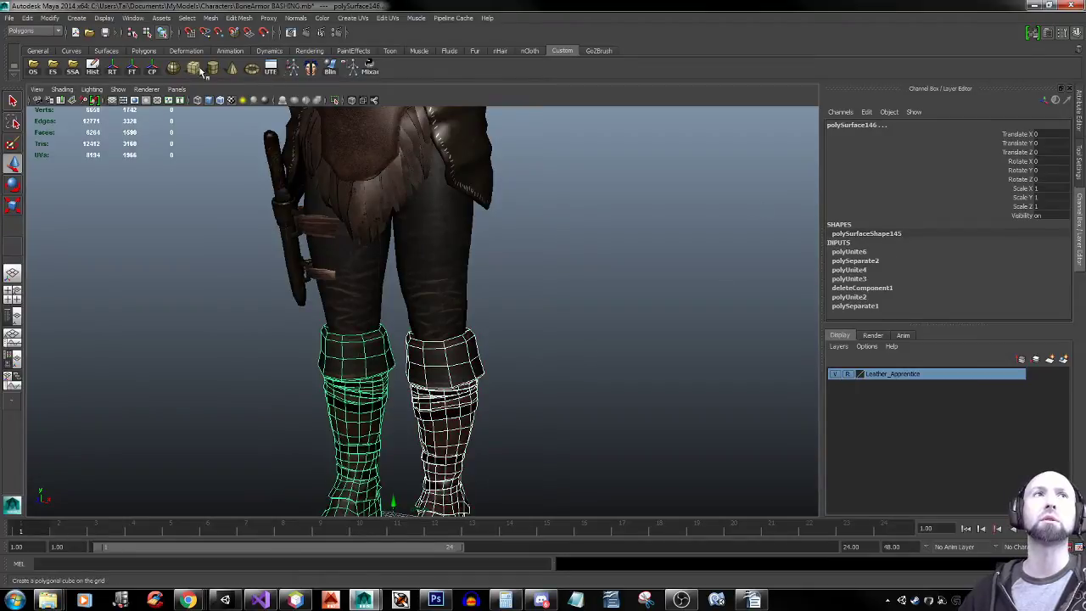
click(93, 69)
alt+middle_drag(451, 332, 445, 231)
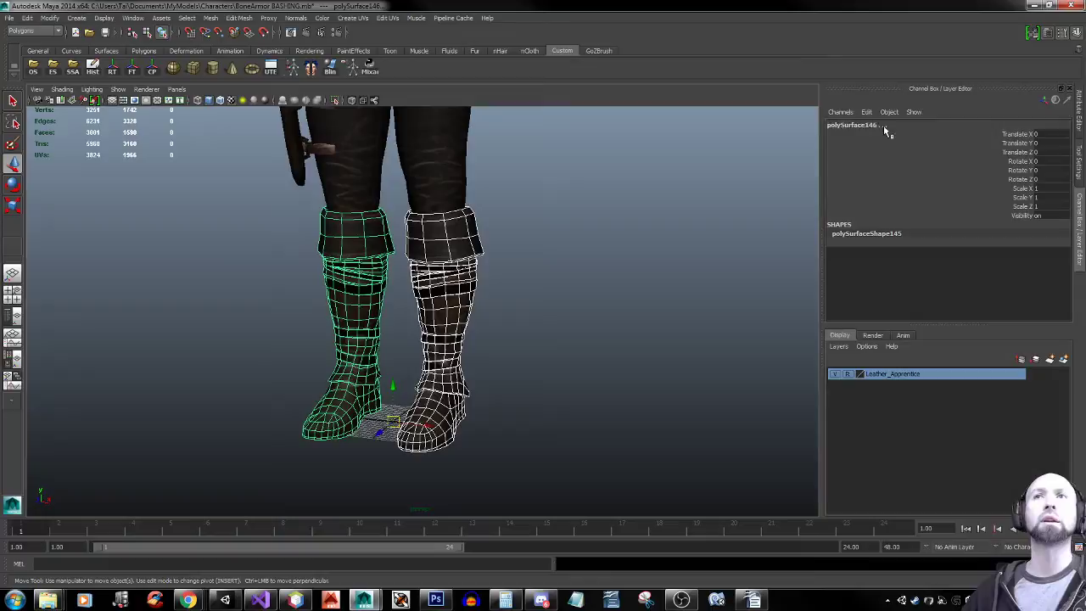
double_click(883, 125)
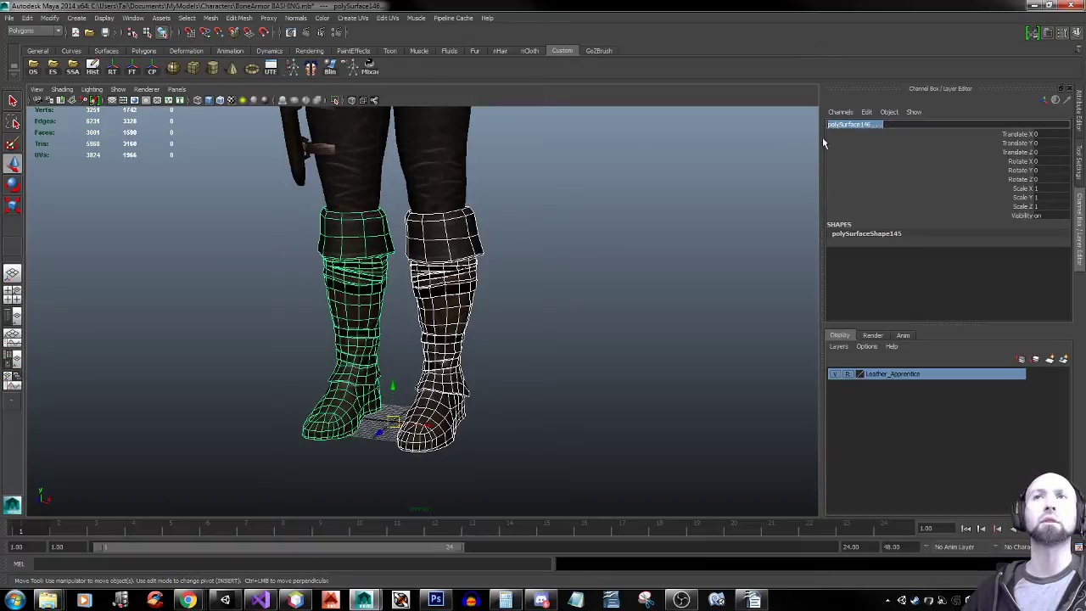
click(584, 273)
alt+middle_drag(514, 223, 535, 337)
alt+right_drag(536, 338, 267, 306)
alt+drag(571, 320, 541, 331)
scroll(393, 257, up, 3)
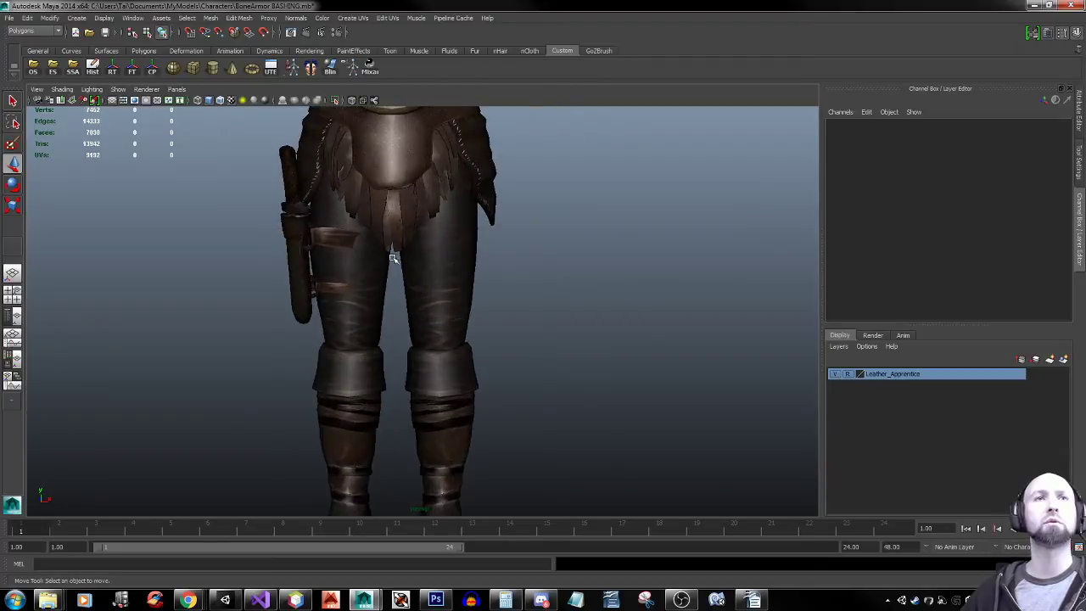
Center the pivot of the upper dagger strap on the right thigh, trying a temporary custom shelf shortcut for Center Pivot
click(344, 236)
alt+middle_drag(350, 289, 577, 274)
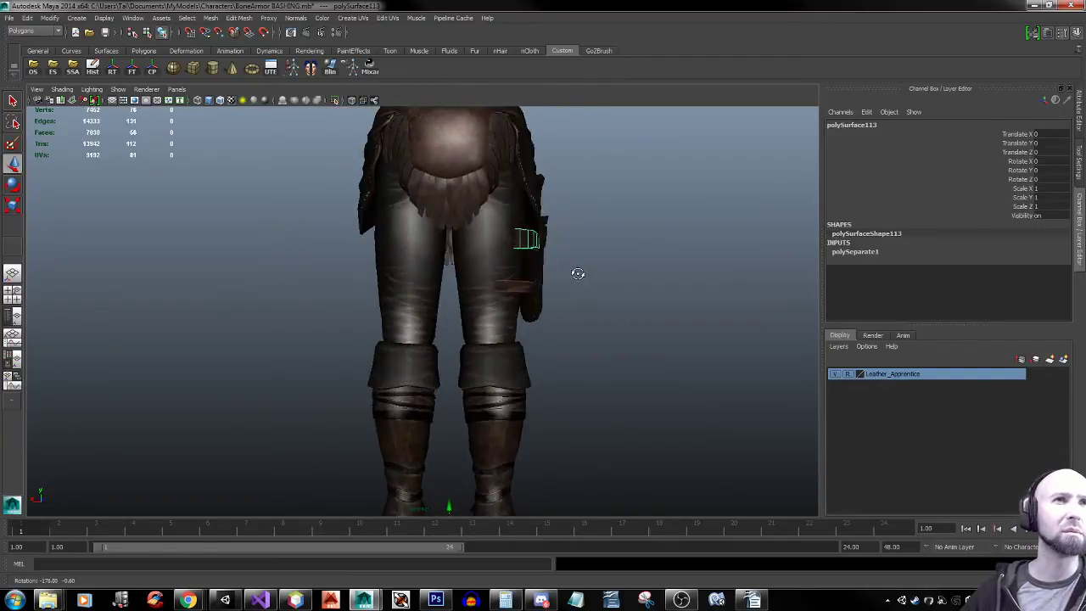
alt+drag(580, 274, 404, 274)
key(r)
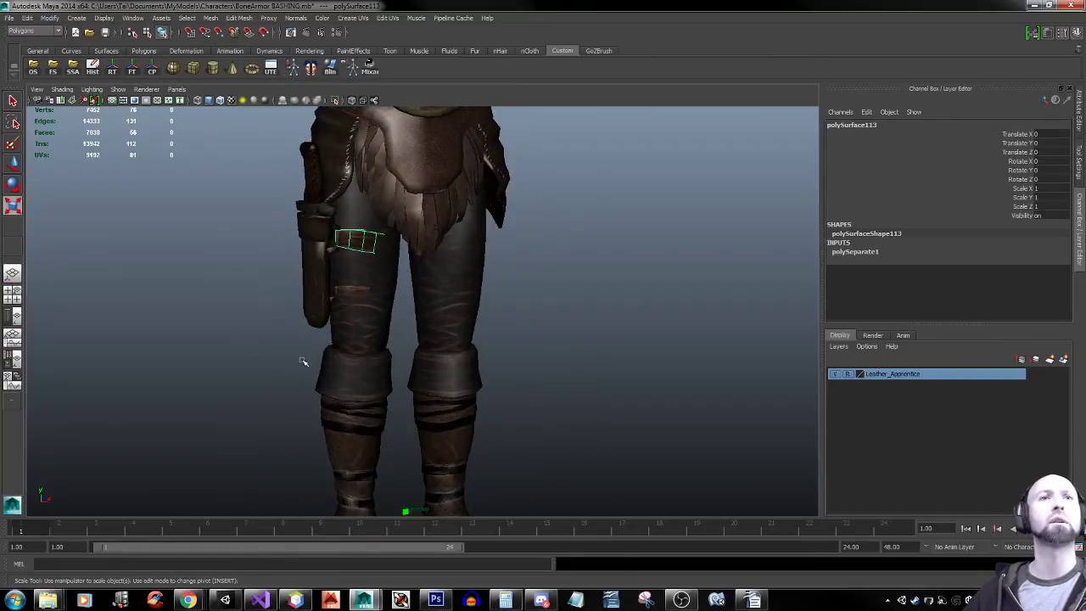
mouse_move(421, 363)
alt+mouse_down()
mouse_move(417, 408)
mouse_move(412, 383)
alt+mouse_up()
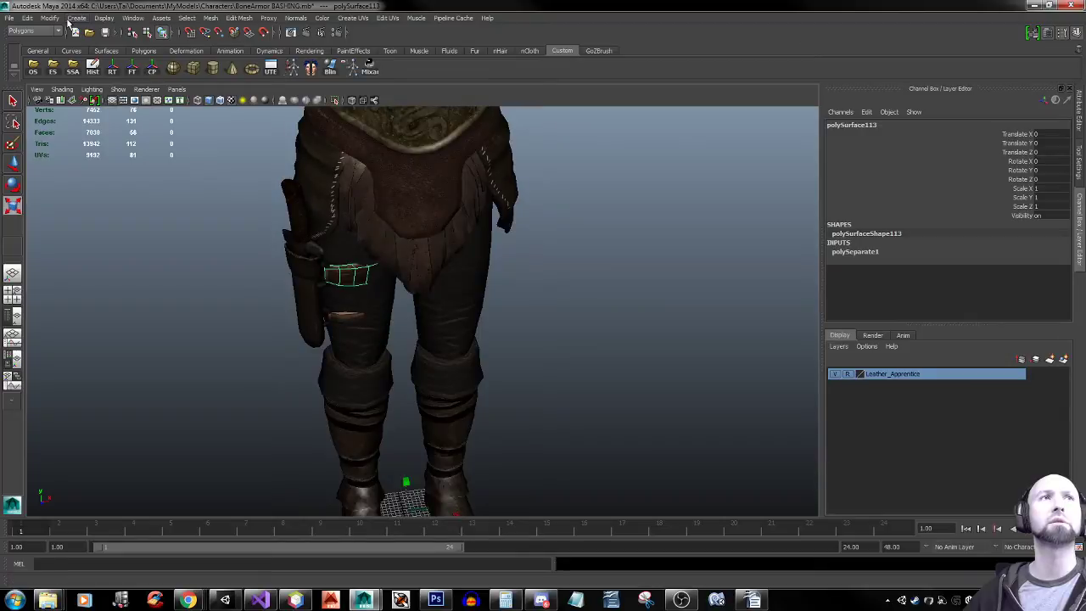
click(51, 18)
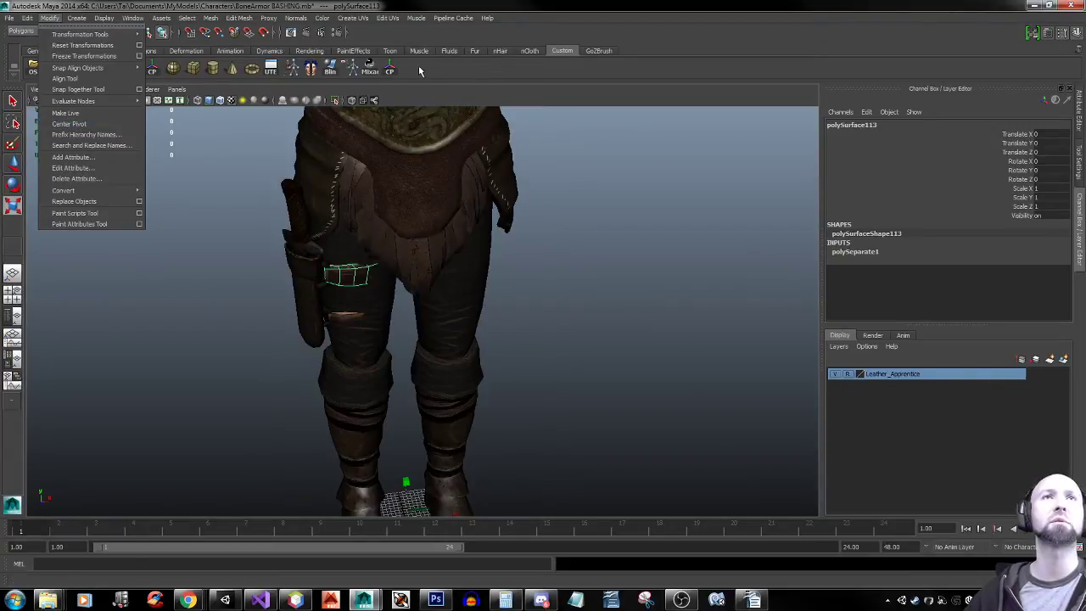
click(597, 49)
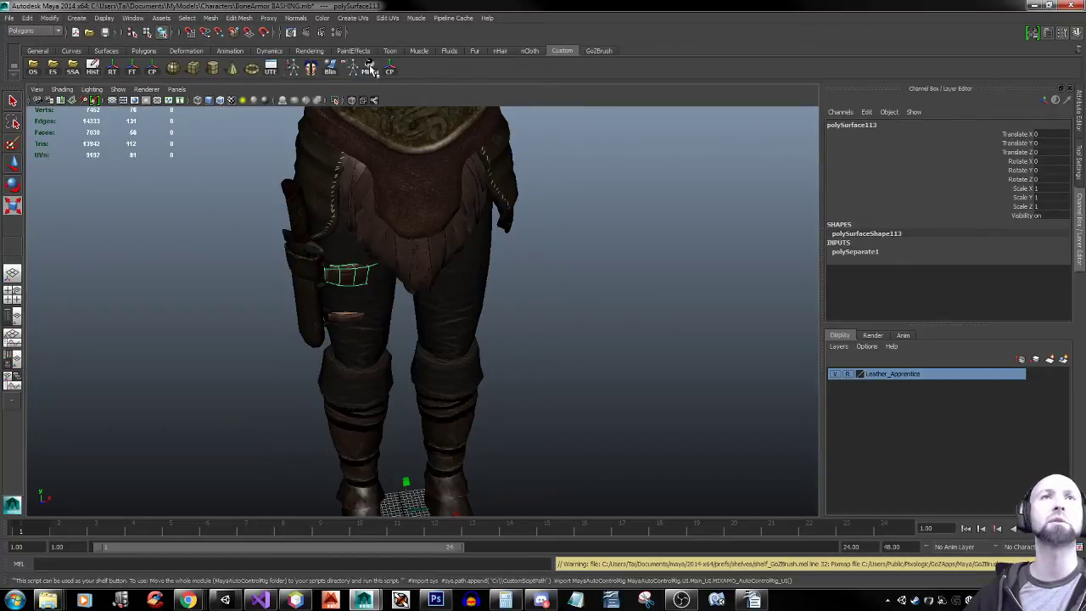
click(390, 72)
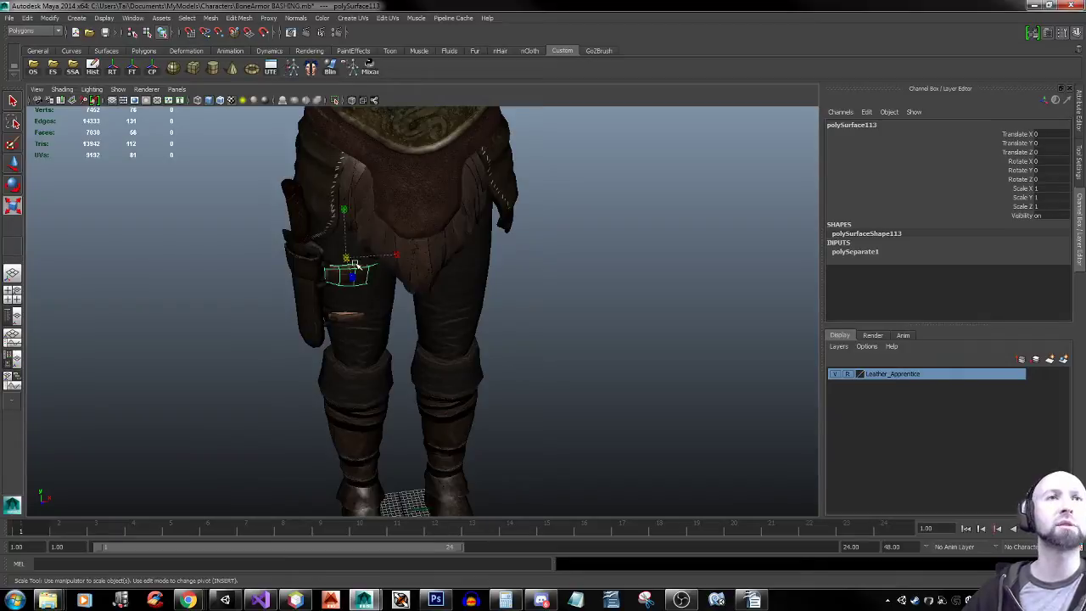
Scale the upper thigh strap uniformly to about 1.23 and rotate it around Y to about -144.7 degrees
drag(350, 256, 365, 280)
key(e)
key(f)
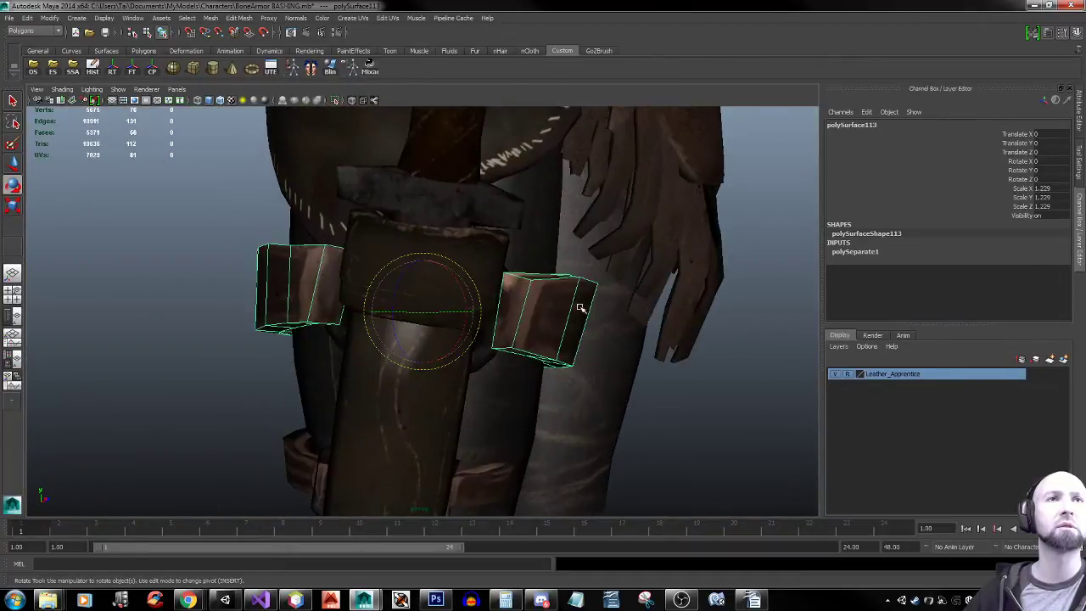
alt+right_drag(636, 311, 453, 284)
alt+drag(453, 284, 265, 264)
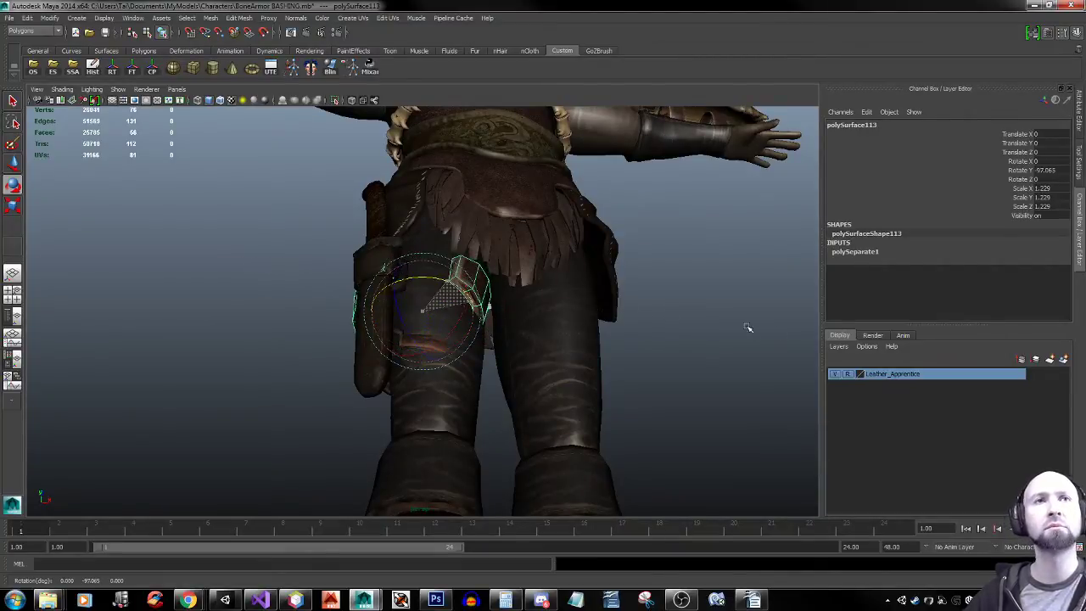
drag(265, 310, 229, 269)
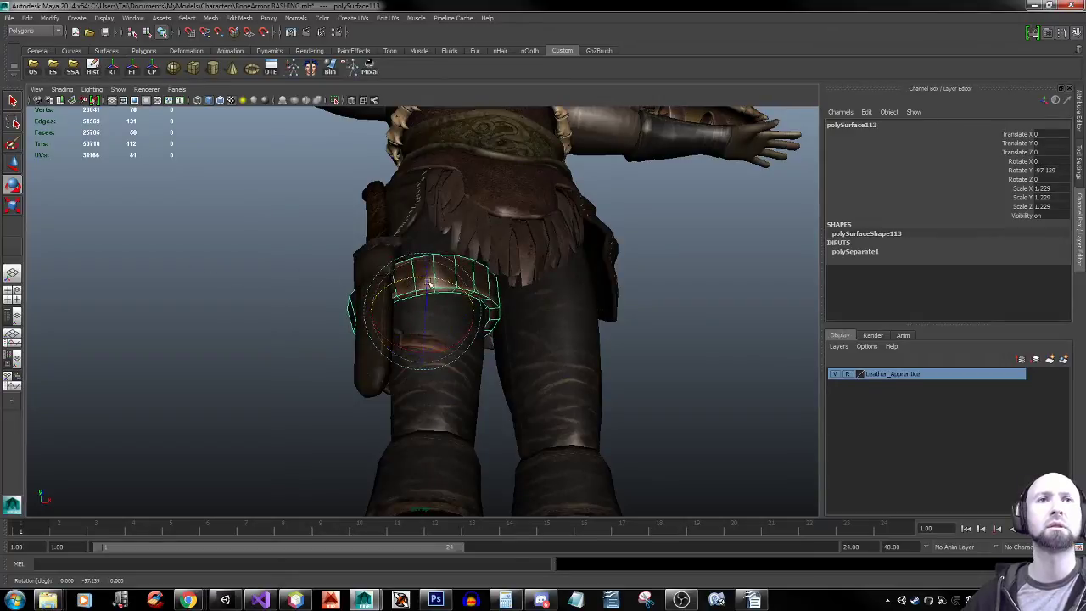
drag(434, 280, 404, 280)
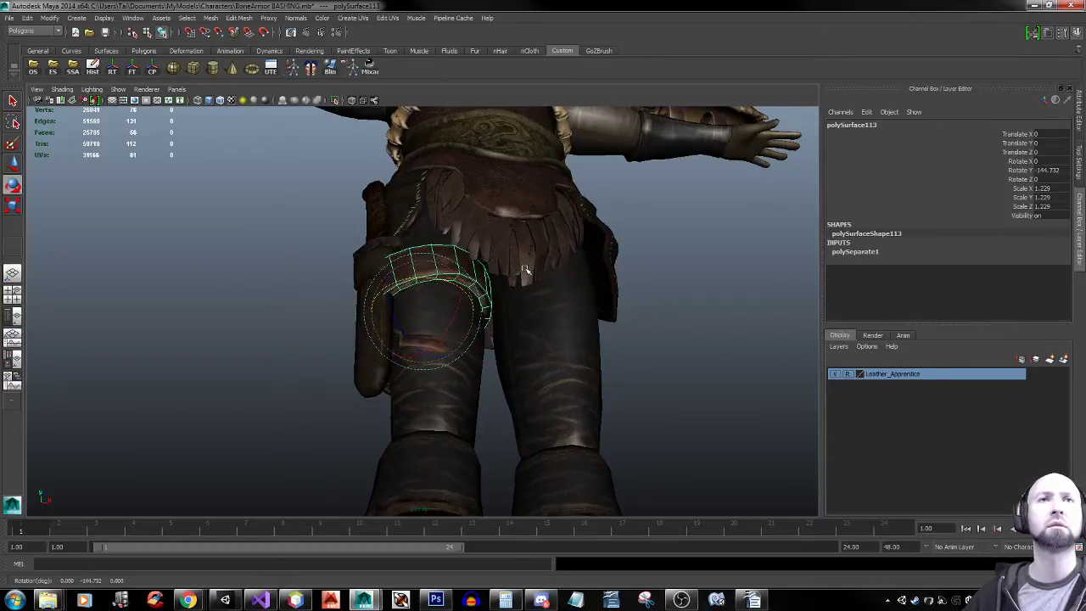
Lower the upper thigh strap to Translate Y about -4.19 and reduce its uniform scale to 1.16
alt+drag(524, 269, 538, 291)
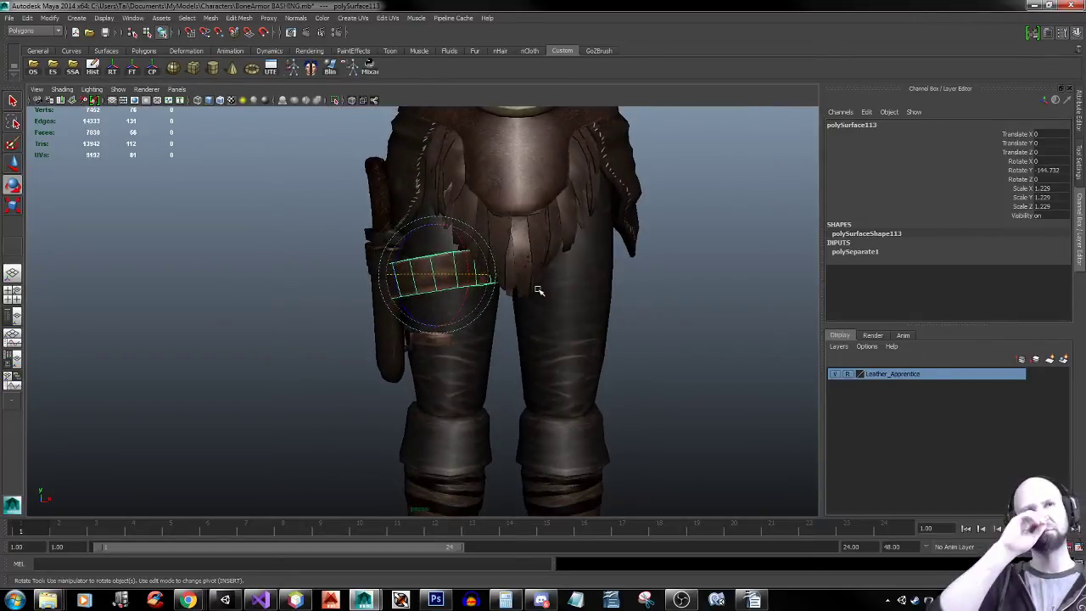
key(w)
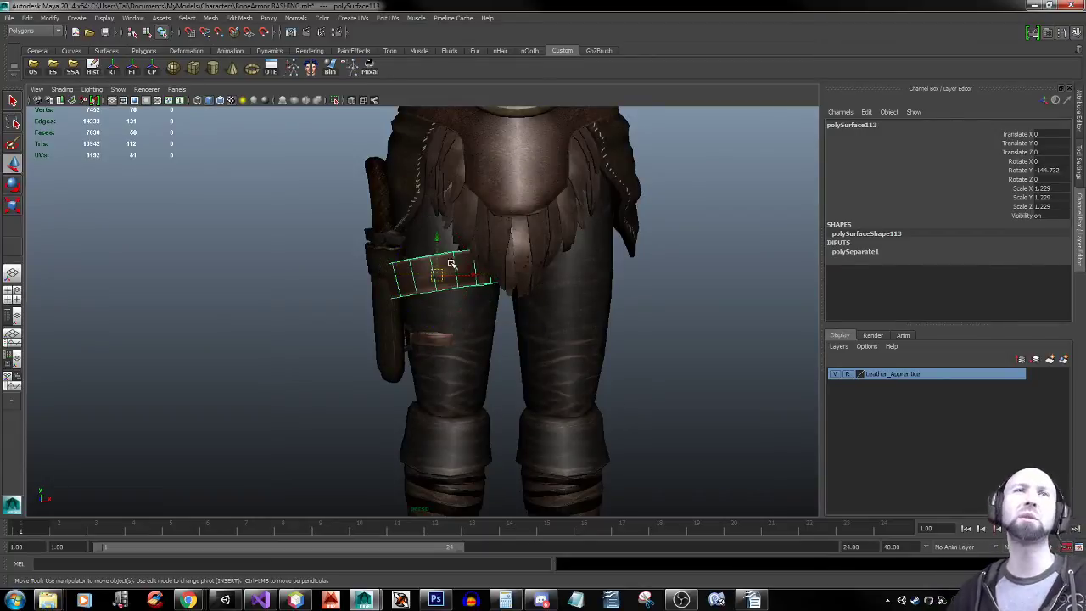
drag(438, 244, 434, 286)
key(r)
key(w)
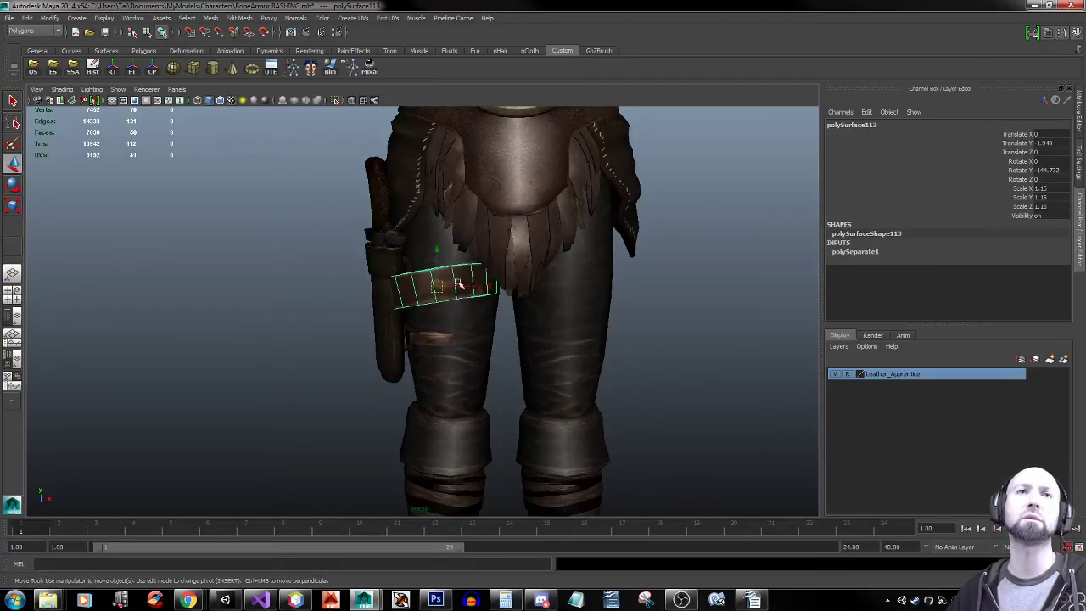
drag(437, 245, 438, 251)
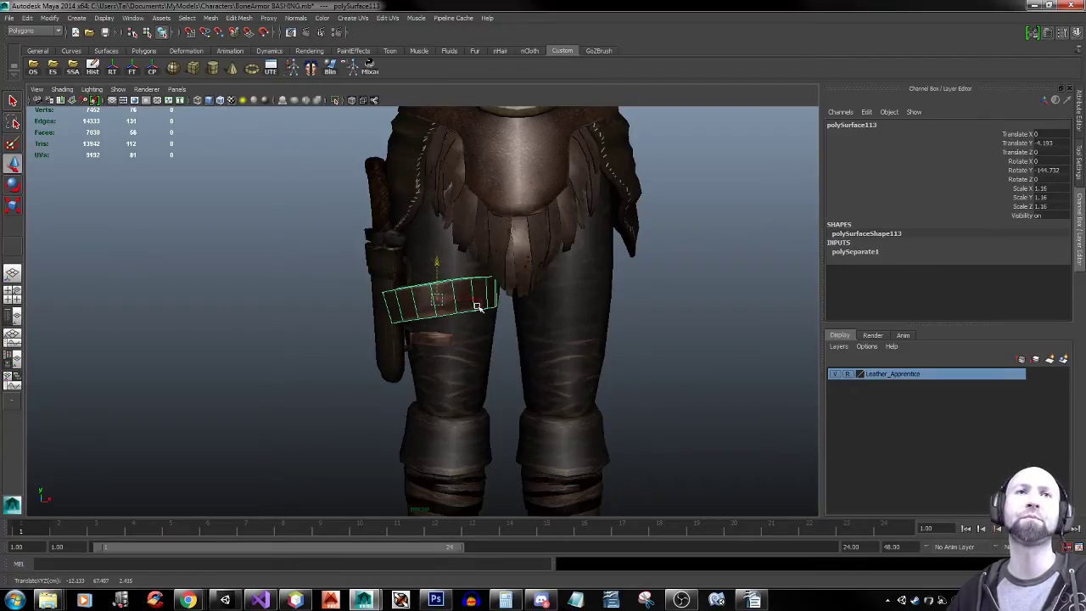
Center the upper strap around the thigh by shifting it to Translate X about 1.08 and Translate Z about -1.74
drag(472, 300, 595, 275)
key(r)
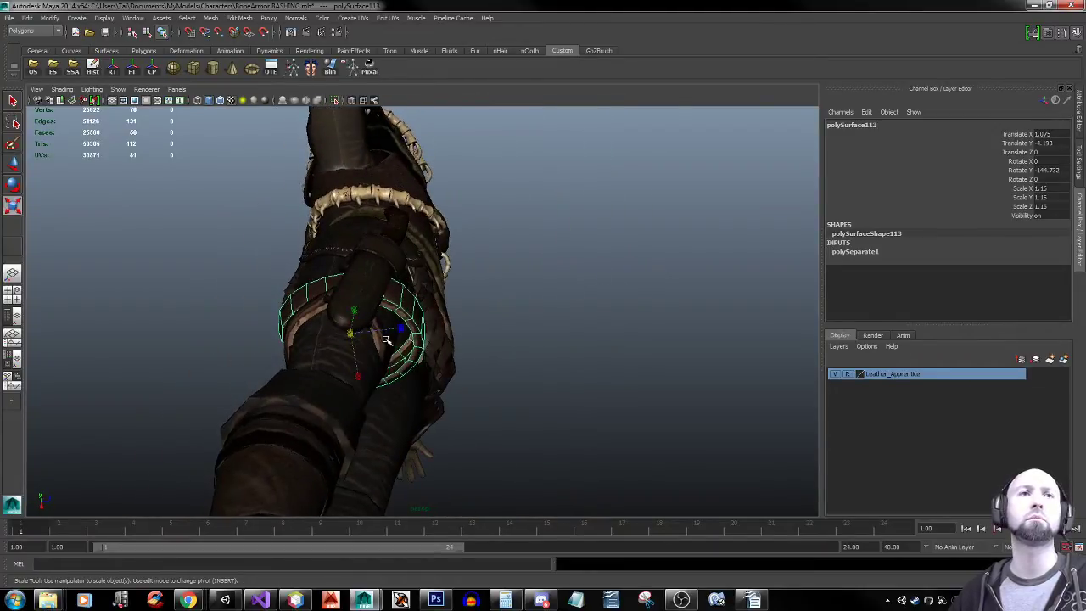
drag(405, 329, 377, 325)
key(w)
Select the dagger's handle and guard together with its sheath and the sheath collar
click(395, 229)
shift+click(387, 265)
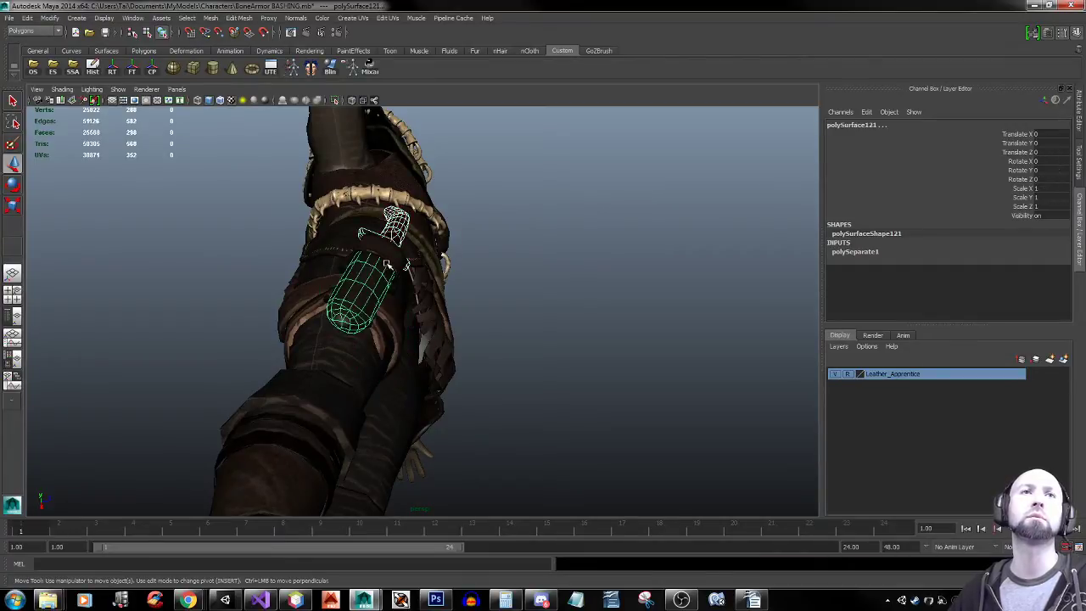
shift+click(389, 250)
alt+drag(436, 264, 538, 337)
alt+right_drag(538, 337, 521, 374)
alt+middle_drag(519, 370, 504, 317)
alt+right_drag(504, 317, 623, 322)
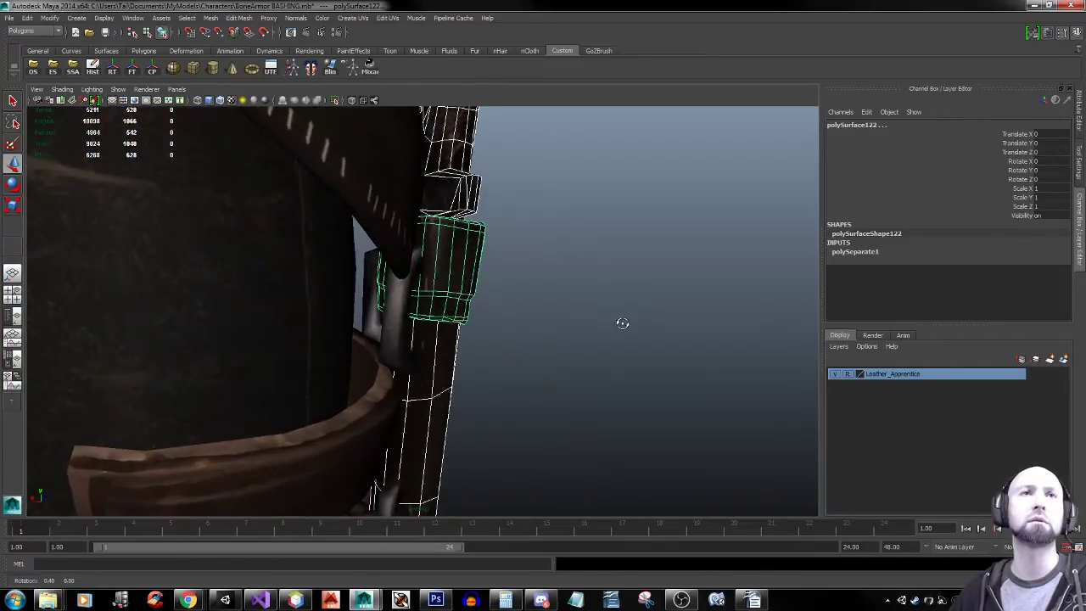
alt+drag(623, 323, 529, 303)
Add the two upper brackets on either side of the sheath to the selection
click(383, 278)
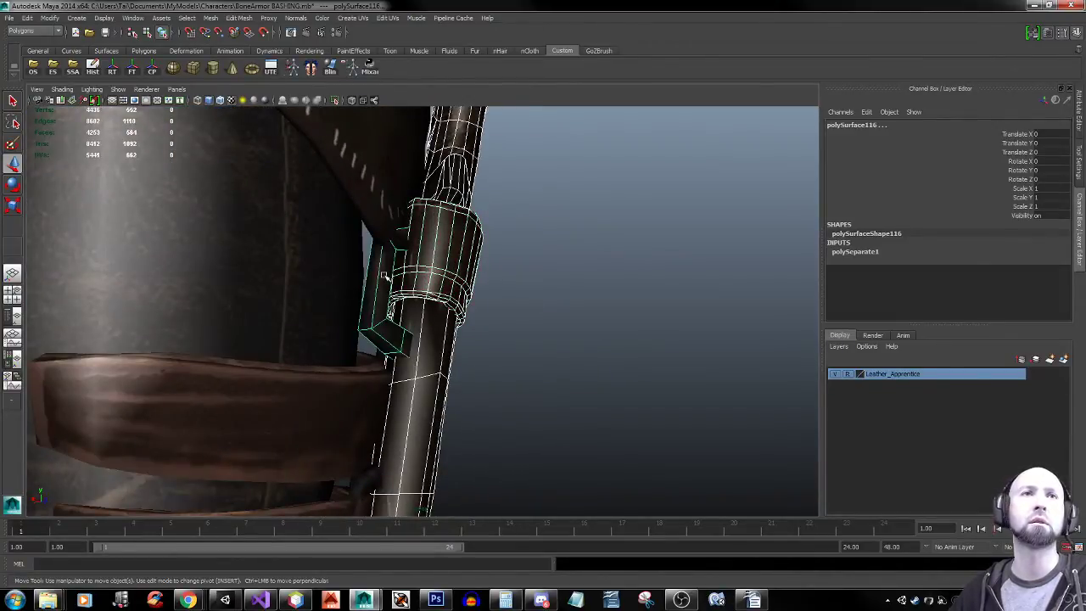
alt+drag(584, 278, 372, 280)
shift+click(506, 273)
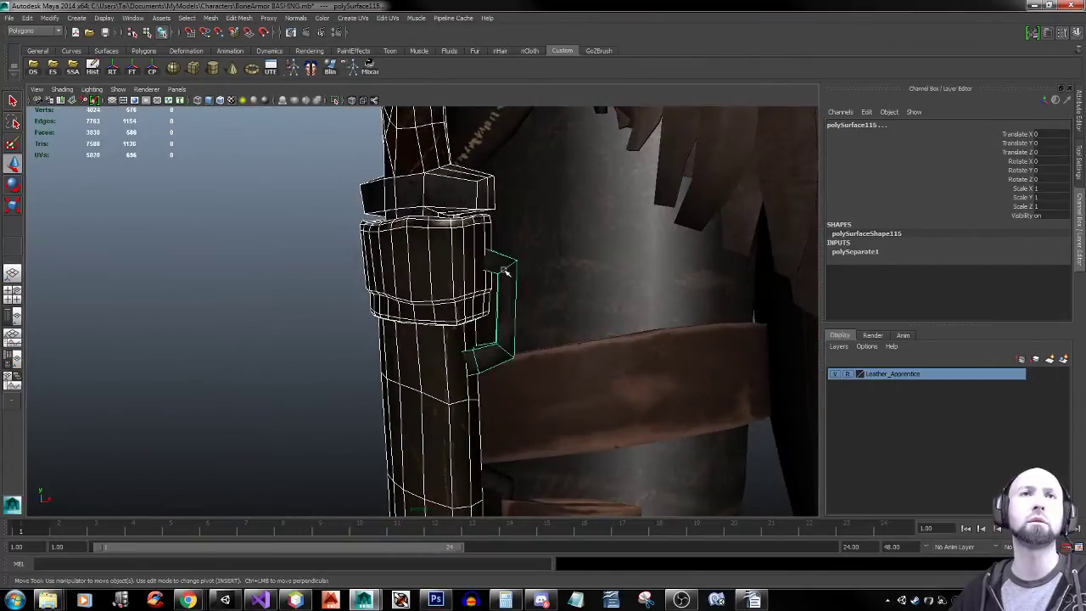
alt+right_drag(608, 298, 505, 324)
mouse_move(505, 323)
alt+mouse_down()
mouse_move(562, 320)
mouse_move(507, 324)
alt+mouse_up()
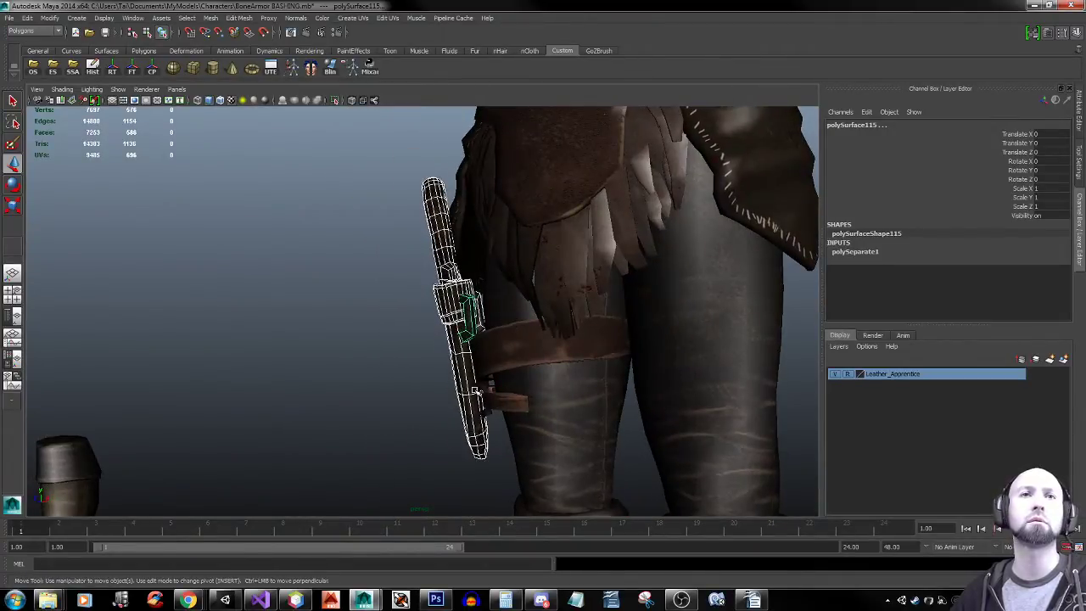
Add the sheath's lower brackets to the selection and move the whole dagger assembly off the character to Translate X about -152.6
click(478, 389)
alt+drag(373, 398, 650, 387)
click(390, 363)
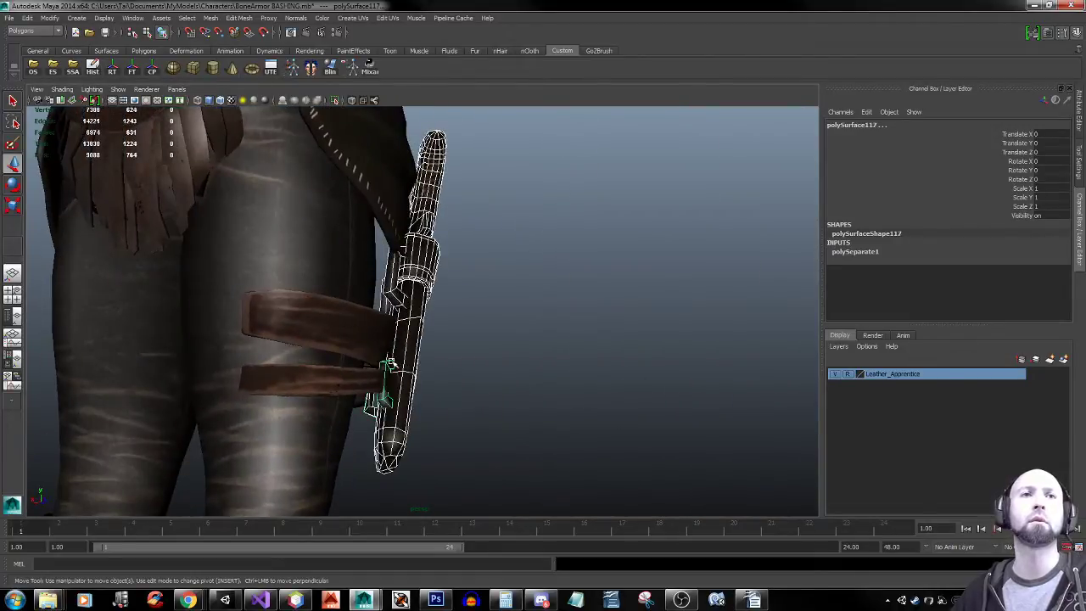
alt+right_drag(471, 374, 277, 345)
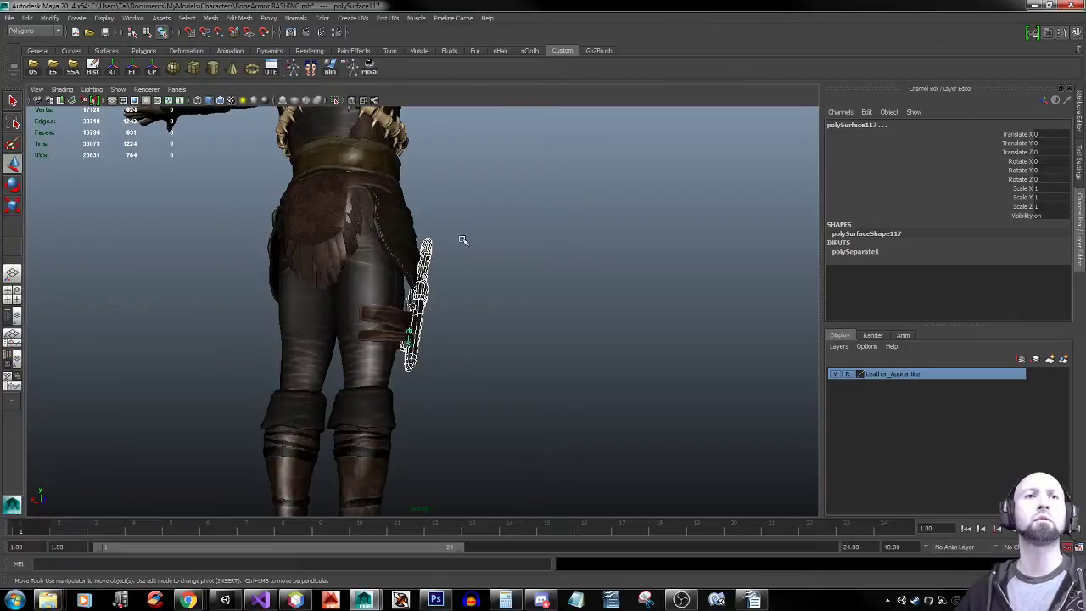
scroll(392, 289, down, 6)
drag(372, 410, 580, 410)
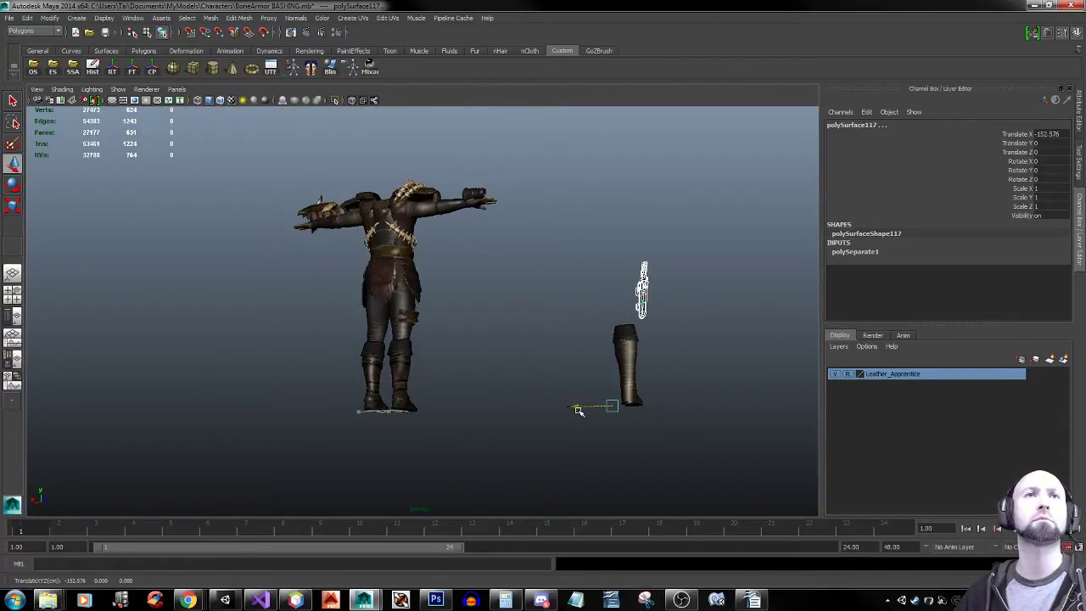
Tilt the upper thigh strap to about -2.5 degrees in X, -144.1 in Y and -11.25 in Z
click(414, 314)
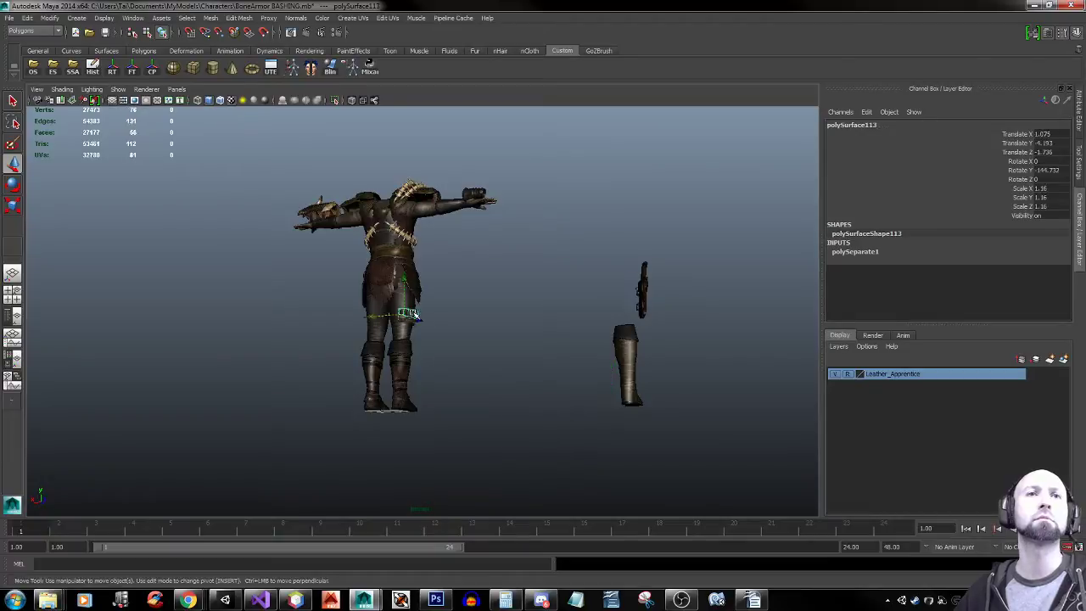
scroll(390, 321, up, 10)
alt+drag(366, 327, 317, 317)
key(e)
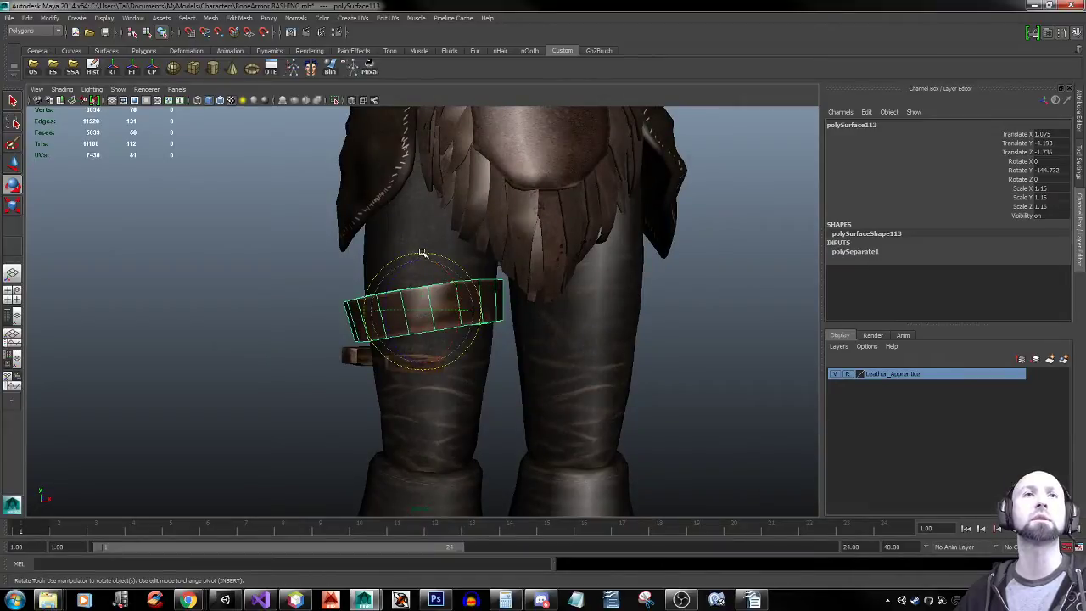
drag(427, 253, 435, 254)
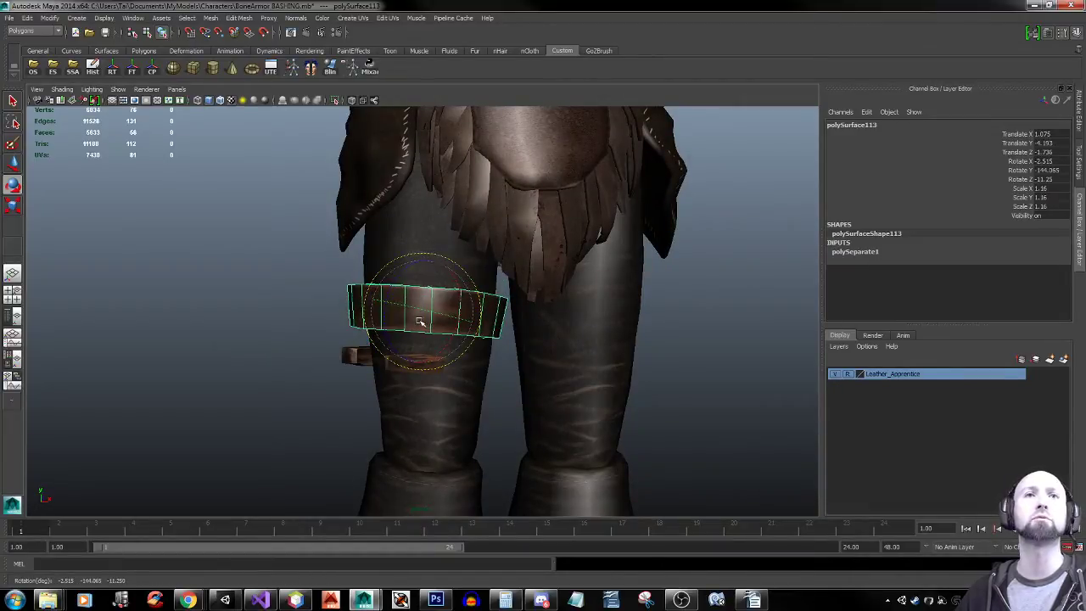
Shrink the upper thigh strap to a uniform scale of about 1.08 and raise it to Translate Y about -1.95
key(r)
drag(423, 312, 408, 311)
key(w)
mouse_move(420, 274)
mouse_down()
mouse_move(418, 244)
mouse_move(421, 253)
mouse_up()
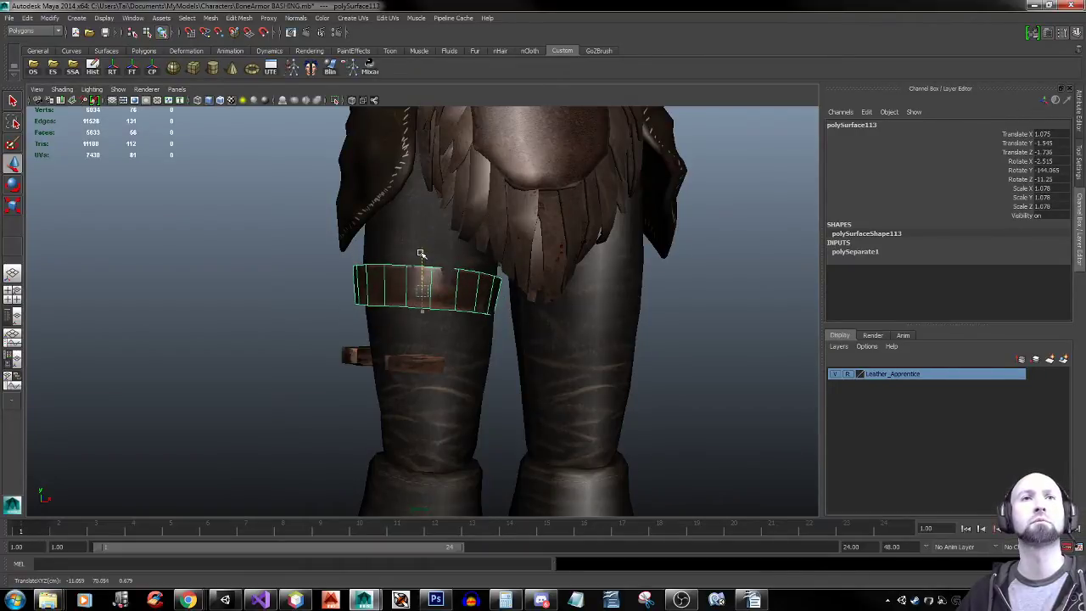
Center the pivot of the lower thigh strap and rotate it around Y to about -122.5 degrees
click(416, 367)
key(e)
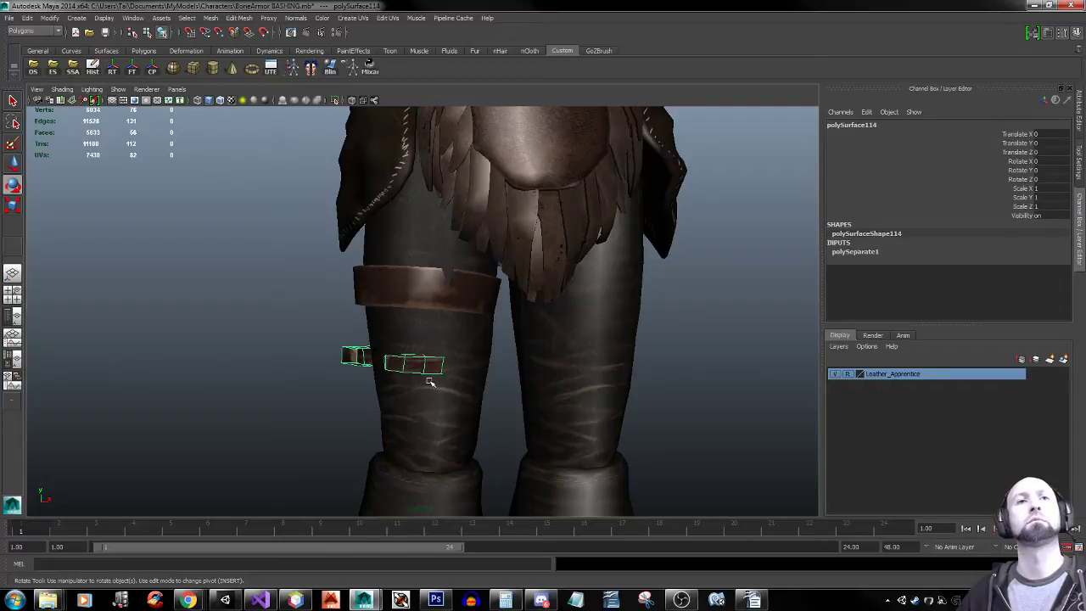
click(152, 67)
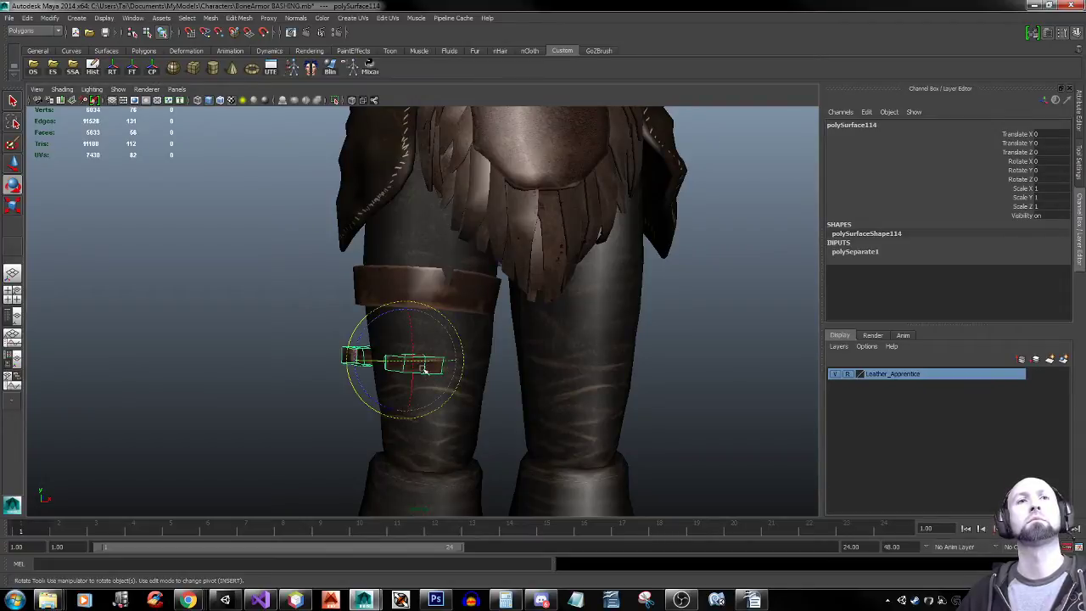
drag(428, 366, 316, 356)
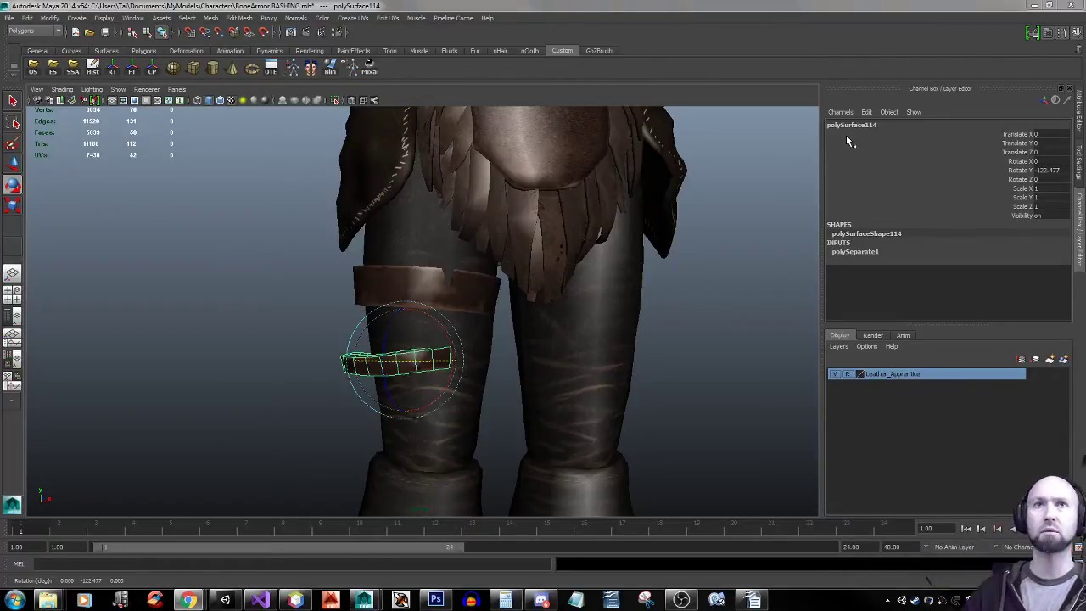
Shift the lower strap onto the thigh at Translate X about 3.14 and deselect it
click(399, 376)
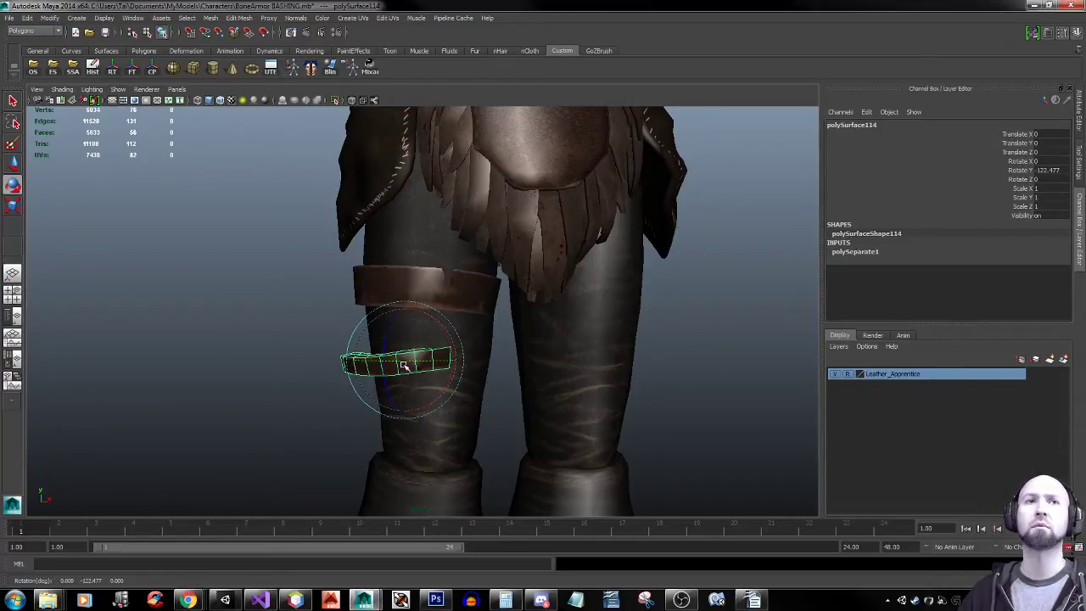
key(w)
drag(442, 360, 470, 361)
alt+right_drag(637, 397, 255, 388)
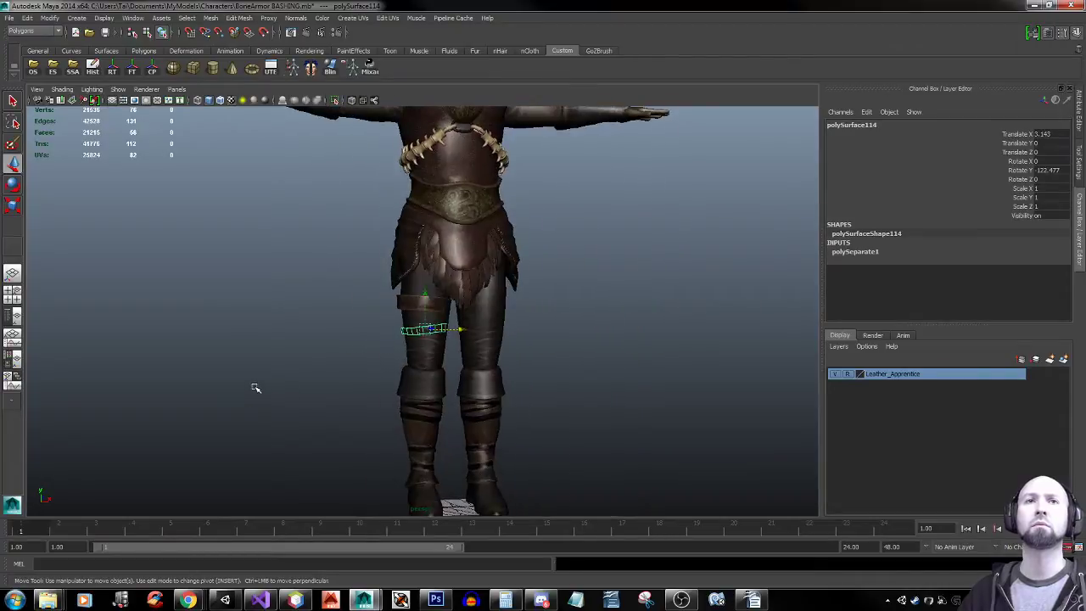
click(254, 387)
mouse_move(606, 400)
alt+mouse_down()
mouse_move(569, 376)
mouse_move(585, 413)
mouse_move(599, 388)
alt+mouse_up()
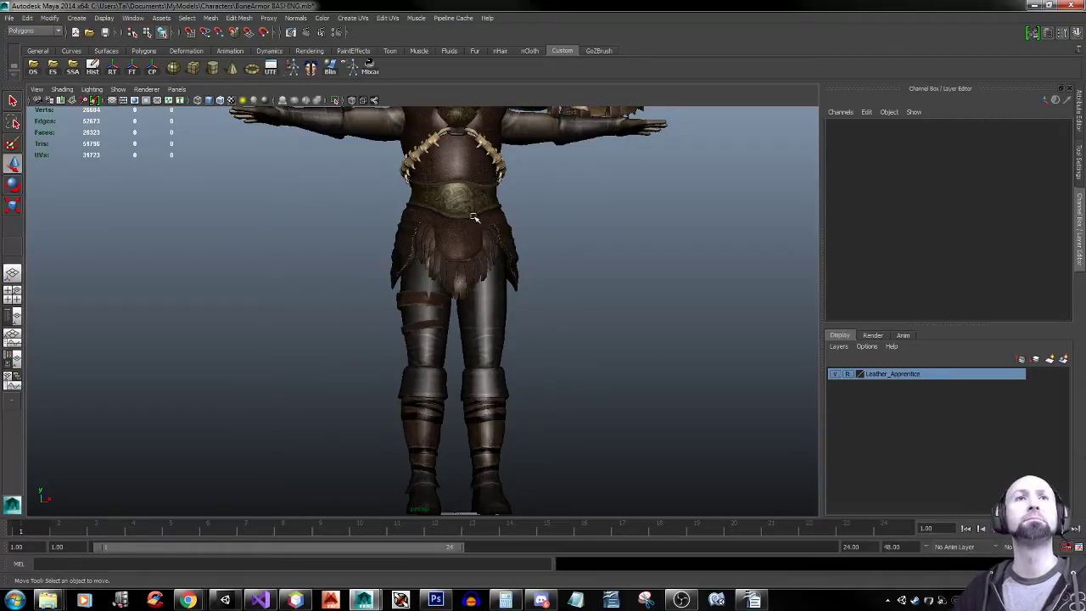
Select the leather torso armor and examine its waist and front flap against the whole outfit
alt+right_drag(475, 217, 550, 251)
alt+middle_drag(490, 169, 456, 320)
click(456, 320)
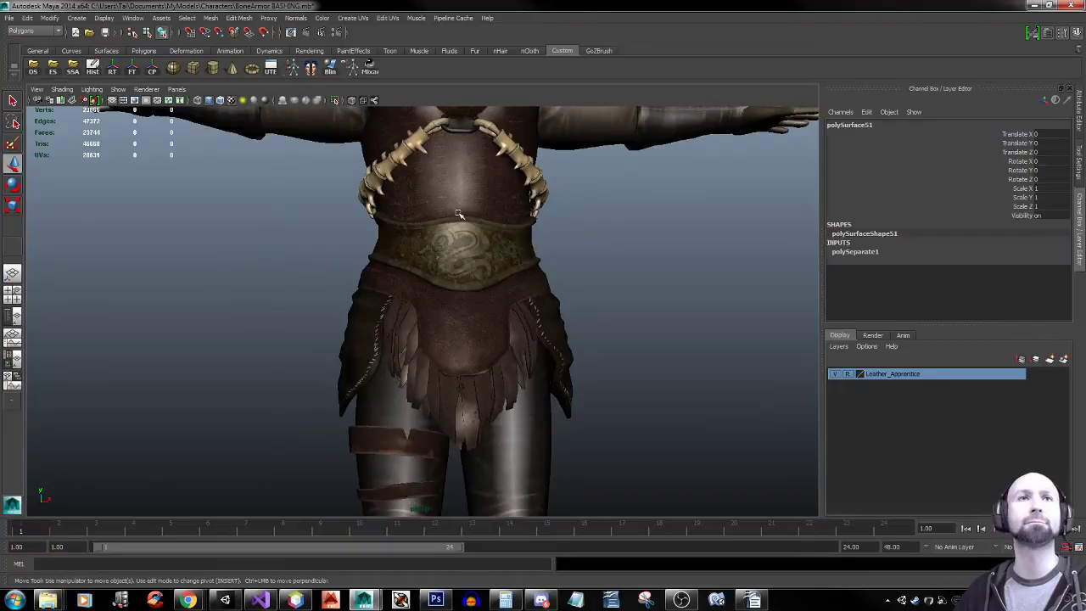
alt+drag(591, 261, 611, 293)
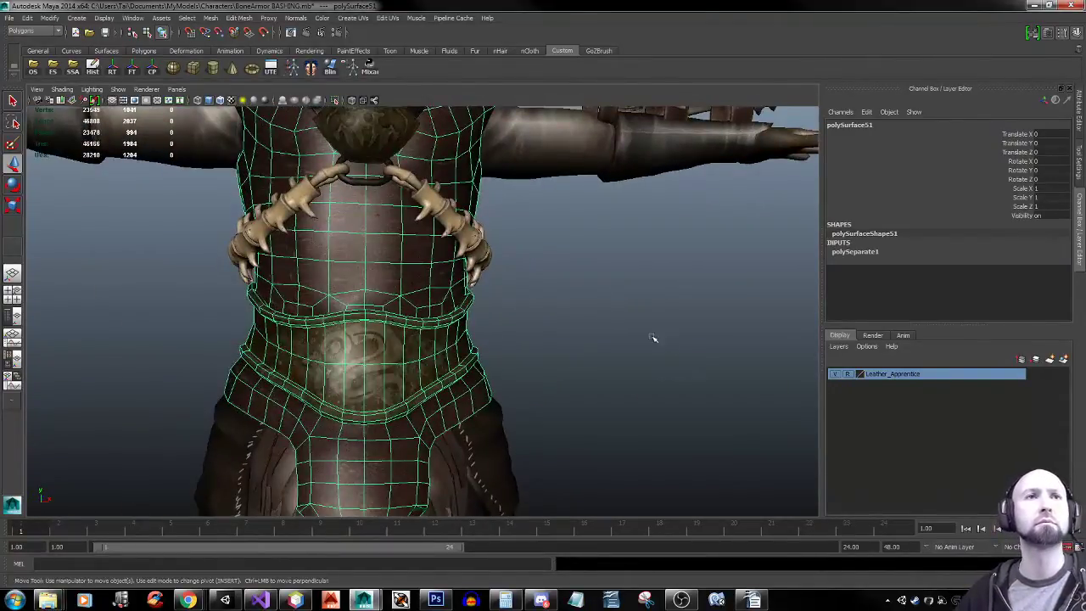
scroll(290, 363, down, 5)
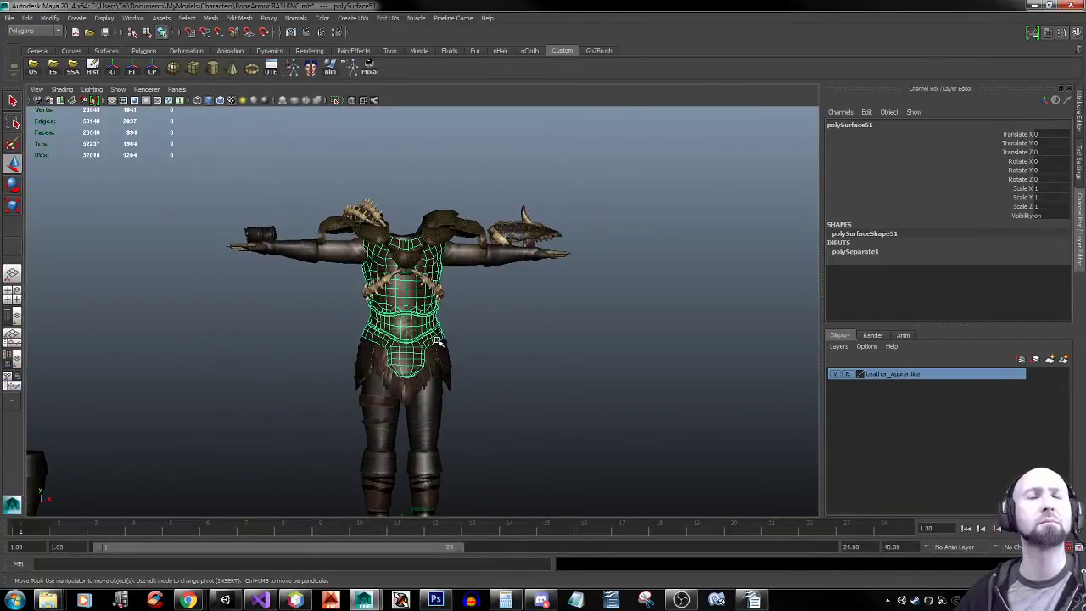
alt+drag(509, 345, 511, 289)
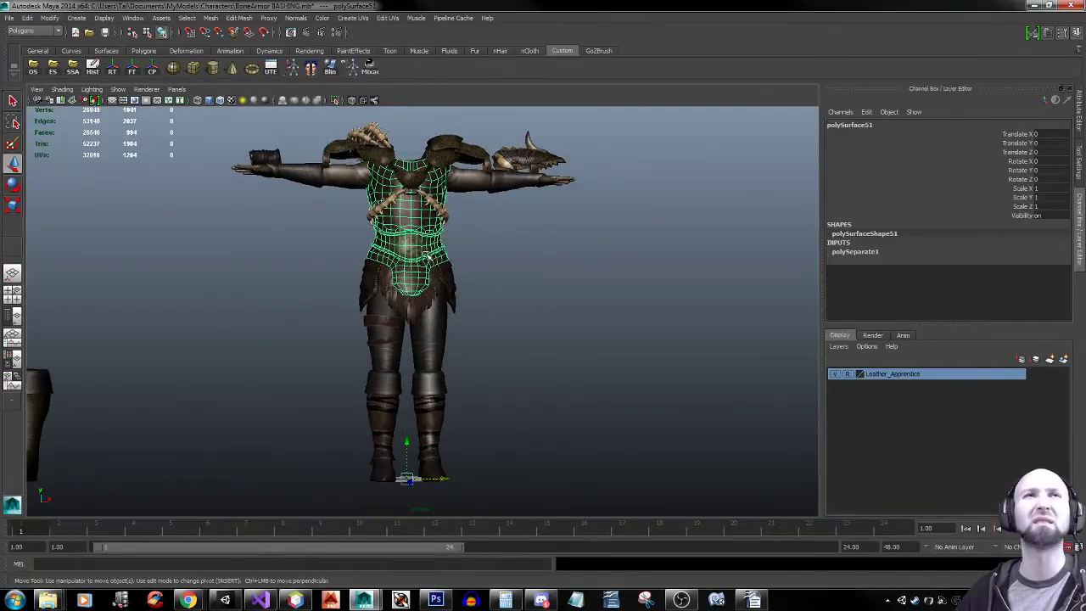
Try moving the torso armor aside to Translate X about 24.8 to inspect the body beneath, and undo the move
middle_drag(428, 259, 591, 277)
key(ctrl+z)
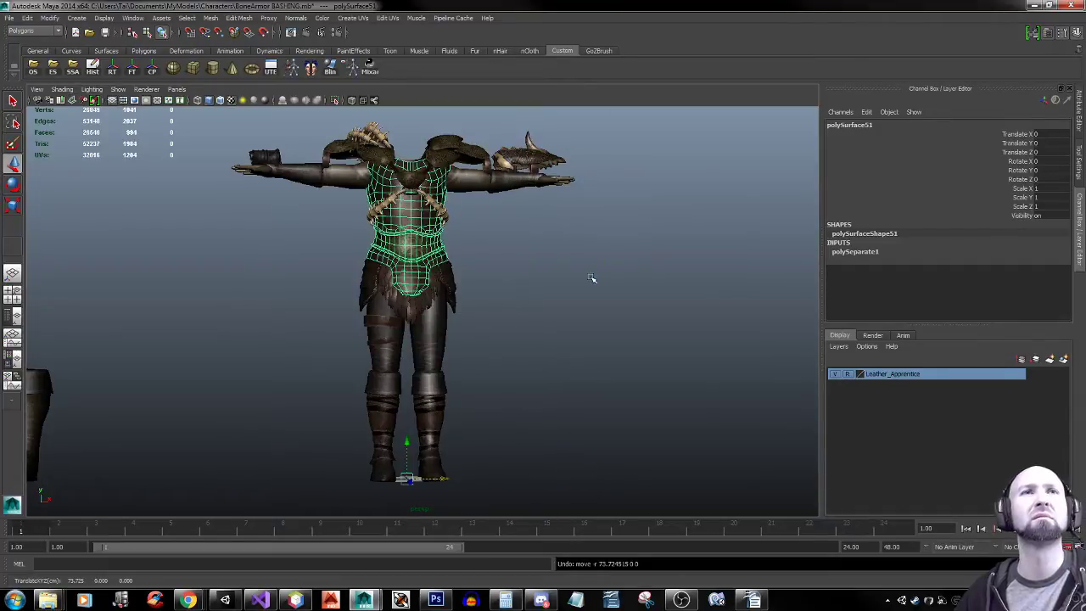
drag(444, 481, 497, 479)
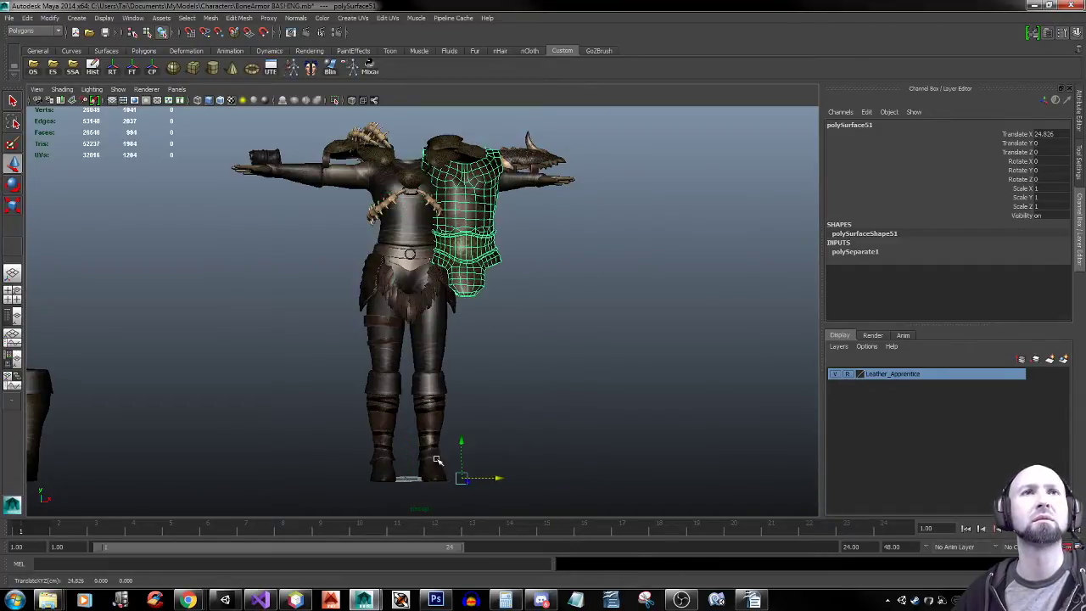
alt+right_drag(437, 459, 581, 356)
alt+drag(501, 222, 490, 195)
alt+middle_drag(490, 195, 500, 303)
key(ctrl+z)
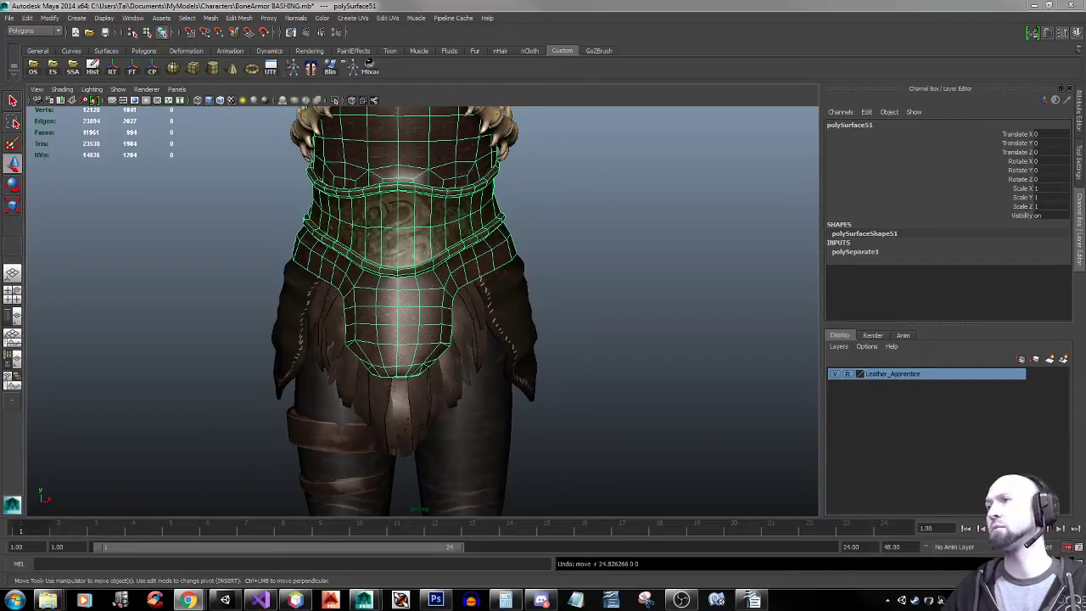
drag(1085, 33, 812, 28)
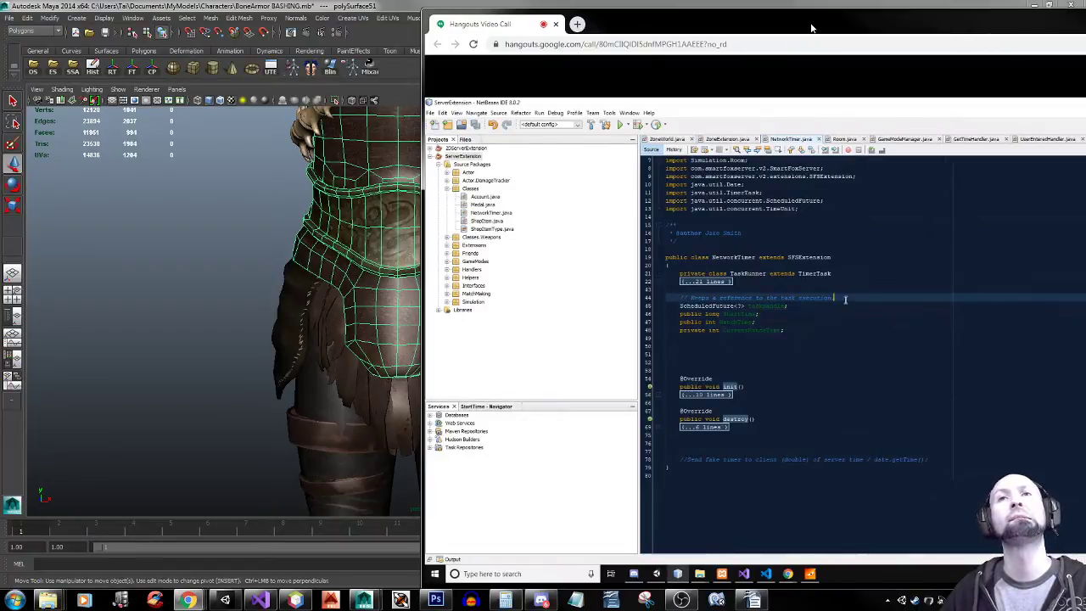
drag(812, 29, 1085, 37)
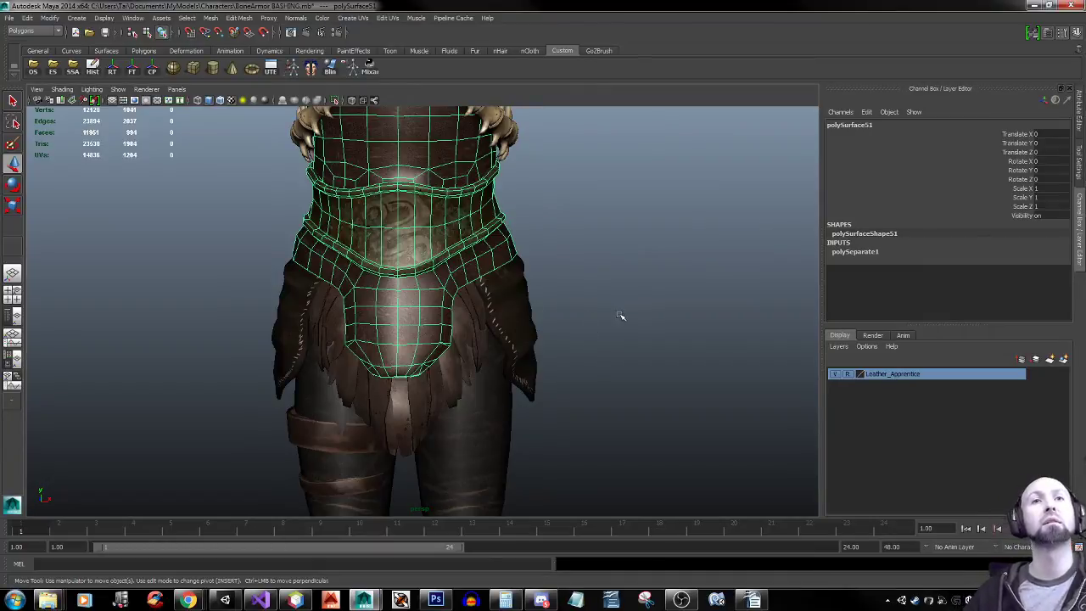
Examine the belt, hip plates and fringe from the sides, back and front, including the left hip plate
alt+drag(370, 324, 443, 317)
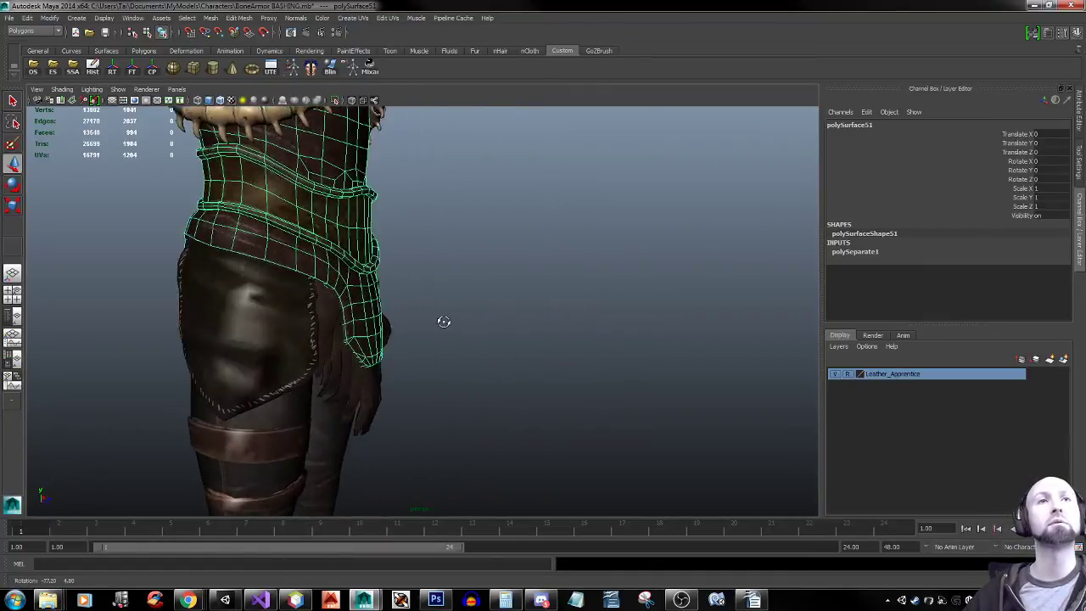
alt+right_drag(482, 332, 412, 331)
alt+drag(411, 331, 407, 331)
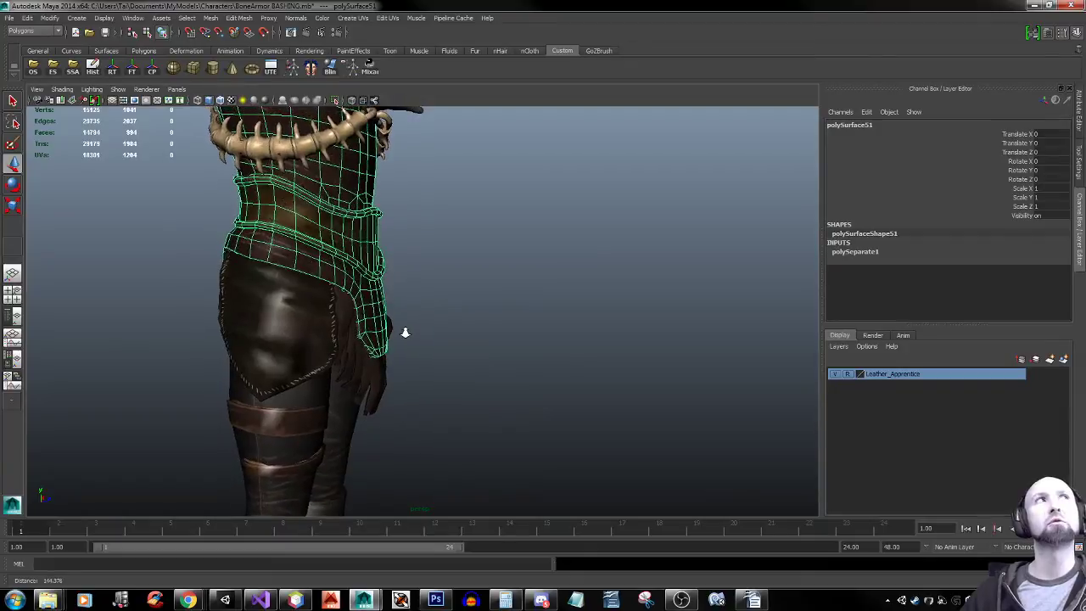
alt+drag(299, 301, 451, 301)
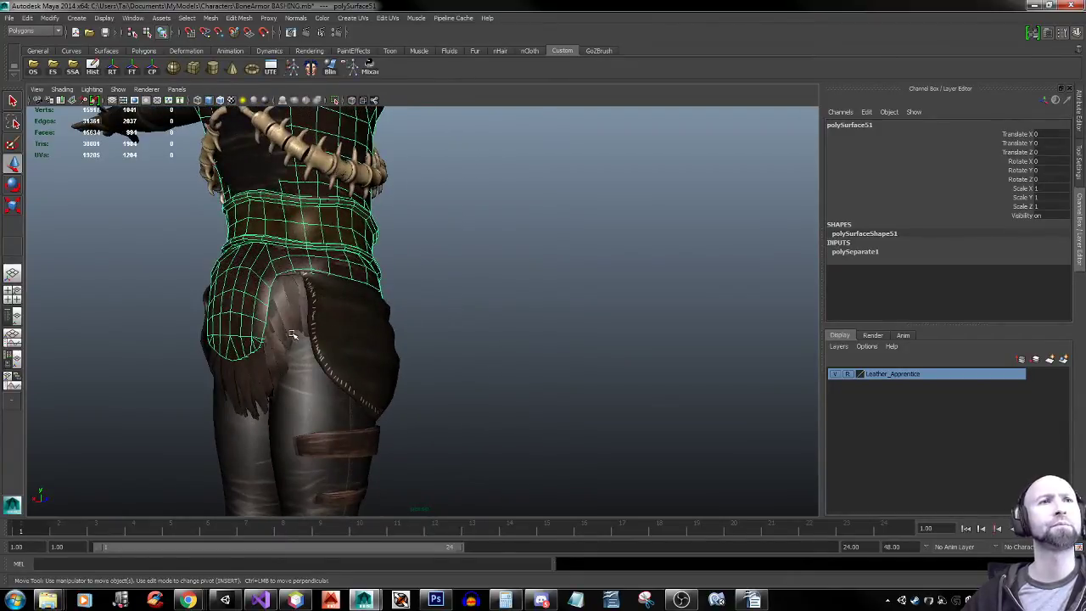
mouse_move(363, 335)
alt+mouse_down()
mouse_move(398, 331)
mouse_move(358, 331)
alt+mouse_up()
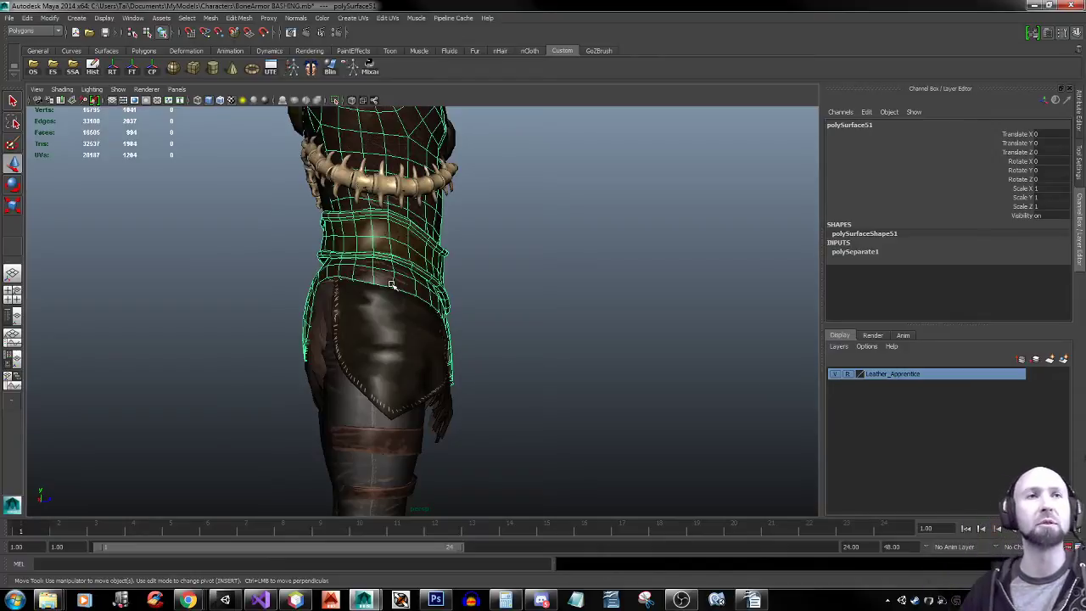
alt+drag(543, 296, 427, 303)
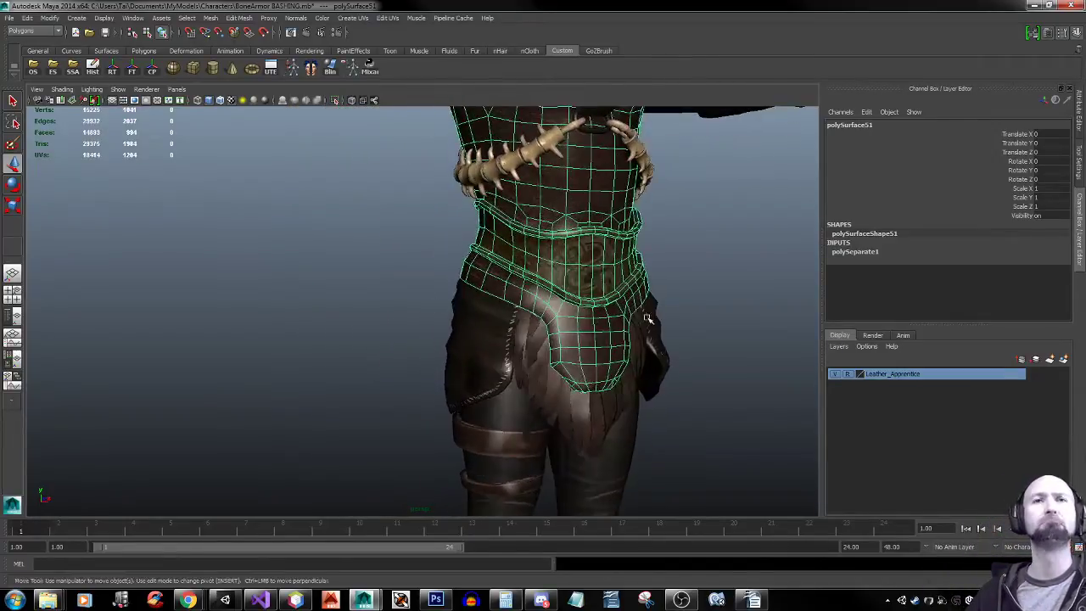
alt+drag(646, 319, 471, 322)
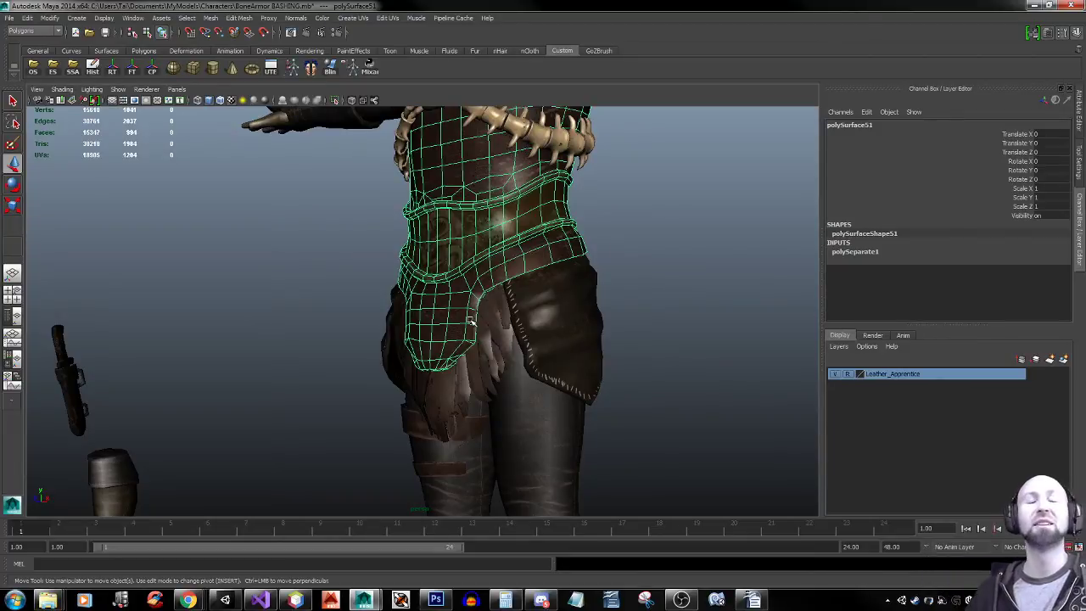
alt+middle_drag(611, 379, 554, 242)
click(507, 199)
alt+drag(526, 206, 555, 242)
alt+middle_drag(555, 242, 516, 517)
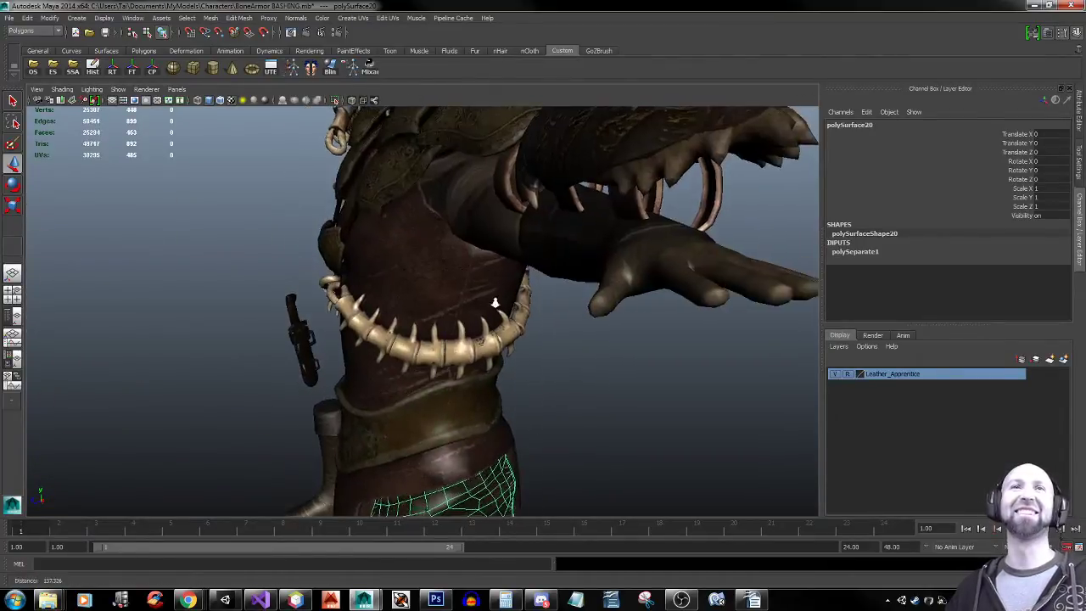
Duplicate the horned skull guard on the left forearm and center the copy's pivot
scroll(492, 301, down, 4)
click(500, 237)
alt+drag(498, 237, 575, 374)
click(536, 349)
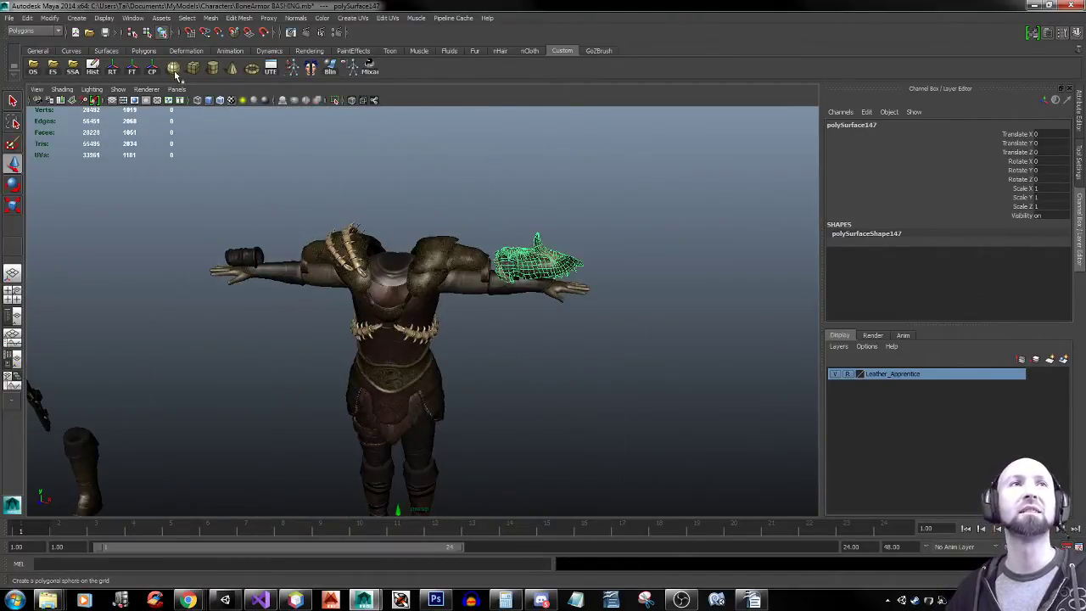
click(152, 71)
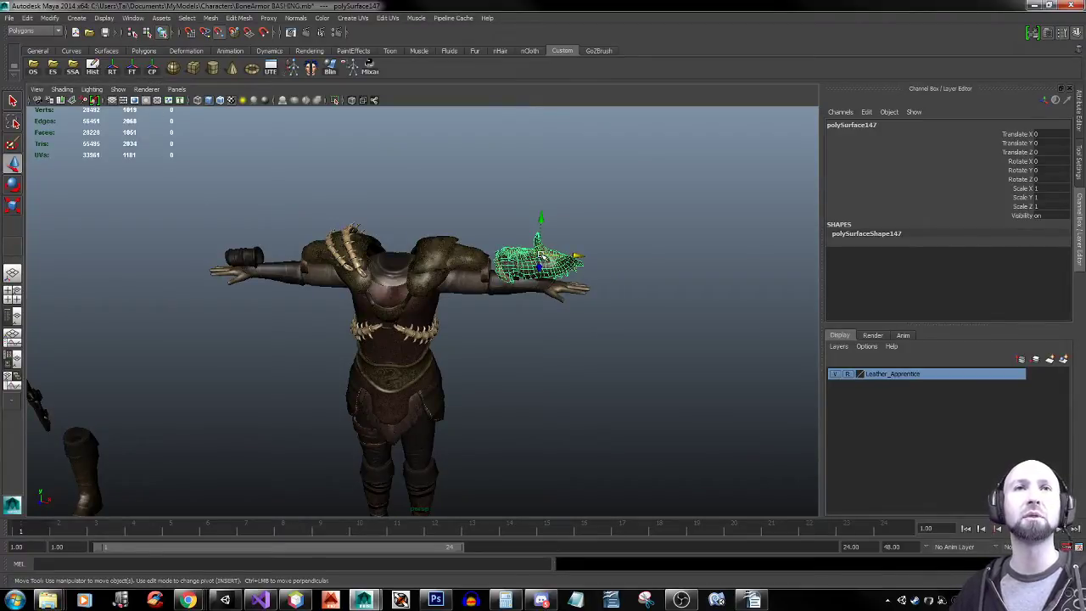
Move the skull guard copy down to the left thigh, at Translate X about -46.1 and Translate Y about -91.6
drag(540, 255, 427, 428)
key(f)
scroll(502, 423, down, 3)
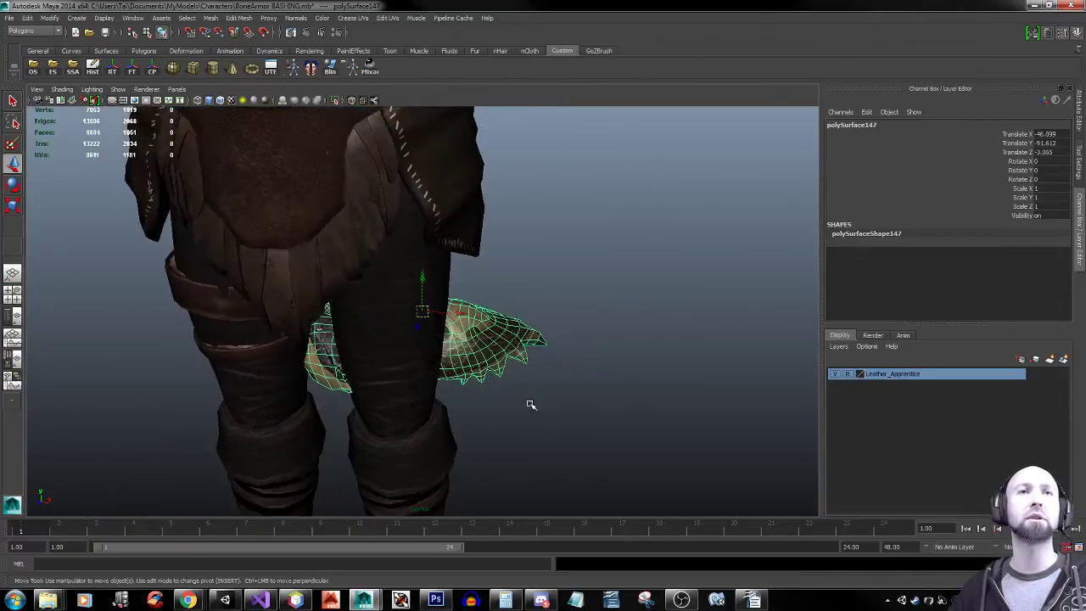
alt+drag(531, 405, 561, 351)
alt+right_drag(562, 351, 456, 302)
Rotate the skull copy to about -93.56 degrees in Z and shift it outward to Translate X about -39.35
key(e)
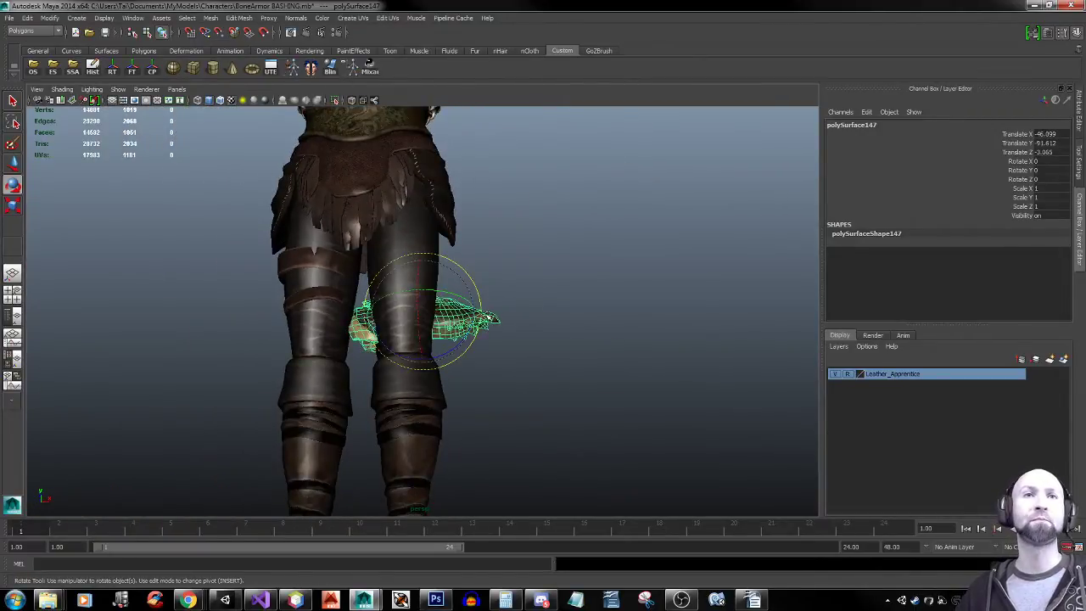
drag(488, 317, 356, 407)
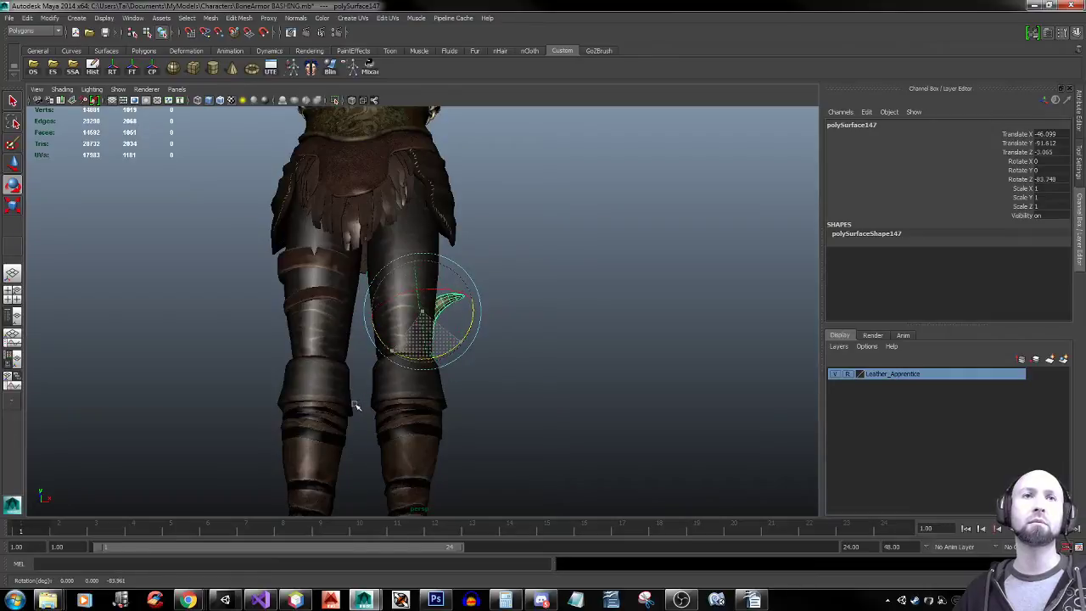
key(w)
drag(453, 316, 548, 337)
key(e)
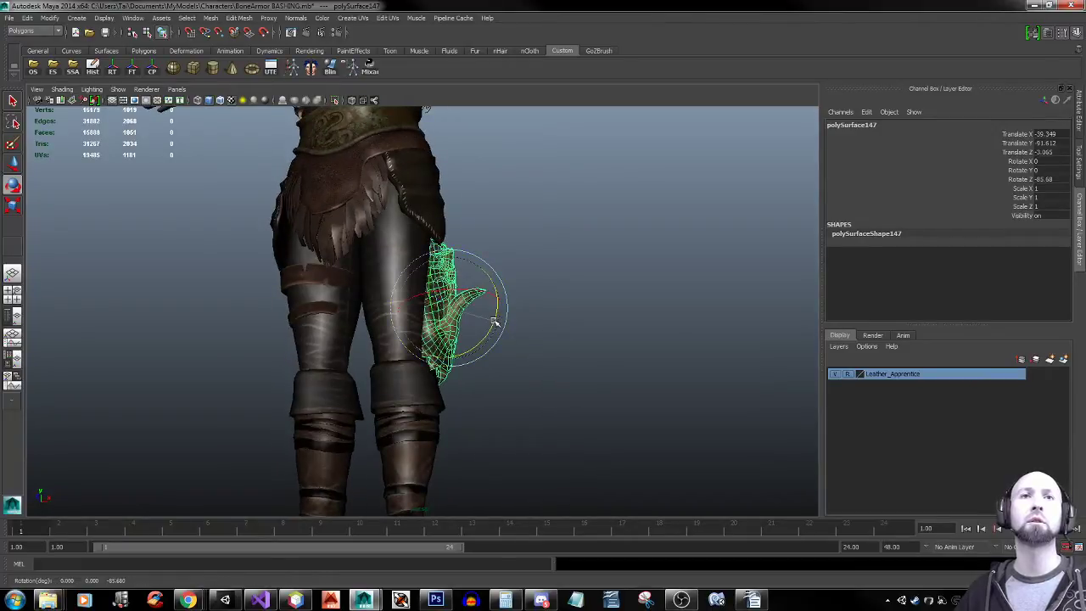
drag(492, 314, 492, 320)
Bring the skull copy forward on the thigh to Translate Z about 6.58 and deselect it
key(w)
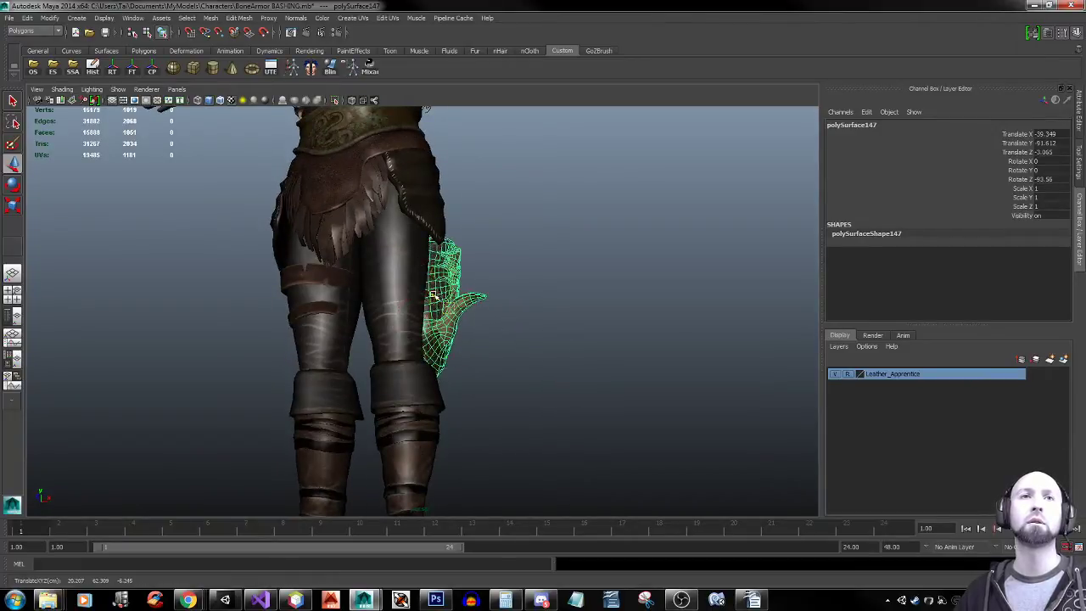
click(568, 318)
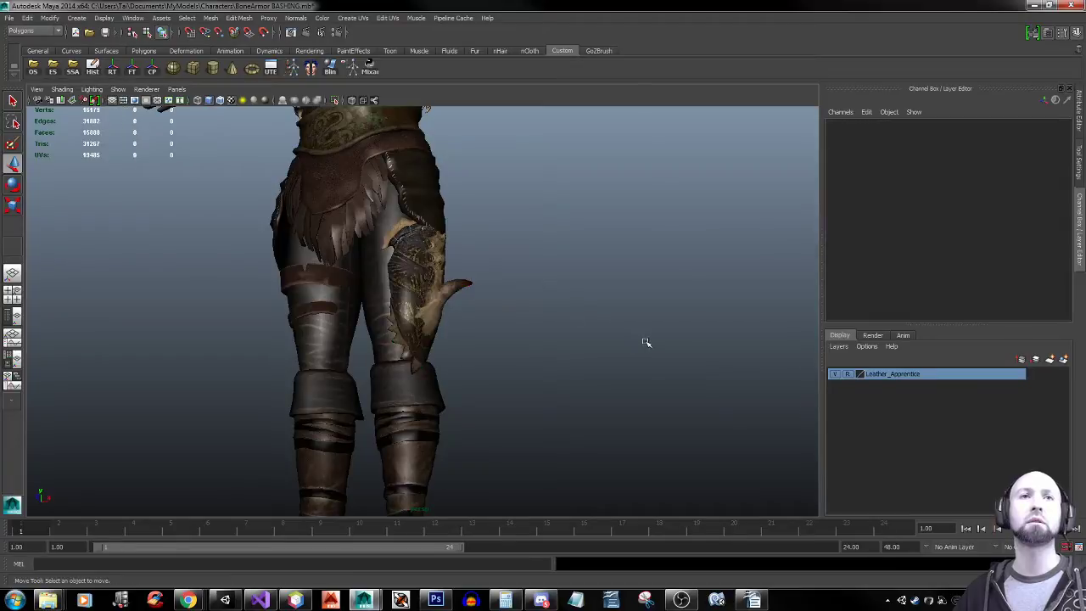
alt+right_drag(646, 342, 284, 330)
alt+drag(599, 346, 619, 369)
scroll(489, 356, up, 5)
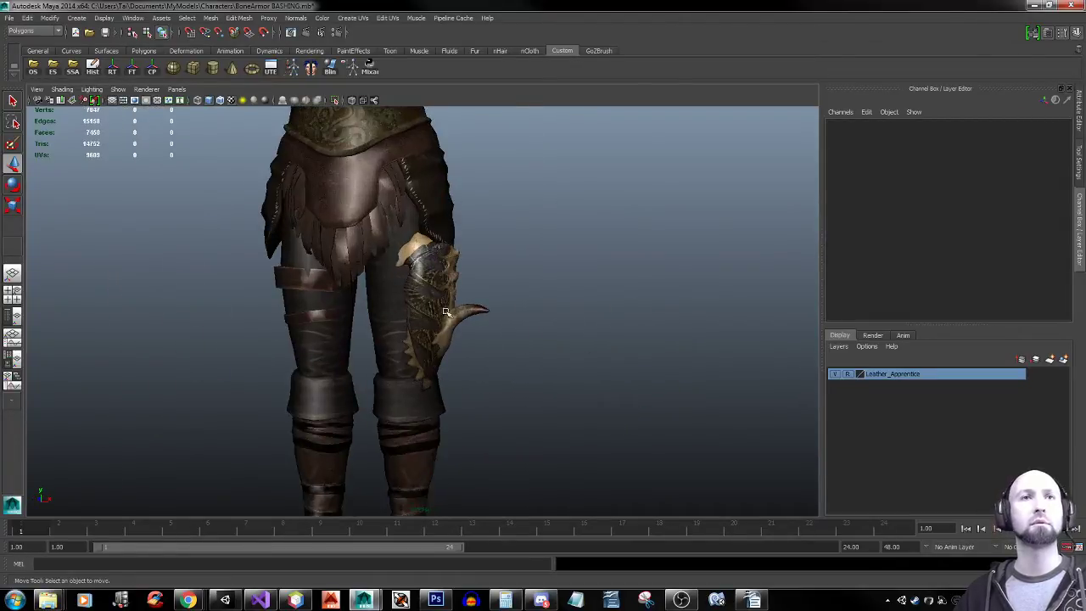
Check the thigh skull copy and the left shoulder plate against the whole outfit
click(445, 312)
scroll(475, 287, down, 5)
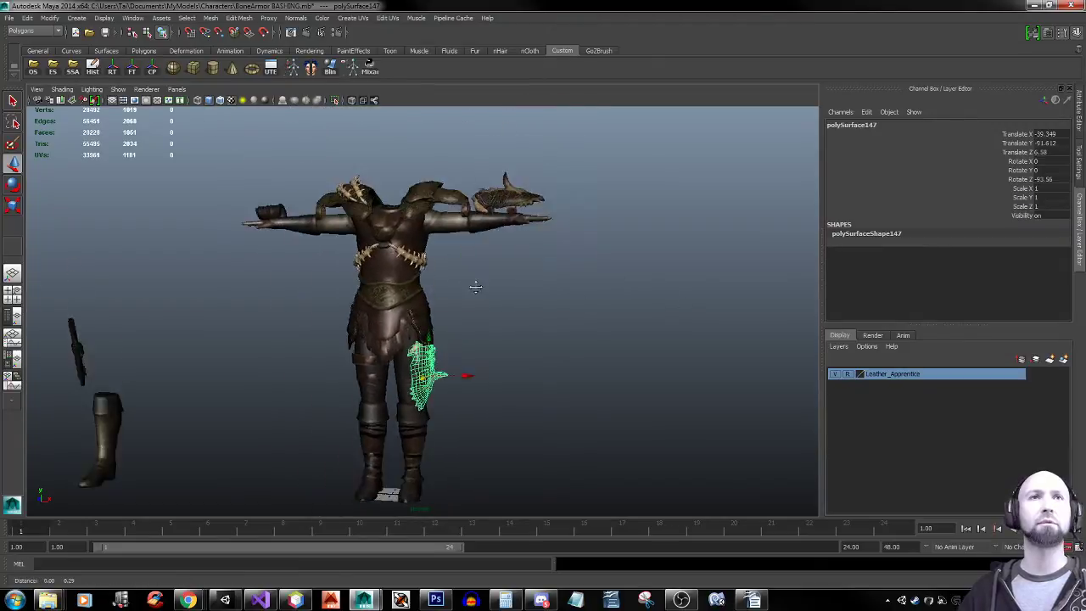
alt+middle_drag(476, 286, 472, 339)
click(422, 246)
alt+right_drag(299, 283, 297, 284)
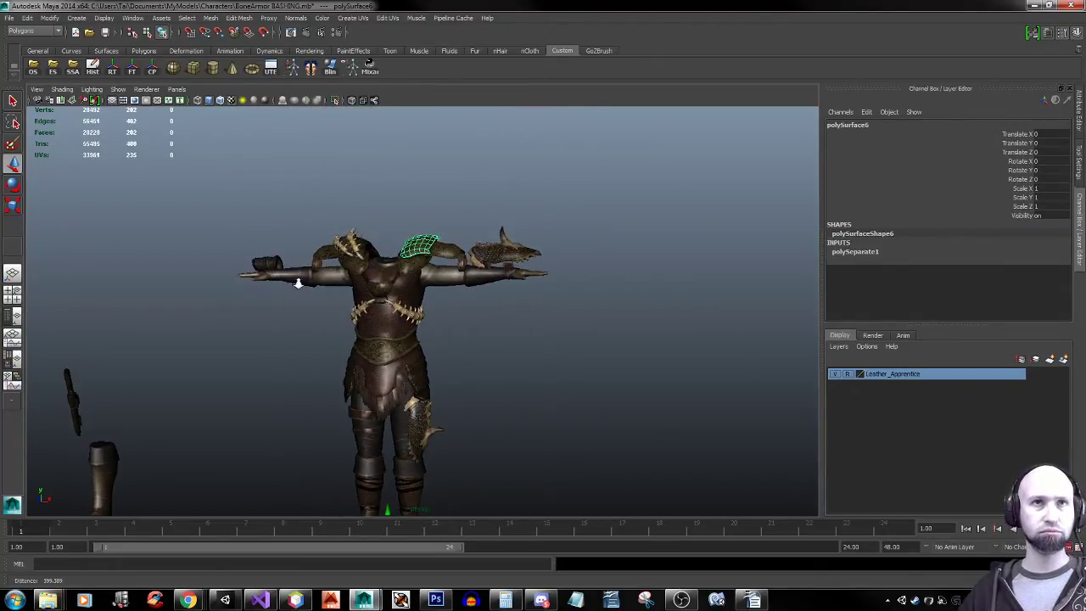
scroll(500, 298, up, 5)
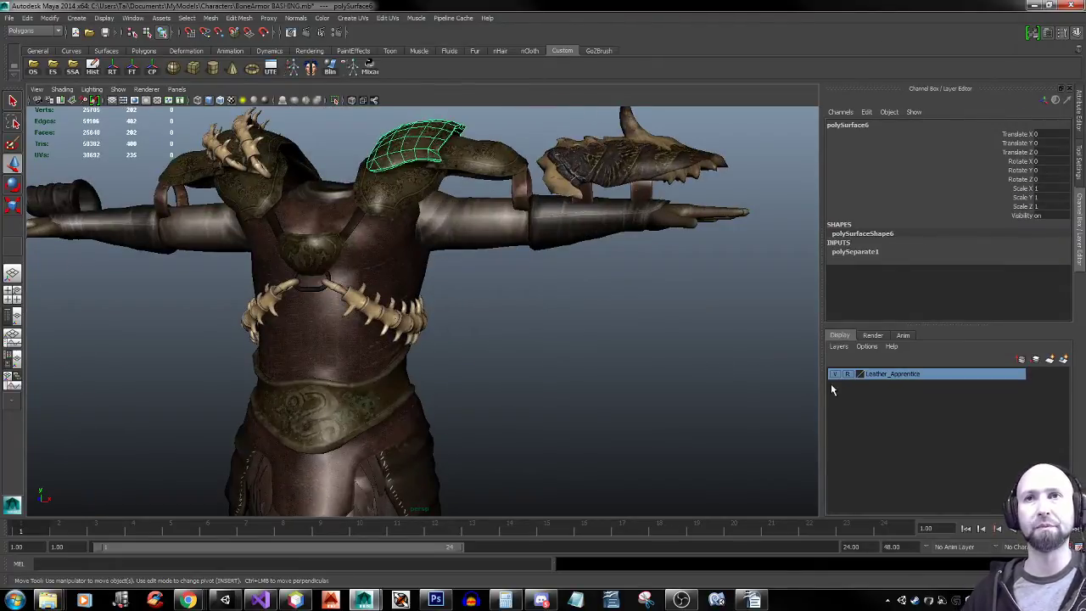
Hide the Leather_Apprentice layer to inspect the torso armor and loose pieces from several angles, and show the layer again
click(835, 374)
click(394, 260)
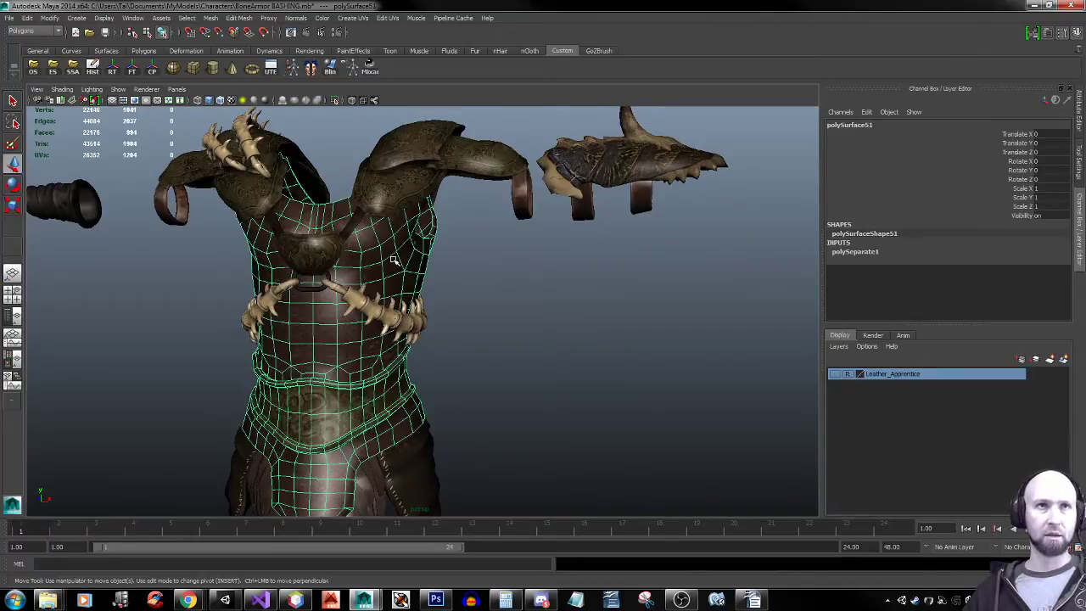
alt+drag(396, 261, 478, 266)
alt+right_drag(478, 267, 310, 250)
alt+drag(311, 249, 490, 292)
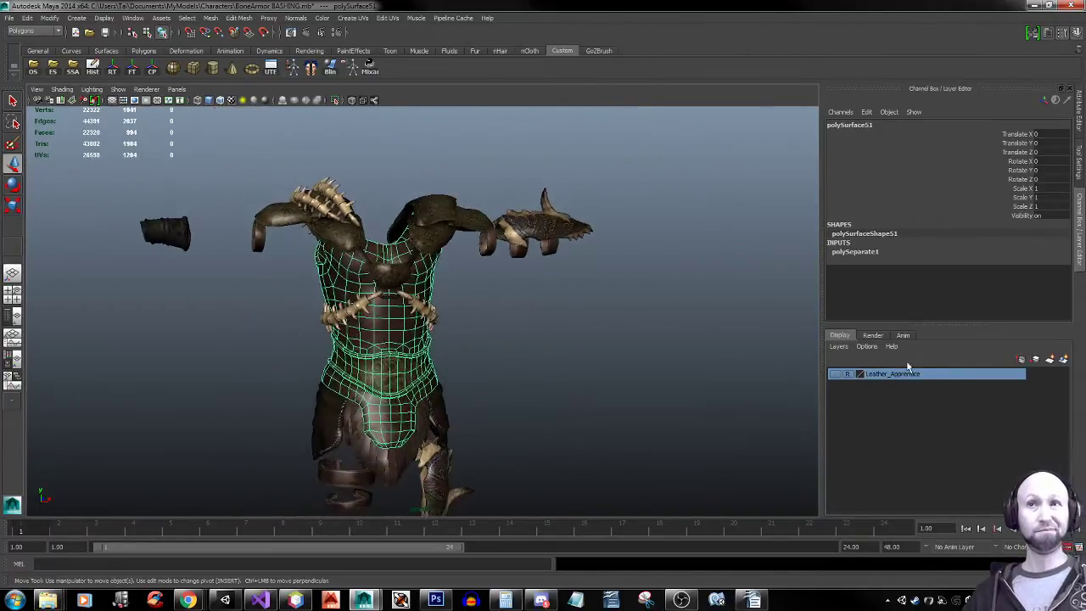
alt+drag(604, 288, 636, 311)
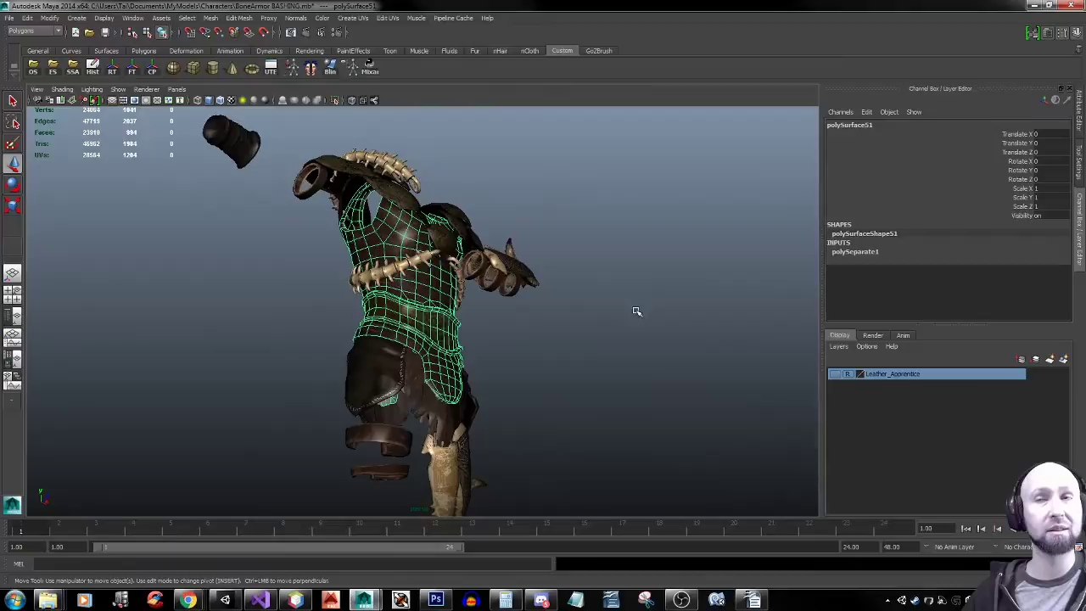
click(838, 374)
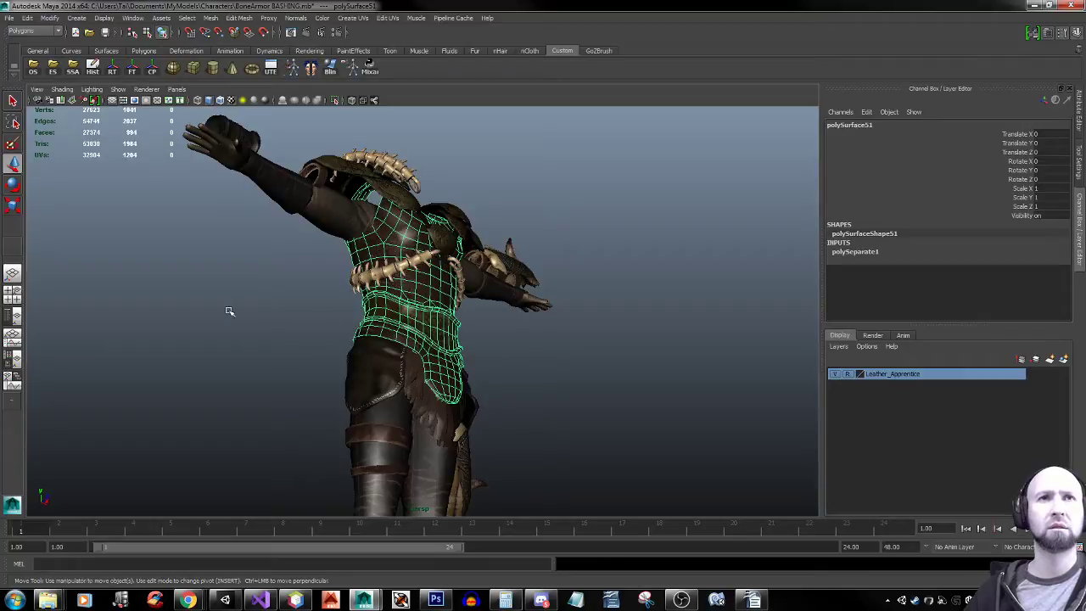
Inspect the torso armor and hip plate from the side with X-Ray shading turned on
alt+right_drag(230, 312, 572, 325)
alt+drag(540, 330, 516, 342)
alt+right_drag(625, 388, 382, 399)
alt+drag(382, 398, 475, 382)
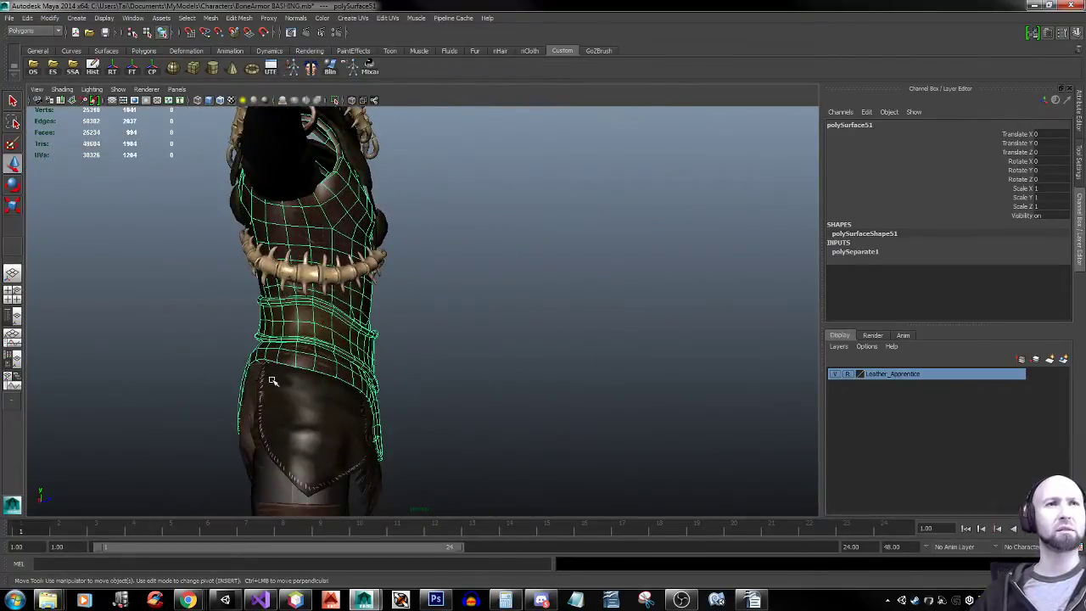
alt+middle_drag(272, 381, 341, 359)
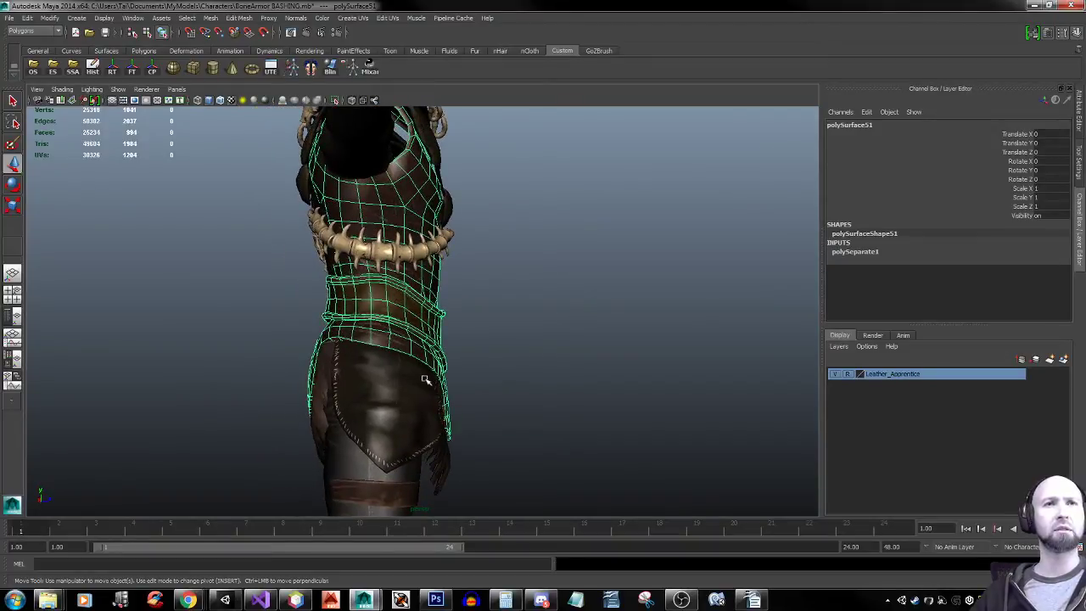
click(353, 100)
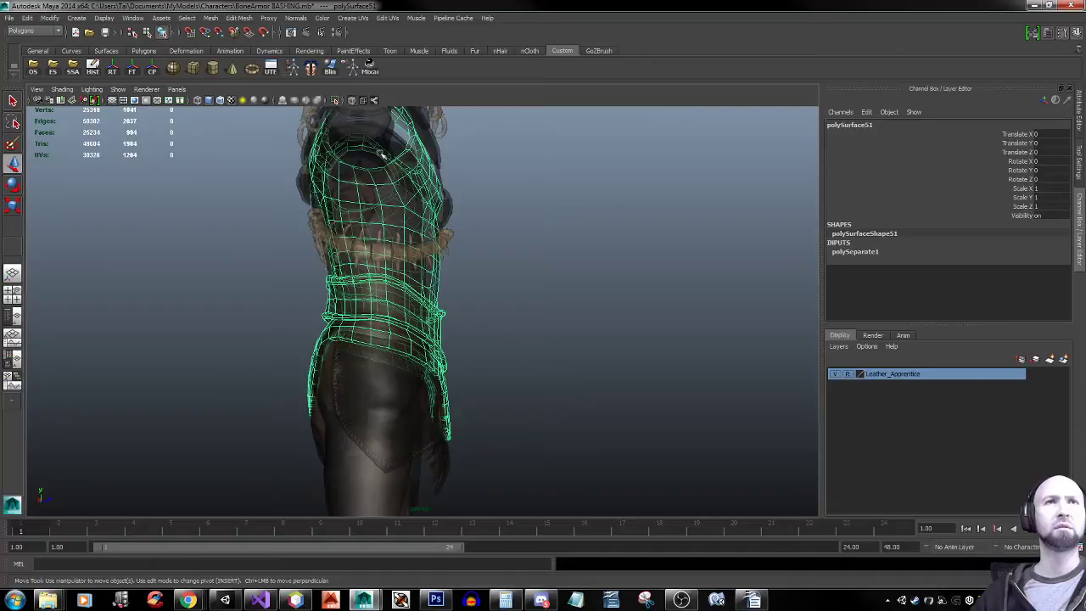
Turn off X-Ray shading and view the torso armor against the whole outfit
alt+drag(515, 299, 509, 297)
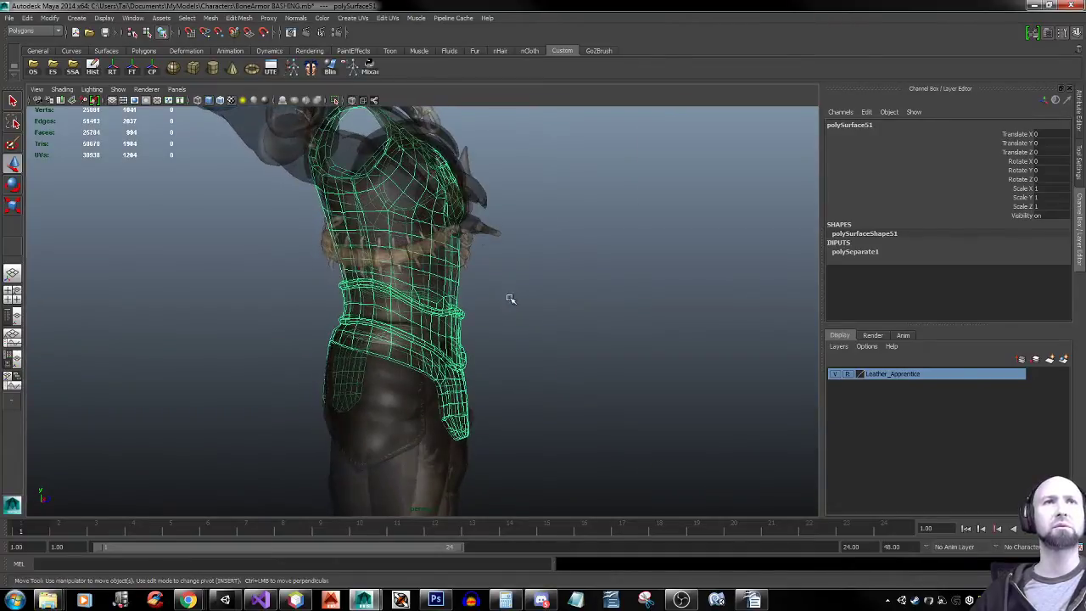
click(353, 100)
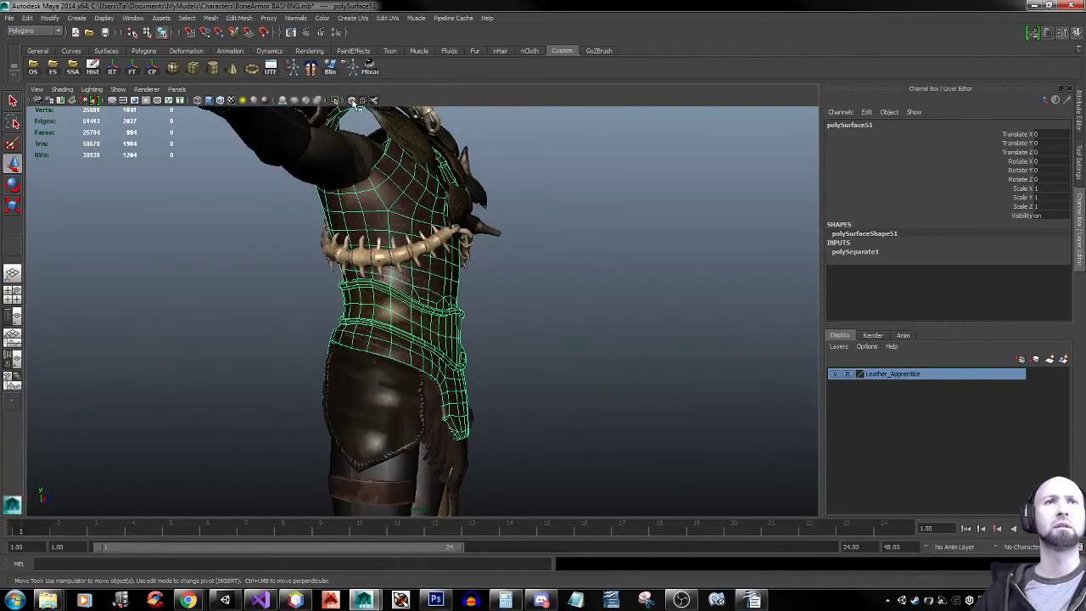
alt+drag(555, 325, 544, 133)
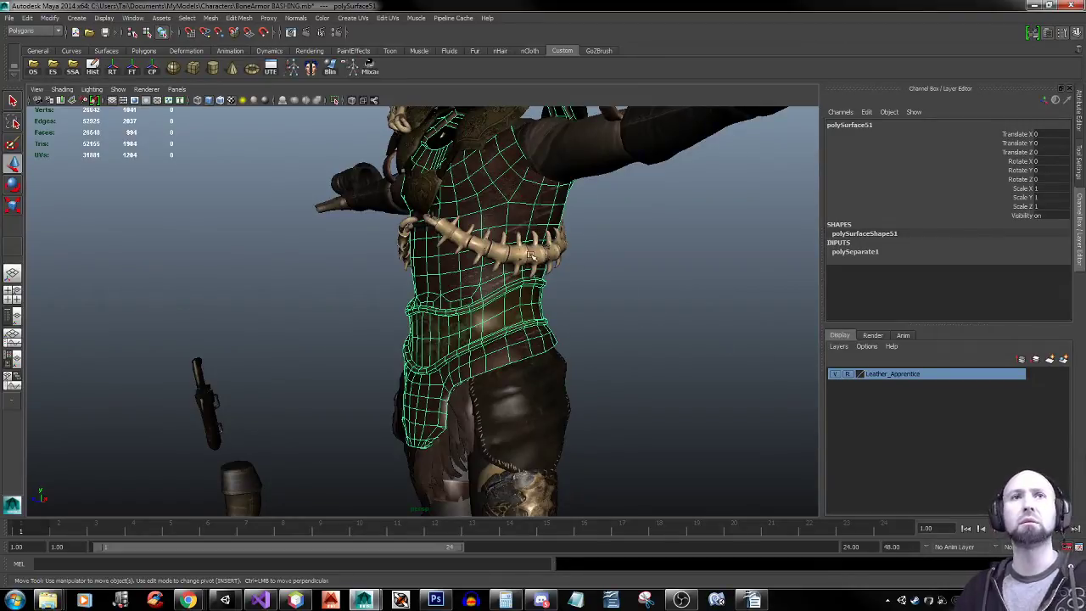
alt+right_drag(617, 319, 416, 298)
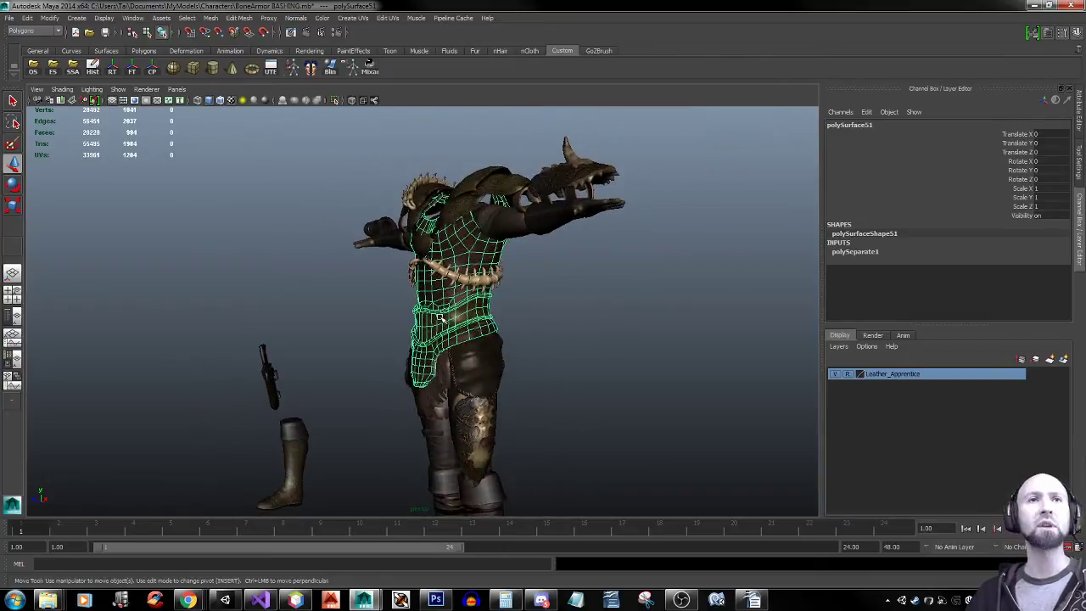
Duplicate the torso armor, move the copy aside to Translate X about -285, and reselect the original
key(ctrl+d)
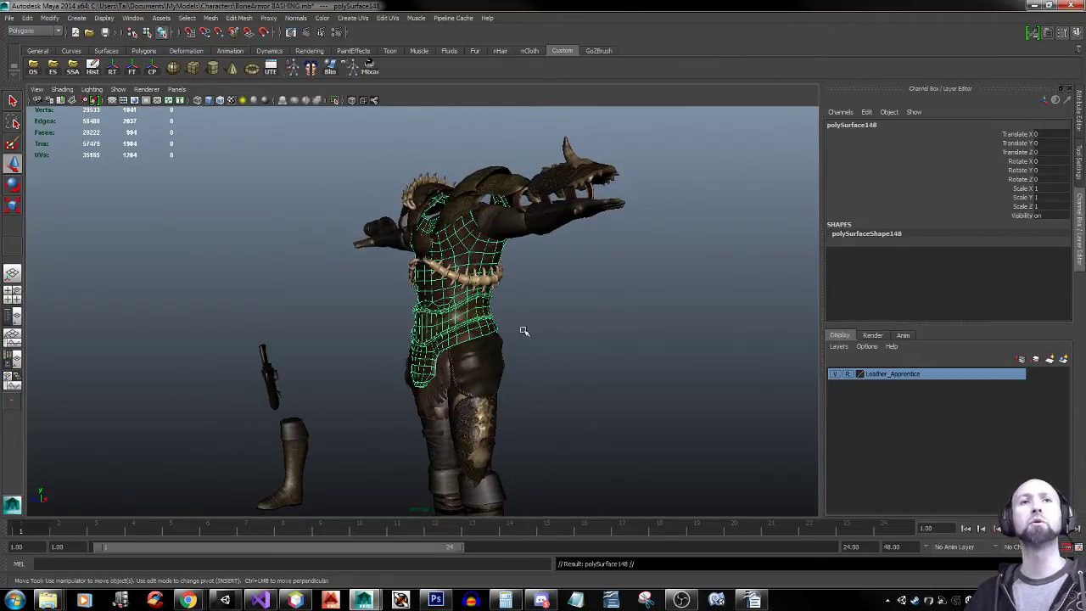
alt+right_drag(514, 330, 308, 323)
drag(457, 443, 310, 405)
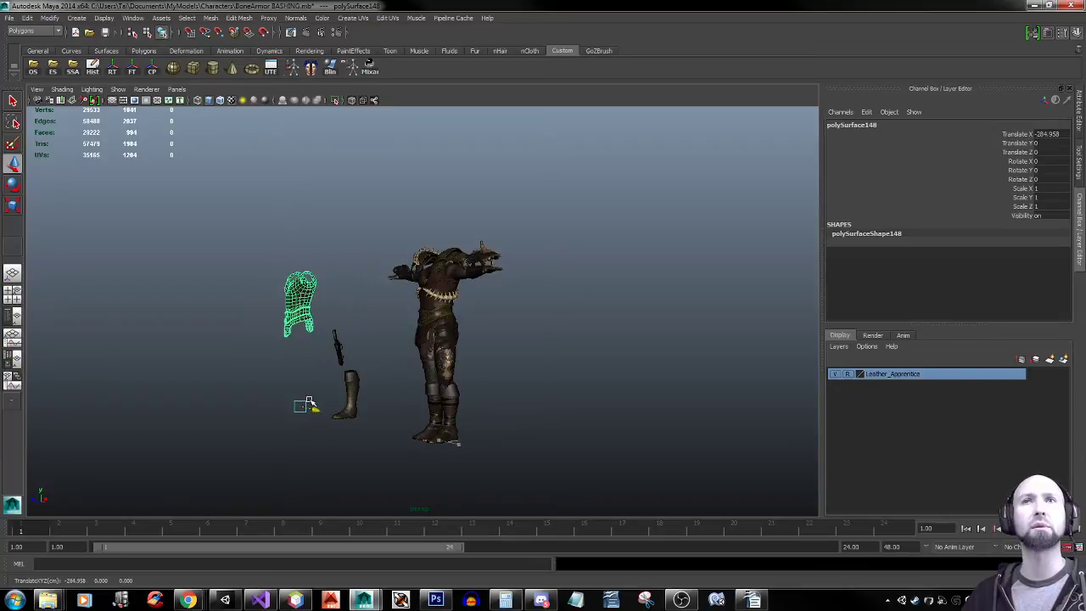
click(428, 305)
Try lowering the original torso armor to Translate Y about -6.46 and compare its waist with the hip pieces
scroll(504, 325, up, 5)
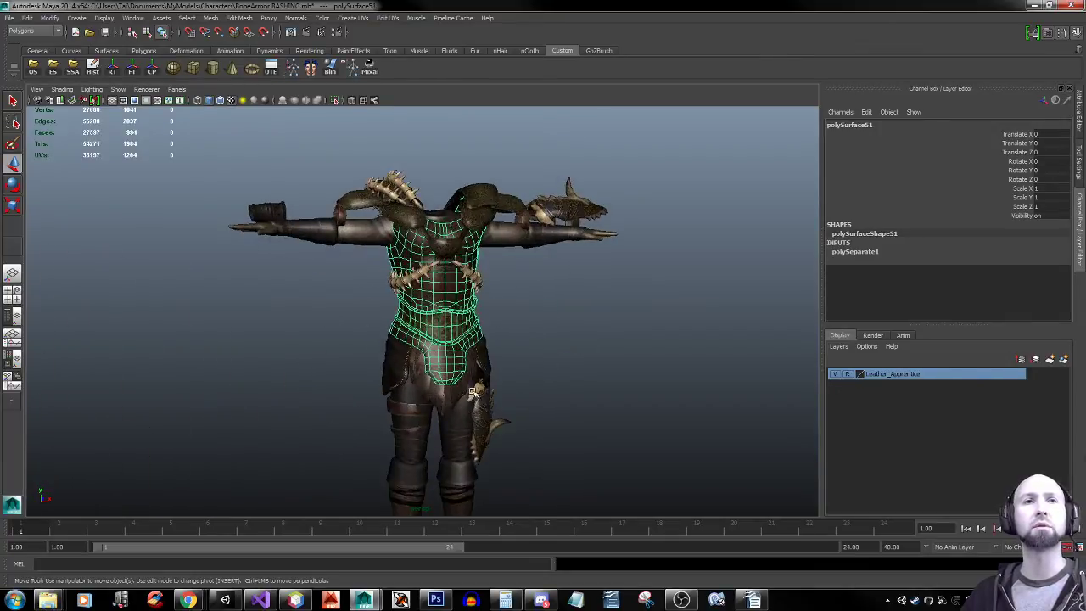
scroll(543, 354, down, 5)
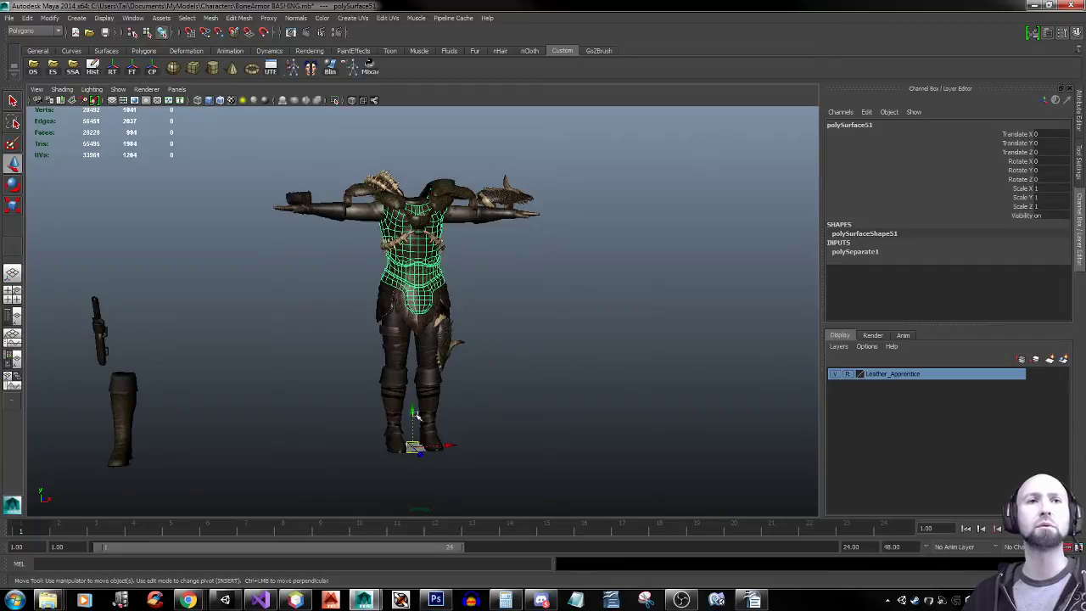
mouse_move(416, 415)
mouse_down()
mouse_move(412, 448)
mouse_move(413, 379)
mouse_move(412, 441)
mouse_move(414, 422)
mouse_up()
alt+right_drag(226, 286, 481, 273)
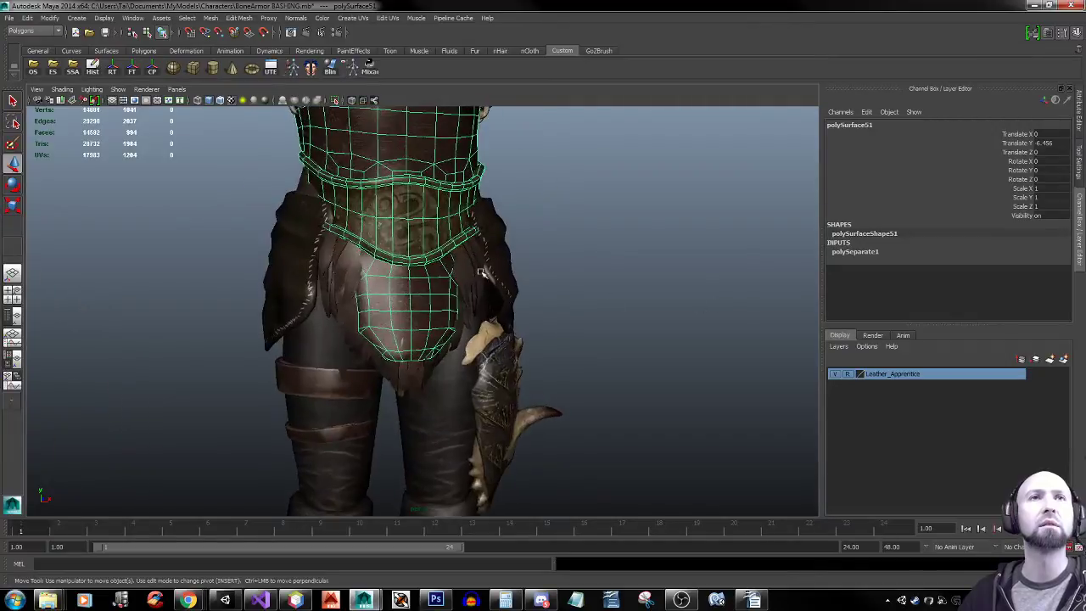
Select the face loop along the torso armor's upper waist trim, turning soft selection off for the picking
right_drag(417, 178, 416, 197)
click(416, 181)
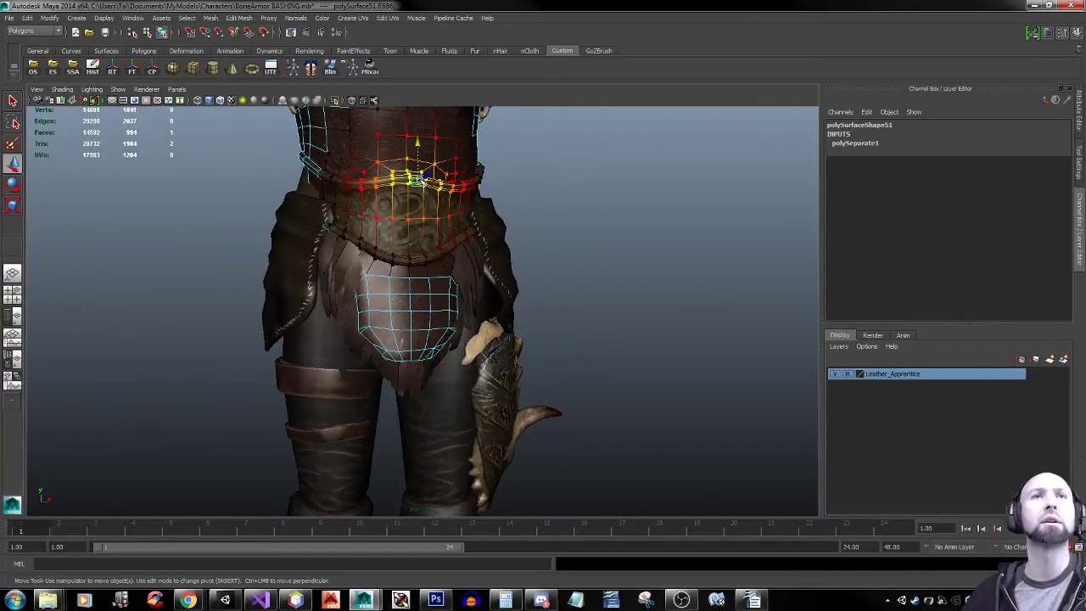
key(b)
key(q)
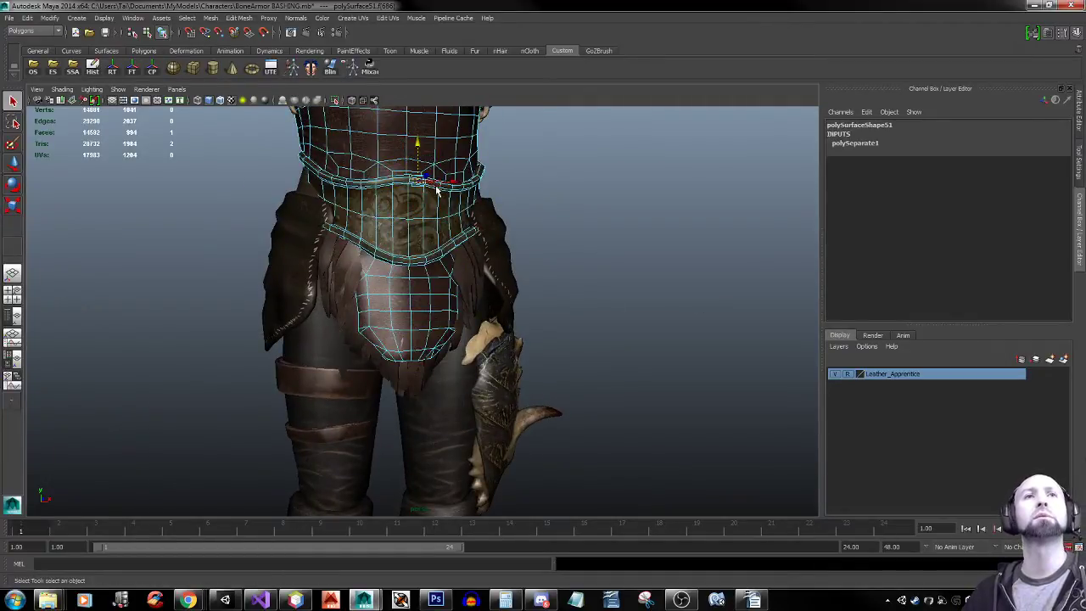
shift+double_click(433, 188)
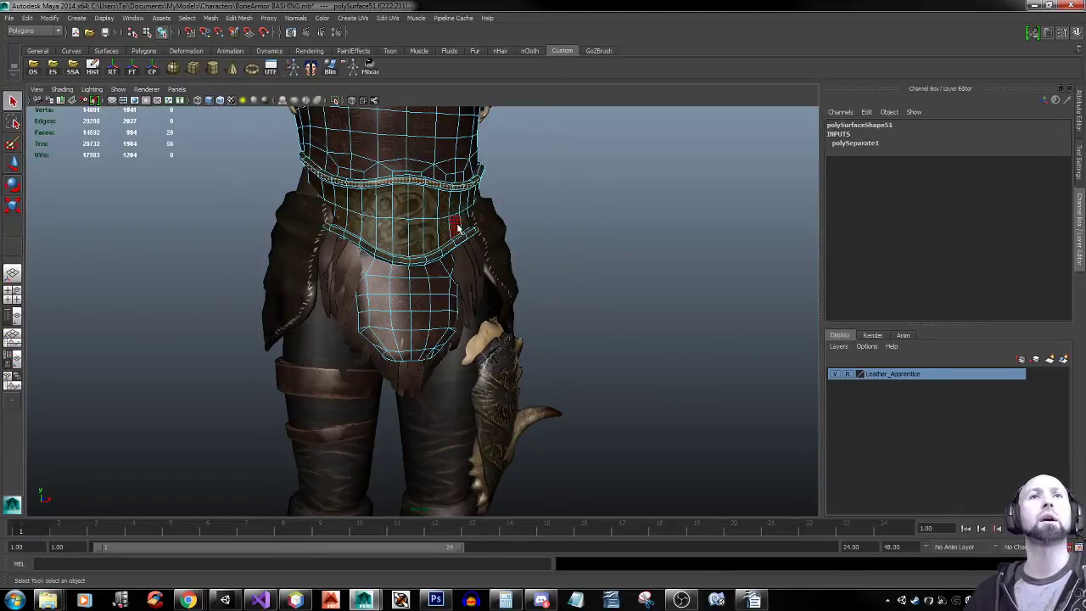
key(b)
key(b)
Inspect the lowered torso armor's fit around the right hip and belt, and return it to object selection
drag(443, 214, 383, 214)
alt+drag(299, 224, 462, 234)
alt+middle_drag(224, 209, 331, 244)
alt+right_drag(341, 214, 426, 218)
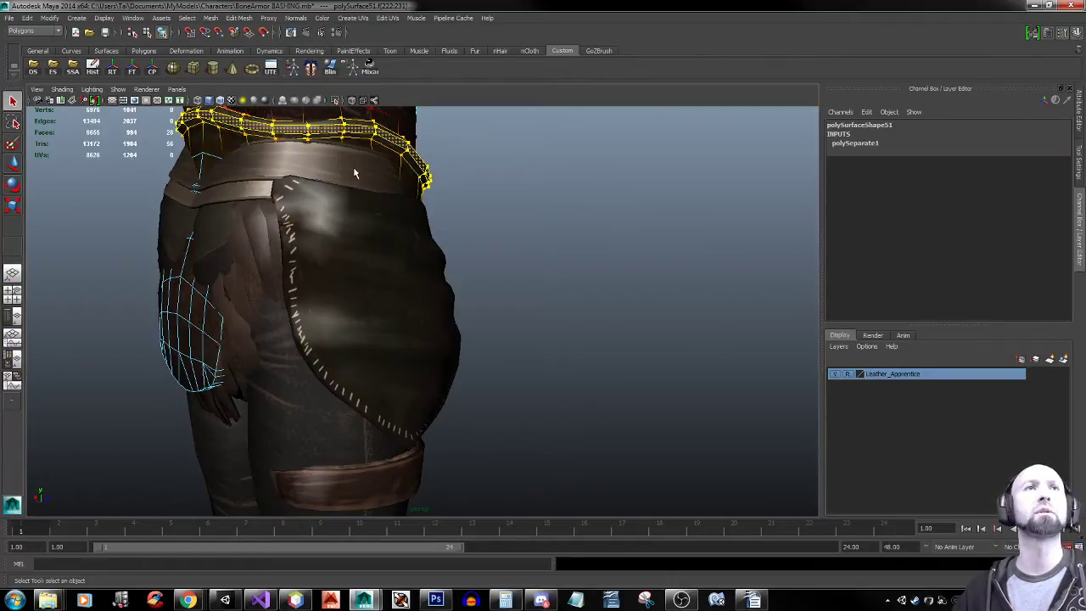
alt+middle_drag(354, 168, 487, 224)
right_drag(438, 220, 486, 209)
click(479, 219)
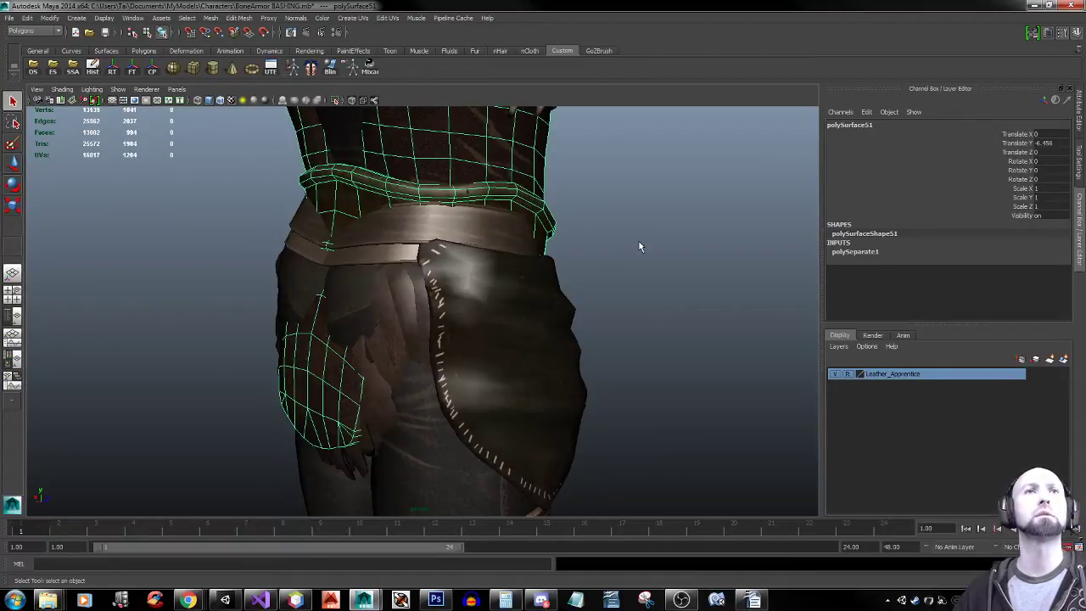
alt+drag(641, 247, 650, 268)
alt+right_drag(650, 269, 293, 259)
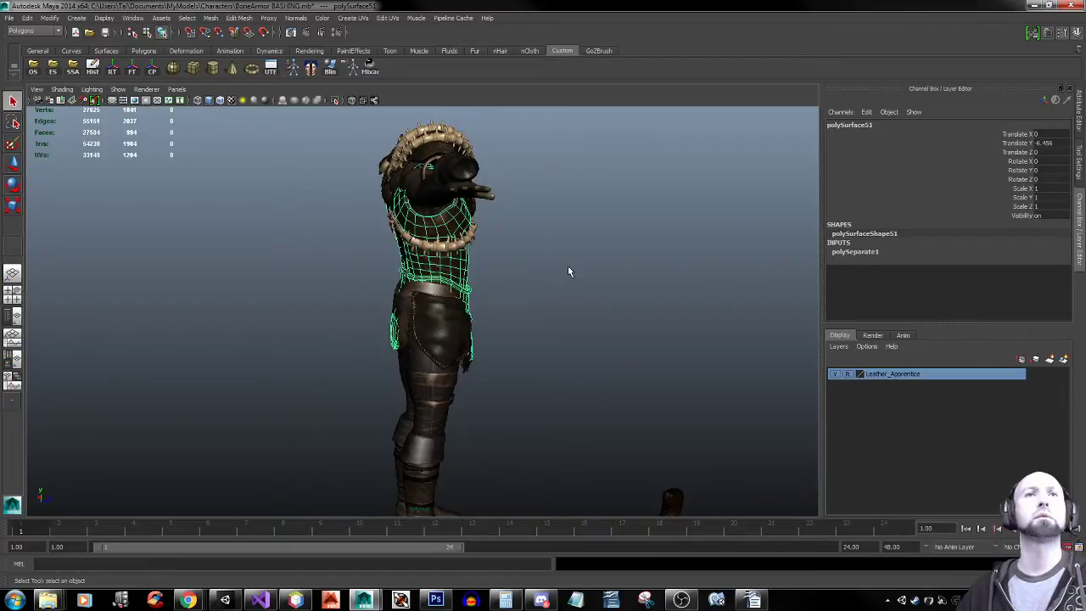
Undo the trim face selections and the downward move of the torso armor
key(z)
key(z)
key(z)
key(z)
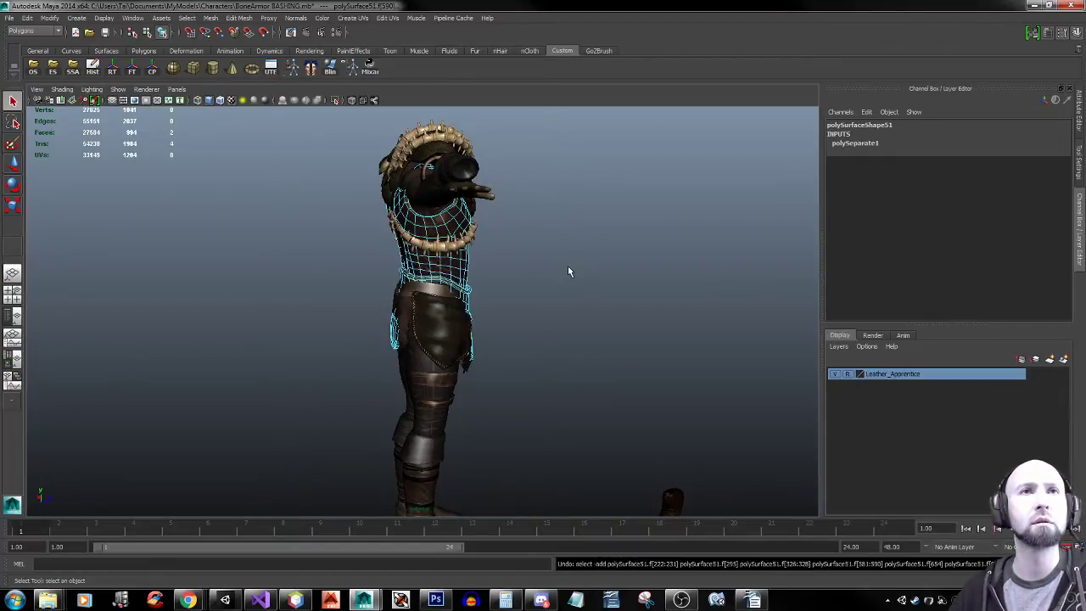
key(z)
key(z)
key(z)
key(z)
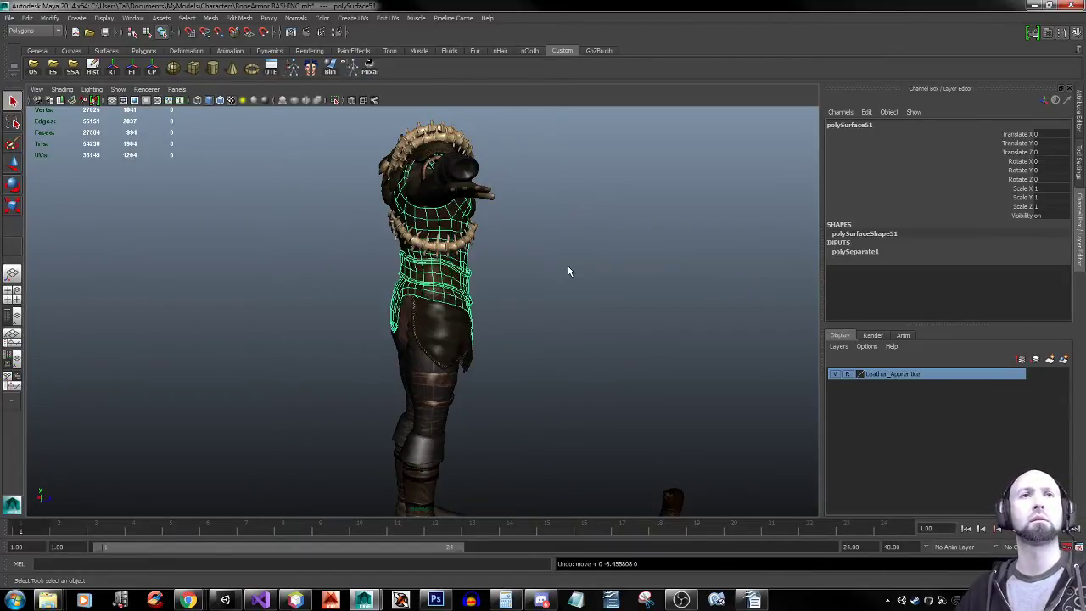
Check the torso armor's waist from the side and front, and isolate the armor in the view
alt+drag(569, 272, 519, 276)
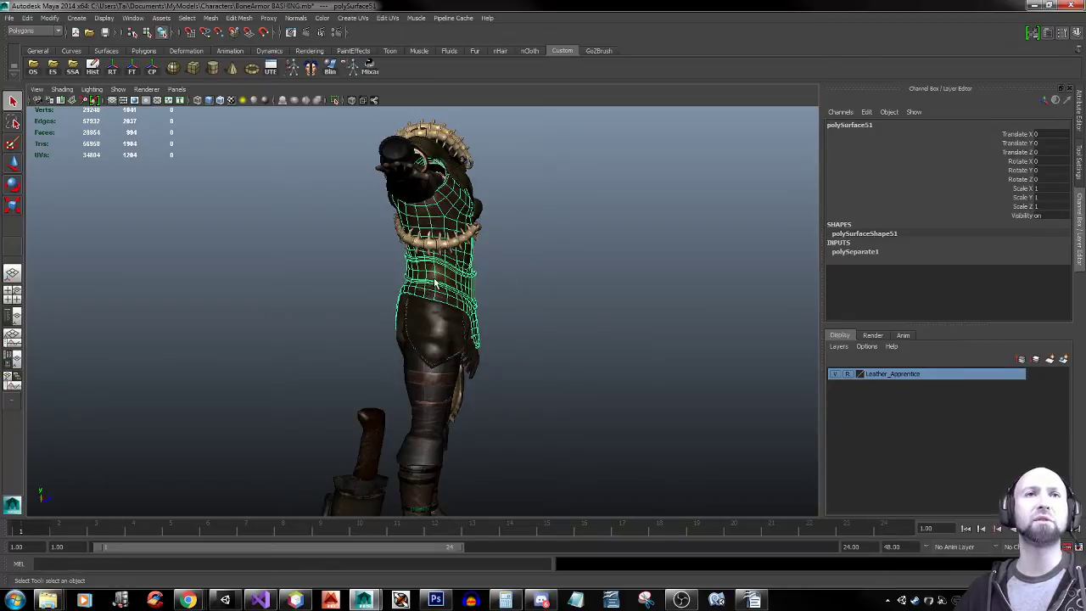
alt+drag(476, 325, 511, 284)
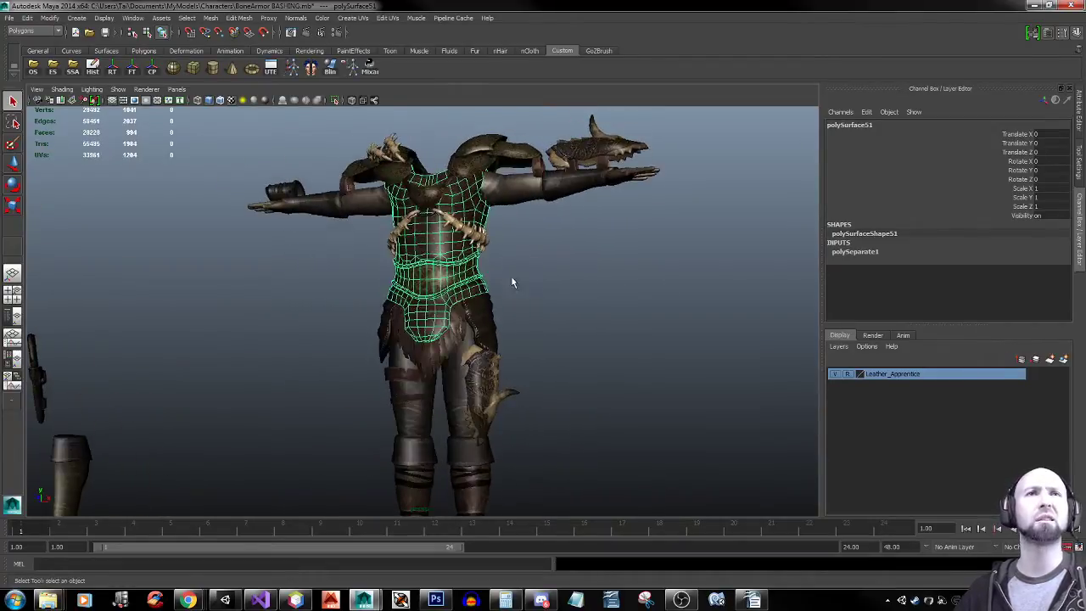
alt+right_drag(512, 283, 595, 295)
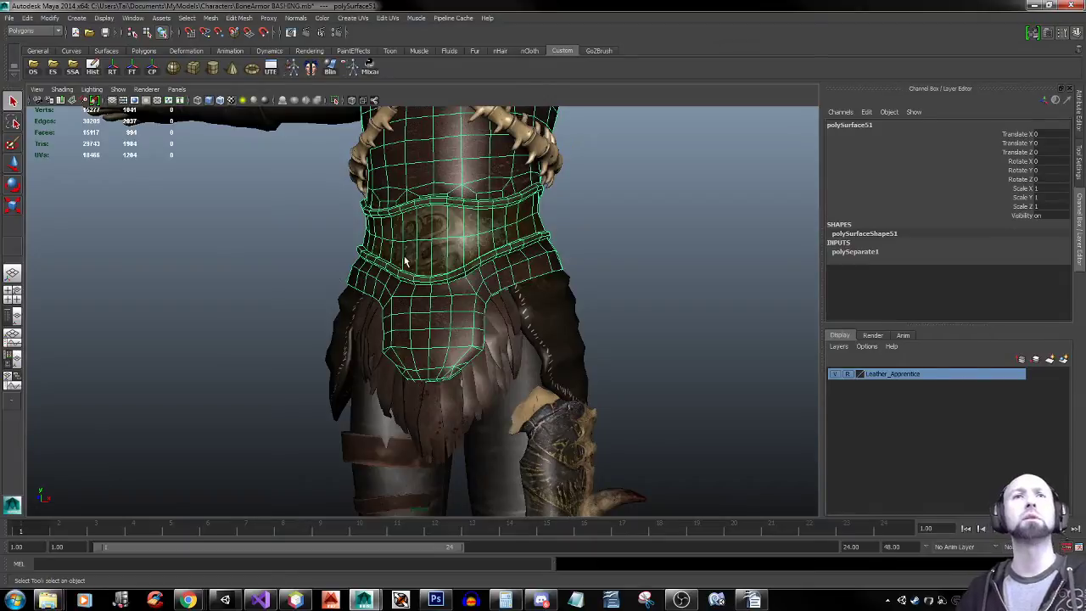
alt+drag(522, 212, 589, 230)
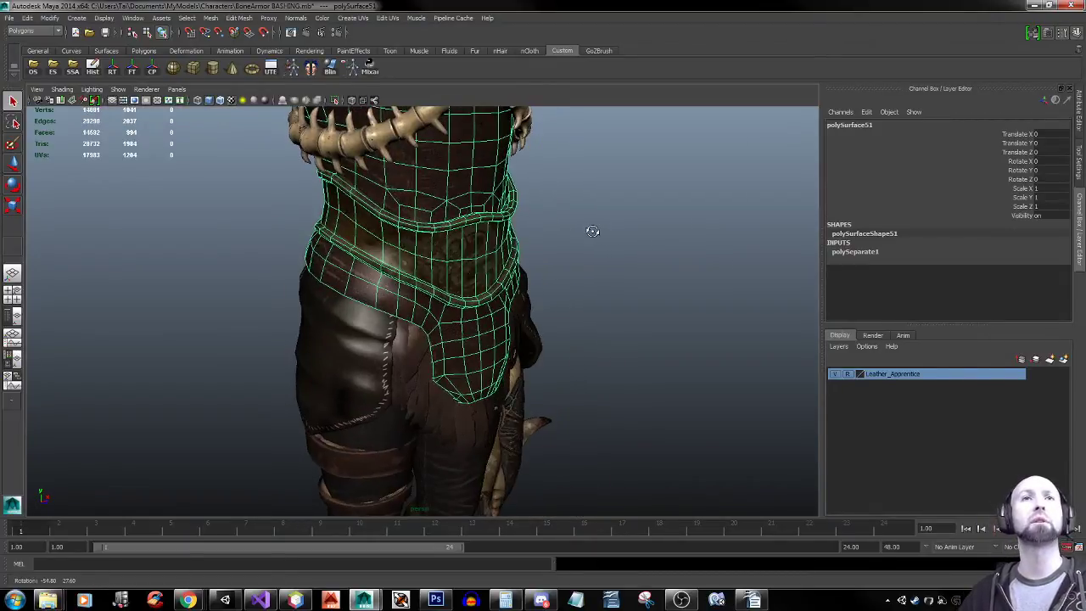
key(ctrl+1)
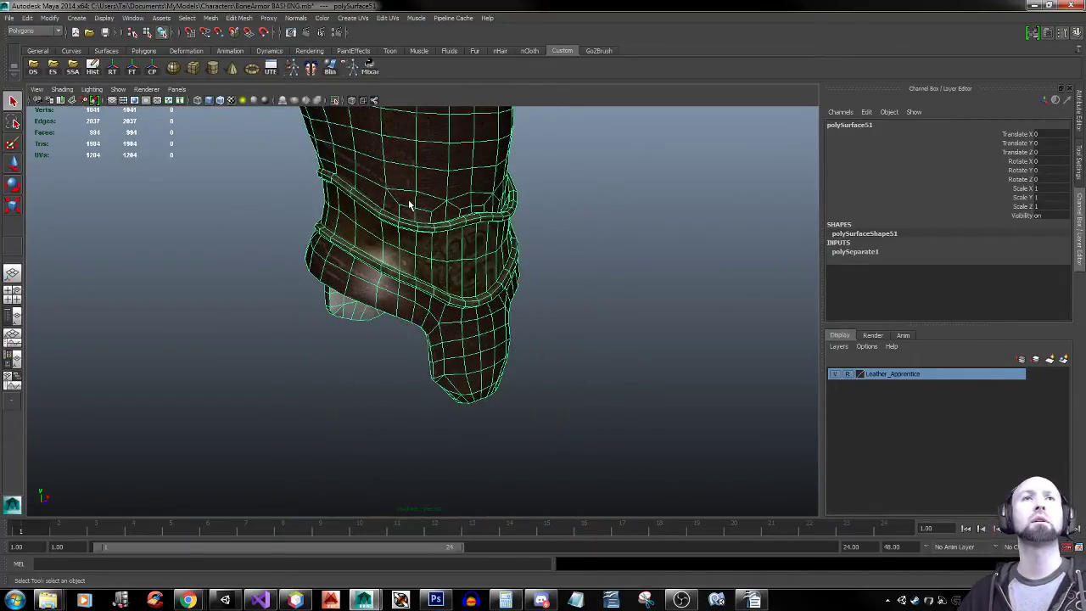
Examine the inside of the isolated torso armor in face mode by selecting an inner back face and its whole connected shell
right_drag(440, 189, 418, 219)
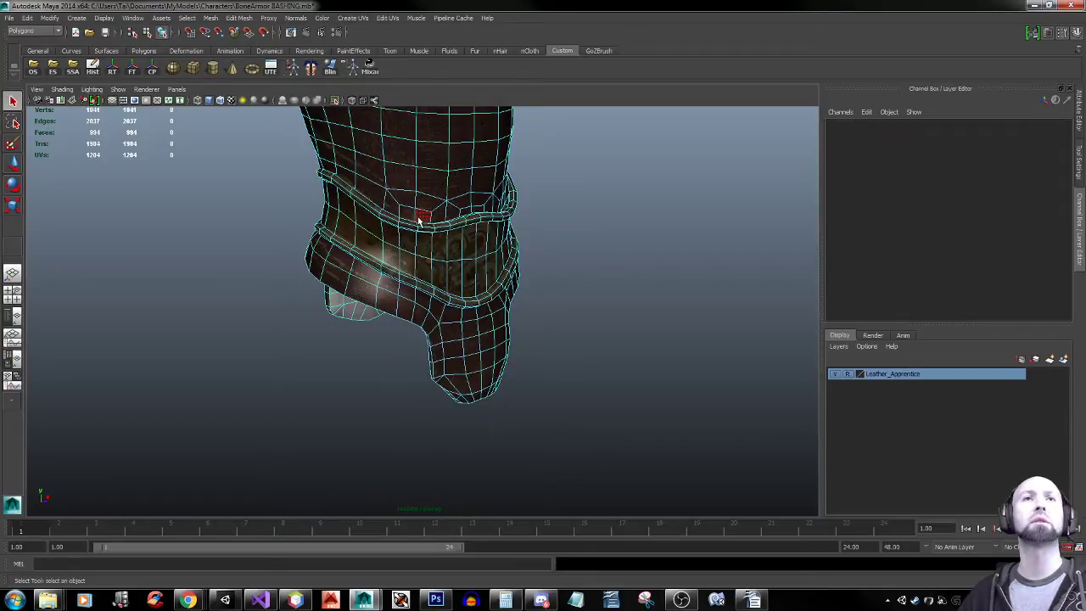
alt+drag(473, 136, 575, 303)
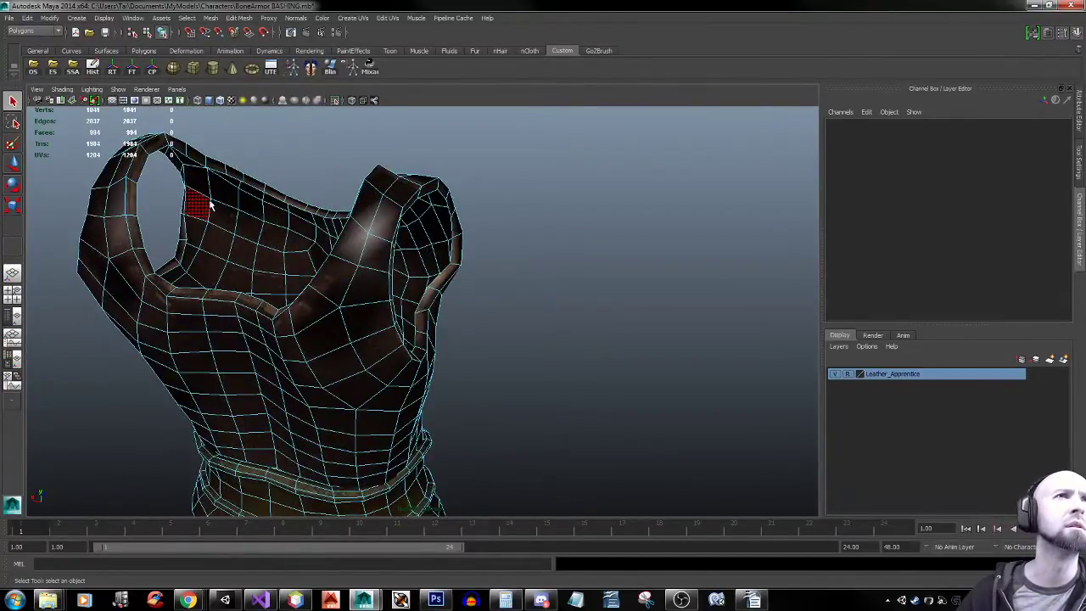
click(211, 204)
key(f)
alt+drag(201, 223, 67, 253)
alt+drag(347, 261, 260, 266)
alt+right_drag(259, 267, 177, 235)
double_click(544, 314)
key(f)
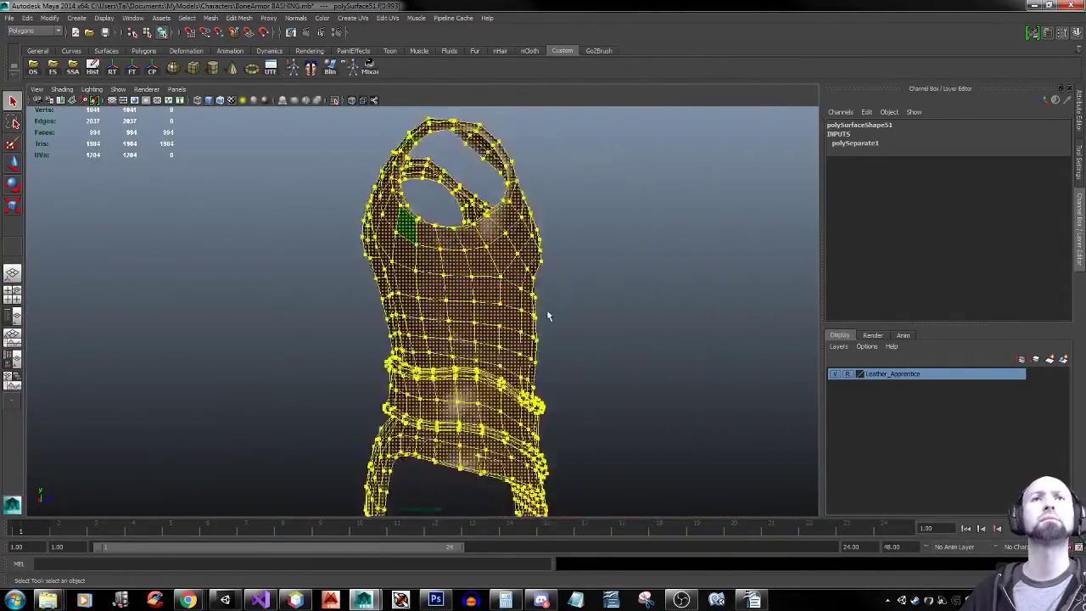
alt+drag(547, 317, 546, 298)
Clear the face selection, turn on Backface Culling, and reselect the torso armor as an object
key(F8)
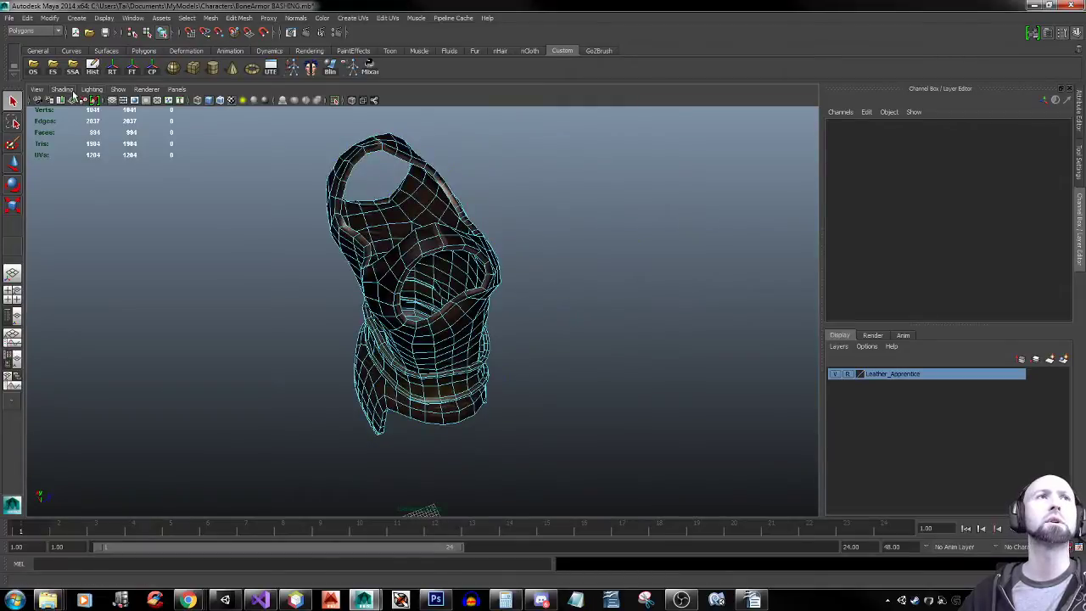
click(62, 89)
mouse_move(94, 89)
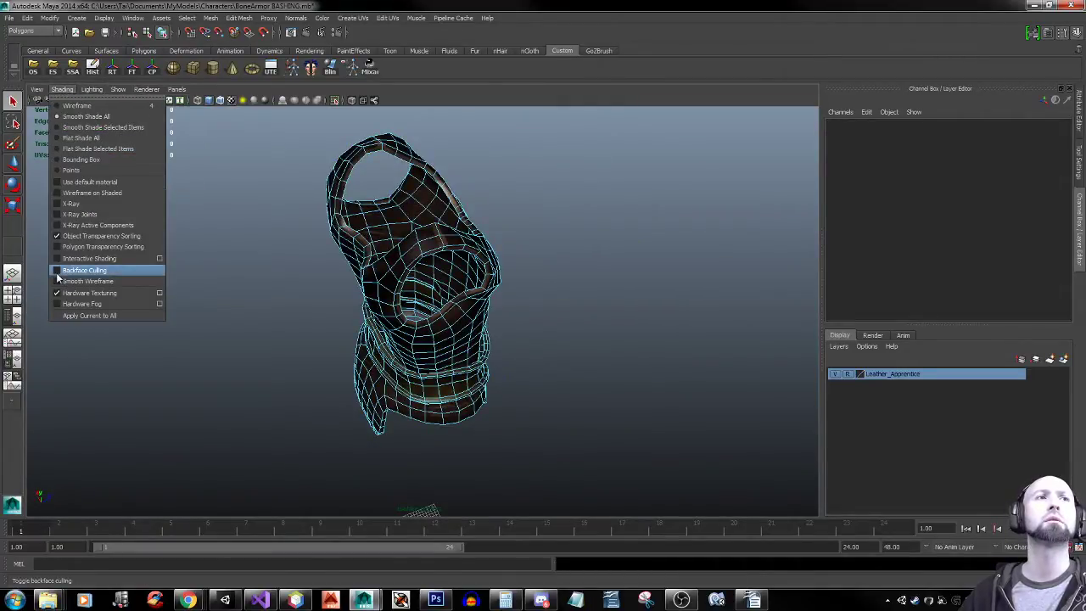
click(84, 270)
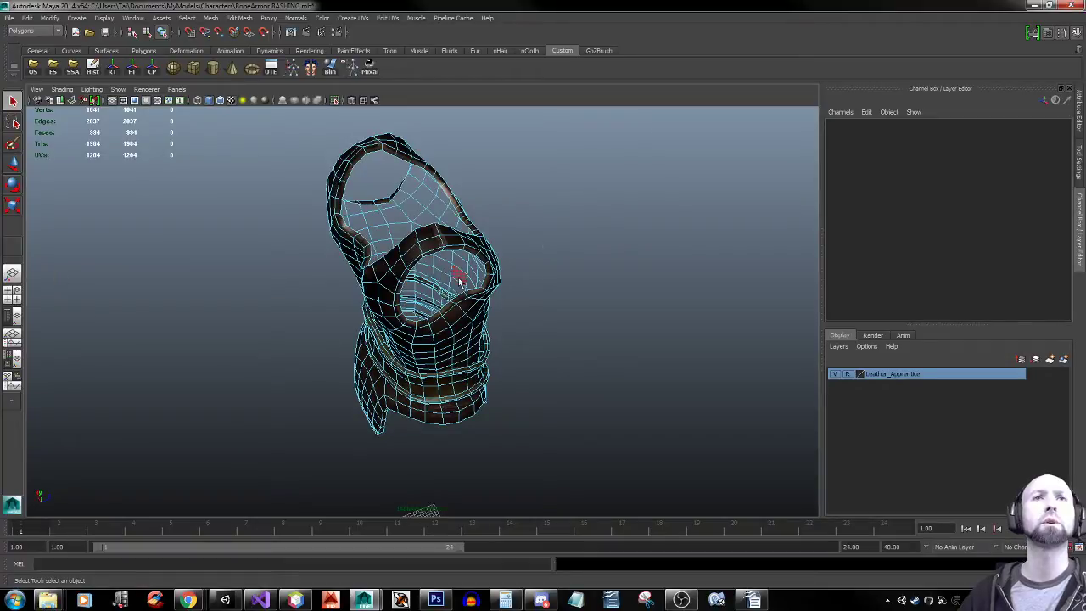
right_drag(458, 250, 492, 243)
click(492, 247)
Compare the torso armor from the front with the full outfit shown and isolated again
alt+drag(620, 310, 507, 262)
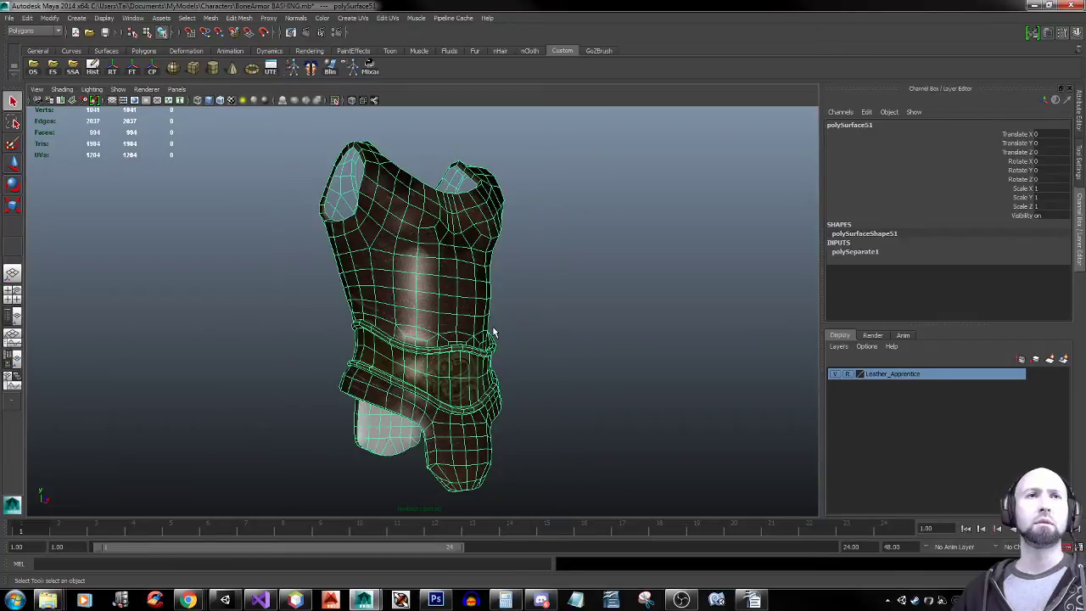
mouse_move(493, 332)
alt+mouse_down()
mouse_move(407, 337)
mouse_move(499, 340)
alt+mouse_up()
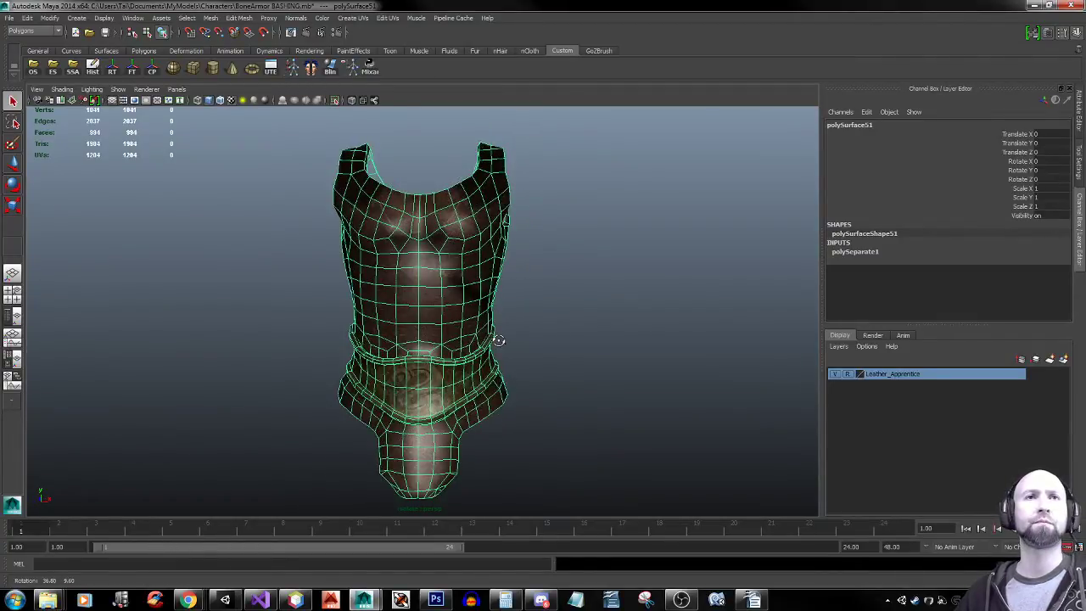
key(ctrl+1)
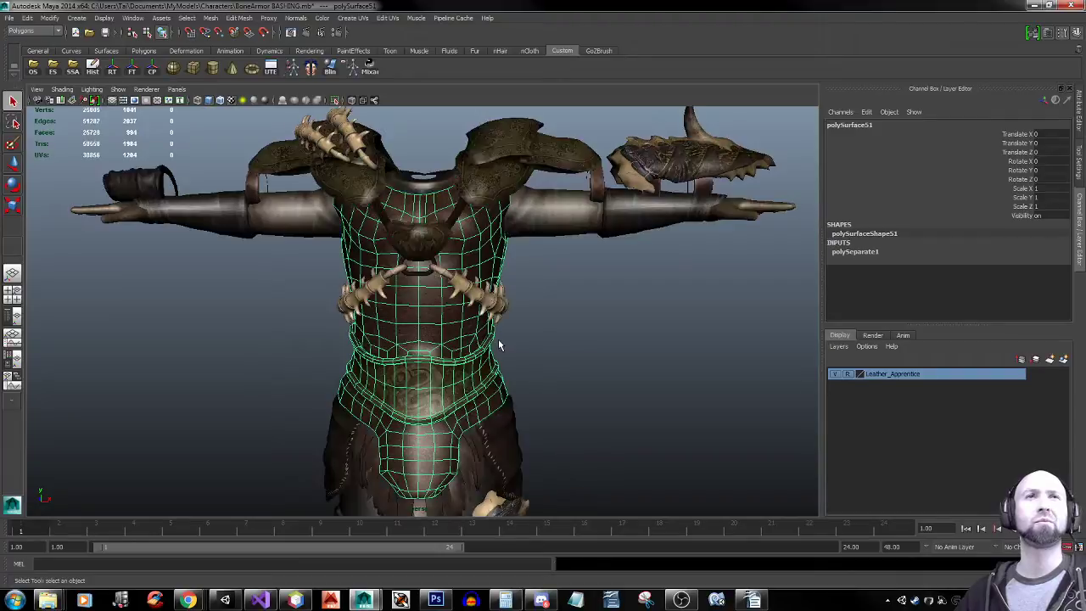
key(ctrl+1)
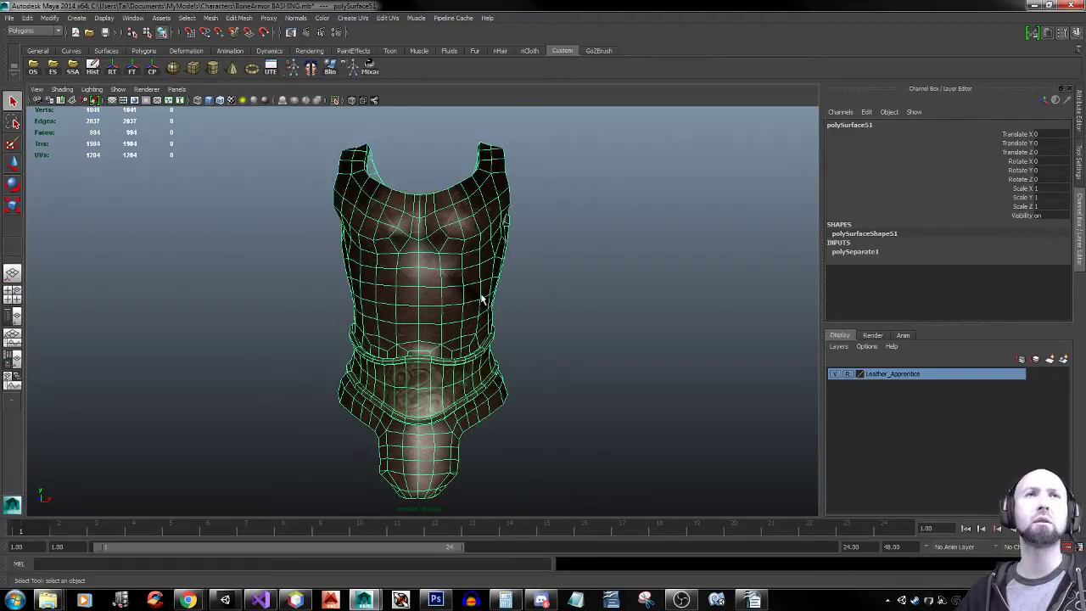
Select the torso armor's shoulder-strap top faces on both sides using X-axis reflection and a soft-selection falloff radius of 55.37
right_drag(489, 182, 490, 210)
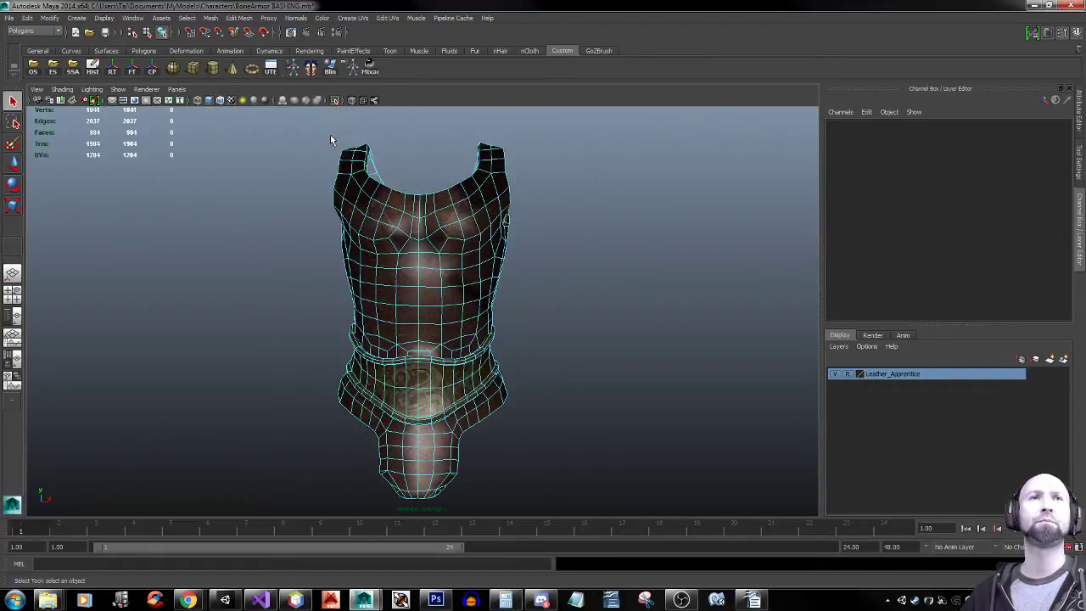
click(488, 155)
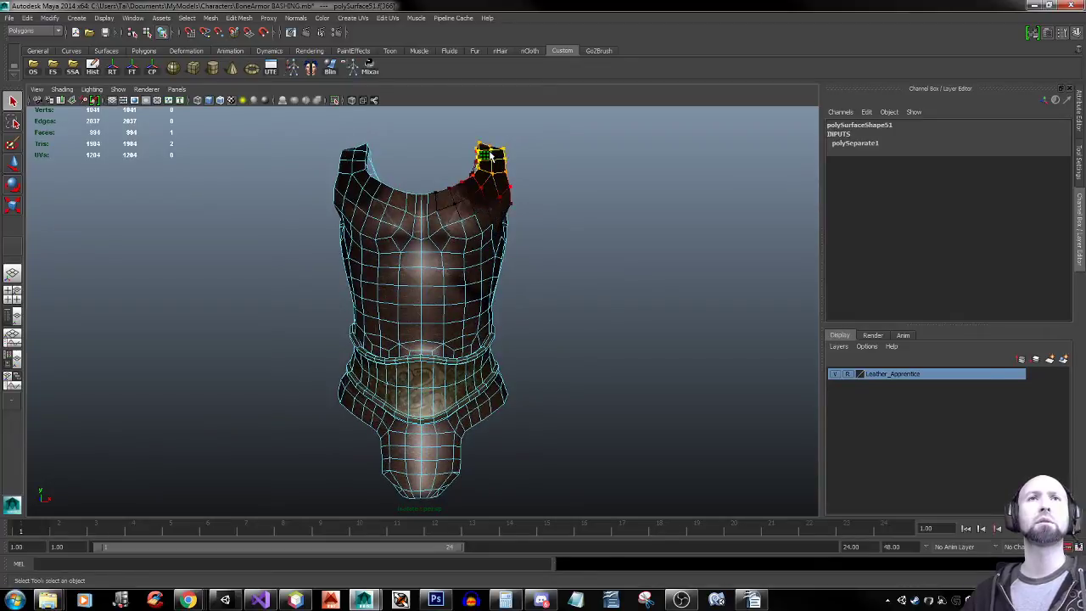
ctrl+shift+right_drag(494, 160, 495, 131)
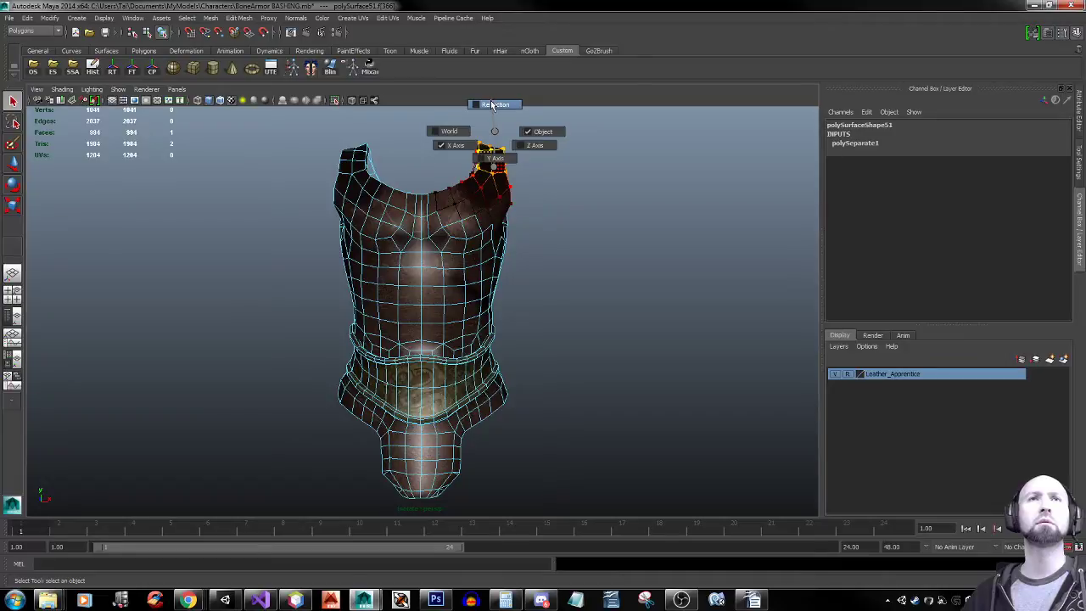
click(494, 104)
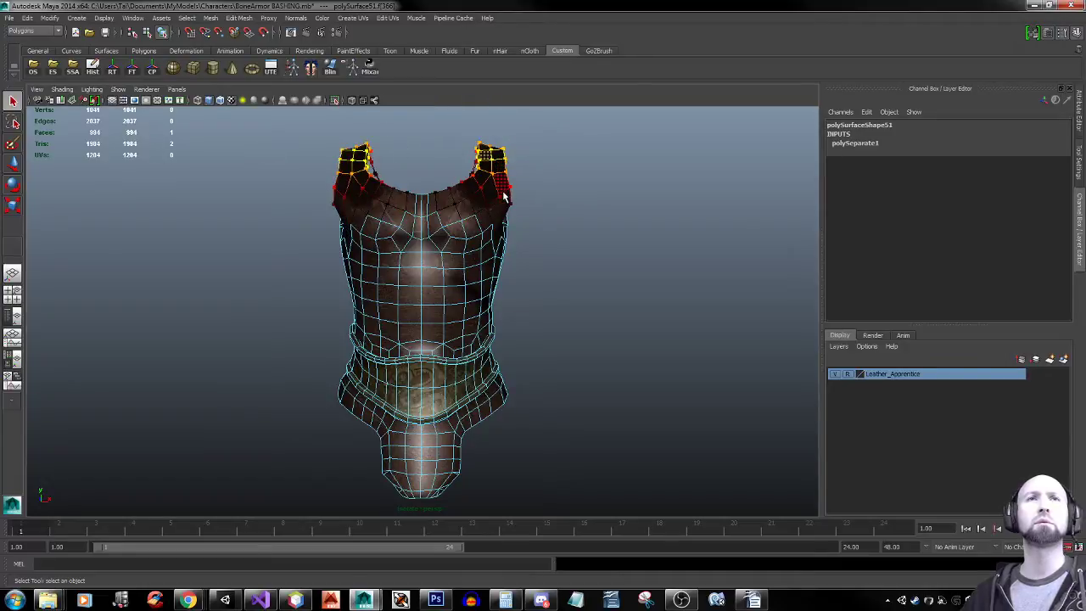
alt+drag(504, 197, 543, 255)
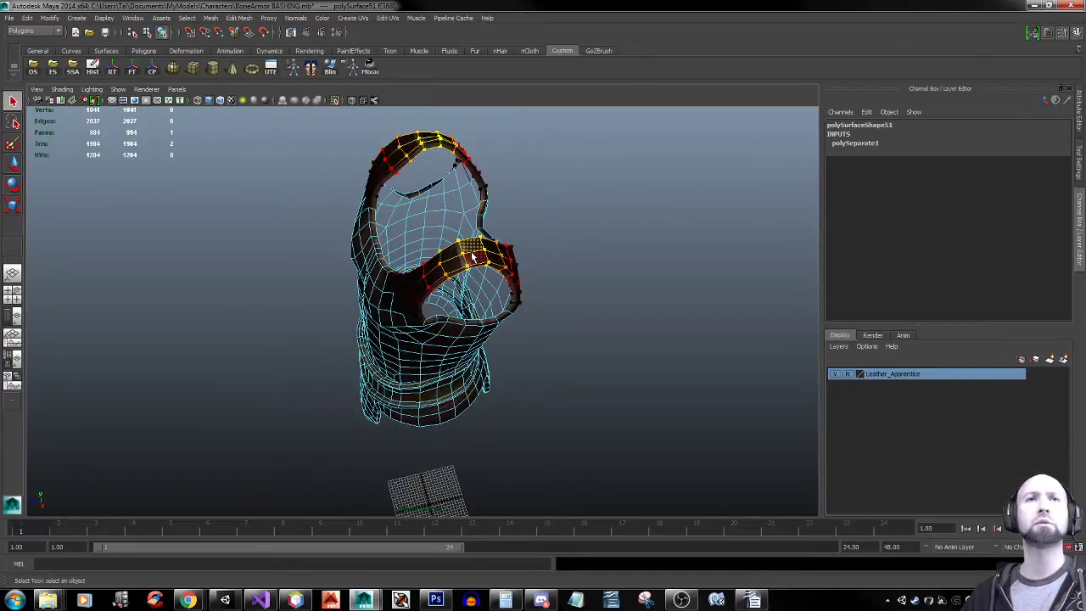
alt+drag(473, 257, 535, 313)
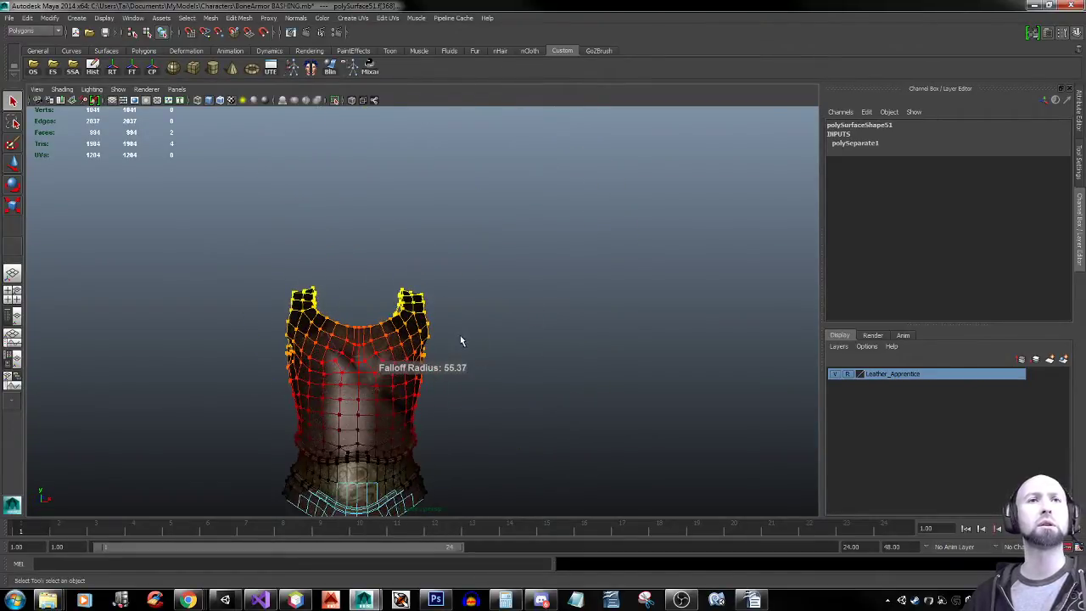
Show the full outfit and move the soft-selected shoulder straps vertically and front to back to fit the body
key(w)
key(shift+i)
alt+right_drag(515, 338, 422, 307)
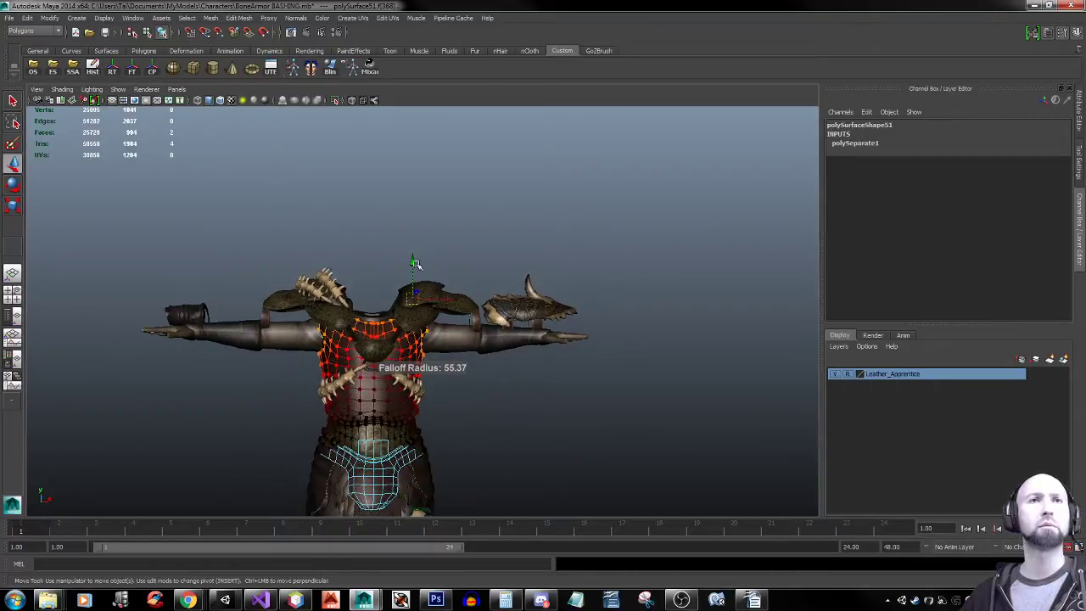
drag(415, 263, 413, 279)
alt+drag(293, 350, 374, 358)
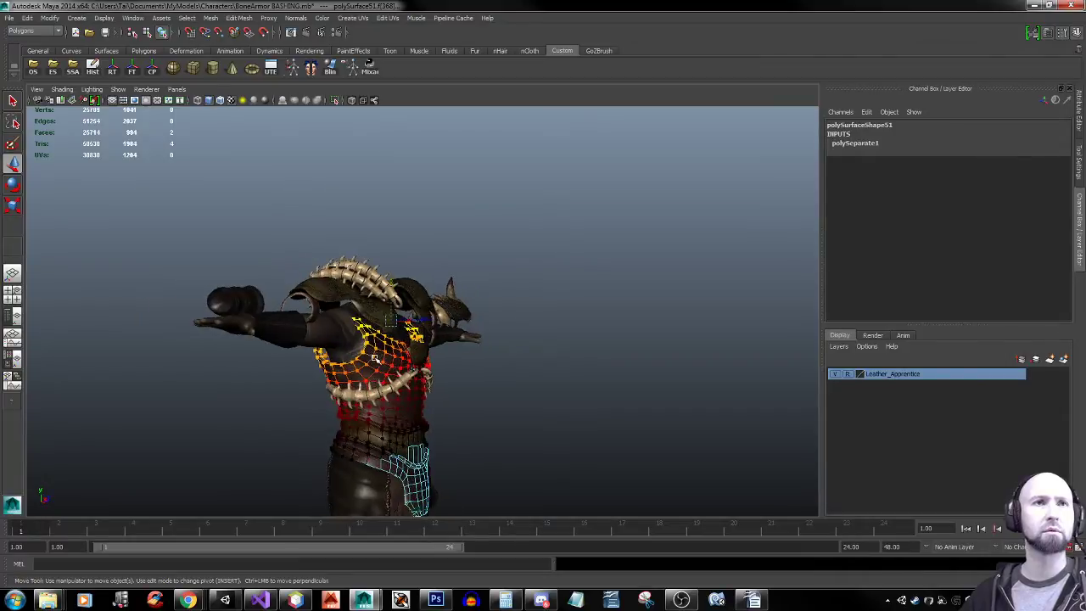
drag(390, 286, 390, 275)
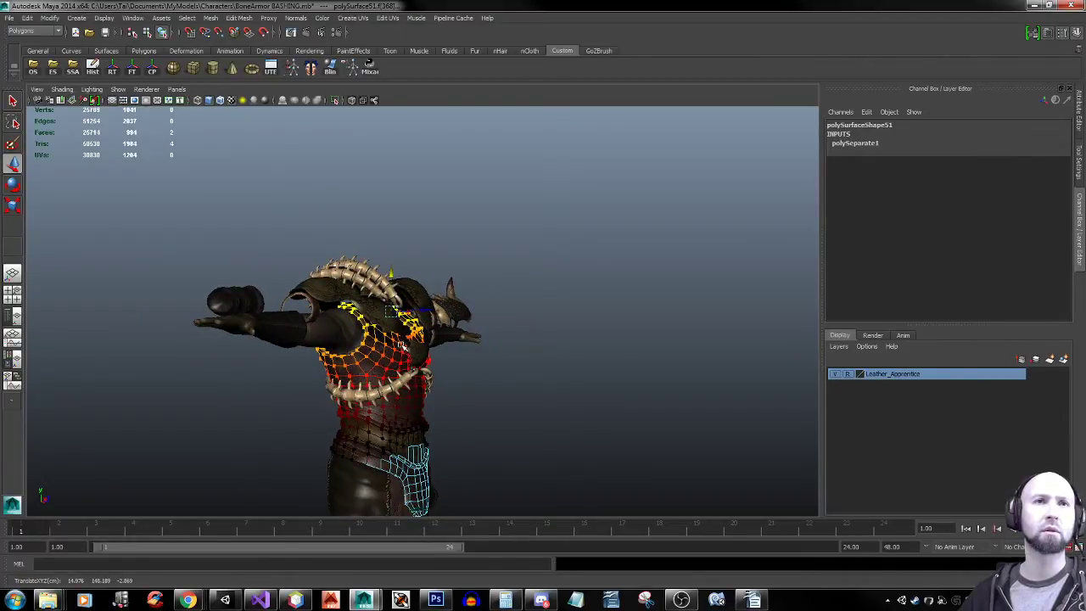
shift+click(403, 338)
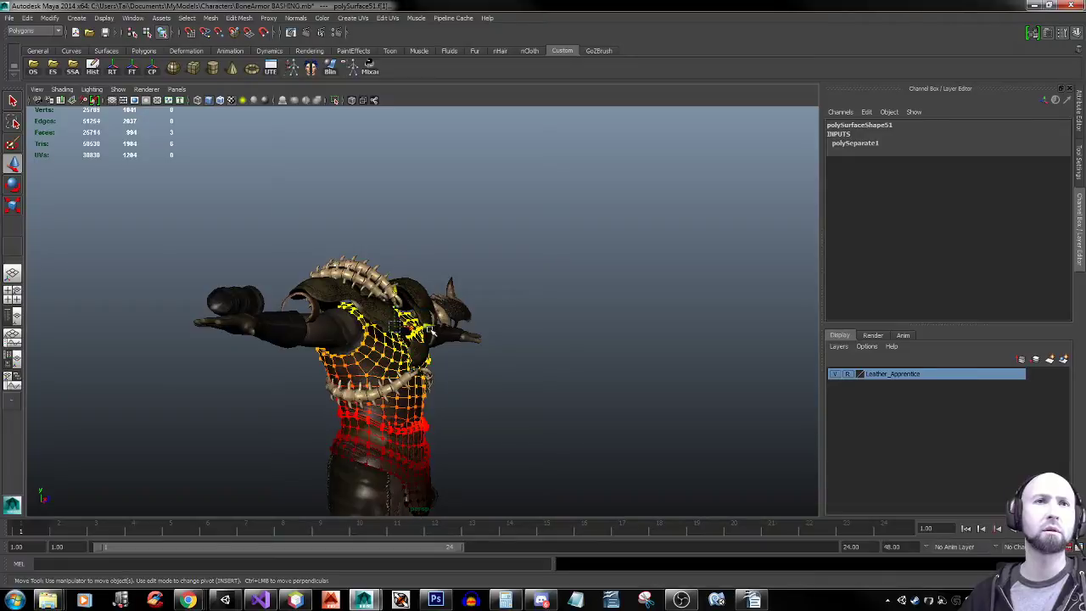
key(ctrl+z)
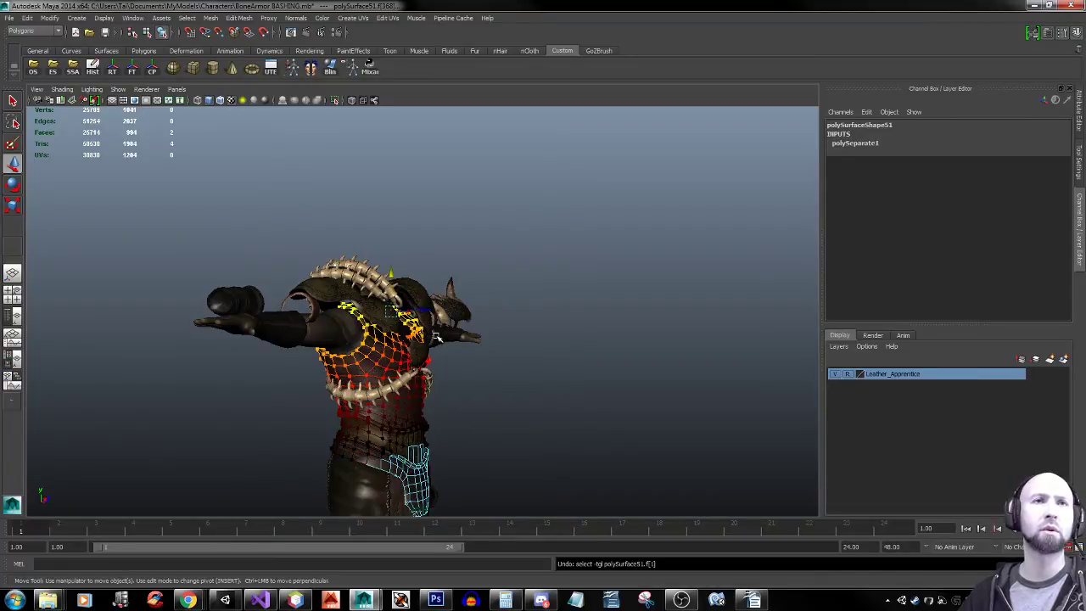
alt+drag(439, 339, 469, 315)
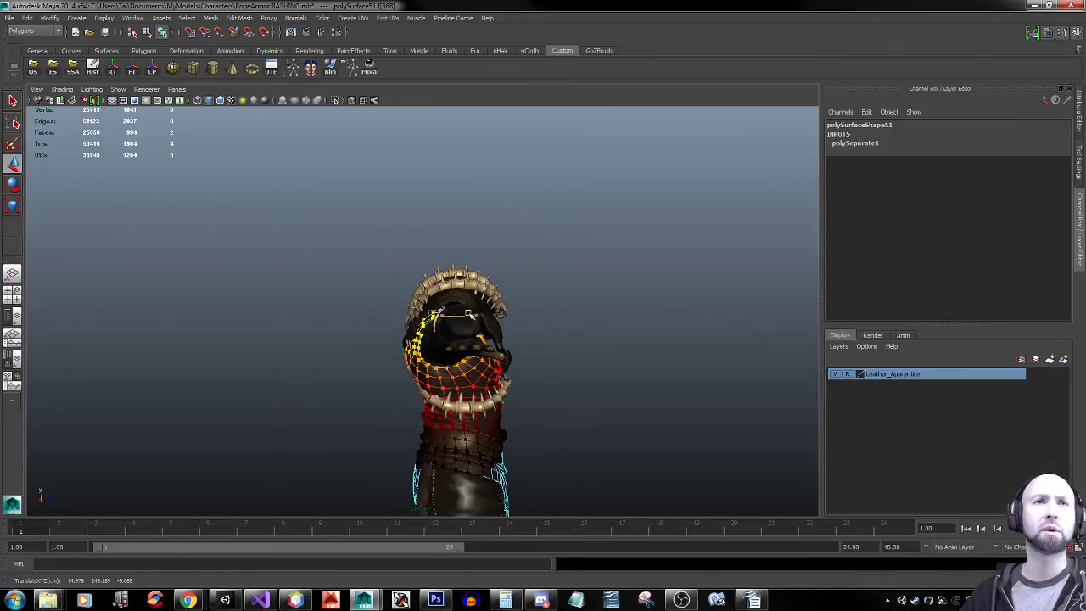
Scale the soft-selected shoulder straps slightly narrower front to back, check the fit, and return to object mode with the selection cleared
key(r)
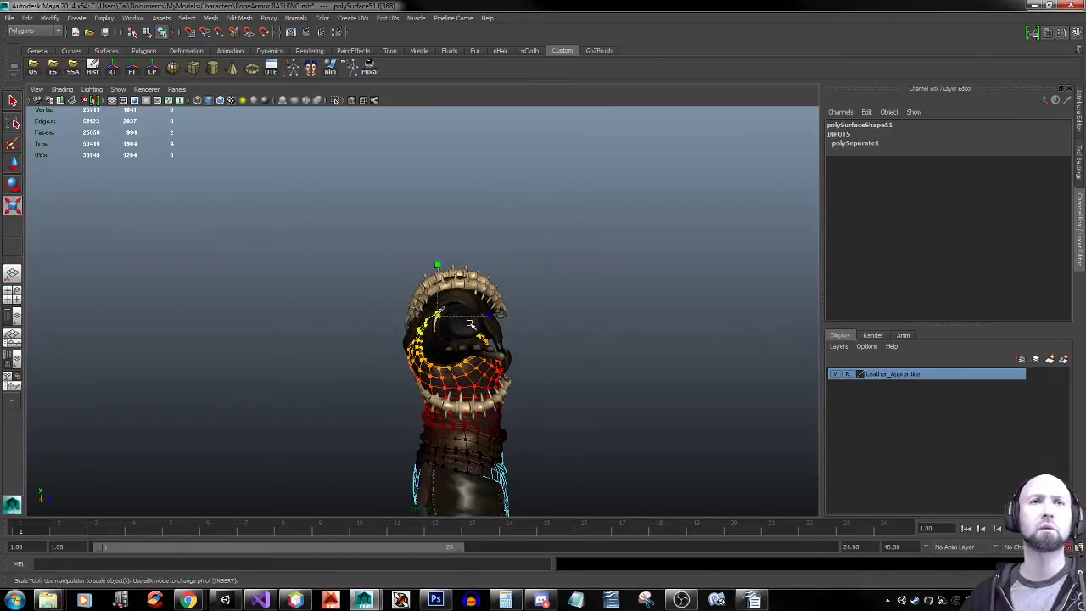
drag(488, 316, 482, 315)
alt+right_drag(392, 341, 585, 375)
alt+drag(586, 375, 491, 315)
alt+right_drag(491, 315, 416, 303)
alt+drag(417, 303, 393, 323)
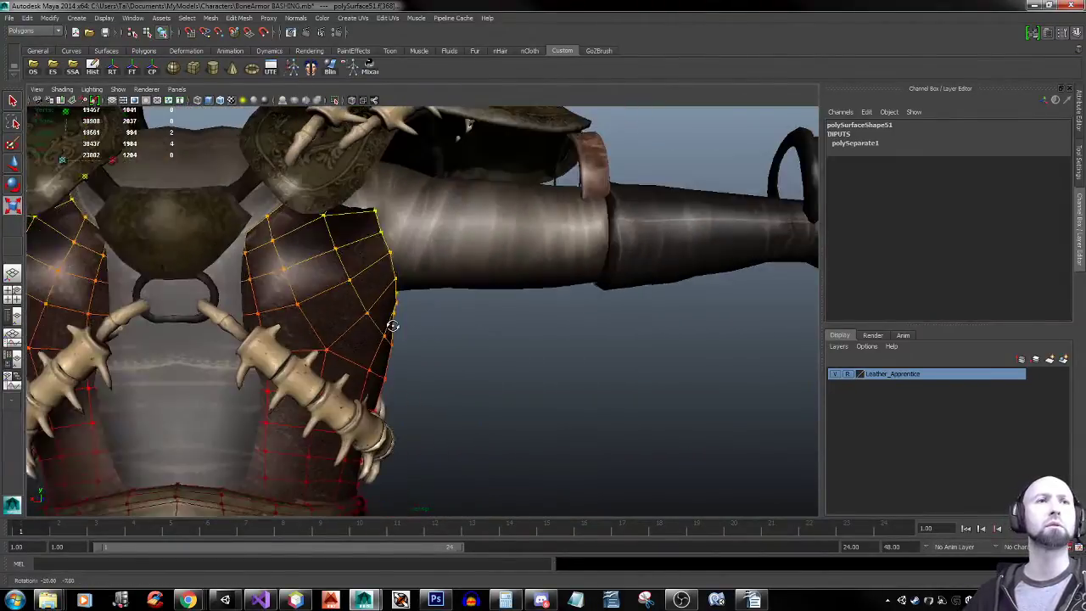
alt+right_drag(392, 322, 143, 362)
alt+middle_drag(143, 362, 230, 358)
alt+drag(230, 357, 497, 357)
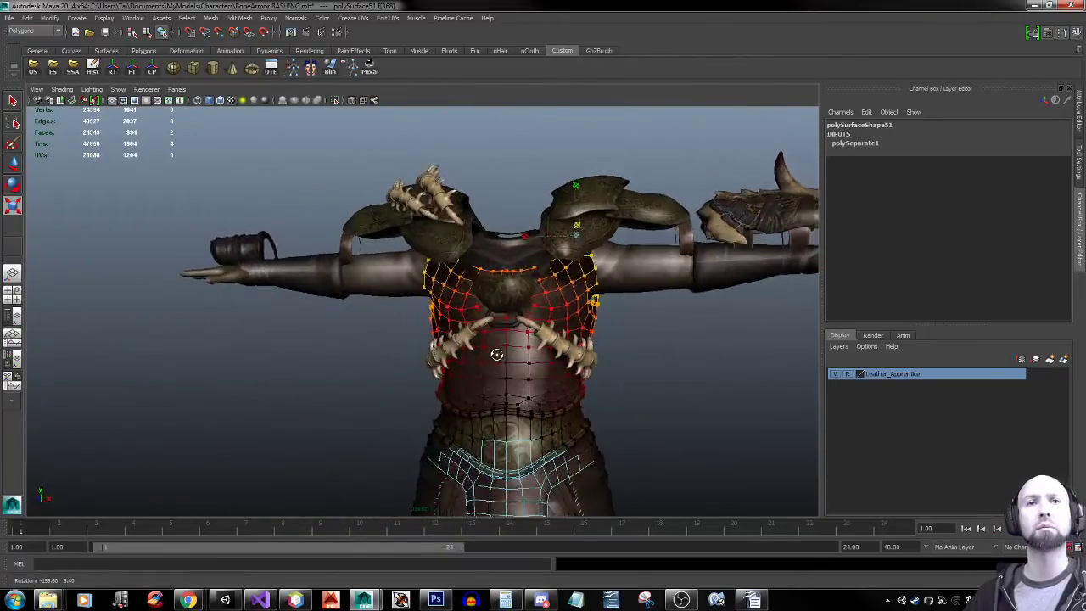
right_drag(499, 353, 564, 348)
click(498, 387)
click(681, 323)
Select both shoulder armor sets, the horned skull arm guard and the small chest plate, leaving the shoulder spine bones out
click(583, 223)
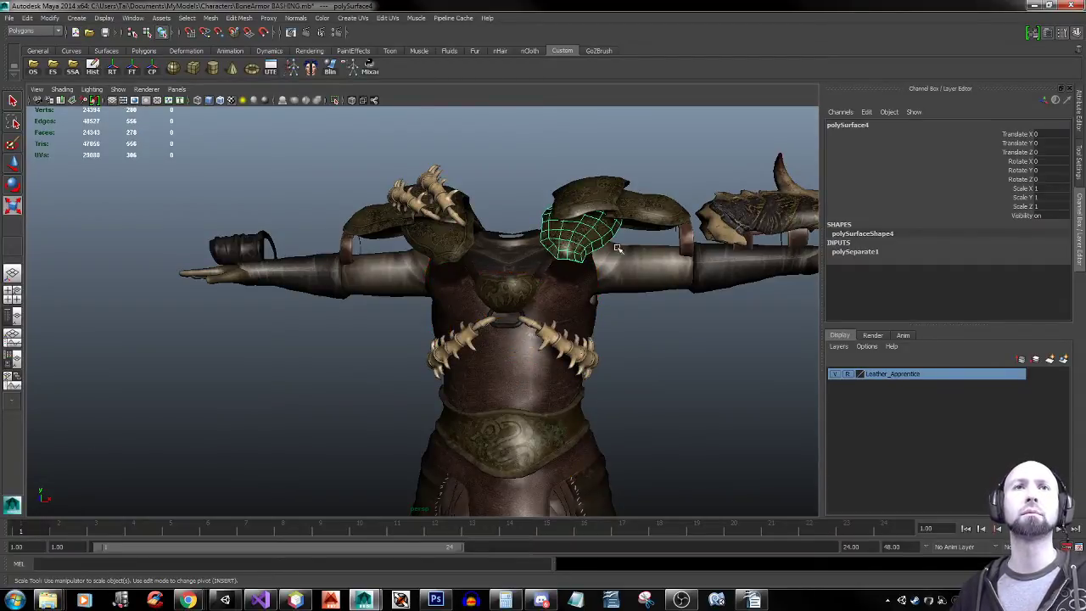
alt+drag(618, 247, 642, 225)
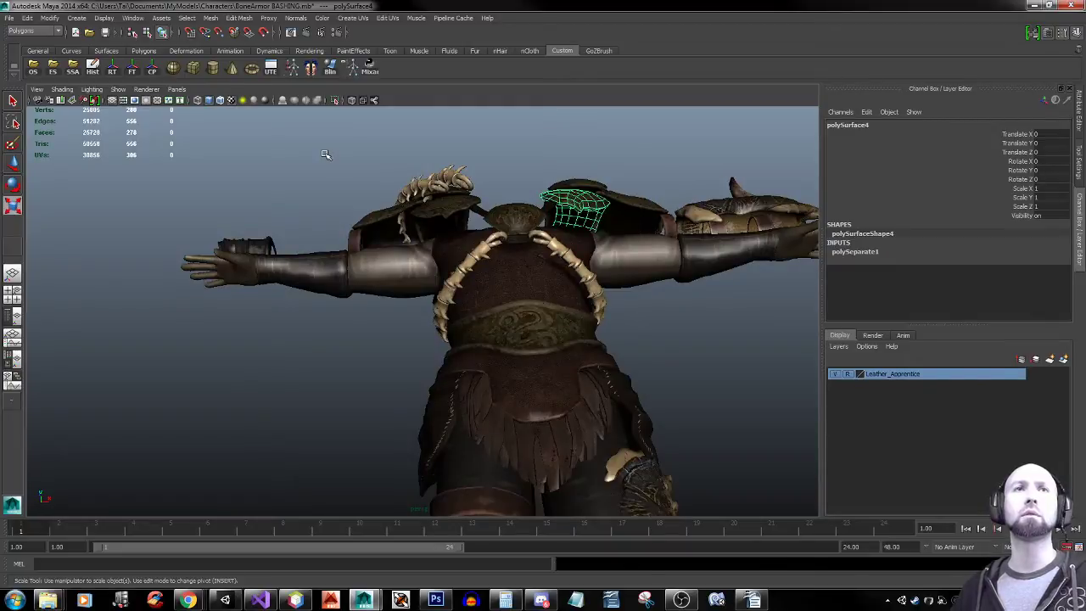
drag(325, 155, 392, 300)
alt+drag(541, 237, 695, 301)
scroll(493, 313, down, 5)
key(r)
click(441, 183)
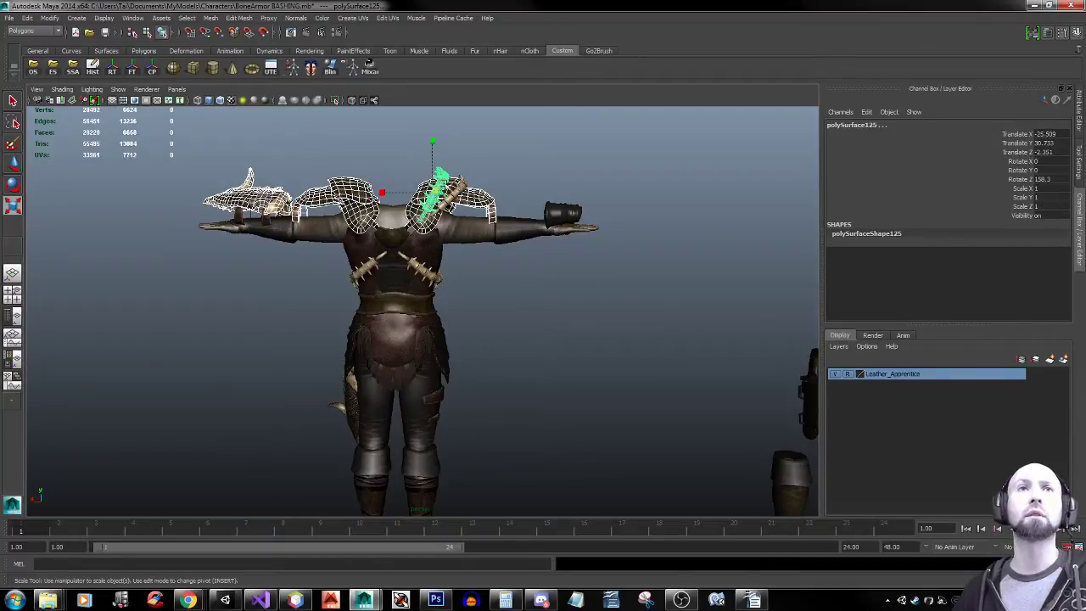
click(441, 174)
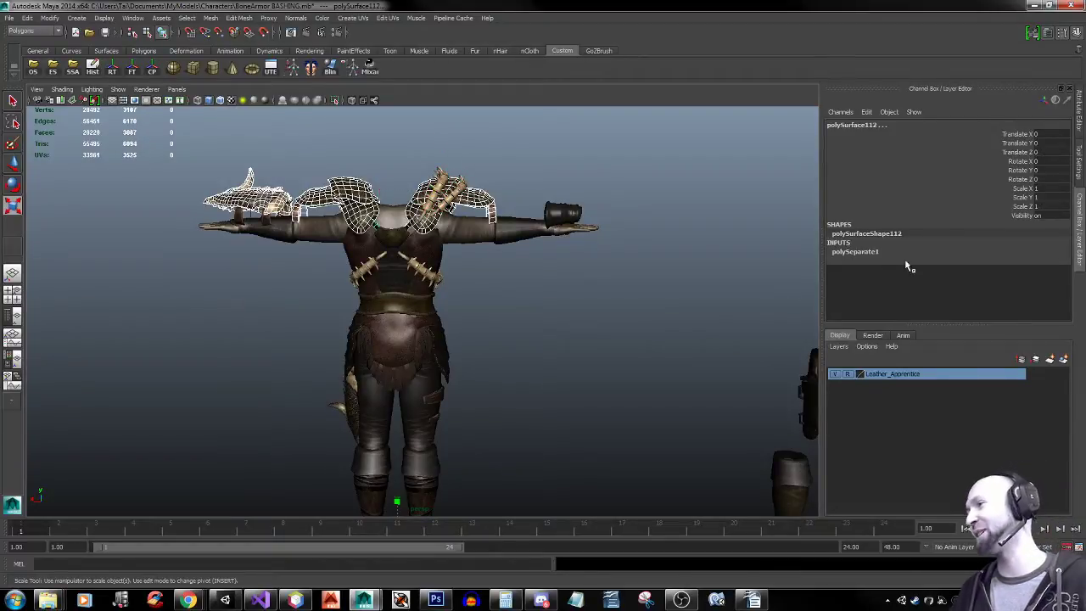
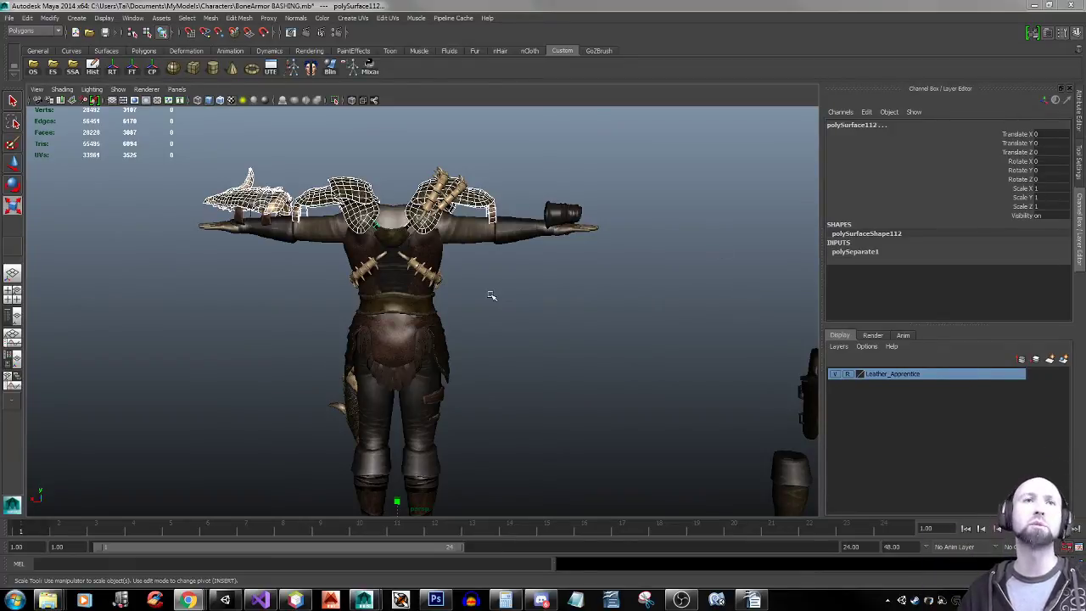
click(392, 230)
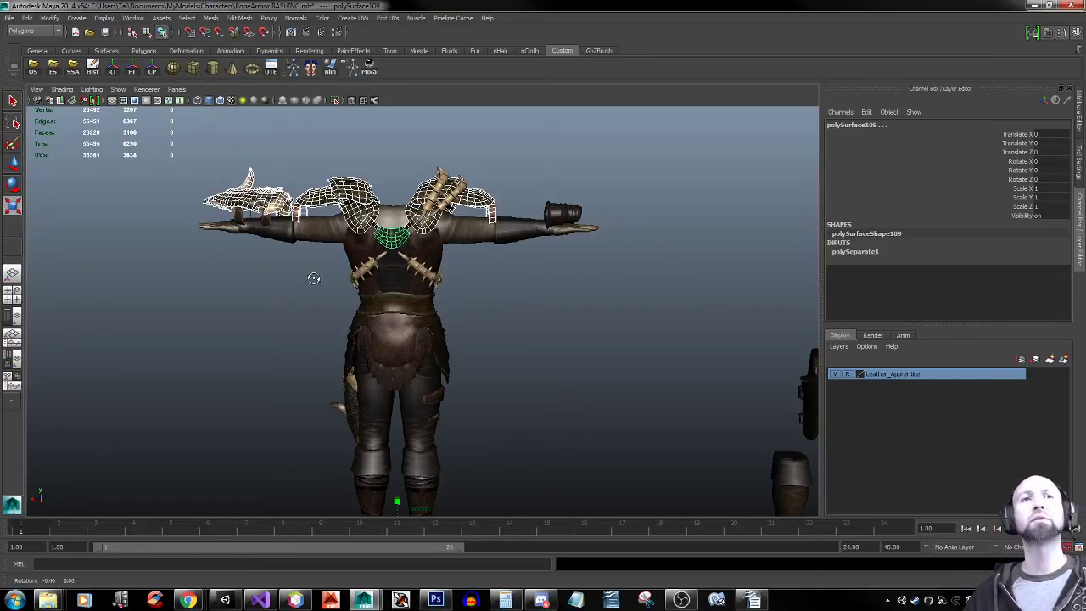
Lower the selected shoulder and chest armor pieces to Translate Y -5.805, check them from the front, and deselect them
alt+drag(311, 277, 403, 273)
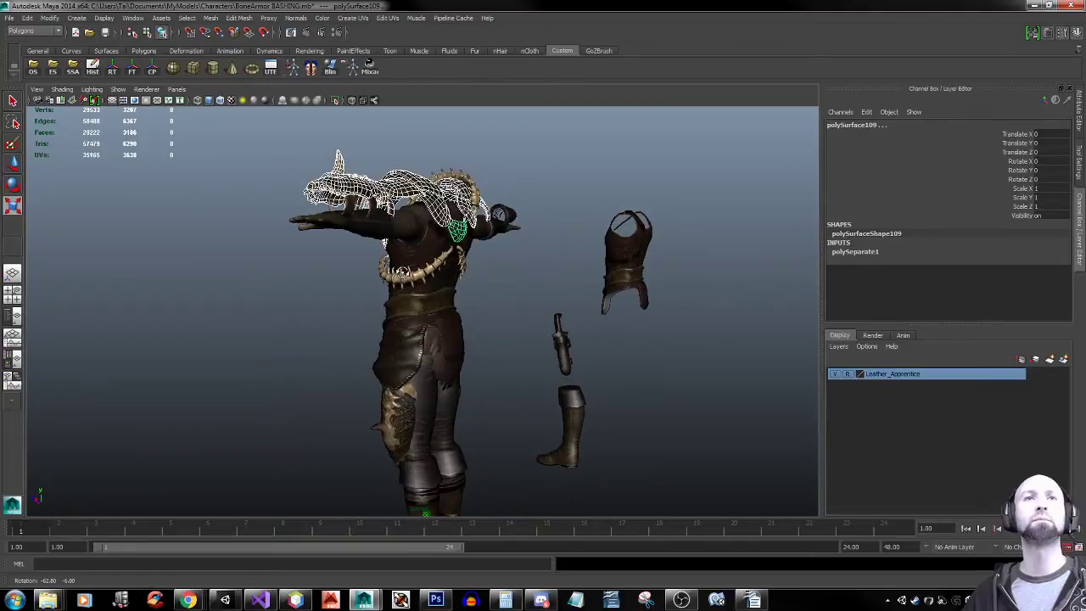
key(w)
alt+right_drag(488, 346, 325, 345)
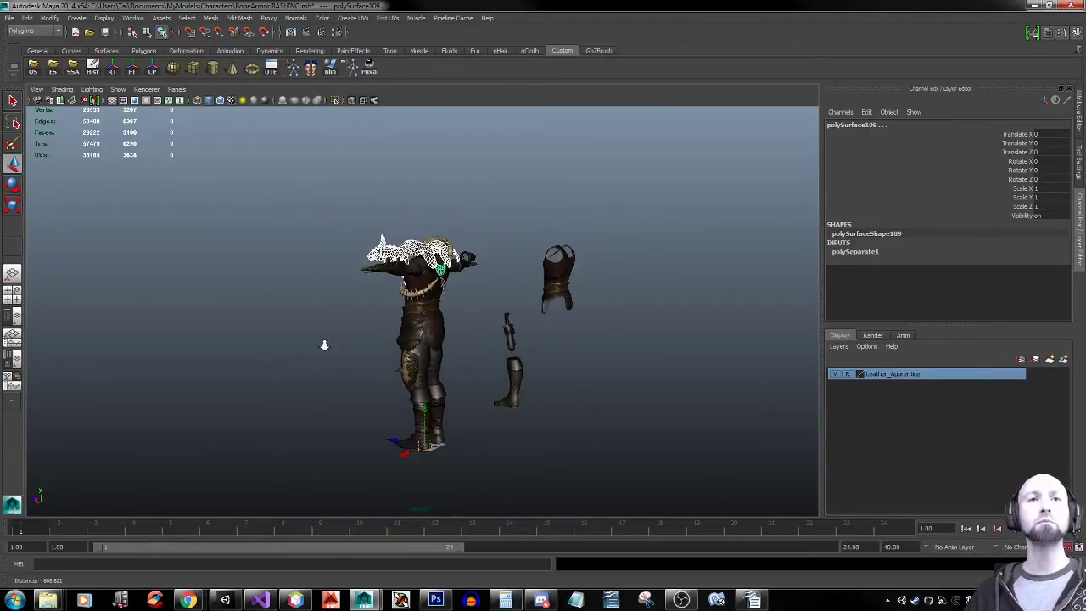
mouse_move(427, 407)
mouse_down()
mouse_move(425, 475)
mouse_move(437, 419)
mouse_up()
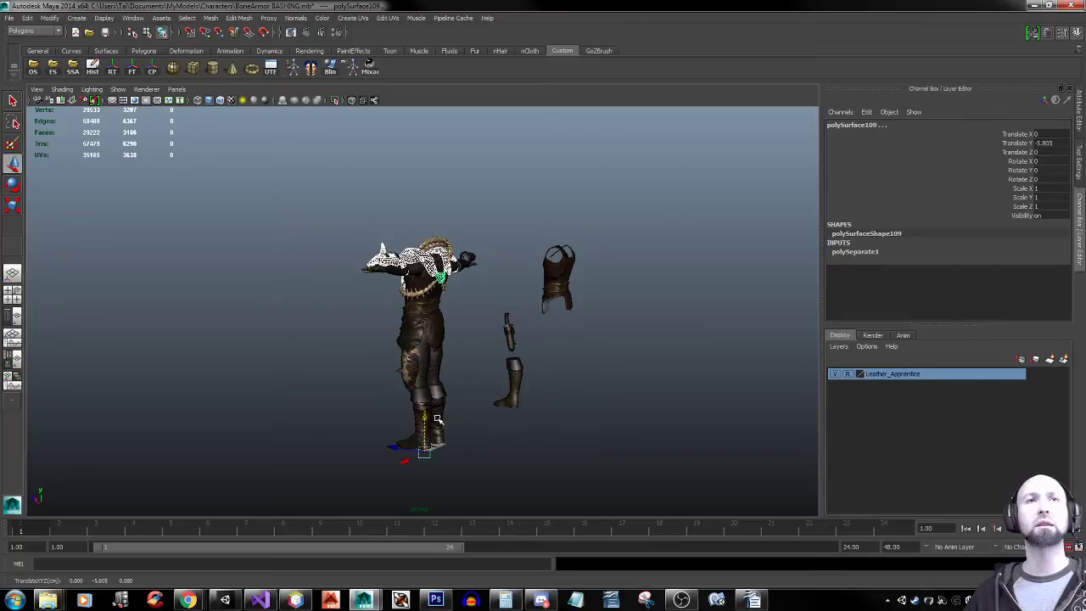
alt+right_drag(148, 339, 549, 344)
alt+drag(317, 342, 495, 350)
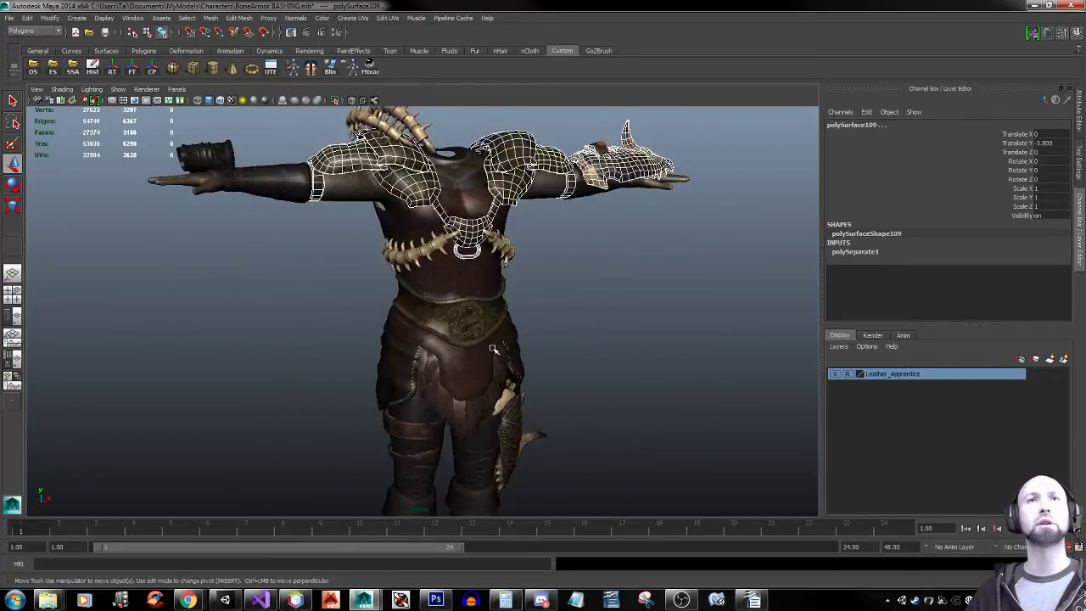
click(585, 294)
alt+middle_drag(670, 321, 545, 353)
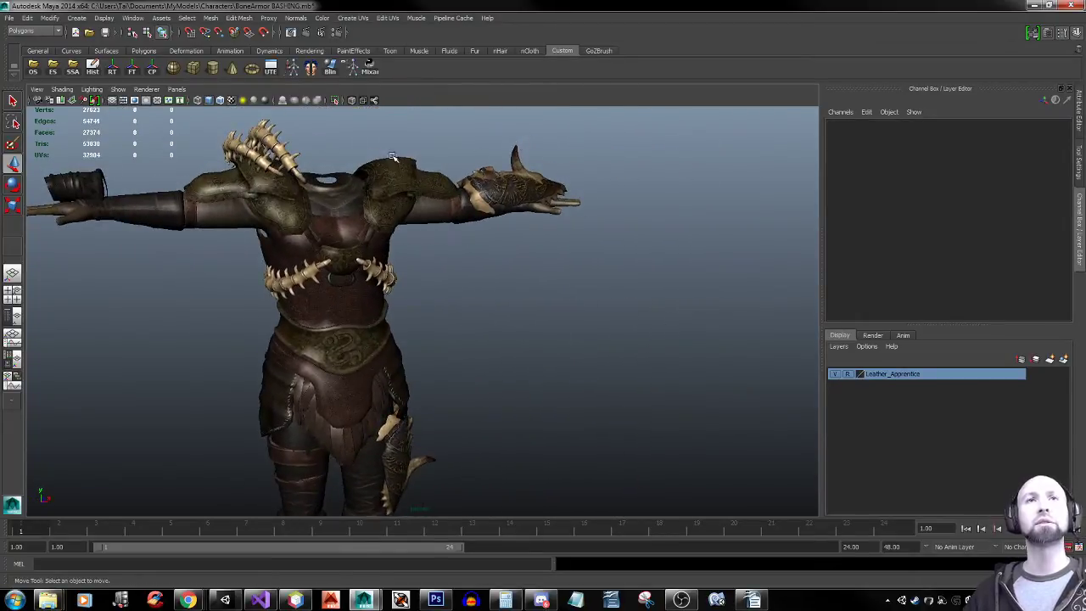
Switch to Chrome to compare the outfit with Mixamo's Morak character, and return to Maya
mouse_move(188, 600)
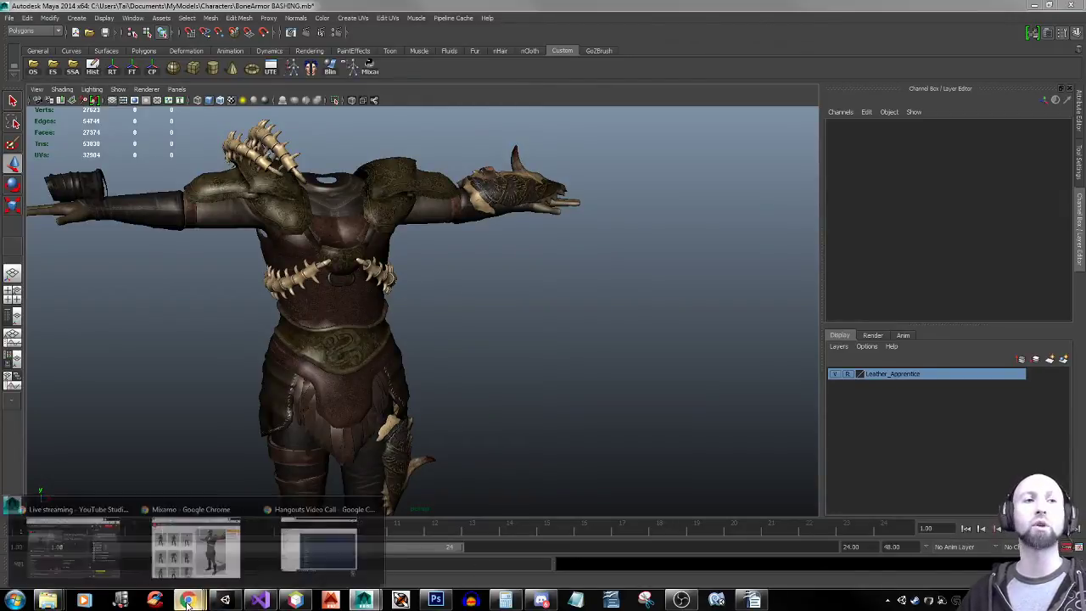
click(195, 543)
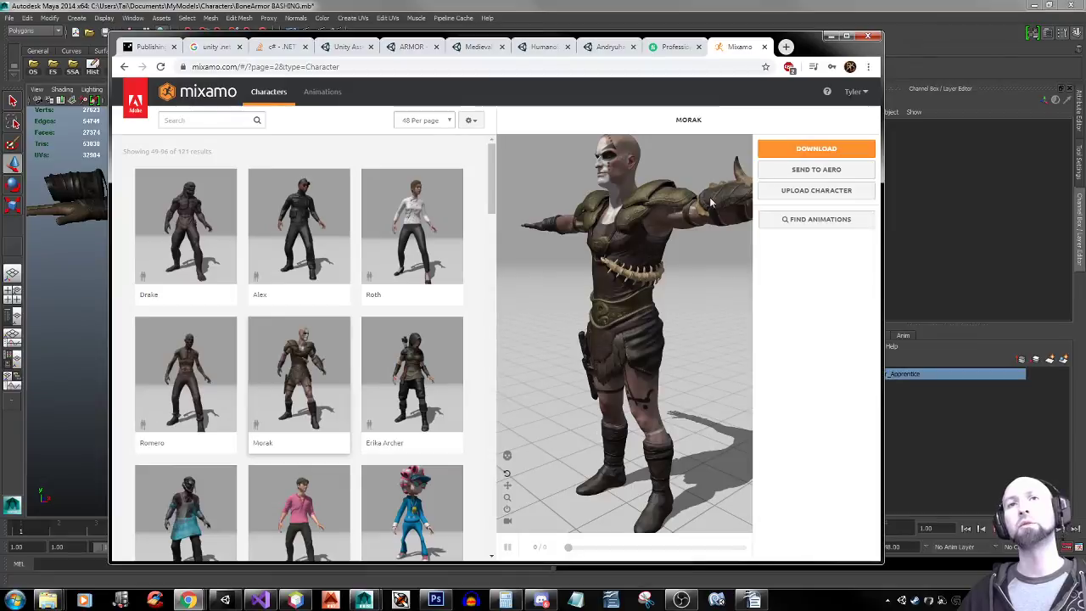
key(alt+Tab)
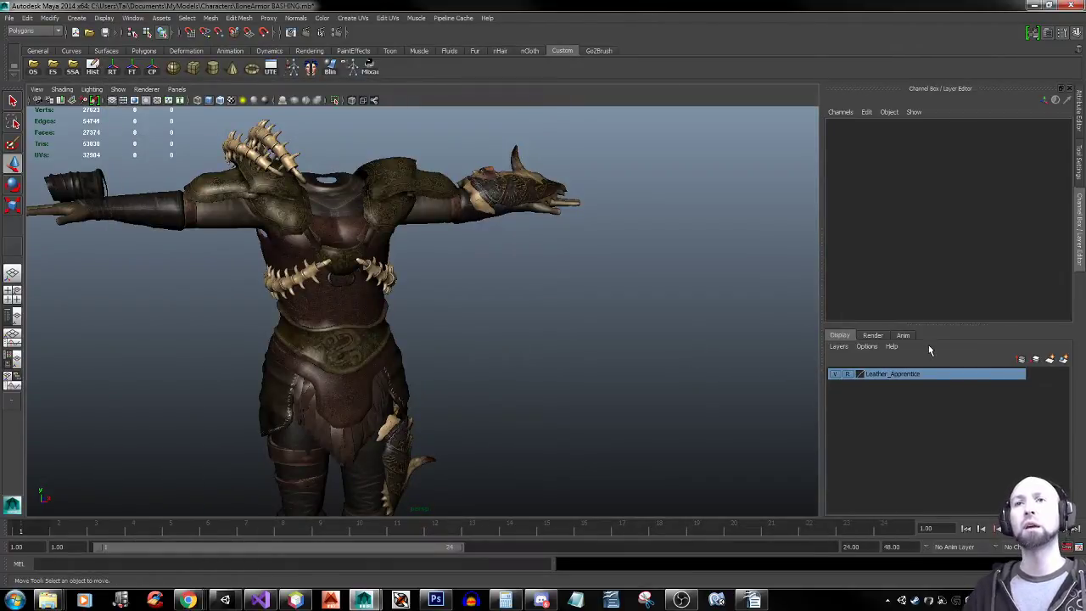
Isolate the objects of the Leather_Apprentice layer, clear the selection, and view the base leather outfit from the front and side
right_click(969, 375)
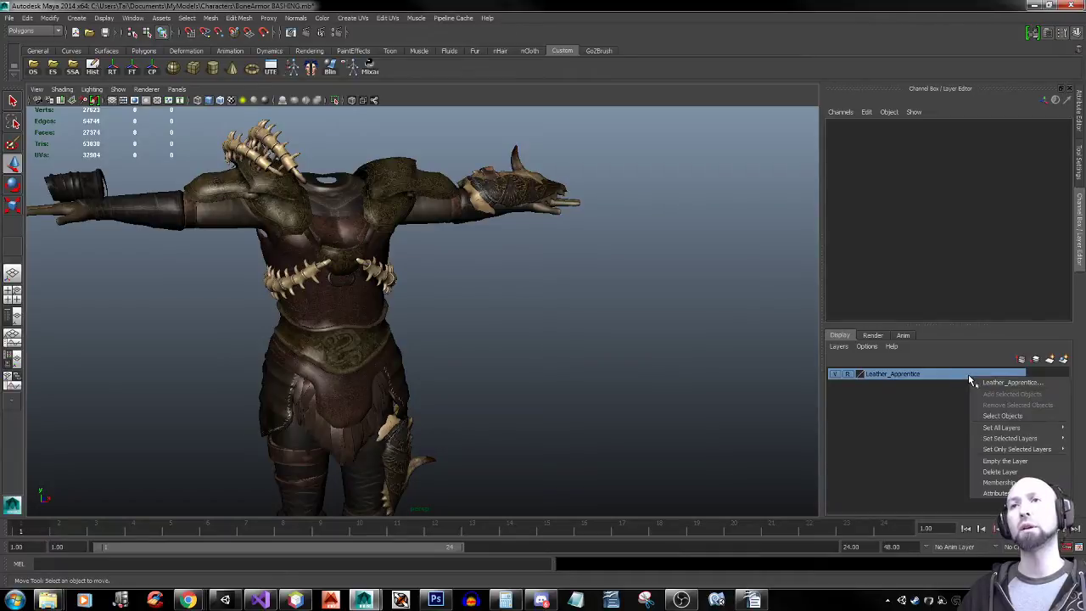
click(992, 413)
key(shift+i)
click(582, 376)
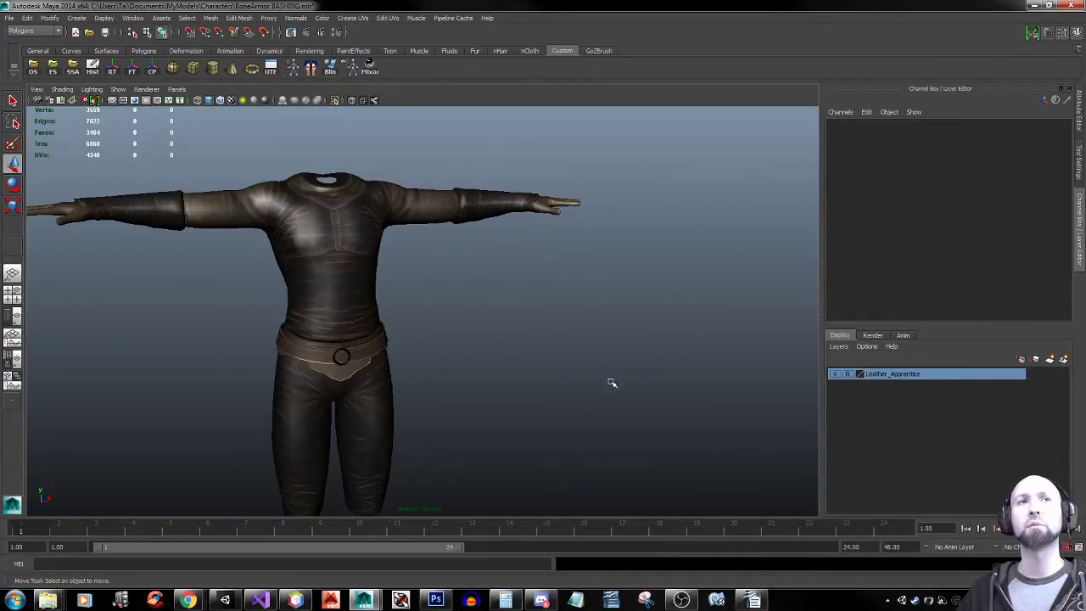
alt+right_drag(611, 381, 499, 406)
alt+drag(499, 405, 224, 414)
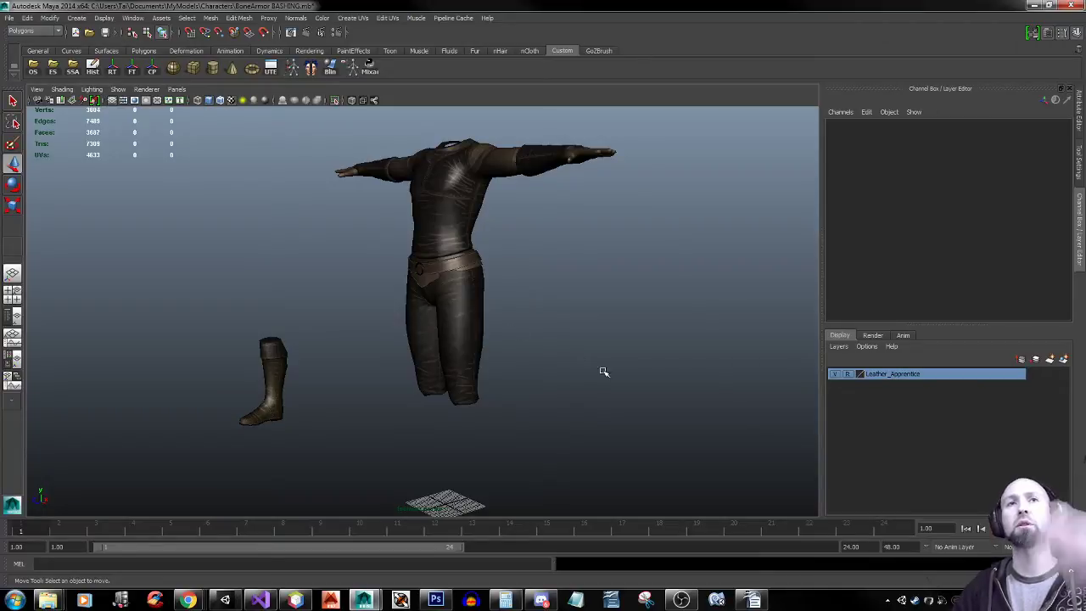
Unhide the last hidden armor pieces and select the horned bone guard on the thigh to examine it
key(ctrl+shift+h)
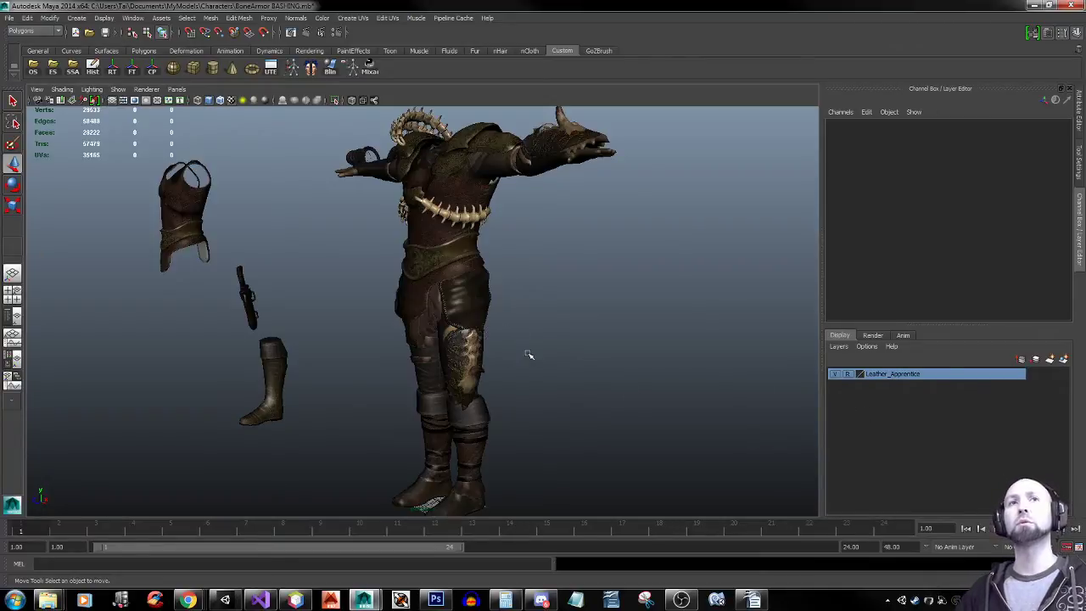
alt+middle_drag(519, 332, 585, 272)
scroll(464, 302, up, 3)
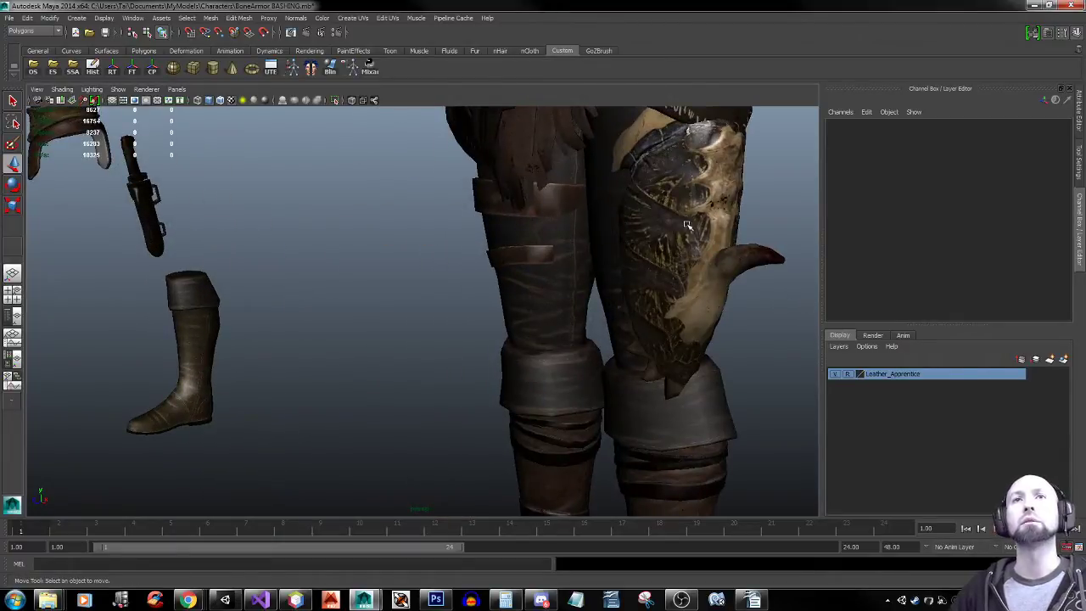
click(702, 314)
key(e)
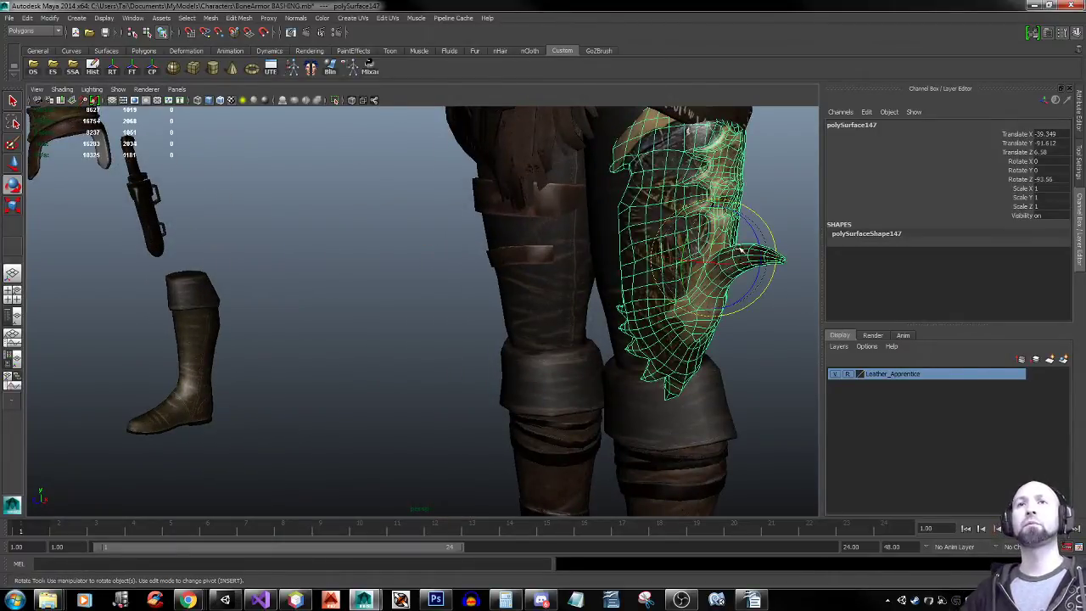
scroll(517, 214, down, 5)
alt+drag(517, 213, 439, 293)
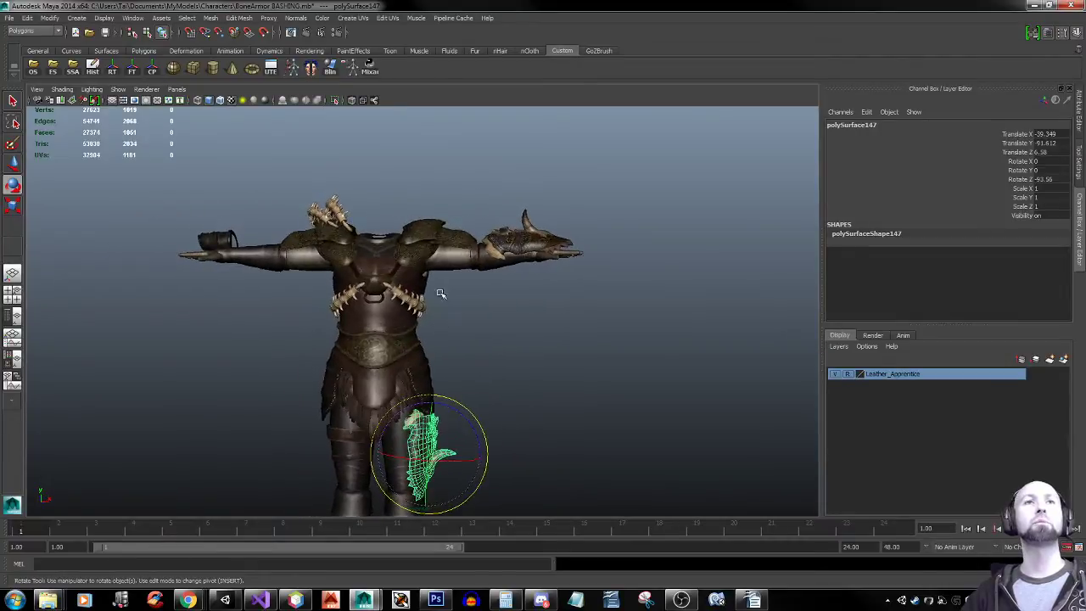
Center the pivot of the loose bracer near the bare hand and move it onto the forearm, about 11.557 in X and -5.299 in Y
click(223, 242)
key(w)
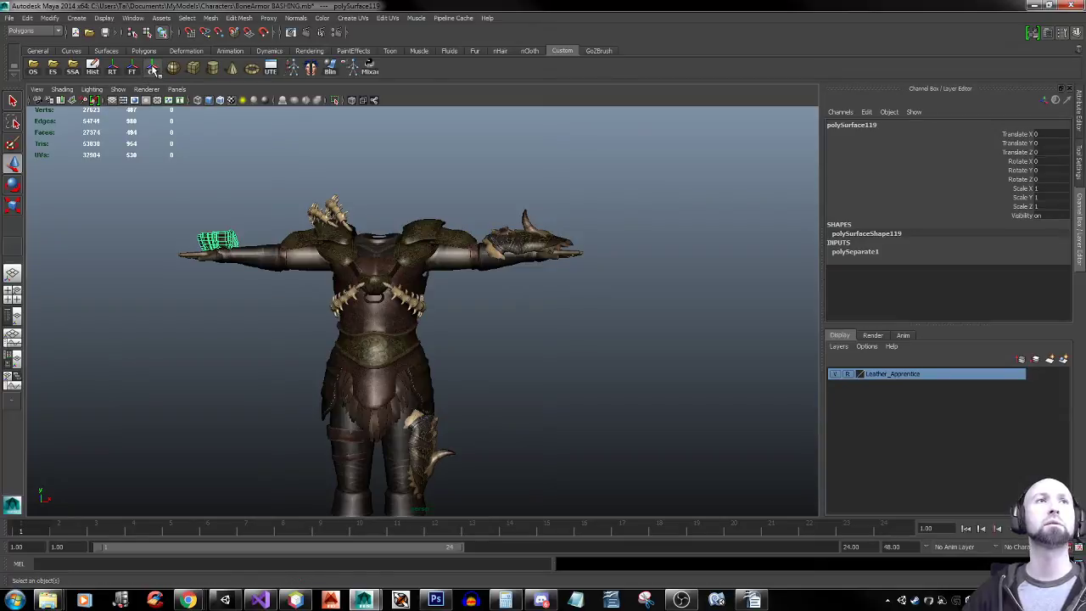
drag(254, 242, 274, 246)
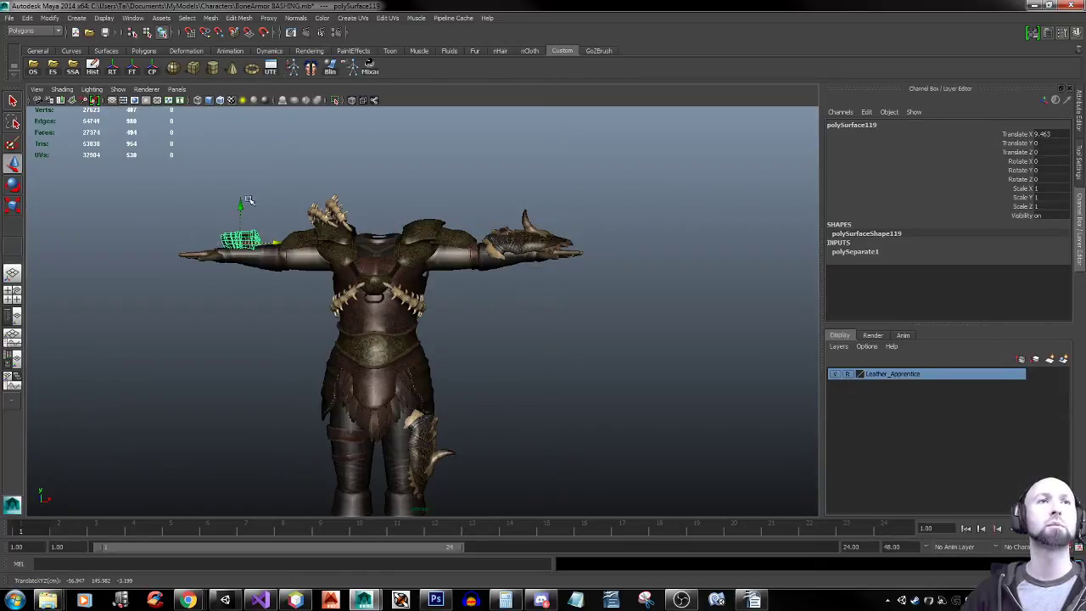
mouse_move(245, 204)
mouse_down()
mouse_move(242, 223)
mouse_move(242, 213)
mouse_up()
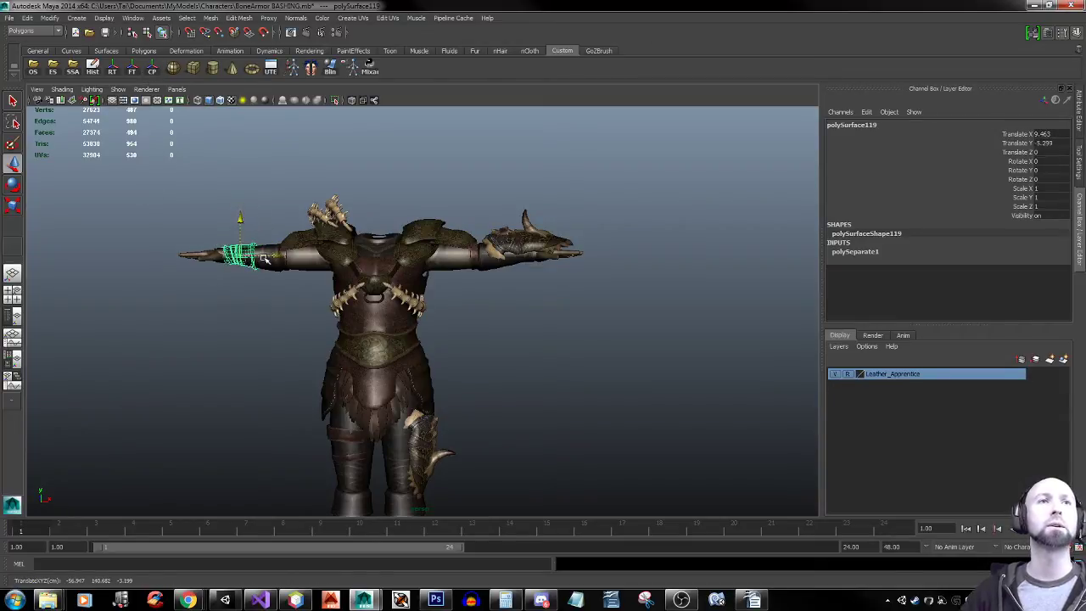
drag(265, 256, 282, 257)
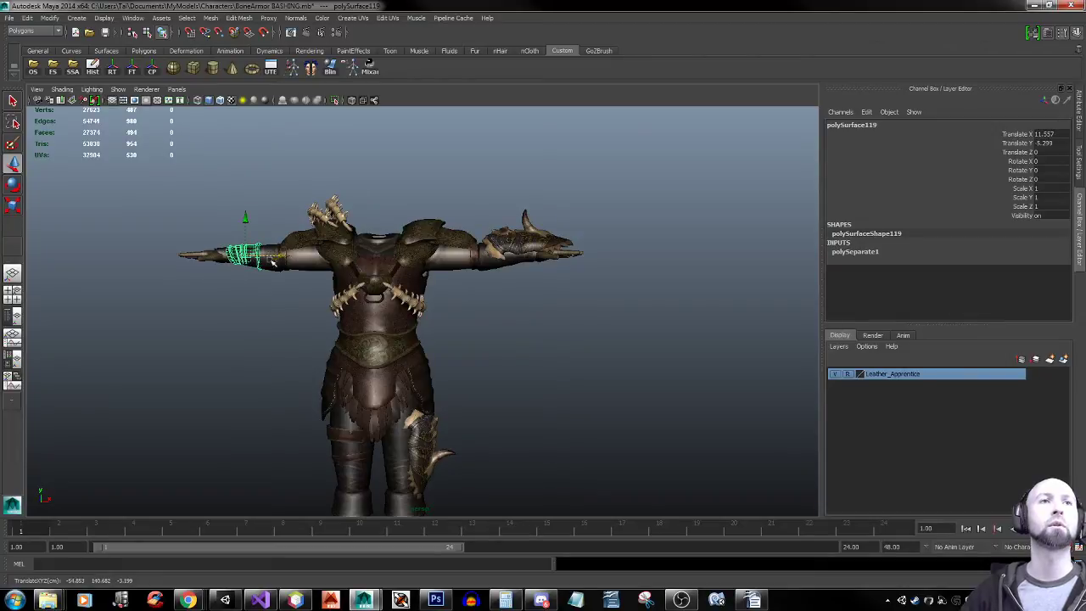
Scale the bracer uniformly to about 1.048 so it wraps around the forearm
key(f)
alt+right_drag(427, 336, 255, 321)
alt+drag(254, 320, 424, 397)
key(r)
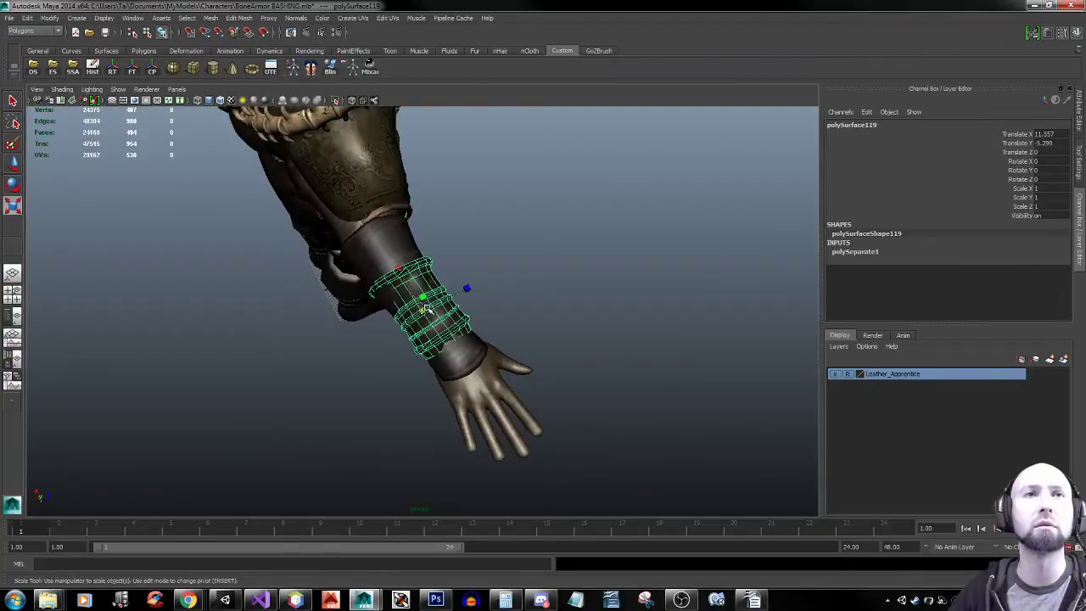
mouse_move(426, 313)
mouse_down()
mouse_move(458, 307)
mouse_move(435, 299)
mouse_up()
Try rotating the bracer about 4 degrees around the Y axis, and undo the rotation
key(e)
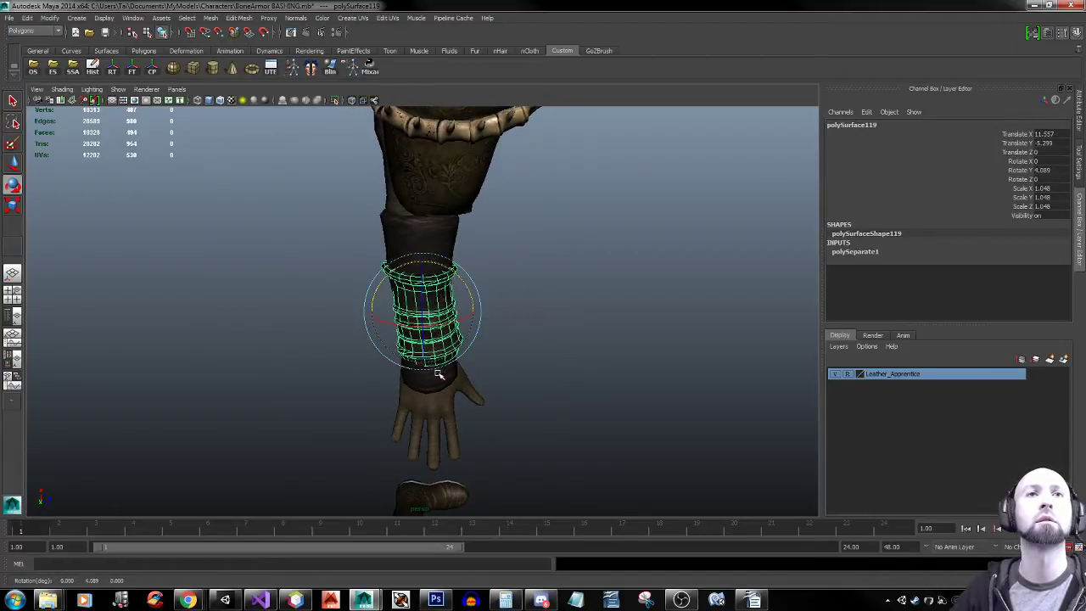
key(w)
drag(422, 278, 597, 260)
alt+drag(496, 432, 496, 331)
key(ctrl+z)
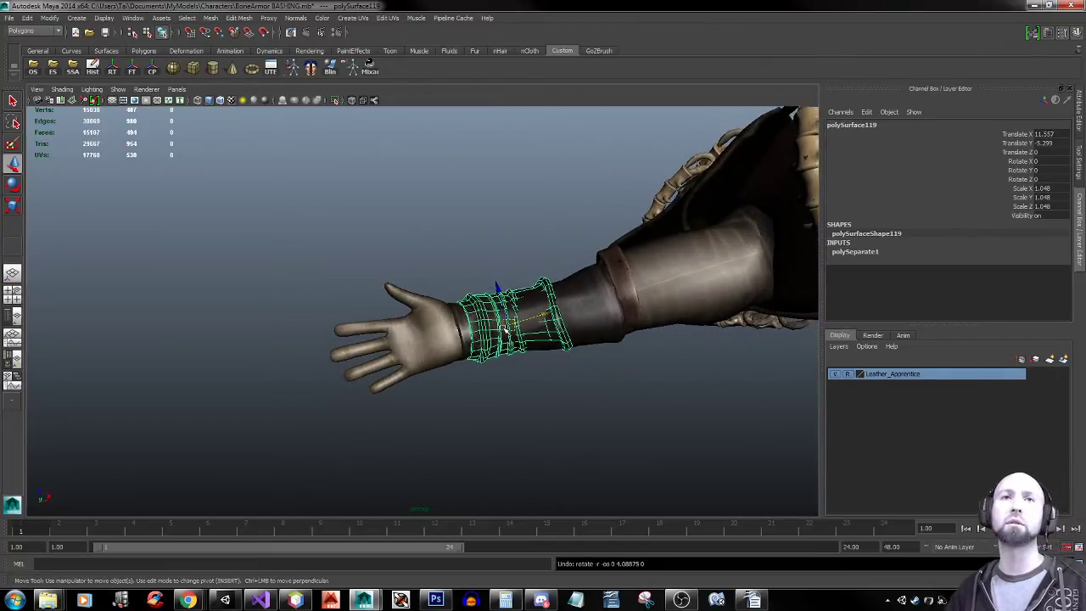
Switch the bracer to face selection and select three adjacent faces on the side where the sleeve pokes through
alt+drag(506, 376, 362, 364)
key(f)
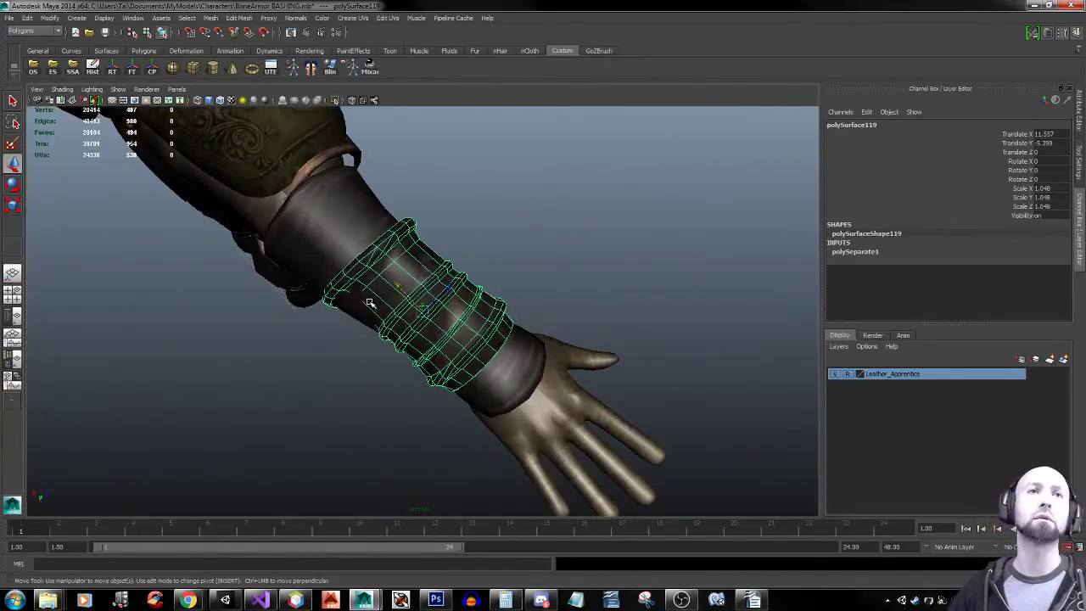
right_click(463, 318)
click(459, 341)
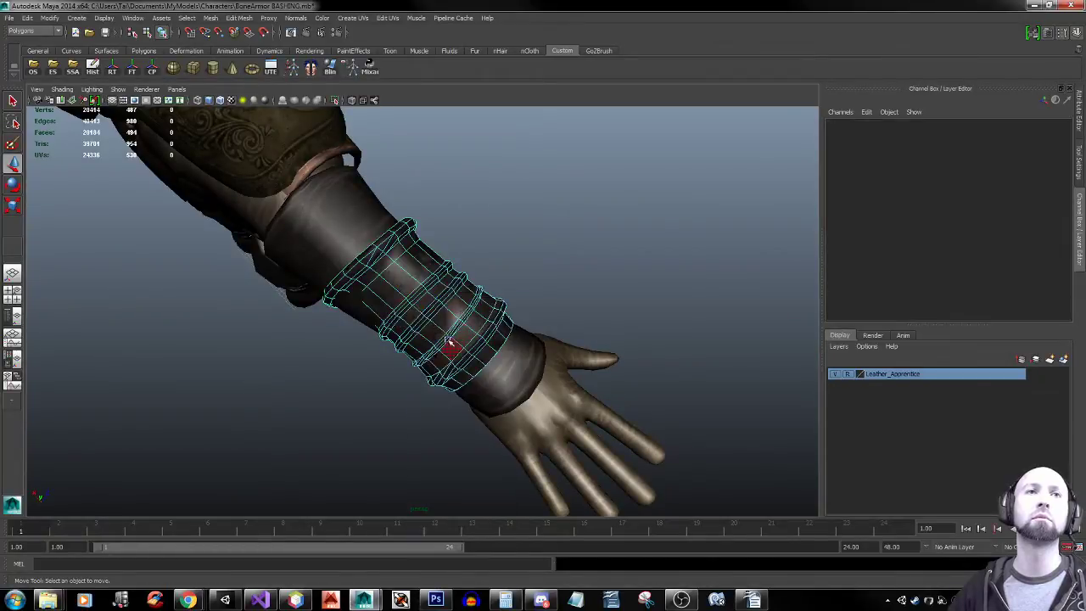
click(363, 310)
alt+drag(362, 310, 437, 310)
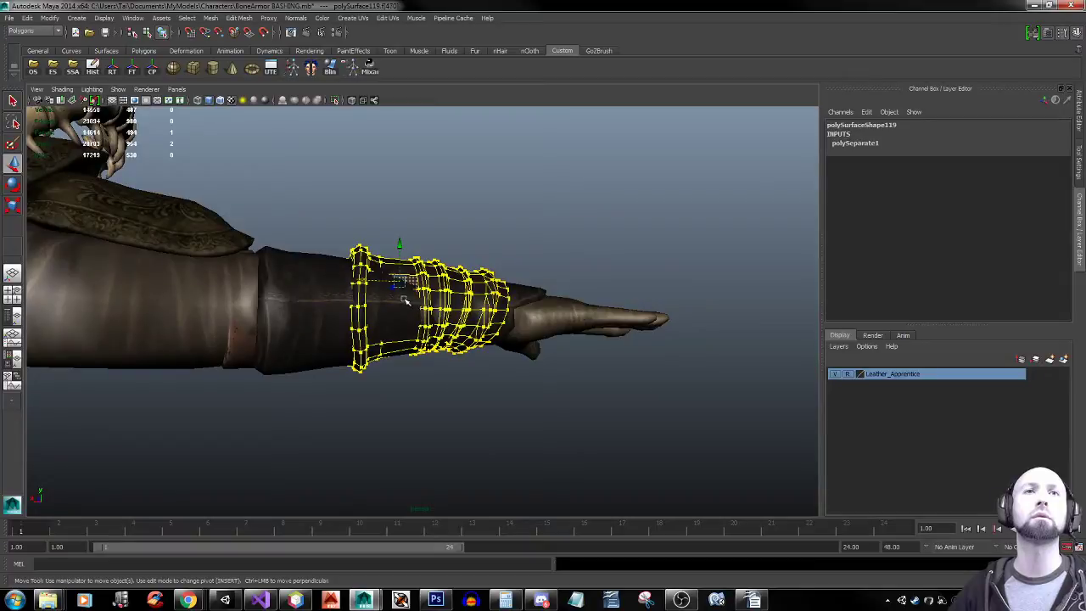
shift+click(404, 307)
shift+click(408, 319)
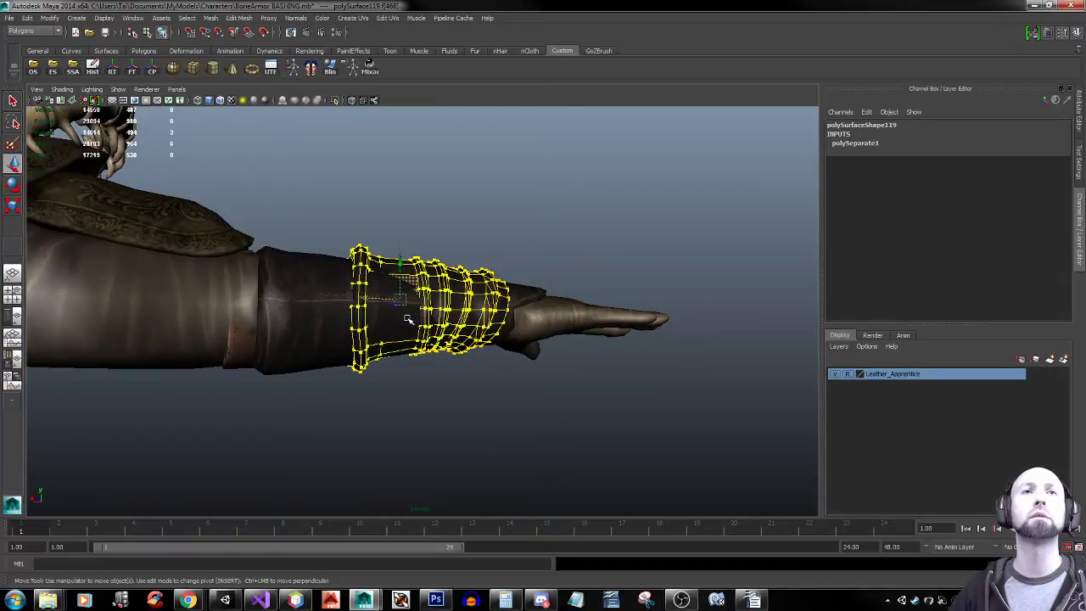
Turn on soft selection, adjust its falloff radius, and pull the selected bracer faces slightly outward from the sleeve
key(b)
drag(445, 313, 354, 340)
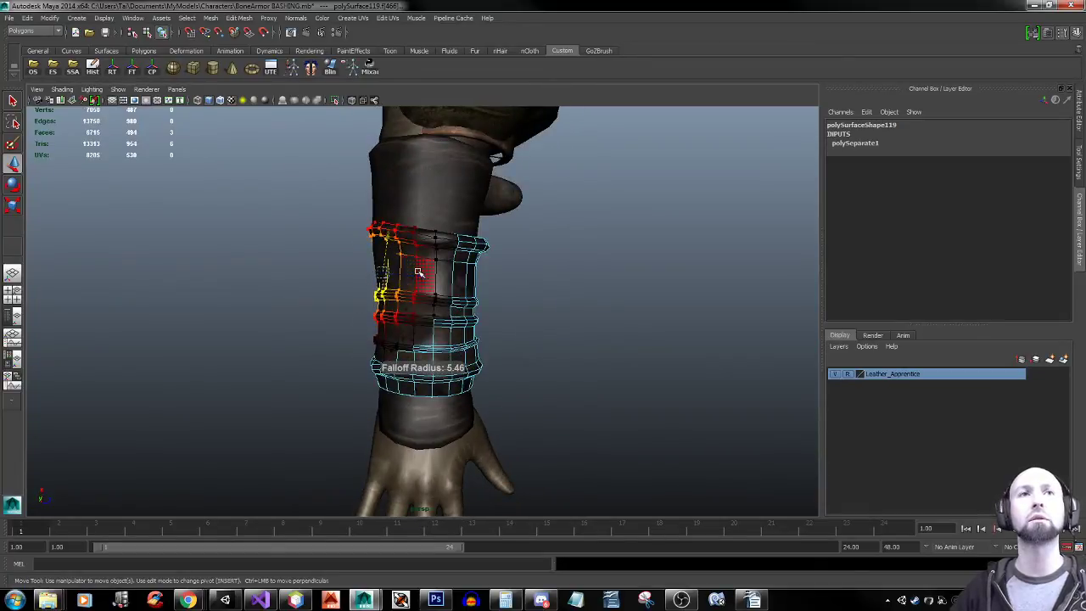
mouse_move(409, 265)
mouse_down()
mouse_move(424, 268)
mouse_move(413, 277)
mouse_up()
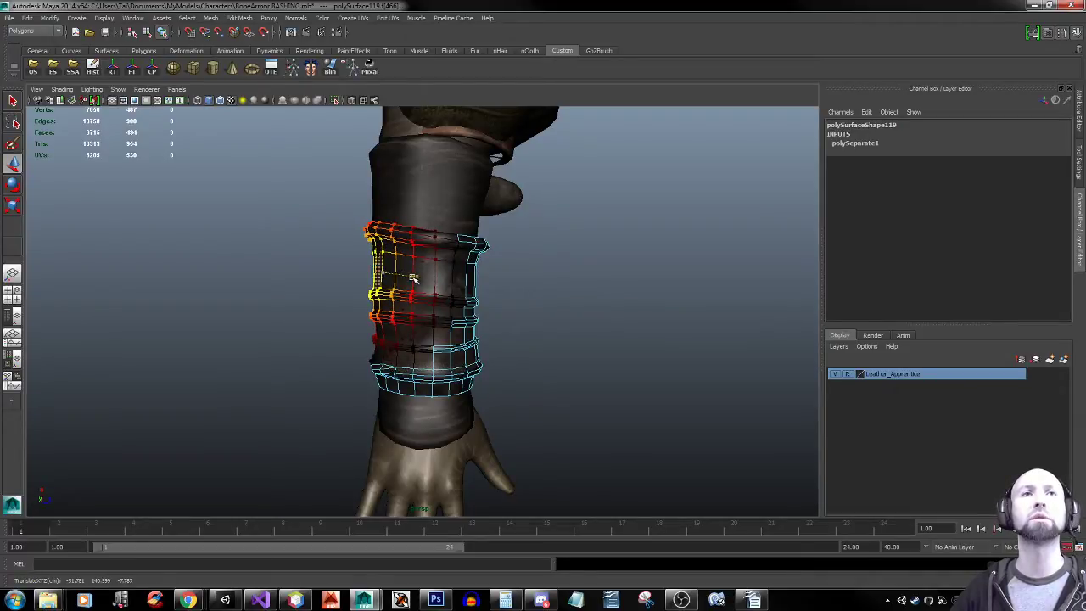
key(e)
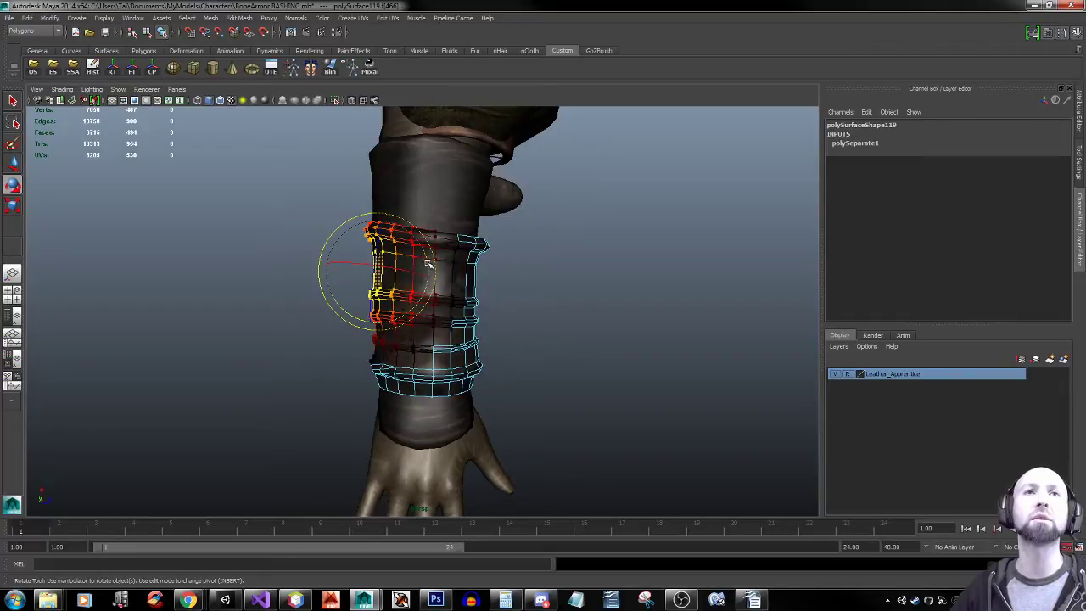
key(w)
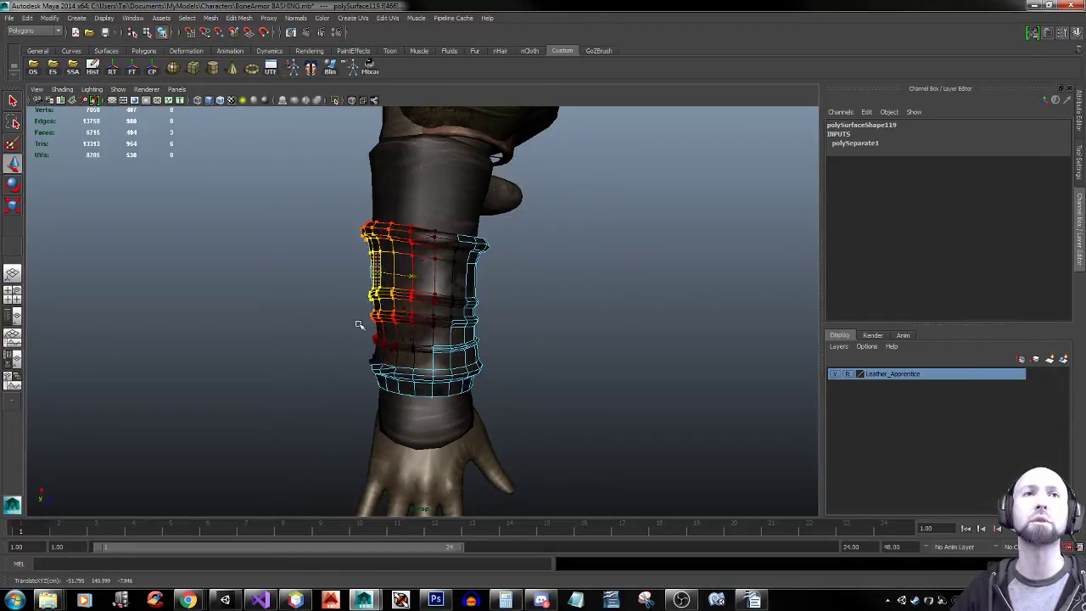
Display wireframe on shaded and select two neighbouring bracer faces on the underside of the forearm
alt+drag(412, 276, 430, 226)
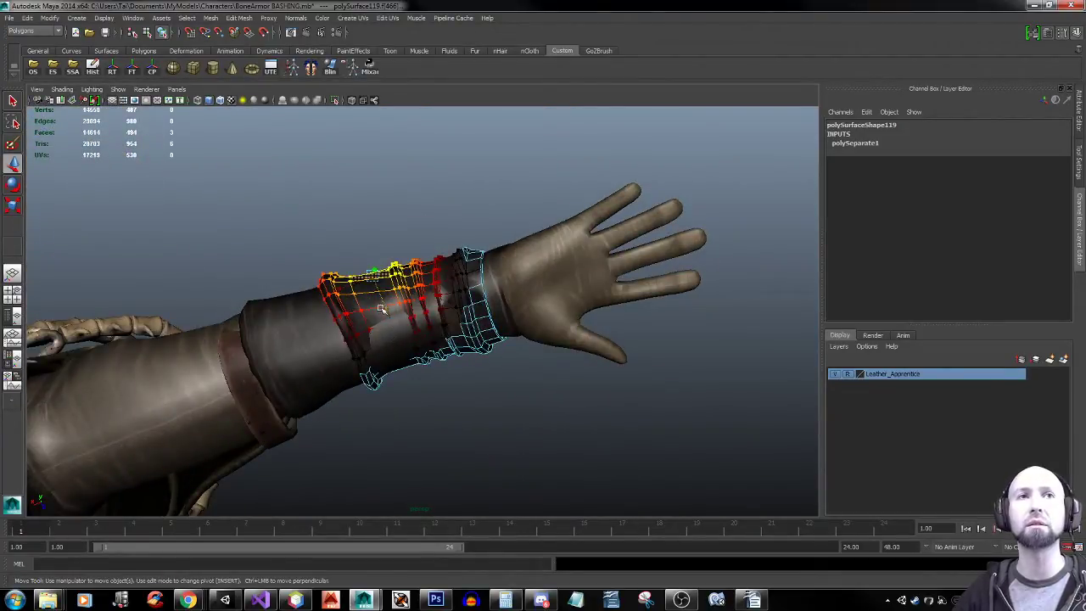
click(220, 100)
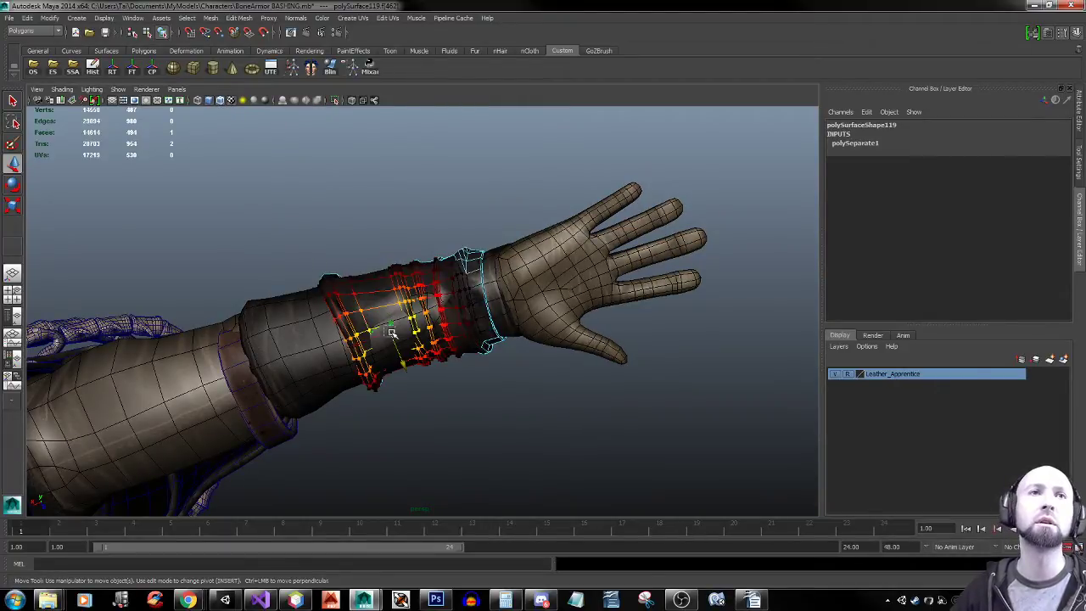
alt+drag(392, 344, 354, 381)
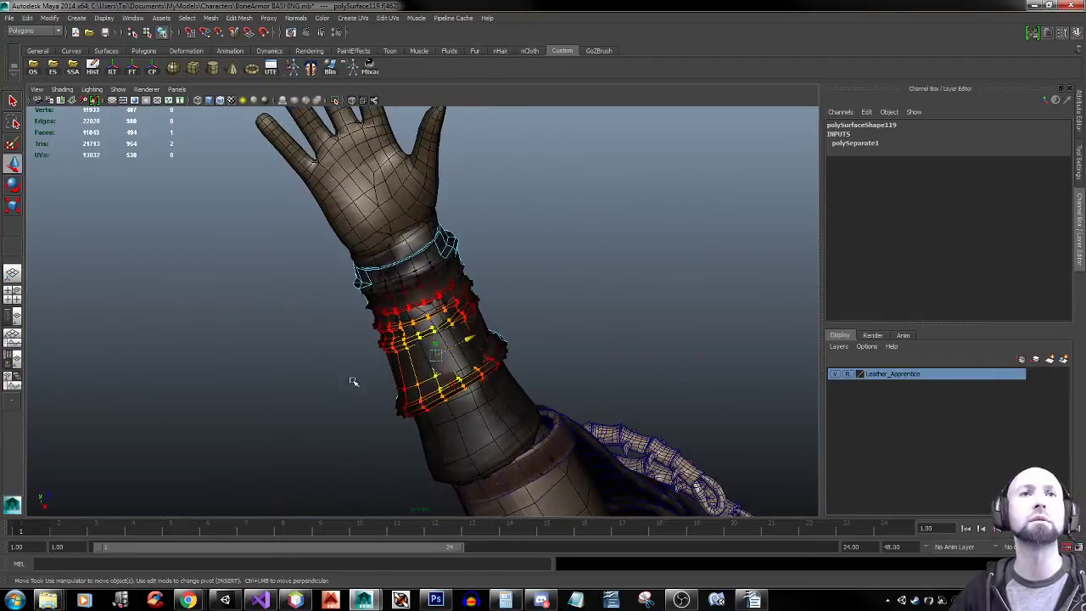
alt+drag(566, 351, 421, 340)
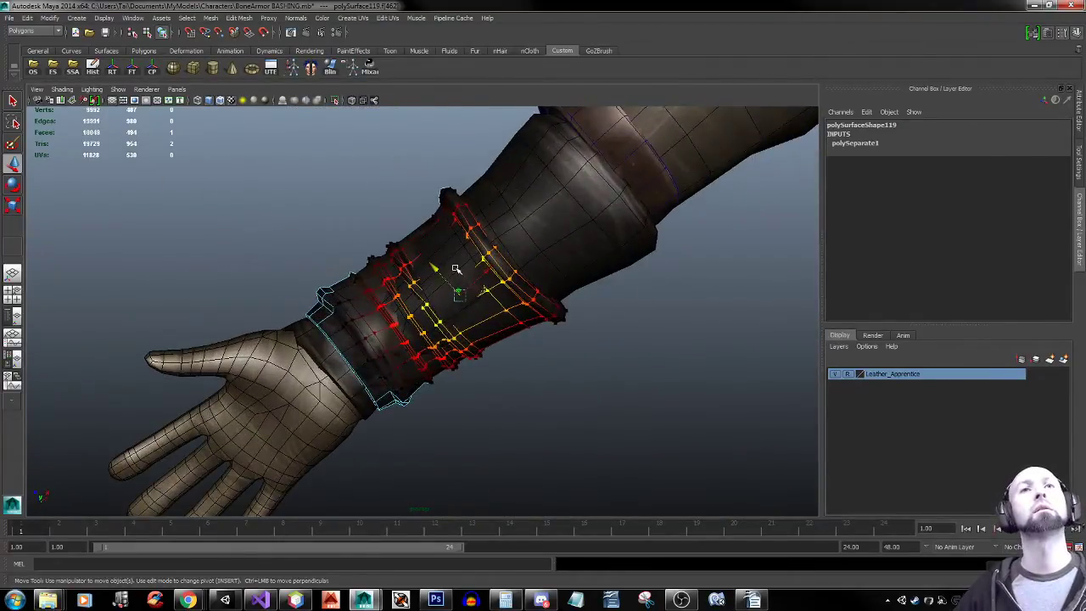
shift+click(455, 269)
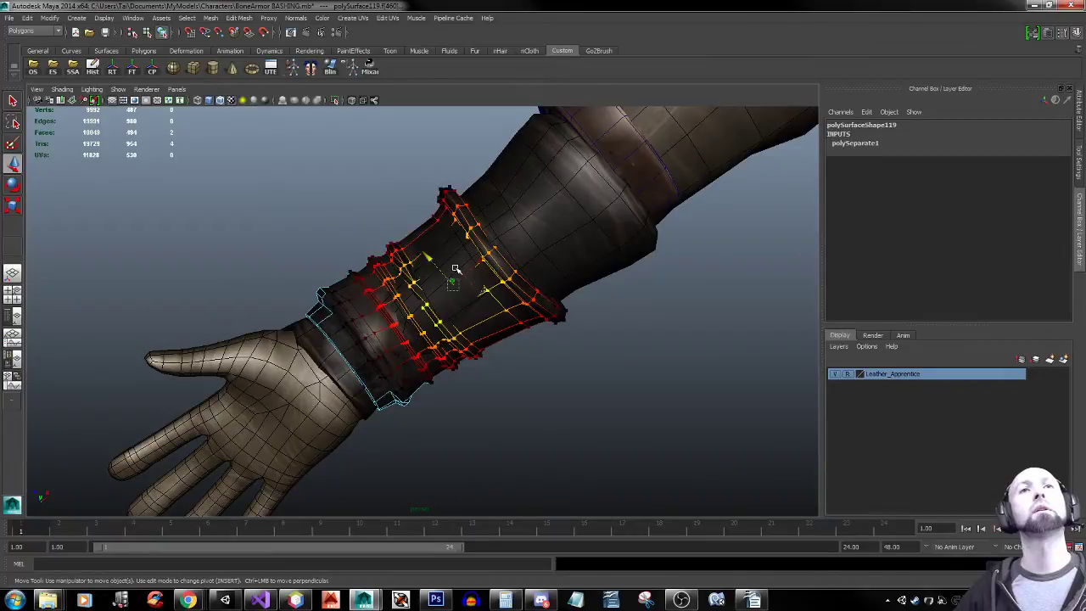
Check the bracer fit with X-ray shading, restore plain shading, and move the softly selected underside faces slightly downward to clear the sleeve
click(363, 100)
alt+drag(431, 161, 475, 209)
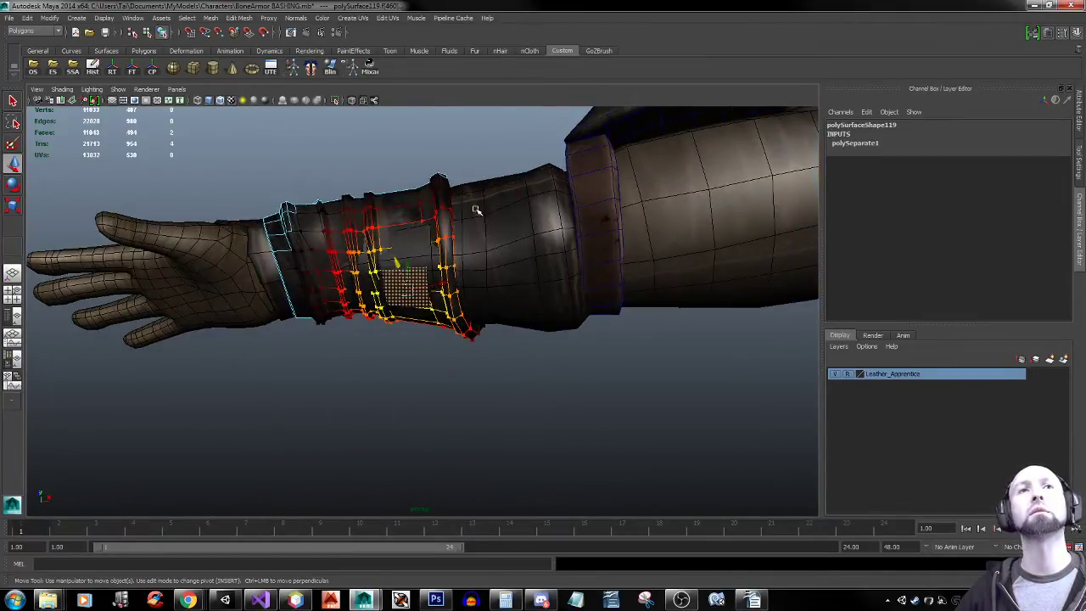
click(353, 100)
alt+drag(475, 222, 496, 234)
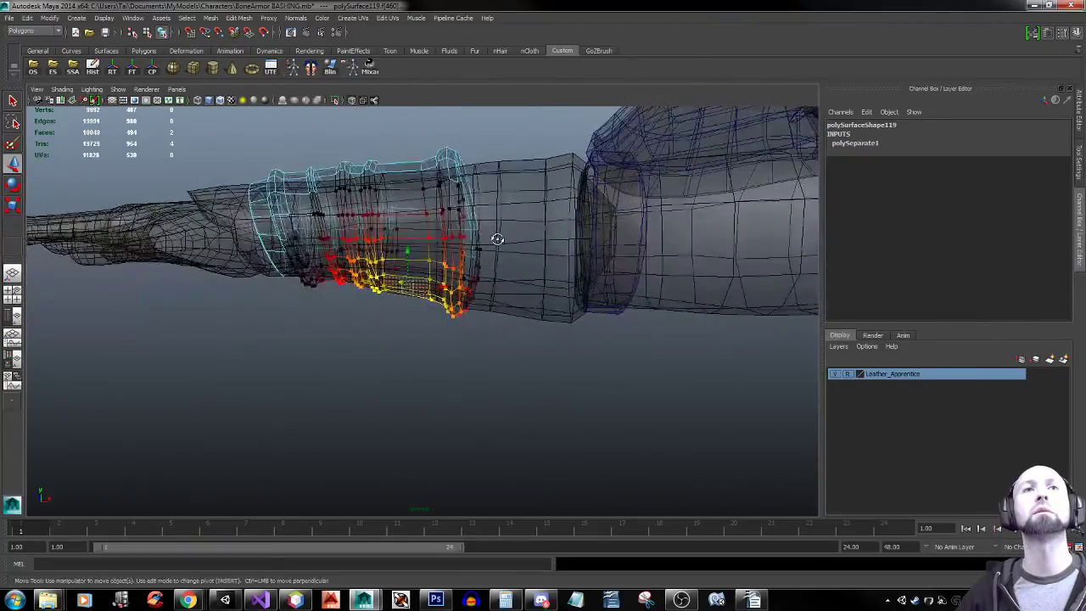
click(357, 101)
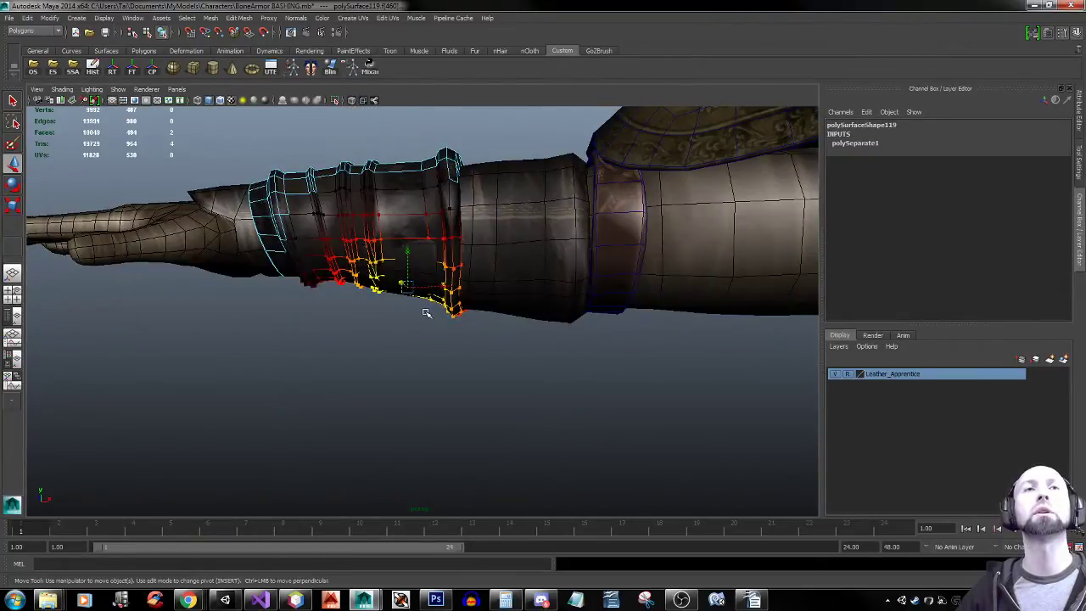
click(220, 101)
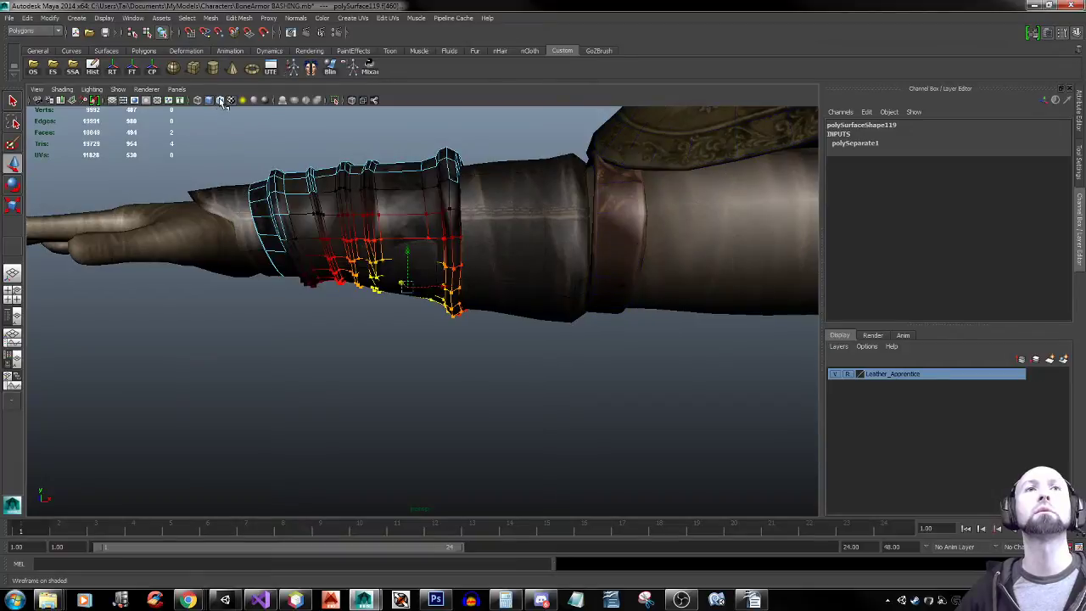
drag(407, 251, 408, 258)
alt+drag(433, 318, 614, 294)
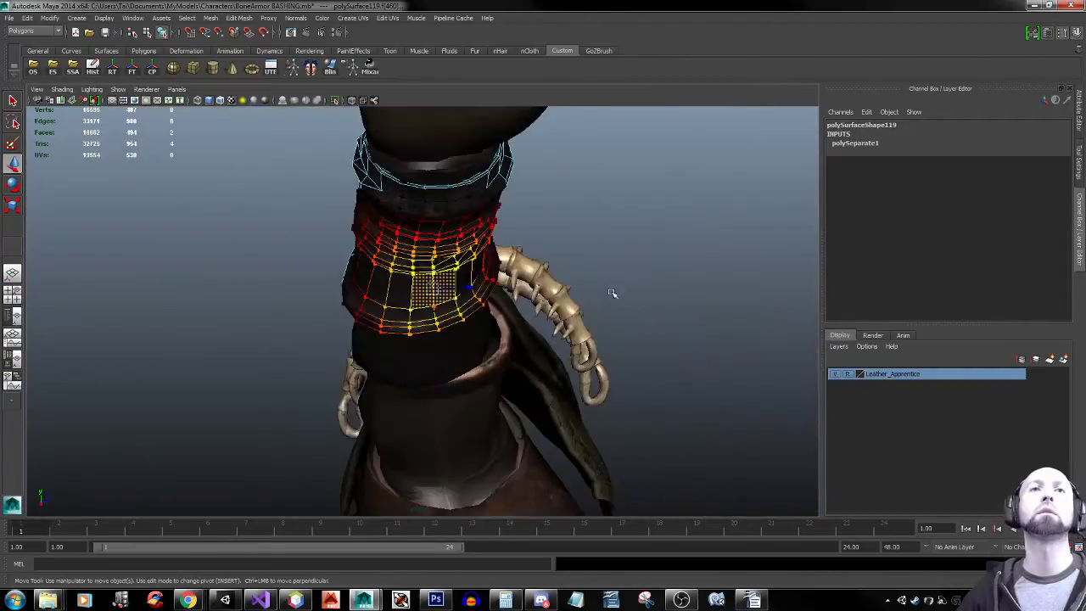
drag(469, 288, 514, 212)
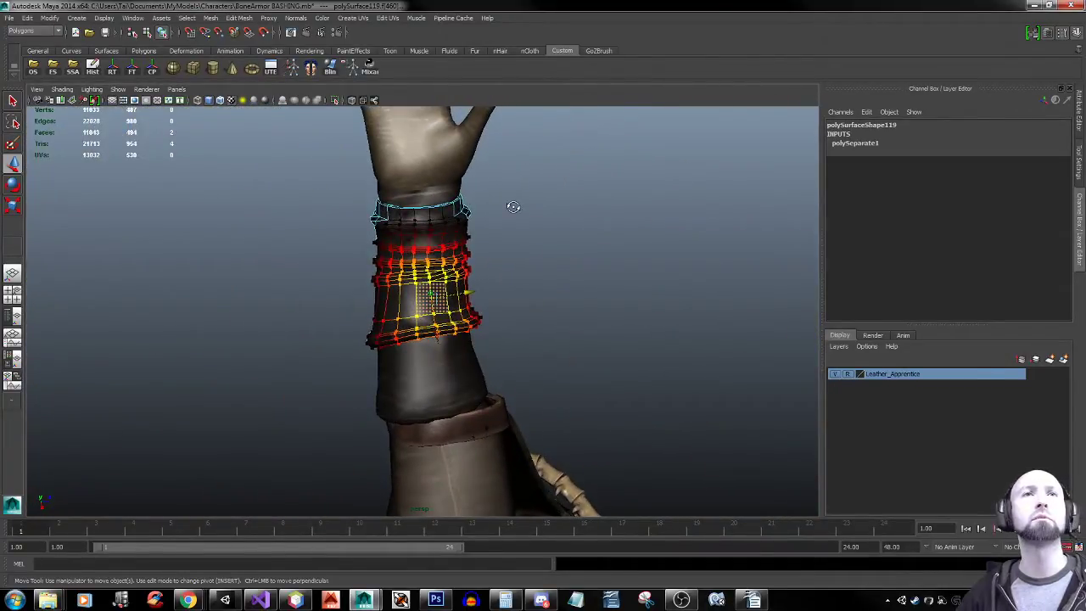
Return the bracer to object mode, deselect it, and save the scene
right_drag(412, 284, 444, 270)
click(503, 276)
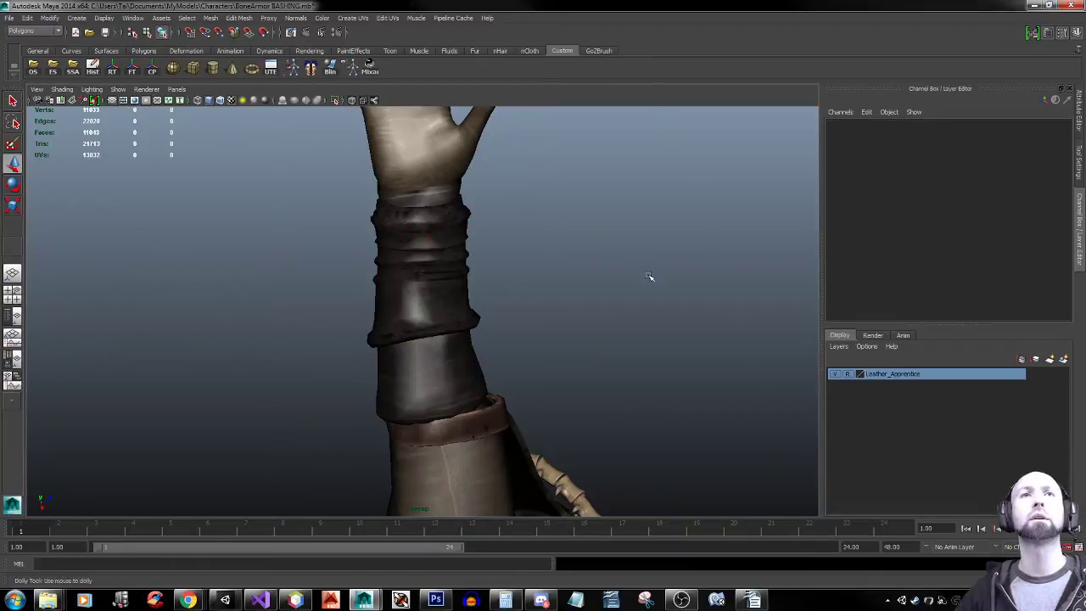
alt+right_drag(650, 277, 554, 231)
alt+drag(553, 231, 453, 388)
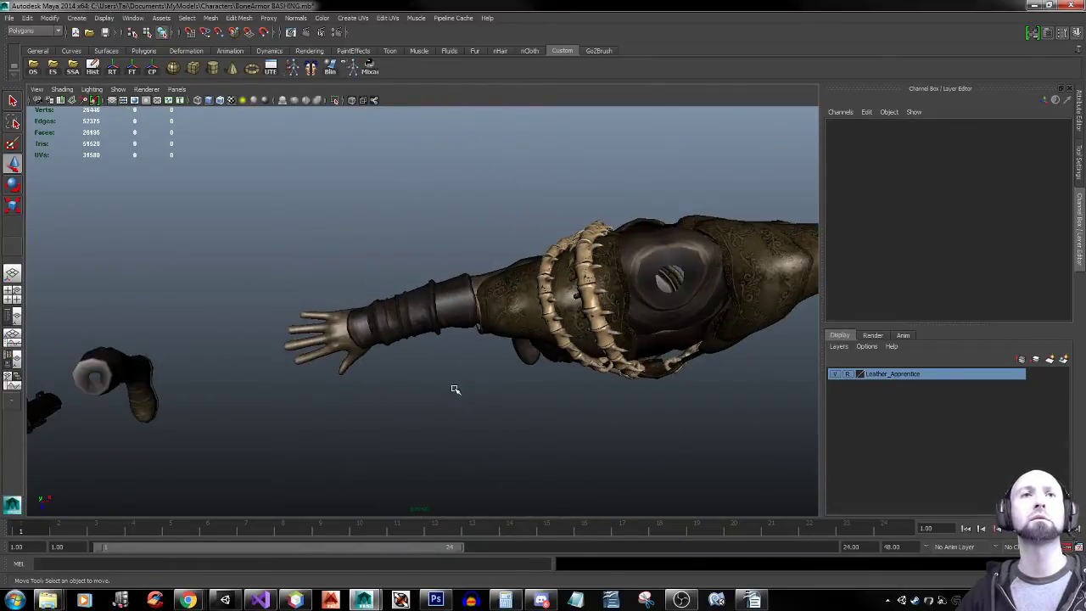
key(ctrl+s)
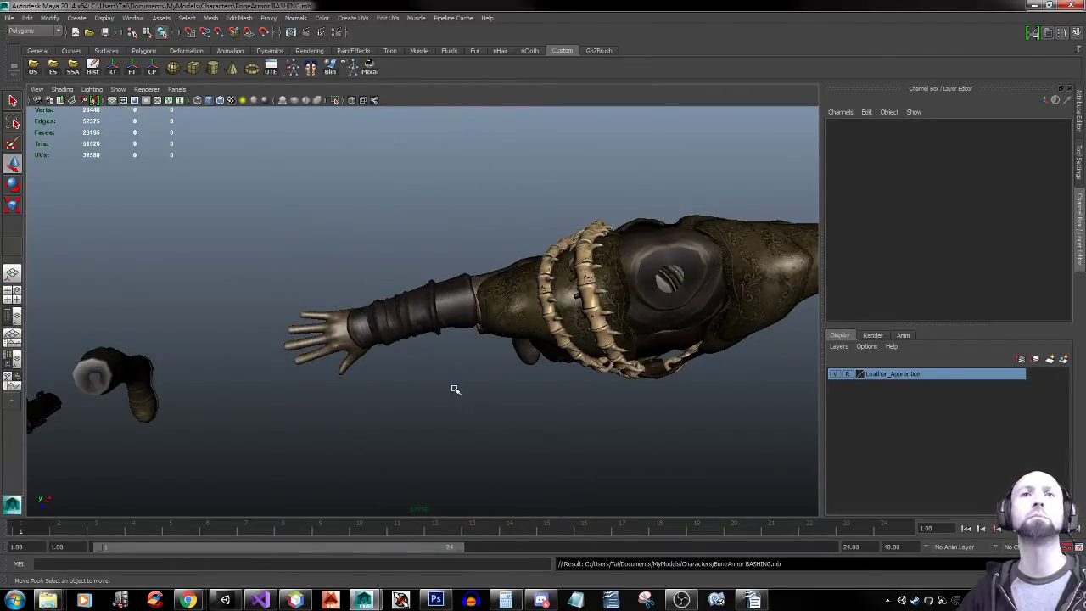
Select both spiked bone spines above the figure's right shoulder, lower them onto the pauldron to Translate Y 22.778, and deselect them
alt+drag(599, 408, 417, 354)
click(375, 220)
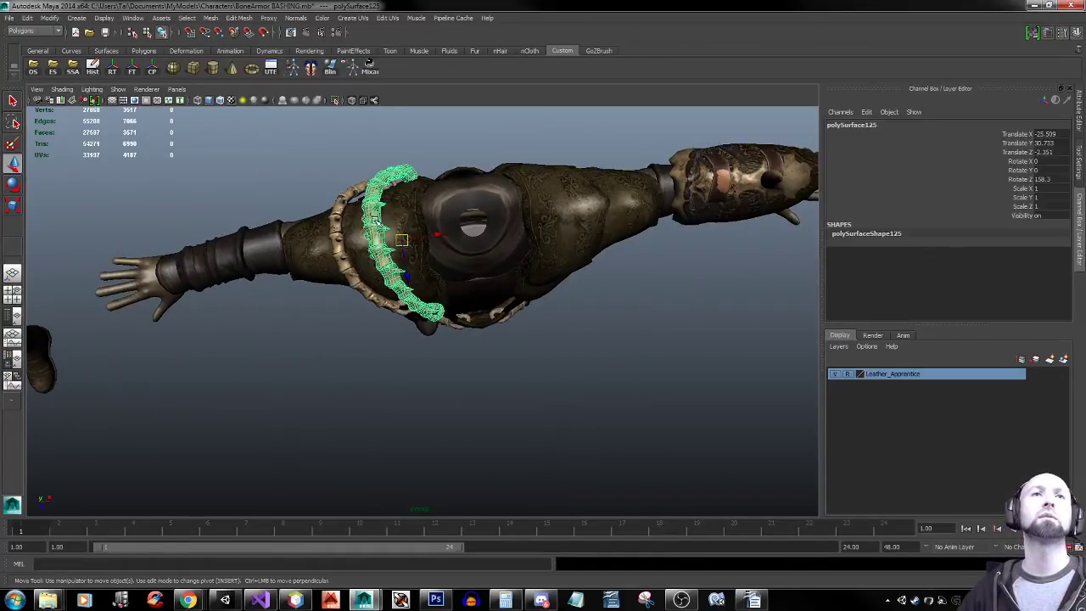
key(shift+d)
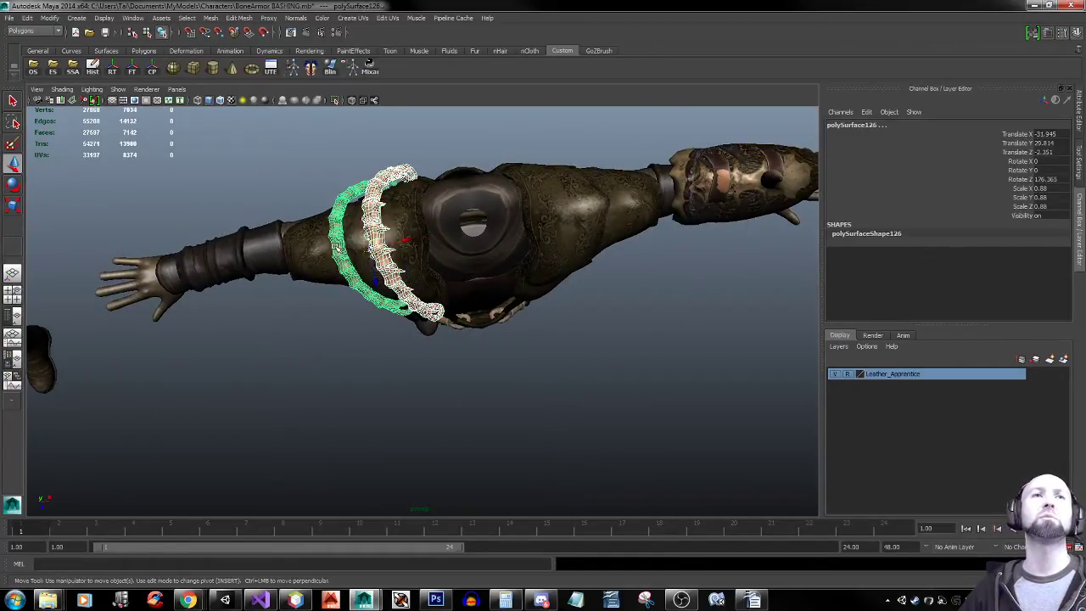
alt+drag(419, 327, 416, 233)
alt+middle_drag(419, 260, 424, 408)
key(f)
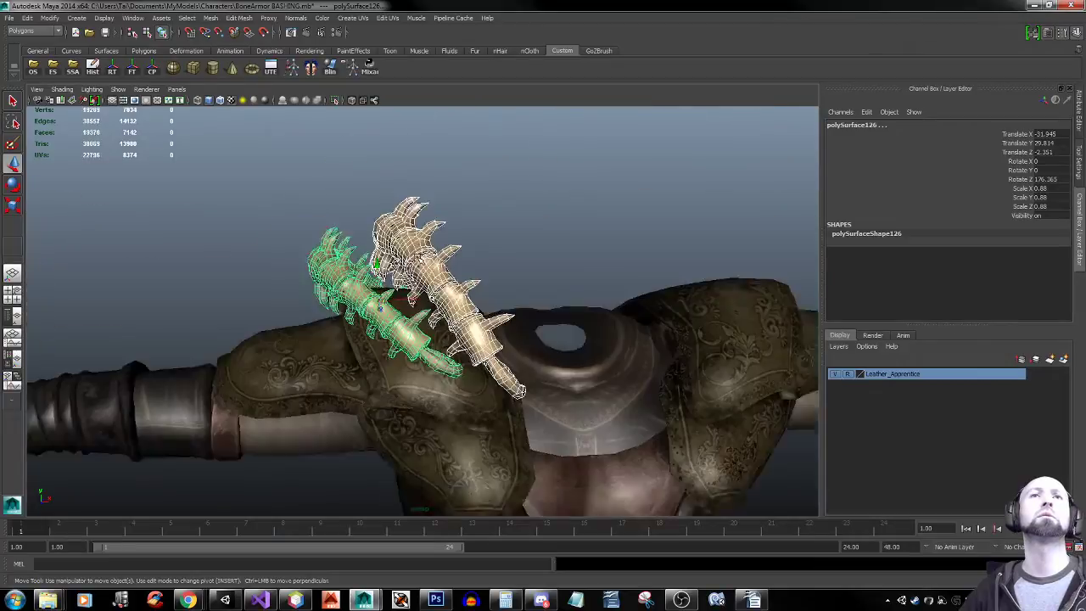
alt+right_drag(416, 382, 336, 276)
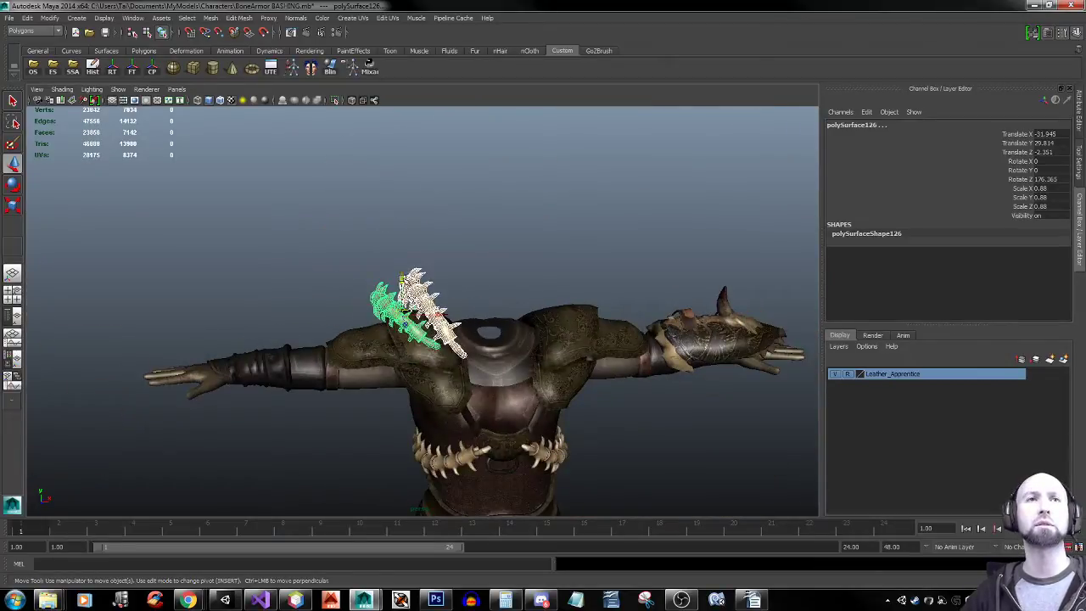
drag(404, 277, 404, 307)
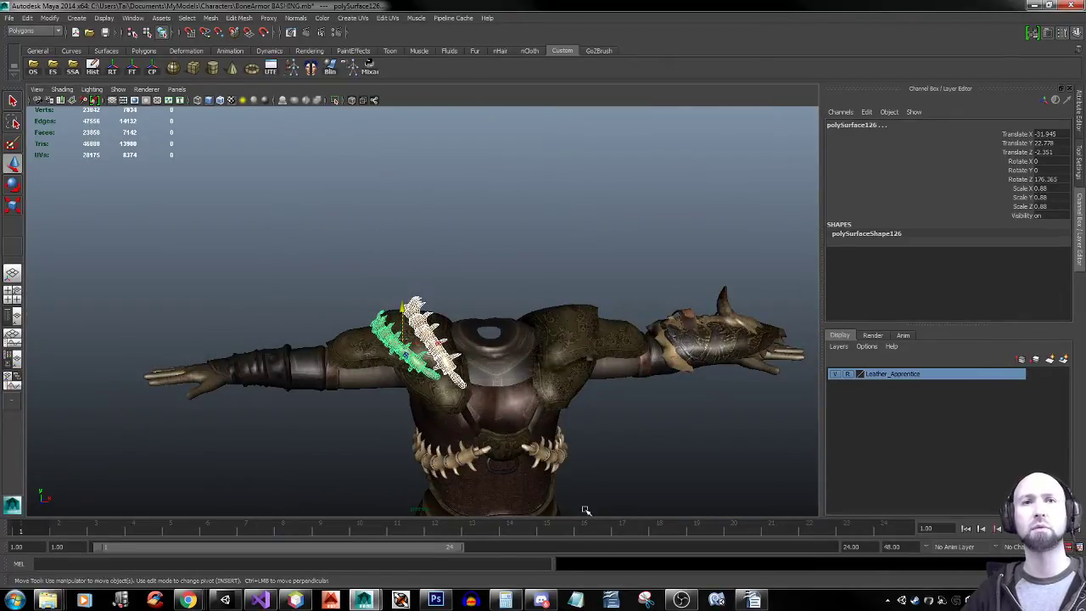
alt+drag(549, 455, 554, 326)
click(538, 275)
Examine the full armor figure and the sheathed dagger standing apart from it
alt+right_drag(550, 393, 246, 329)
mouse_move(495, 376)
alt+mouse_down()
mouse_move(497, 362)
mouse_move(502, 392)
mouse_move(502, 368)
alt+mouse_up()
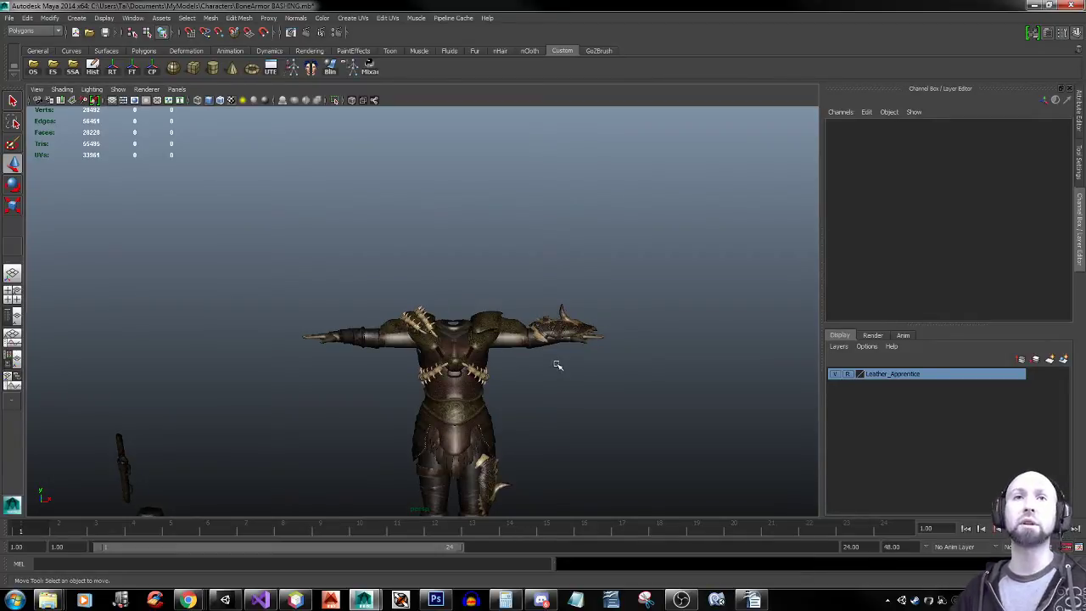
alt+drag(572, 400, 482, 308)
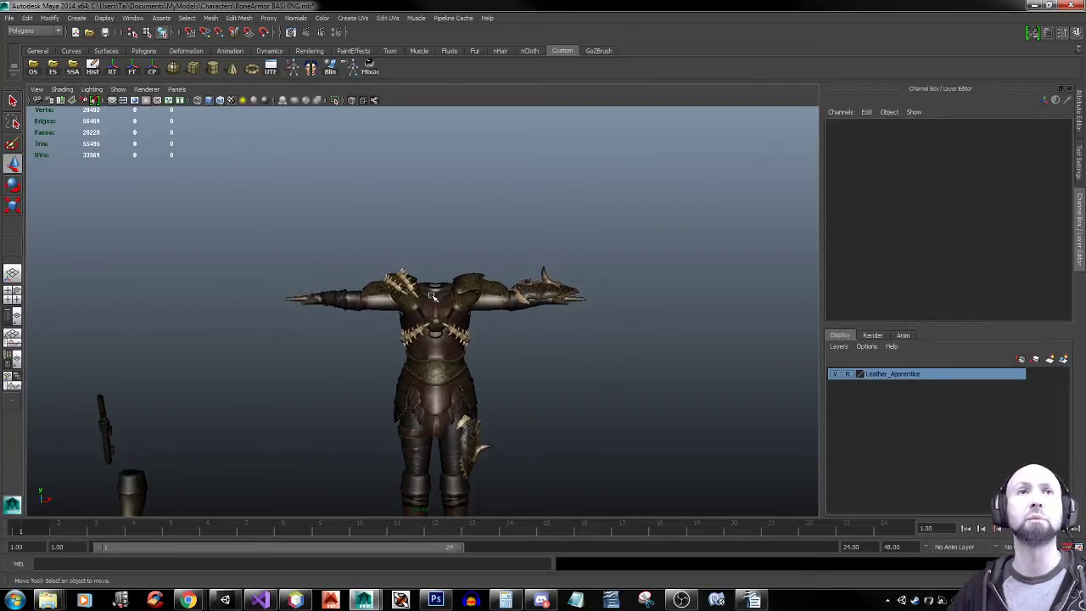
alt+middle_drag(497, 447, 553, 346)
drag(142, 289, 197, 344)
key(f)
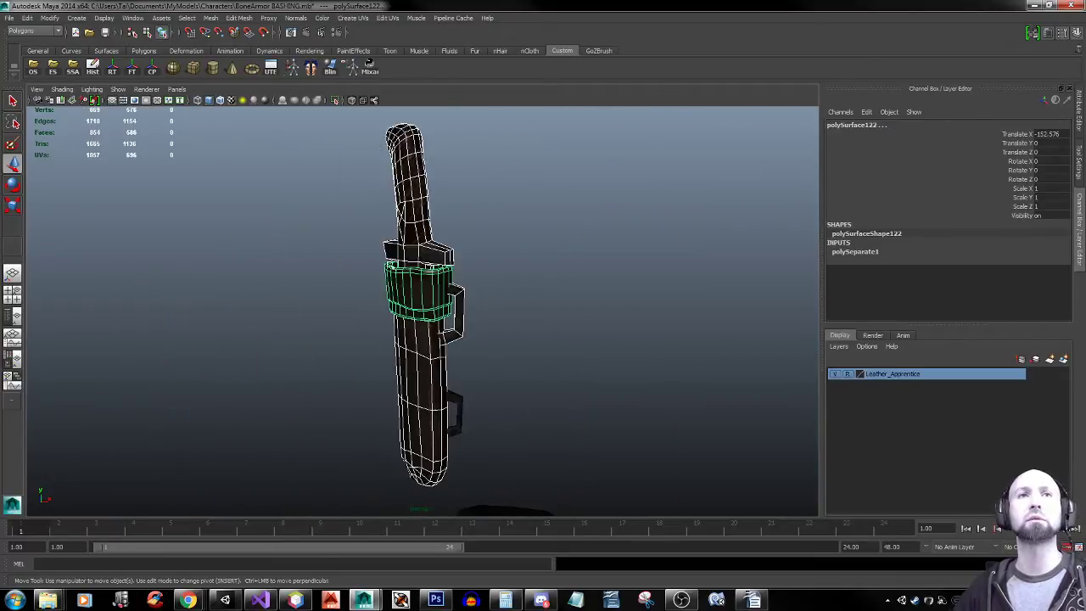
alt+drag(382, 349, 586, 377)
alt+right_drag(585, 377, 454, 354)
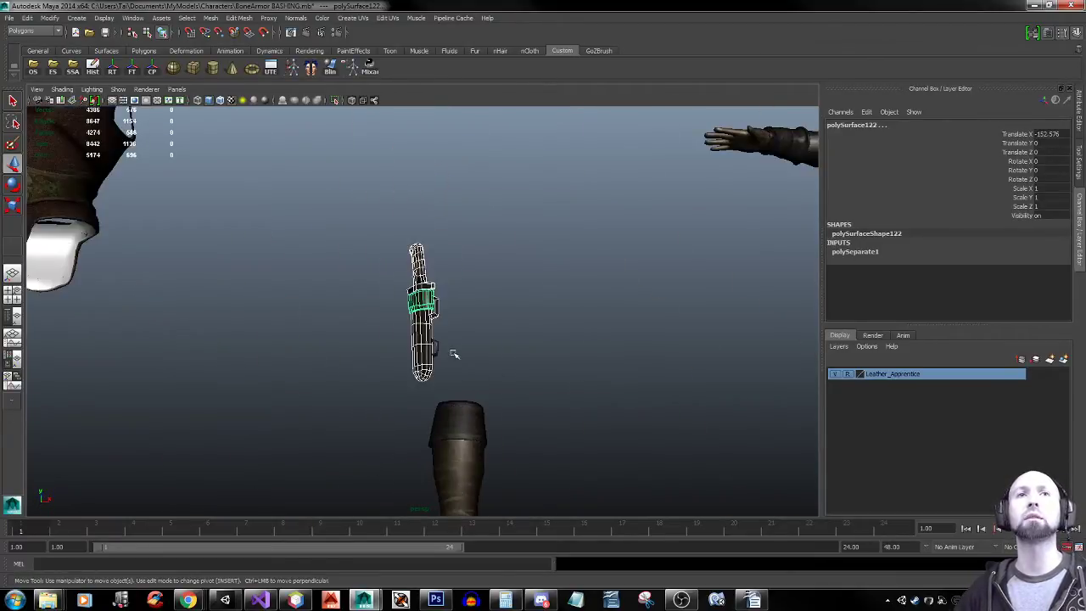
alt+middle_drag(454, 354, 74, 484)
Try to shift the upper-arm plate of the figure's left pauldron slightly inward along X
click(588, 222)
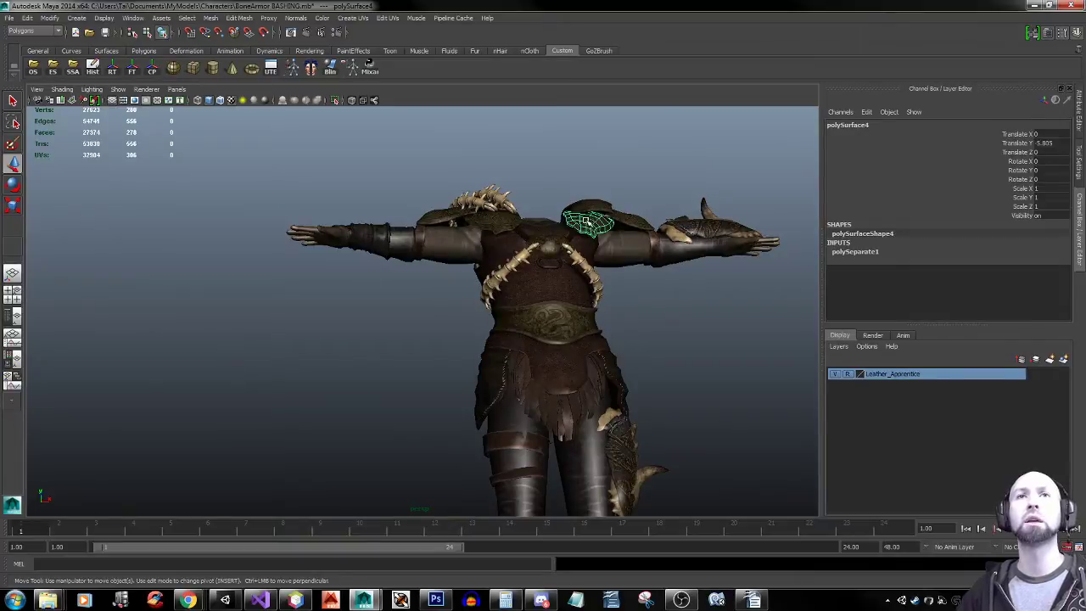
key(f)
alt+drag(566, 250, 588, 269)
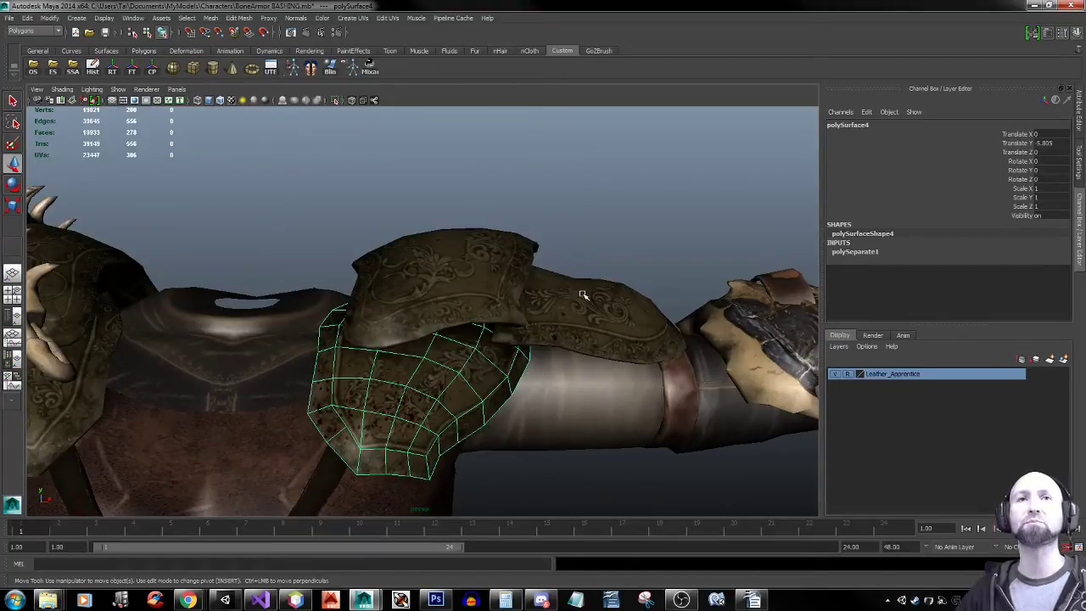
click(583, 294)
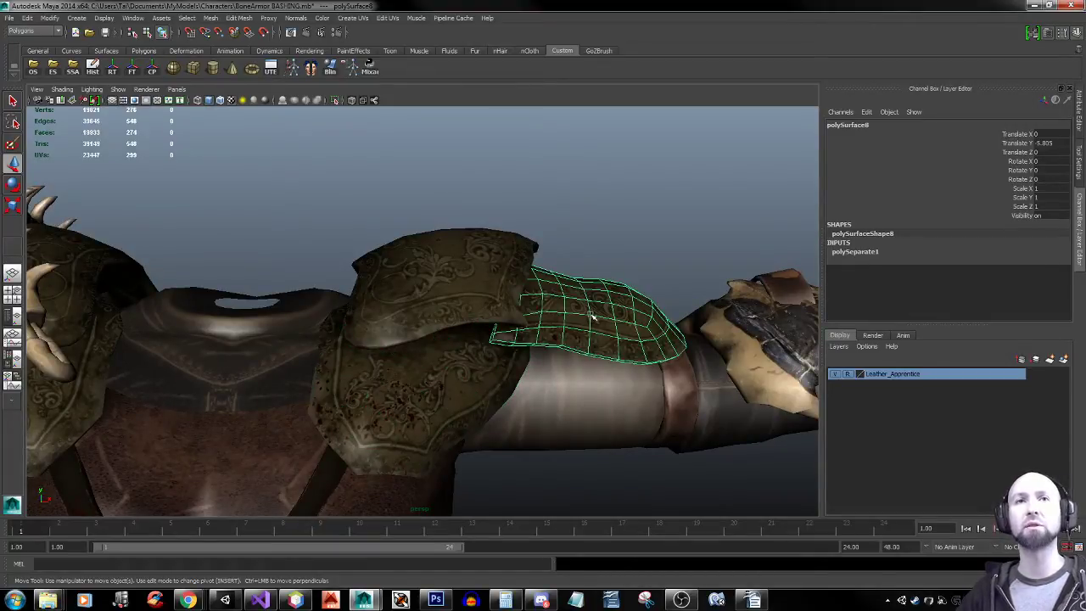
alt+drag(637, 337, 365, 337)
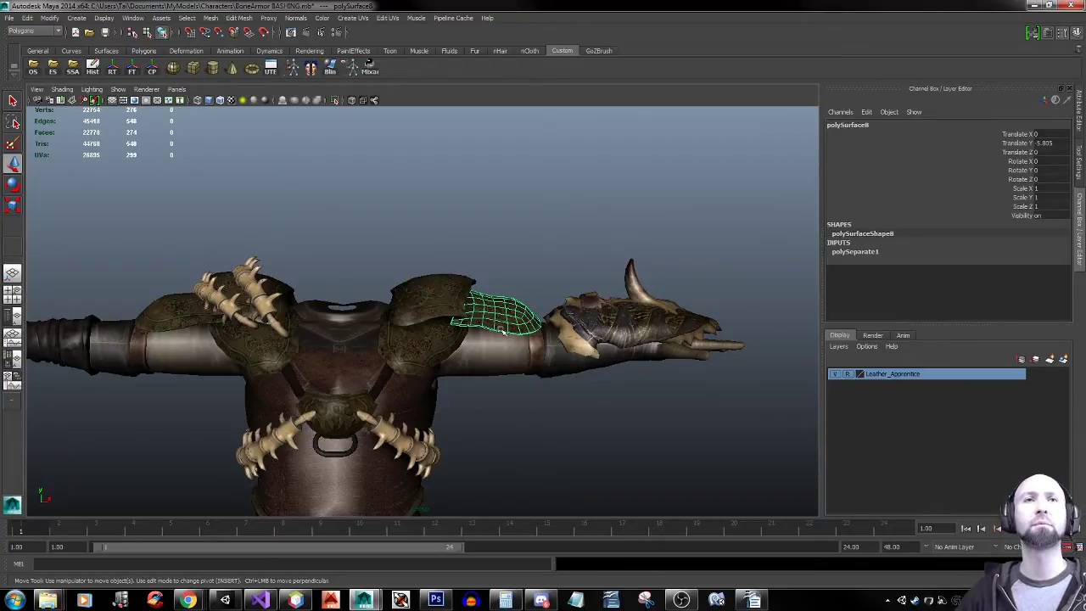
click(152, 69)
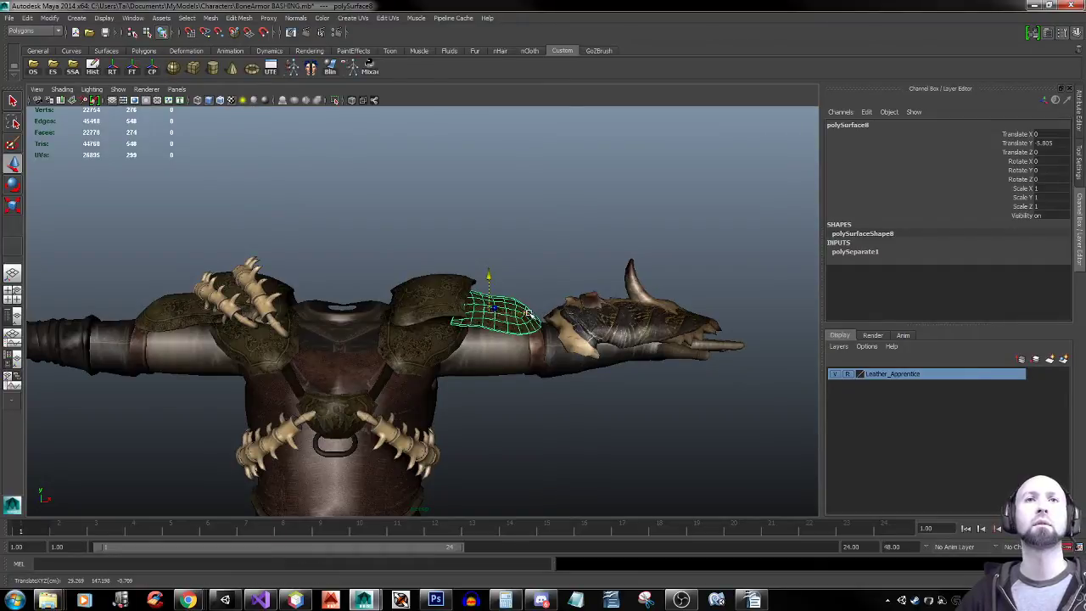
middle_drag(528, 315, 506, 312)
key(ctrl+z)
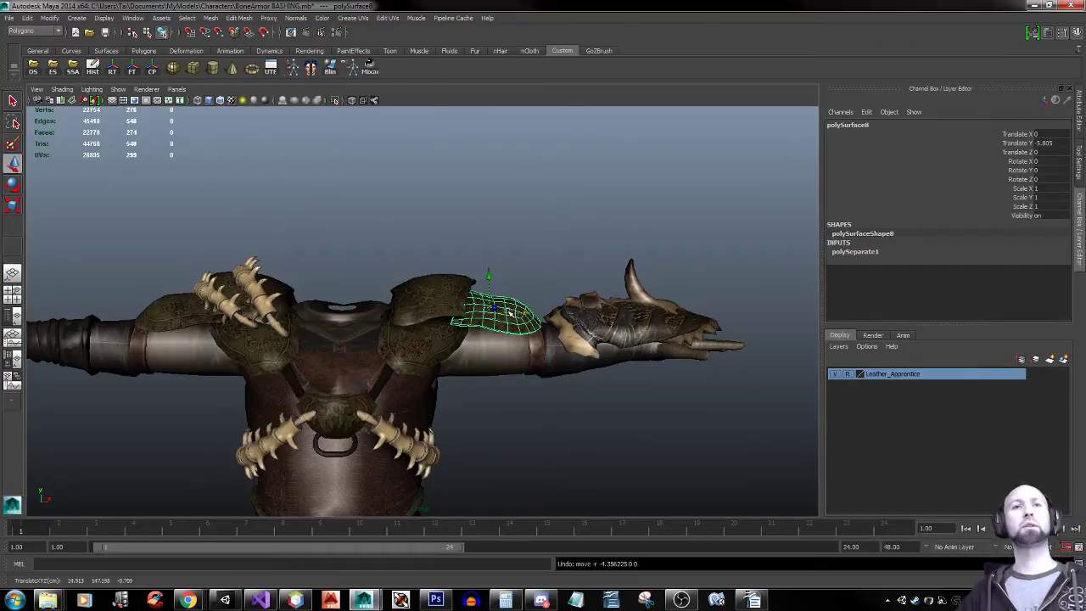
Hide the Leather_Apprentice layer and select only the shoulder armor, its harness and the two shoulder spines, excluding the torso and rib bones
scroll(480, 384, down, 5)
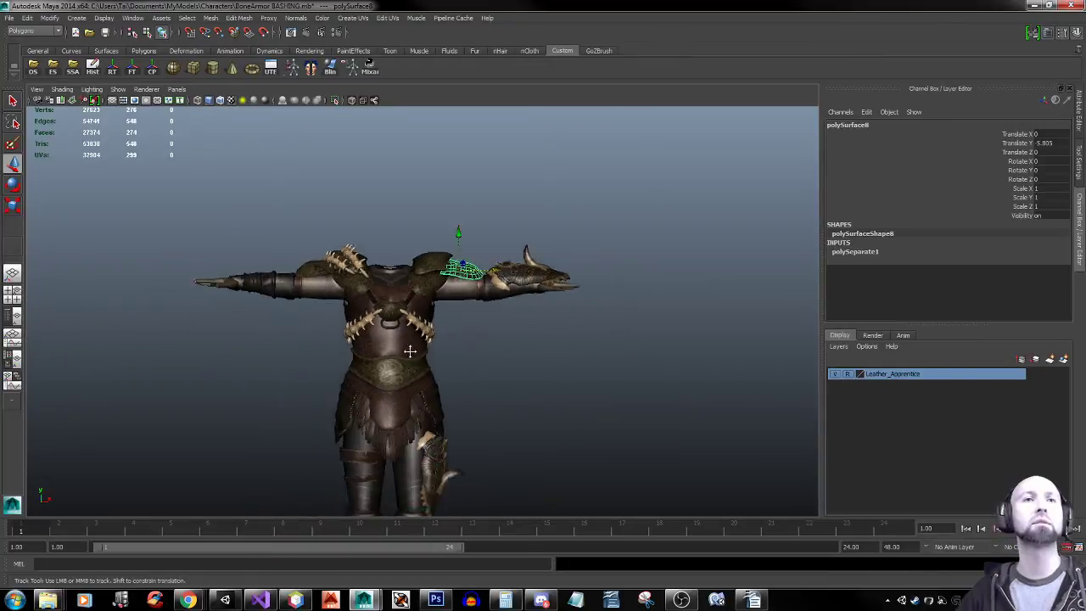
click(834, 375)
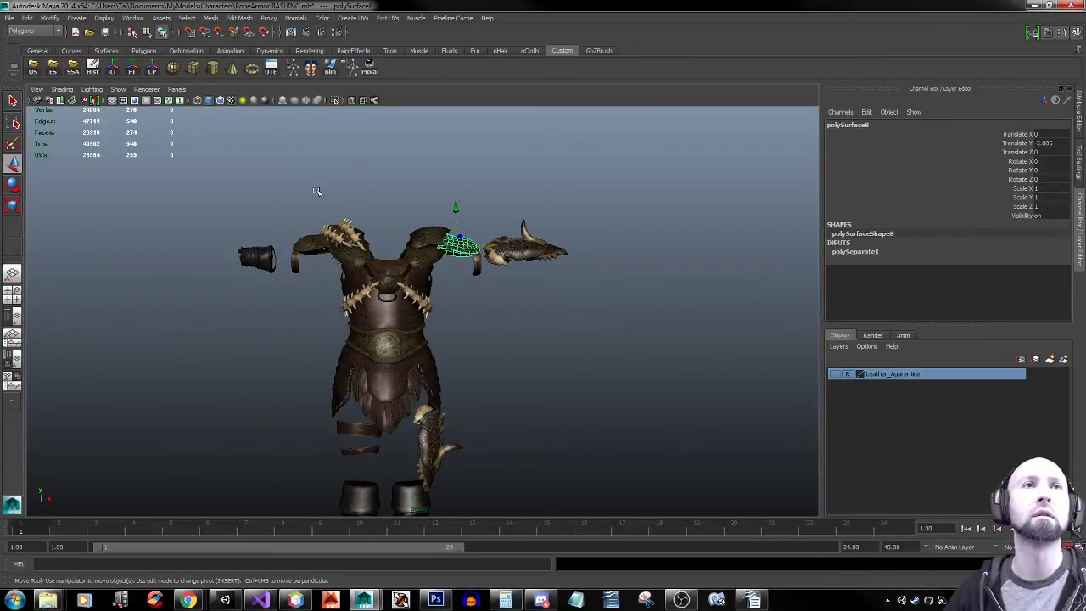
drag(309, 188, 386, 347)
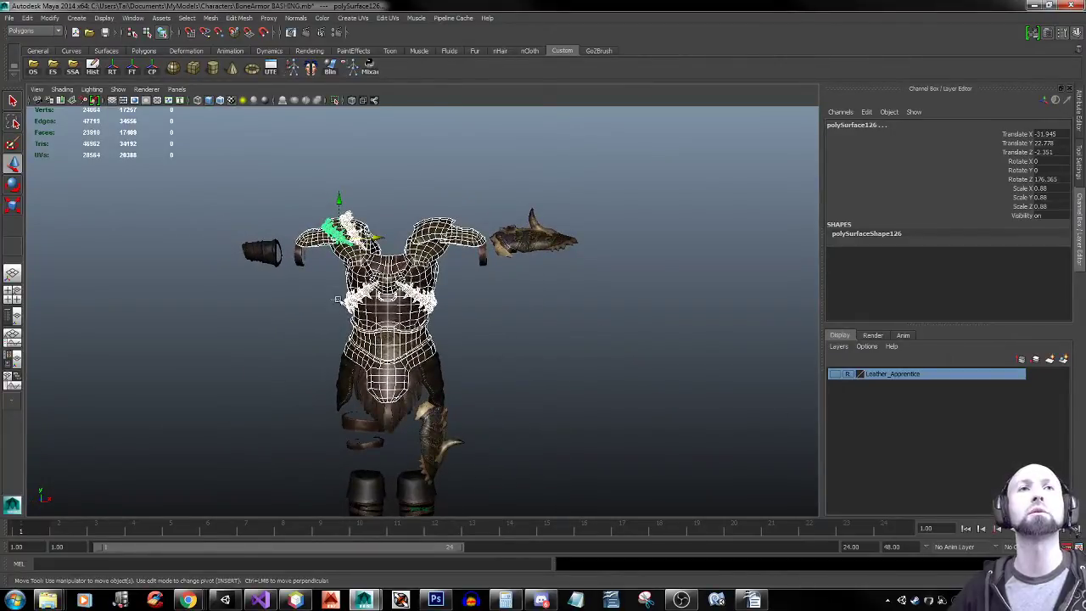
ctrl+drag(338, 299, 377, 334)
ctrl+drag(515, 339, 427, 297)
mouse_move(371, 339)
alt+mouse_down()
mouse_move(566, 335)
mouse_move(563, 263)
mouse_move(543, 335)
mouse_move(370, 341)
alt+mouse_up()
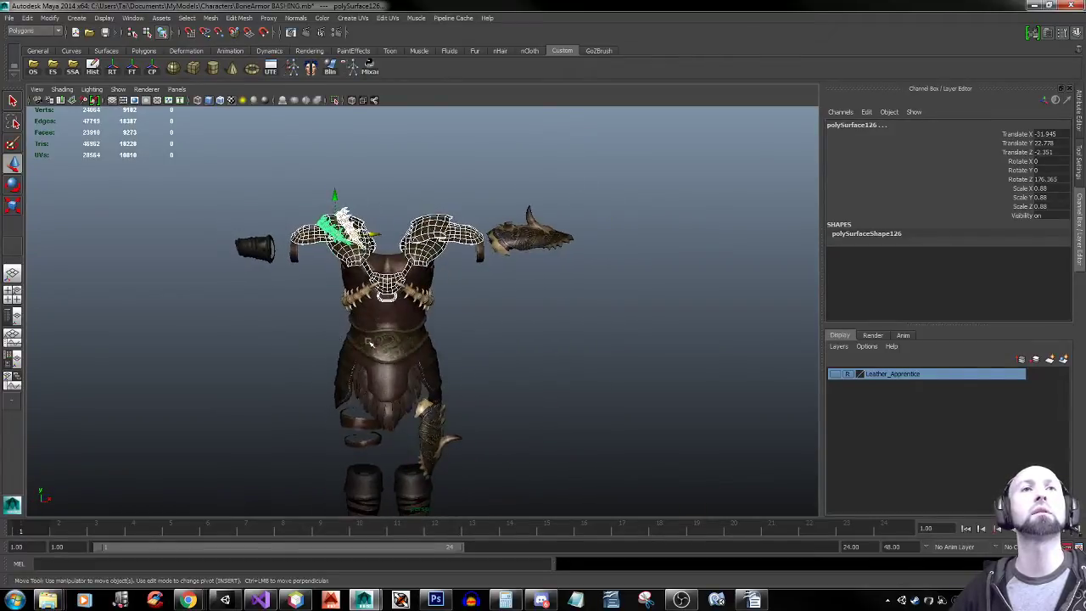
Create a new display layer and add the selected shoulder armor pieces to it
click(1050, 359)
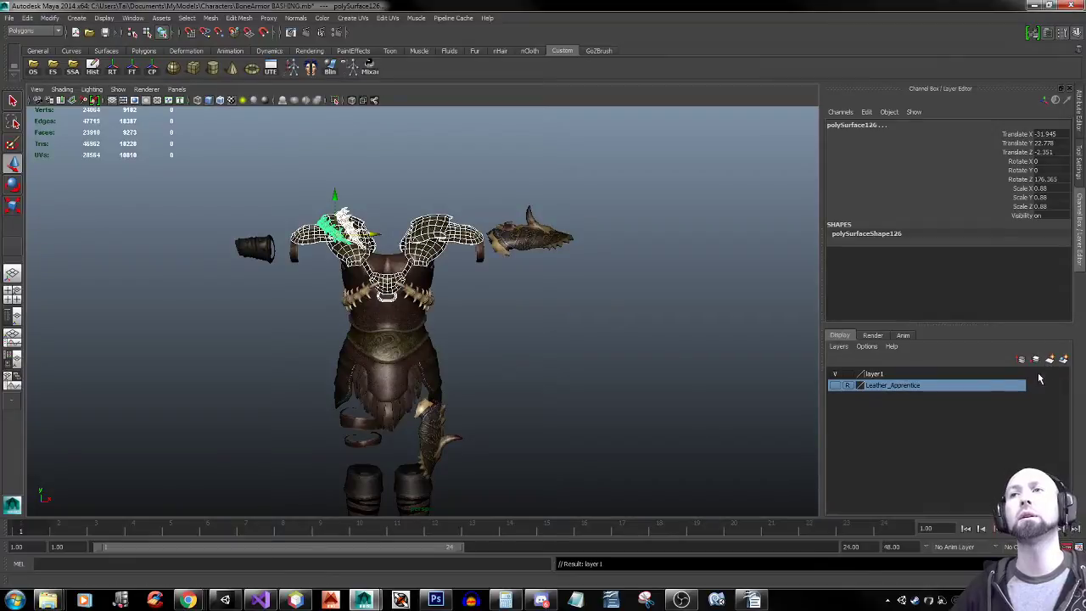
click(904, 376)
right_click(905, 375)
click(974, 395)
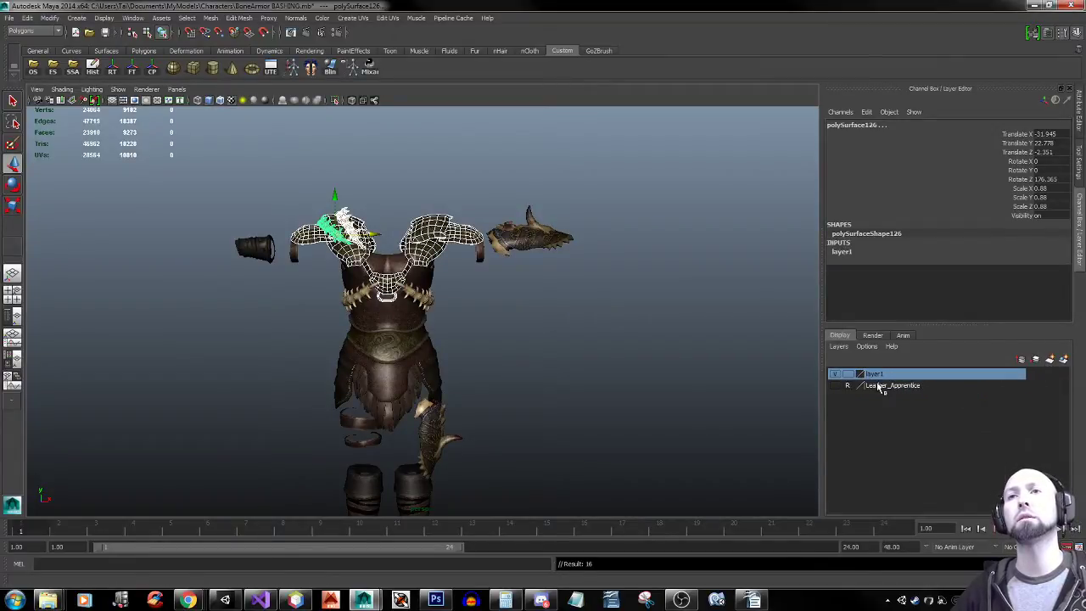
Toggle the new layer's visibility to check which pieces it contains, and clear the selection
click(837, 375)
click(838, 375)
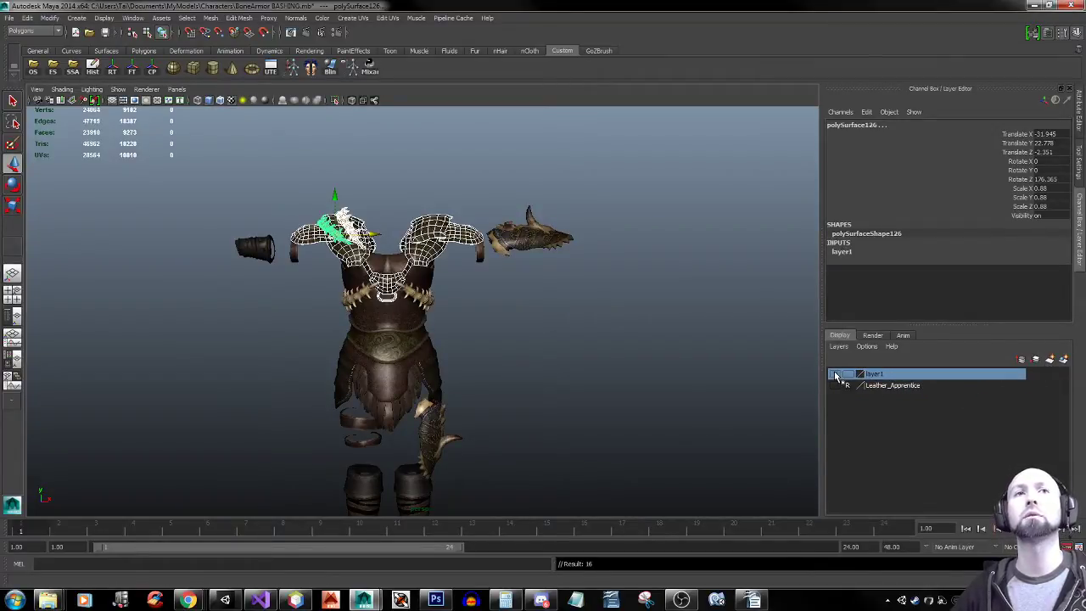
click(837, 375)
click(838, 375)
click(561, 311)
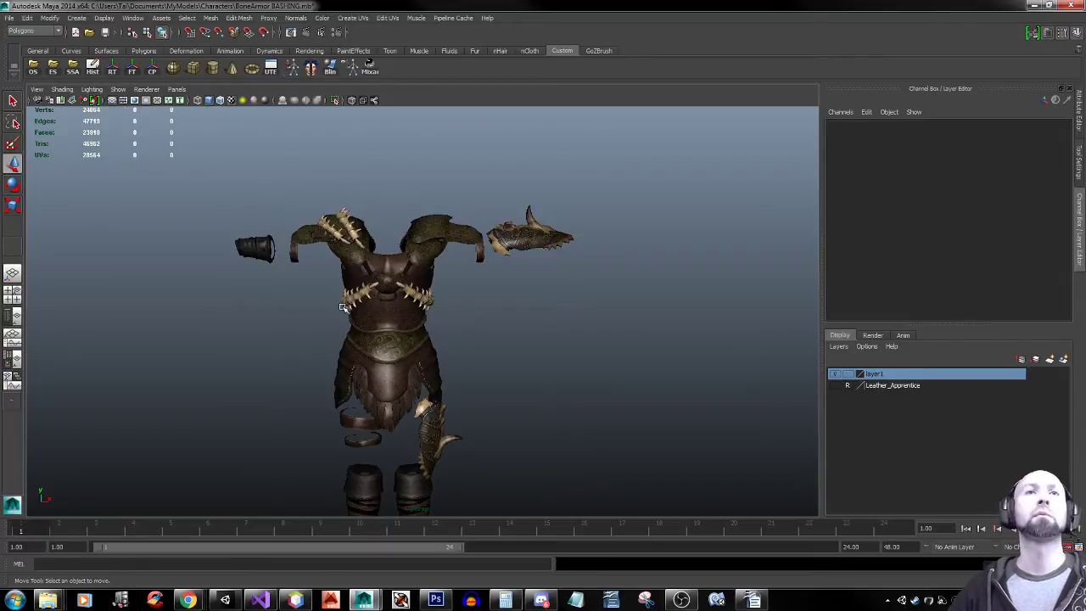
Show the Leather_Apprentice layer again around the armor pieces
scroll(645, 313, up, 4)
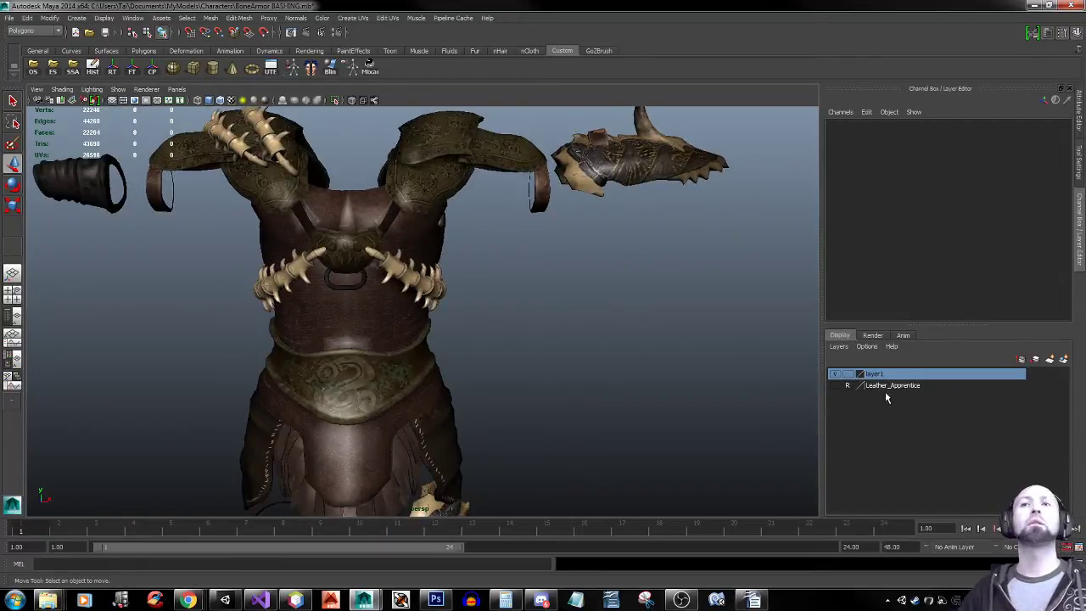
click(834, 386)
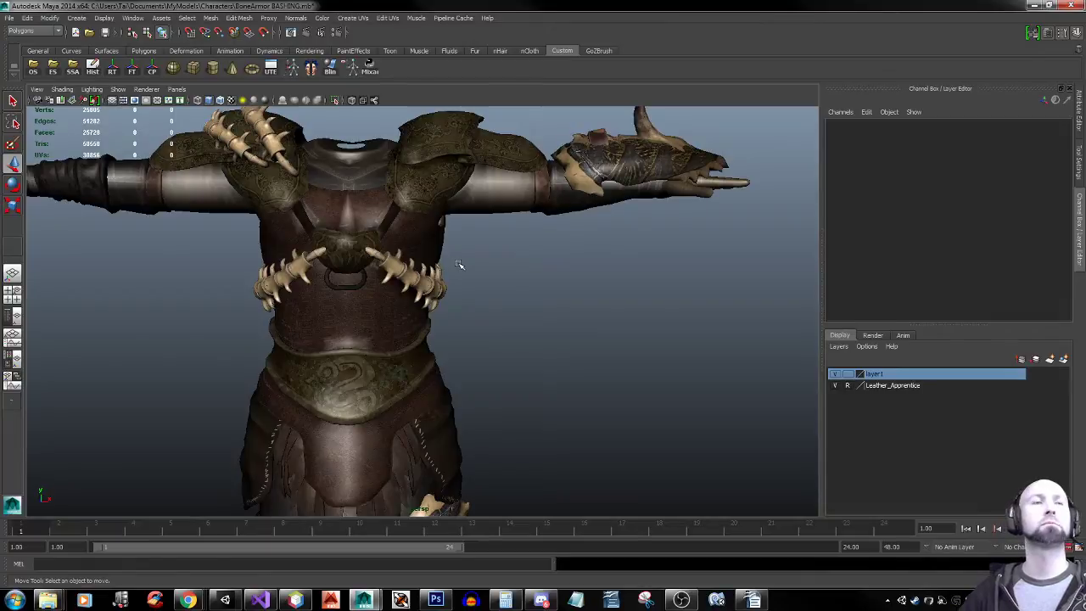
alt+drag(458, 265, 483, 252)
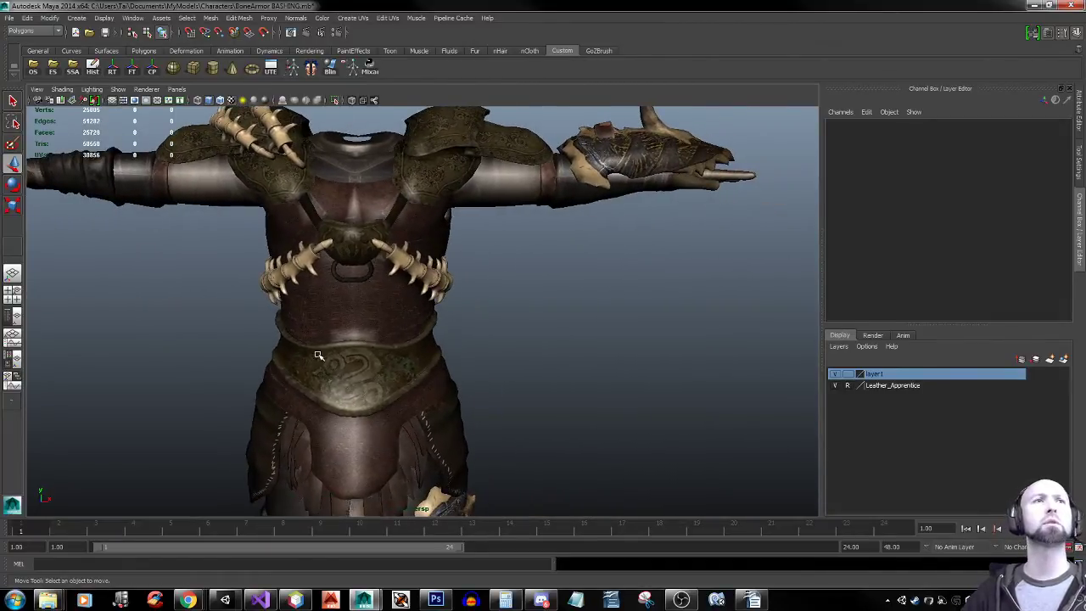
Duplicate the arm strap on the figure's right arm and move the copy toward the shoulder to Translate X 10.47
click(163, 181)
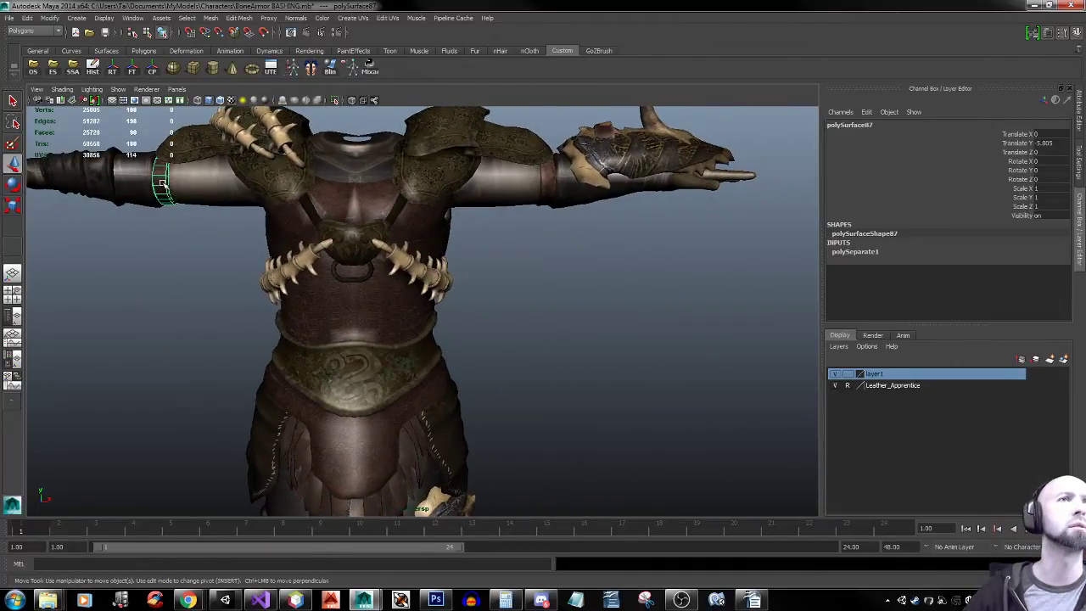
key(ctrl+d)
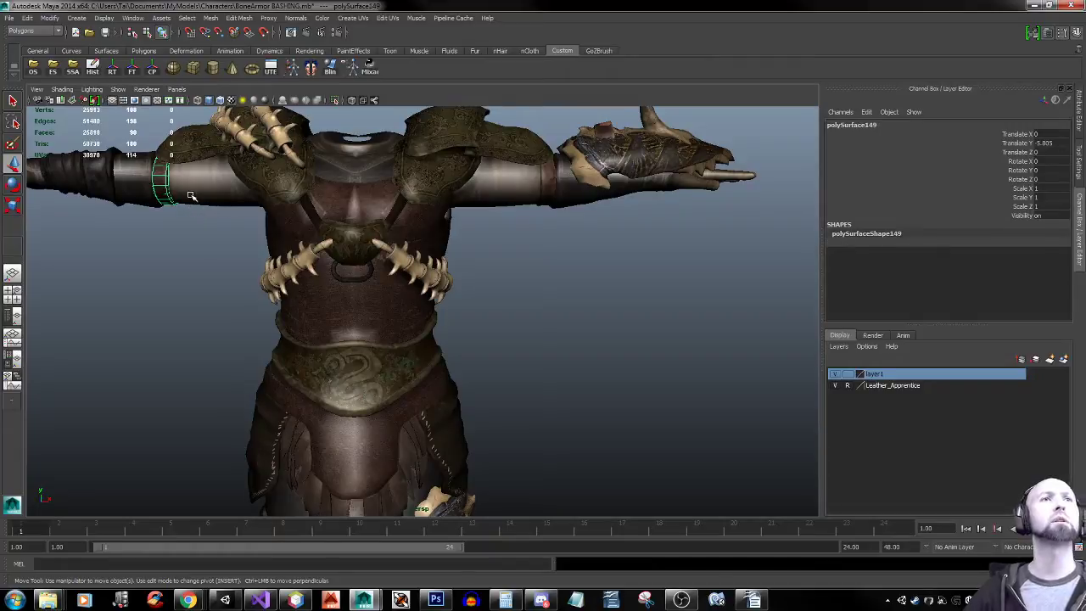
key(w)
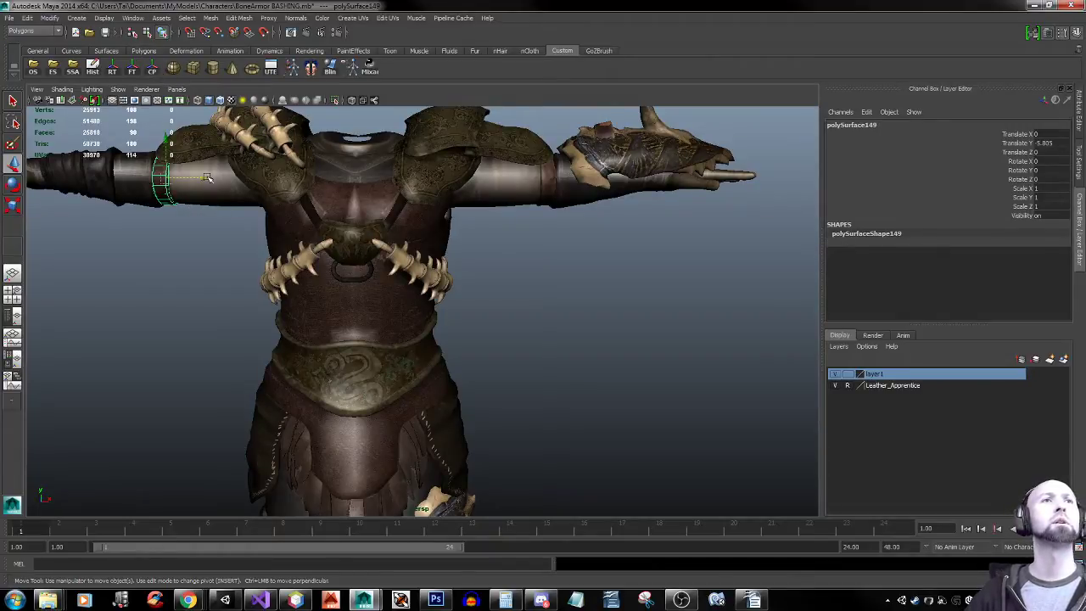
drag(207, 177, 406, 173)
Scale the duplicated strap uniformly to 1.123 and shift it to Translate Z -1.632 so it wraps the upper arm
key(r)
alt+middle_drag(247, 180, 361, 222)
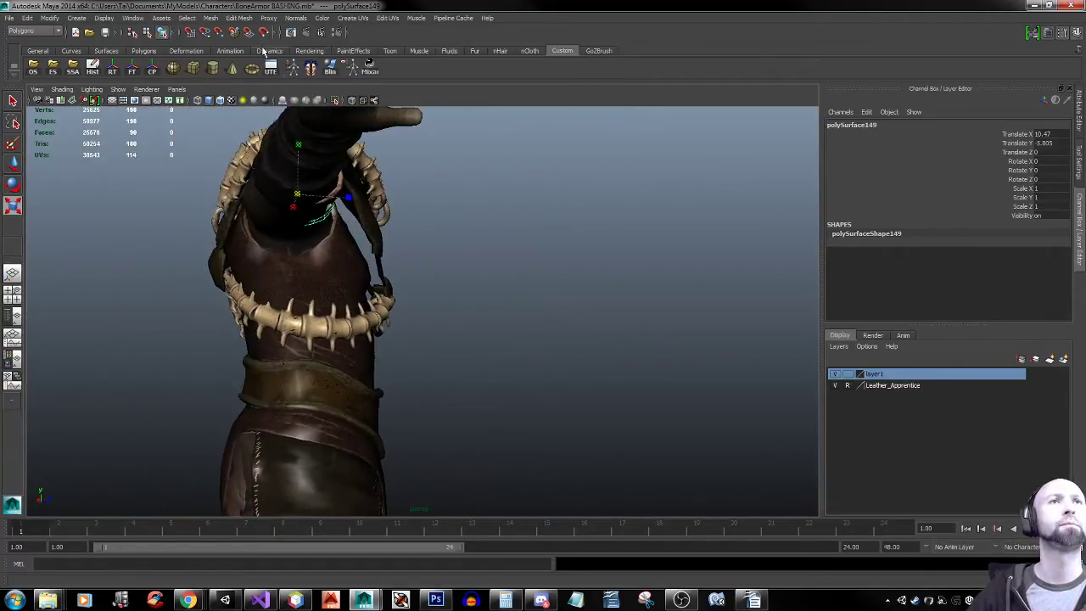
click(354, 102)
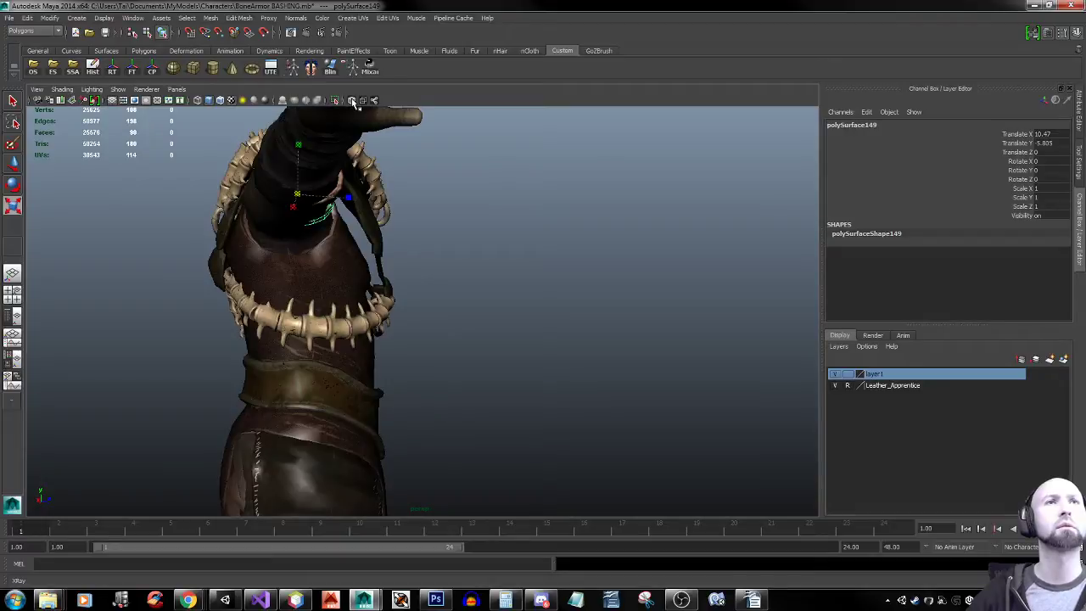
drag(296, 193, 381, 243)
key(w)
key(f)
alt+right_drag(398, 281, 375, 310)
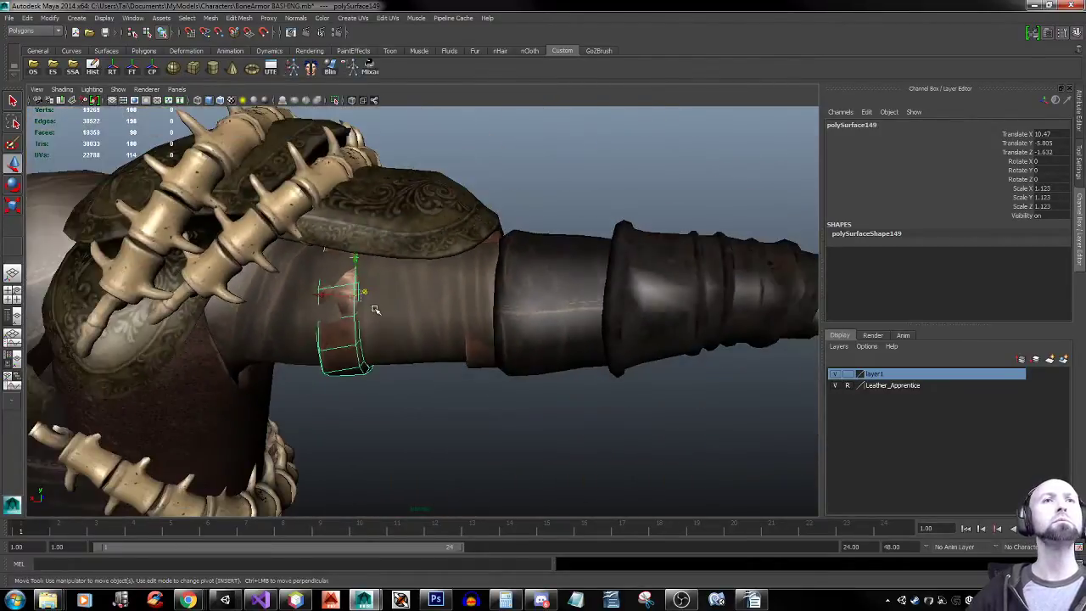
Try to widen the duplicated arm strap slightly along Z, and undo that scaling
alt+drag(375, 310, 229, 284)
key(r)
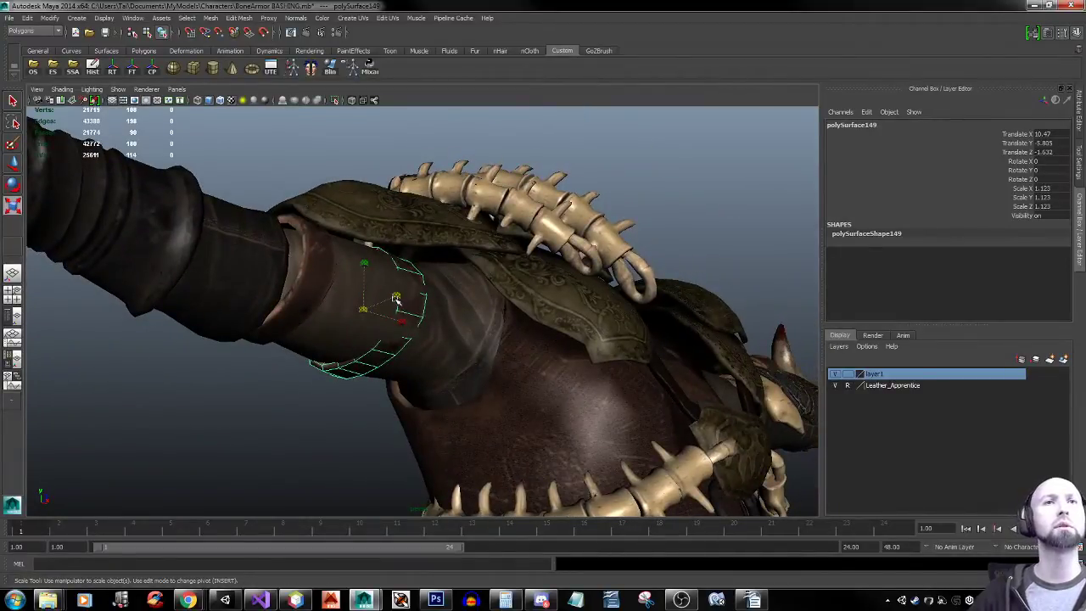
drag(397, 298, 398, 299)
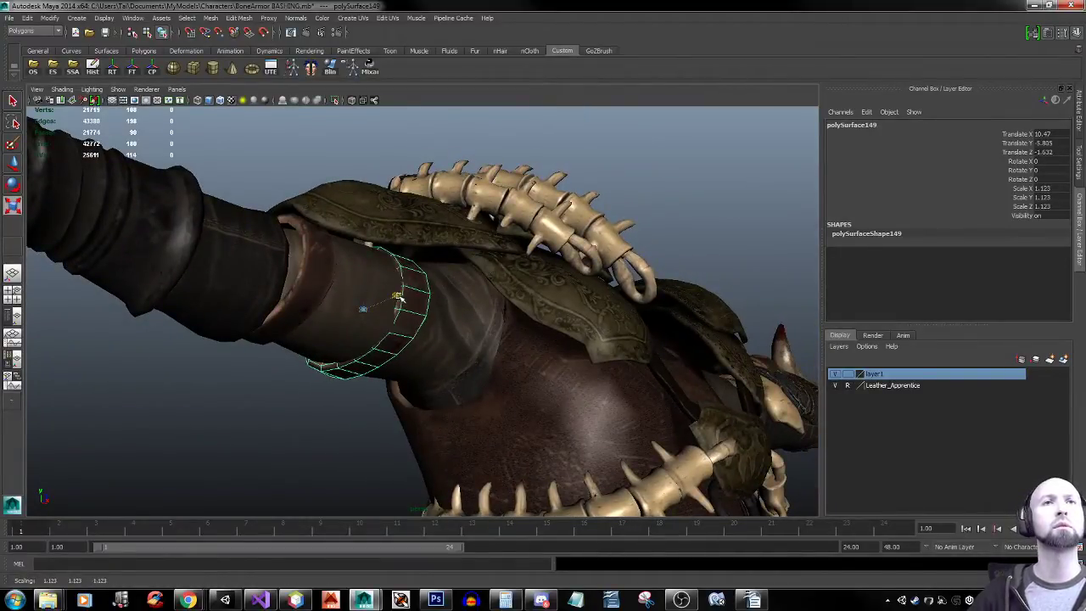
key(ctrl+z)
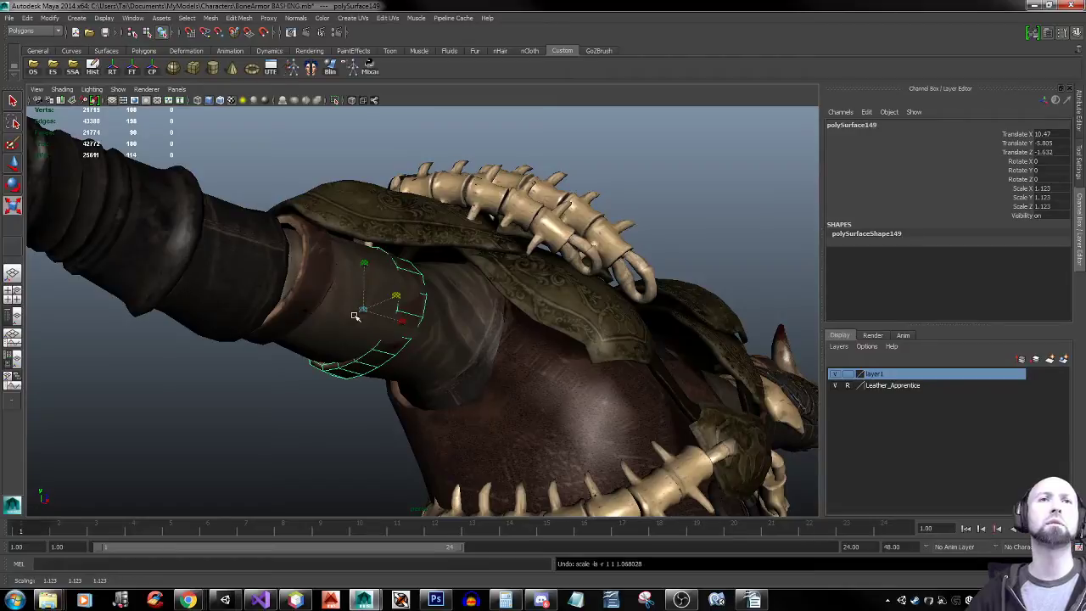
Scale the duplicated upper-arm strap uniformly to 1.168 and deselect it
drag(363, 308, 366, 309)
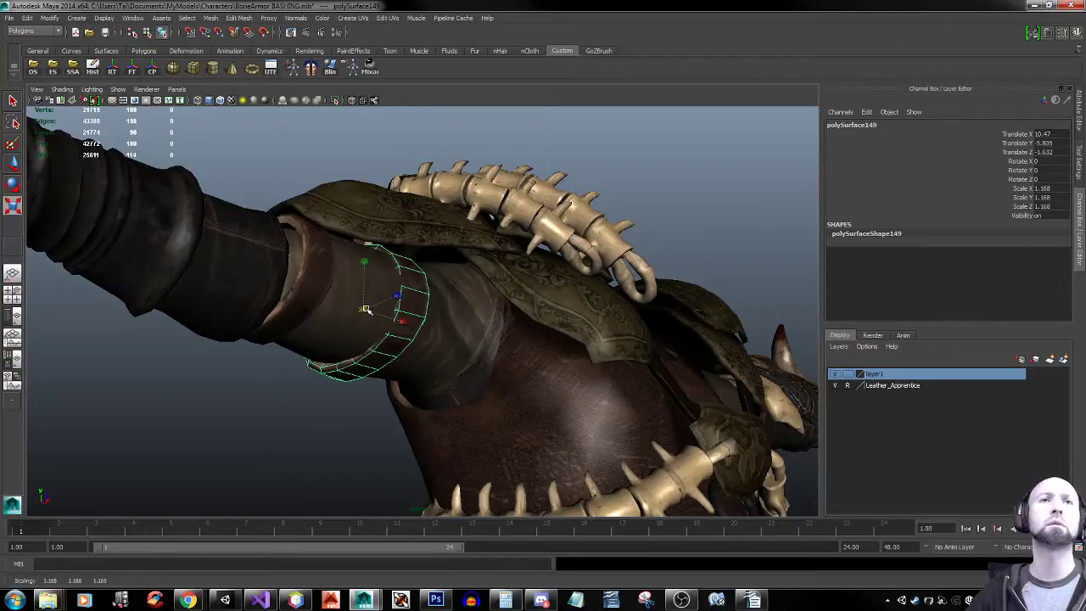
alt+right_drag(458, 330, 169, 339)
click(255, 364)
alt+drag(254, 364, 492, 436)
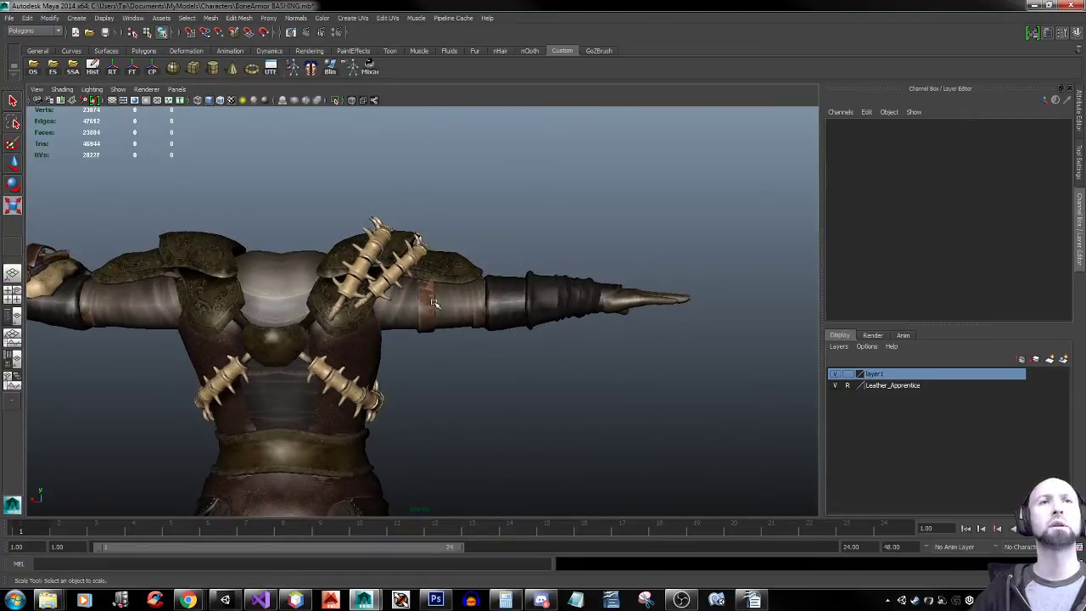
alt+drag(574, 364, 458, 274)
Try to move the leather shoulder plate on the figure's right arm away from the body, and undo the move
click(383, 222)
key(w)
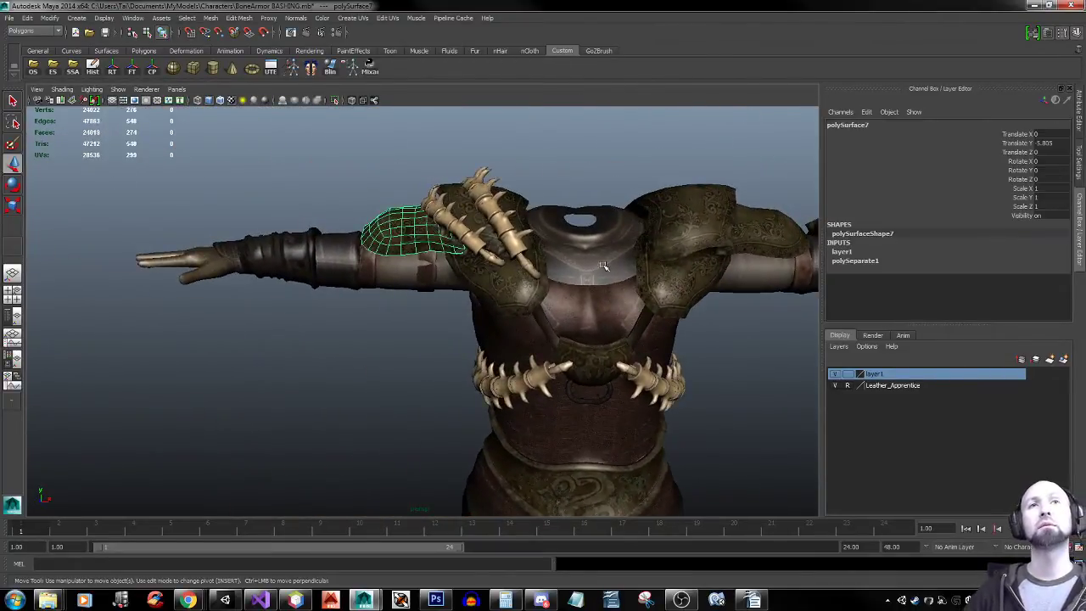
scroll(323, 276, down, 5)
drag(413, 289, 196, 293)
alt+drag(574, 337, 533, 316)
key(ctrl+z)
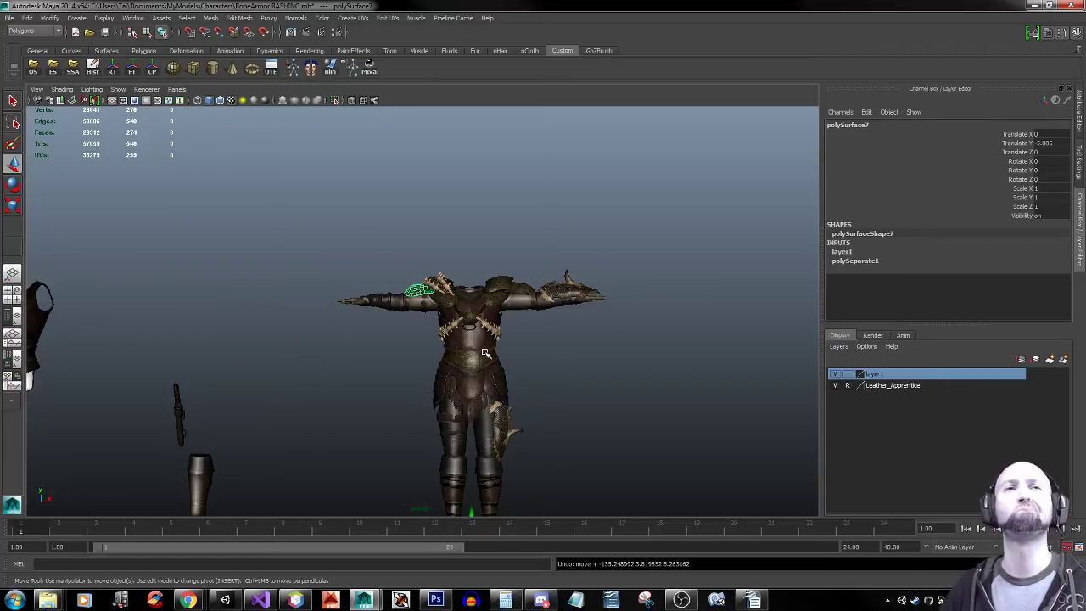
Move the horned guard beside the figure's left leg to Translate X -46.368 and rotate it to Rotate X 81.411
alt+middle_drag(493, 432, 422, 358)
click(425, 350)
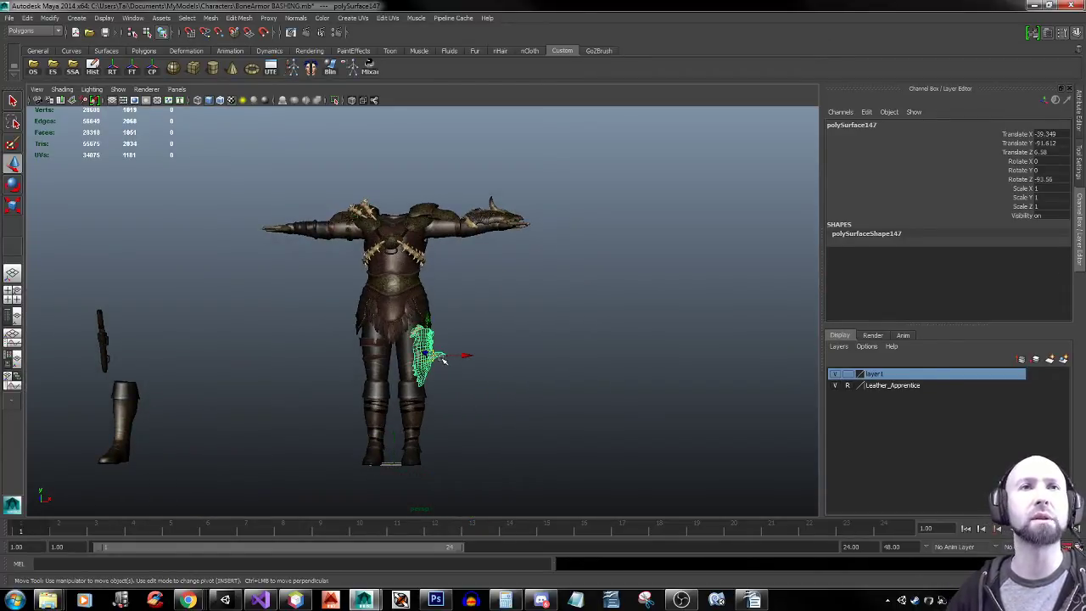
key(f)
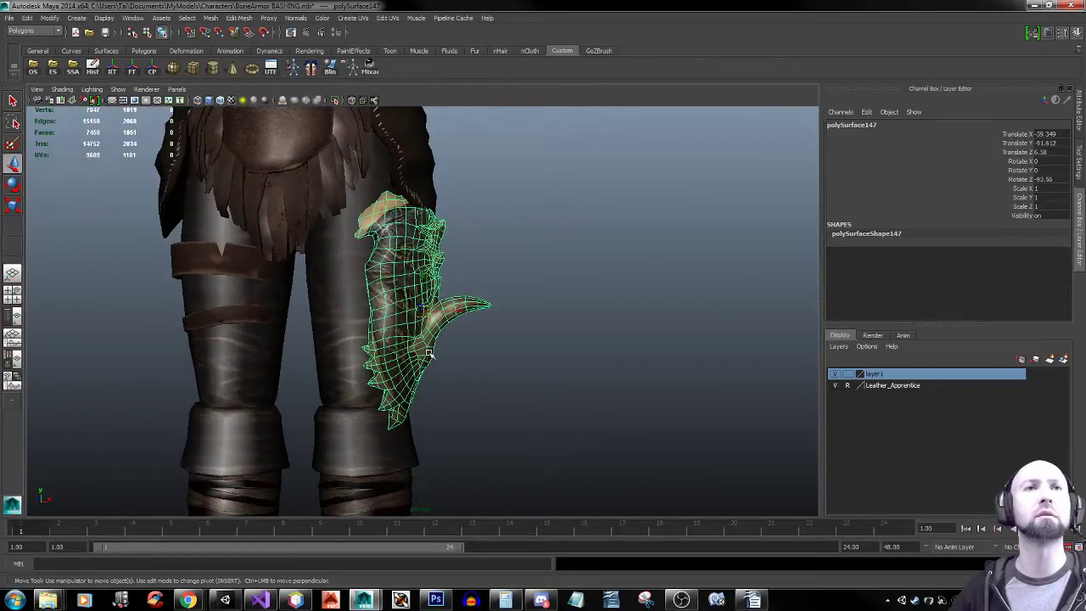
drag(450, 313, 366, 335)
key(e)
key(w)
alt+drag(478, 328, 367, 328)
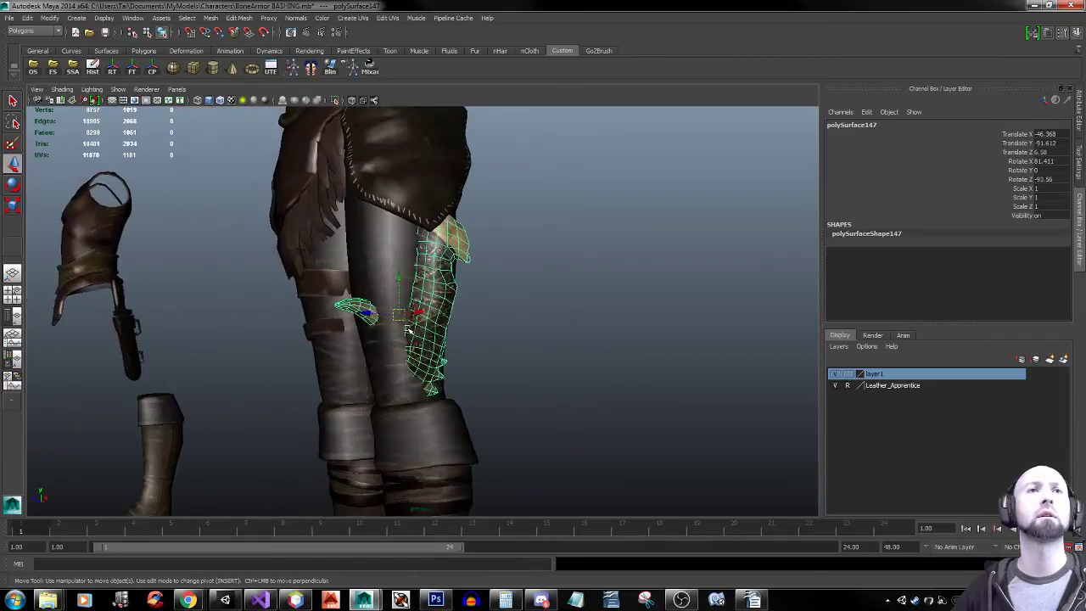
Reposition the horned guard over the front of the left thigh and turn it so the horn faces forward
alt+right_drag(367, 328, 345, 332)
drag(393, 310, 340, 318)
key(e)
drag(413, 327, 391, 342)
alt+drag(389, 348, 467, 334)
drag(436, 273, 431, 278)
Open the Rotate Tool settings and fine-tune the thigh guard's rotation to about 82.7, 5.5 and -87.7 degrees
double_click(13, 185)
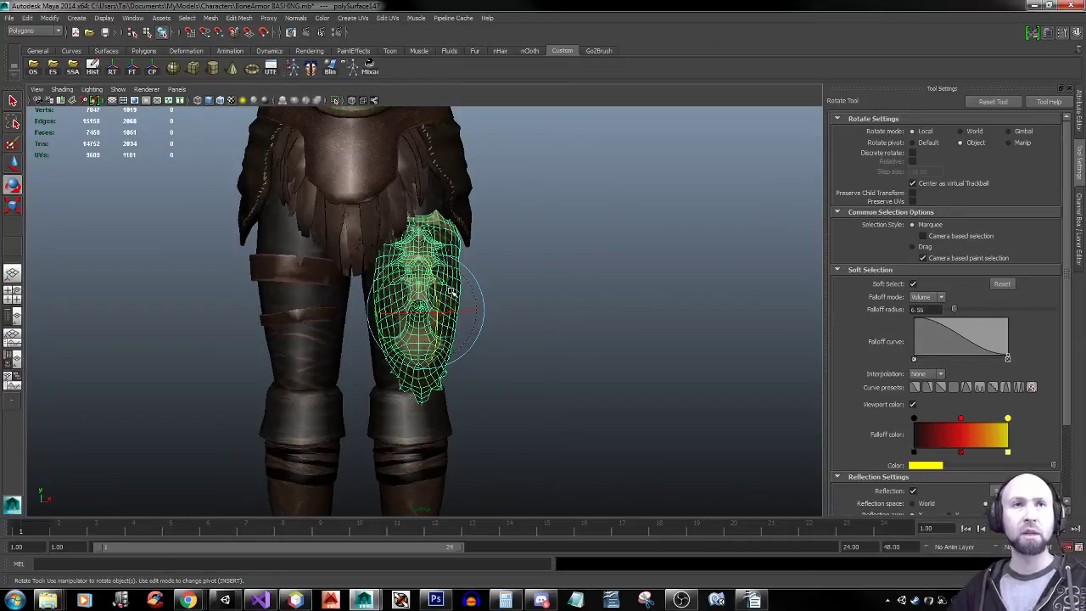
drag(434, 326, 456, 250)
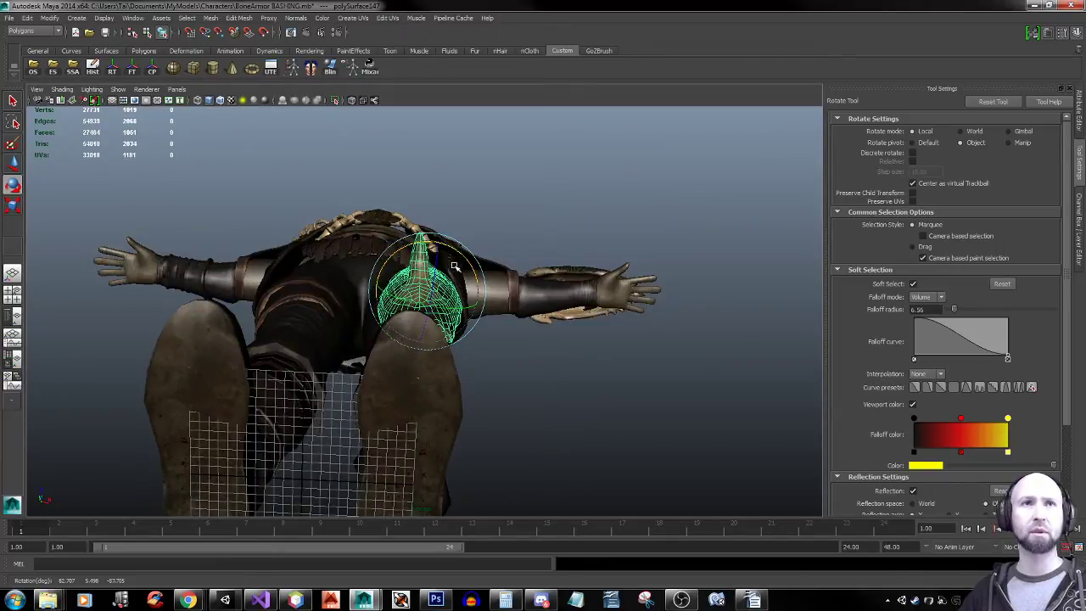
alt+drag(494, 296, 499, 376)
key(f)
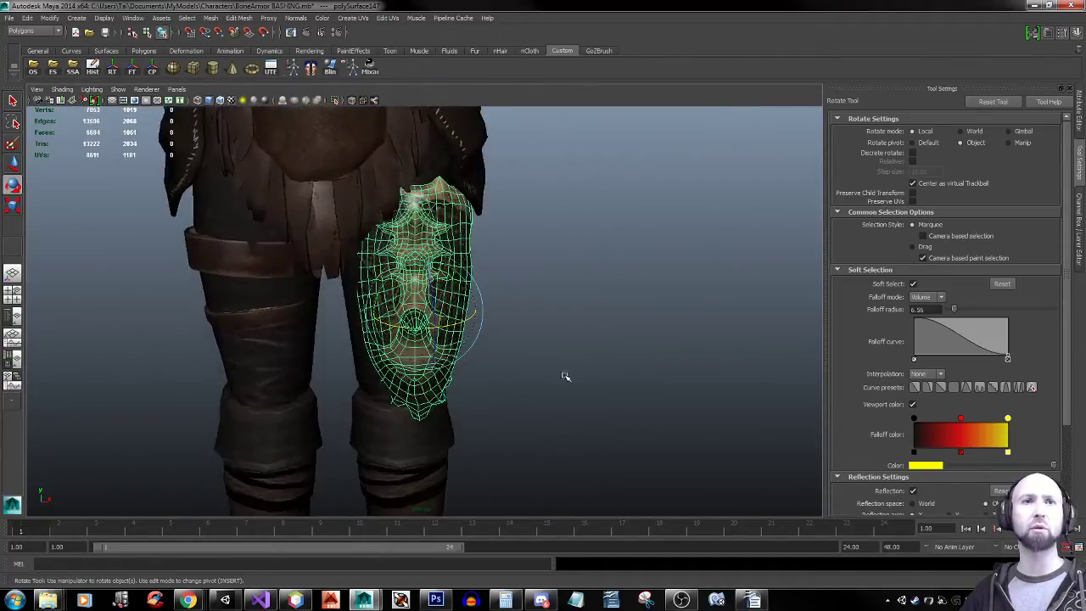
alt+right_drag(566, 376, 369, 345)
alt+drag(369, 345, 475, 403)
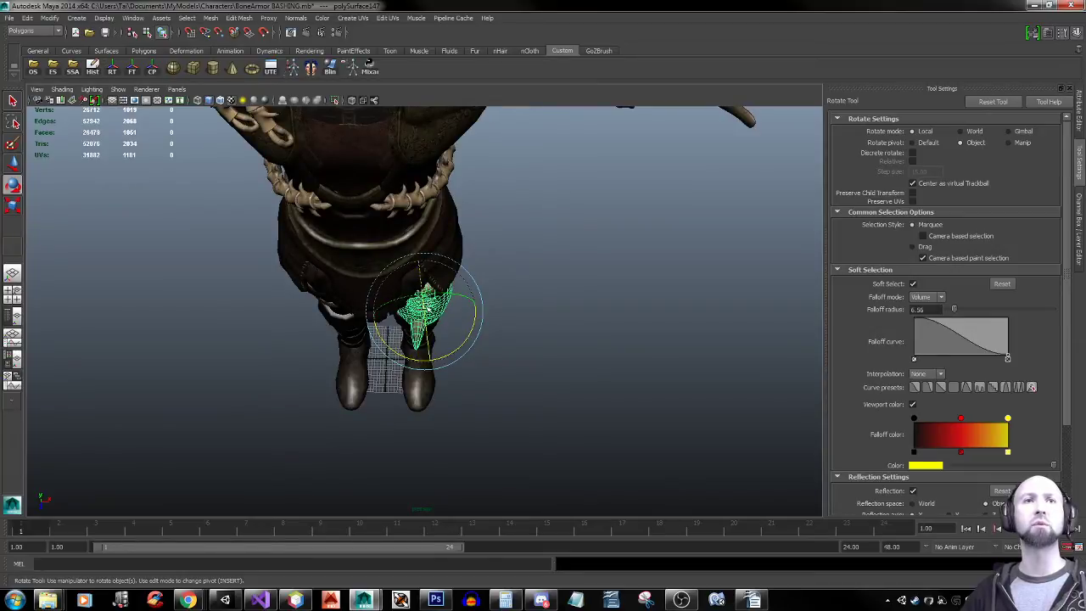
Rotate the thigh guard about 6 degrees around Y, freezing its transformations before and after the rotation
click(139, 71)
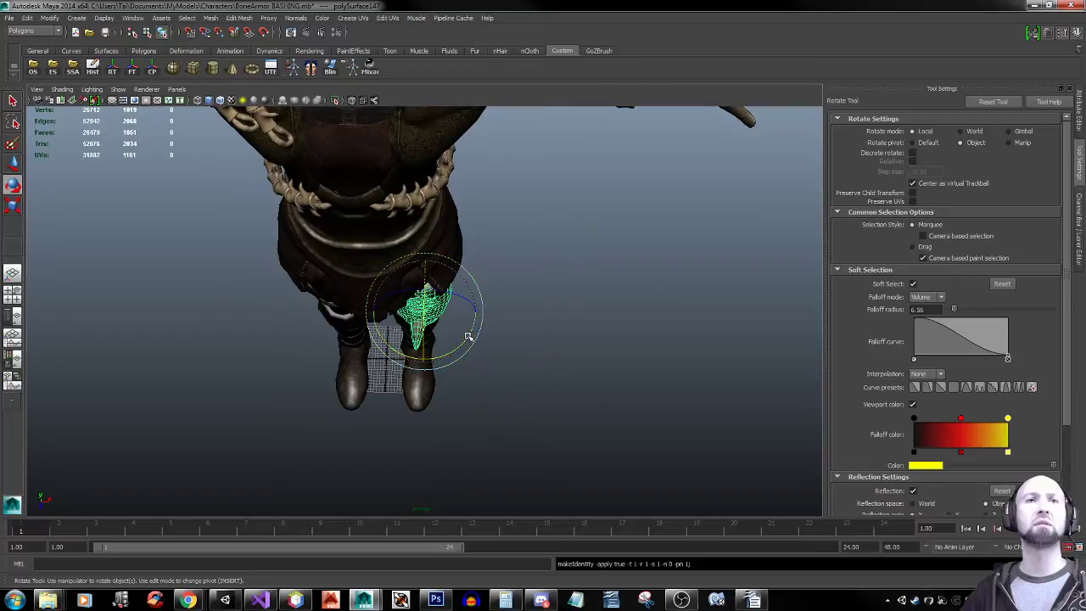
alt+drag(468, 337, 478, 354)
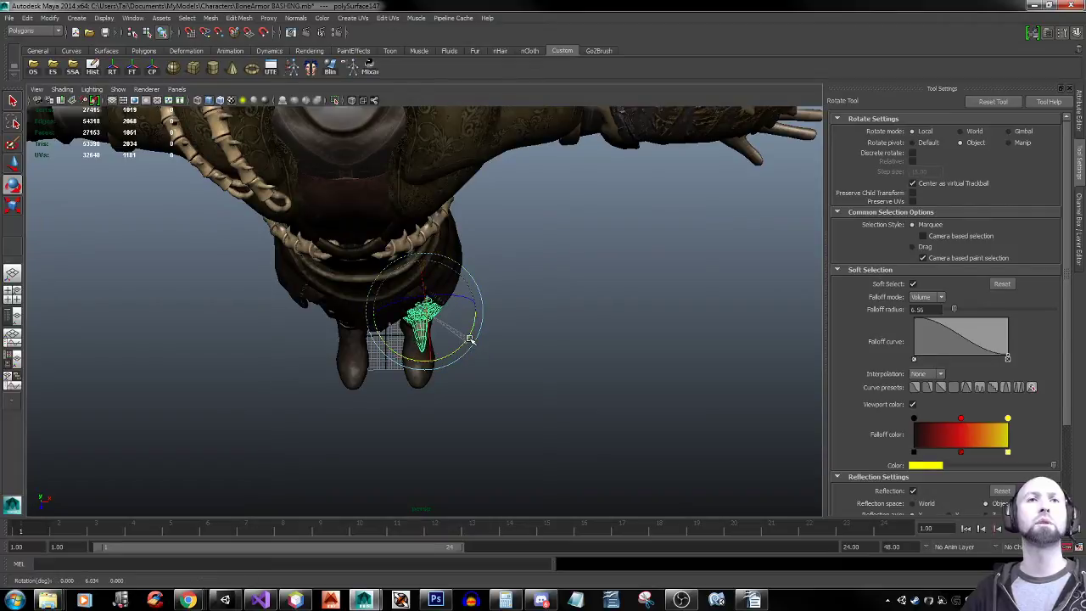
click(132, 69)
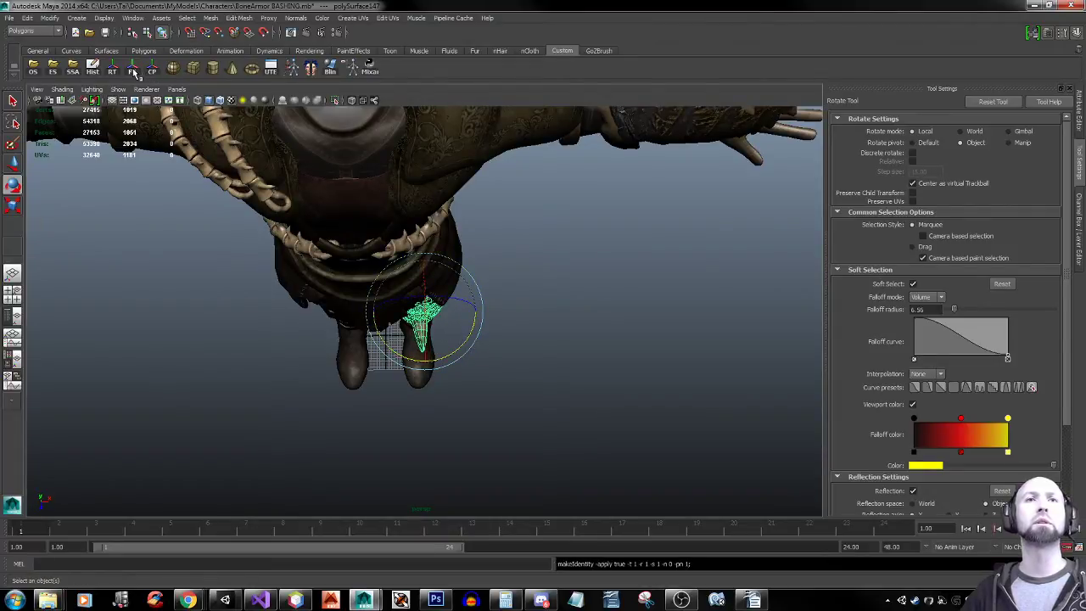
alt+drag(451, 361, 444, 281)
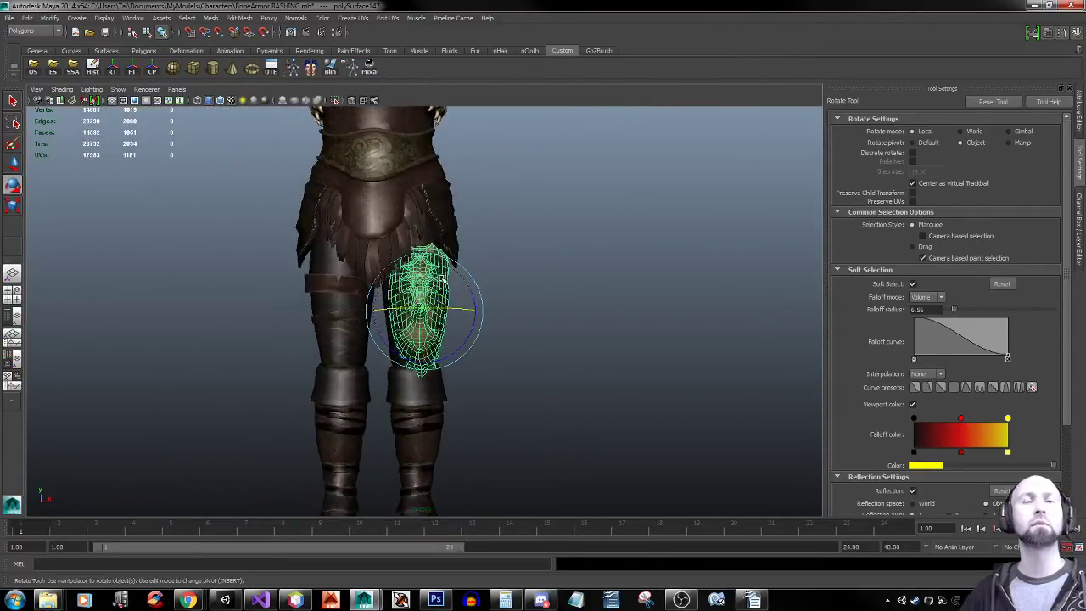
Scale the horned guard down uniformly and shift it to sit on the front of the left leg above the knee
key(w)
middle_drag(461, 310, 421, 319)
key(r)
alt+drag(475, 344, 403, 333)
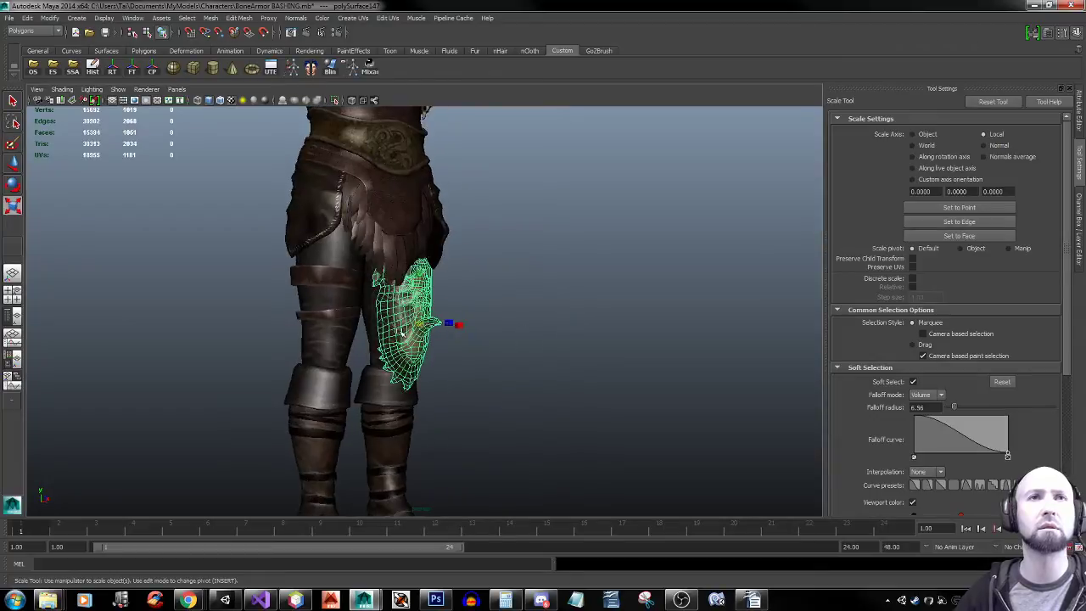
middle_drag(433, 325, 399, 333)
key(w)
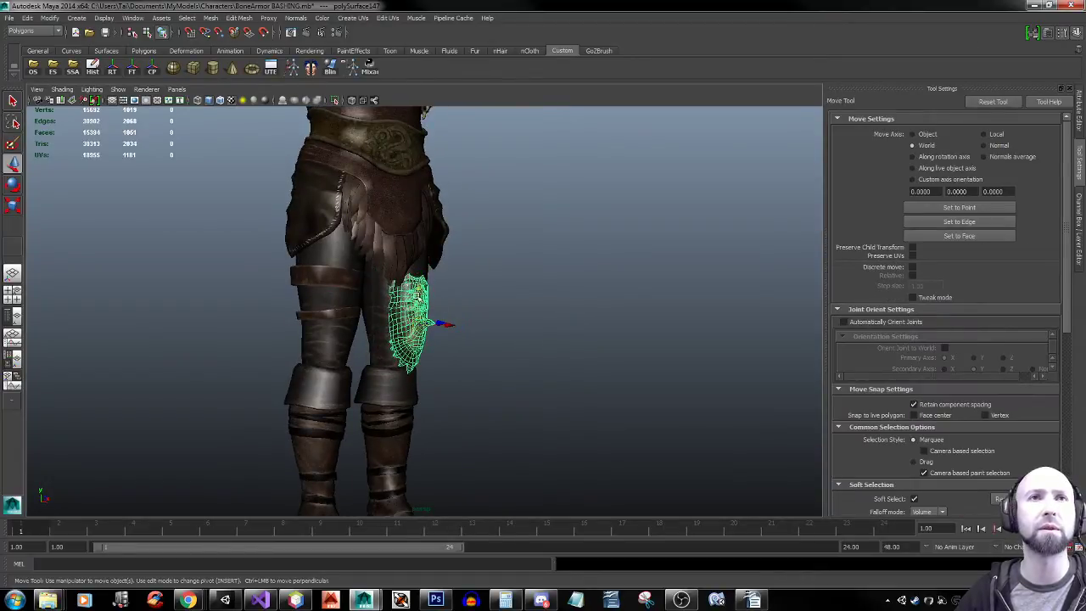
middle_drag(417, 289, 417, 303)
Duplicate the horned guard and move the copy across to the front of the figure's right leg
alt+drag(417, 304, 413, 353)
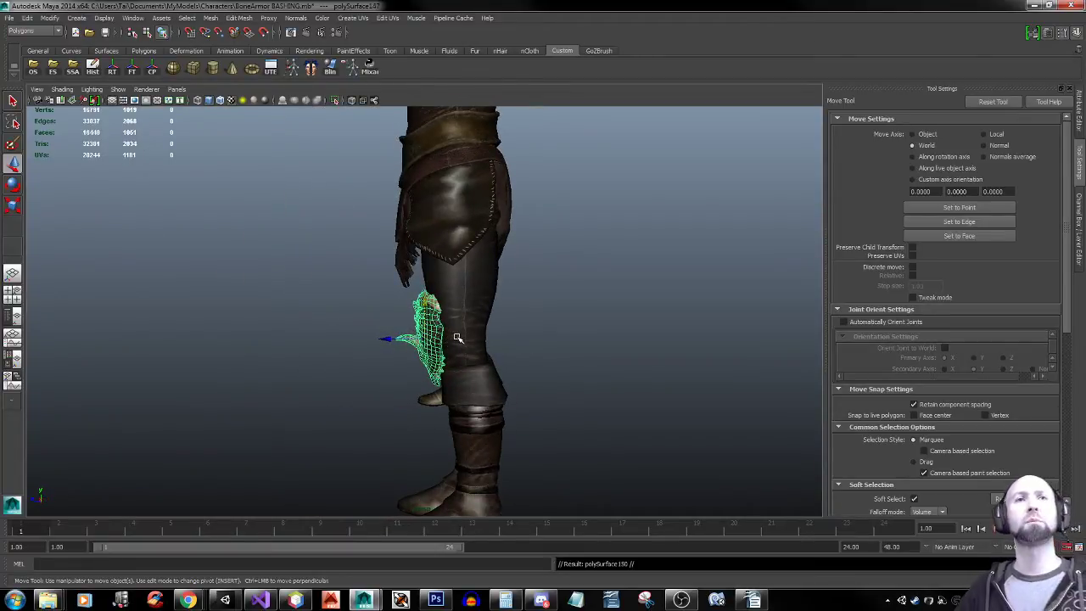
alt+drag(347, 376, 555, 368)
alt+drag(471, 347, 383, 343)
Try to flip the copied guard 180 degrees about Z and lower it onto the right shin, and undo those changes
key(e)
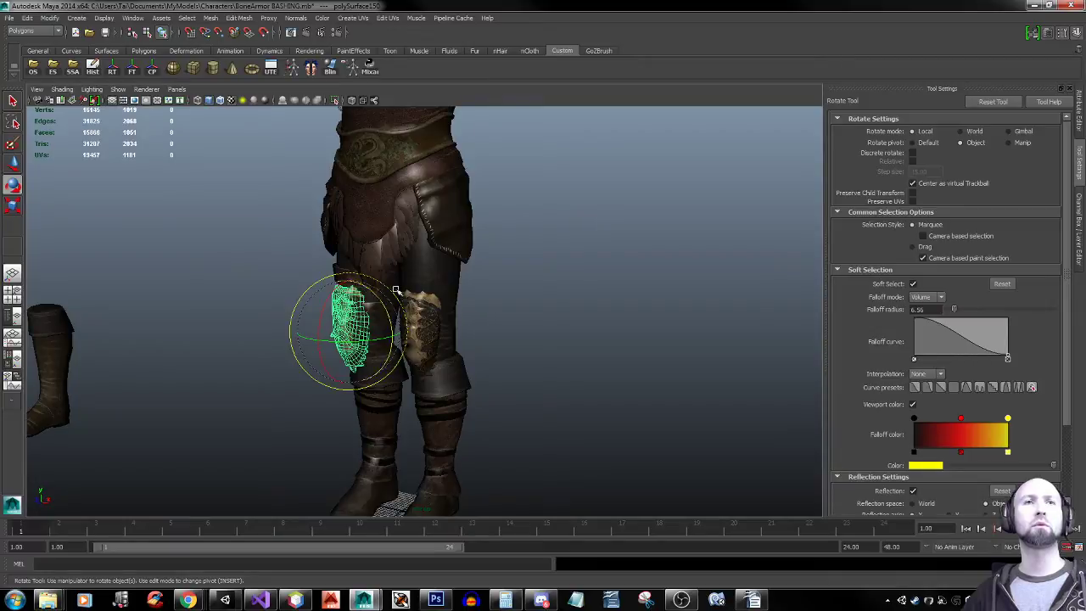
key(j)
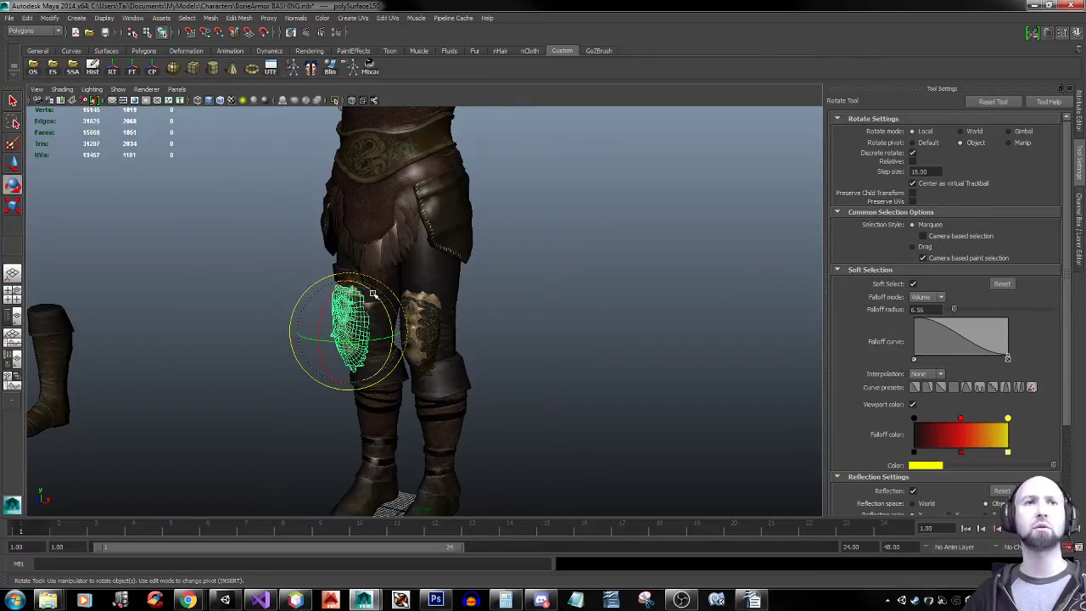
drag(375, 294, 494, 356)
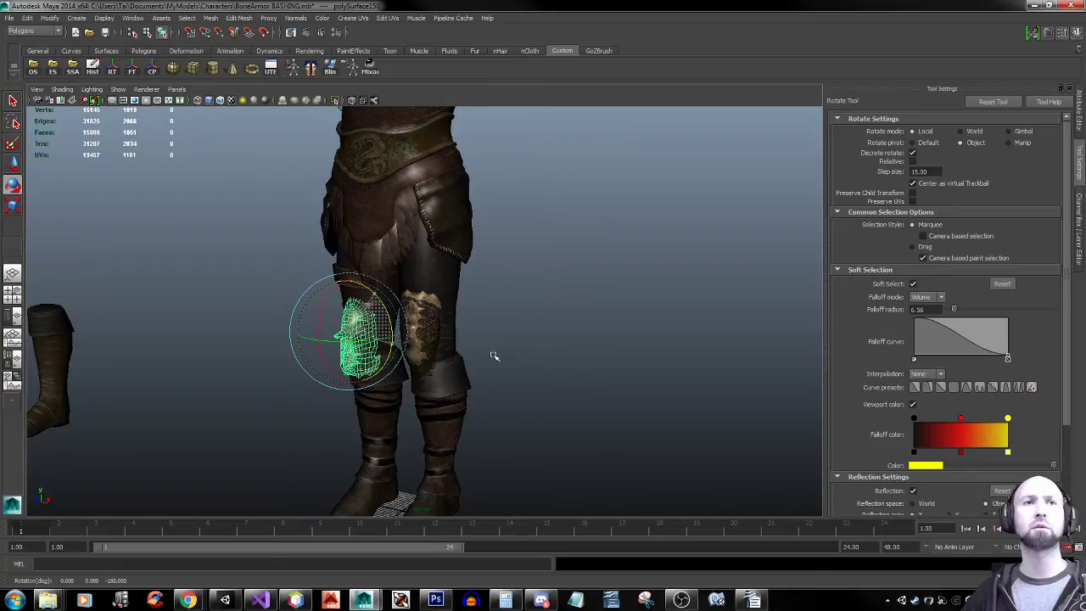
key(w)
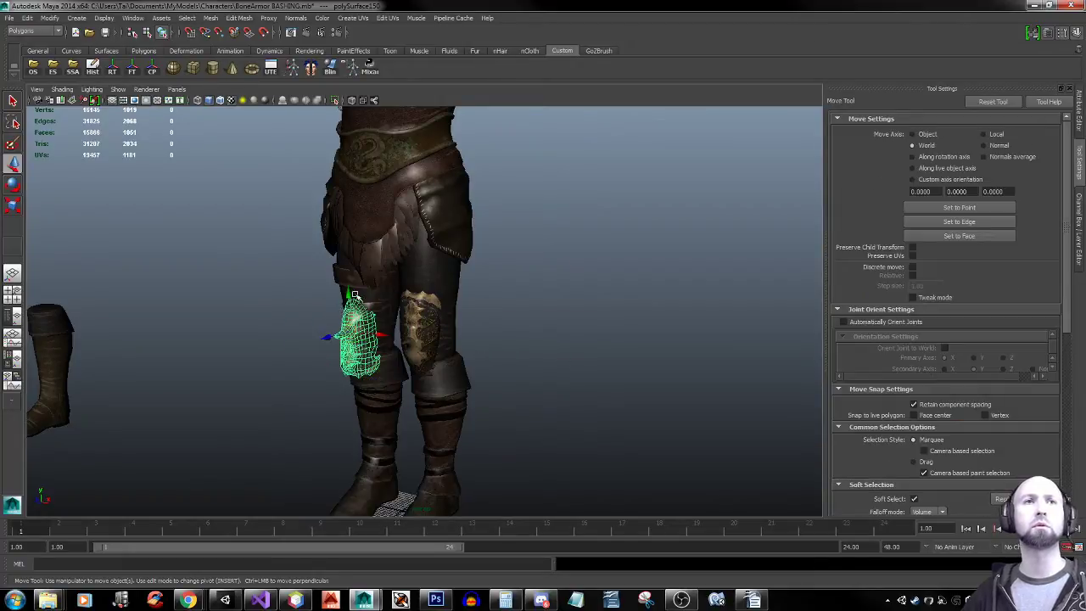
mouse_move(355, 296)
mouse_down()
mouse_move(362, 381)
mouse_move(368, 360)
mouse_up()
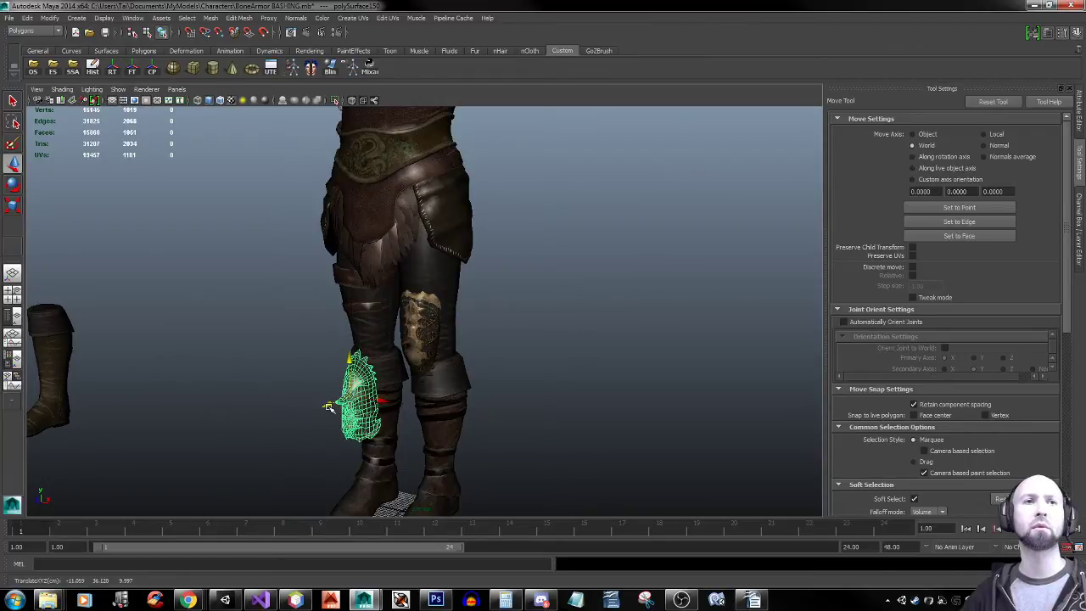
drag(329, 407, 337, 403)
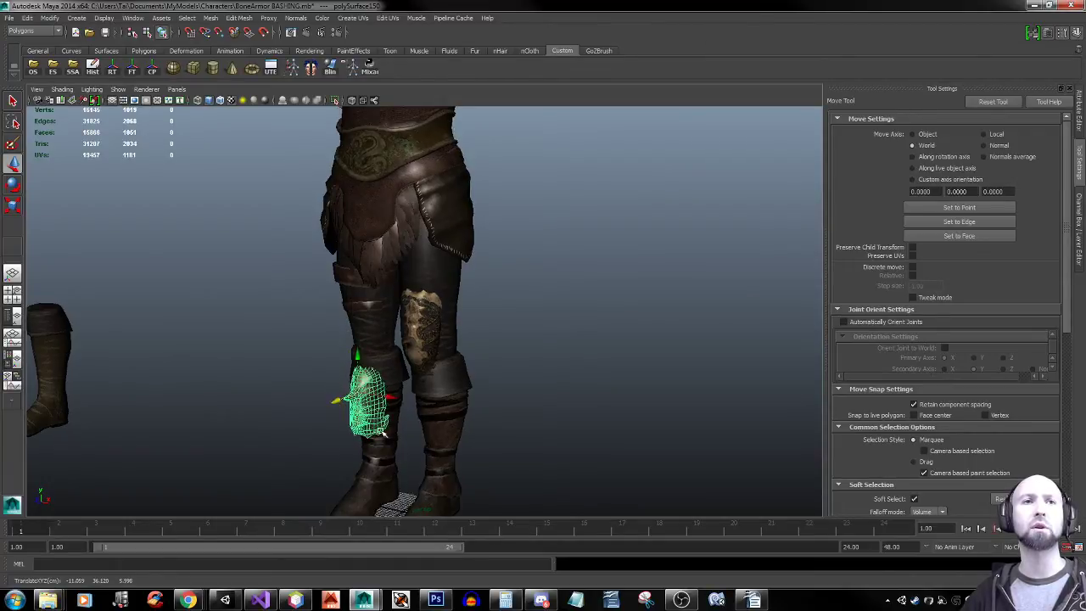
key(f)
alt+drag(528, 417, 491, 405)
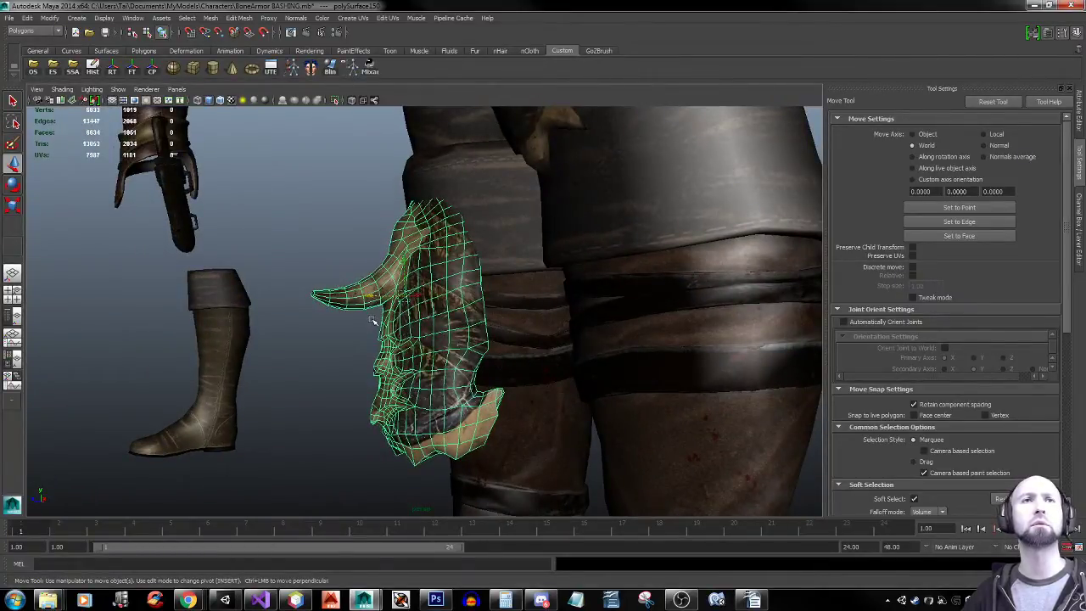
key(ctrl+z)
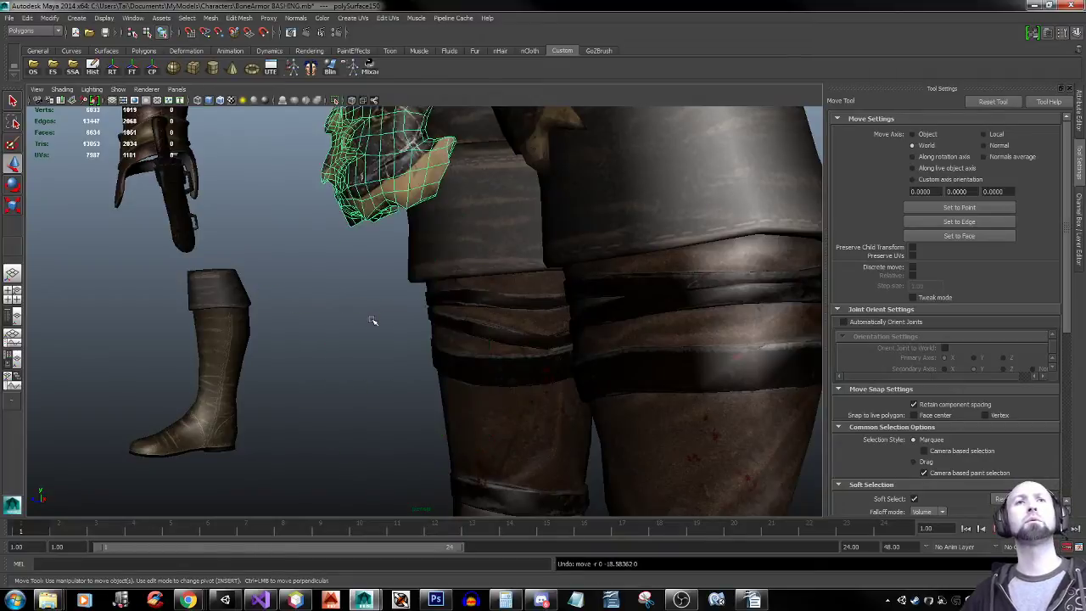
key(ctrl+z)
Lower the copied guard from the right thigh to just below the knee and push it back against the leg to Z 3.838
alt+right_drag(582, 284, 263, 294)
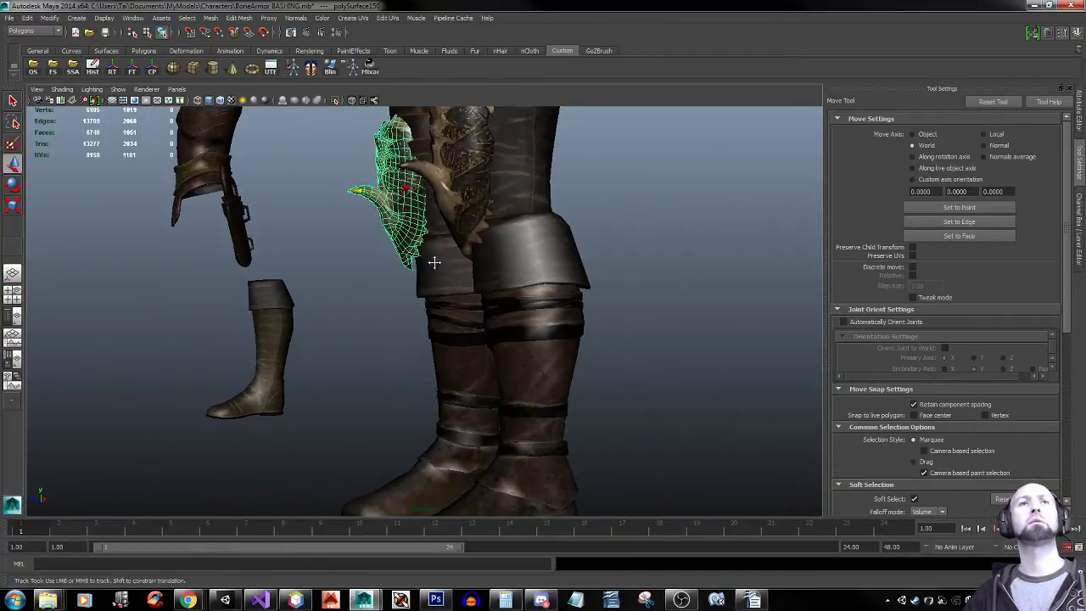
alt+middle_drag(434, 262, 439, 285)
middle_drag(402, 180, 388, 354)
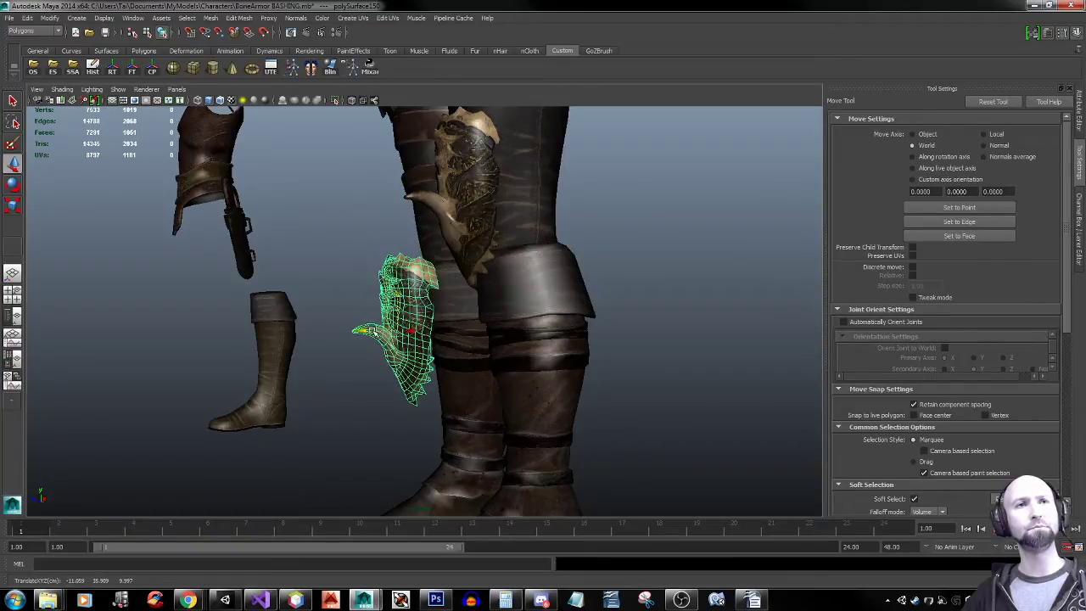
drag(372, 331, 404, 335)
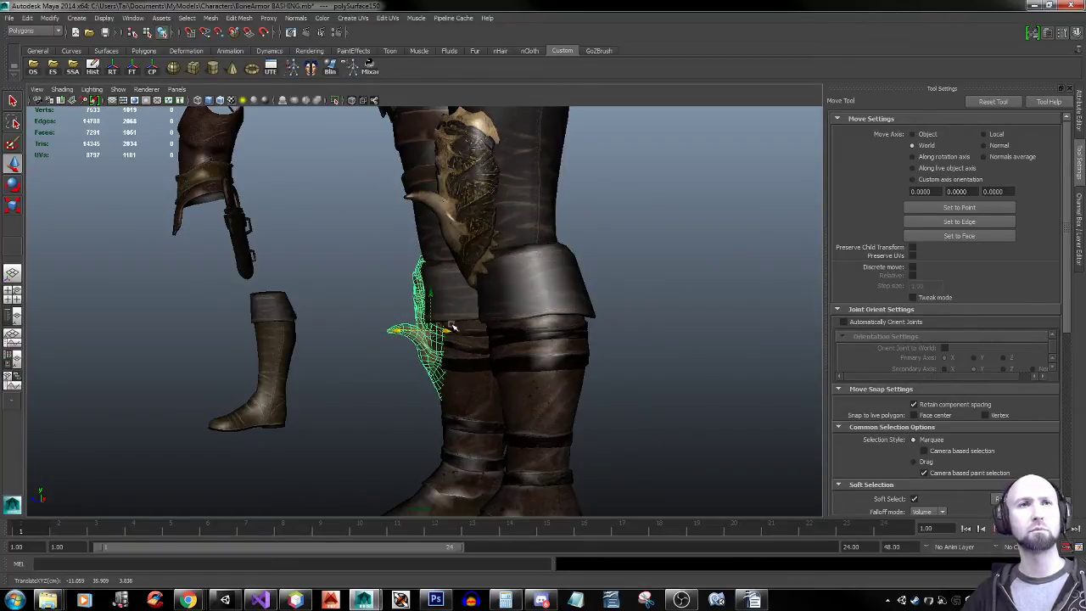
drag(433, 300, 445, 351)
key(ctrl+z)
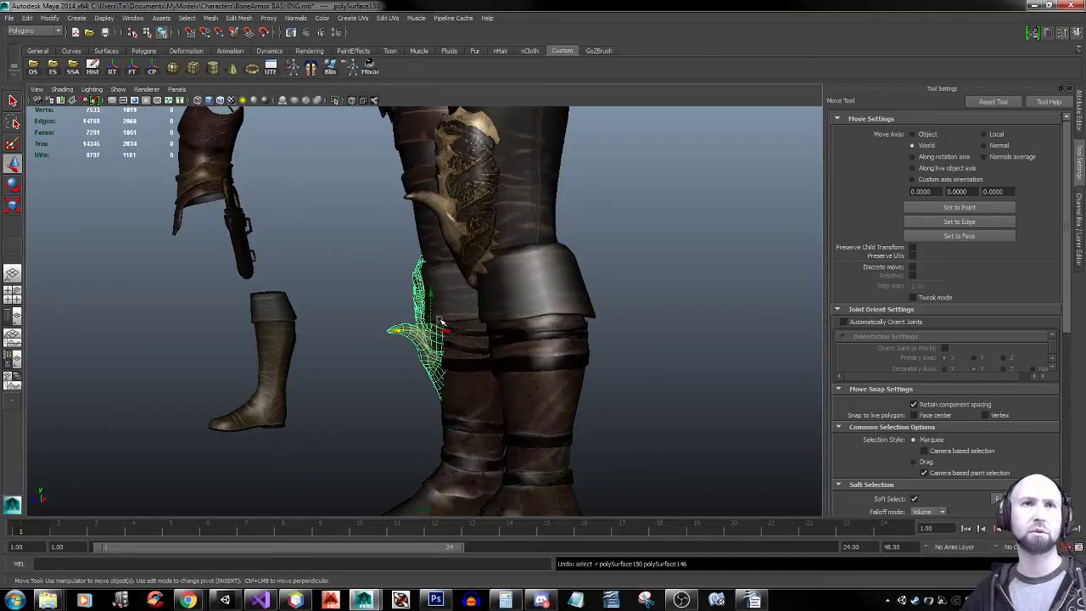
Lower the copied guard onto the right shin and center it across the boot's front
drag(431, 294, 431, 348)
alt+drag(433, 349, 520, 358)
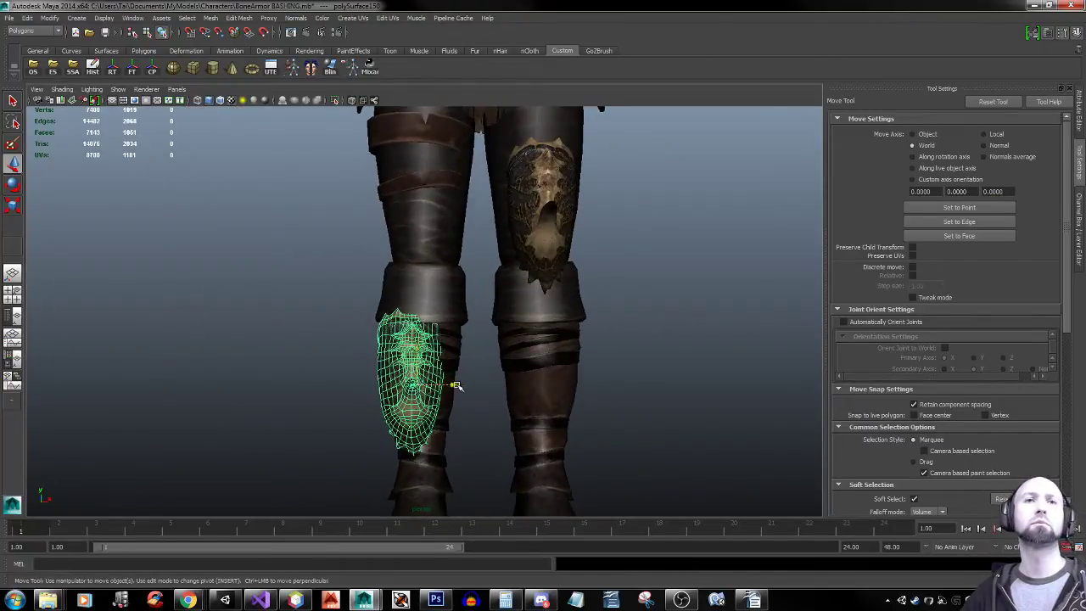
mouse_move(456, 386)
mouse_down()
mouse_move(529, 364)
mouse_move(443, 387)
mouse_up()
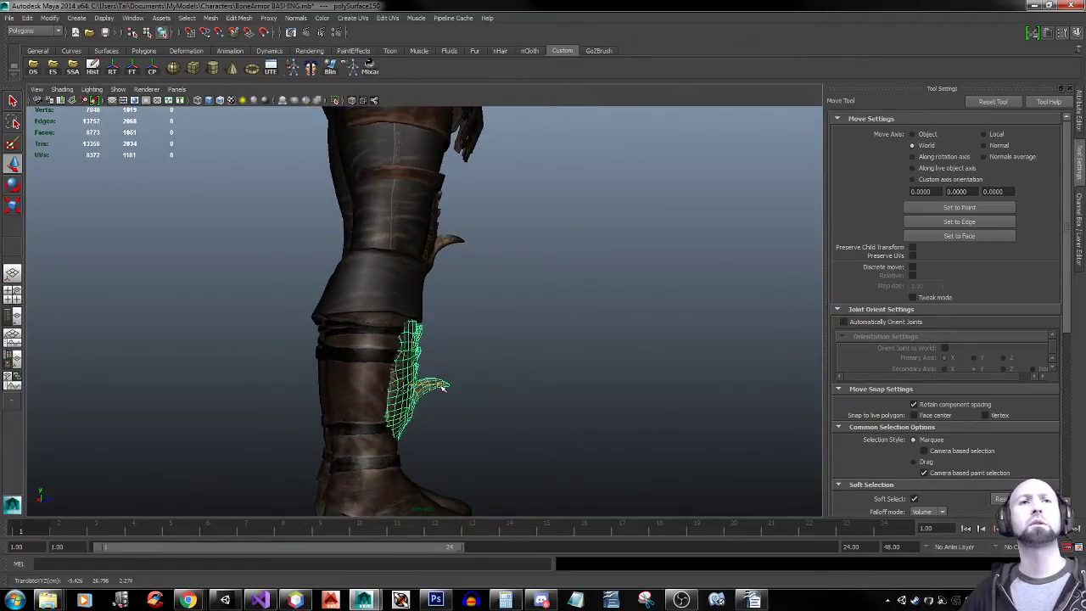
Tilt the shin guard about 4 degrees around X to follow the boot and duplicate it
key(e)
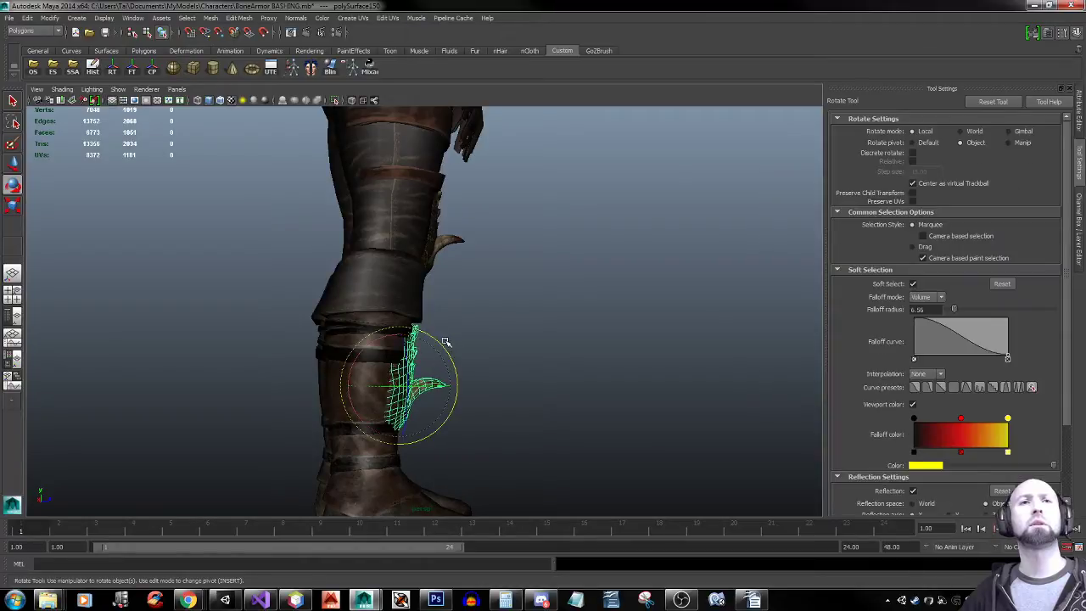
drag(394, 339, 394, 336)
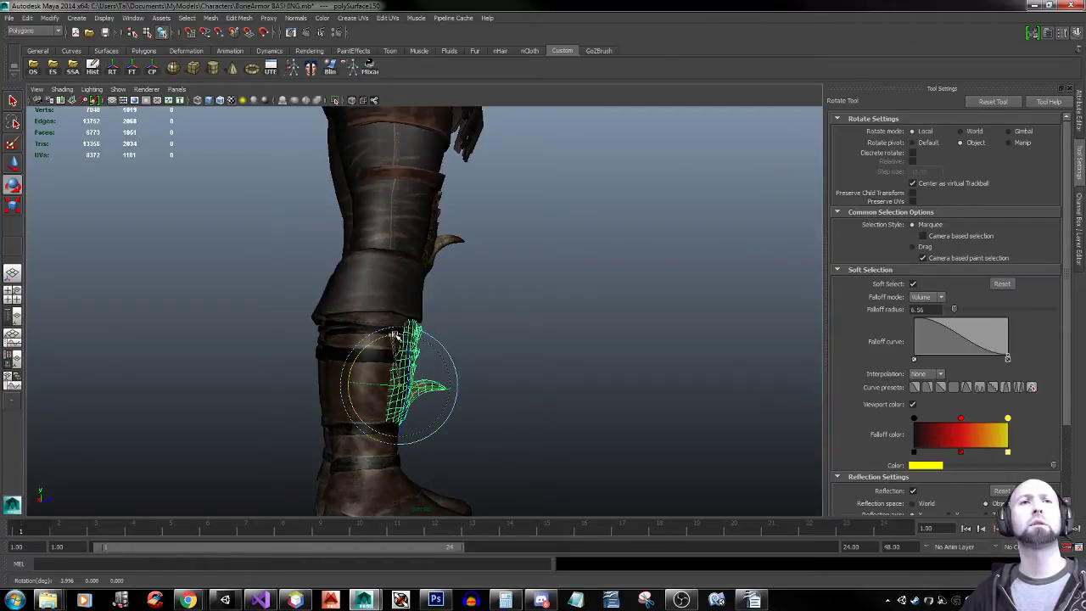
key(w)
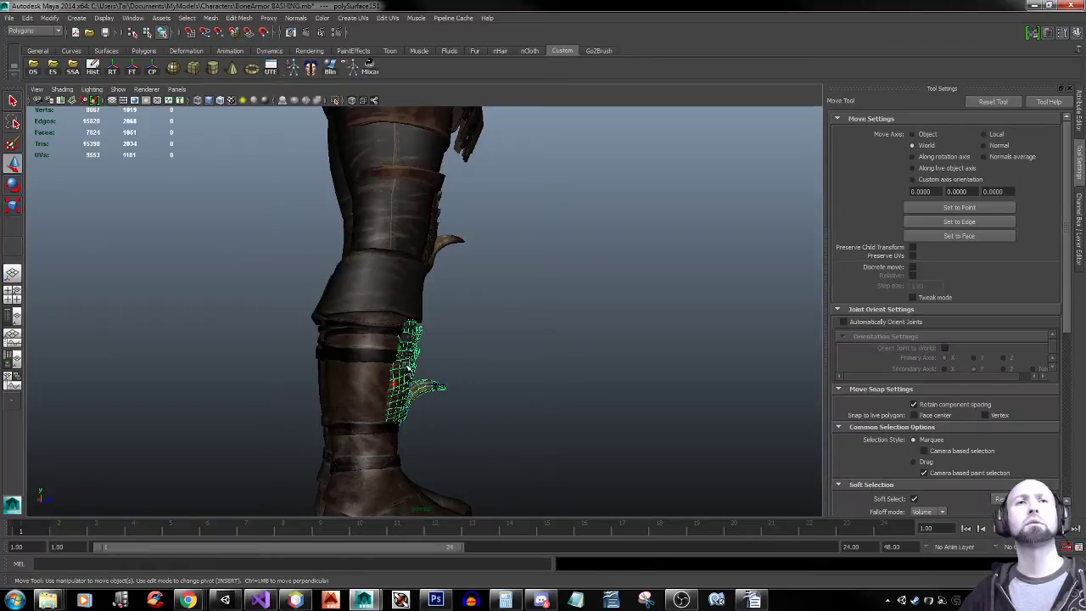
Raise the duplicated horn on the right shin guard so it sits above the original horn
drag(403, 349, 399, 323)
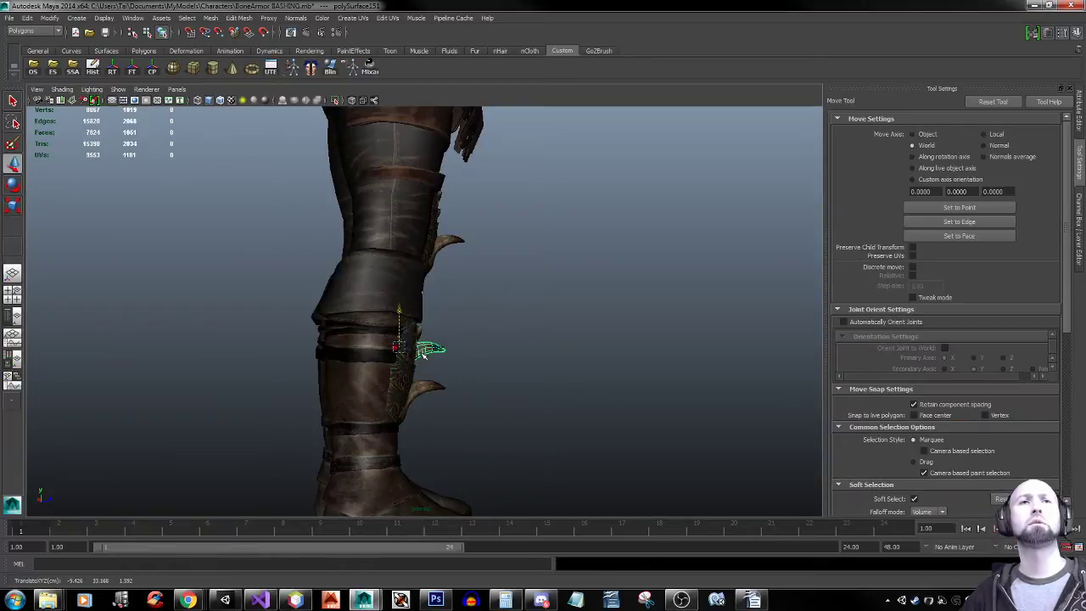
alt+drag(428, 348, 555, 381)
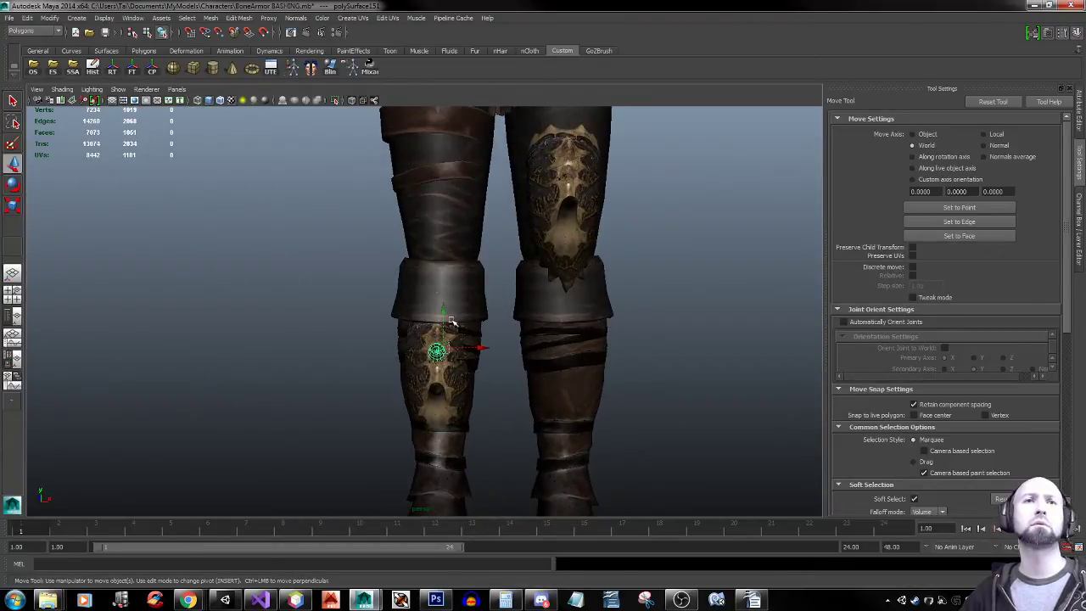
Duplicate the horned guard on the left thigh and move the copy sideways onto the right thigh
click(580, 210)
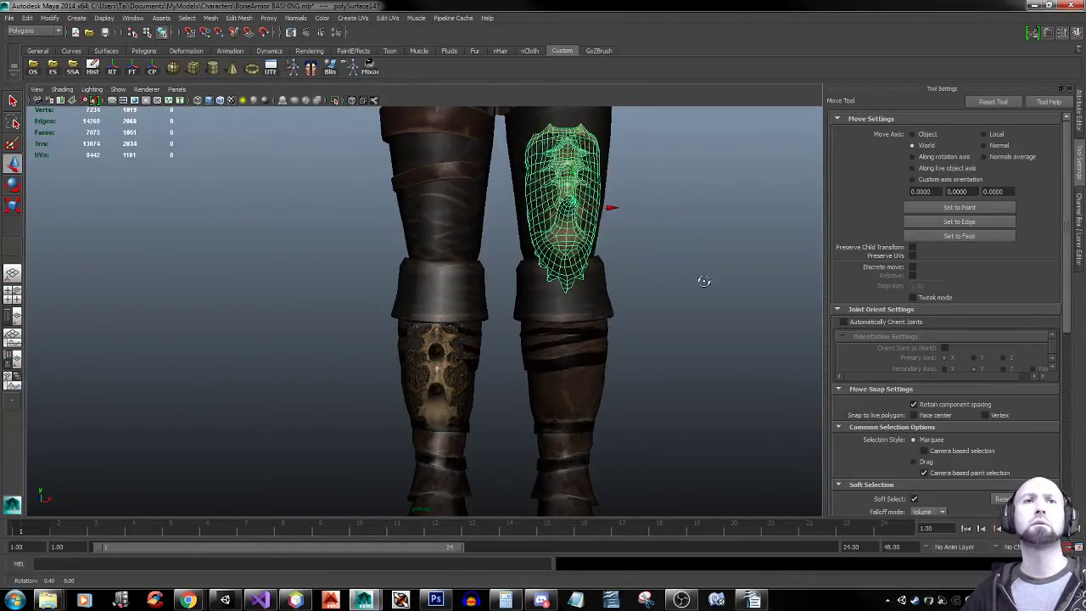
alt+drag(703, 280, 461, 267)
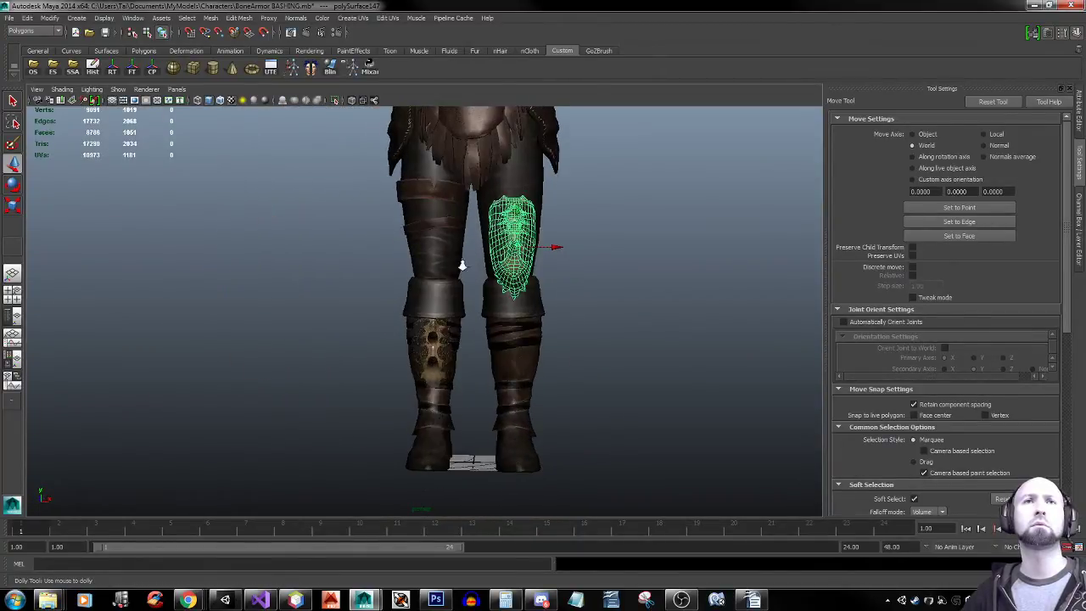
alt+right_drag(466, 262, 590, 269)
alt+middle_drag(590, 270, 526, 363)
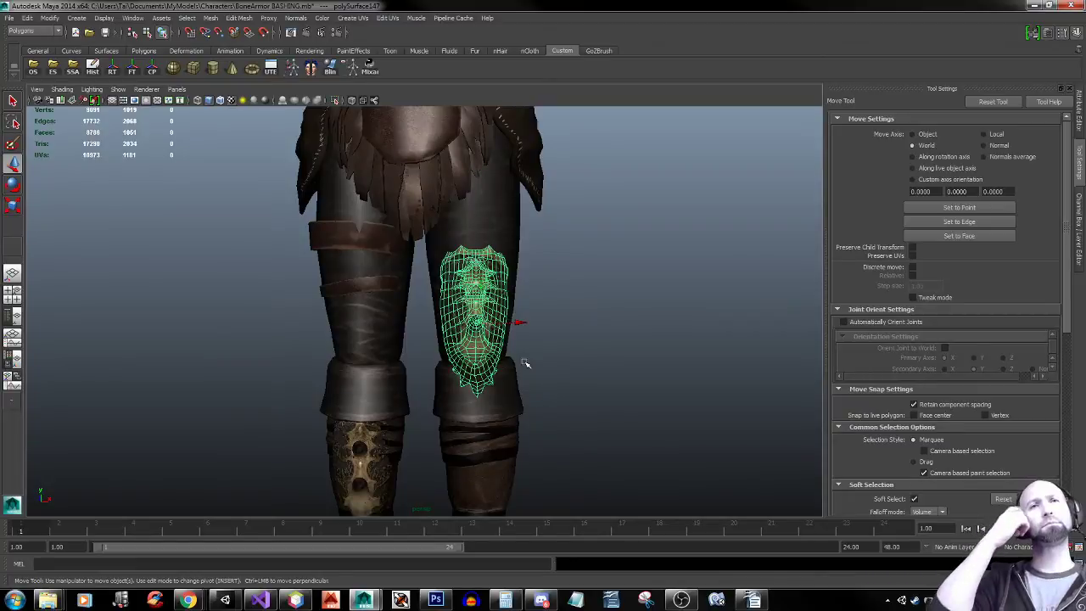
alt+drag(545, 357, 483, 341)
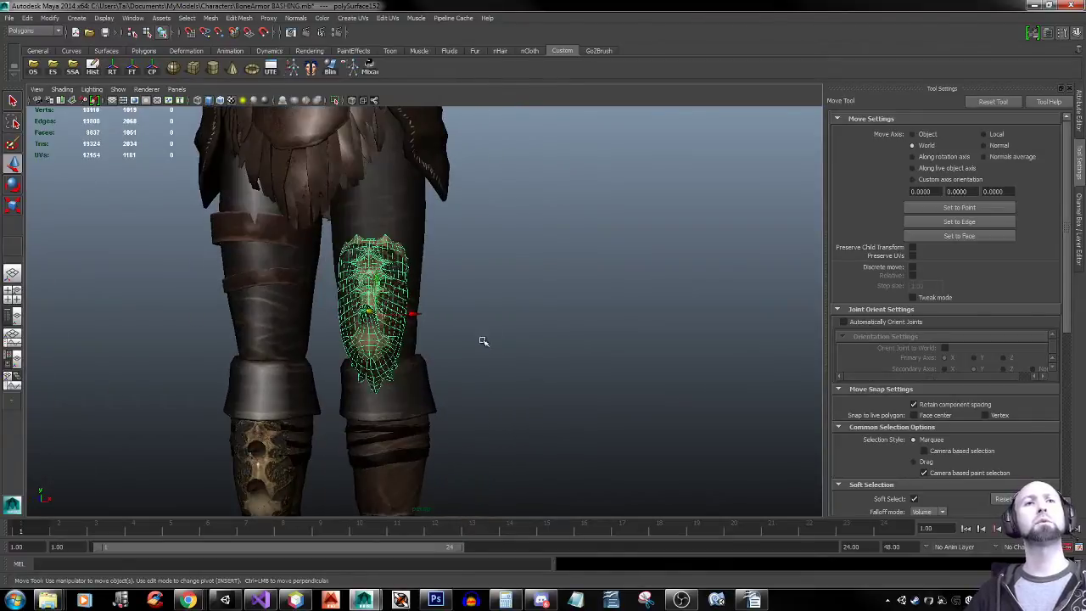
drag(412, 312, 286, 329)
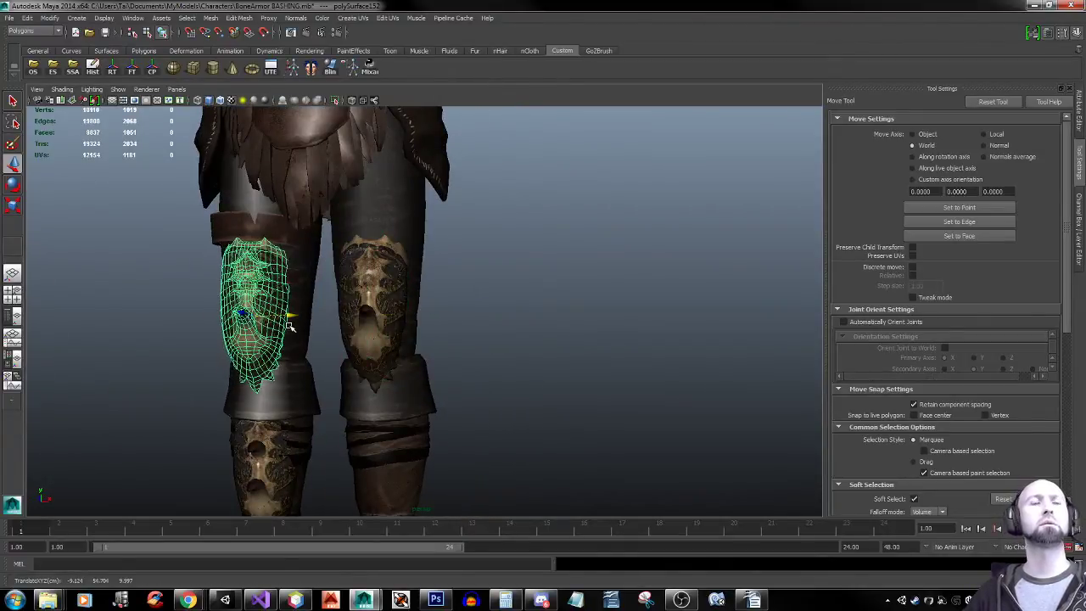
Examine how the copied guard sits on the right thigh from the front and side
key(e)
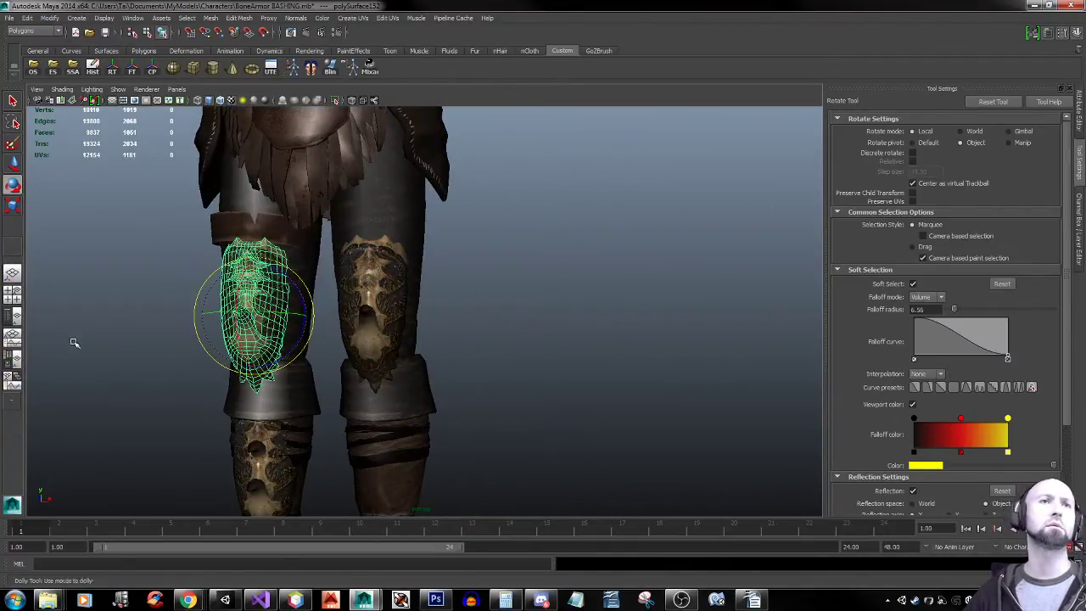
alt+right_drag(73, 342, 224, 344)
alt+middle_drag(131, 345, 417, 356)
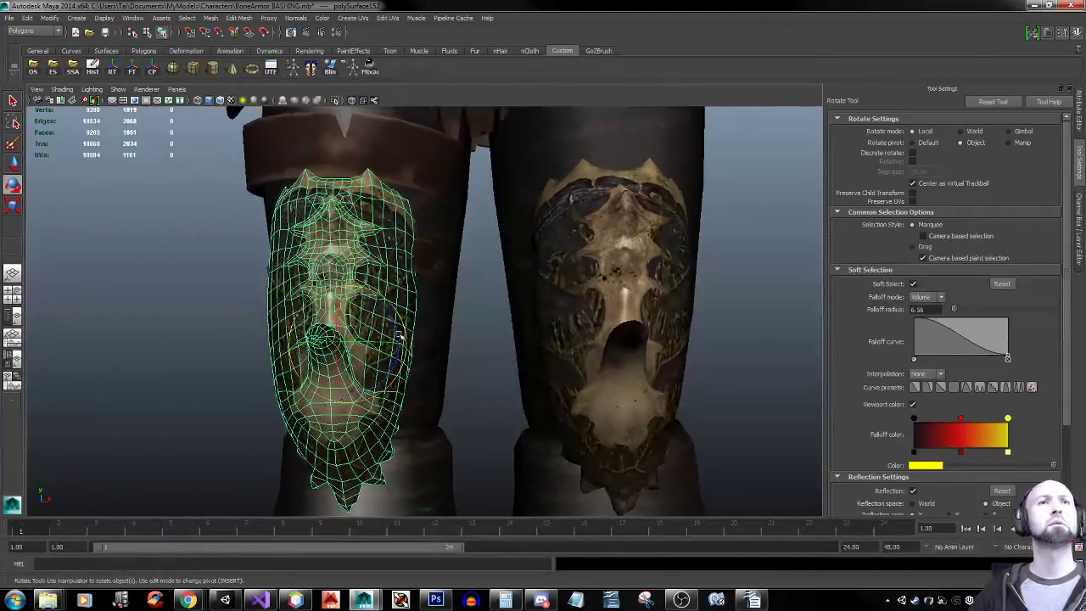
alt+drag(402, 338, 516, 324)
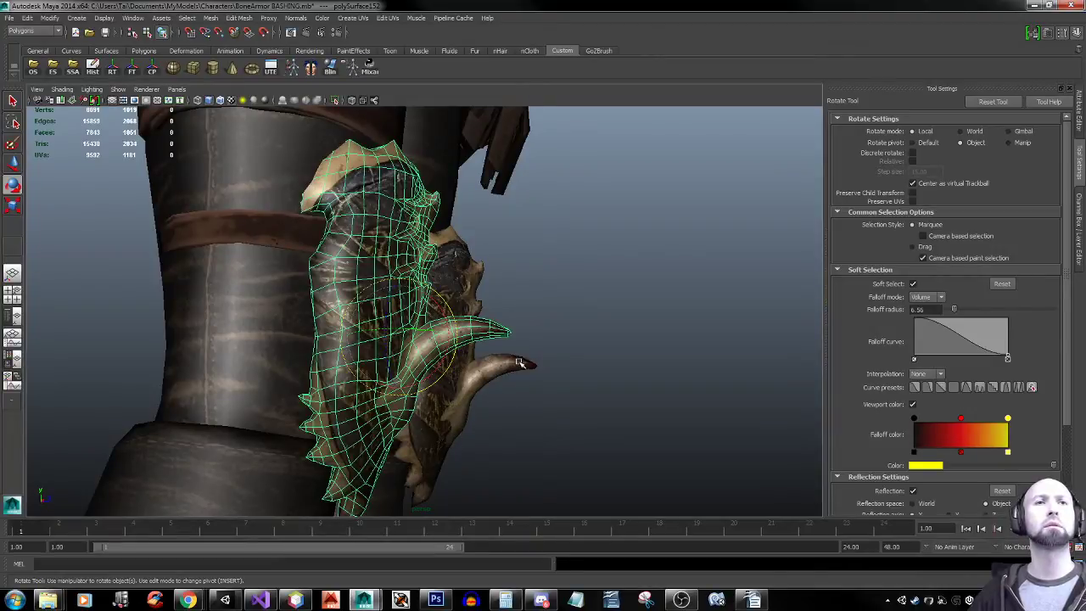
alt+drag(520, 362, 410, 352)
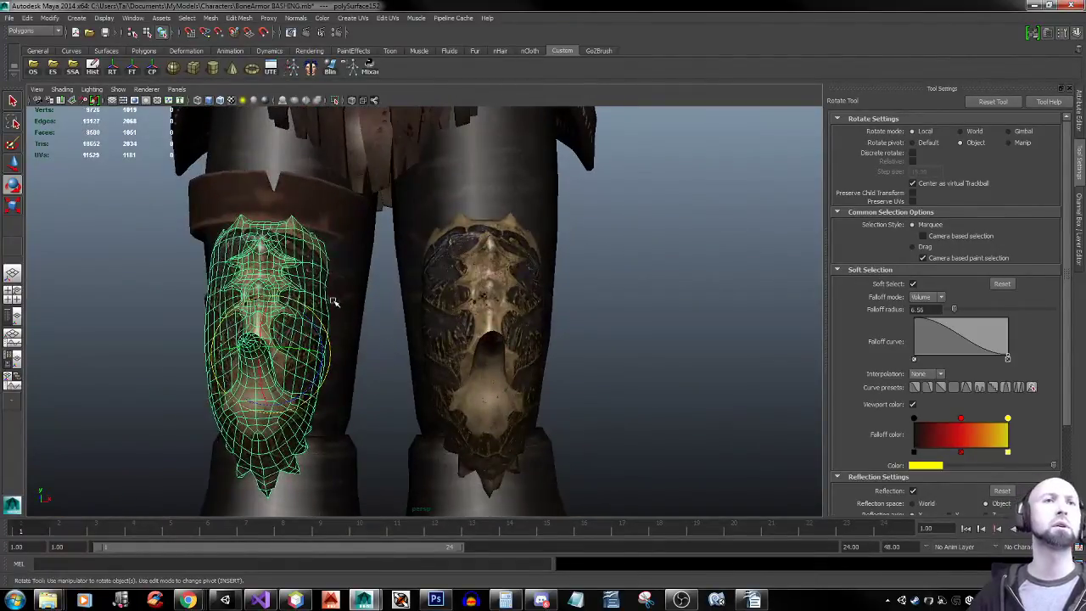
alt+middle_drag(329, 303, 384, 312)
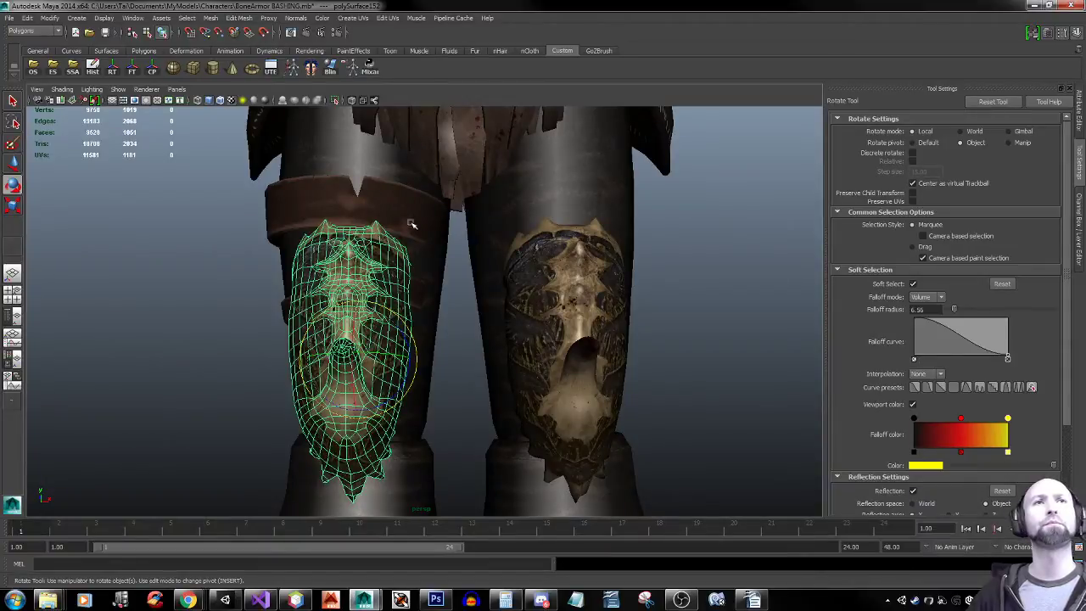
alt+drag(412, 224, 417, 291)
scroll(437, 310, down, 4)
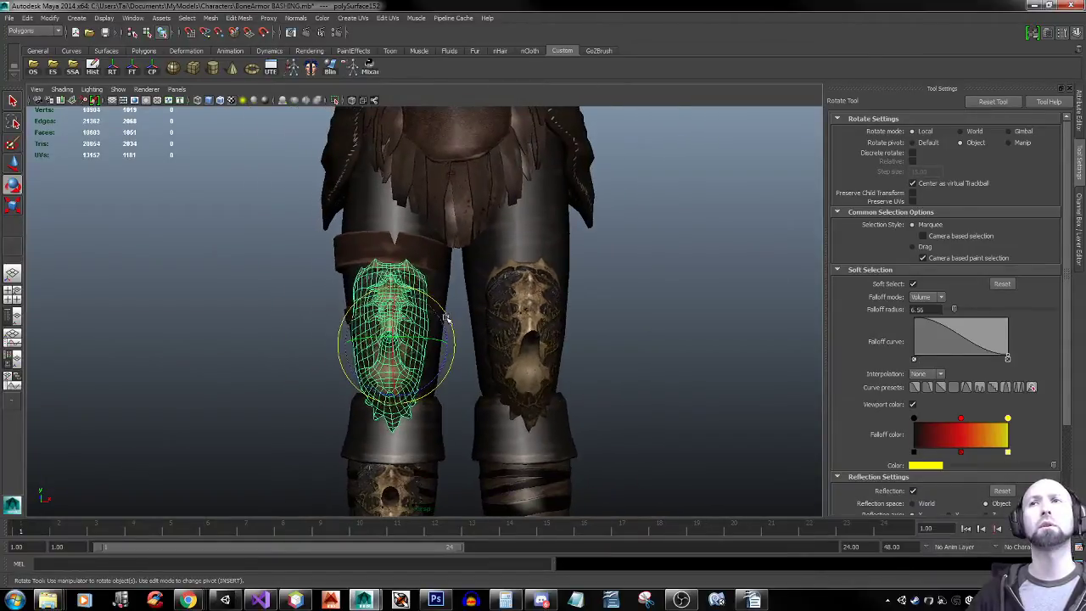
Add the brown leather strap around the right thigh to the Leather_Apprentice display layer and toggle that layer's visibility to check
click(1074, 210)
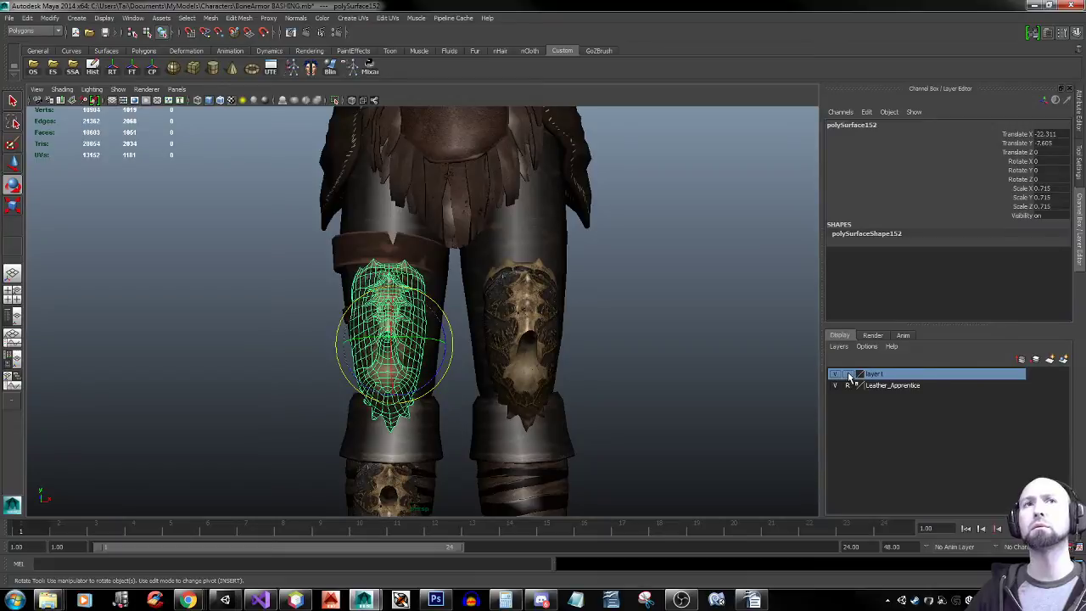
click(361, 253)
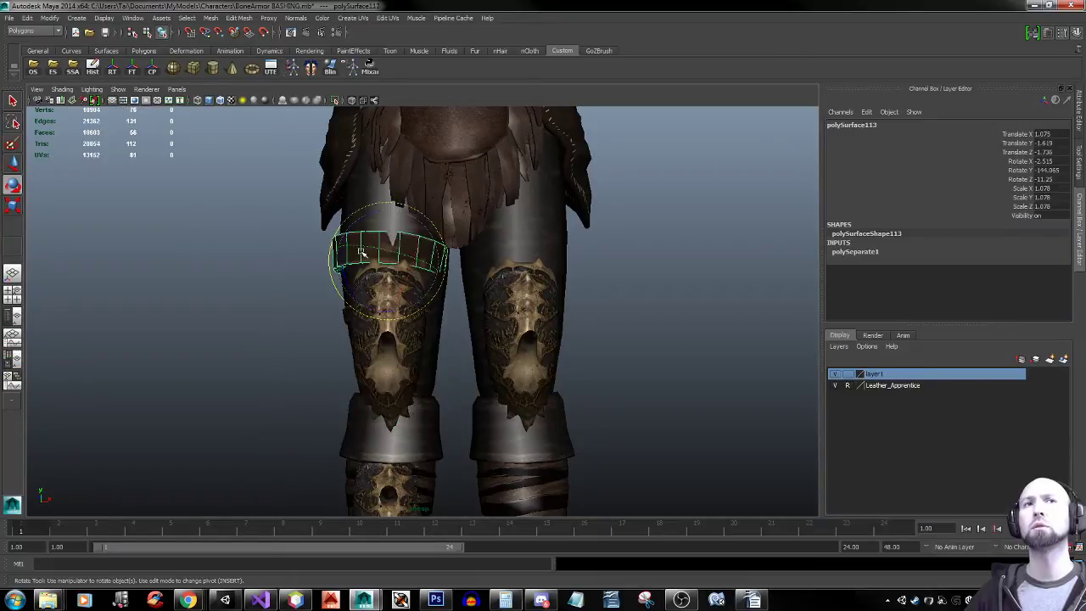
click(886, 386)
right_click(886, 386)
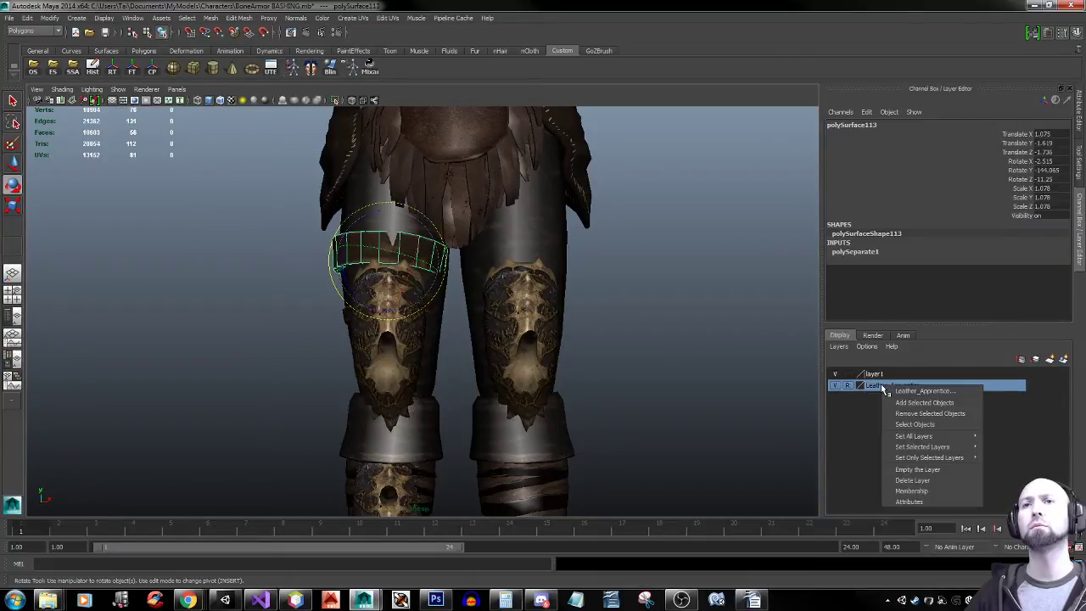
click(931, 404)
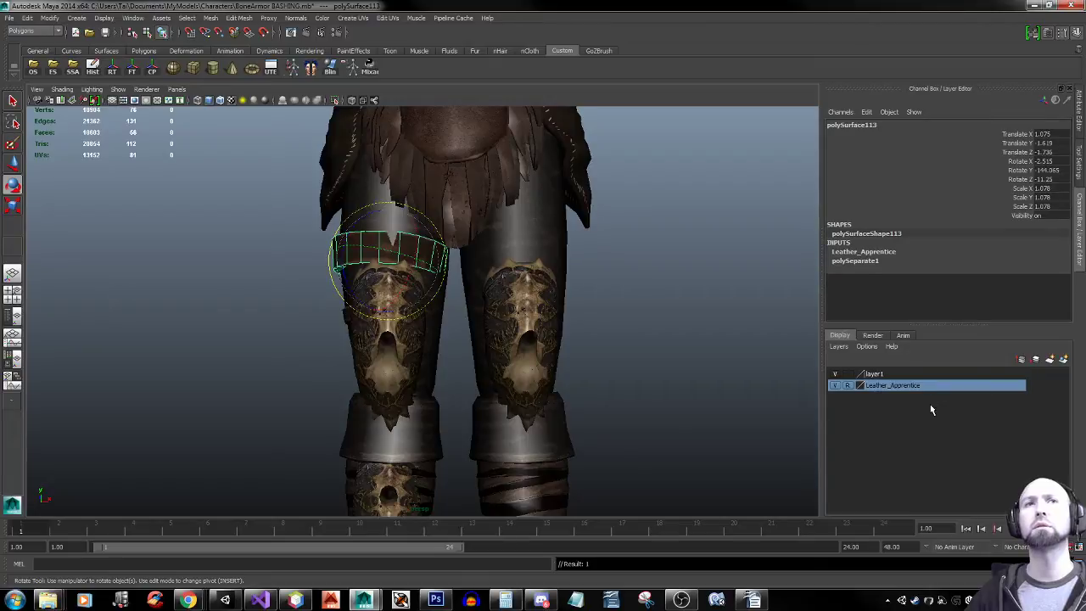
click(835, 386)
click(836, 387)
Try to select the faces across the upper rim of the right thigh guard
click(372, 350)
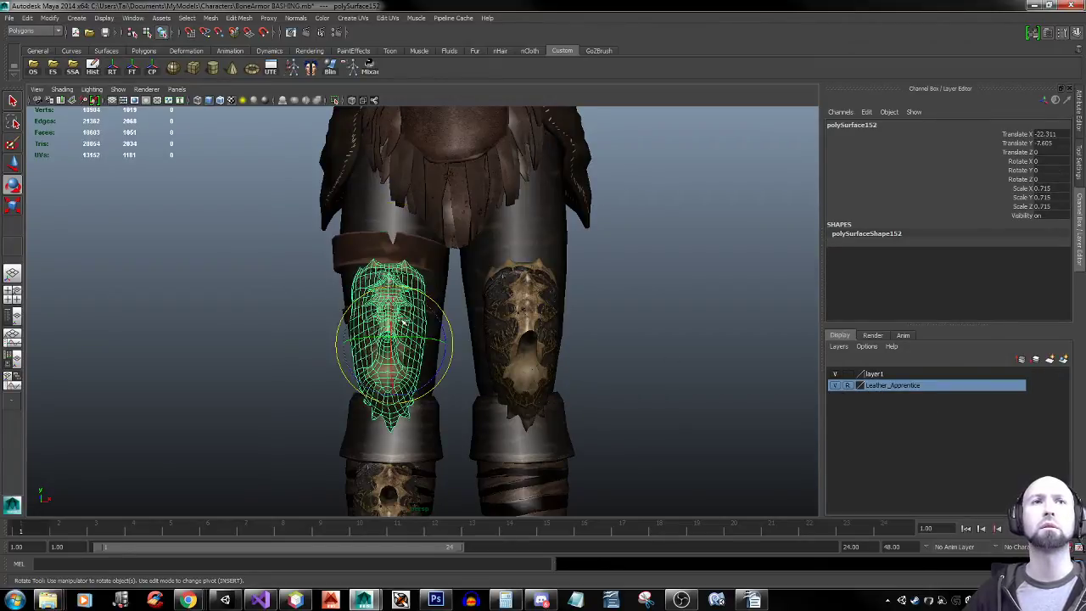
right_drag(393, 276, 379, 273)
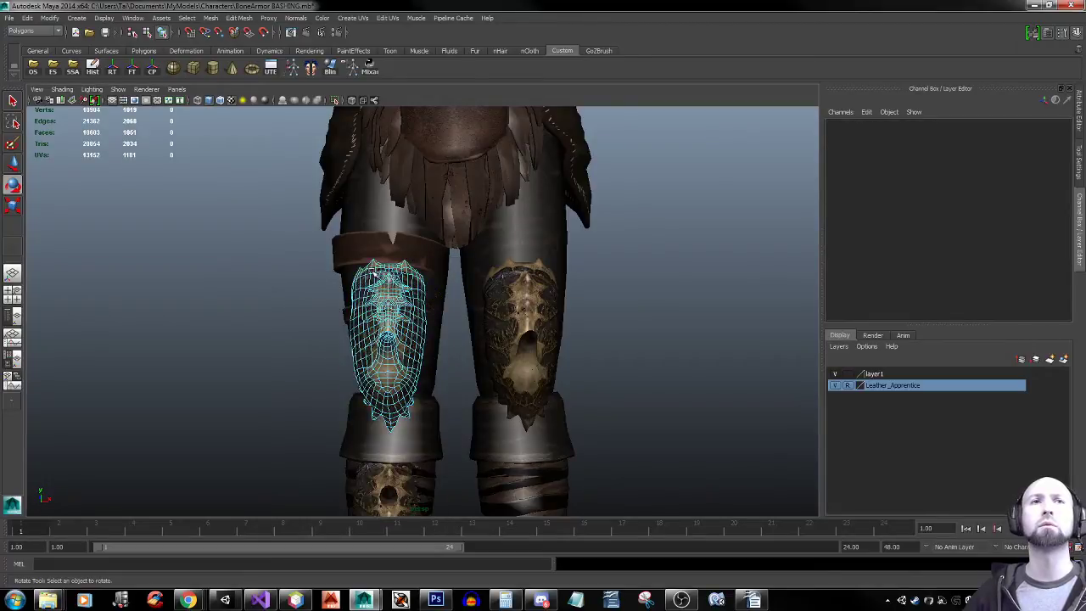
click(378, 274)
key(f)
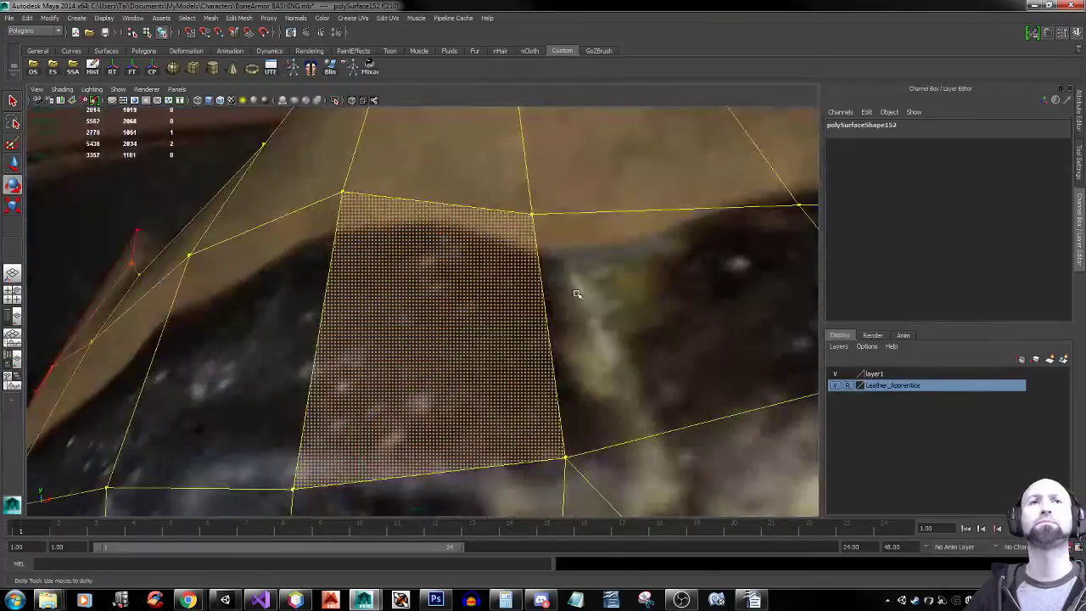
alt+right_drag(577, 297, 499, 298)
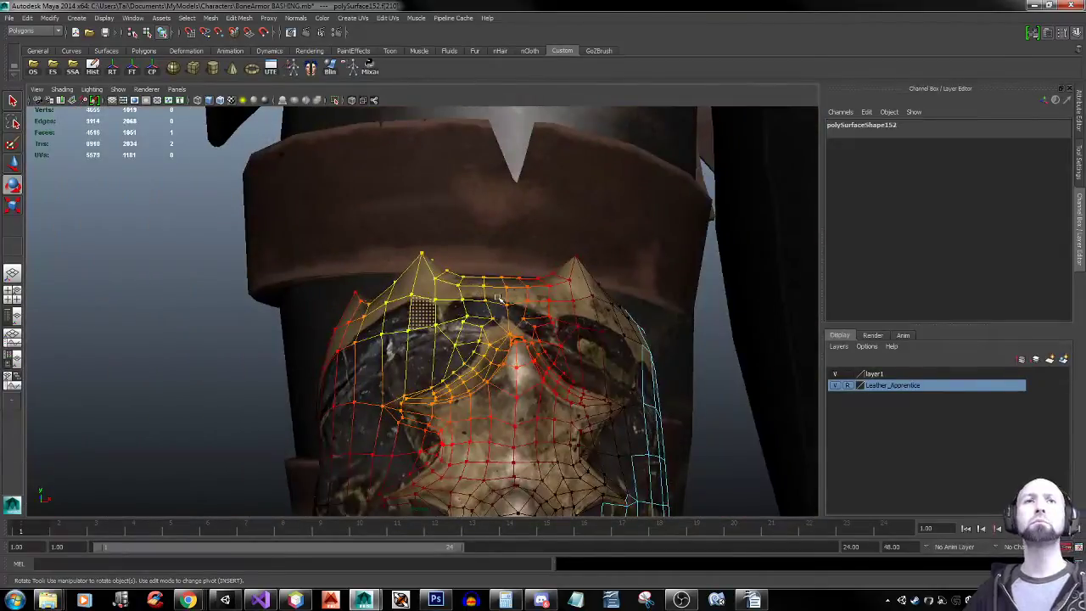
click(565, 307)
mouse_move(586, 326)
alt+mouse_down()
mouse_move(572, 404)
mouse_move(540, 412)
mouse_move(551, 423)
mouse_move(582, 381)
mouse_move(586, 340)
alt+mouse_up()
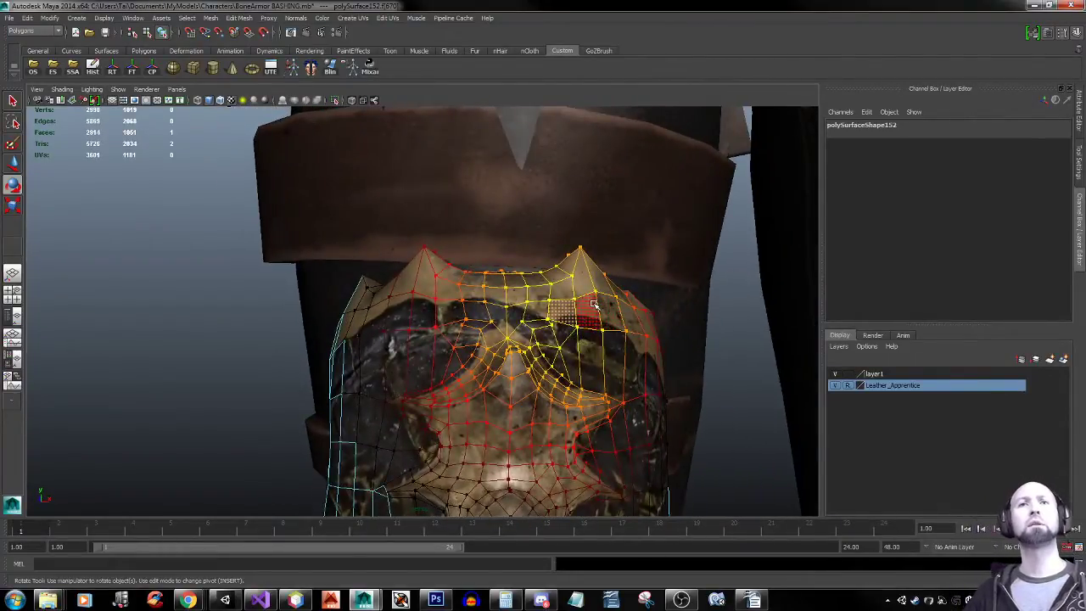
key(q)
click(606, 285)
drag(607, 285, 612, 228)
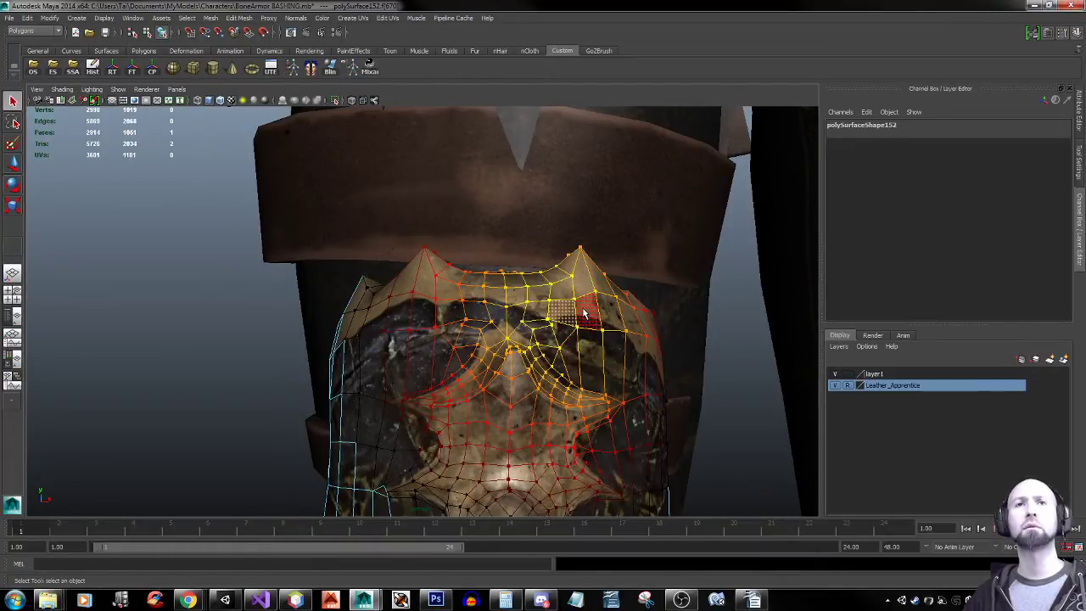
click(394, 314)
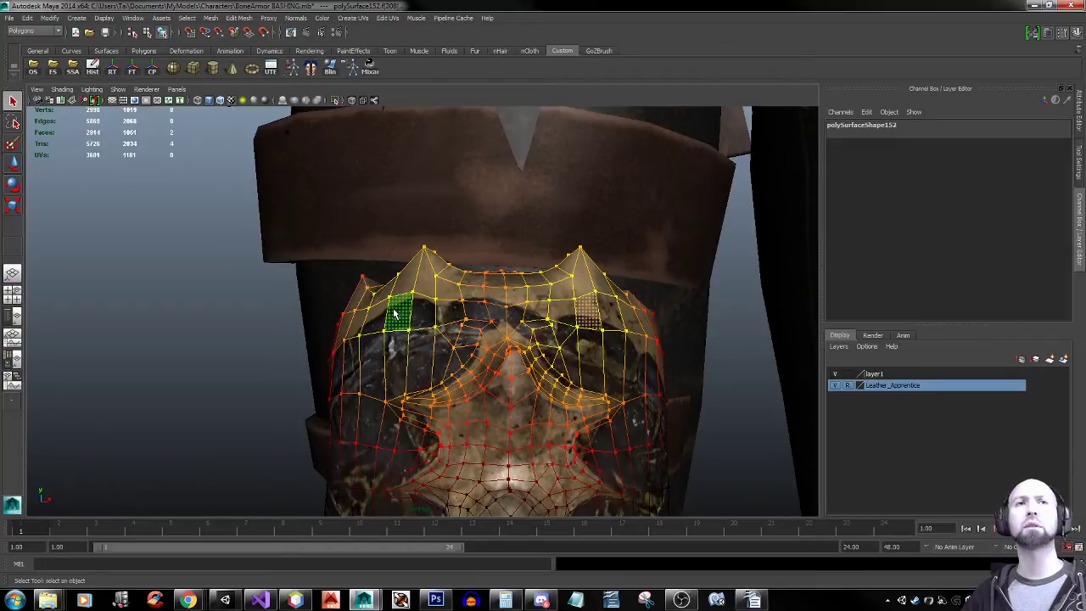
Select the edges running around the upper rim of the right thigh guard, including those on its back side
right_drag(553, 304, 553, 277)
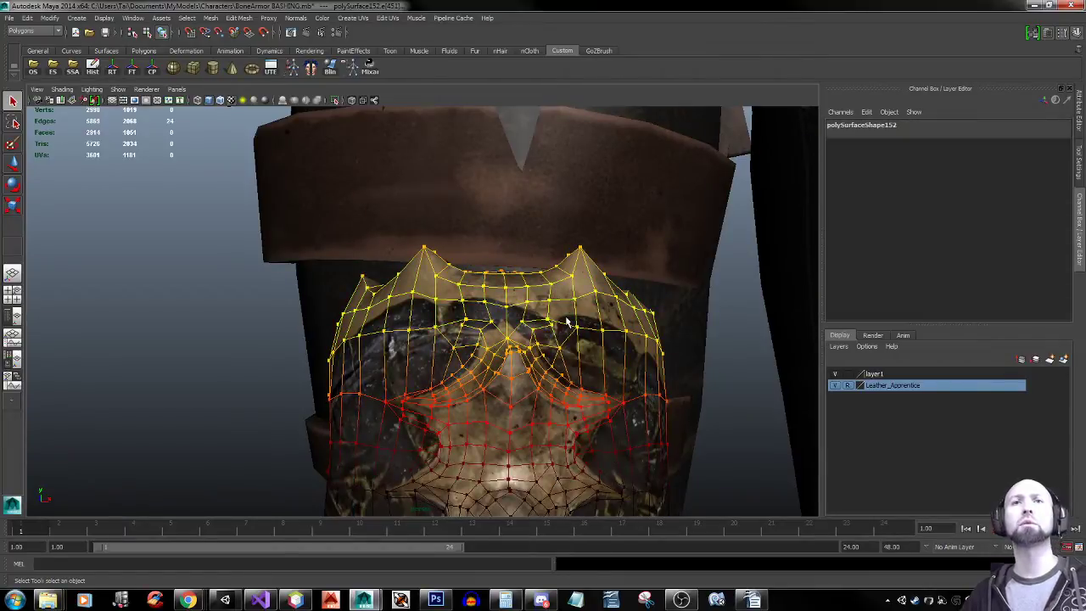
key(F8)
alt+drag(441, 314, 667, 312)
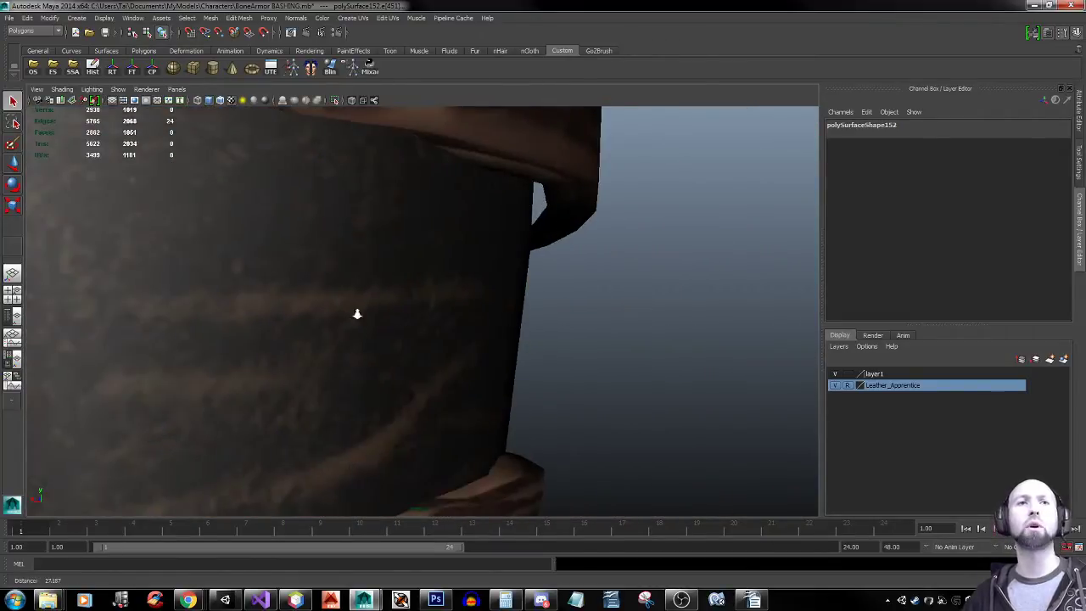
alt+right_drag(356, 313, 647, 316)
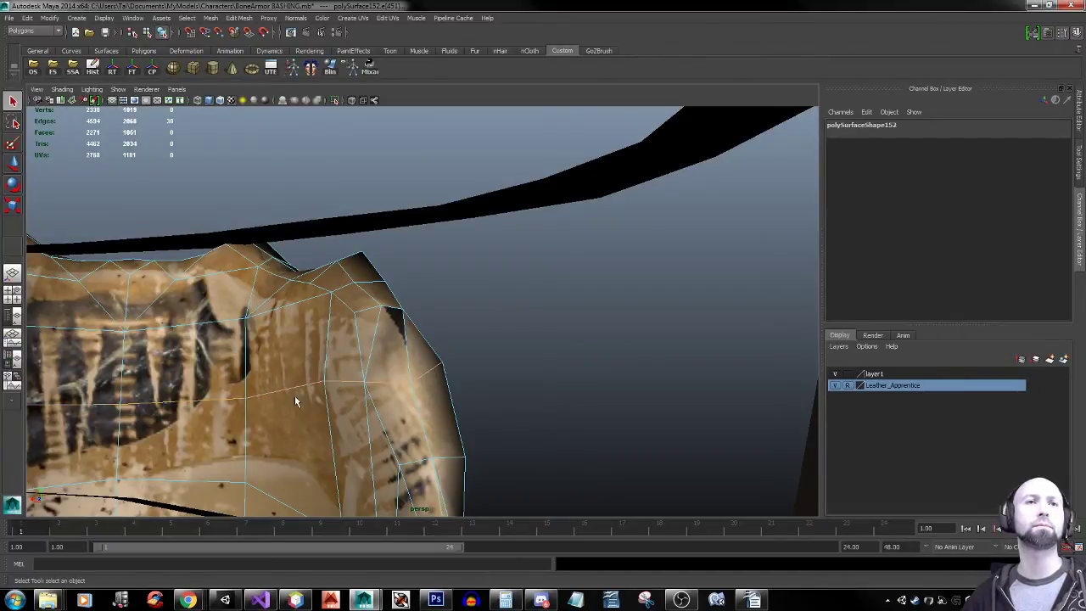
alt+drag(295, 395, 675, 380)
alt+right_drag(674, 379, 466, 371)
alt+drag(466, 371, 501, 356)
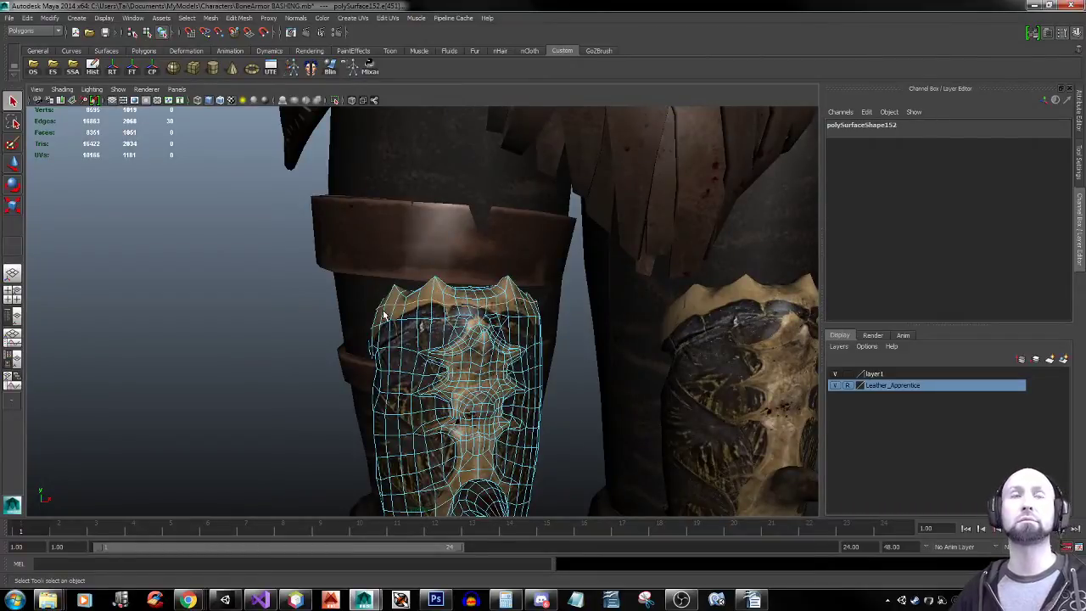
Convert the rim edge selection to faces and grow it repeatedly down past the middle of the right thigh guard
shift+right_click(485, 304)
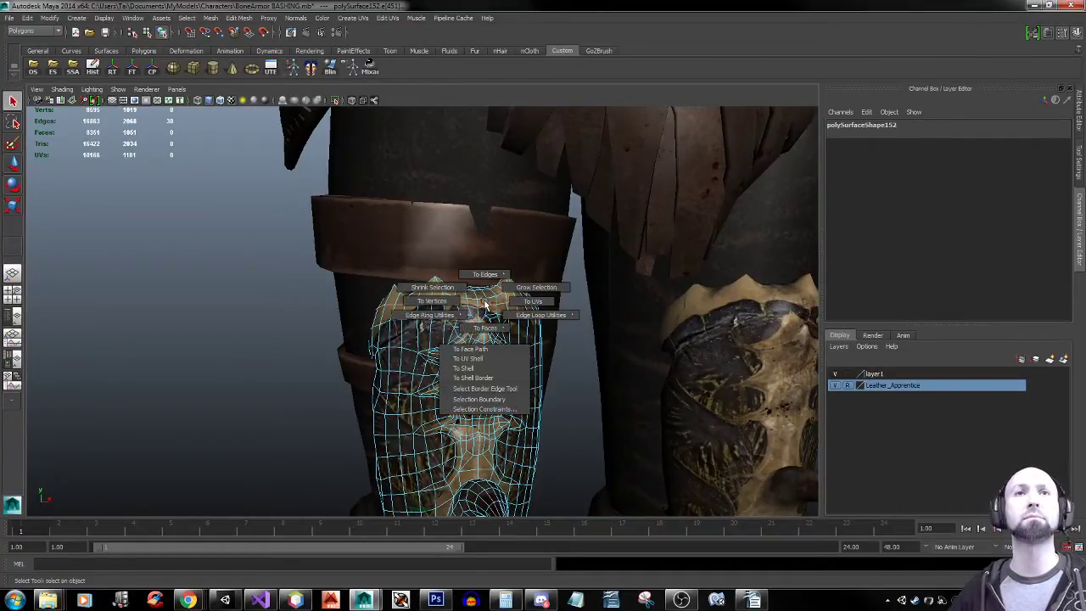
shift+right_drag(484, 303, 485, 329)
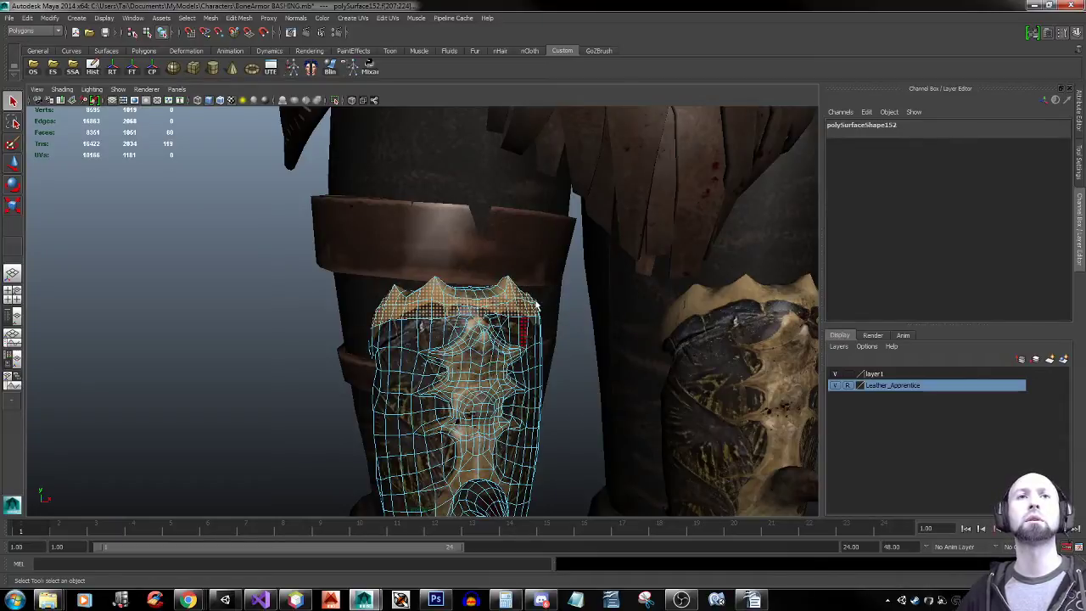
shift+right_drag(537, 303, 567, 288)
key(shift+period)
key(shift+period)
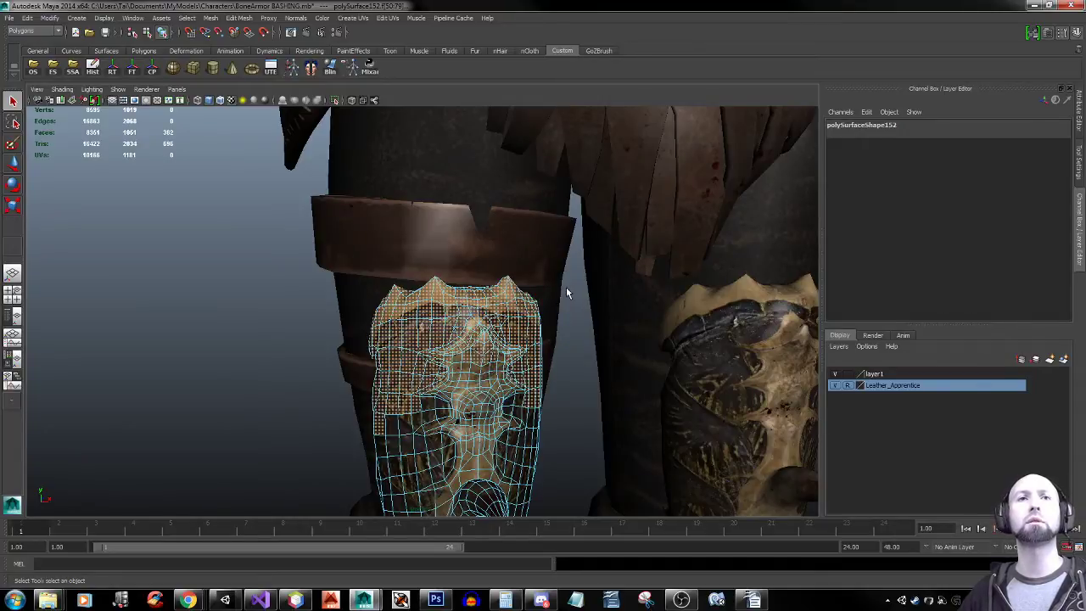
alt+drag(566, 286, 471, 321)
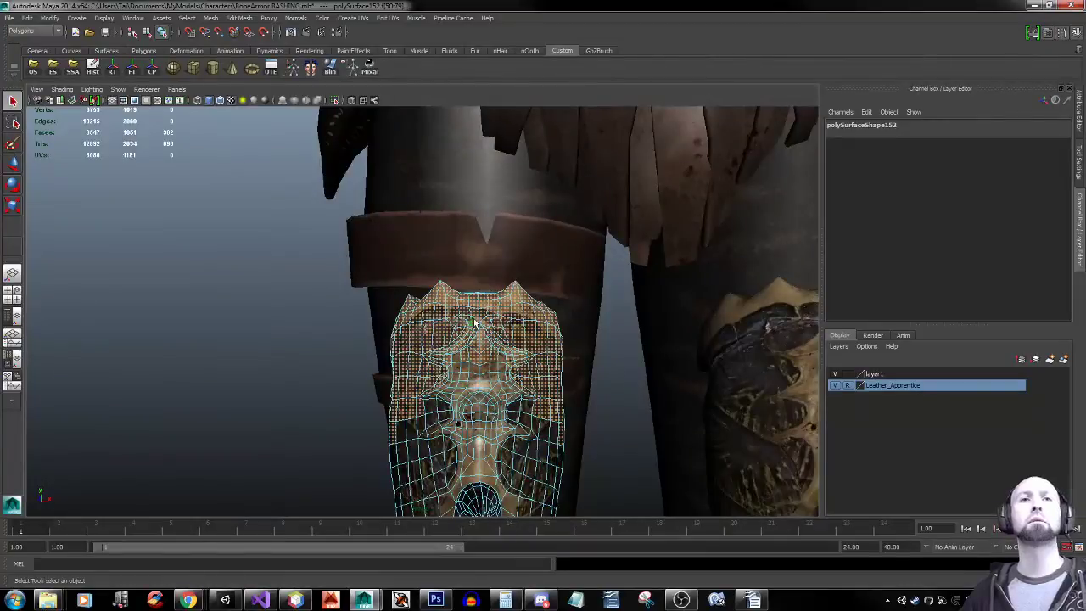
key(shift+period)
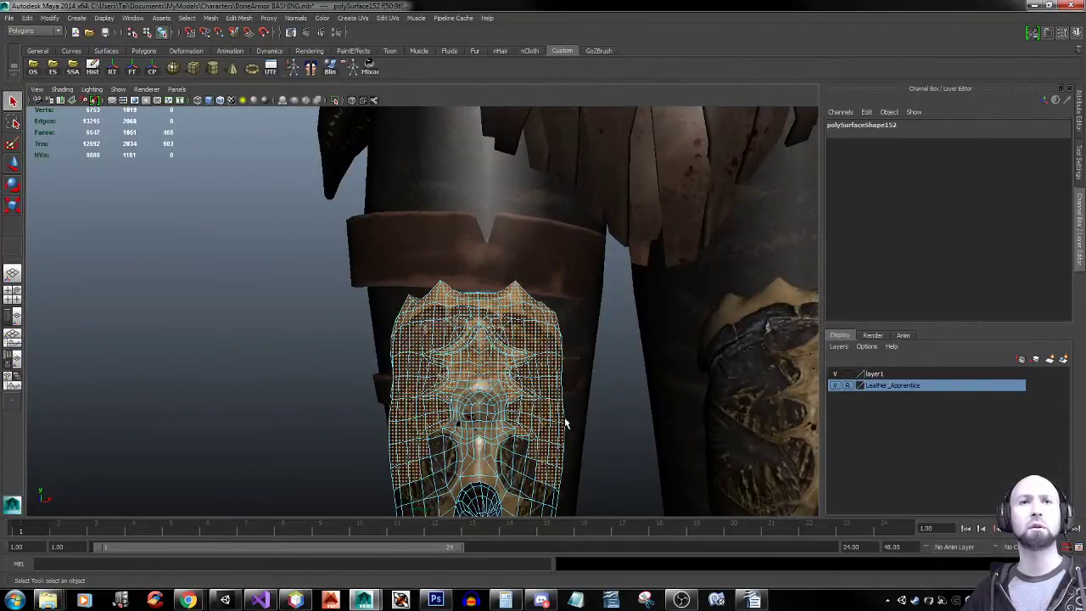
Trim the face selection on the right thigh guard to its upper portion above the horn, adding back missed faces around the centre
alt+middle_drag(568, 429, 572, 334)
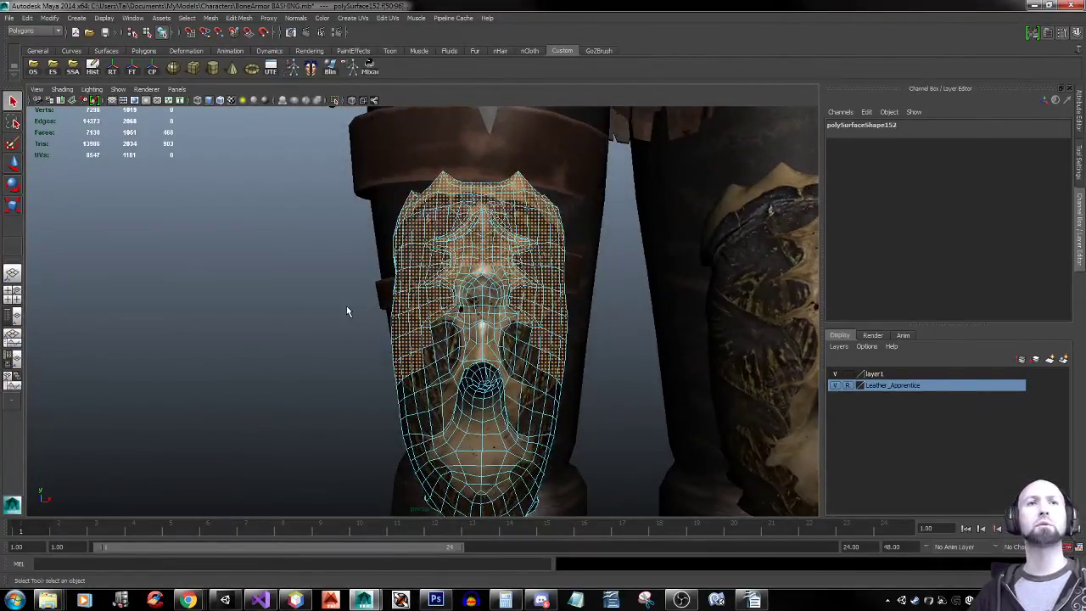
ctrl+drag(350, 307, 487, 407)
ctrl+drag(600, 429, 479, 297)
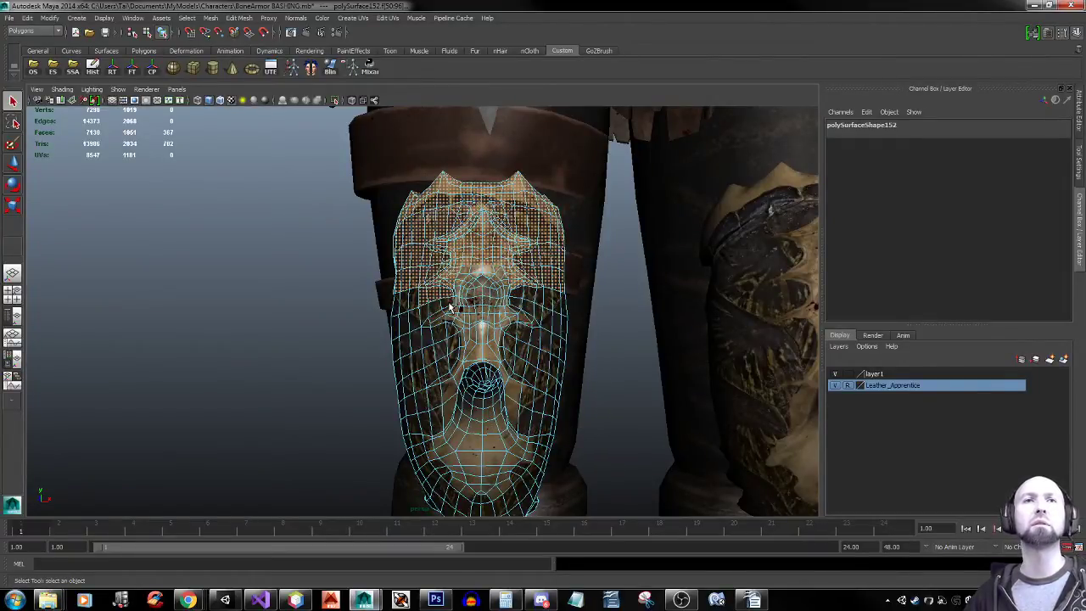
ctrl+drag(414, 297, 411, 298)
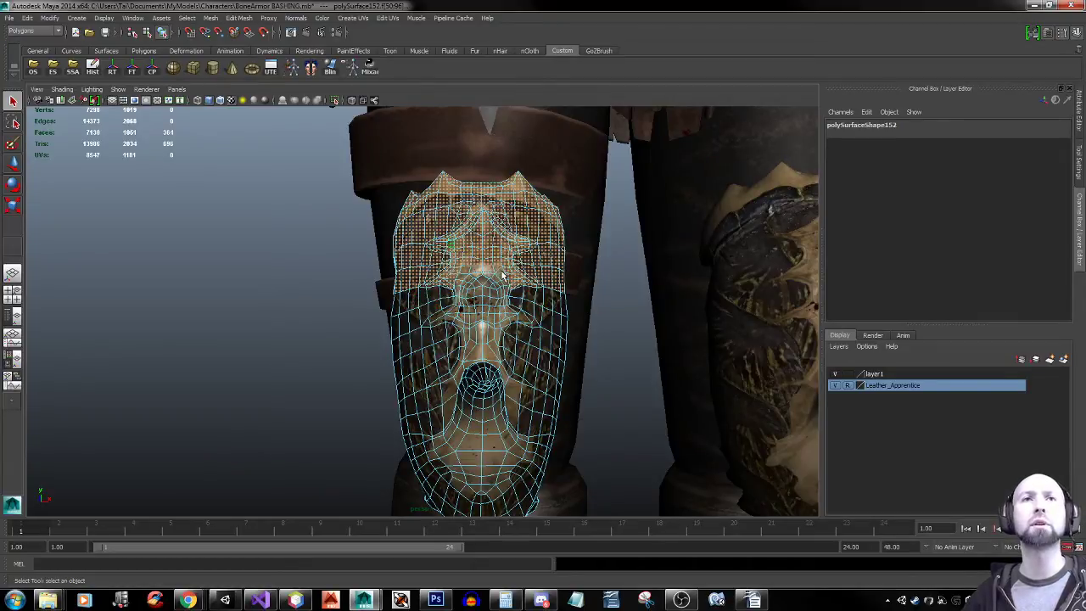
shift+drag(505, 273, 507, 273)
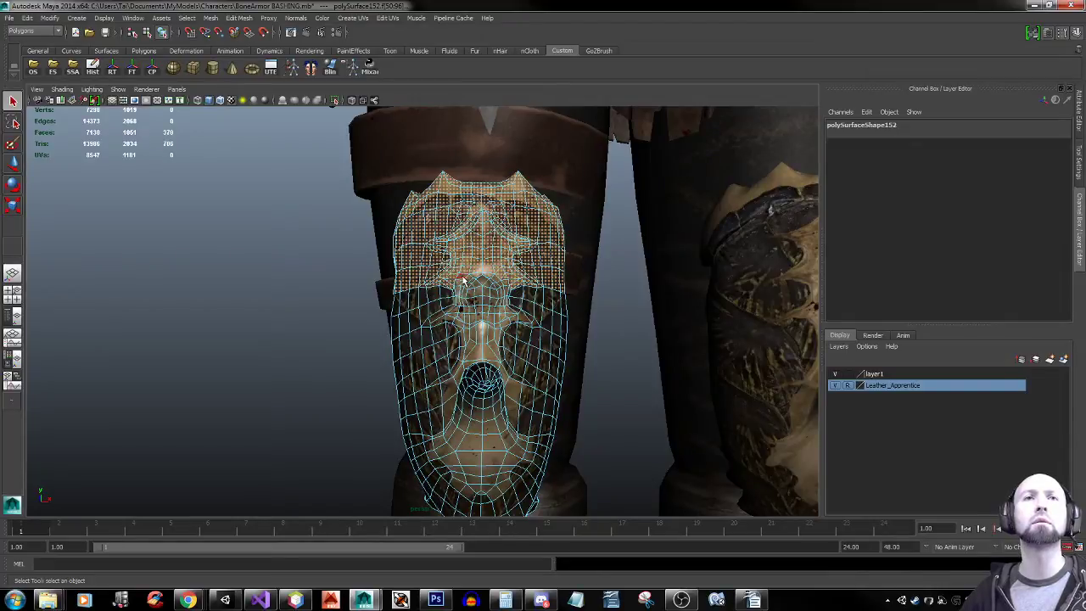
shift+click(489, 375)
Widen the upper part of the right thigh guard by scaling the selection sideways with soft selection at a falloff radius of 14.36
key(ctrl+F9)
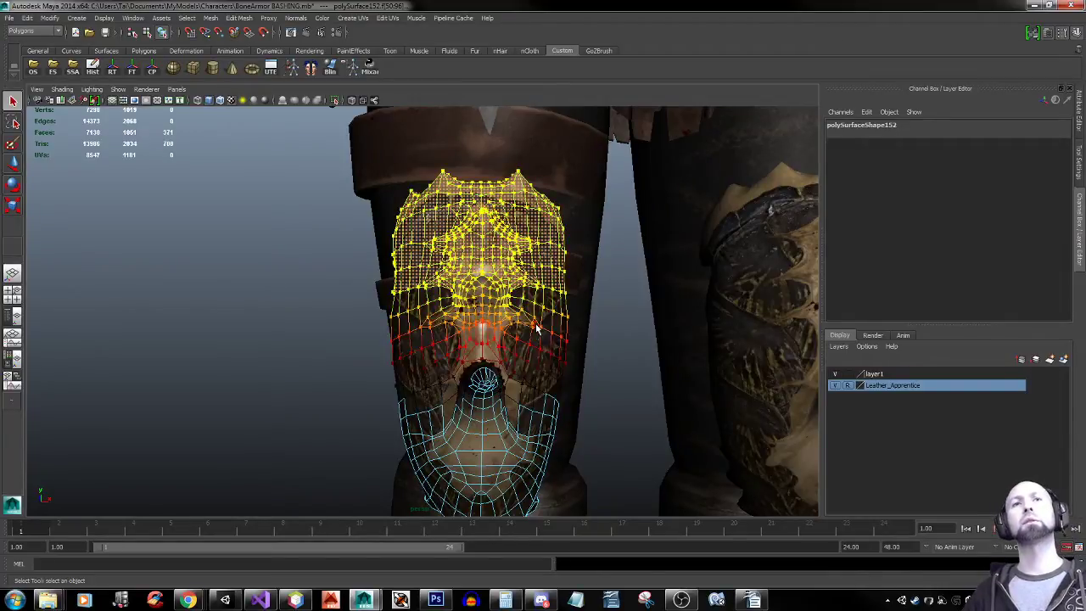
alt+right_drag(672, 336, 448, 322)
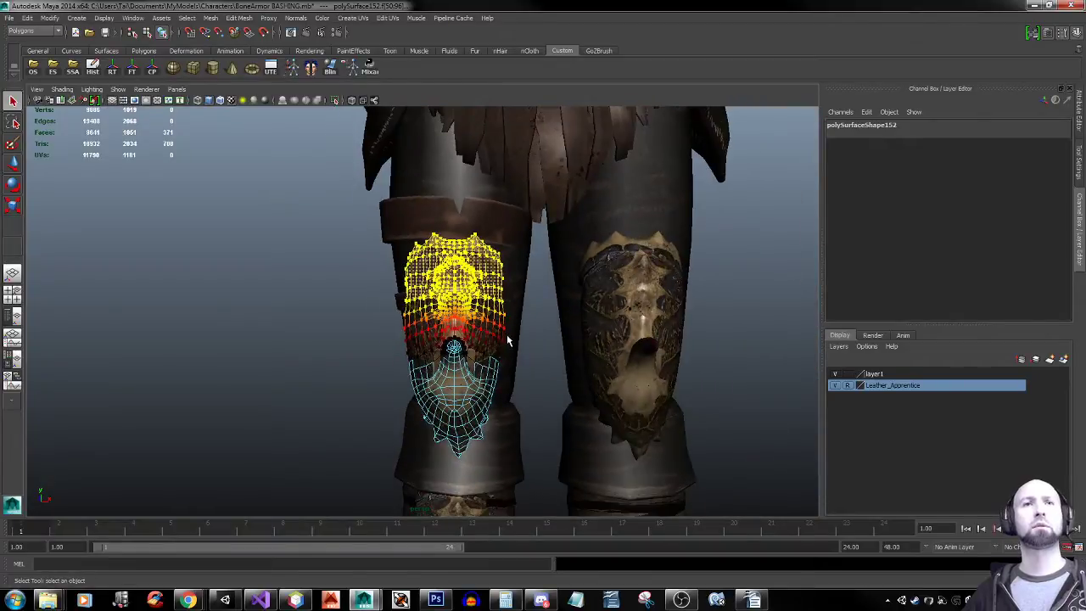
alt+drag(501, 340, 500, 313)
key(b)
key(r)
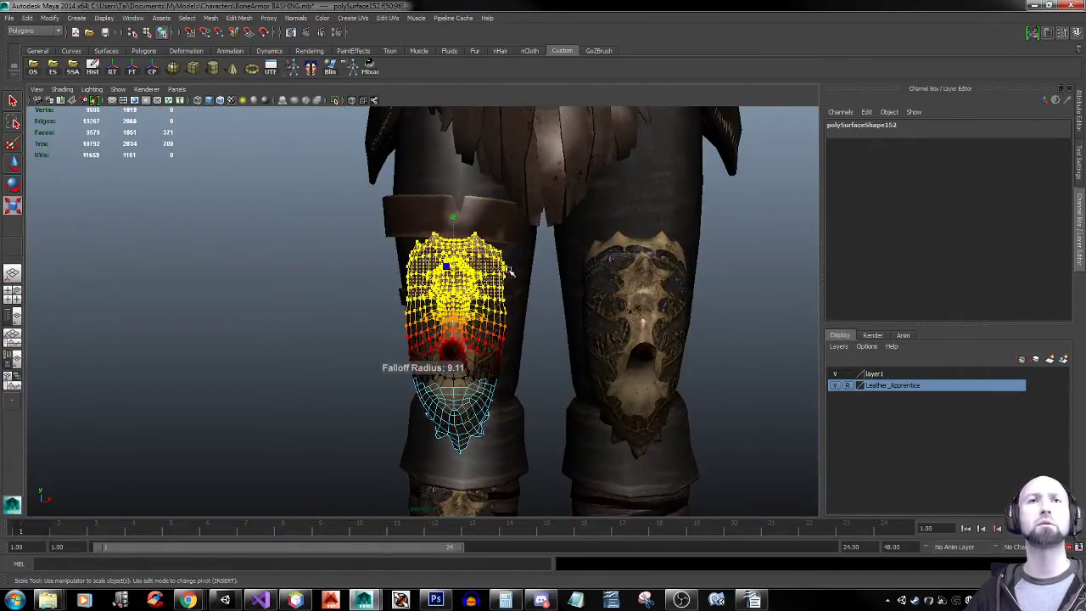
drag(510, 271, 515, 271)
key(ctrl+z)
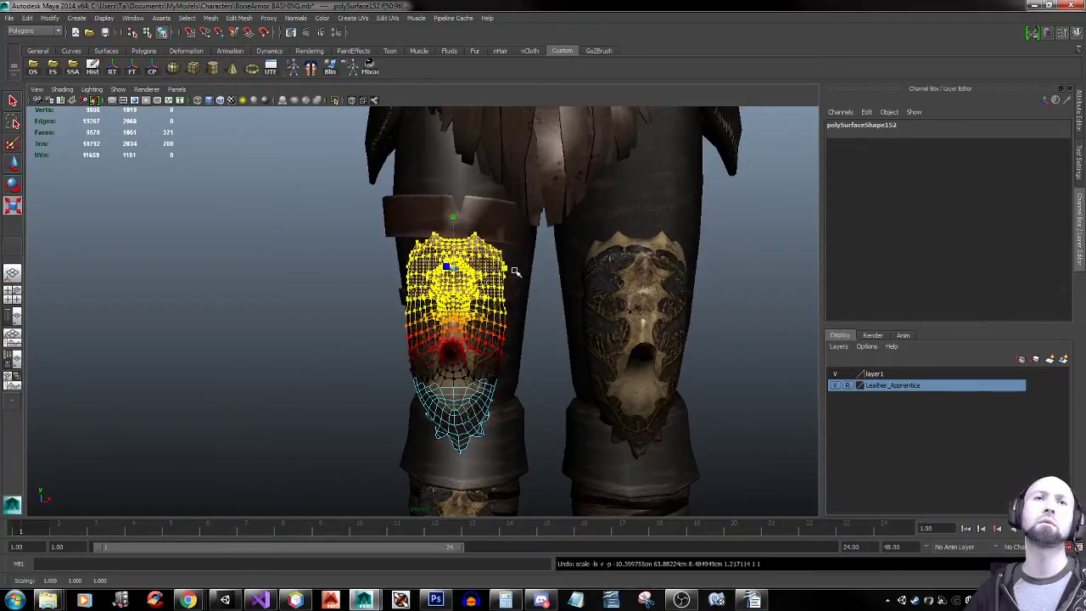
drag(482, 308, 522, 308)
drag(511, 265, 515, 268)
alt+drag(568, 302, 575, 303)
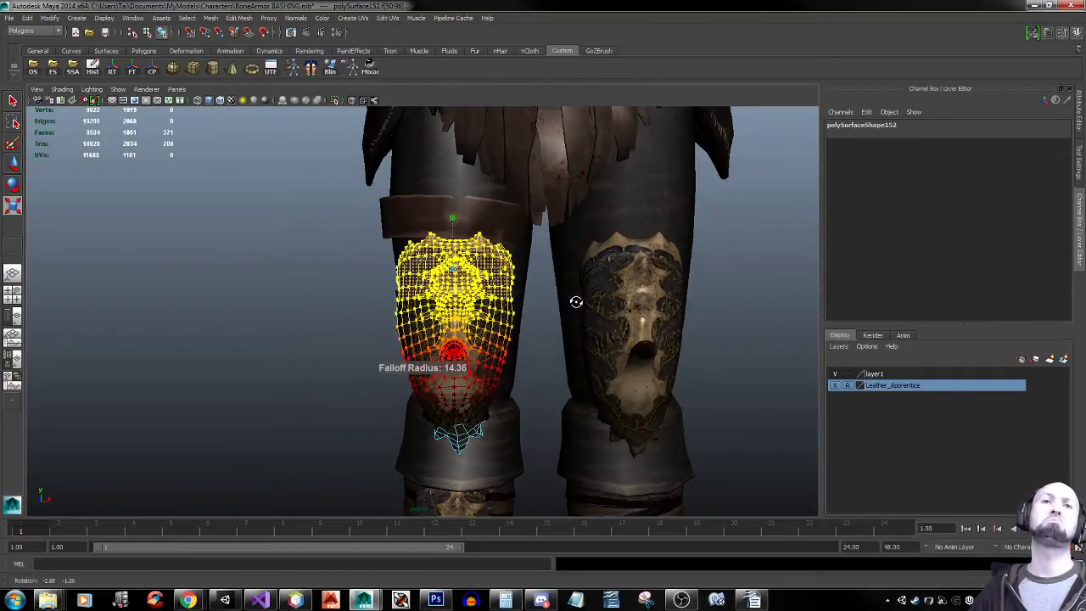
Shrink the face selection, reduce the falloff radius to 9.03 and scale the right thigh guard's upper part wider
ctrl+right_click(521, 329)
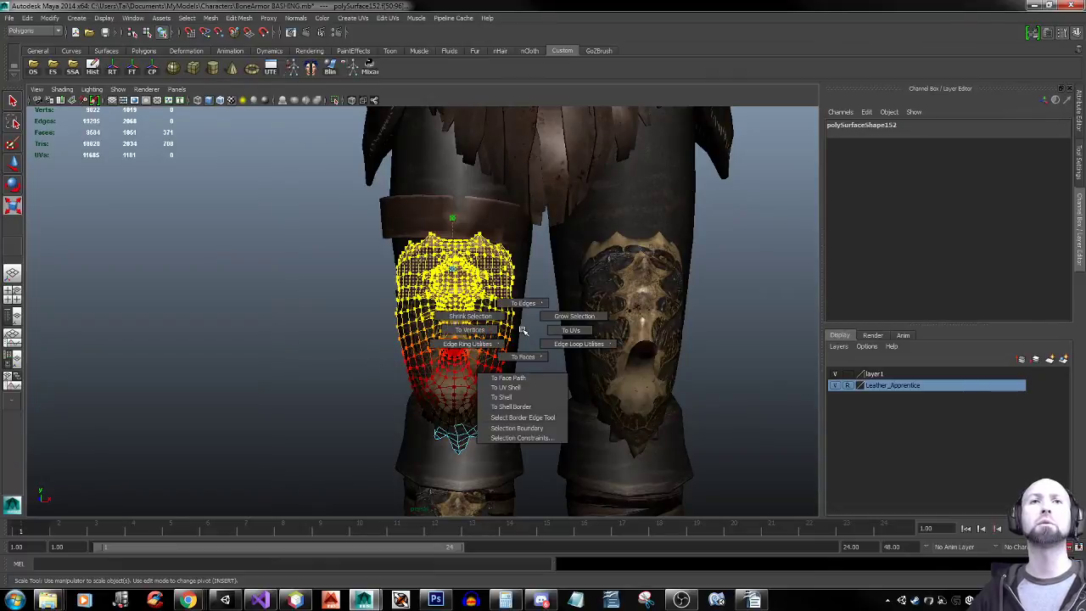
ctrl+right_drag(521, 329, 491, 317)
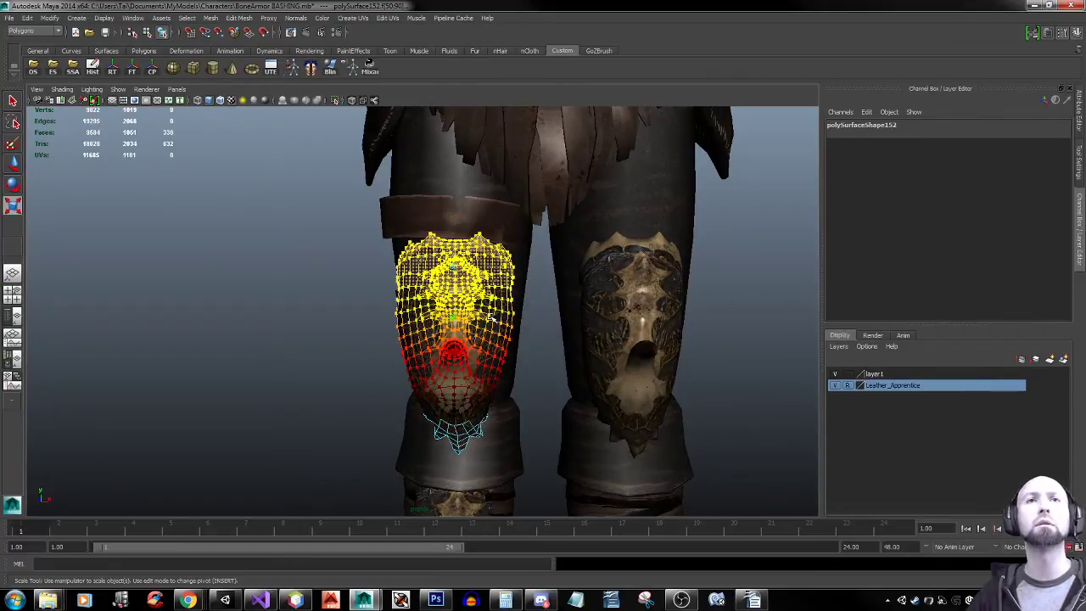
key(b)
drag(492, 318, 445, 319)
drag(509, 268, 511, 268)
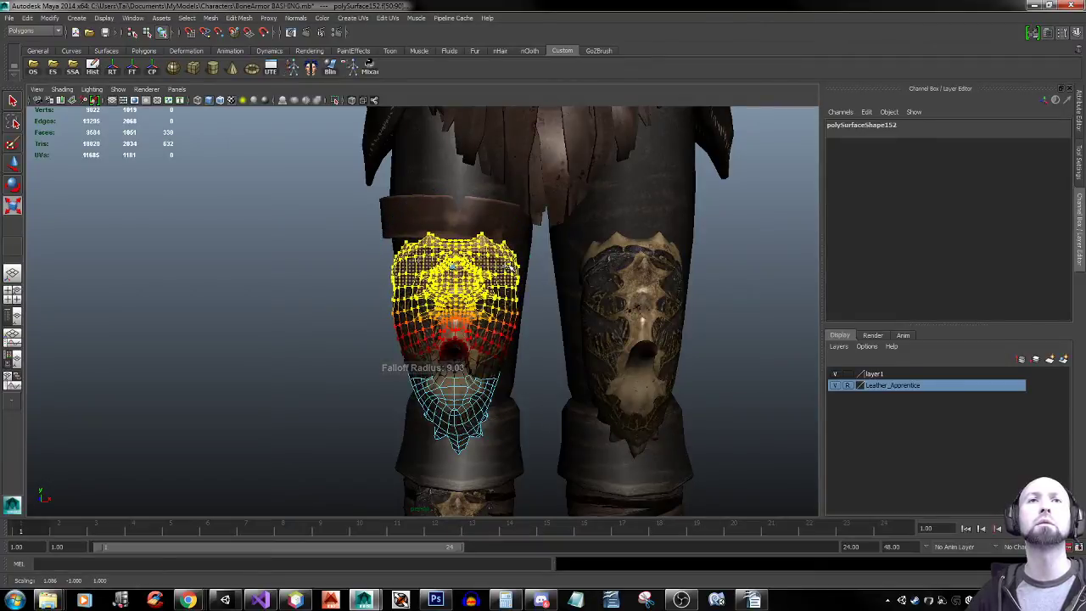
Shrink the face selection once more, fine-tune the width of the right thigh guard's upper part and return to object mode
ctrl+right_drag(543, 304, 512, 293)
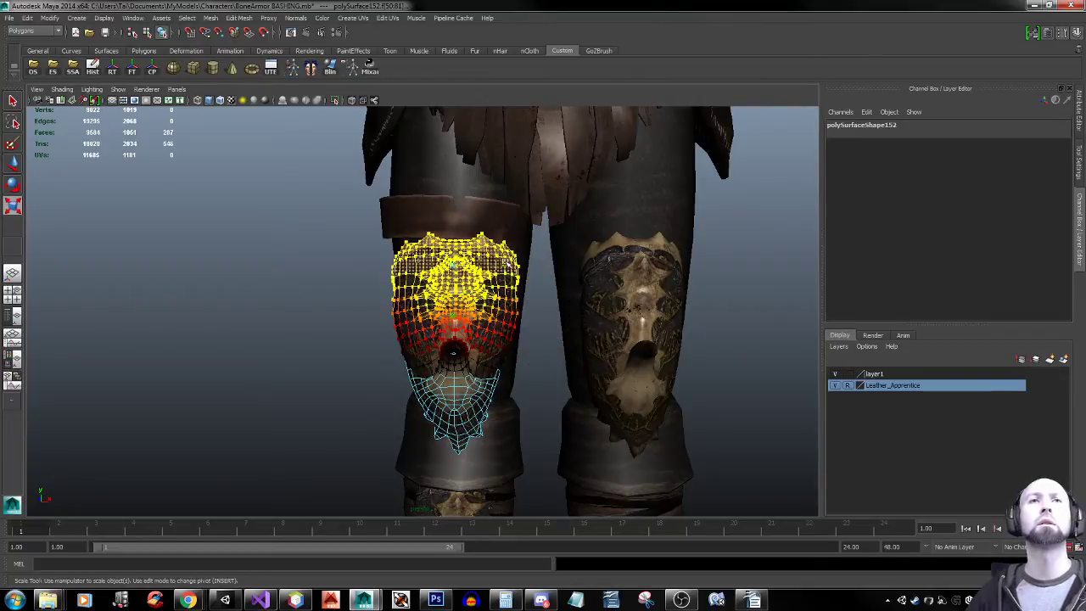
drag(509, 266, 501, 266)
right_drag(492, 308, 520, 286)
click(505, 323)
Move the right thigh guard up and back against the thigh below the strap, and rotate it to -4.714 degrees around Y
scroll(523, 376, down, 3)
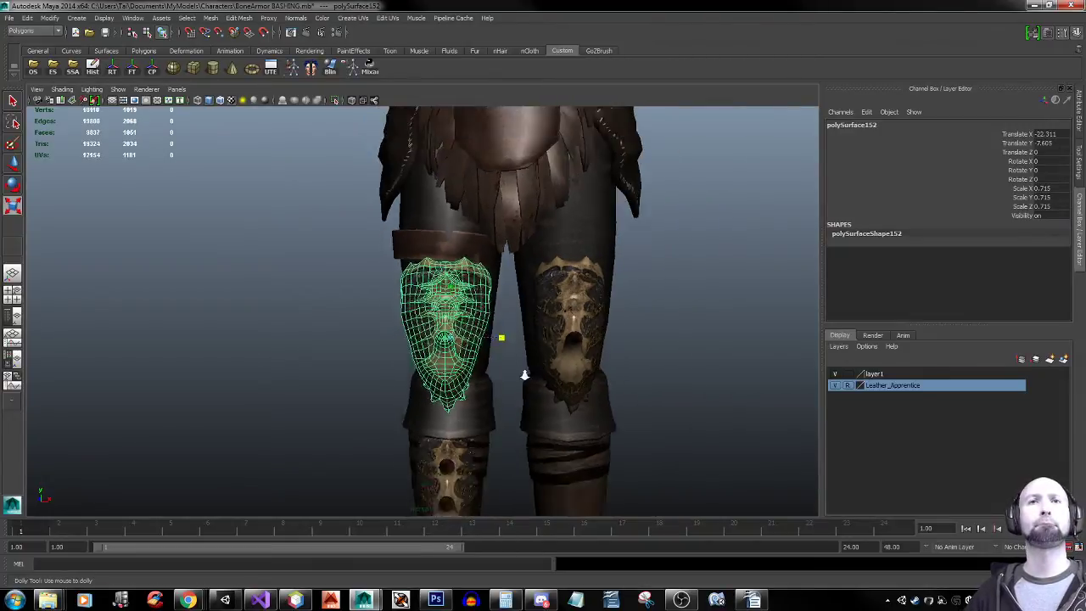
key(w)
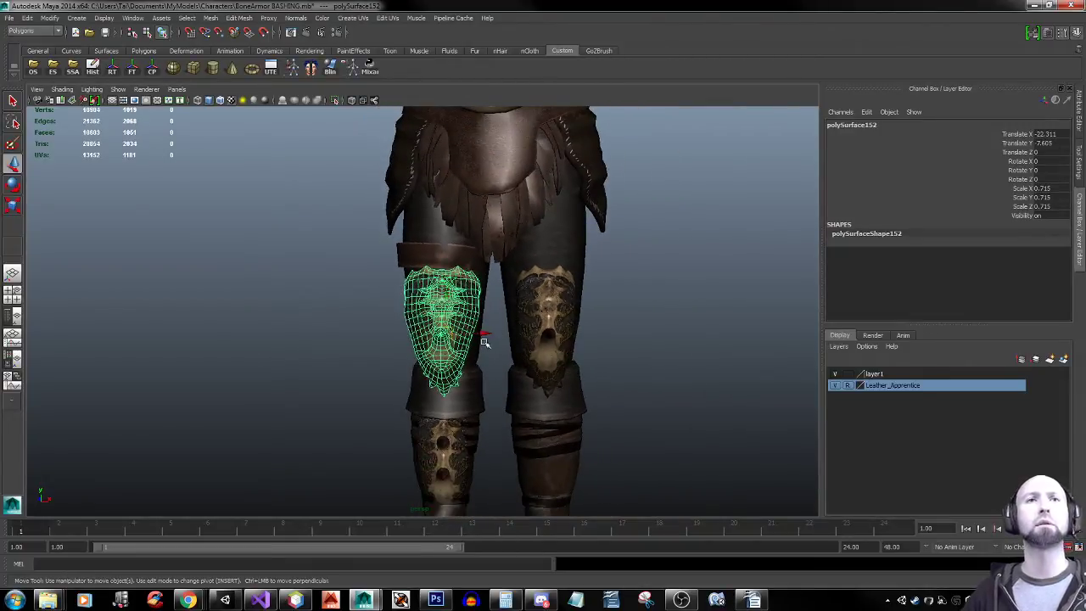
drag(481, 332, 565, 369)
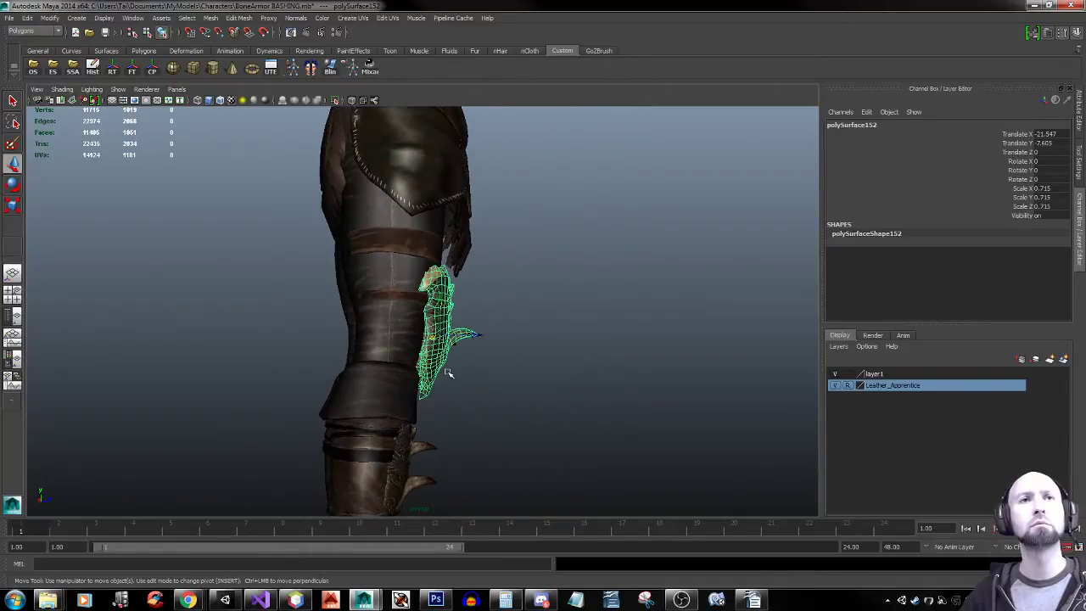
key(e)
key(w)
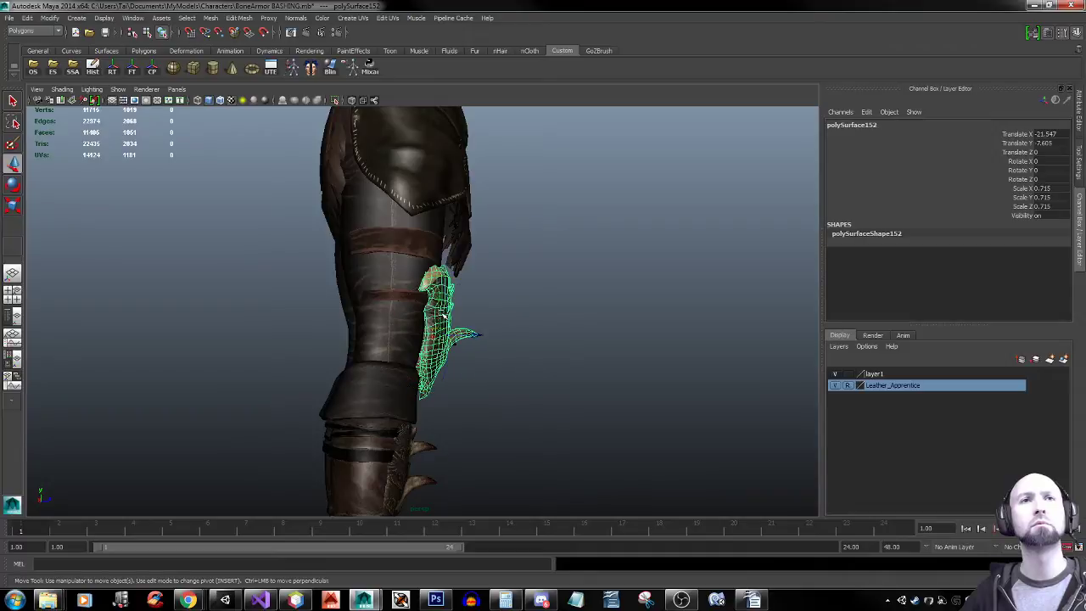
drag(440, 299, 438, 279)
alt+drag(553, 359, 468, 314)
alt+drag(613, 319, 502, 340)
key(e)
key(w)
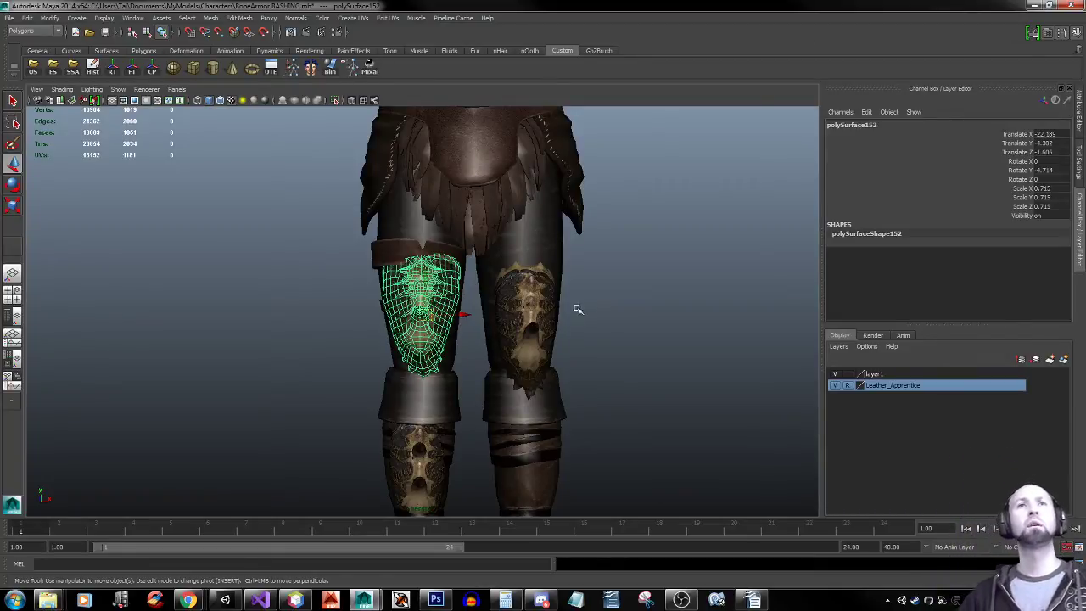
Duplicate the right shin guard, move the copy to the outer side of the calf and turn it to face outward
alt+right_drag(577, 309, 360, 297)
alt+drag(541, 292, 582, 326)
click(414, 398)
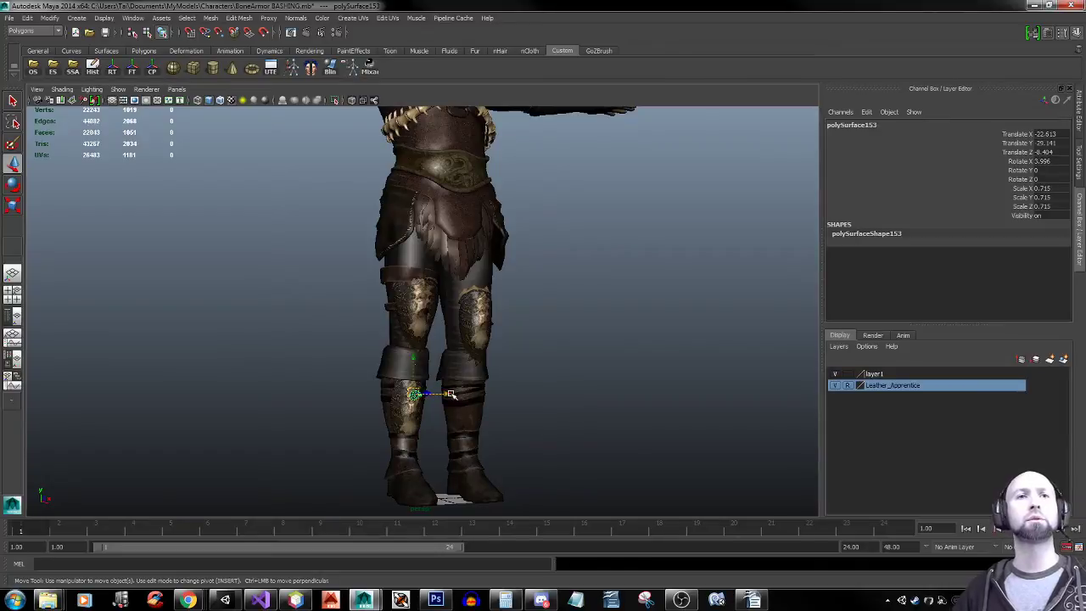
key(ctrl+d)
drag(461, 396, 514, 404)
key(e)
key(w)
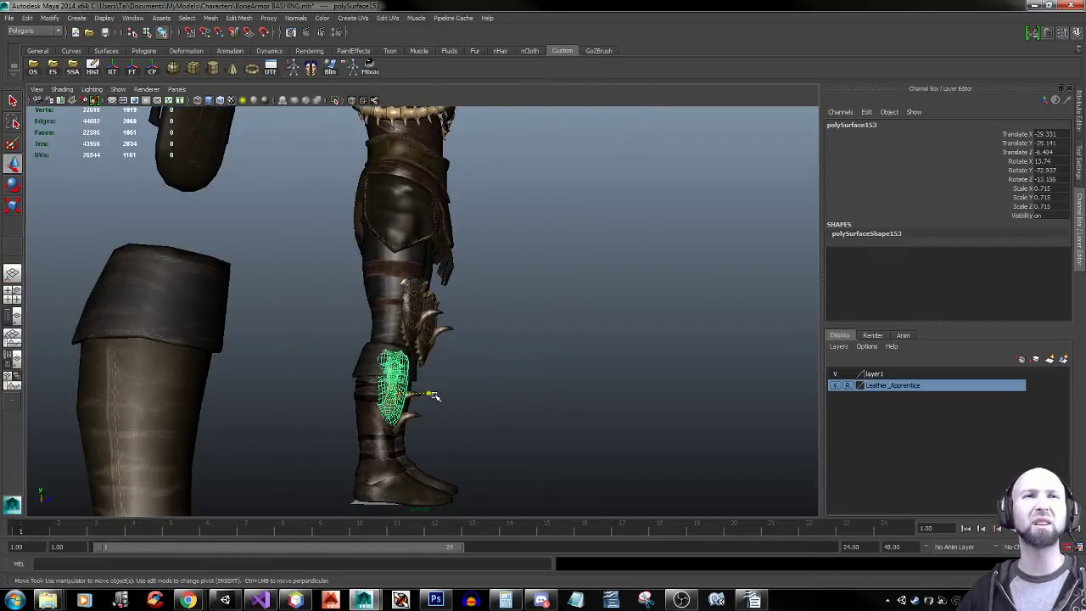
Try fitting the copied guard on the outer calf at Translate Z -10.947 and X -32.728, adjusting its rotation
drag(434, 393, 415, 395)
key(e)
alt+drag(509, 397, 389, 397)
alt+right_drag(398, 399, 560, 404)
alt+middle_drag(416, 442, 425, 318)
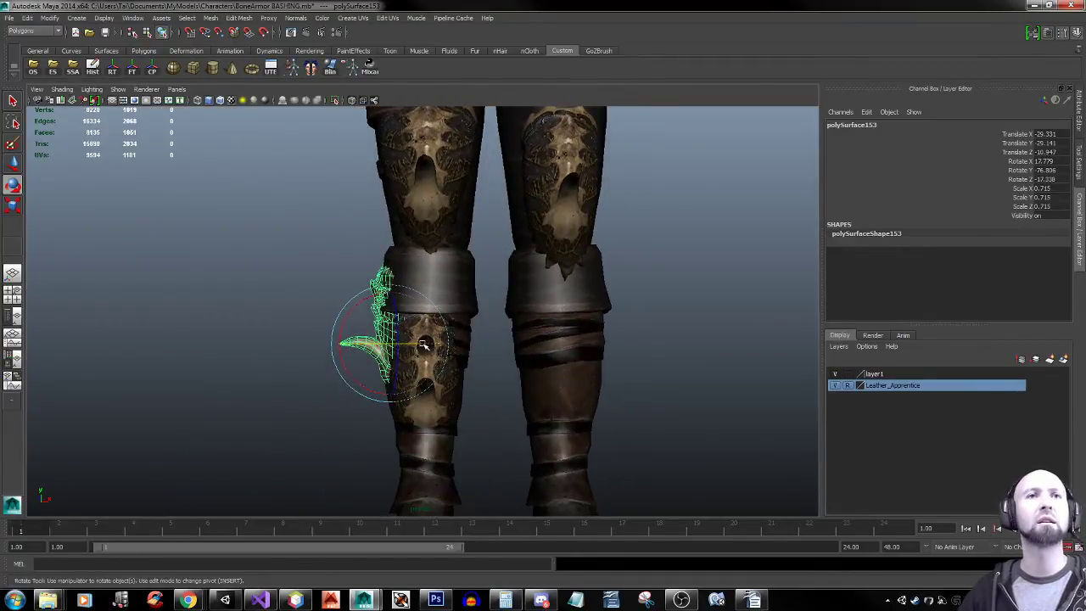
key(w)
drag(429, 345, 406, 343)
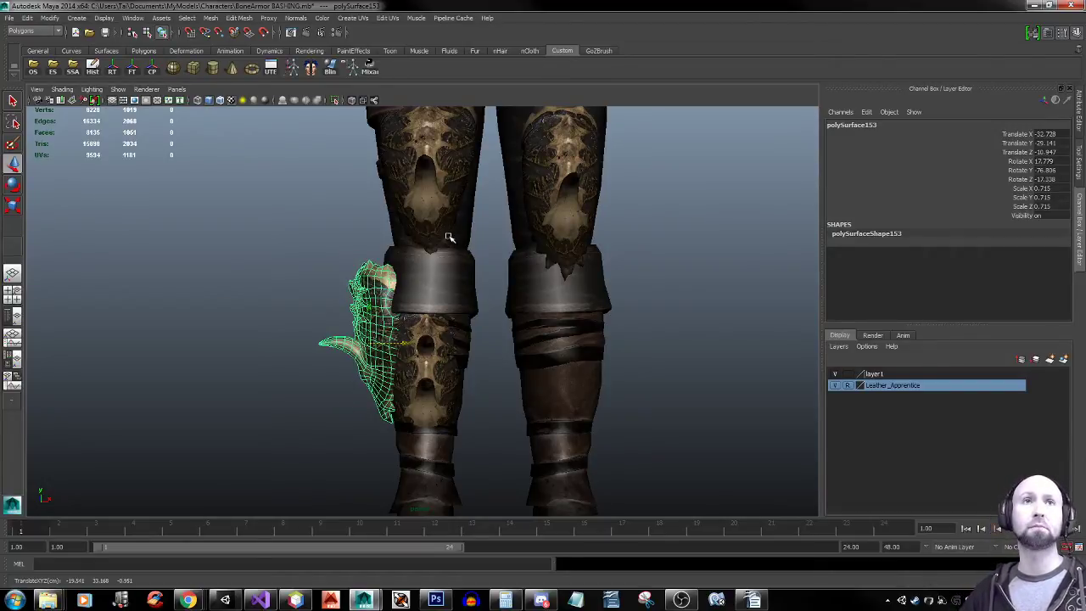
Flip the copied guard upside down and face it forward, with rotations of -9.31, -13.342 and 185.947 degrees
key(e)
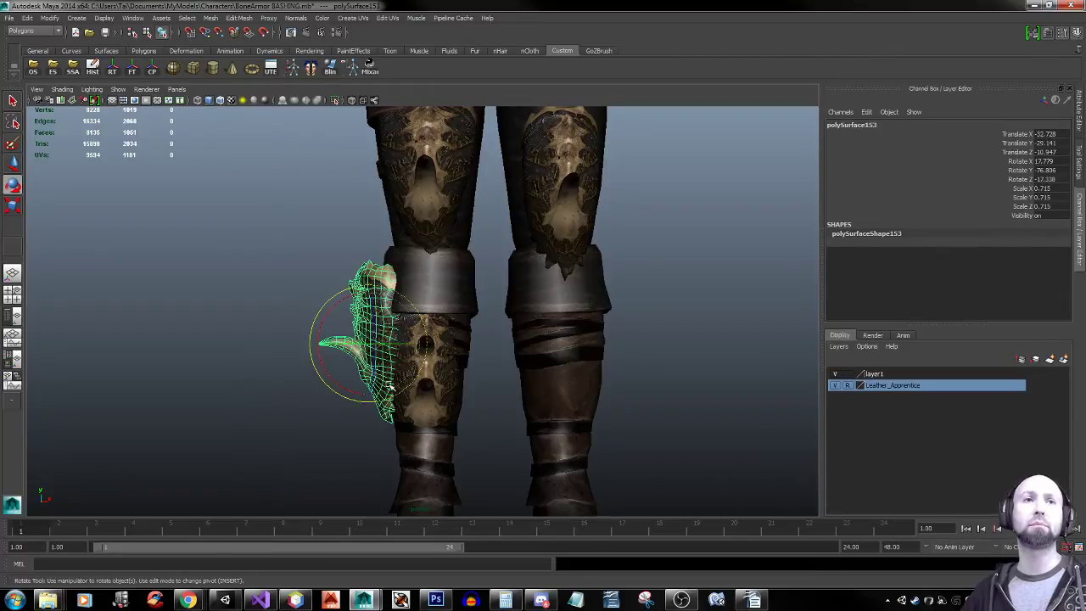
drag(399, 397, 270, 153)
drag(400, 352, 412, 303)
key(w)
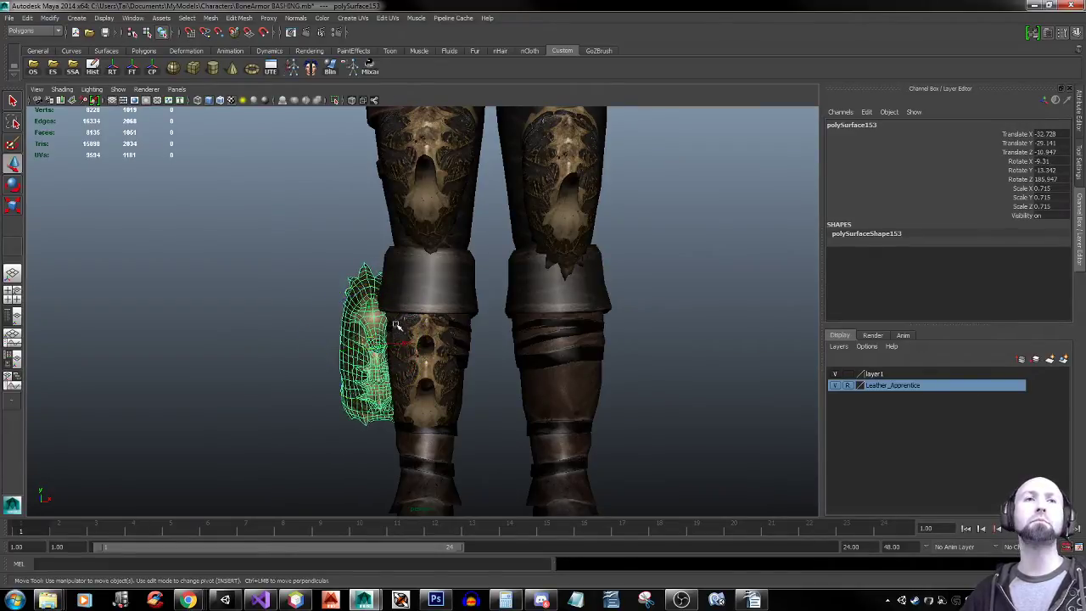
Place the flipped guard in front of the right knee and upper shin, tilt it to -18.641 degrees in X and raise it
drag(411, 343, 533, 366)
drag(413, 340, 462, 336)
key(e)
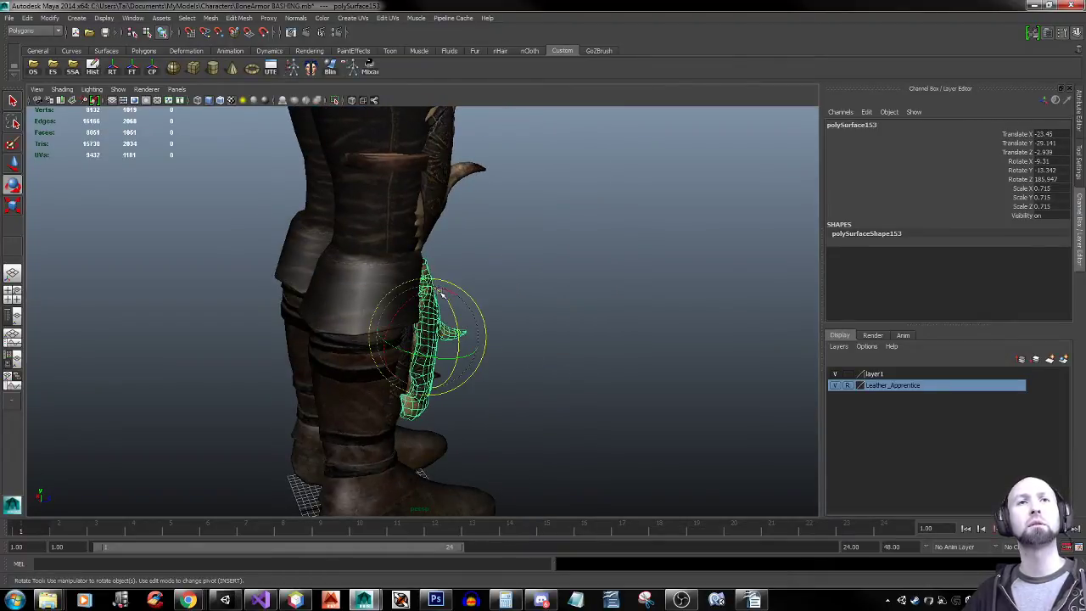
drag(431, 288, 433, 292)
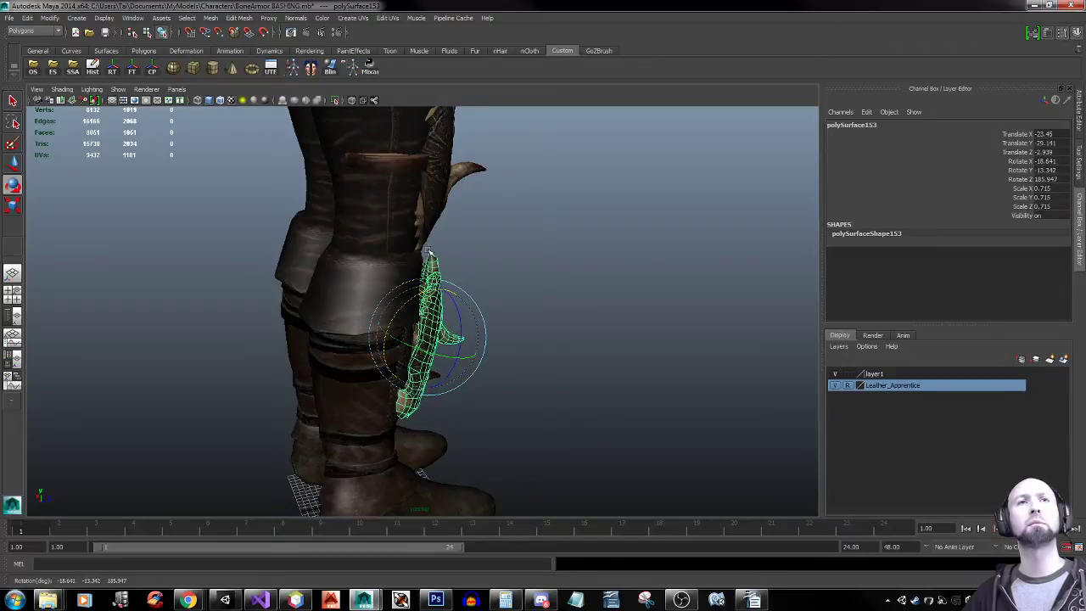
key(w)
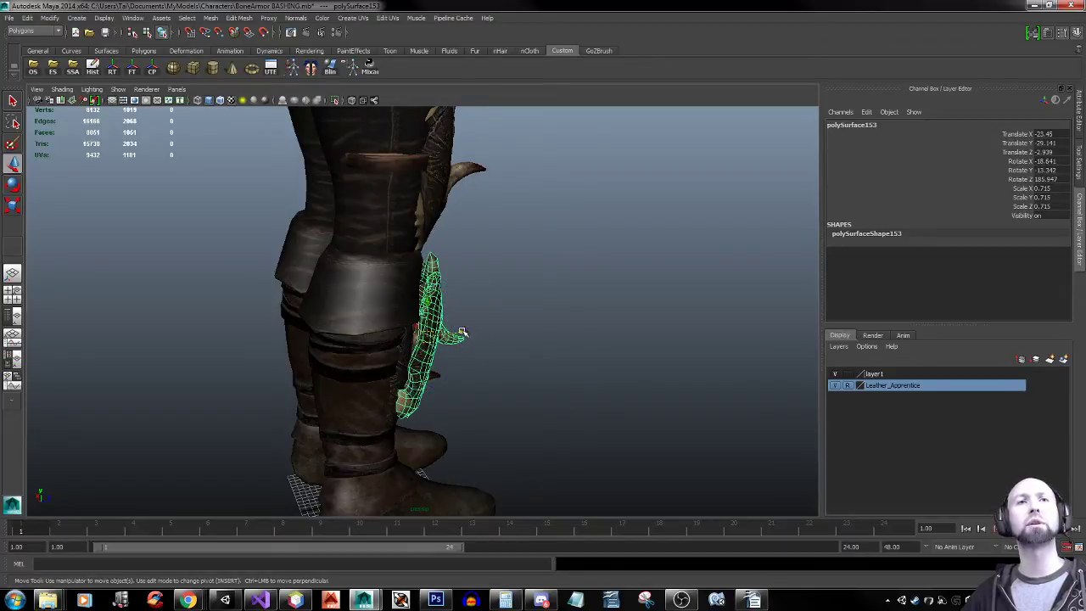
alt+drag(462, 332, 460, 262)
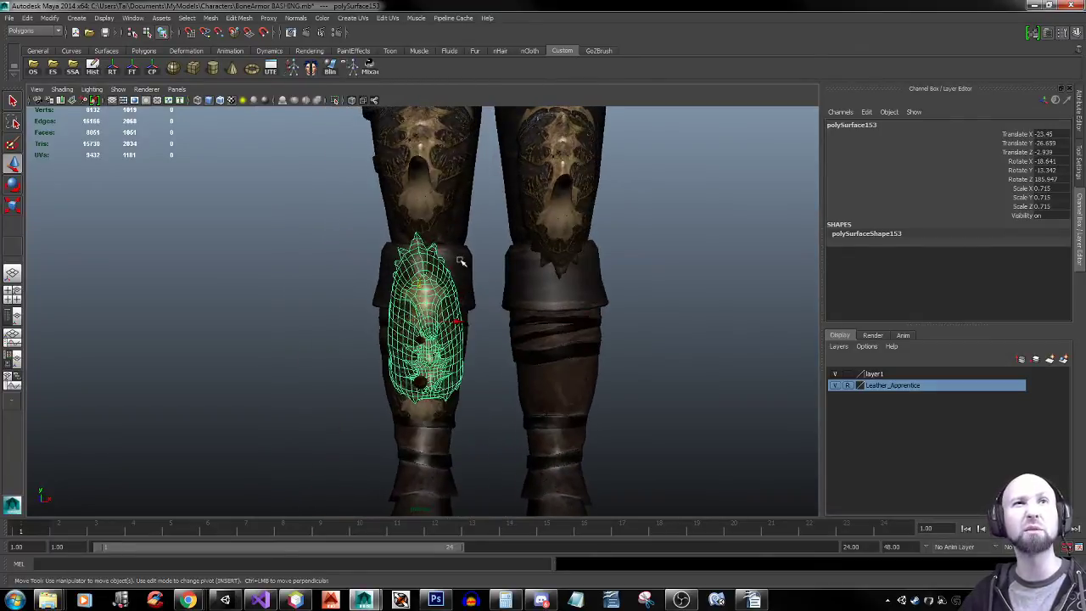
Widen the flipped guard, straighten its rotation to -18.191, -4.975 and 183.128 degrees, and raise it to Translate Y -24.795
key(r)
mouse_move(472, 325)
mouse_down()
mouse_move(486, 325)
mouse_move(458, 329)
mouse_up()
key(e)
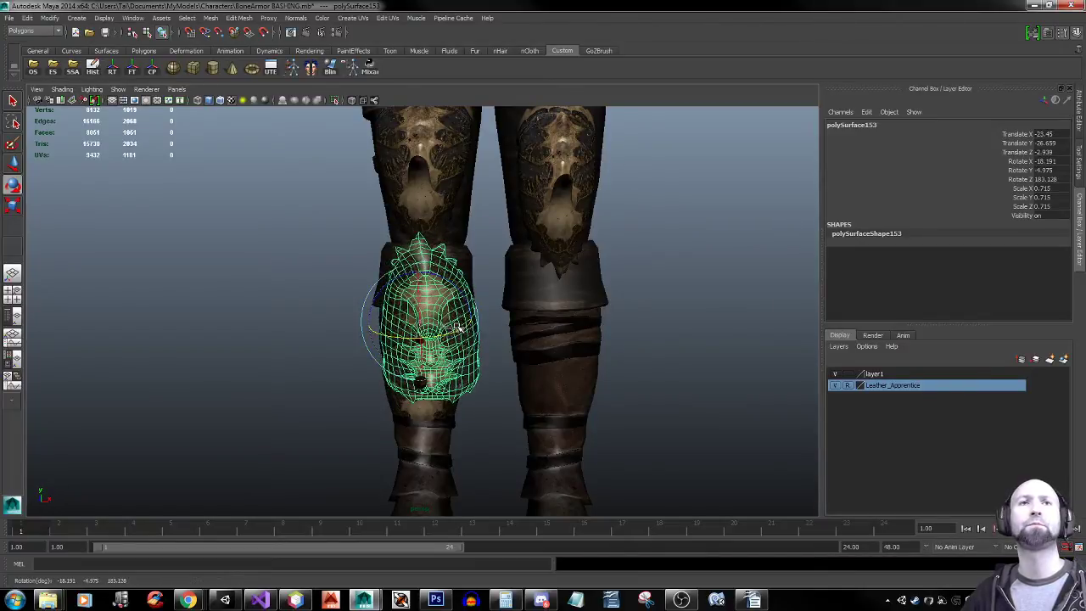
key(w)
drag(421, 291, 420, 278)
alt+drag(611, 298, 550, 310)
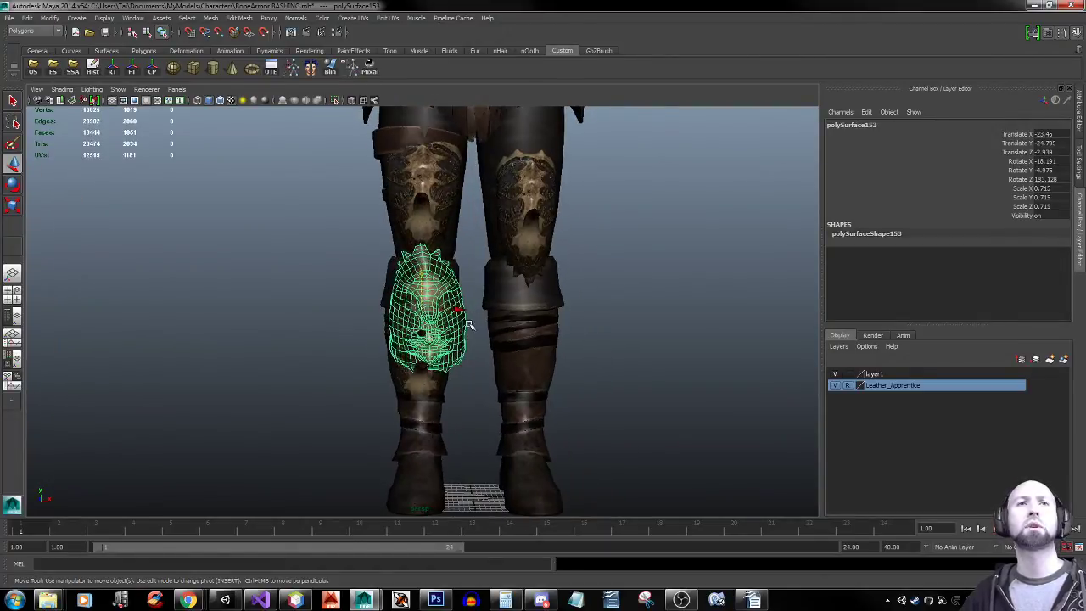
Shift the flipped guard to Translate X -24.322, align its rotation to -18.076, 0.421 and 178.809 degrees, undo the excess tilt and deselect it
drag(459, 311, 461, 318)
key(e)
drag(450, 261, 448, 278)
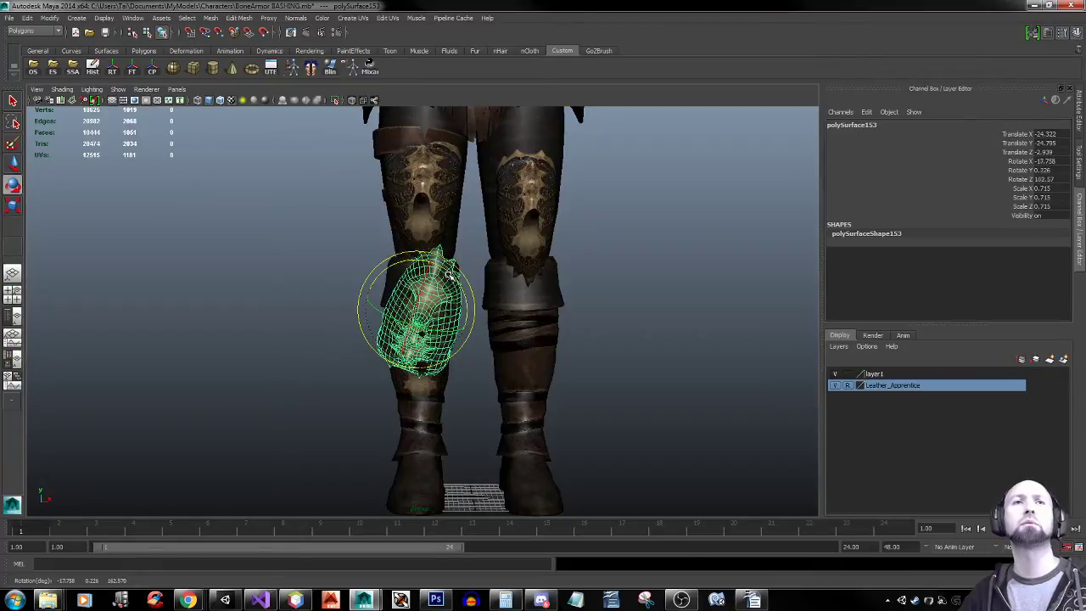
key(ctrl+z)
alt+drag(561, 299, 373, 322)
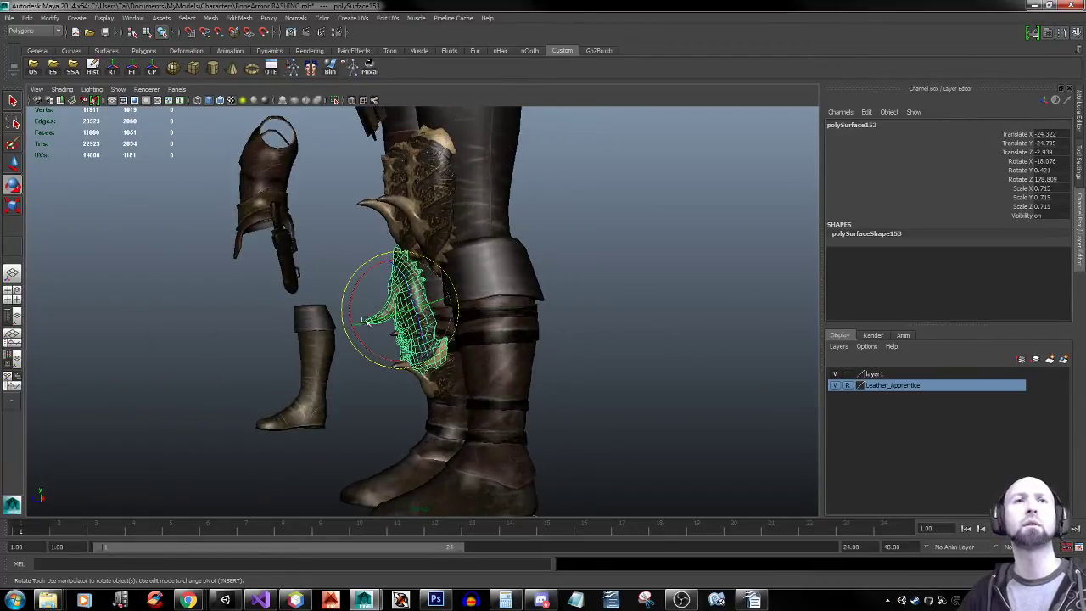
click(333, 394)
alt+right_drag(579, 383, 237, 381)
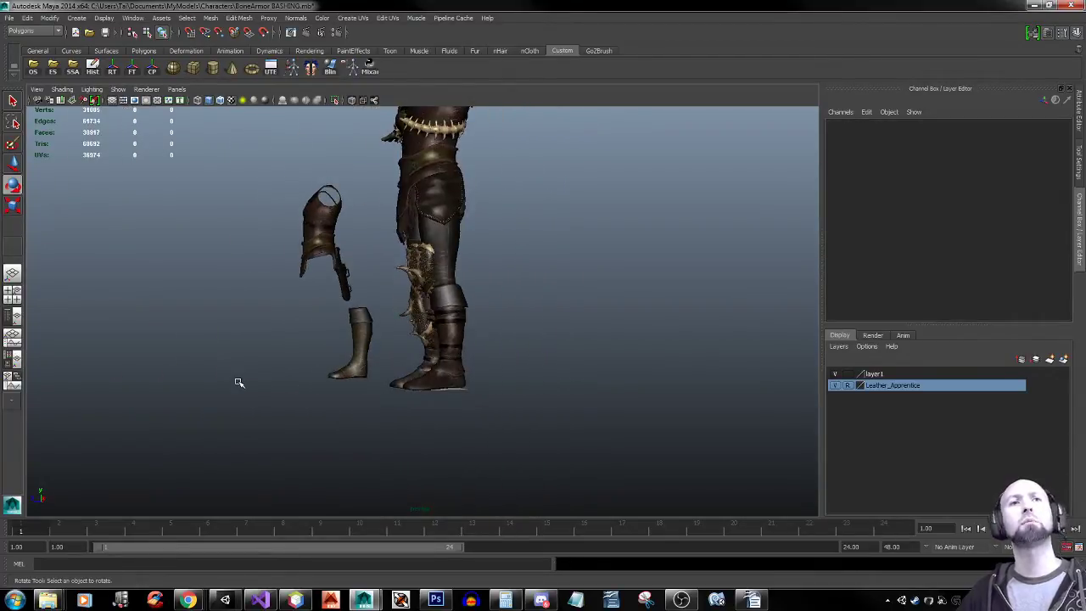
alt+drag(238, 381, 378, 379)
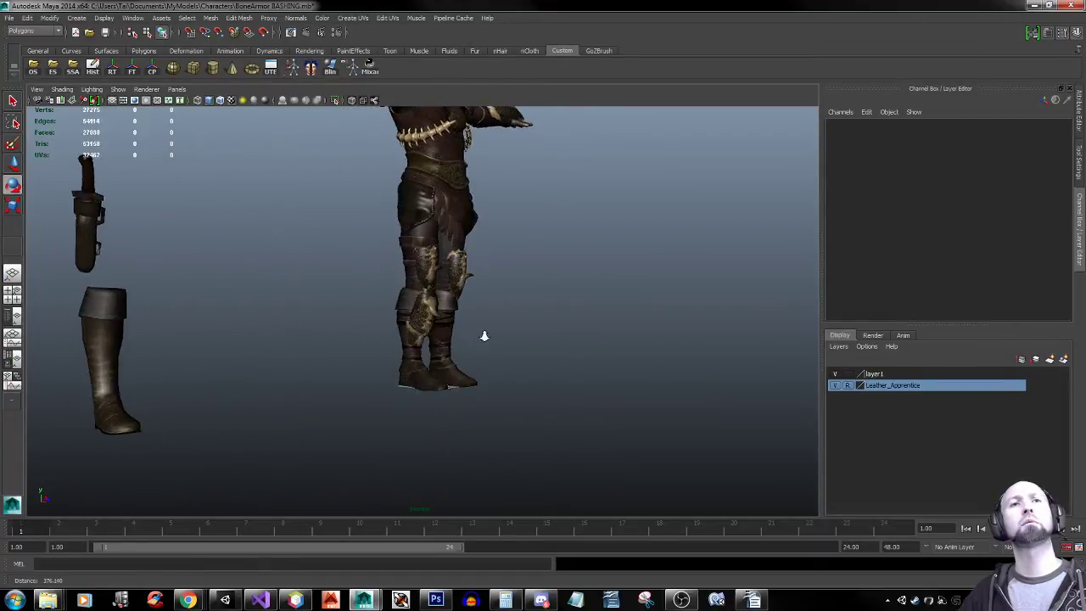
alt+right_drag(483, 336, 782, 345)
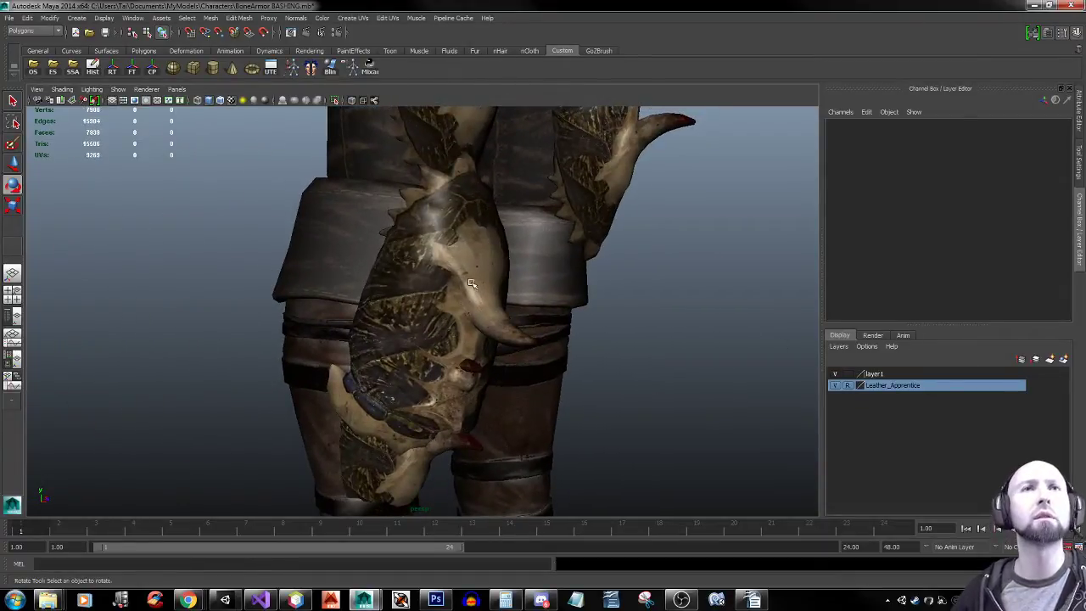
Select the faces of the large horn on the right knee guard and grow the selection around its base
click(471, 283)
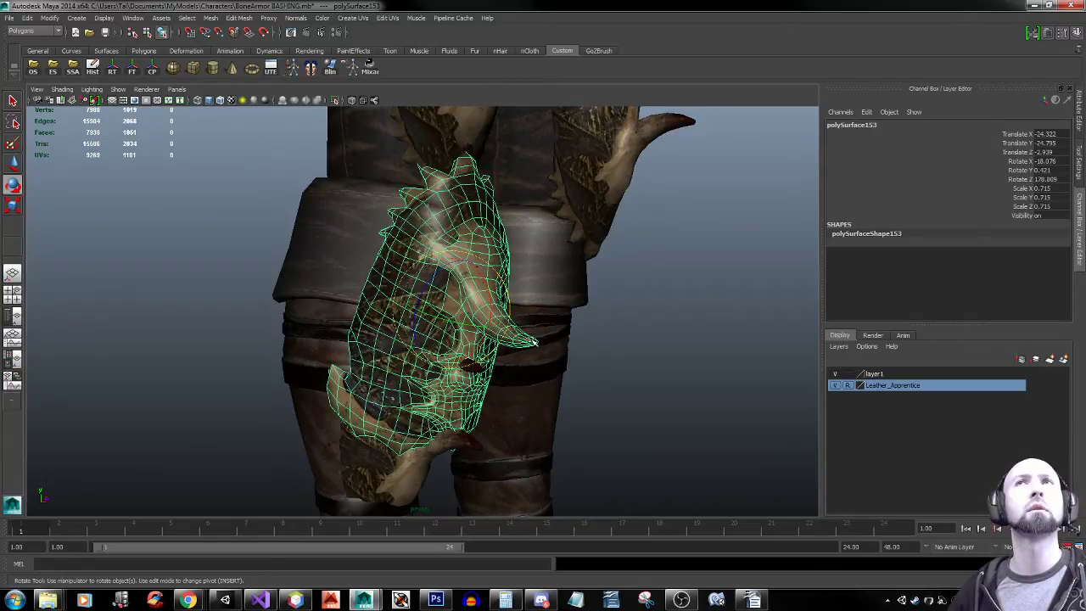
alt+drag(534, 340, 616, 336)
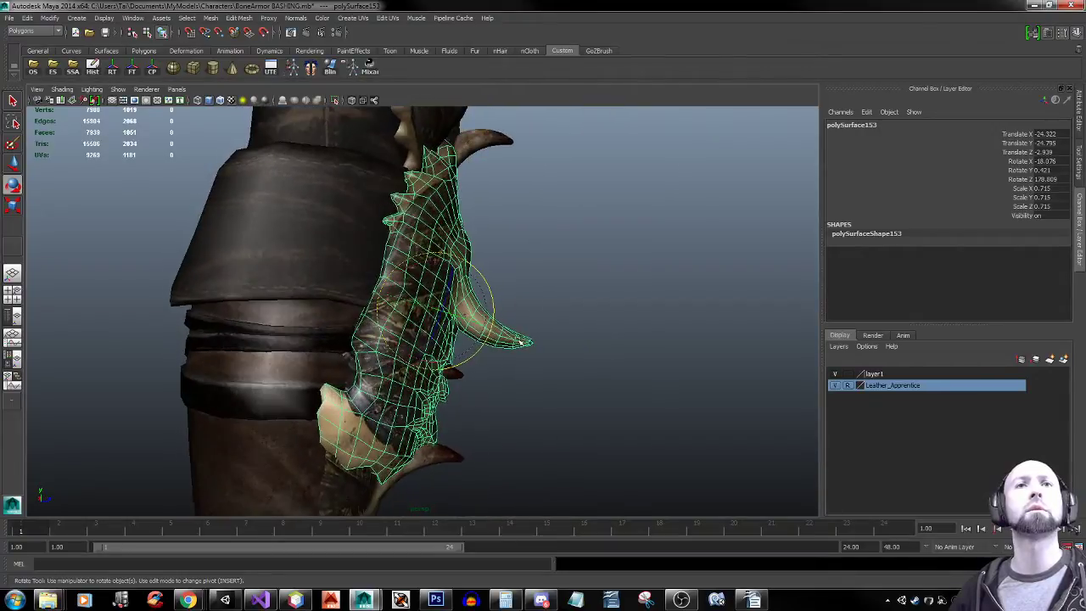
right_click(519, 340)
right_drag(519, 340, 519, 367)
drag(524, 320, 537, 363)
shift+right_drag(562, 344, 600, 328)
key(shift+period)
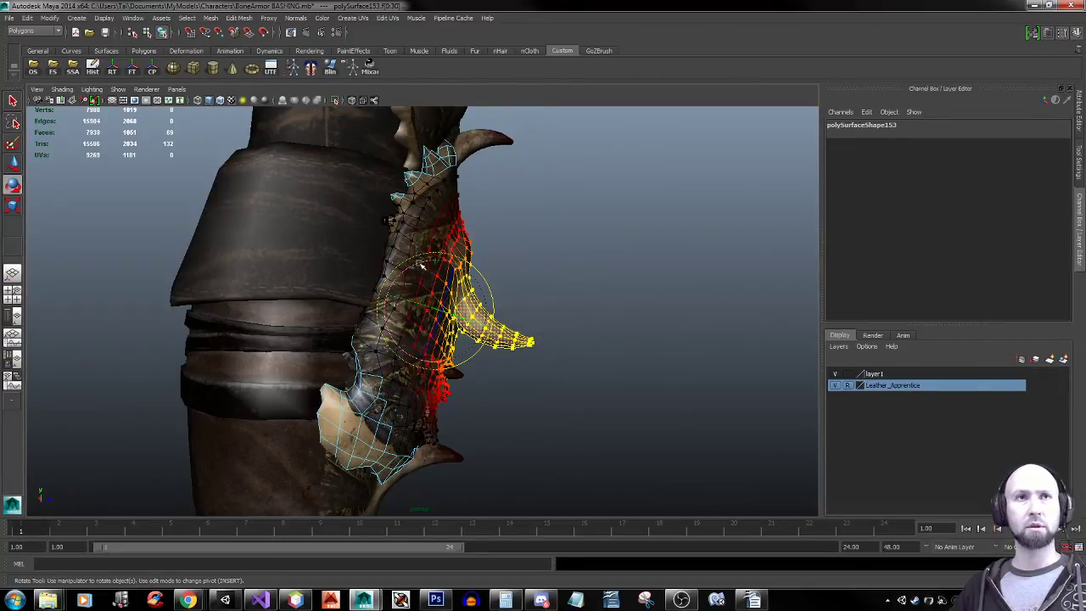
Shrink the horn selection, soft-rotate the horn upward with a falloff radius of 6.08, and move it up and outward
drag(420, 265, 397, 278)
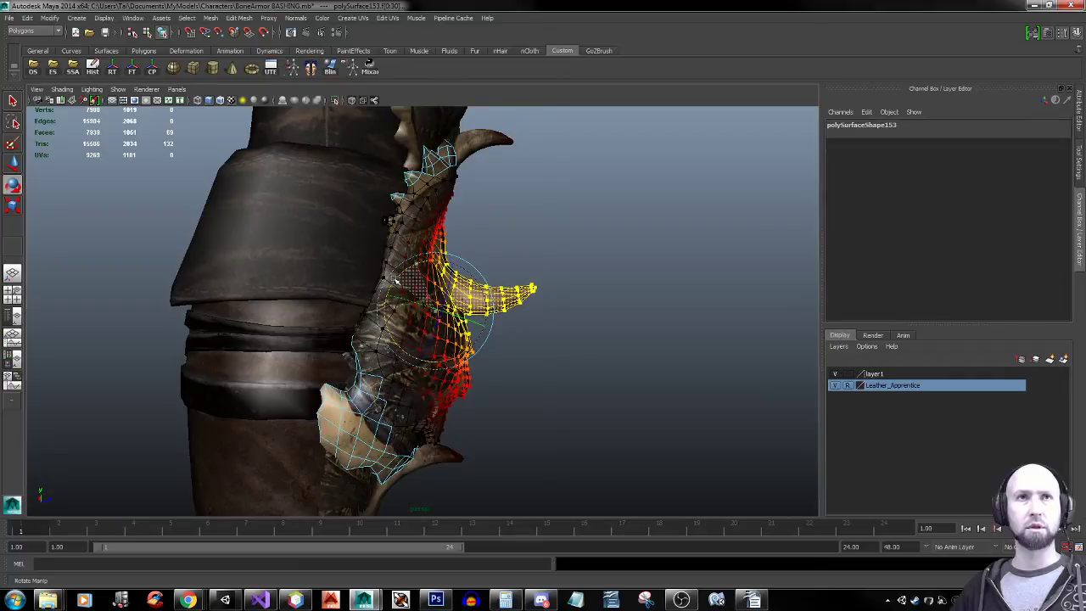
key(ctrl+z)
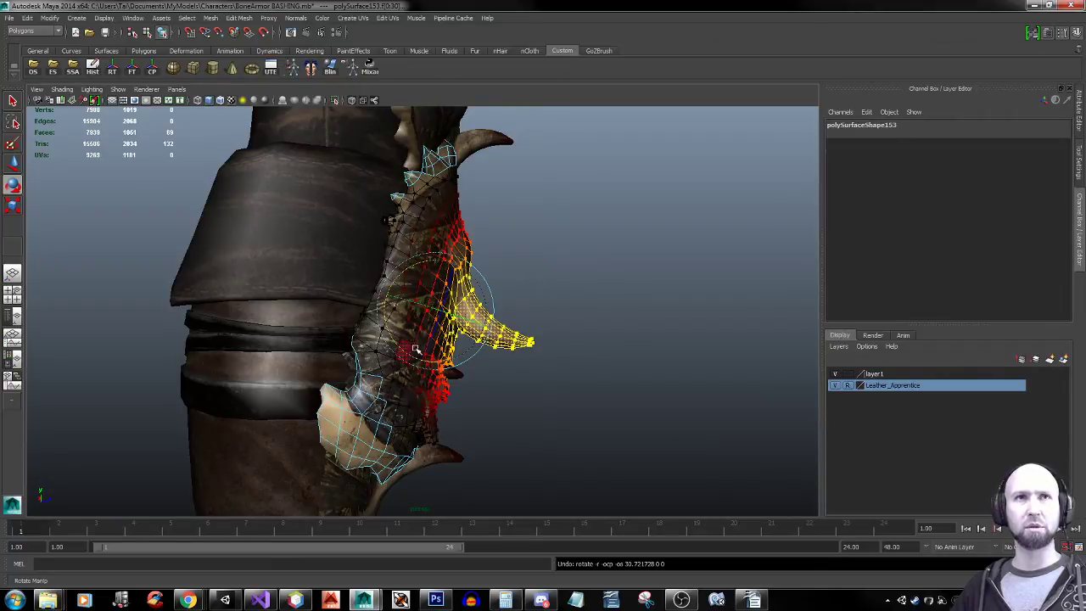
shift+right_drag(572, 264, 533, 252)
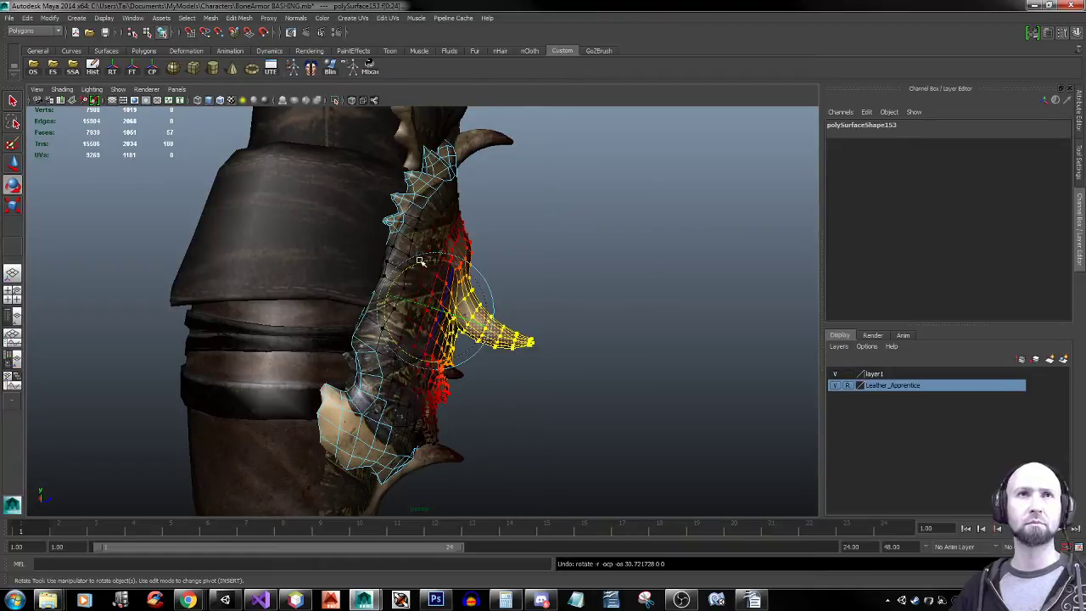
drag(419, 261, 402, 283)
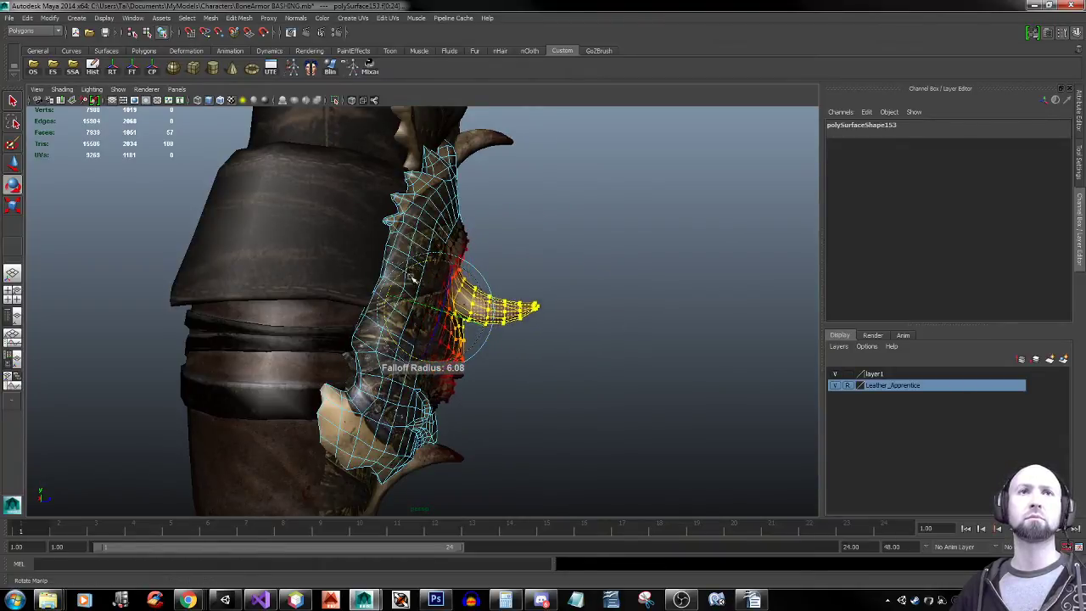
key(w)
drag(501, 270, 502, 247)
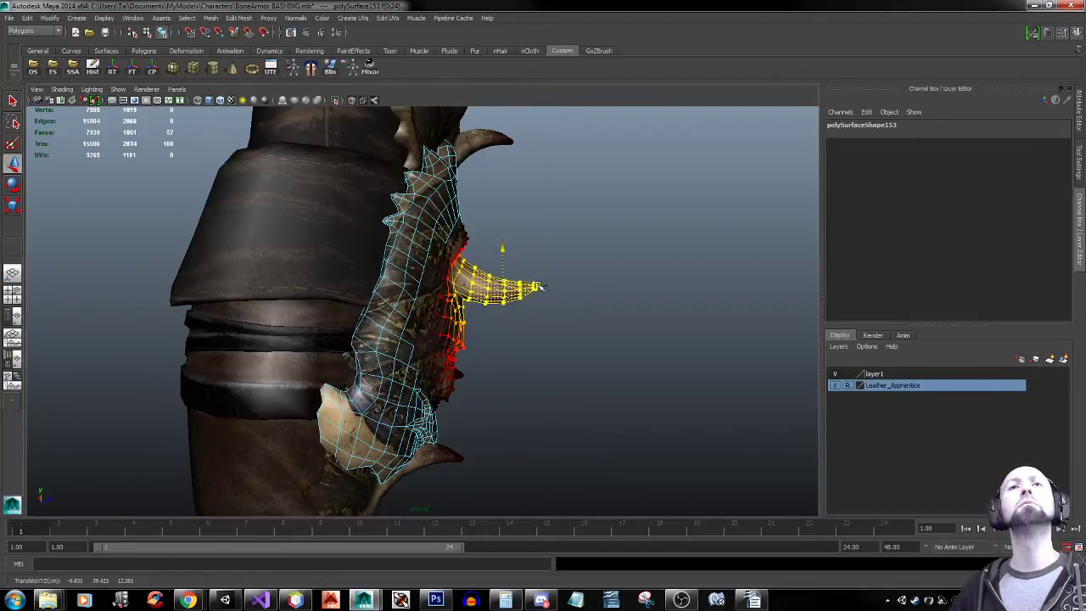
drag(538, 286, 550, 287)
Widen the soft-selection falloff radius to 8.03 and raise the knee guard's horn slightly
key(r)
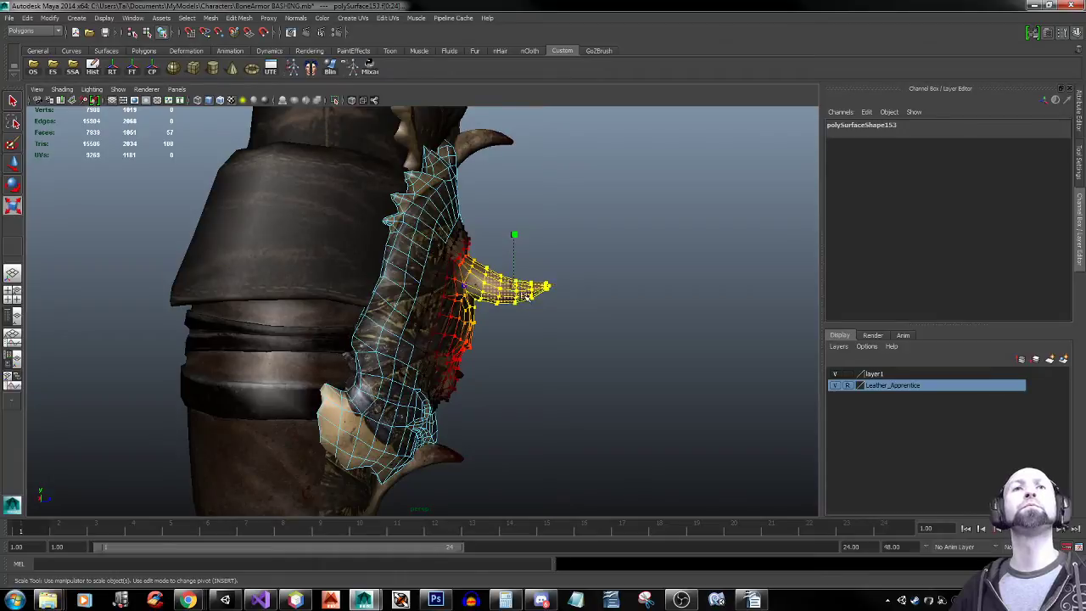
key(e)
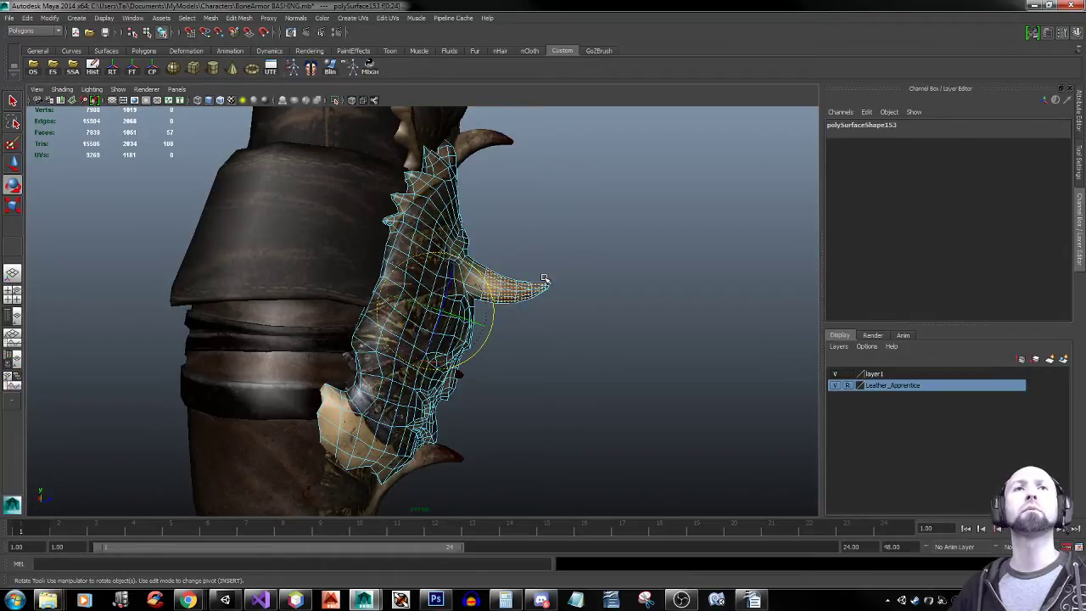
key(b)
drag(513, 297, 543, 297)
key(w)
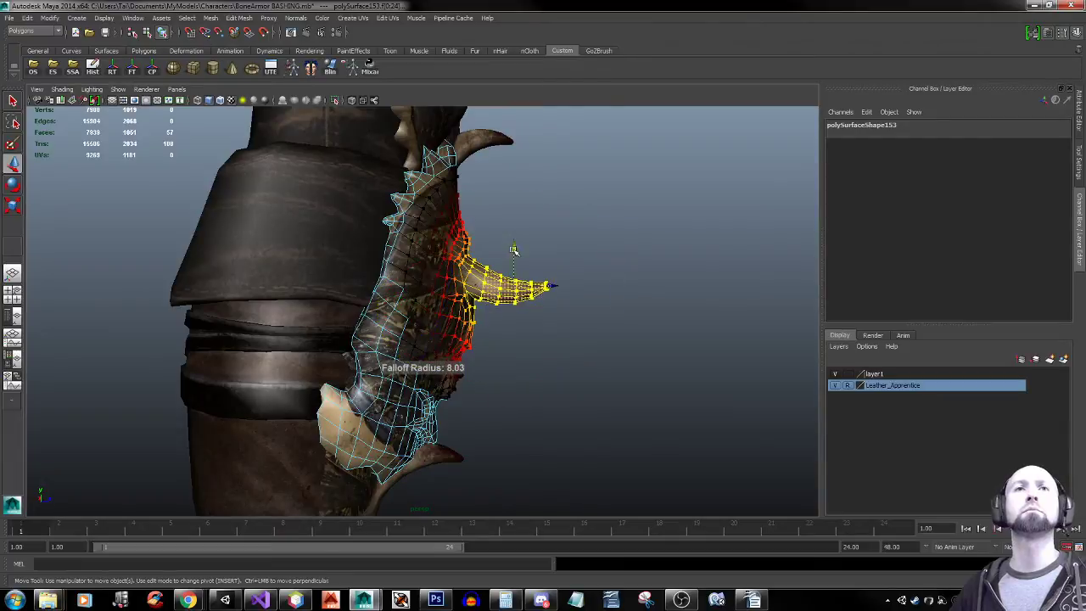
drag(513, 251, 517, 234)
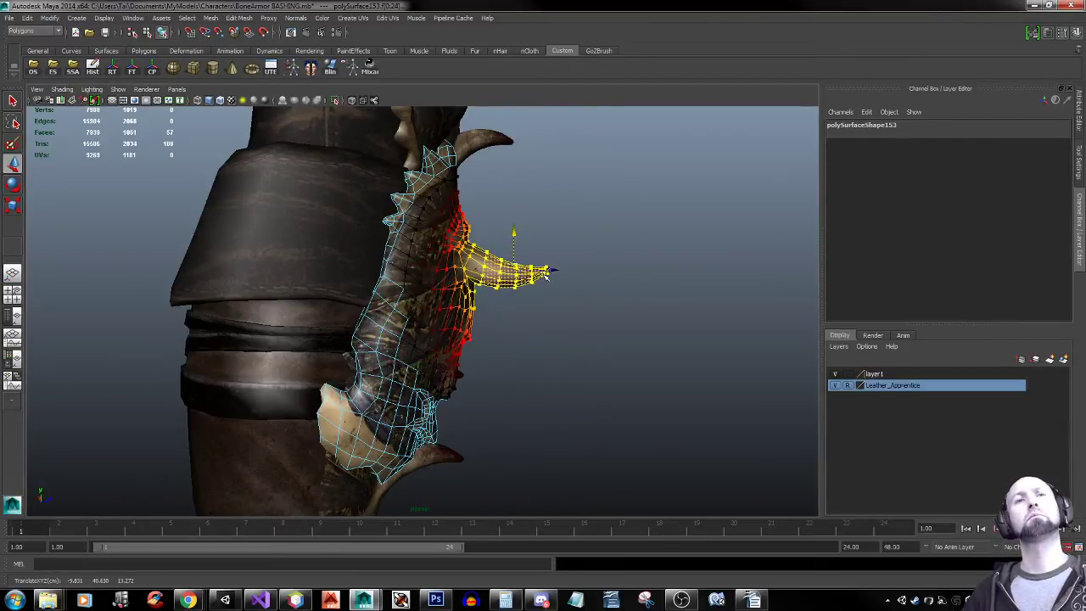
Reduce the falloff radius to 3.44, rotate the horn further upward and adjust its position from the other side
key(b)
drag(544, 278, 484, 279)
key(e)
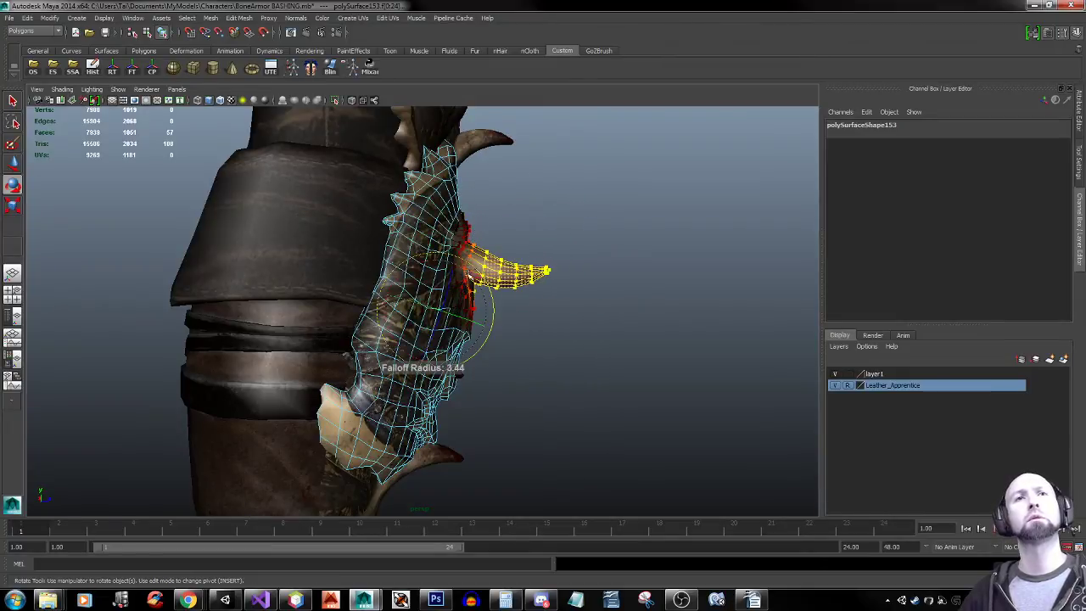
drag(417, 265, 399, 280)
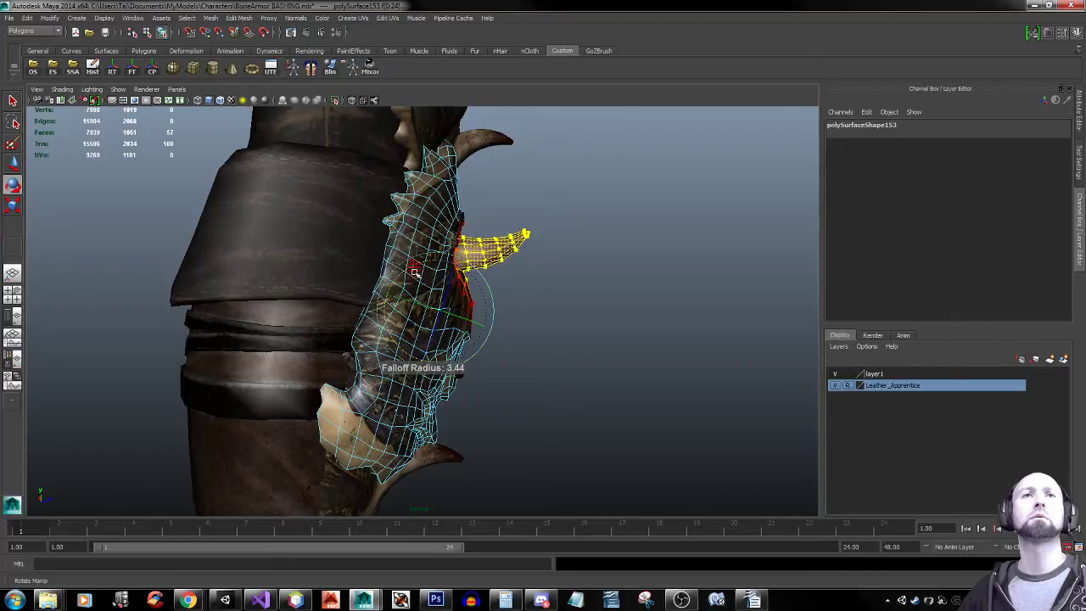
key(w)
drag(521, 260, 391, 308)
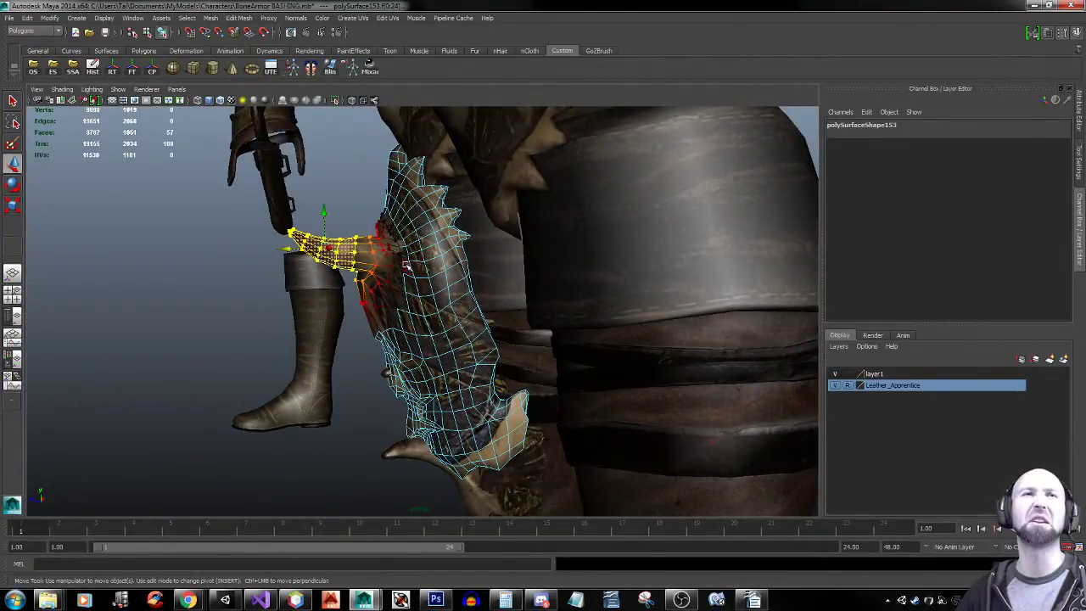
Set the falloff radius to 3.27 and shrink the face selection toward the horn's tip
key(b)
drag(406, 266, 402, 267)
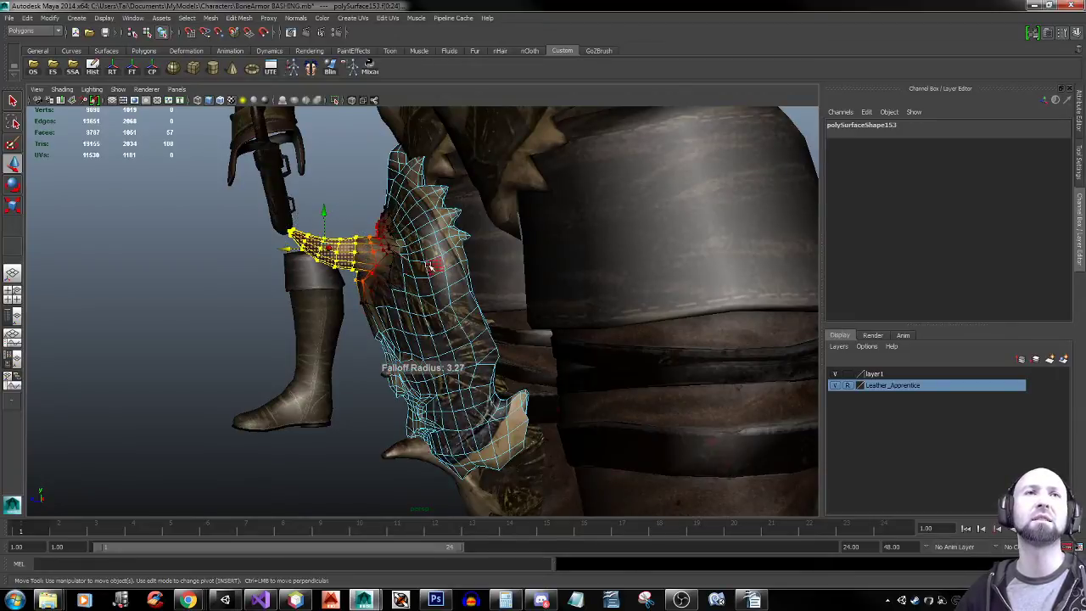
ctrl+right_click(429, 265)
click(392, 262)
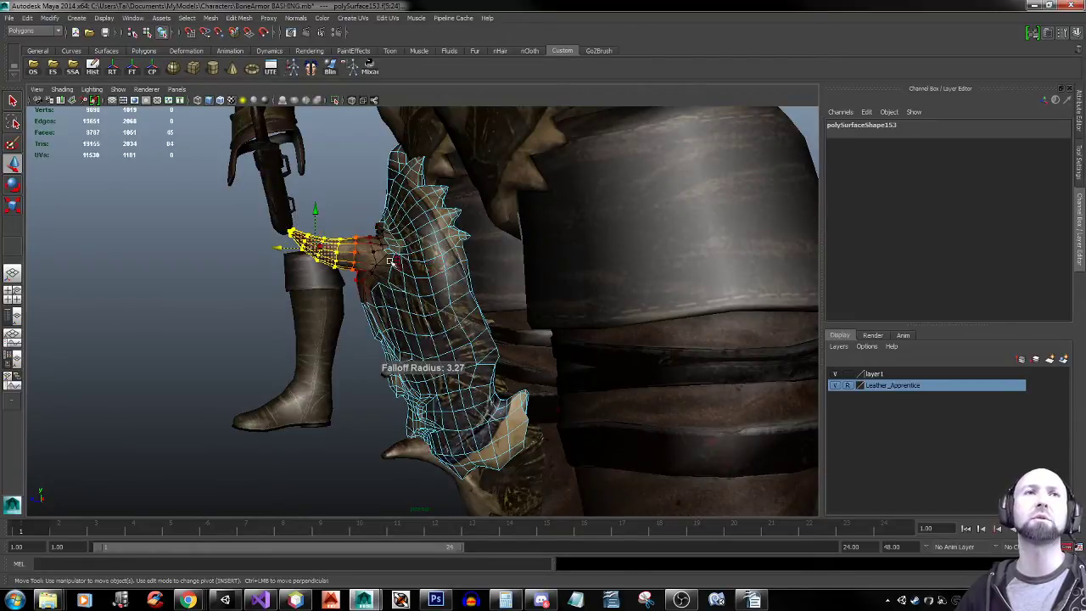
Move the rotation pivot to the base of the horn and adjust it in the side and front views
key(e)
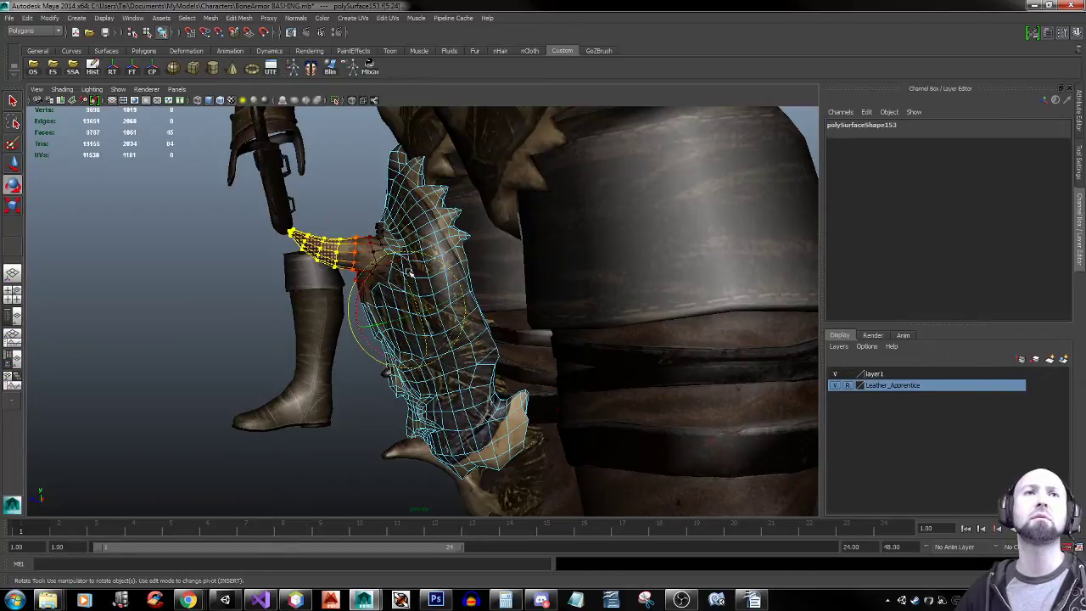
key(Insert)
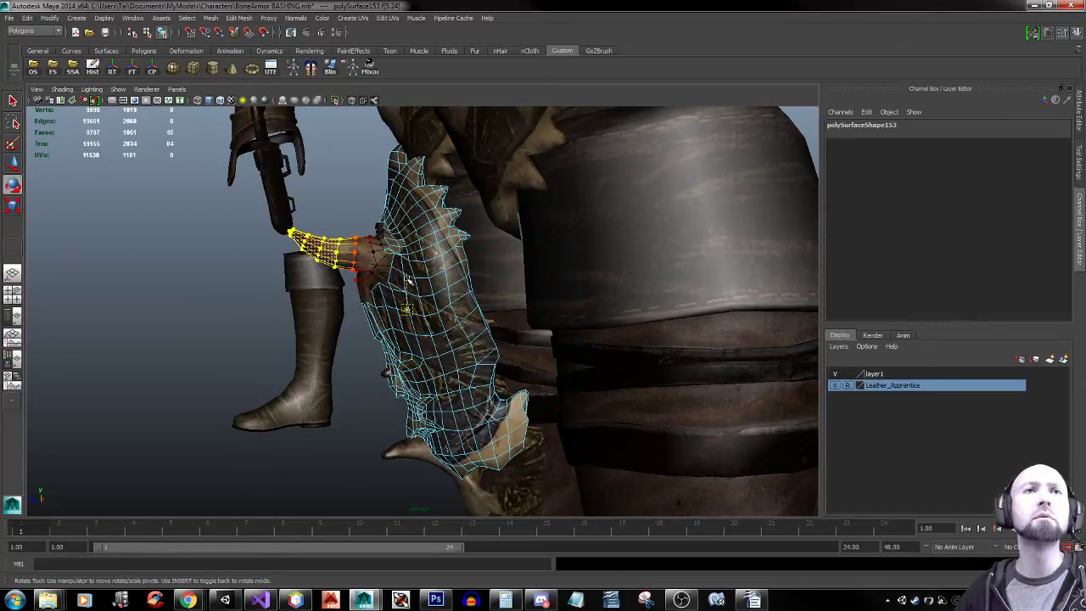
mouse_move(408, 280)
mouse_down()
mouse_move(407, 231)
mouse_move(388, 276)
mouse_up()
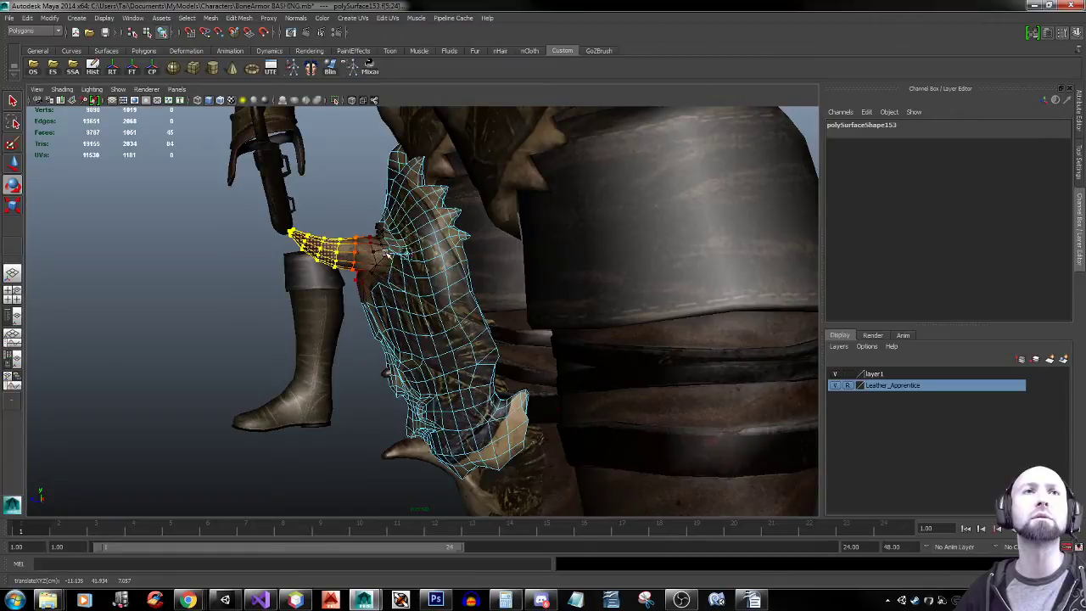
key(Insert)
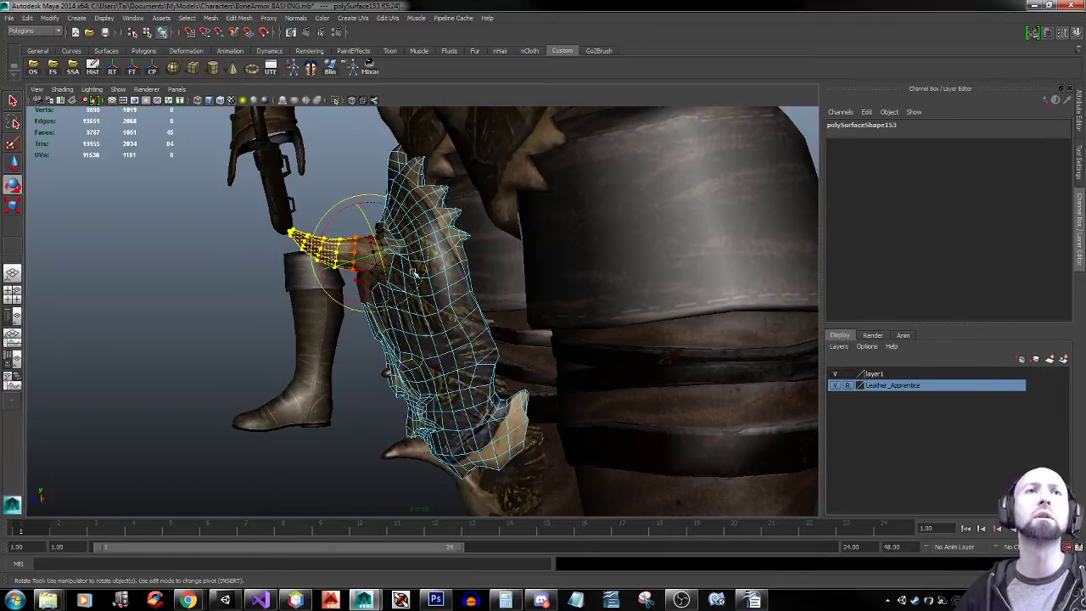
alt+drag(349, 253, 515, 276)
key(Insert)
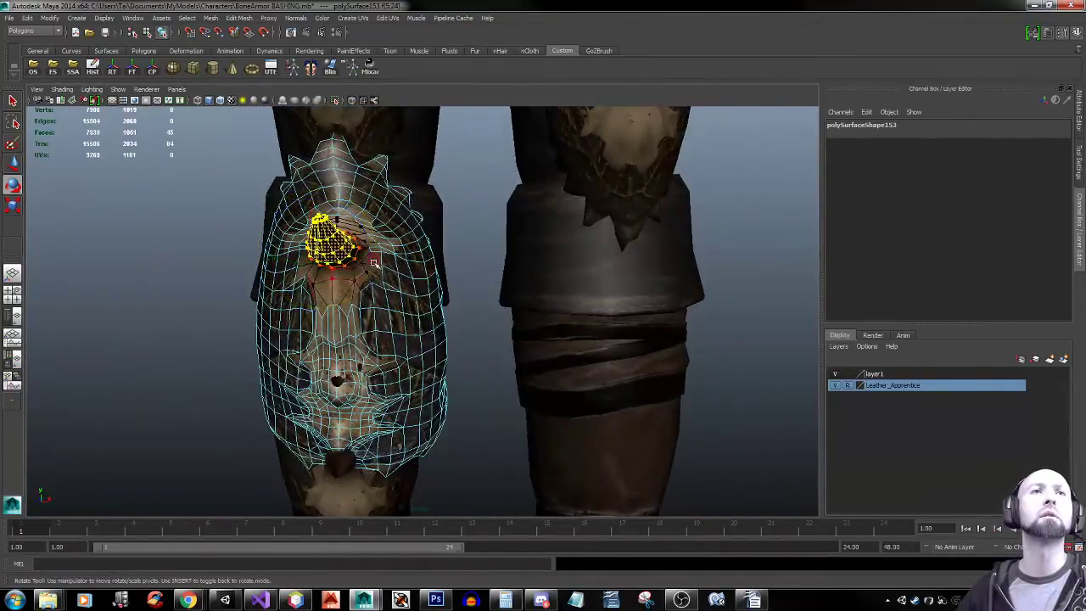
click(351, 249)
key(Insert)
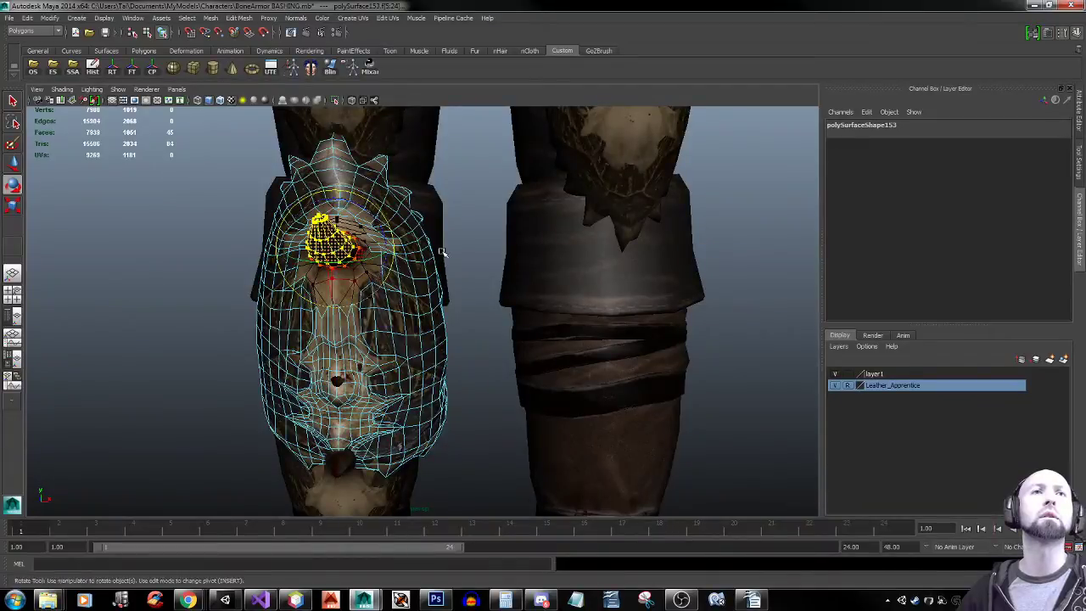
Bend the outer part of the horn upward about its base, redoing the rotation once, and return to object mode
alt+drag(441, 242, 410, 204)
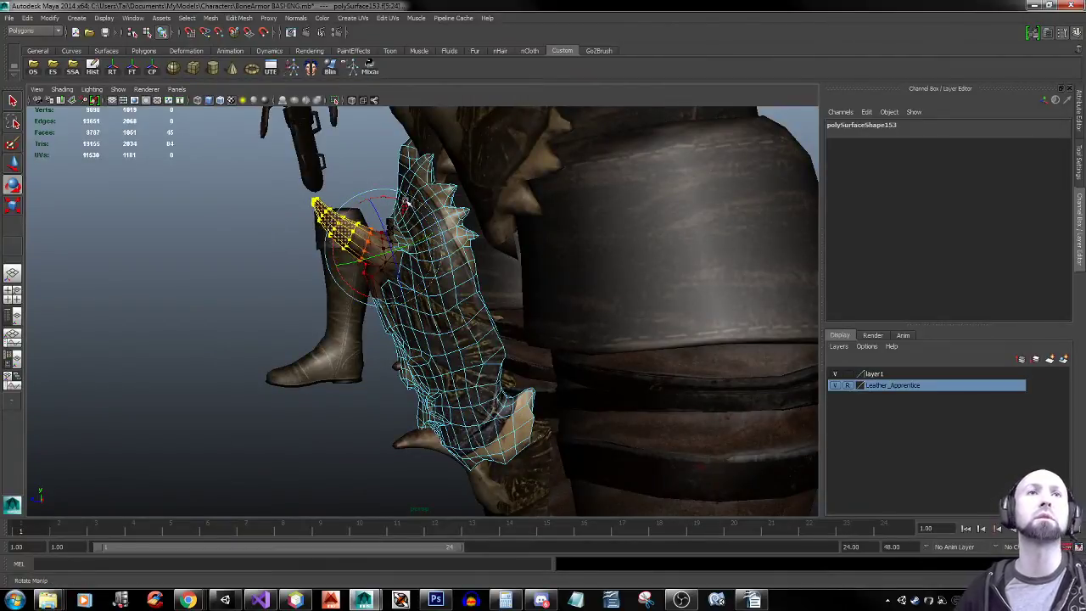
key(ctrl+z)
drag(408, 243, 406, 206)
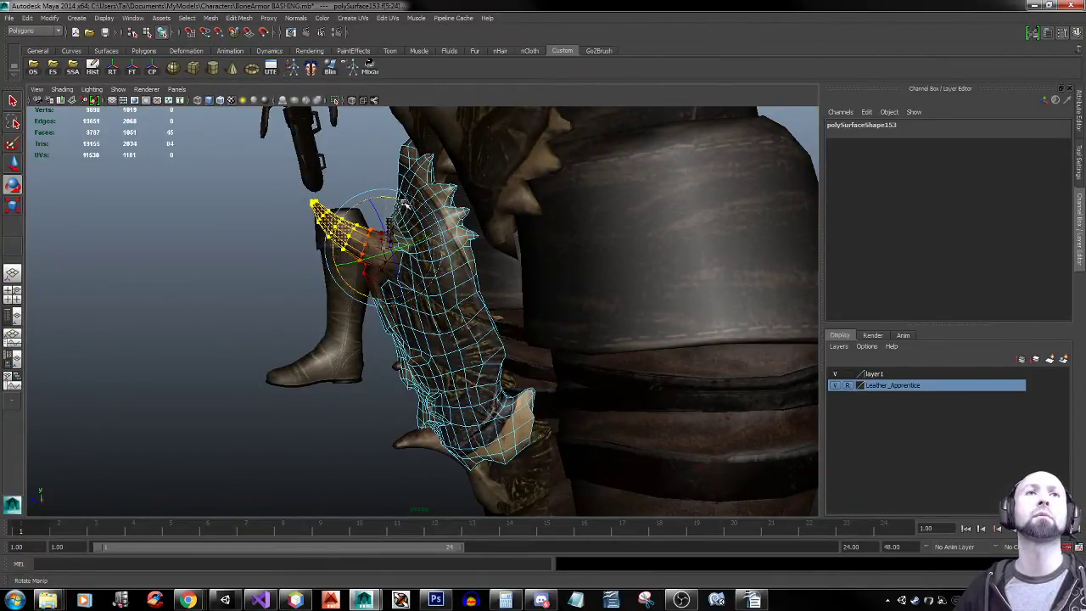
alt+drag(406, 289, 504, 348)
click(367, 326)
right_drag(365, 341, 412, 329)
Select faces on the knee guard's inner side, widen the falloff radius to about 8.4, and move that side toward the leg
alt+drag(640, 342, 485, 395)
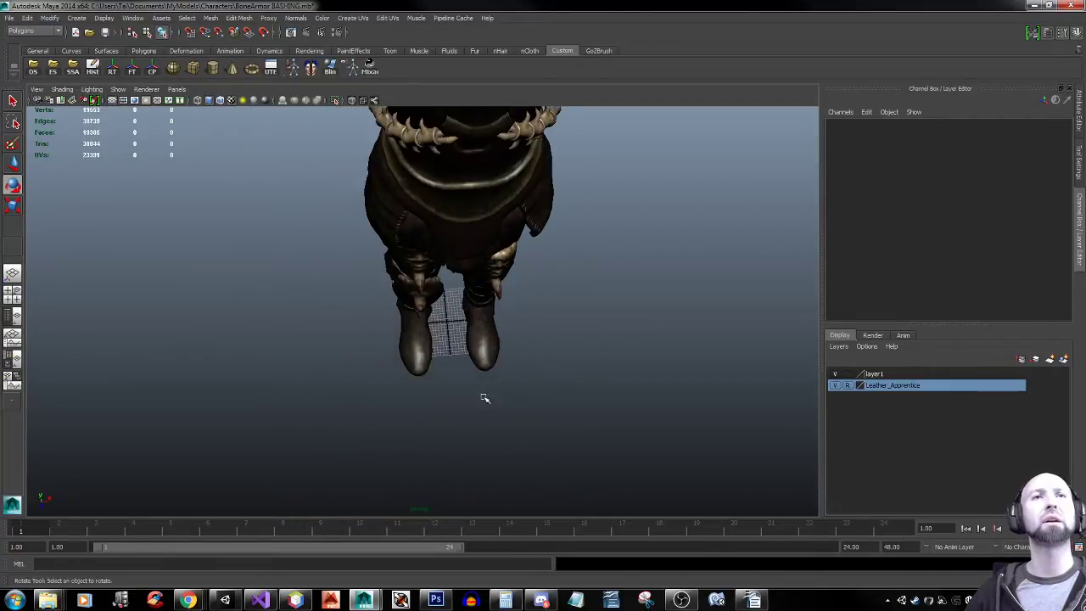
alt+right_drag(485, 395, 464, 265)
click(465, 267)
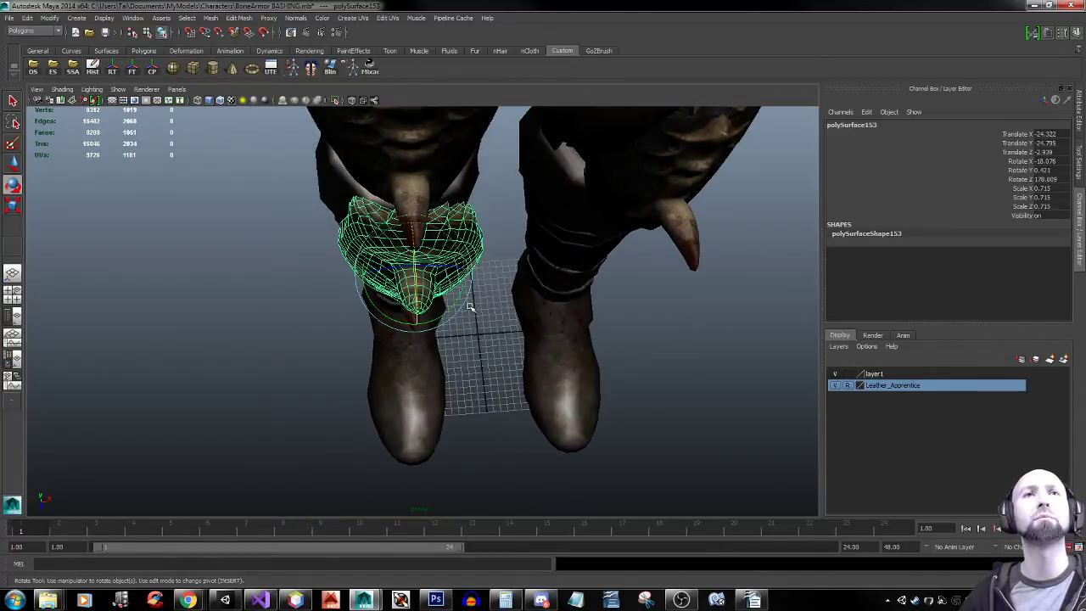
alt+drag(471, 308, 474, 266)
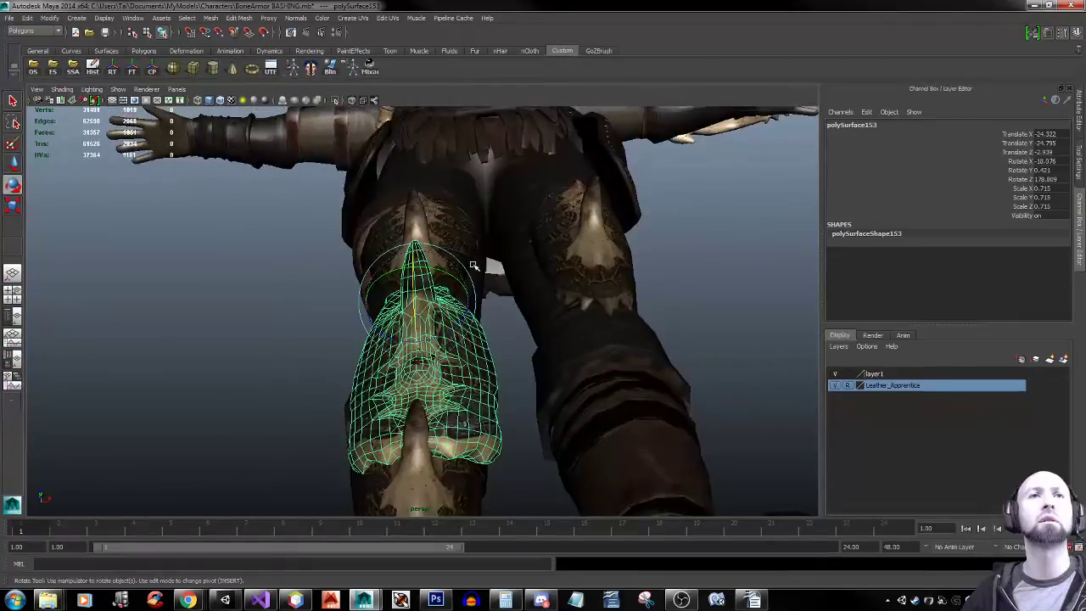
right_drag(472, 362, 485, 365)
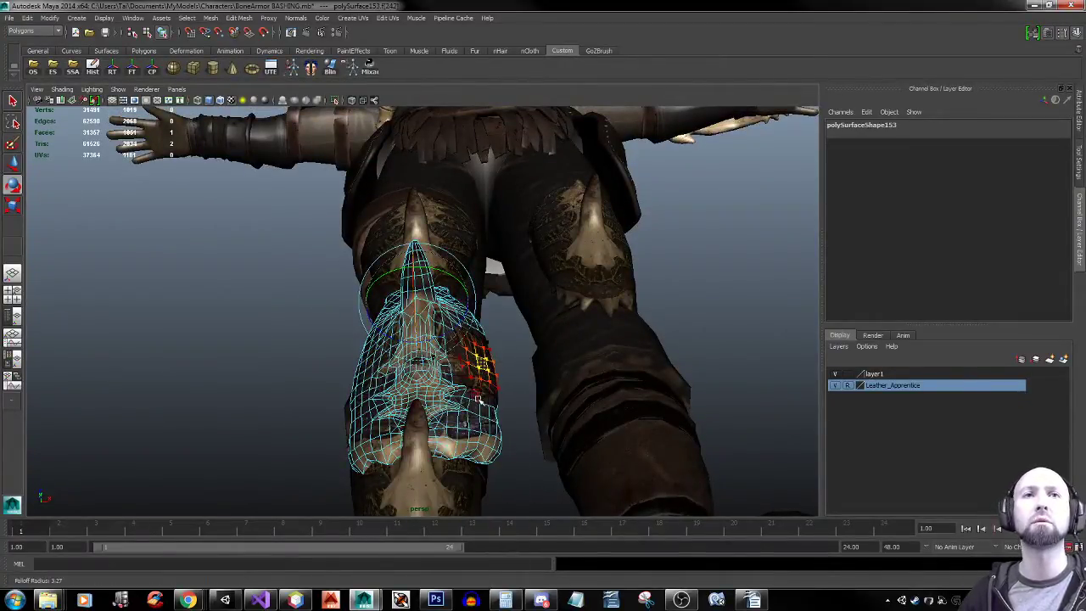
drag(481, 373, 497, 390)
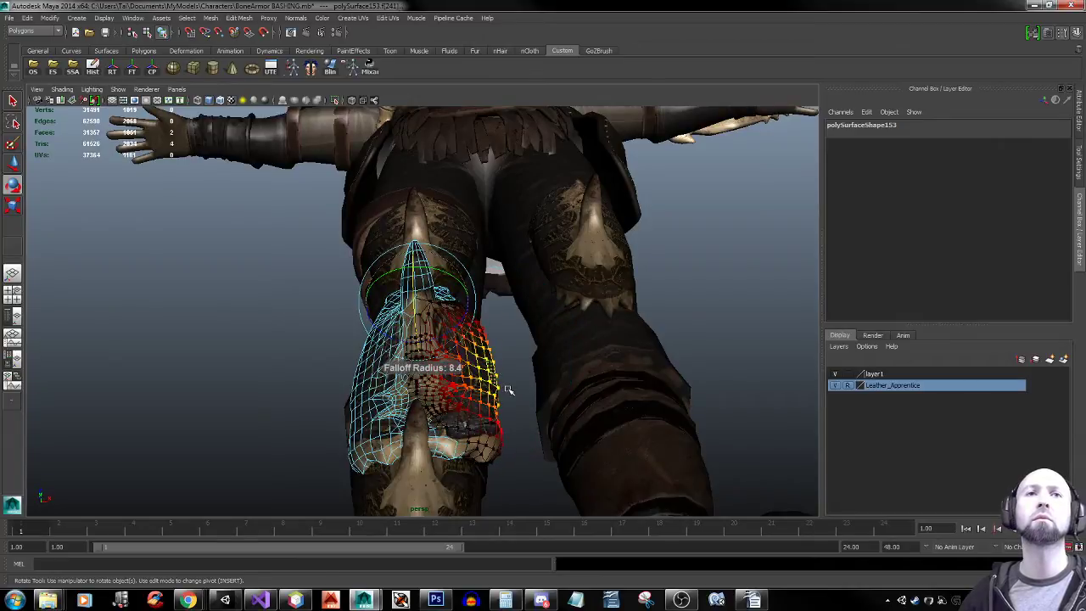
key(w)
drag(533, 372, 519, 371)
Fit the guard's lower inner corner closer to the shin, repositioning the rotation pivot beside it
click(499, 447)
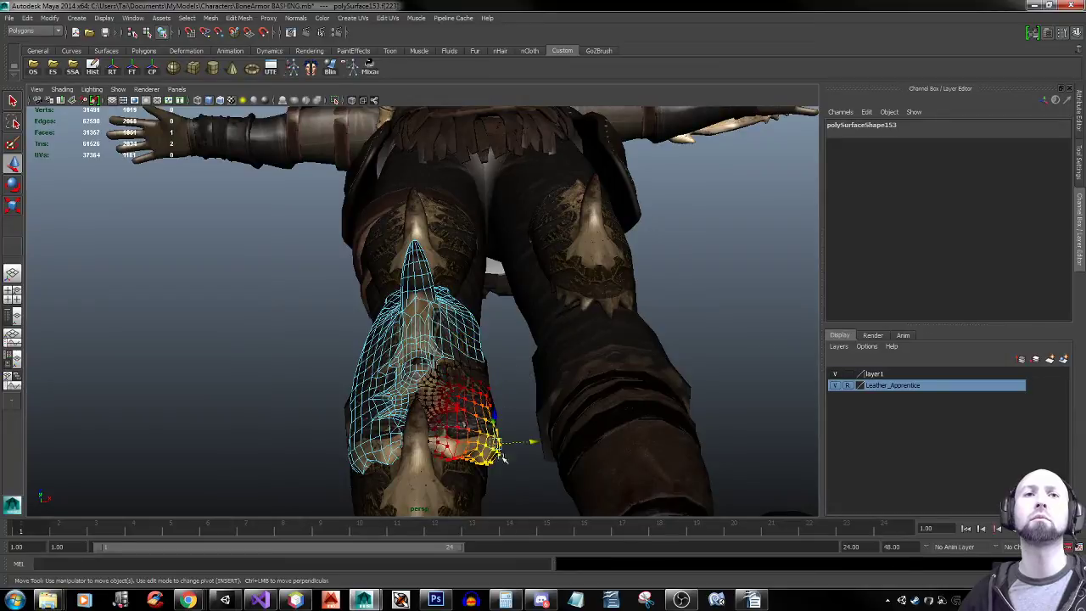
drag(533, 441, 585, 318)
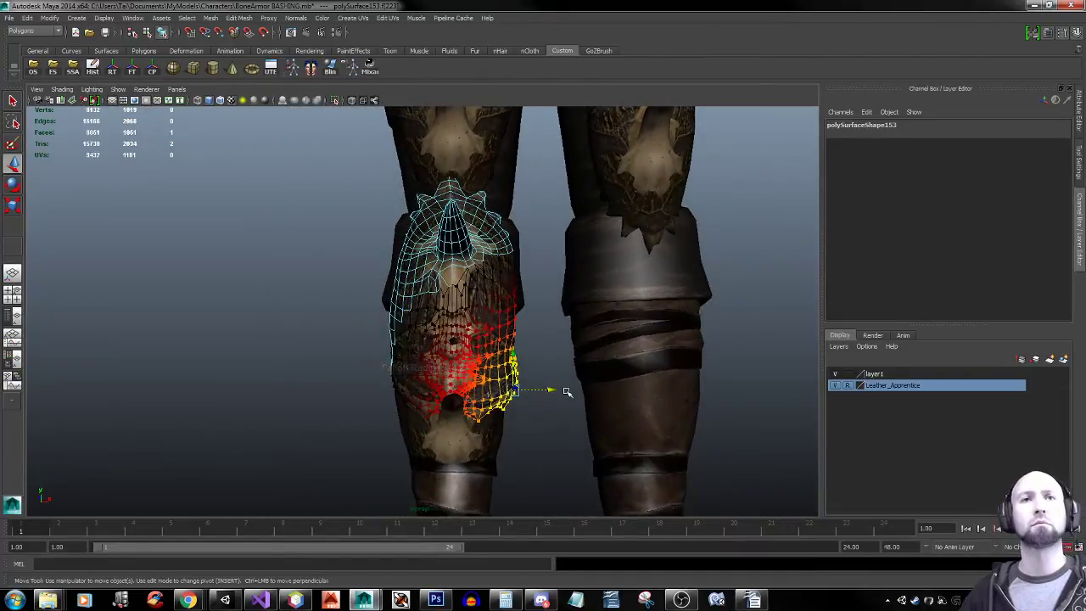
key(e)
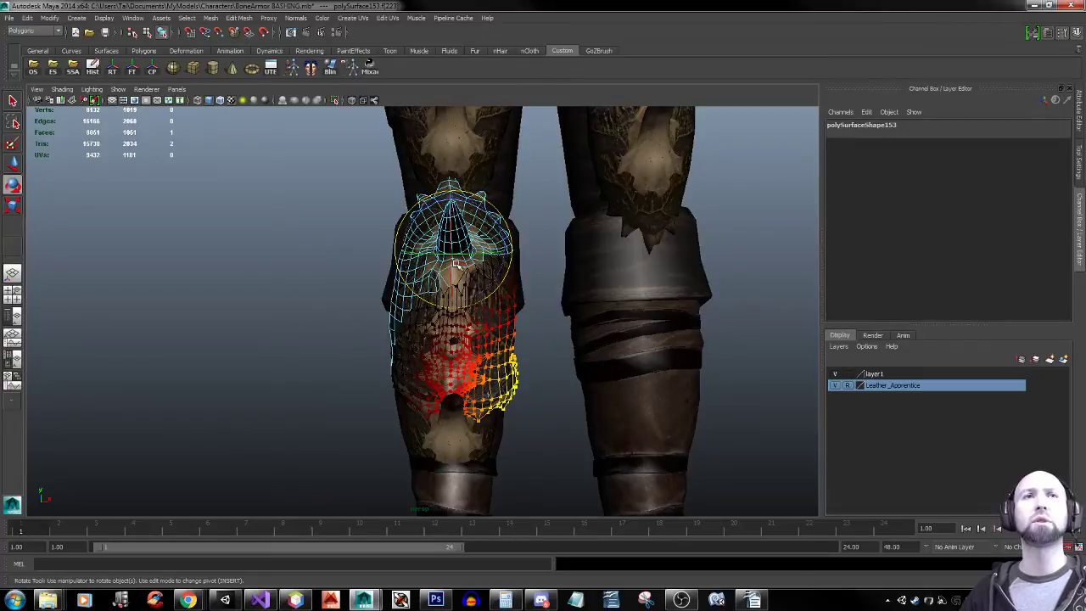
key(Insert)
drag(454, 229, 506, 354)
key(Insert)
key(w)
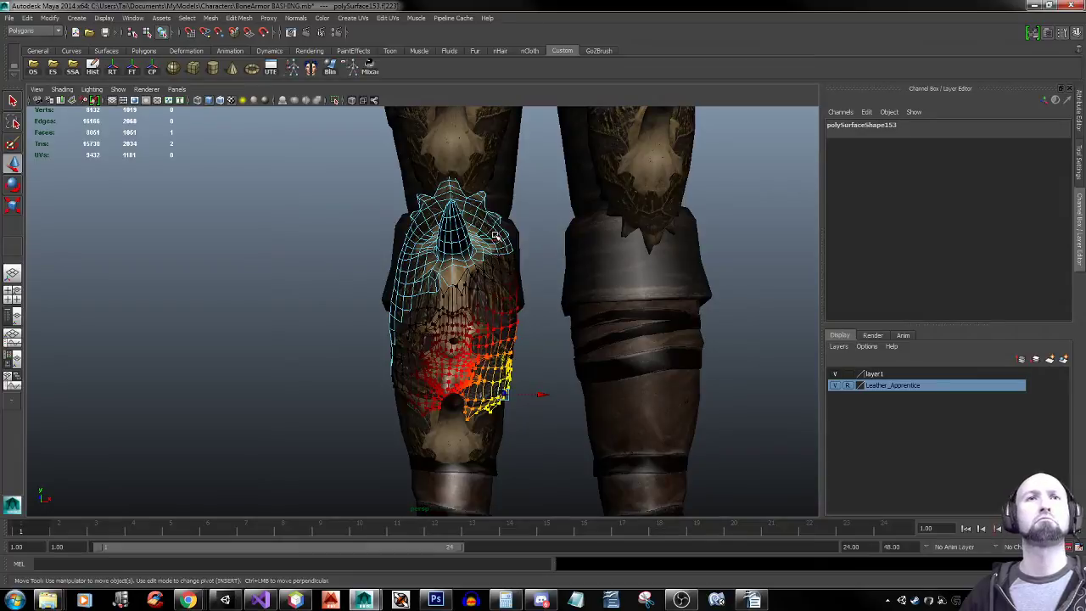
Select faces on both upper sides of the knee guard beside the horn and scale them outward to widen the guard
click(496, 235)
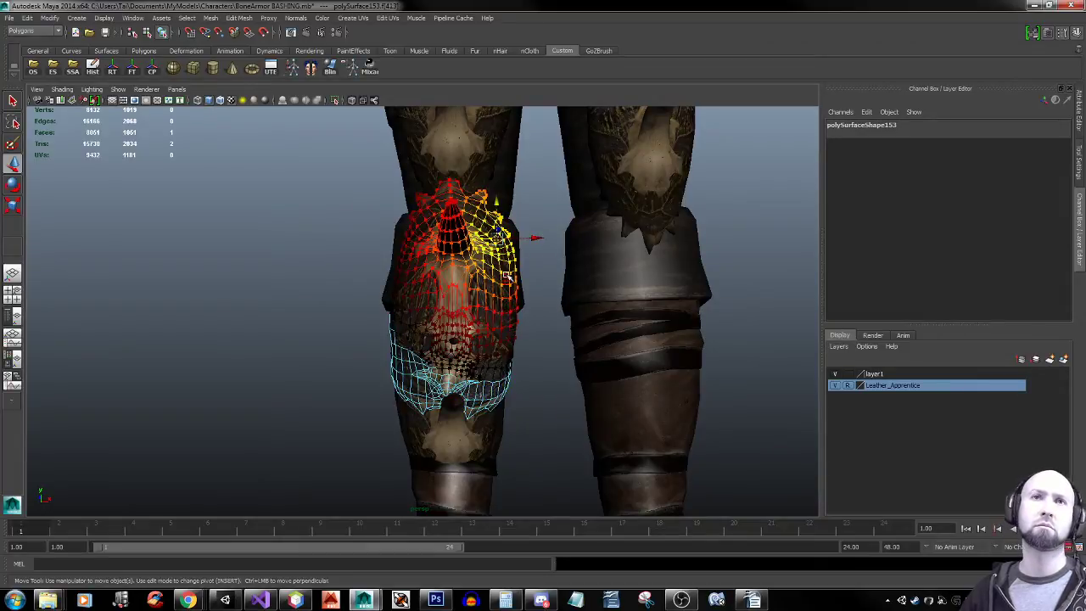
click(405, 248)
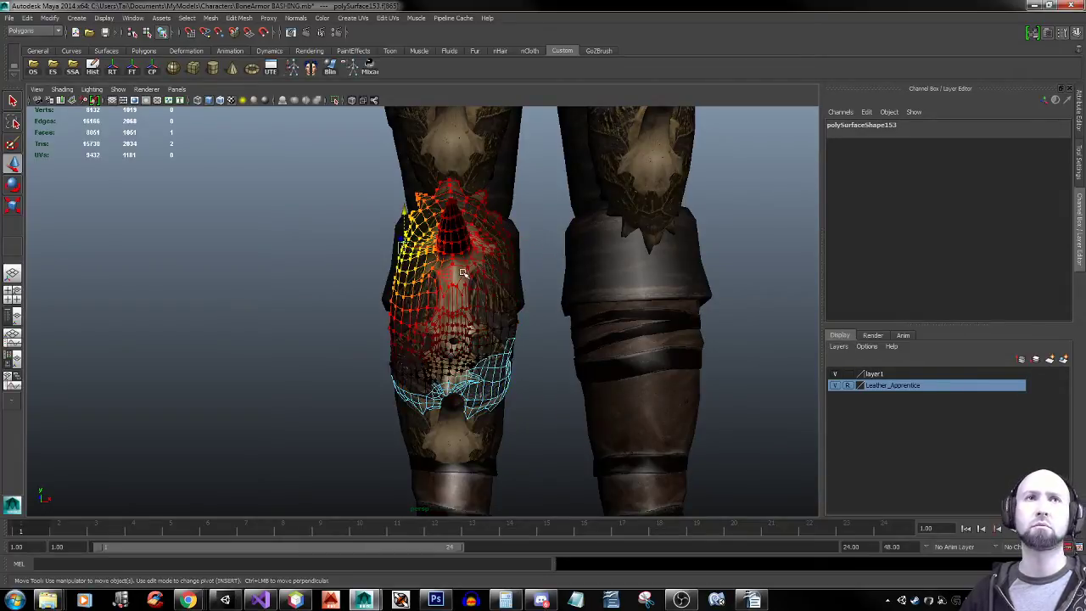
shift+click(512, 249)
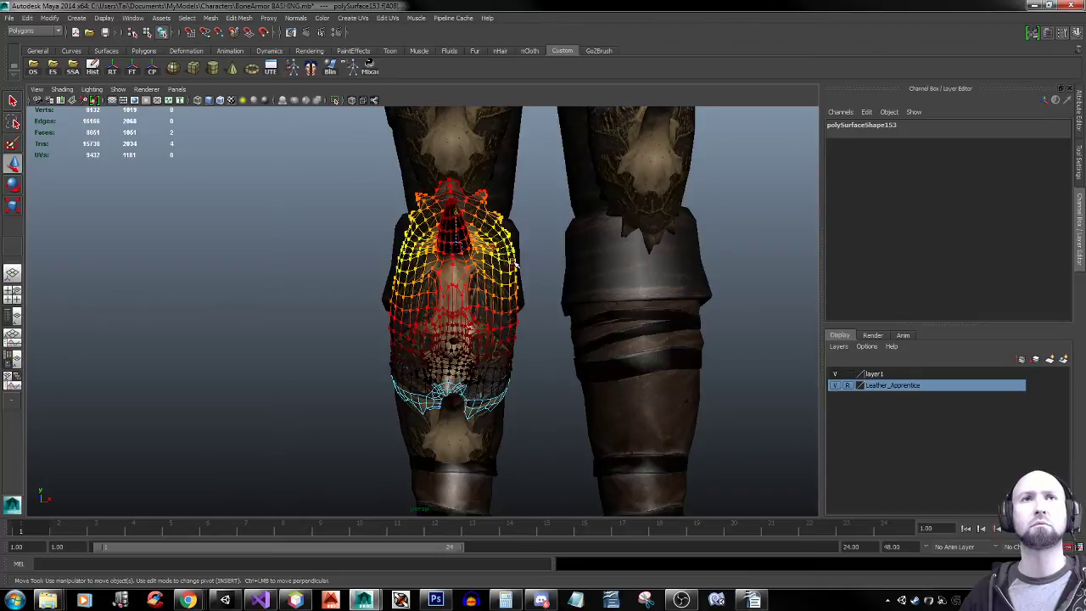
key(r)
drag(400, 248, 397, 244)
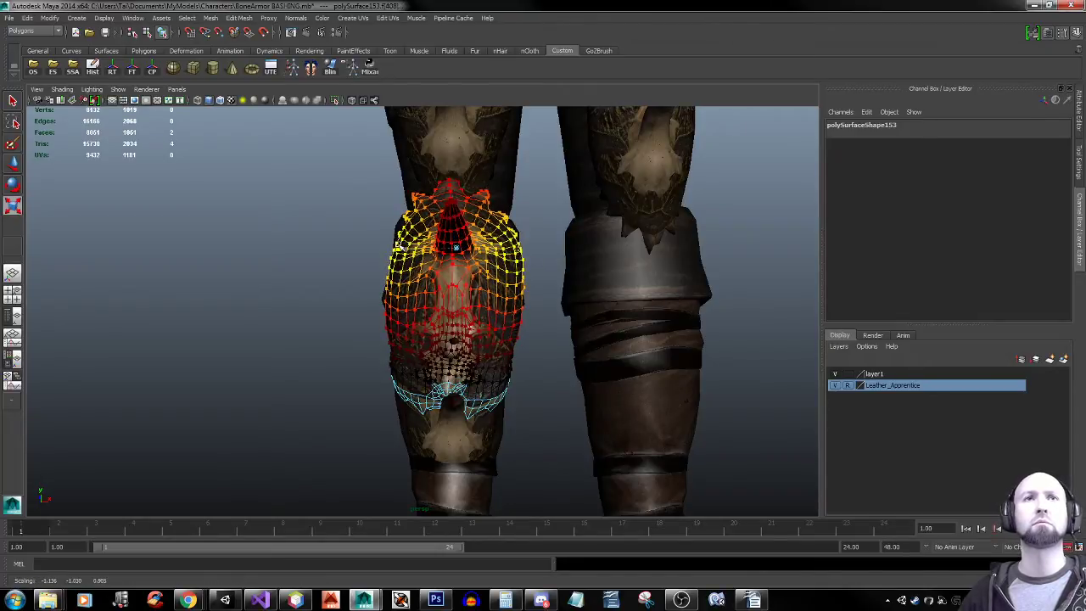
Undo a trial move of the guard's outer edge, set the falloff radius to about 10.79, and nudge the middle of that edge inward
click(388, 310)
key(w)
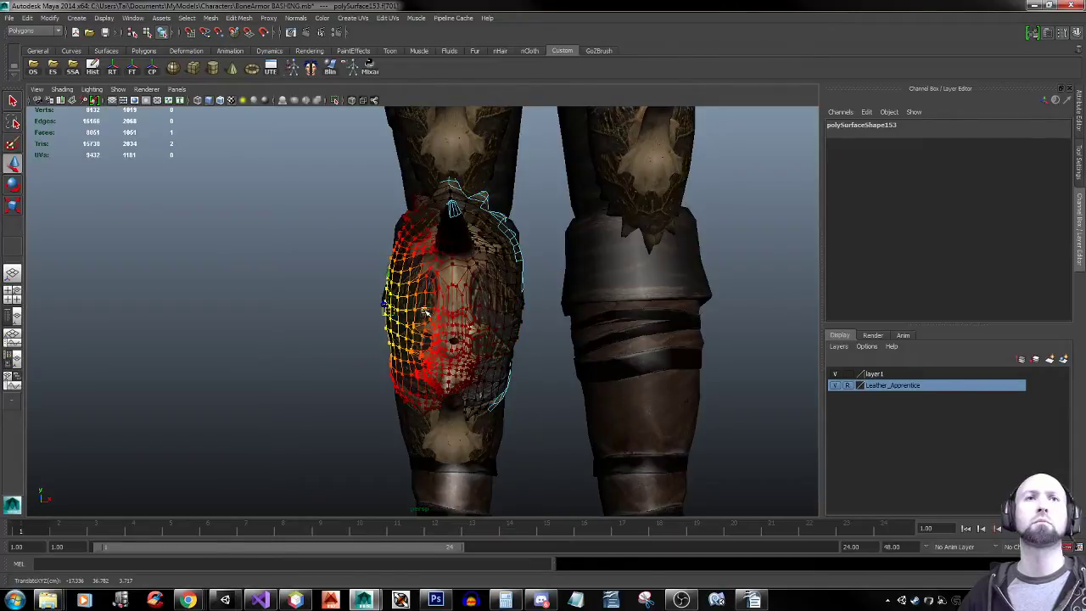
drag(434, 312, 428, 313)
key(ctrl+z)
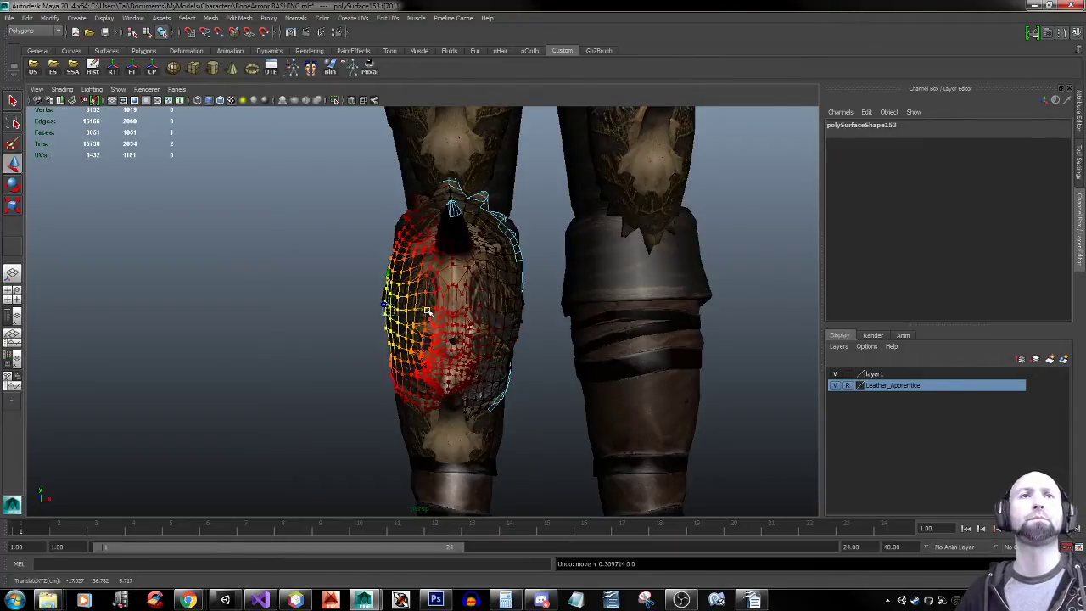
key(b)
drag(428, 311, 399, 320)
key(q)
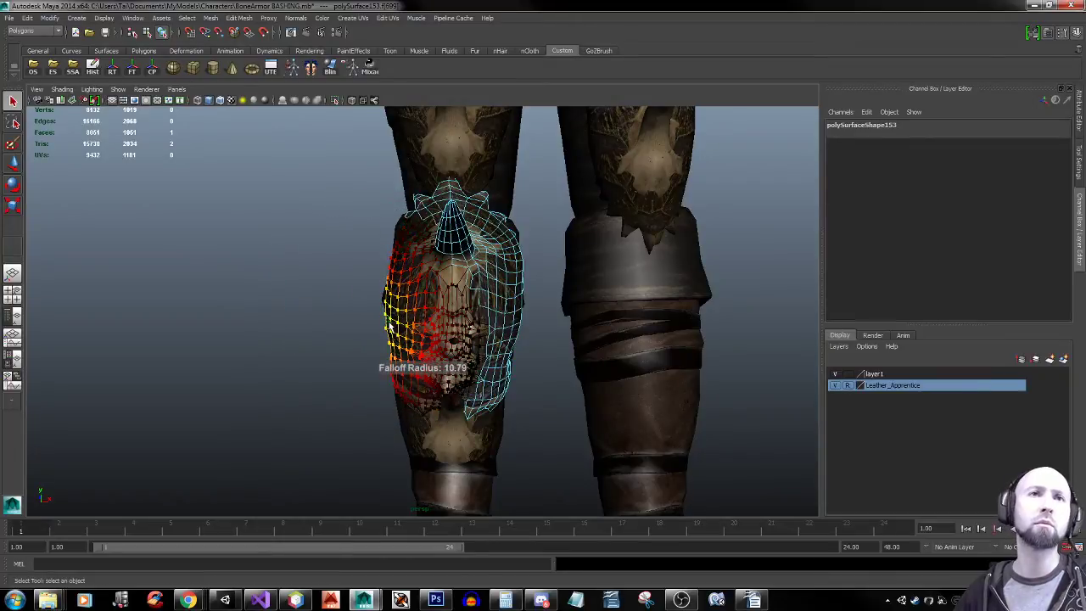
key(w)
drag(422, 323, 425, 324)
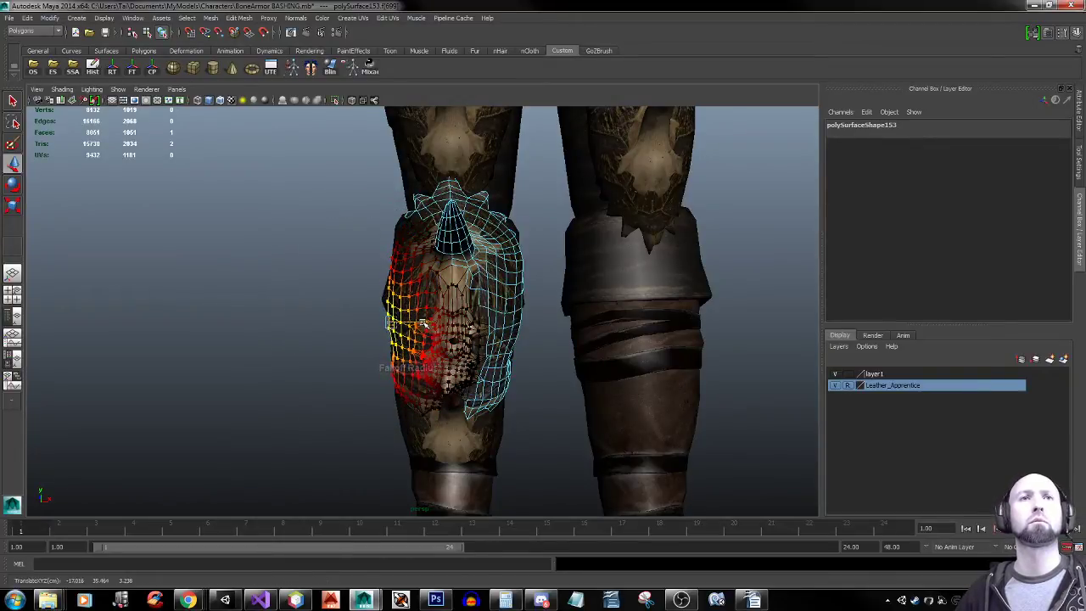
Nudge the guard's upper outer side slightly outward and return to object mode
click(398, 250)
drag(433, 246, 427, 246)
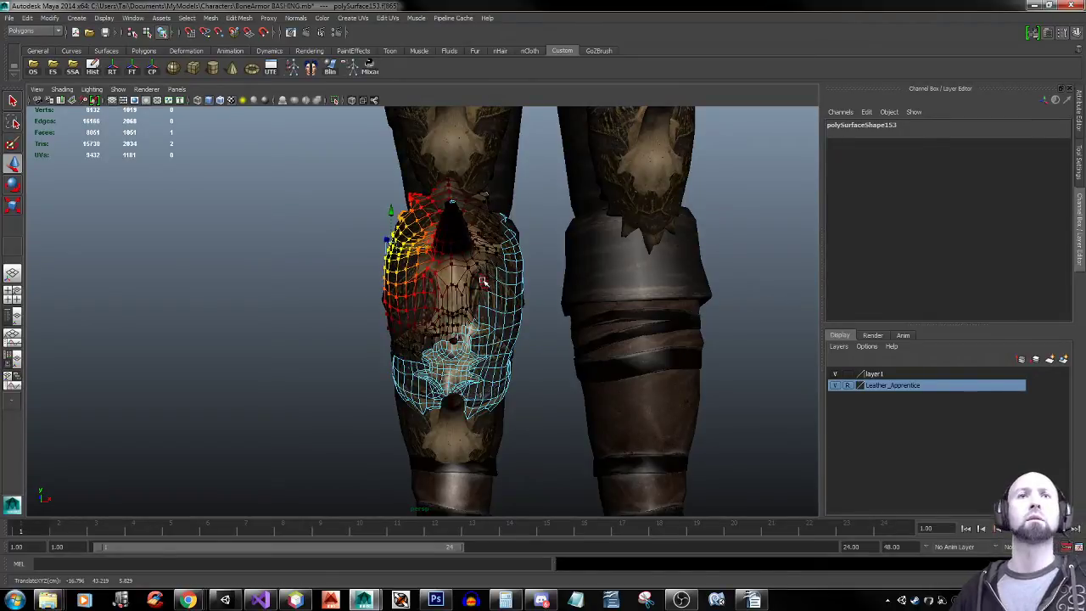
right_drag(484, 283, 535, 285)
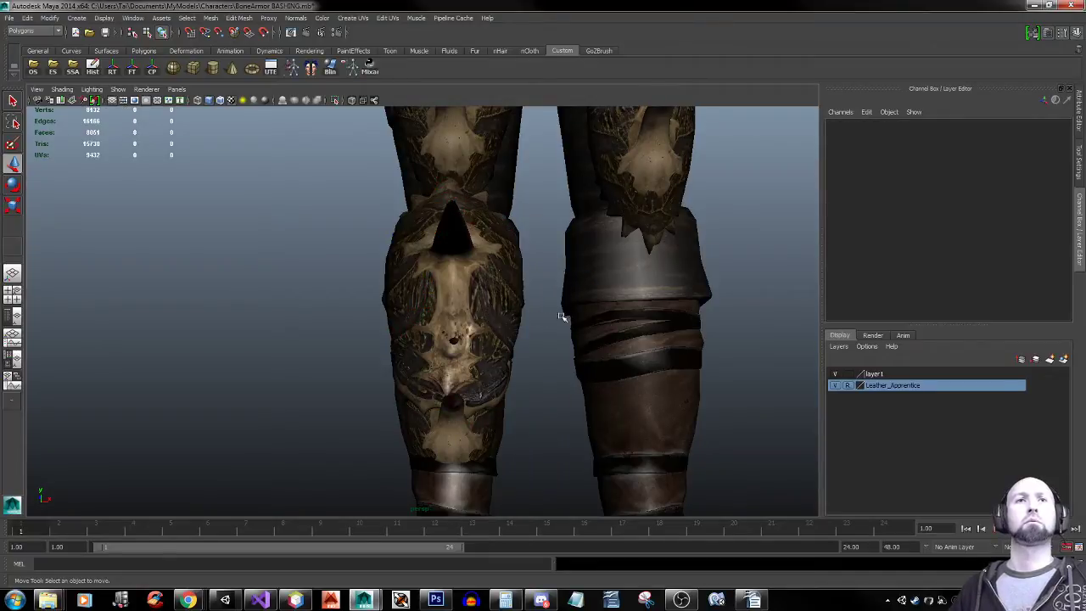
Select only the bone guard on the character's left thigh and freeze its transformations
alt+drag(455, 432, 516, 361)
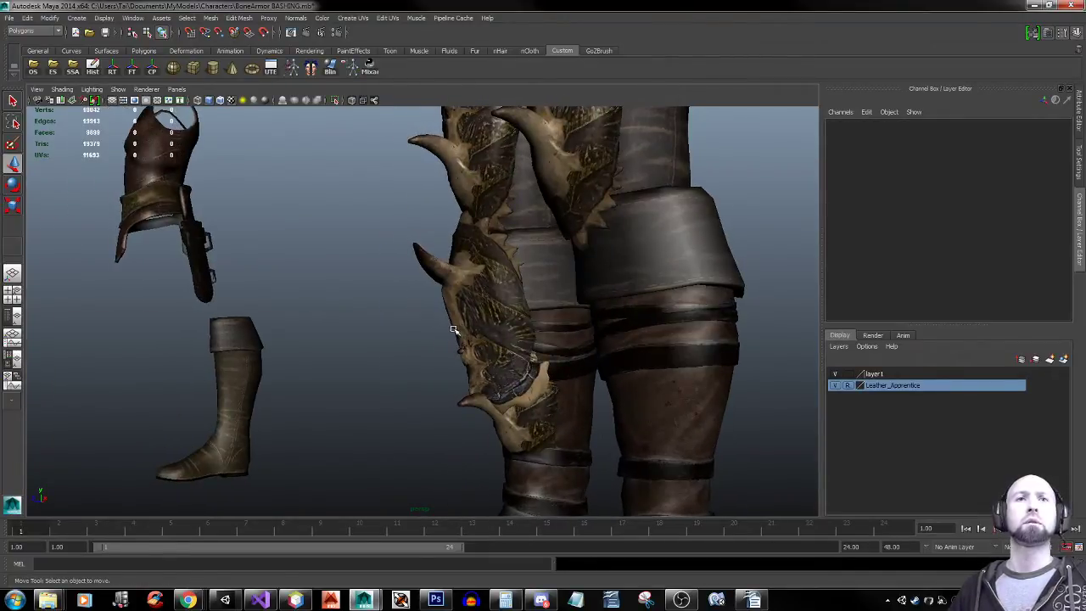
alt+right_drag(631, 408, 451, 375)
alt+drag(451, 376, 582, 376)
click(552, 223)
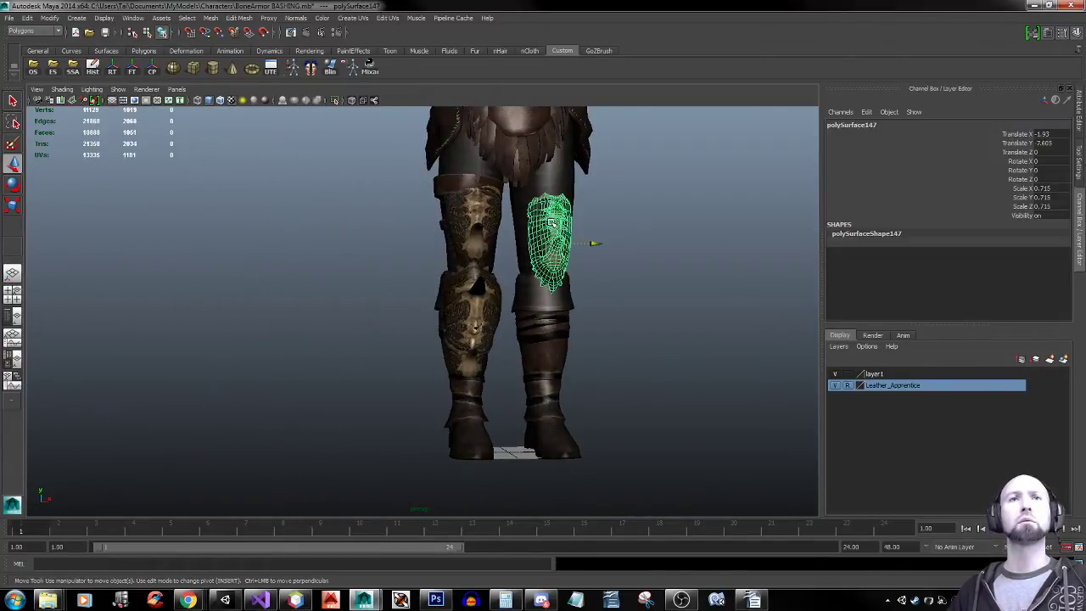
shift+click(482, 209)
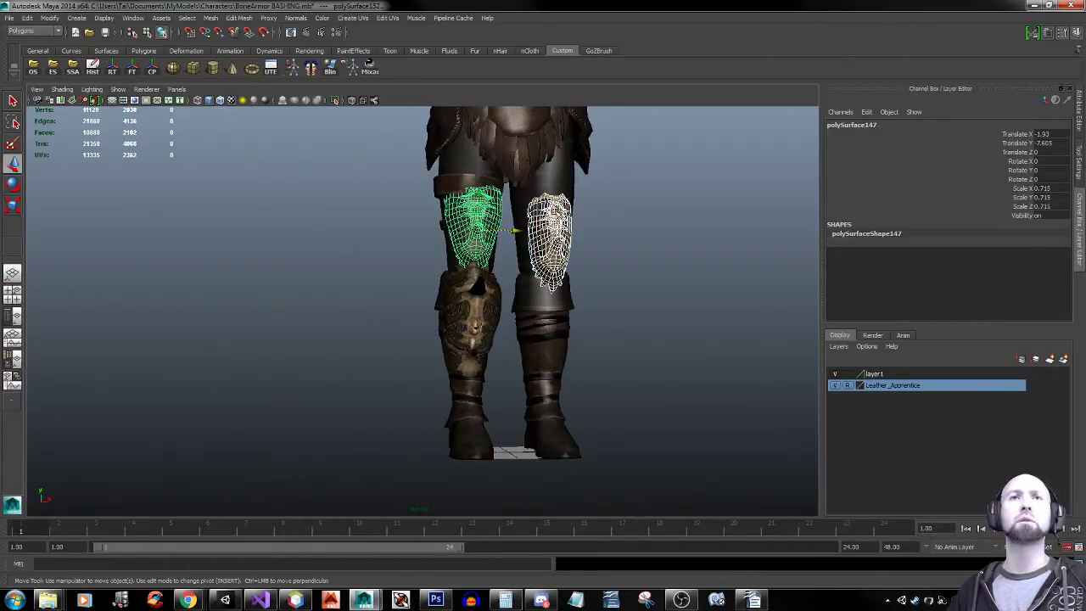
shift+click(481, 209)
click(132, 68)
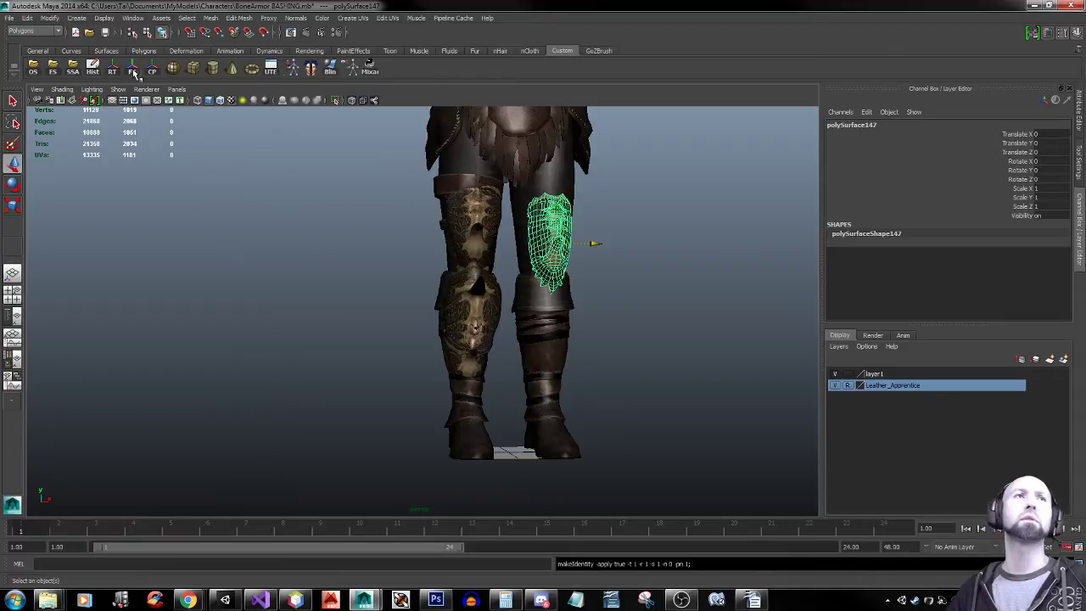
Move the thigh guard far behind the character, resetting Translate Z to 0 once before placing it at about -165
alt+drag(587, 261, 467, 275)
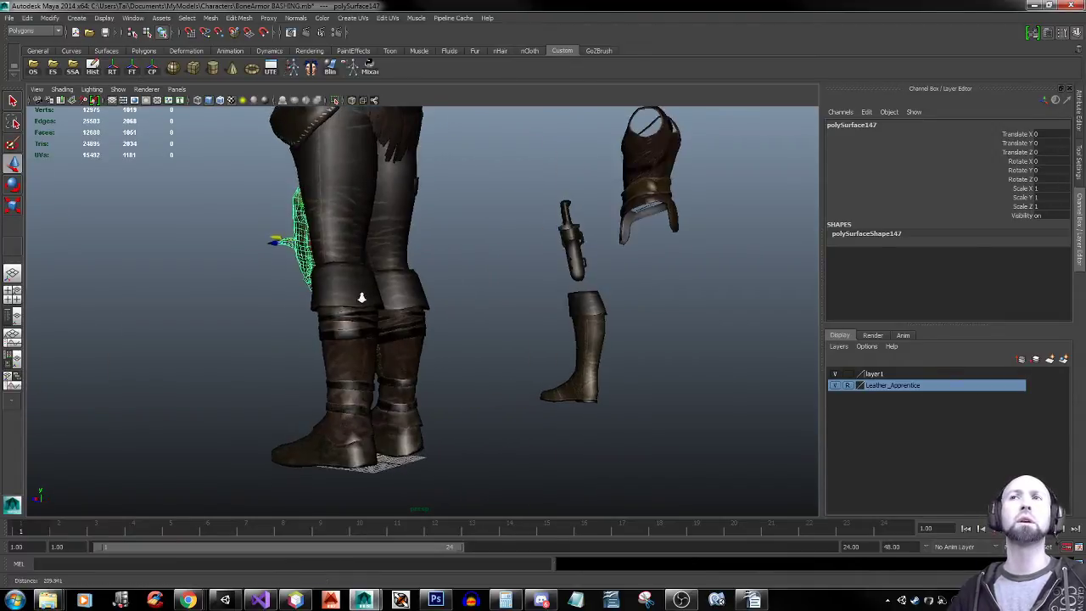
alt+drag(358, 296, 595, 294)
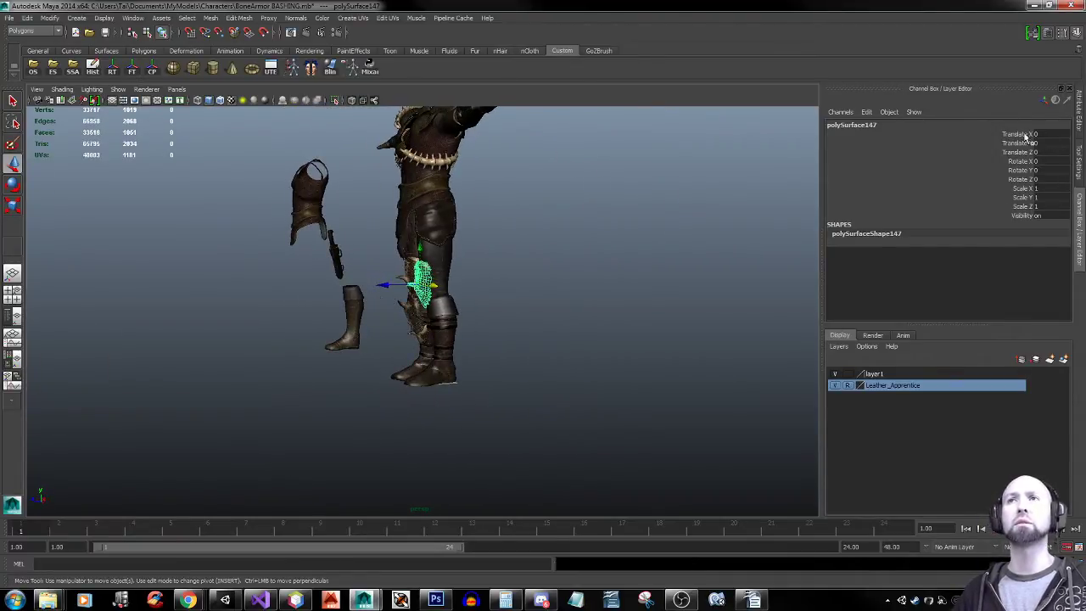
drag(1026, 136, 1017, 193)
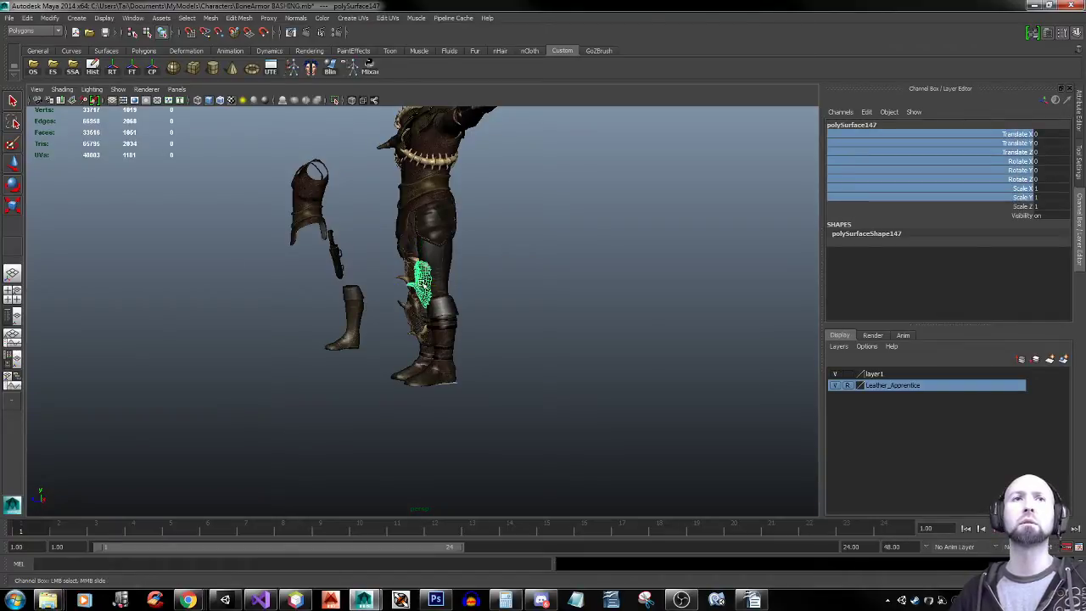
key(w)
drag(381, 286, 577, 282)
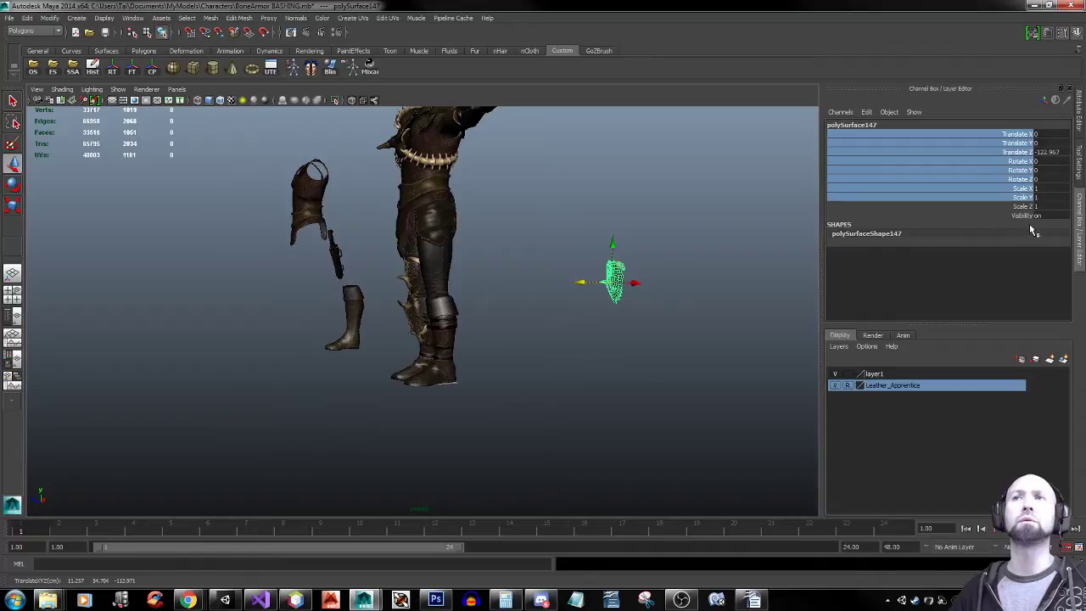
double_click(1050, 152)
text(0)
key(Return)
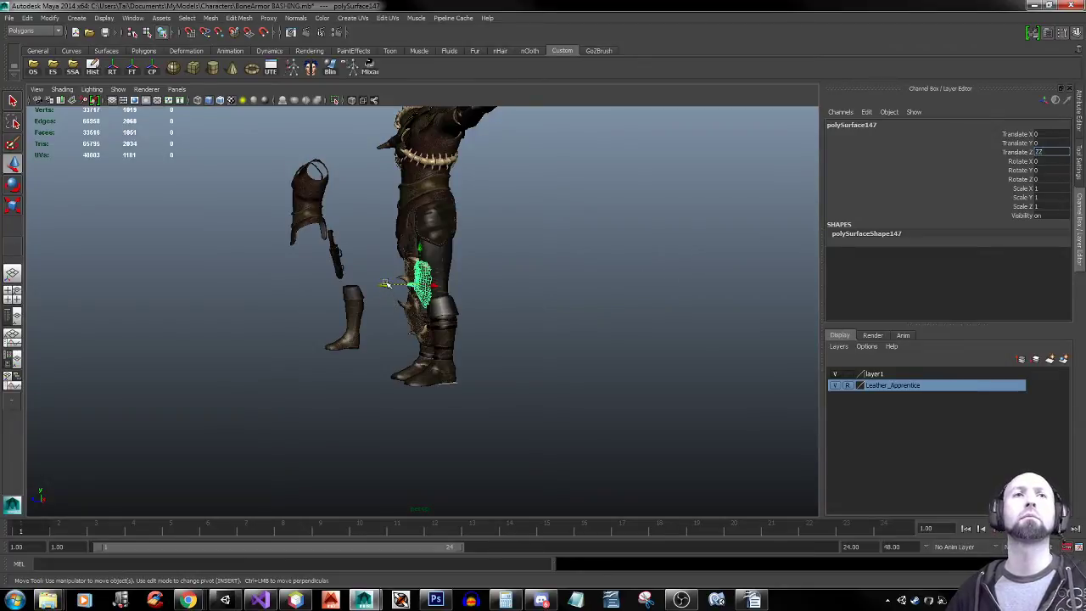
drag(384, 286, 643, 293)
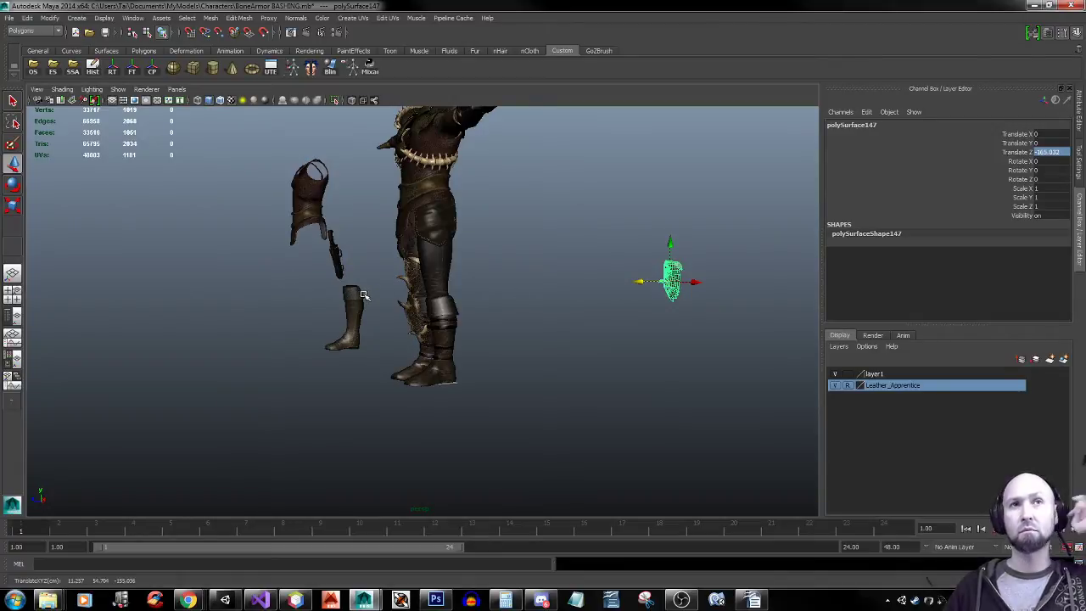
Duplicate the leather hip plate, lower the copy to the knee at Translate Y -48.29, center its pivot, and scale it uniformly to 0.72
click(435, 222)
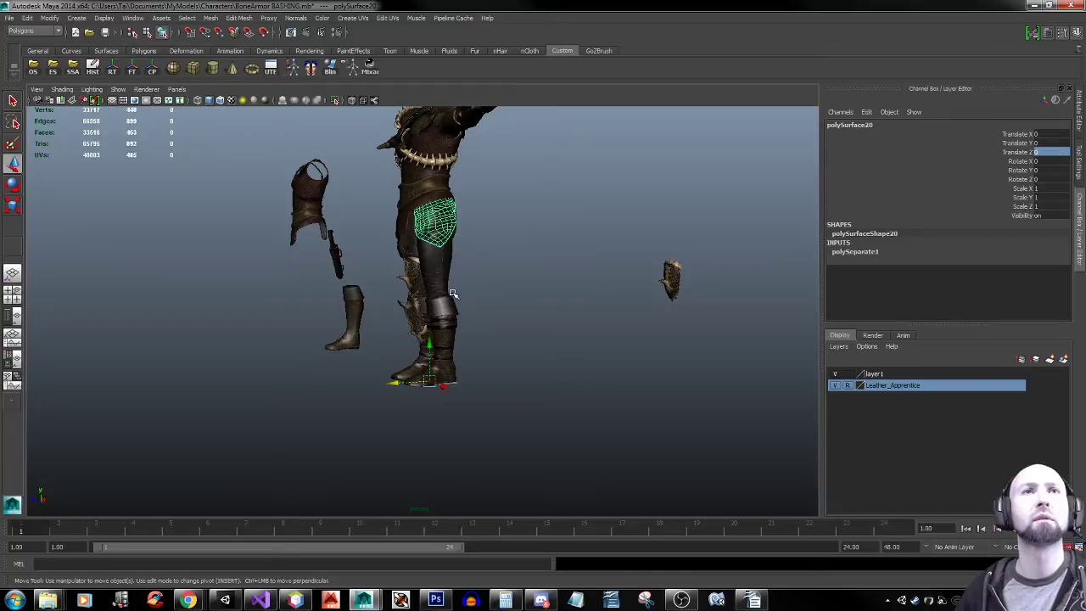
key(ctrl+d)
drag(430, 348, 463, 433)
key(r)
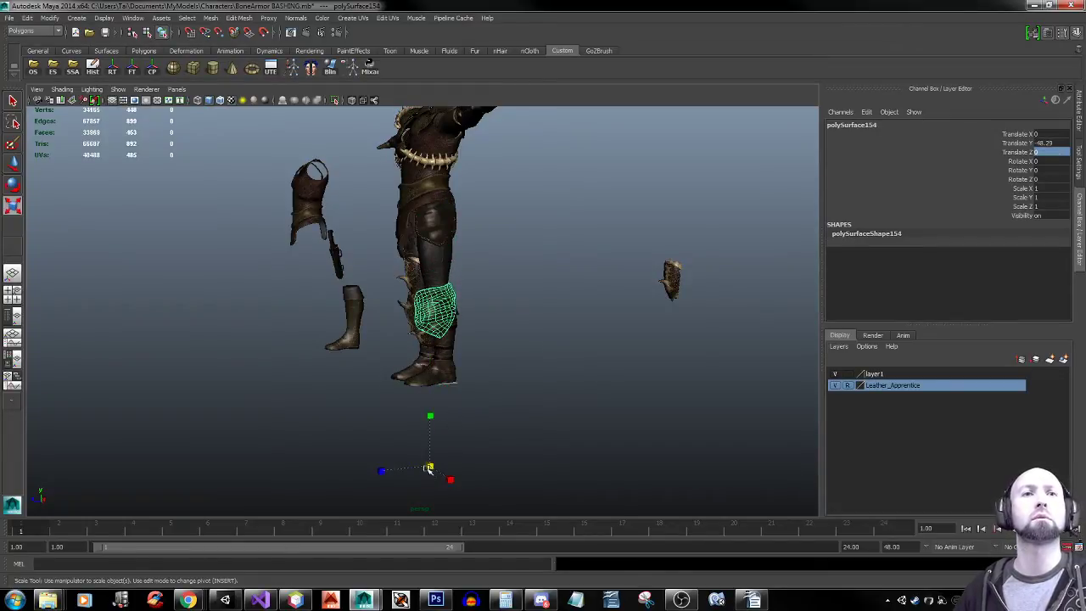
click(152, 67)
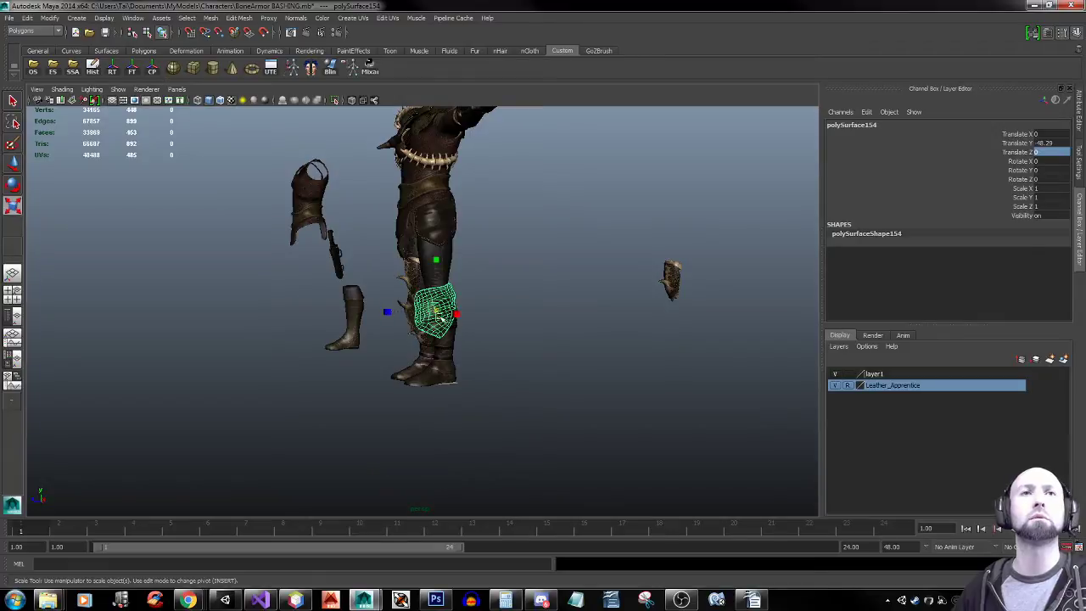
drag(439, 316, 416, 314)
Position the duplicated plate against the outside of the left knee, with Translate X at about -1.13
key(w)
key(f)
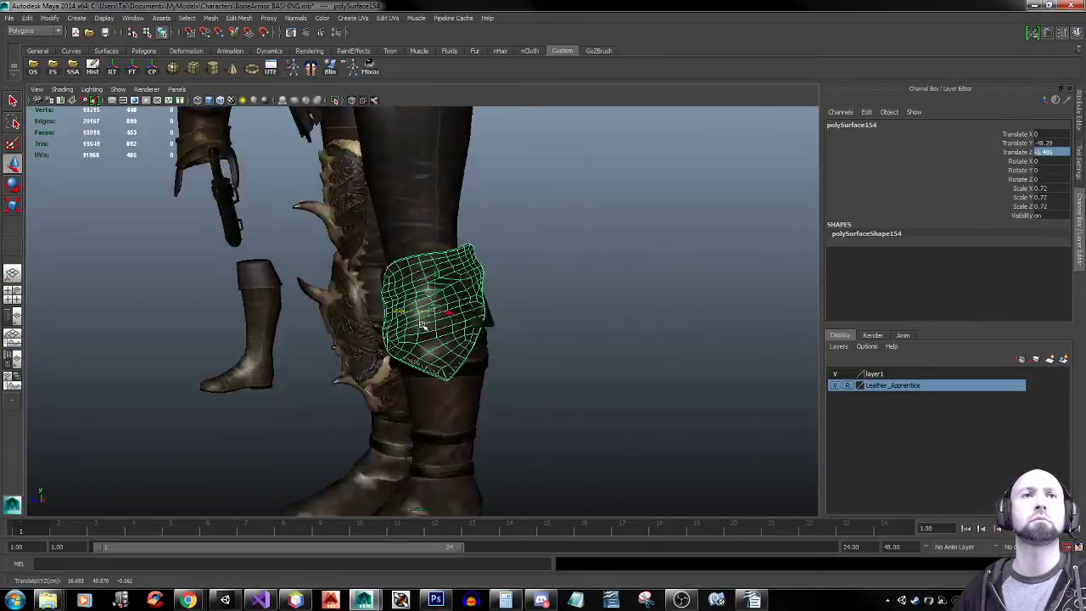
alt+right_drag(574, 325, 382, 319)
alt+drag(382, 319, 461, 314)
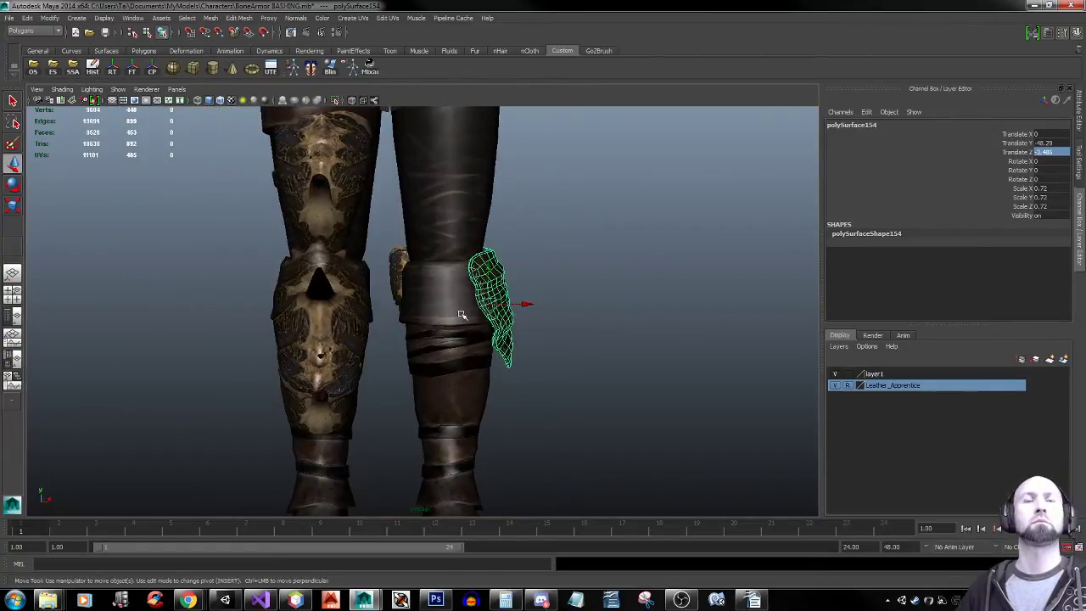
drag(528, 303, 521, 306)
alt+drag(657, 311, 505, 316)
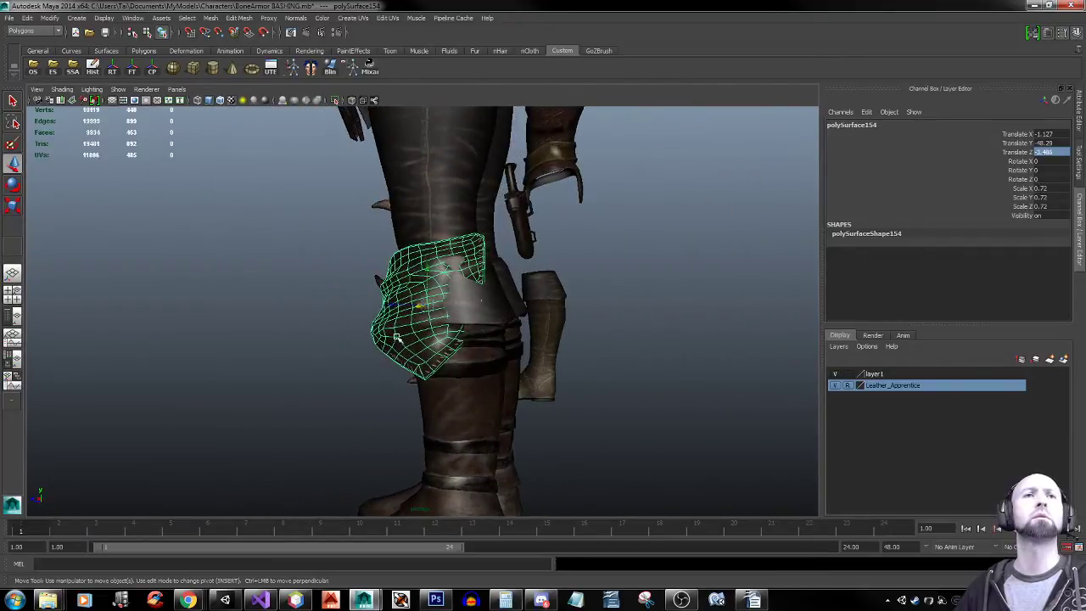
Try selecting the faces at the plate's lower tip, growing and shrinking the selection
right_drag(396, 337, 397, 361)
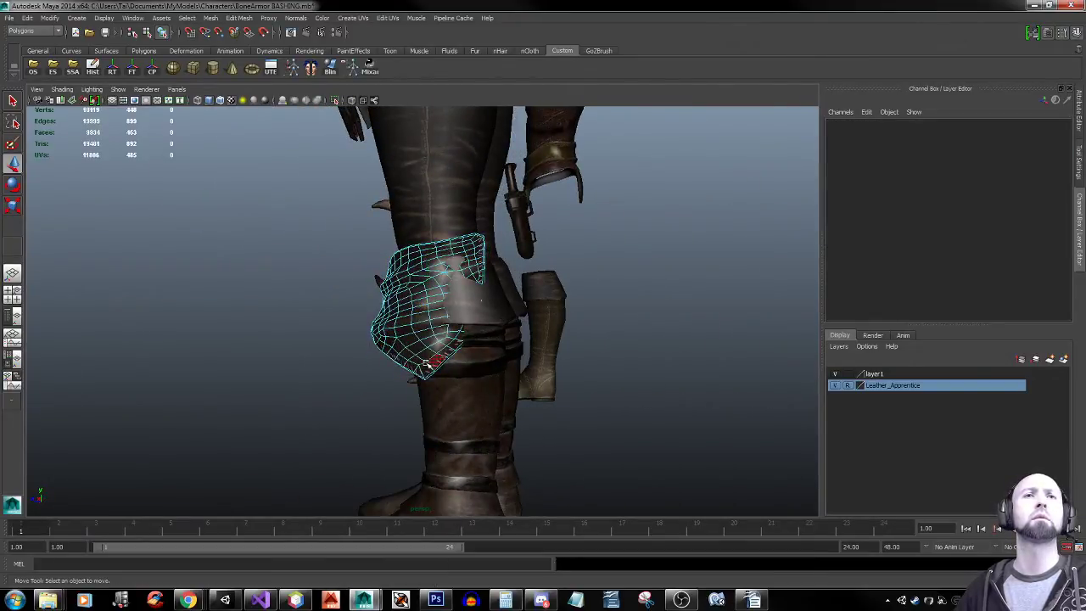
click(424, 373)
key(q)
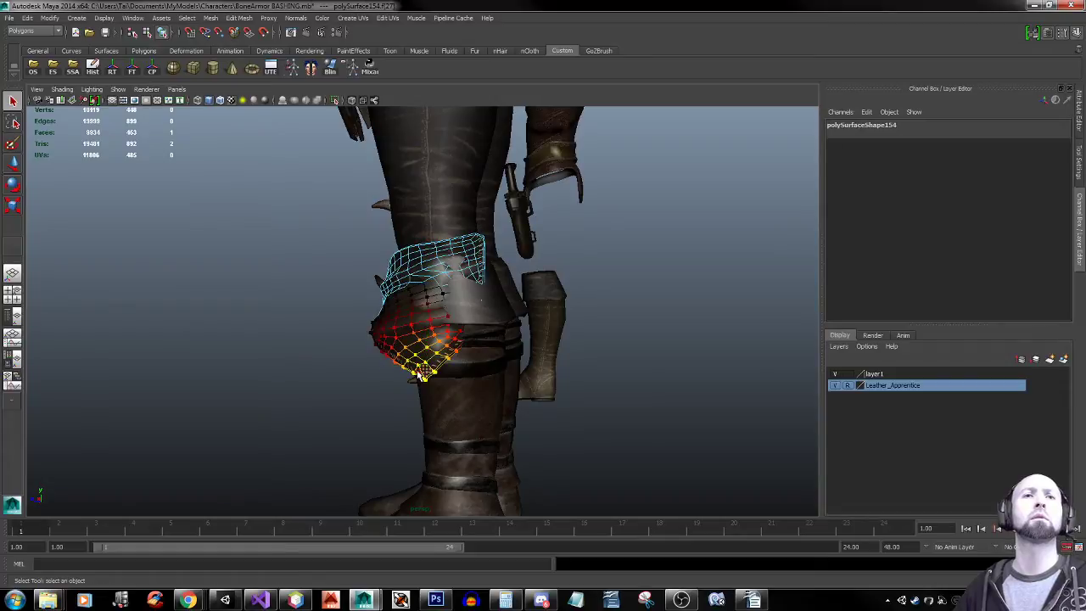
shift+click(422, 376)
shift+right_drag(490, 334, 512, 330)
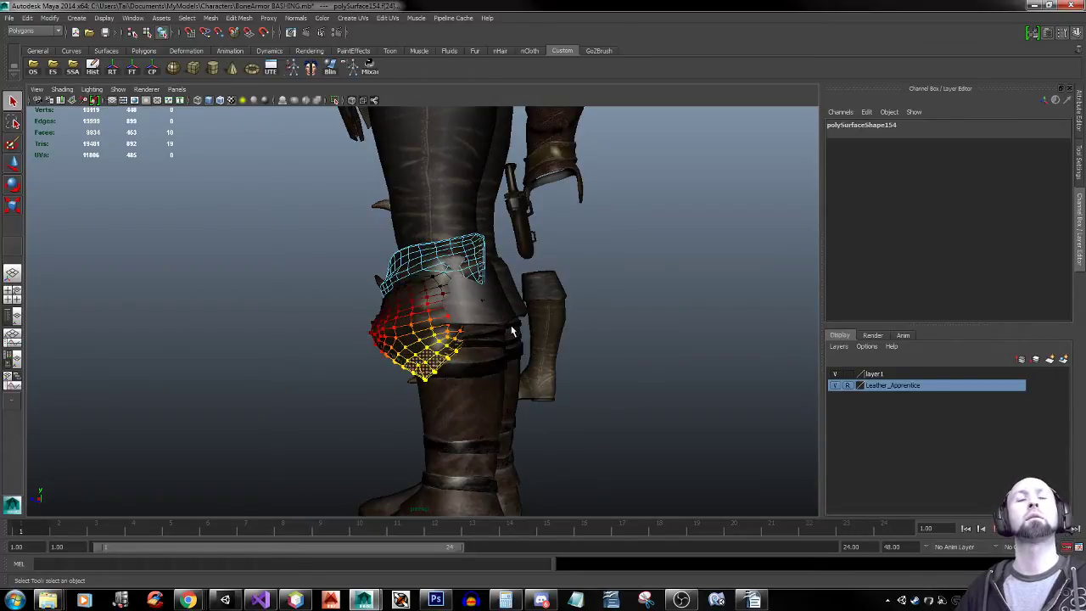
key(shift+period)
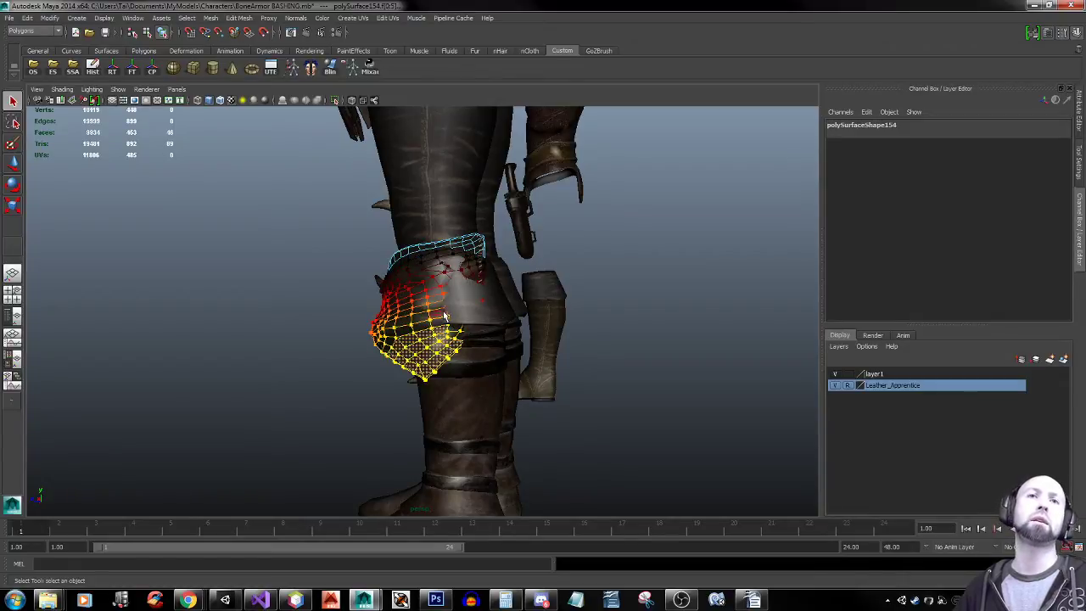
key(shift+comma)
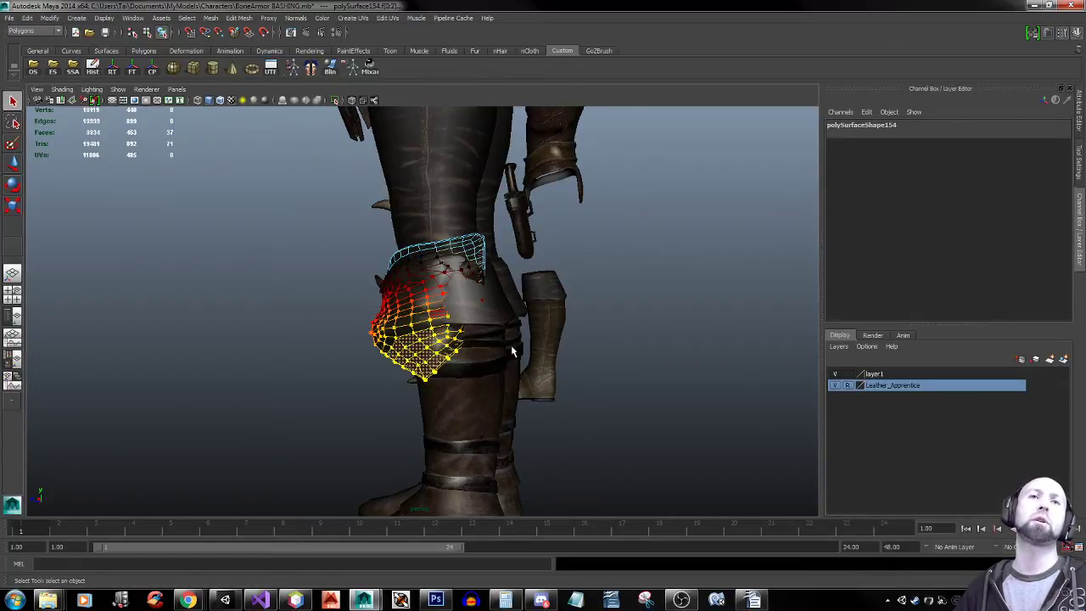
Push the plate's bulging front edge back with a falloff radius of about 11.62, and shift the whole plate to Translate Z -4.436
click(377, 335)
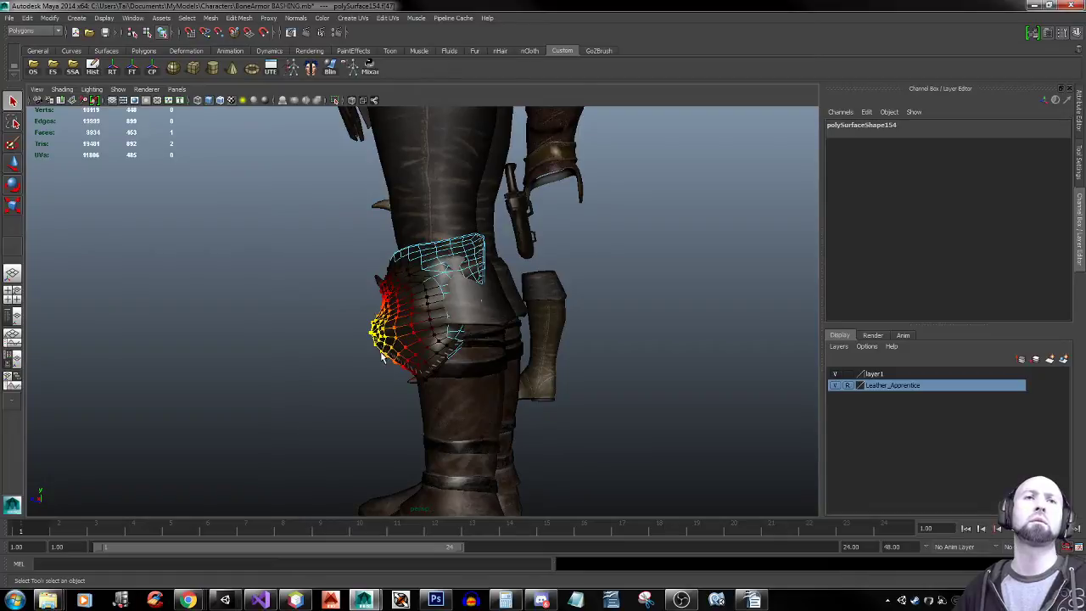
key(b)
drag(406, 347, 353, 339)
key(w)
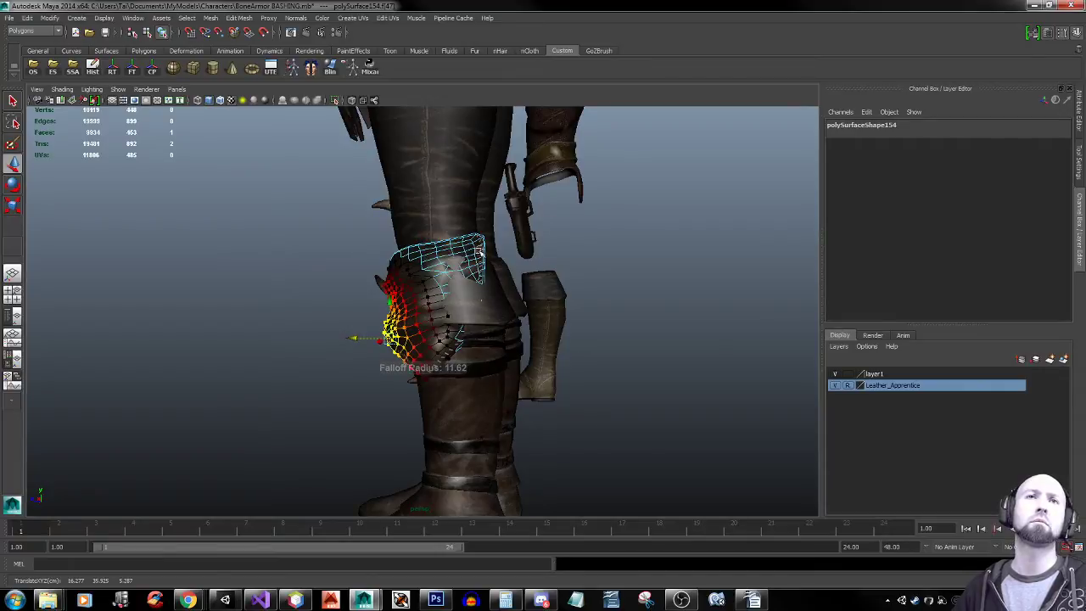
right_drag(479, 251, 518, 238)
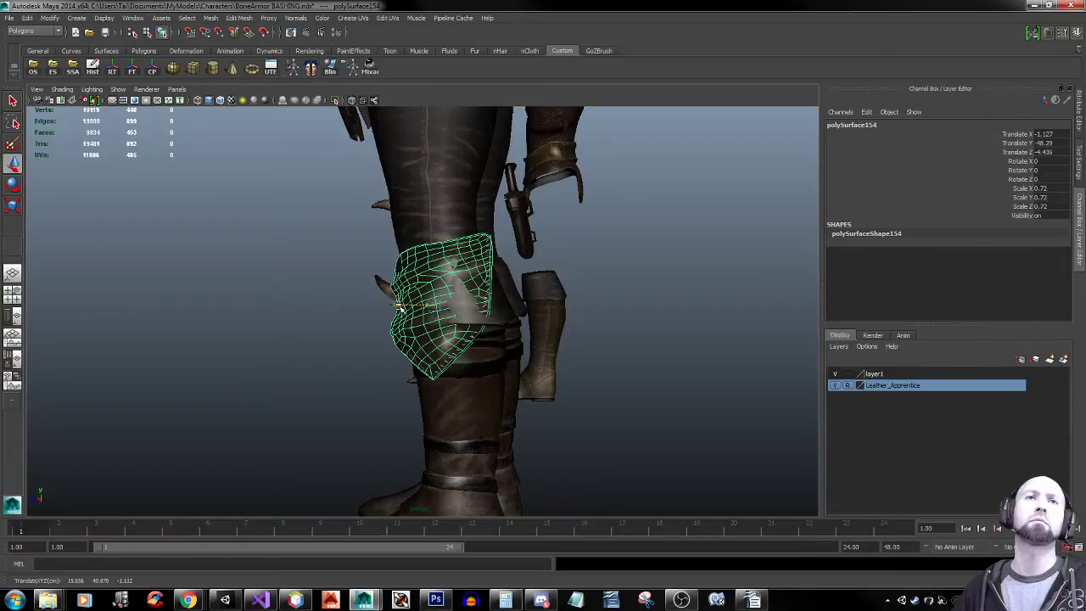
alt+drag(476, 340, 555, 324)
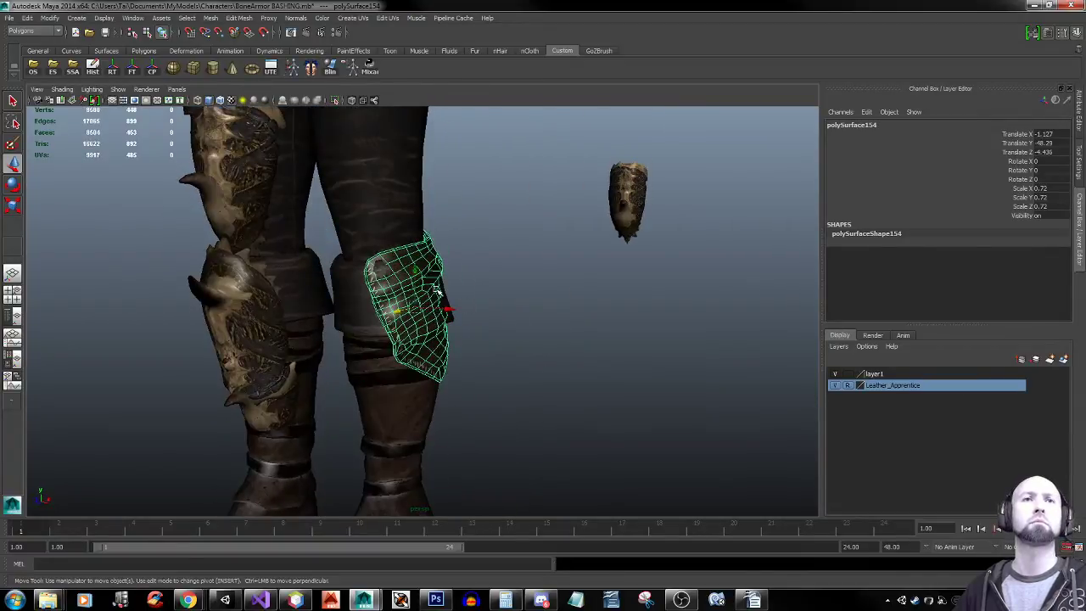
Lower the leather plate beneath the left knee cuff to Translate Z -5.463, and scale it uniformly to 0.671
drag(419, 273, 445, 325)
alt+drag(580, 360, 508, 347)
key(r)
drag(416, 359, 538, 376)
key(w)
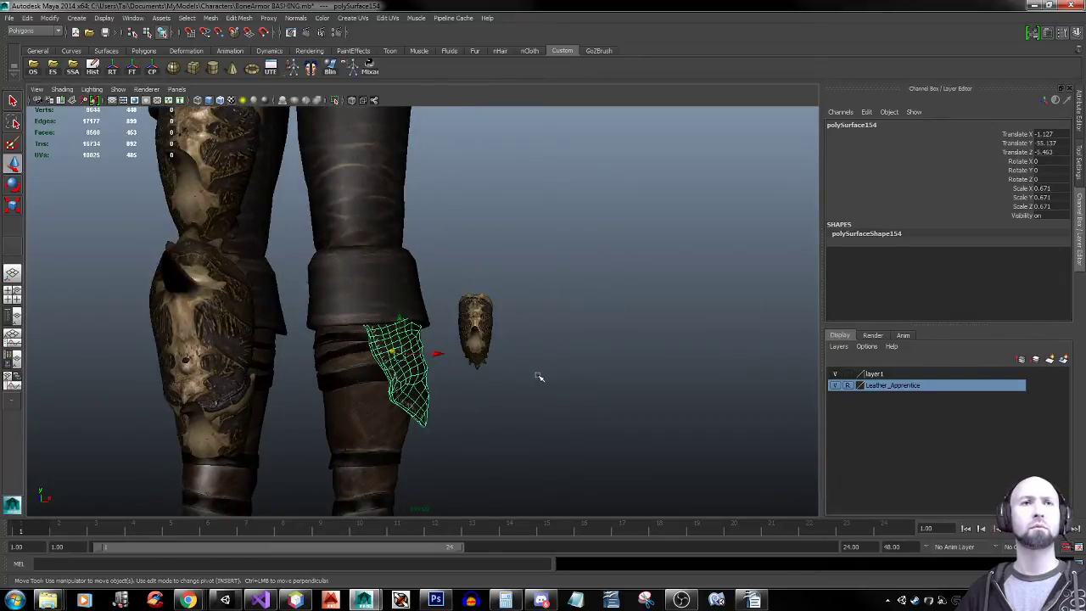
Scale the plate uniformly to 0.66, rotate it to Rotate Z -2.679, and shift it toward the leg to Translate X -0.898
key(r)
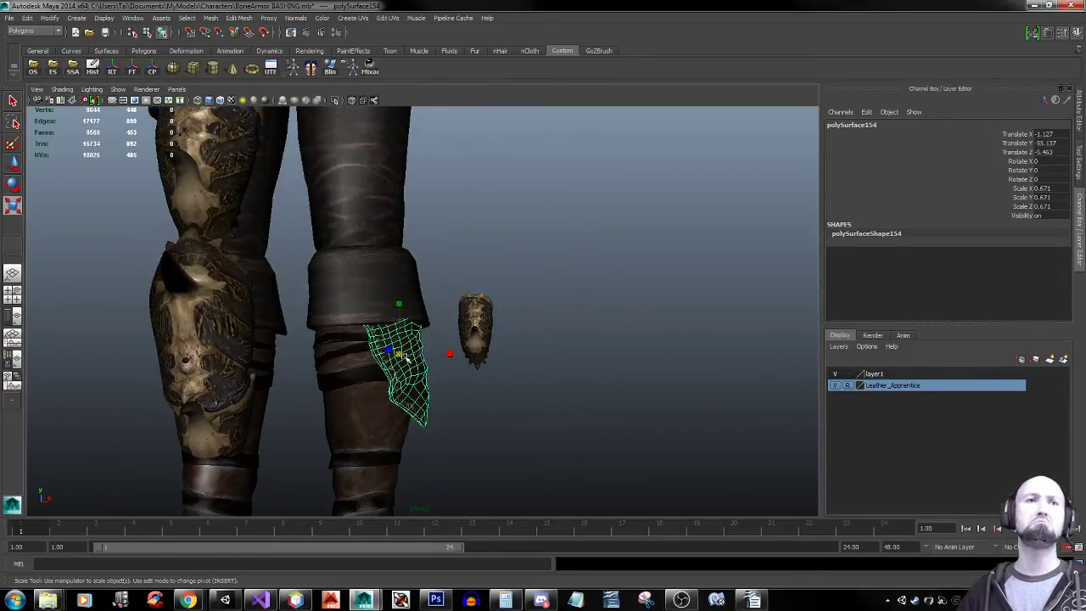
drag(399, 353, 317, 381)
key(e)
drag(417, 314, 451, 310)
key(w)
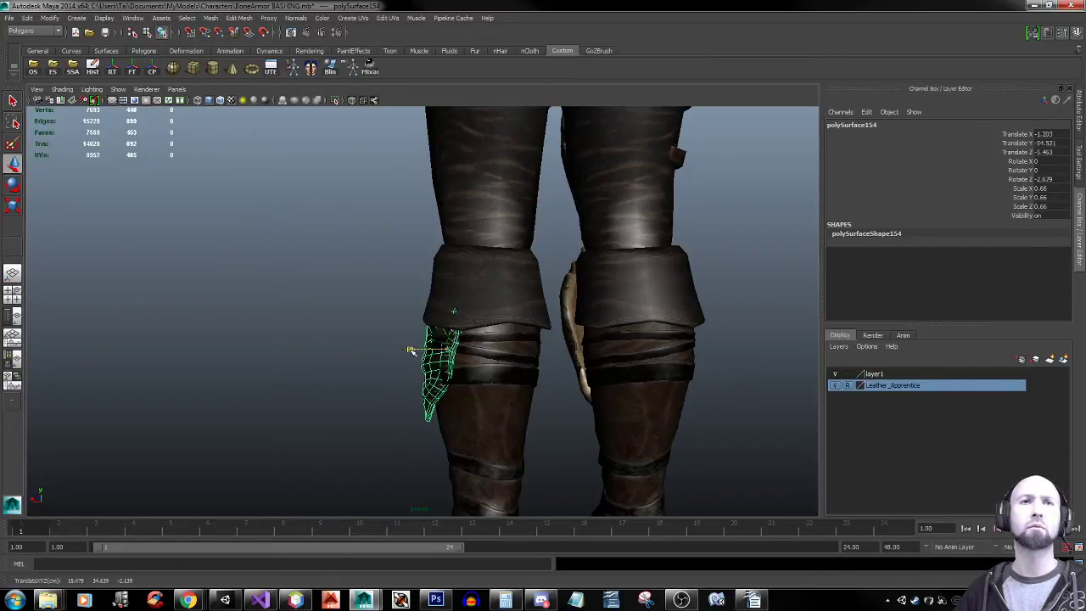
drag(409, 349, 408, 350)
Narrow the leather plate front to back and shorten it slightly so it fits the width of the calf
alt+drag(346, 363, 492, 375)
key(r)
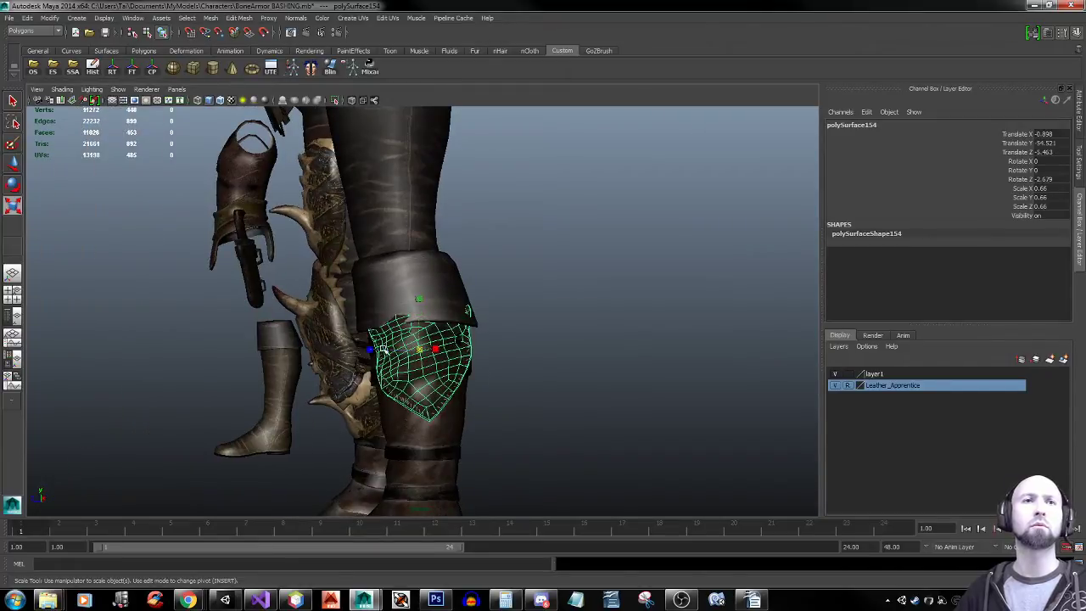
drag(371, 349, 375, 349)
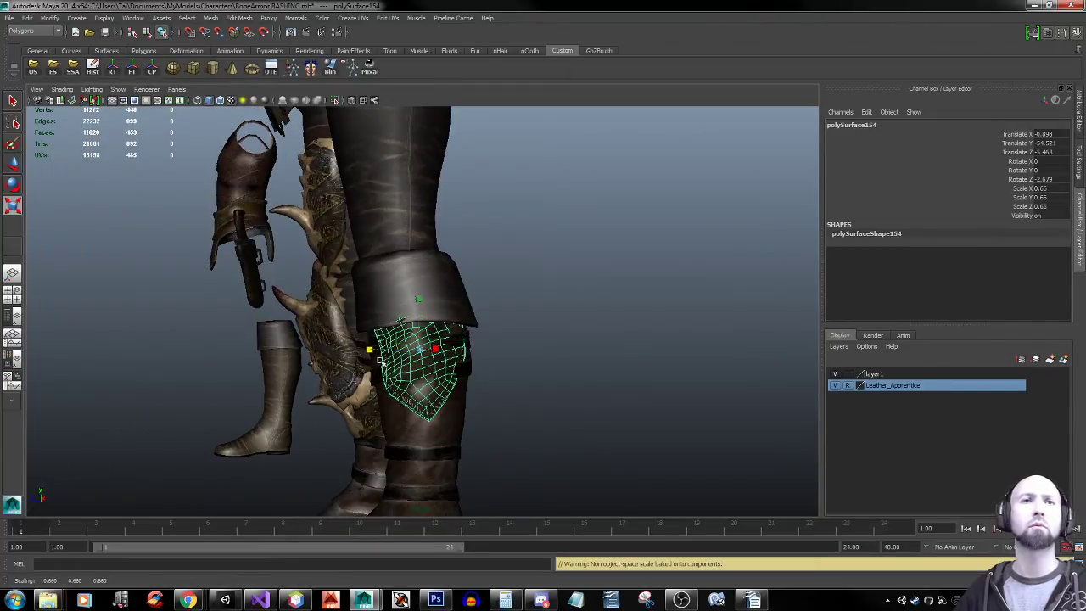
key(q)
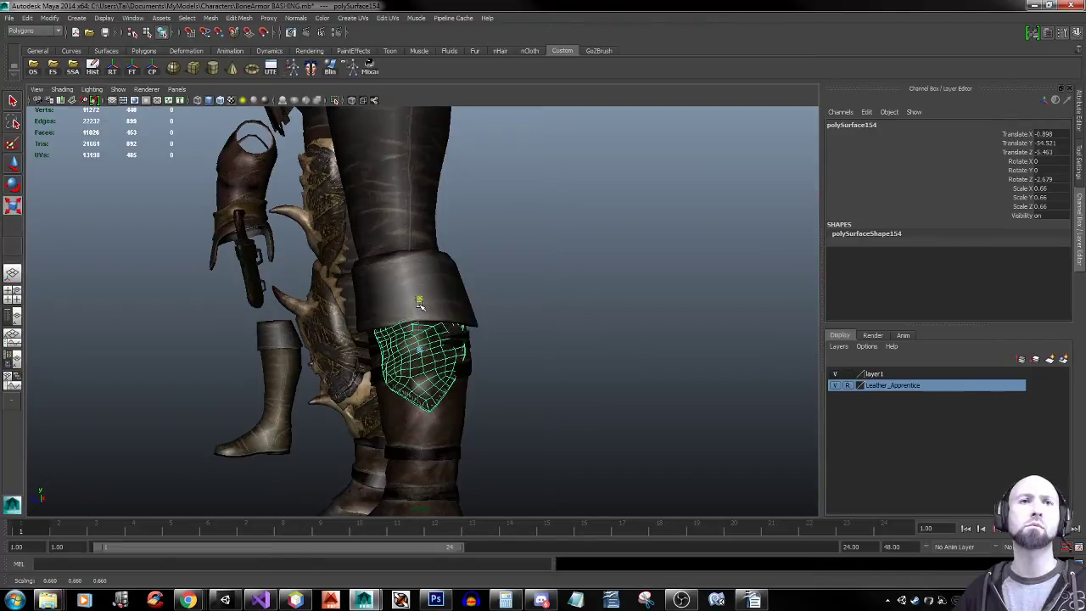
key(r)
Soft-select faces on the leather plate's upper rear part and move them sideways to fit the leg below the knee cuff
mouse_move(481, 366)
alt+mouse_down()
mouse_move(507, 300)
mouse_move(430, 308)
mouse_move(462, 361)
alt+mouse_up()
right_click(462, 361)
right_drag(462, 361, 464, 379)
click(415, 368)
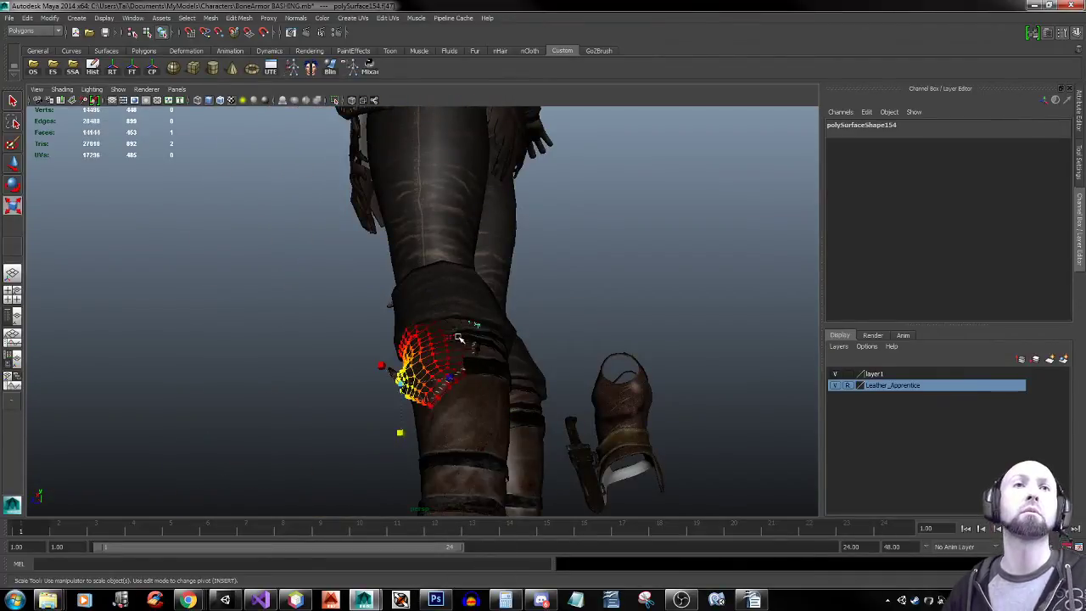
click(461, 341)
alt+drag(590, 353, 548, 363)
key(w)
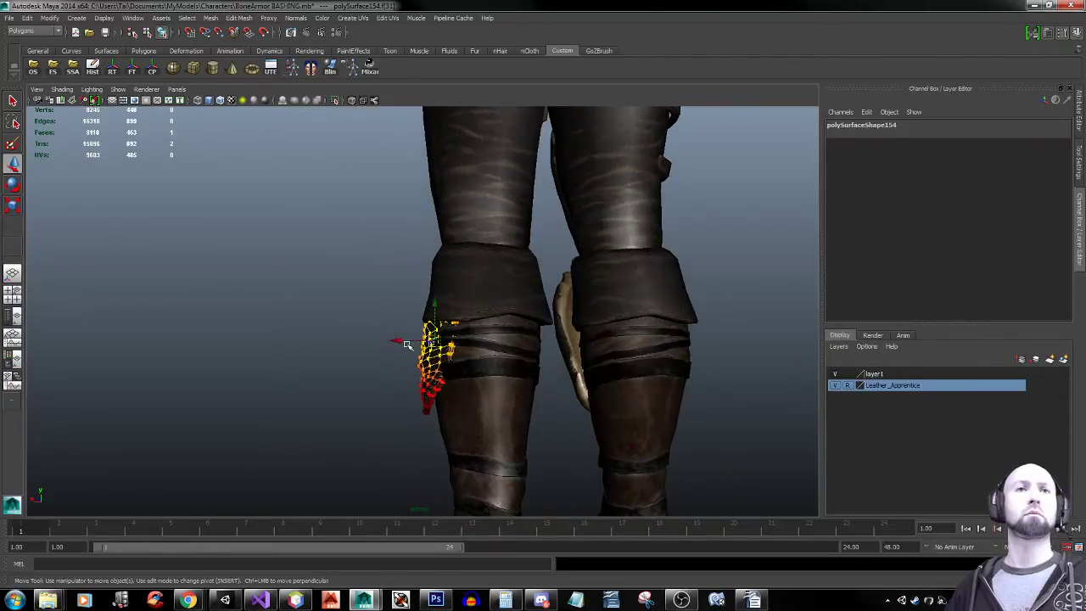
drag(444, 337, 498, 345)
Return to object selection, deselect the leather plate, and save the scene
right_drag(432, 355, 499, 337)
click(617, 365)
scroll(618, 366, down, 5)
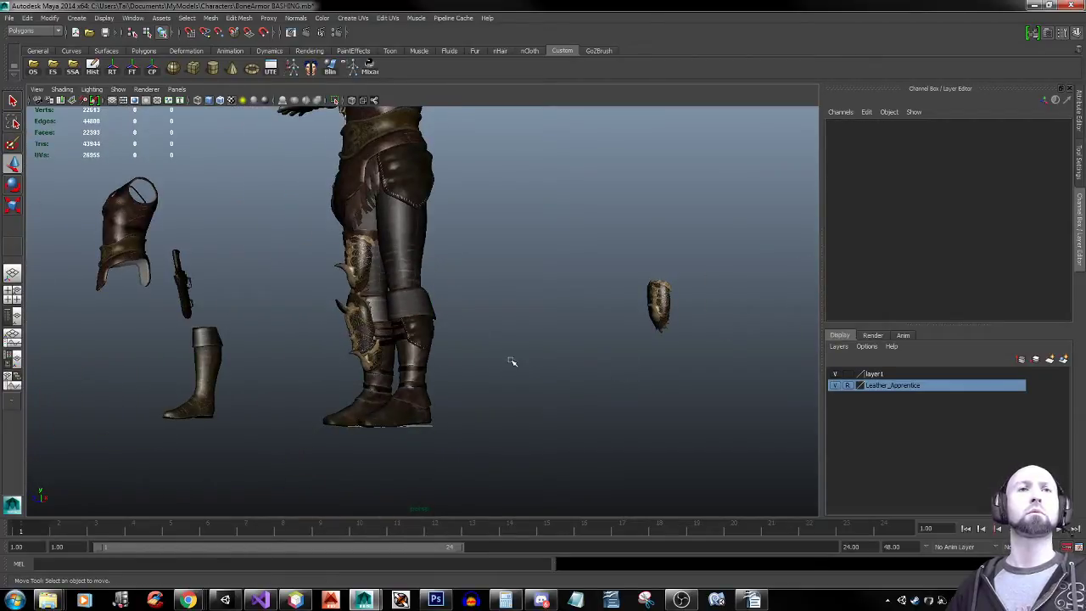
key(ctrl+s)
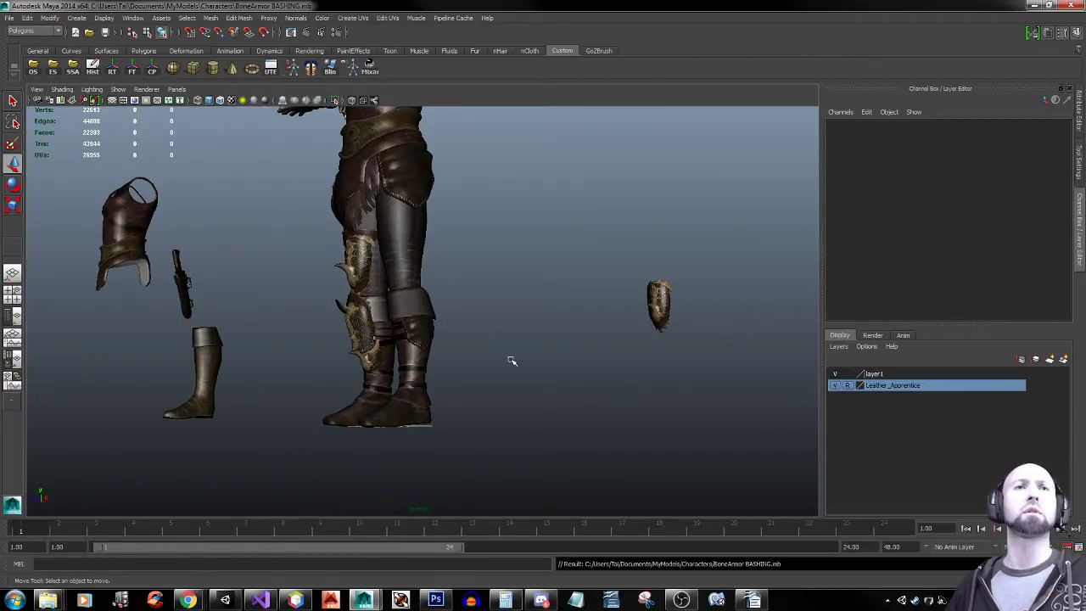
Select the horned bone guard on the right knee and soft-select faces at the center of its front
alt+drag(512, 361, 492, 323)
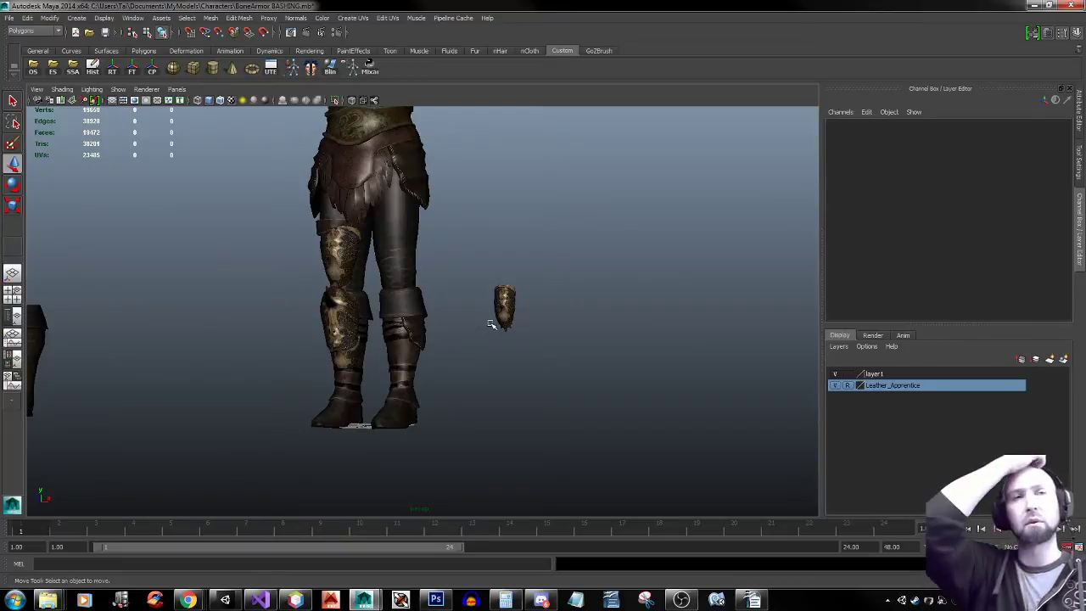
click(339, 299)
alt+drag(315, 340, 462, 351)
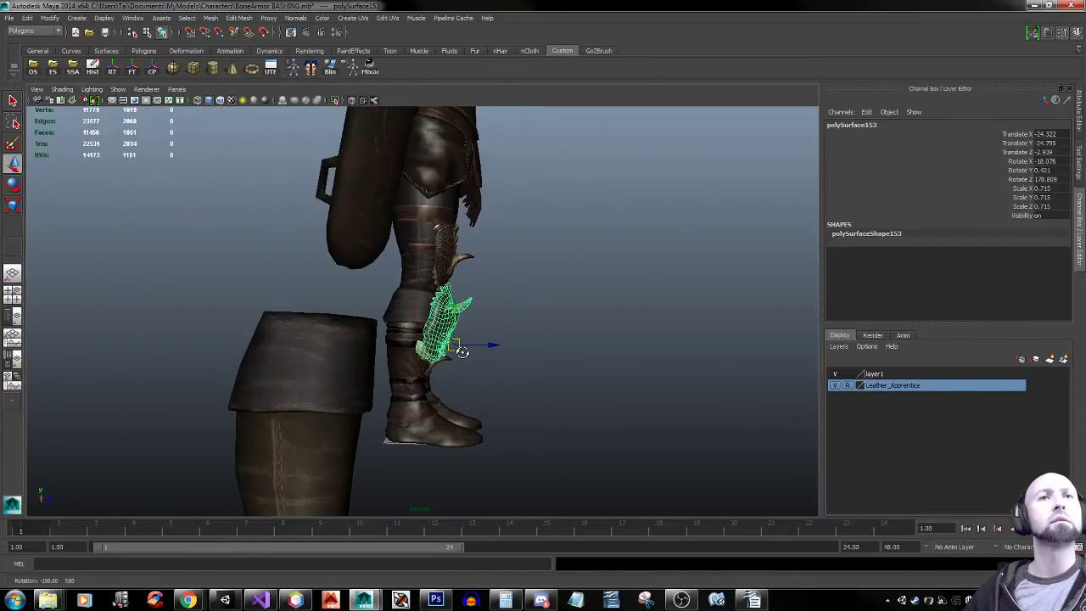
key(f)
alt+drag(650, 335, 607, 279)
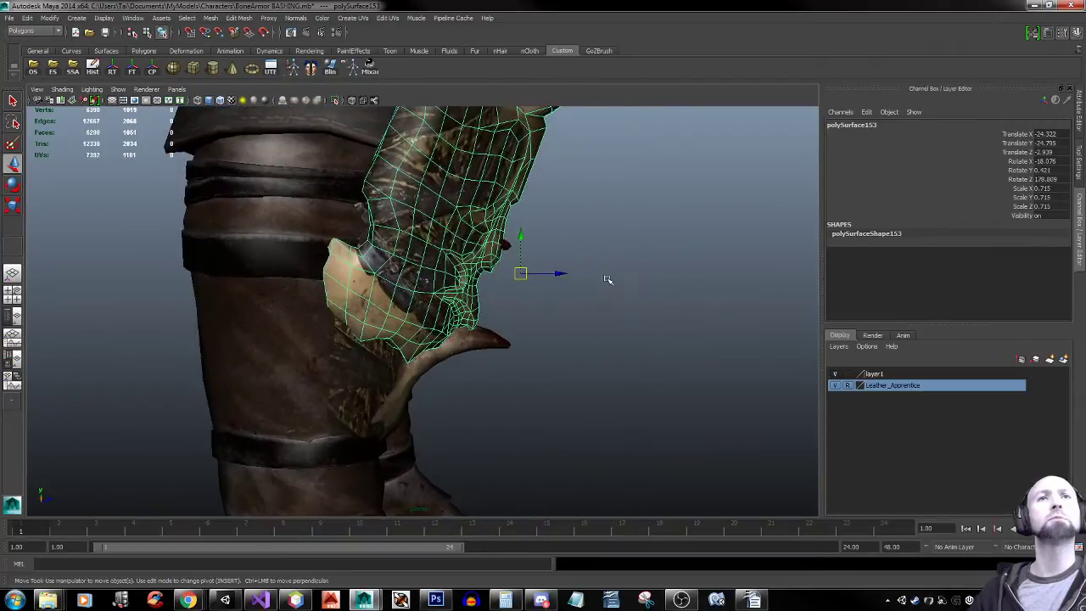
mouse_move(510, 182)
right_down()
mouse_move(508, 200)
mouse_move(522, 185)
right_up()
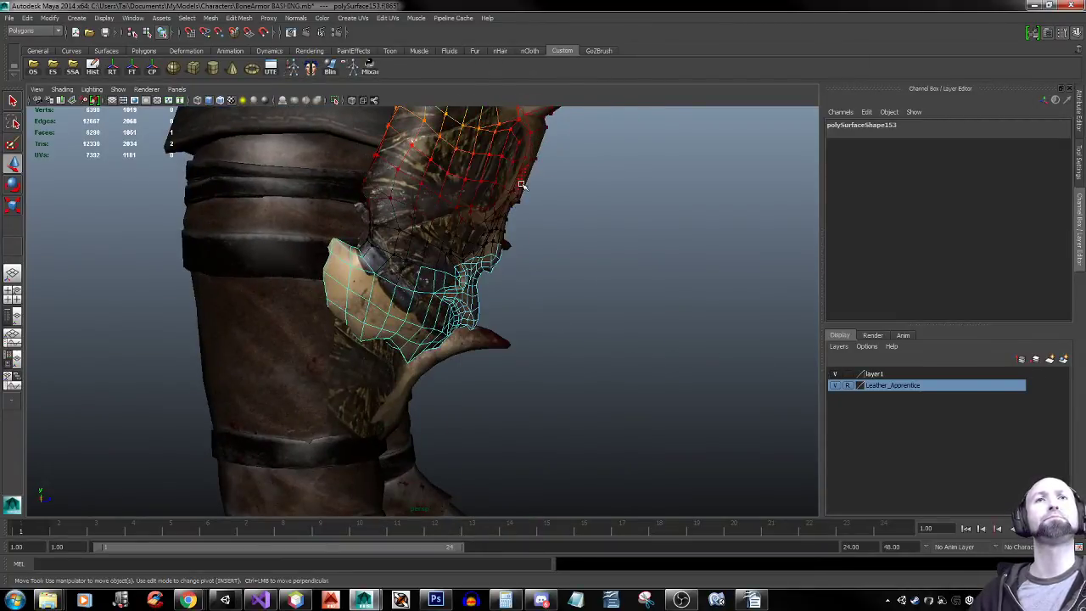
alt+drag(521, 185, 589, 243)
alt+right_drag(589, 243, 437, 244)
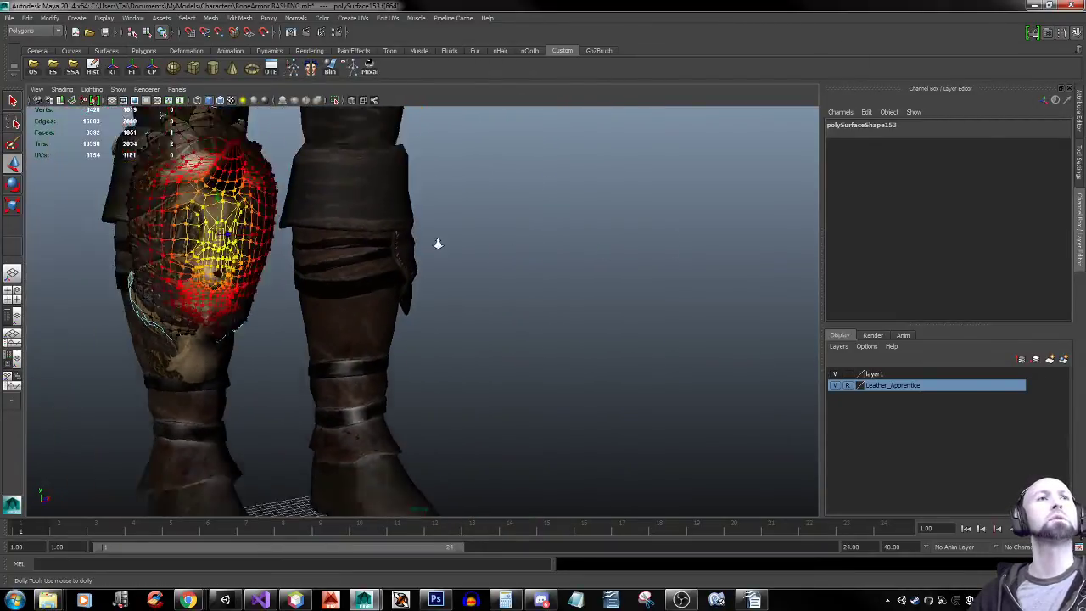
alt+drag(437, 244, 457, 265)
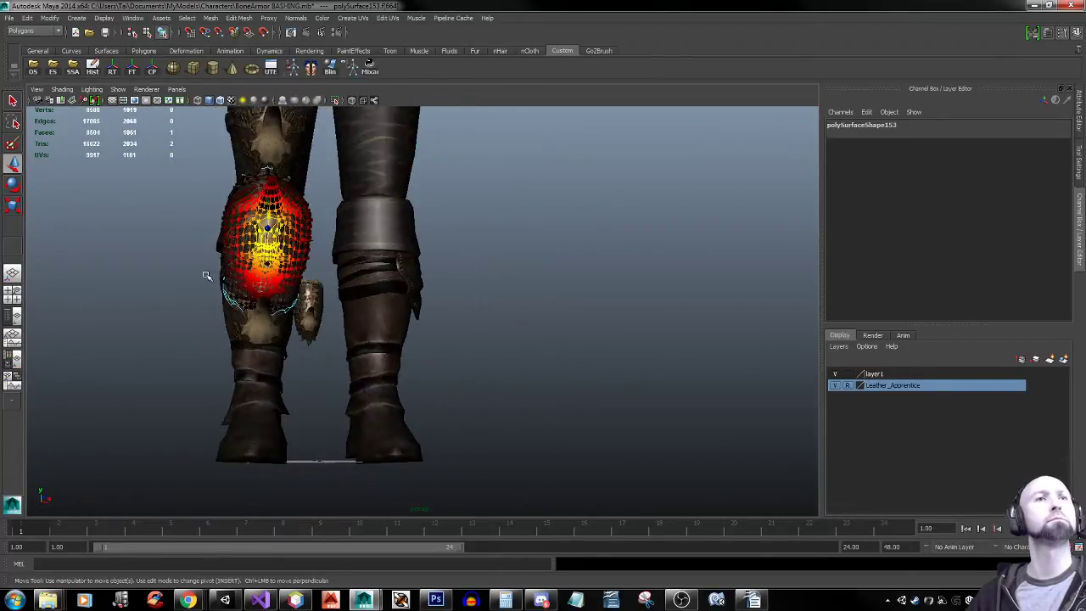
Soft-select faces on the lower front of the horned knee guard and push them back toward the shin
alt+right_drag(206, 274, 417, 297)
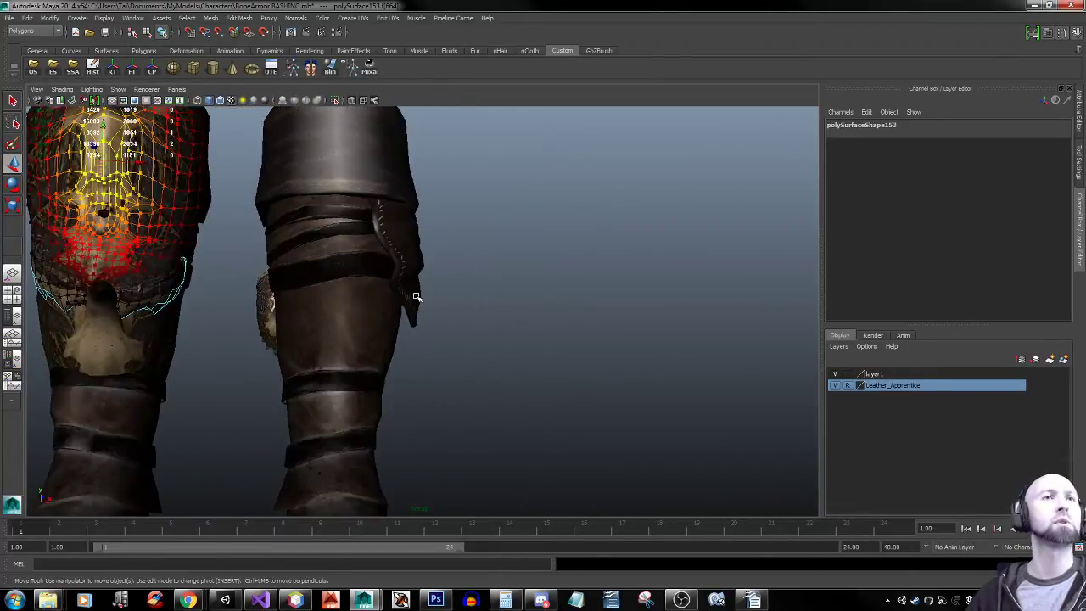
alt+middle_drag(416, 297, 610, 339)
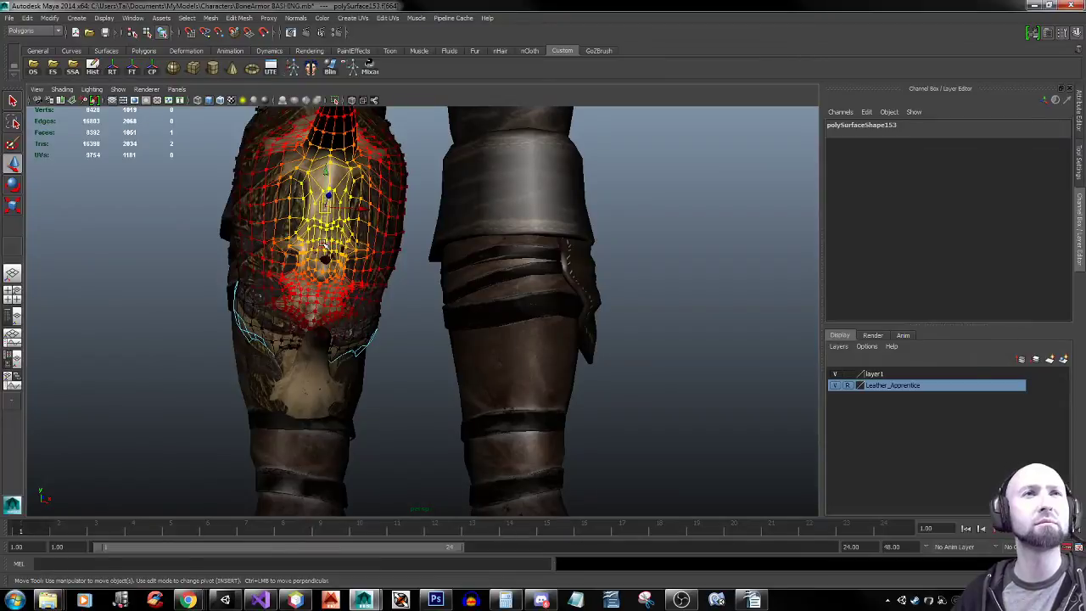
click(325, 252)
key(q)
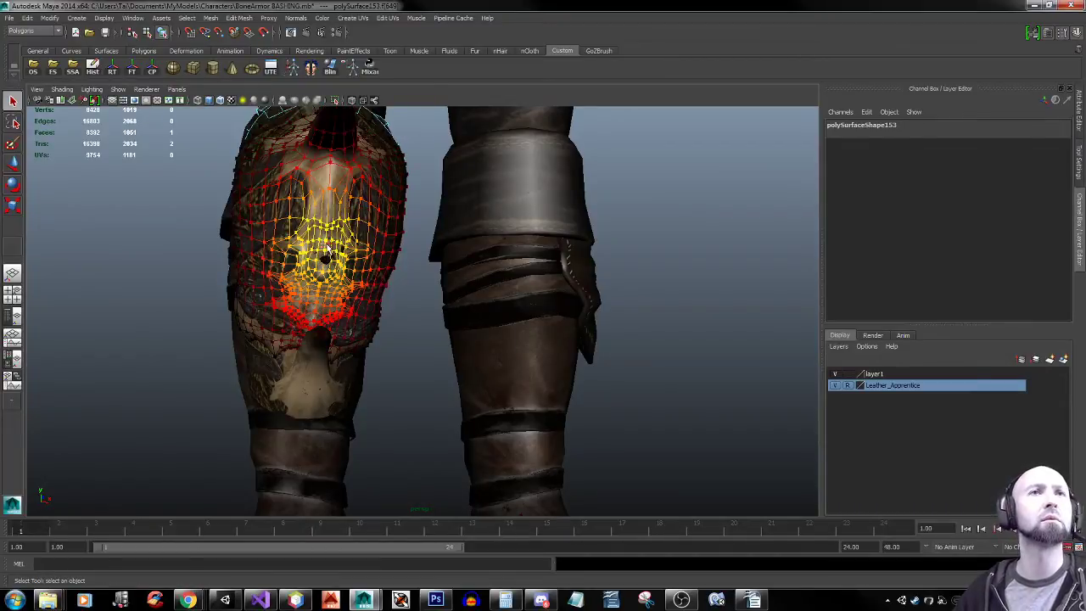
alt+drag(329, 246, 354, 296)
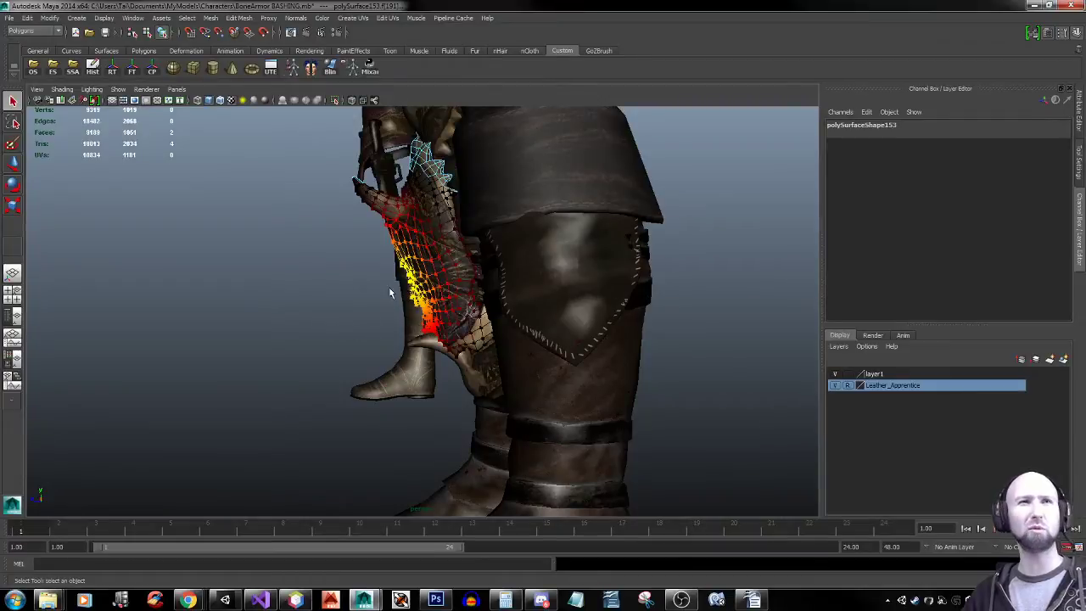
key(w)
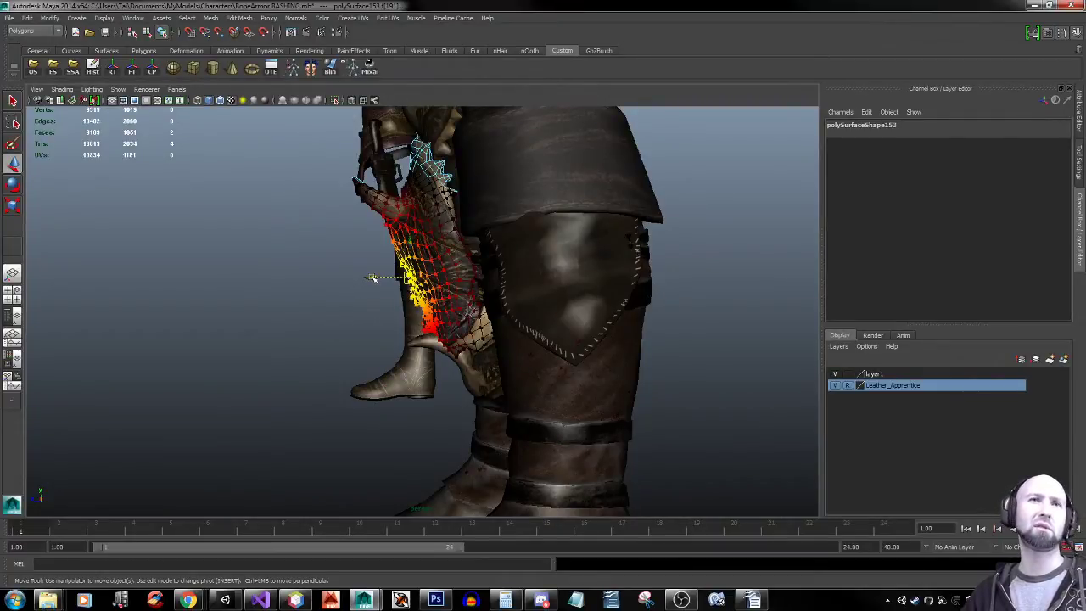
drag(372, 278, 396, 285)
click(257, 403)
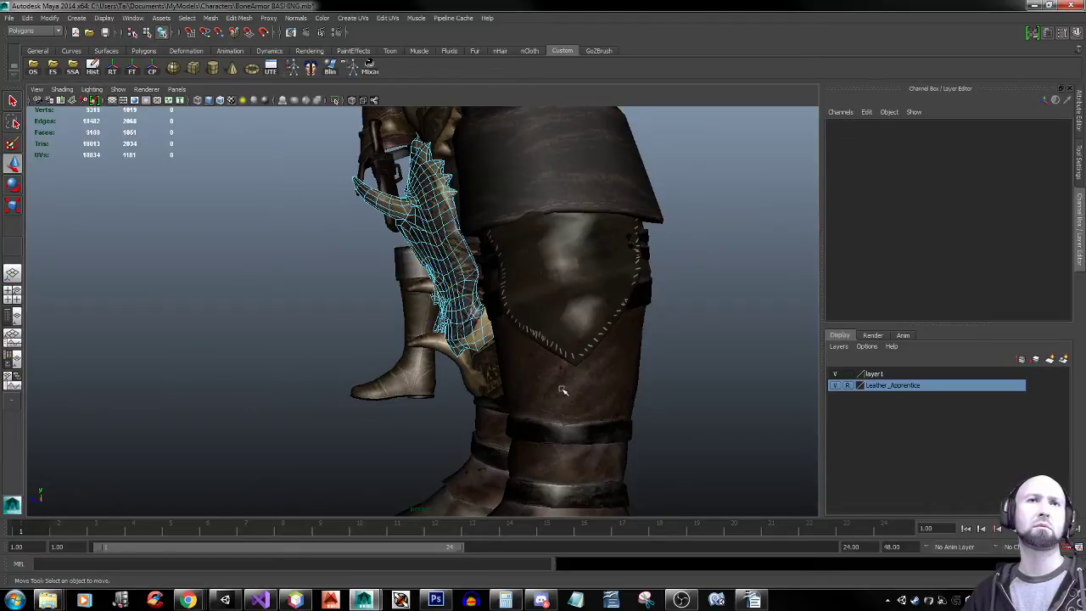
alt+right_drag(562, 390, 339, 382)
right_drag(428, 289, 427, 267)
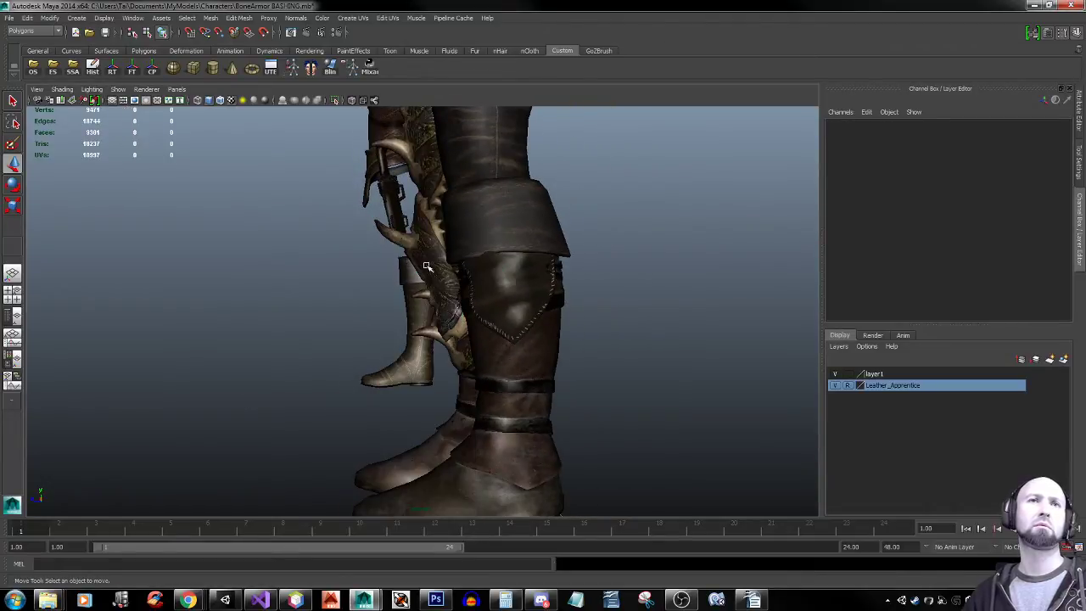
Soft-select faces along the horned knee guard's inner side edge and adjust their sideways position along X
click(427, 266)
alt+drag(313, 330, 454, 320)
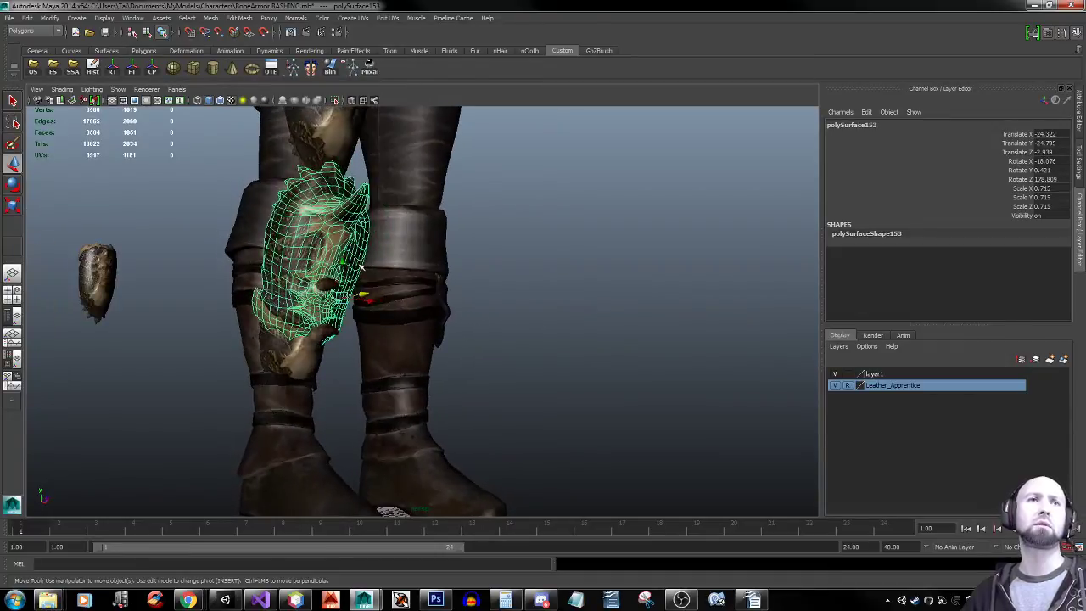
right_drag(360, 265, 367, 272)
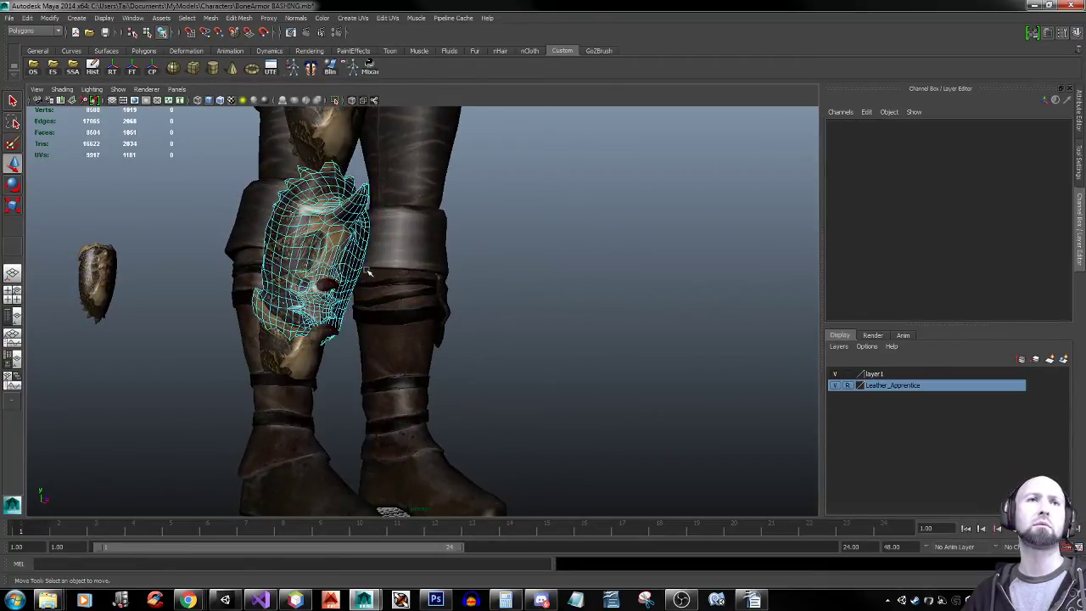
click(365, 270)
key(q)
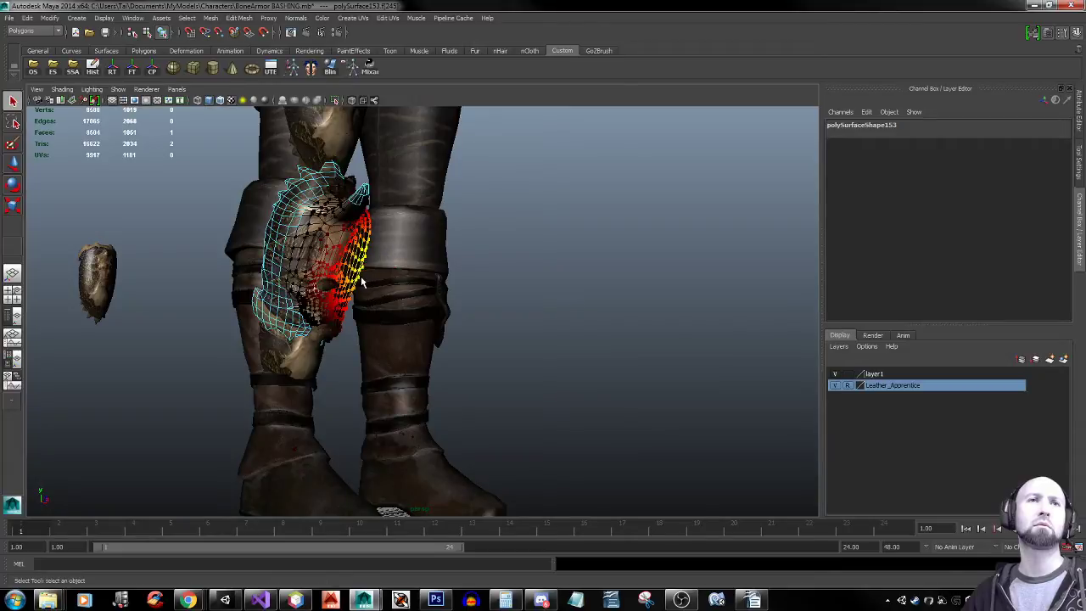
click(362, 281)
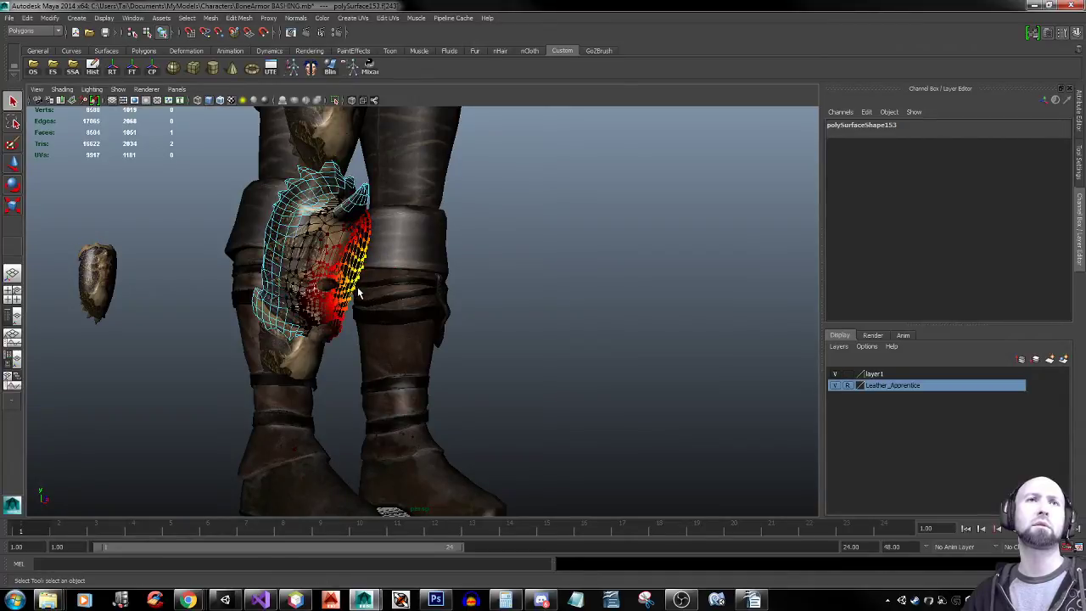
key(w)
drag(386, 278, 435, 299)
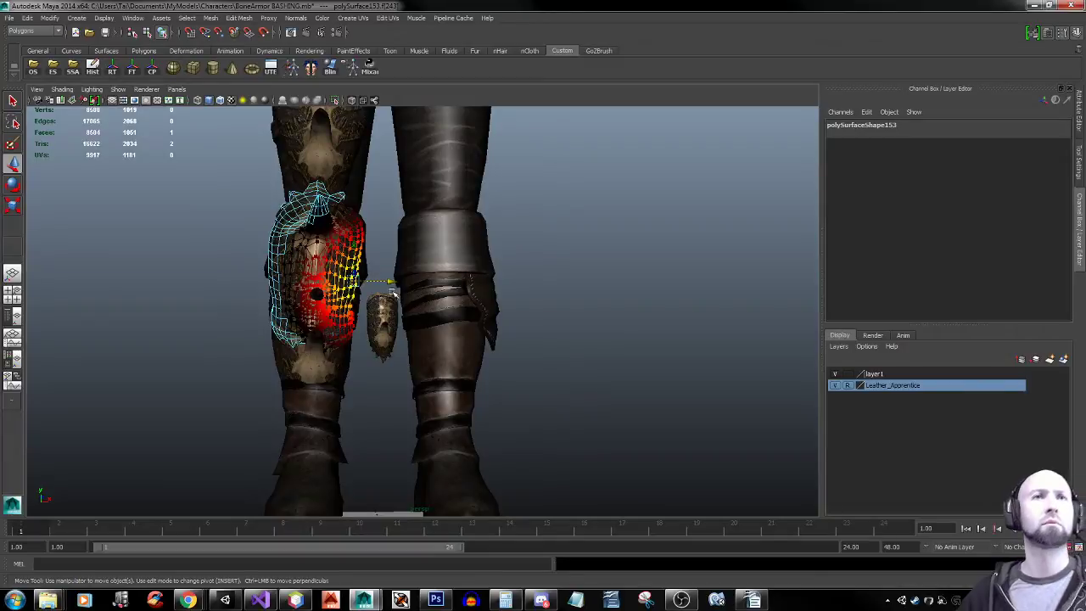
Rotate the soft-selected inner side faces of the knee guard slightly, and leave face editing
key(e)
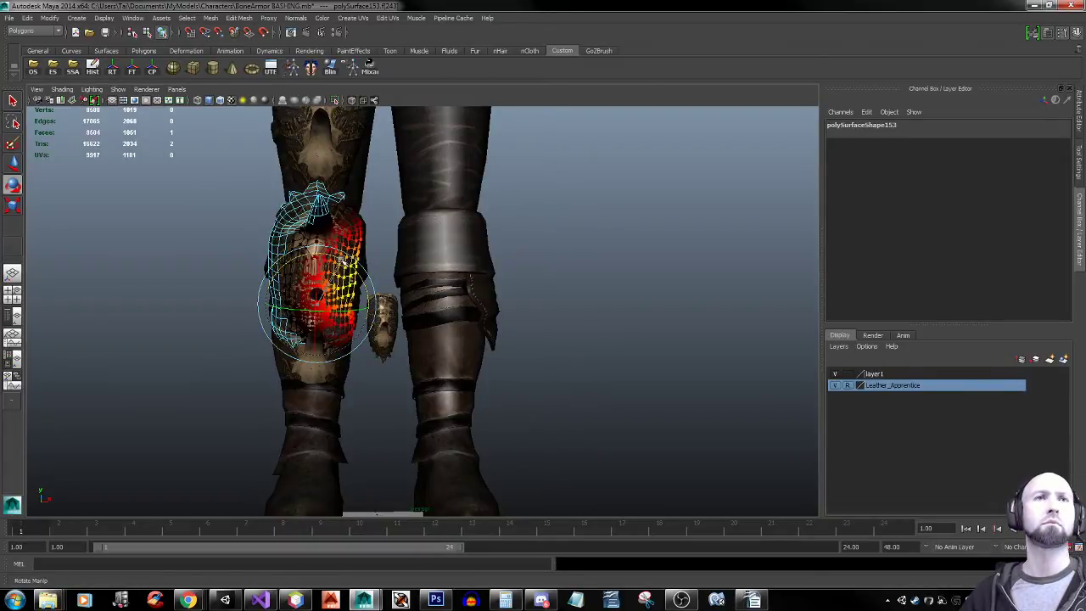
drag(342, 262, 346, 266)
key(q)
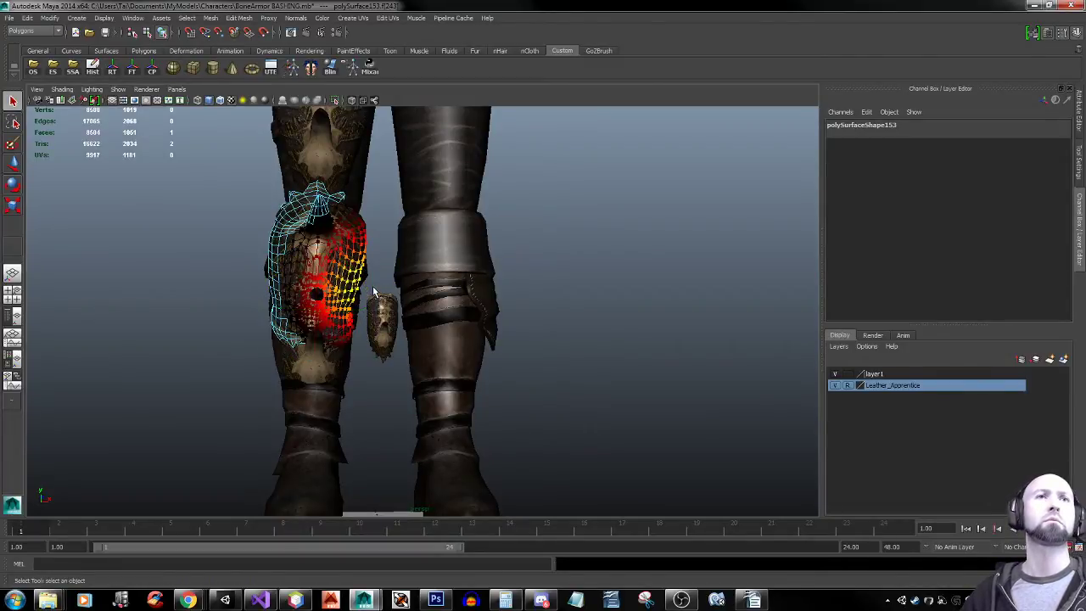
right_drag(343, 273, 380, 249)
Move the horned thigh guard backward, away from the right leg, to Translate Z about -74.25
alt+right_drag(652, 309, 474, 287)
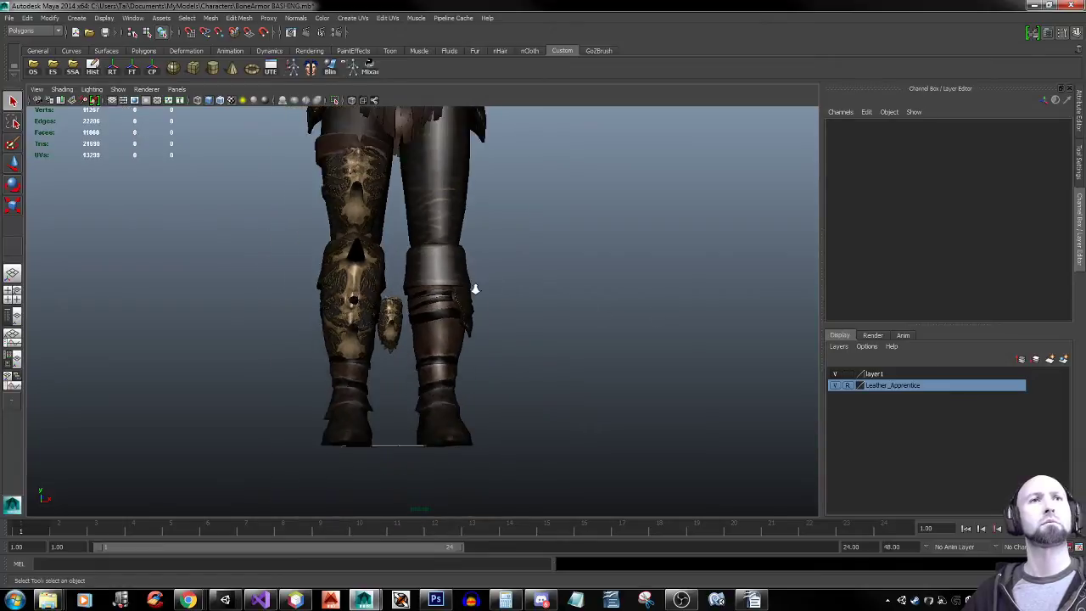
mouse_move(474, 287)
alt+mouse_down()
mouse_move(535, 288)
mouse_move(444, 291)
mouse_move(467, 288)
alt+mouse_up()
click(395, 195)
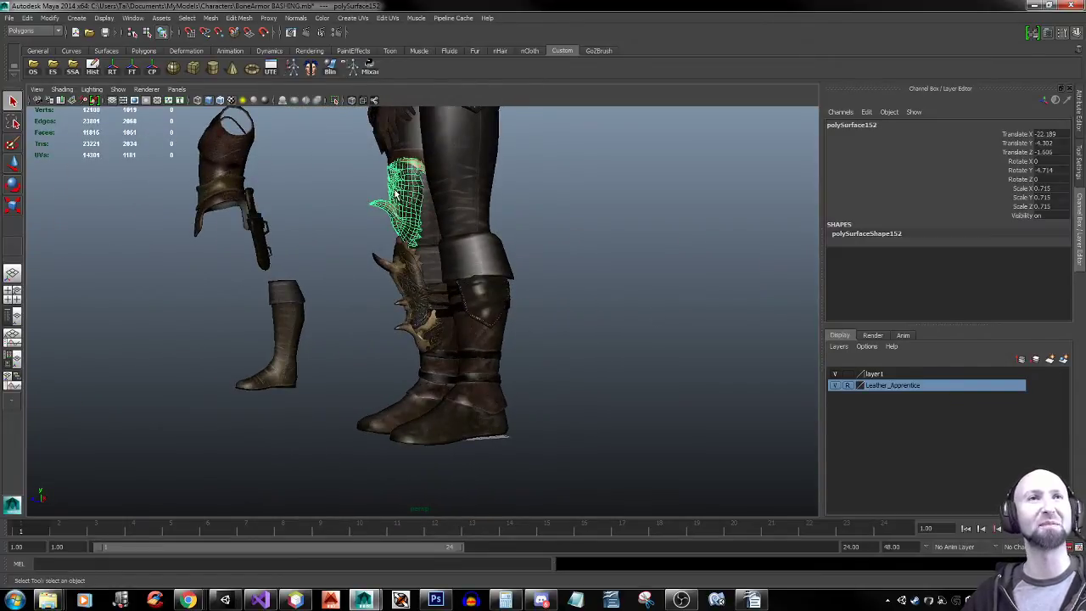
alt+drag(400, 203, 291, 238)
key(w)
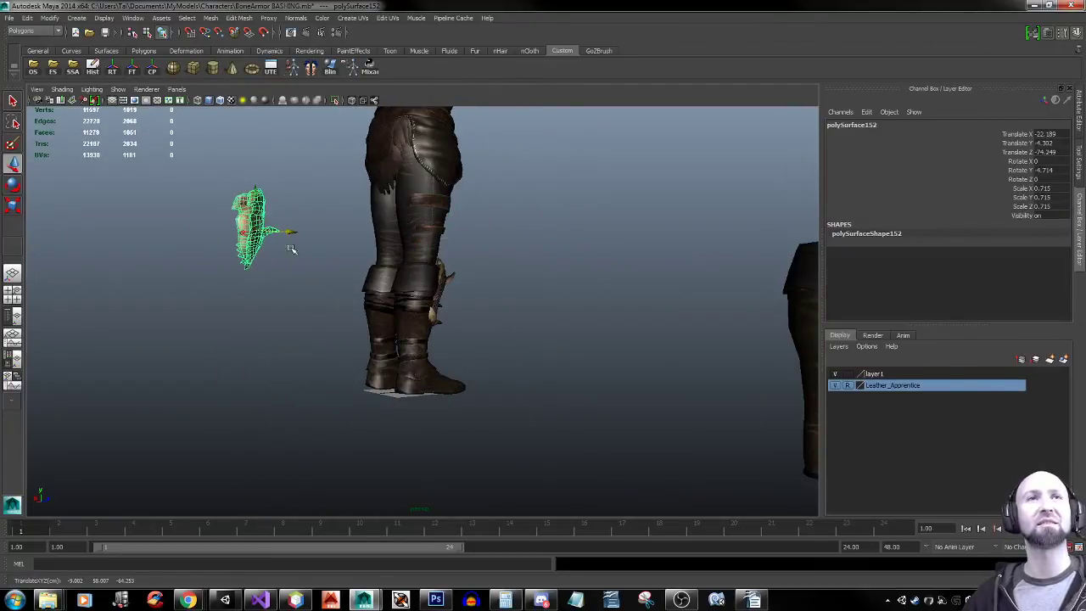
Move the horned knee guard back to Translate Z -5.911 and rotate it to -18.067, 0.725, 179.74
alt+drag(501, 260, 331, 289)
scroll(614, 306, up, 3)
click(393, 262)
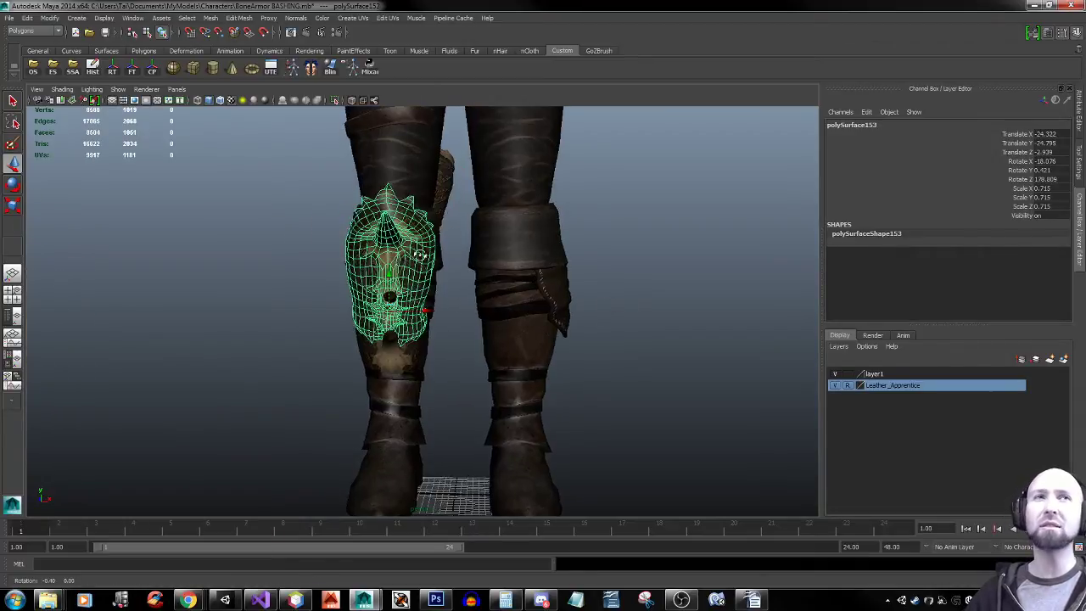
alt+drag(393, 262, 522, 273)
drag(448, 316, 433, 314)
alt+drag(589, 307, 455, 288)
key(e)
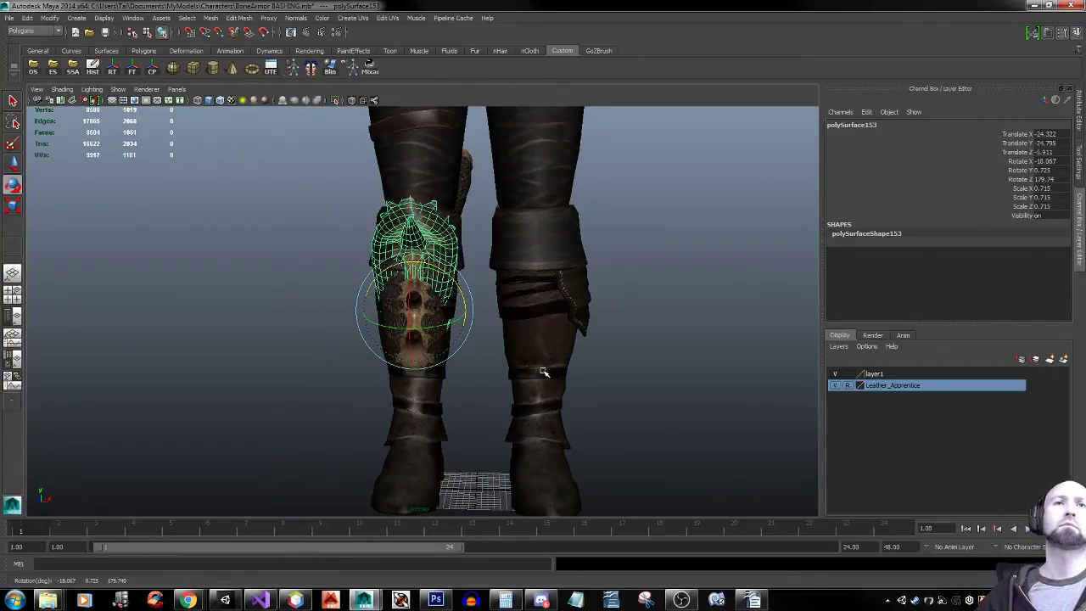
Try moving the shin guard and its horn sideways along X onto the other leg, and undo the move
key(q)
click(412, 298)
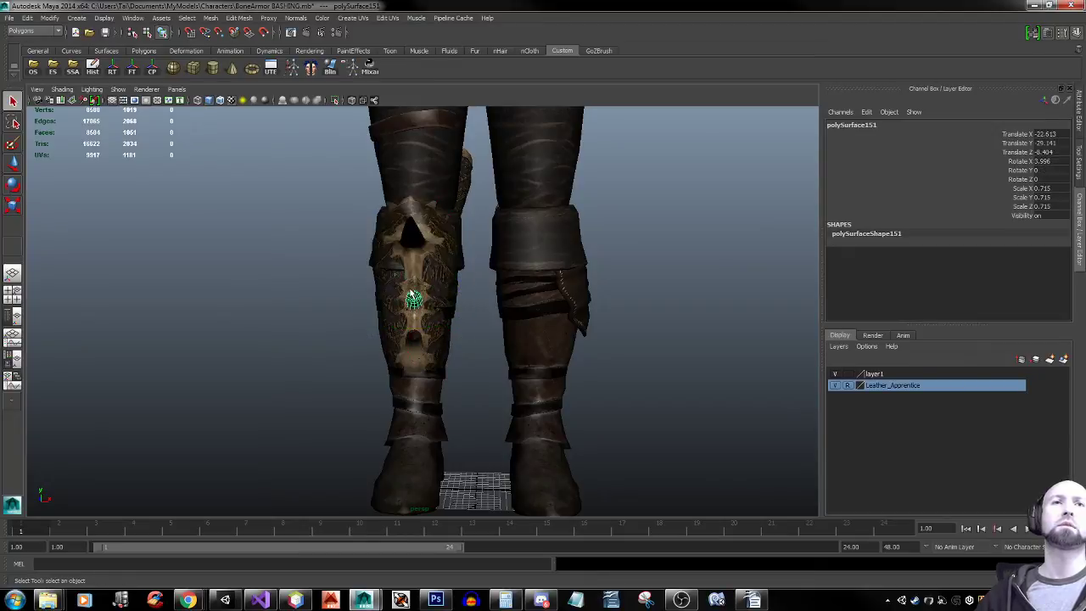
click(415, 338)
key(w)
drag(458, 333, 571, 367)
click(647, 330)
scroll(555, 342, down, 5)
alt+right_drag(620, 371, 450, 356)
alt+drag(453, 358, 492, 337)
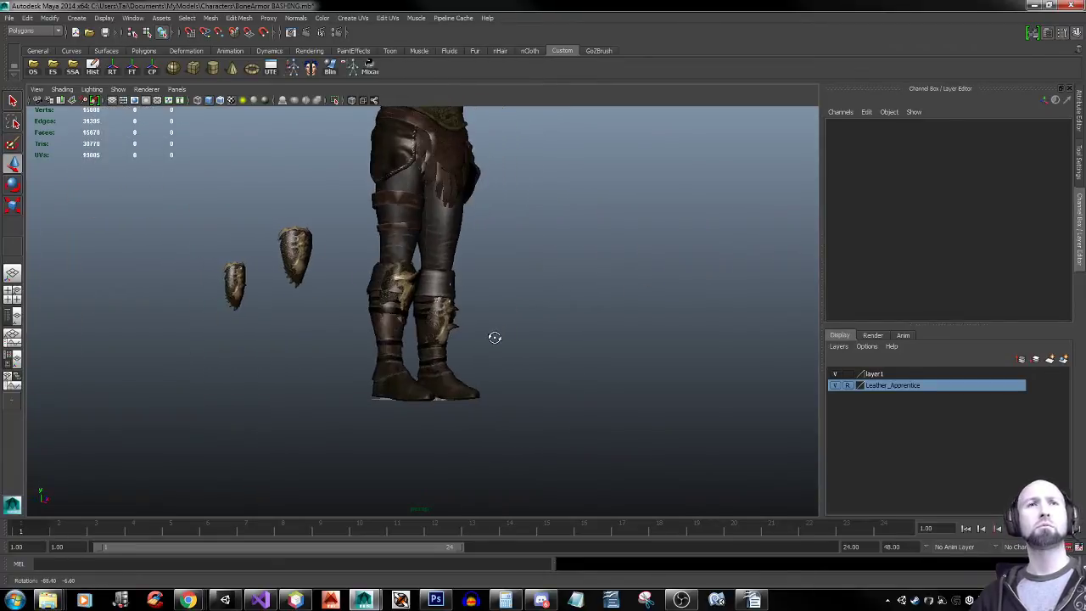
click(492, 337)
key(ctrl+z)
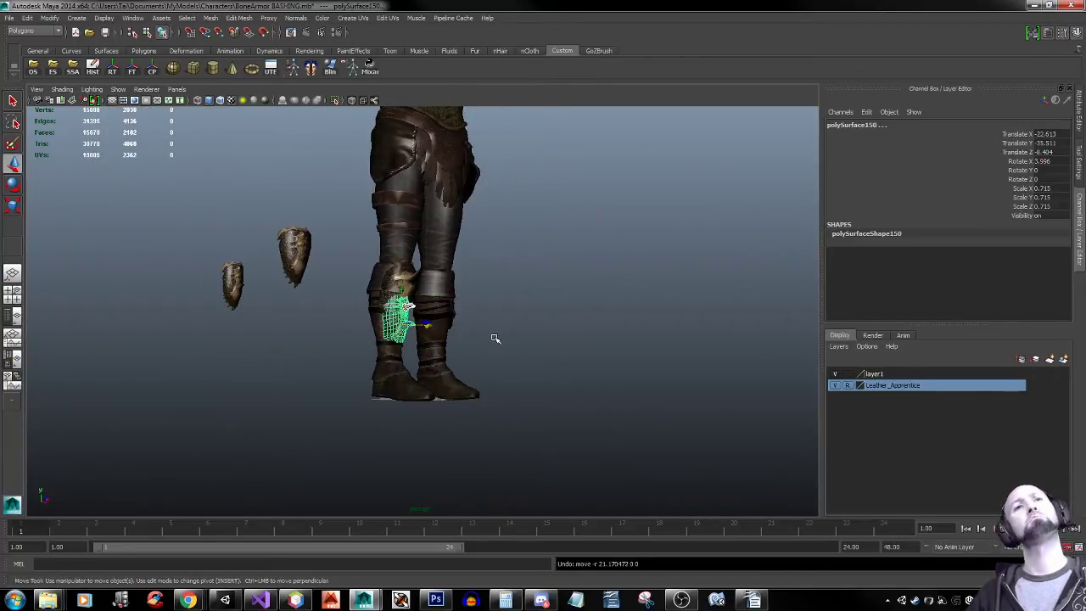
Select the horned knee guard and pick the edge loop around the middle of its horn
alt+right_drag(240, 342, 637, 359)
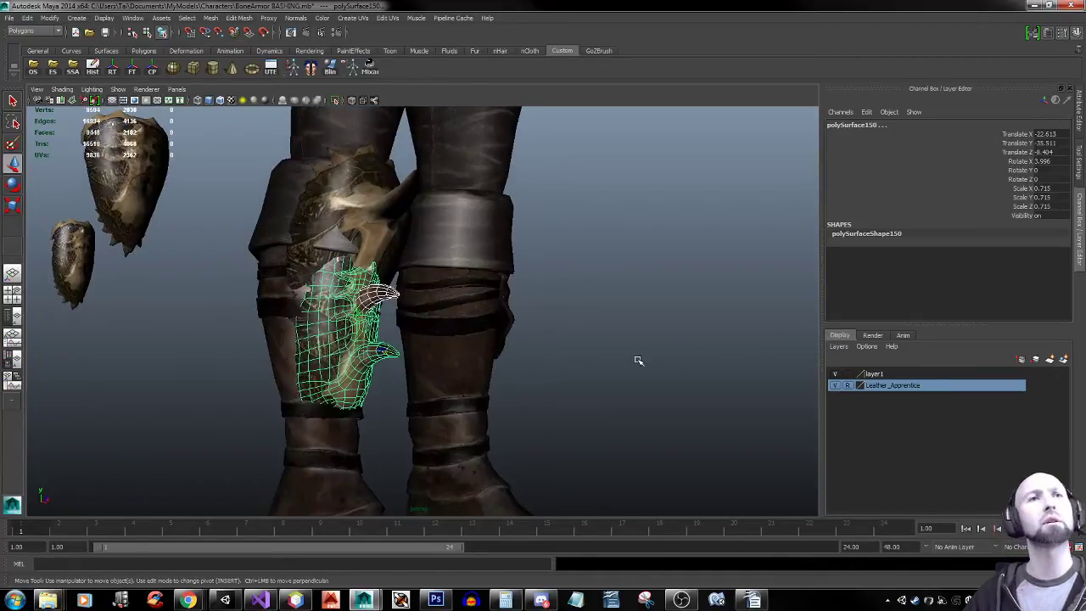
alt+drag(637, 359, 331, 297)
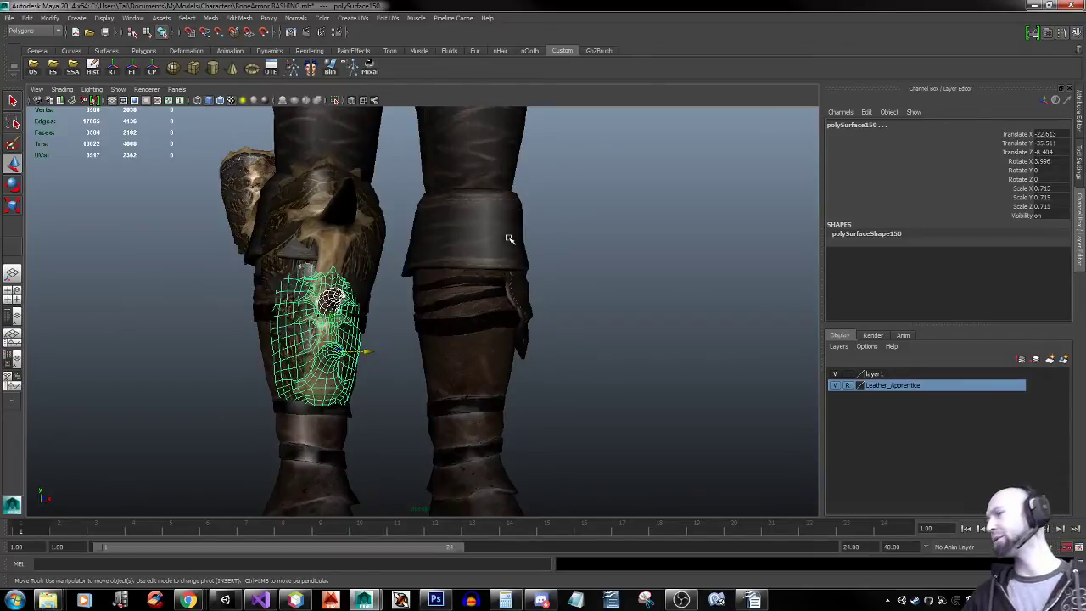
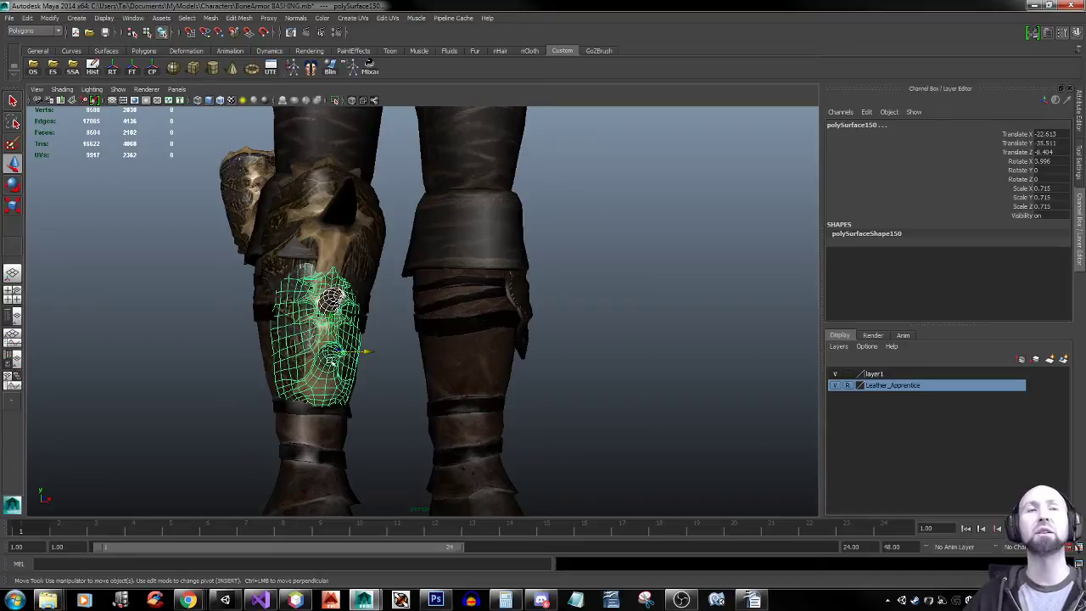
alt+drag(367, 266, 431, 277)
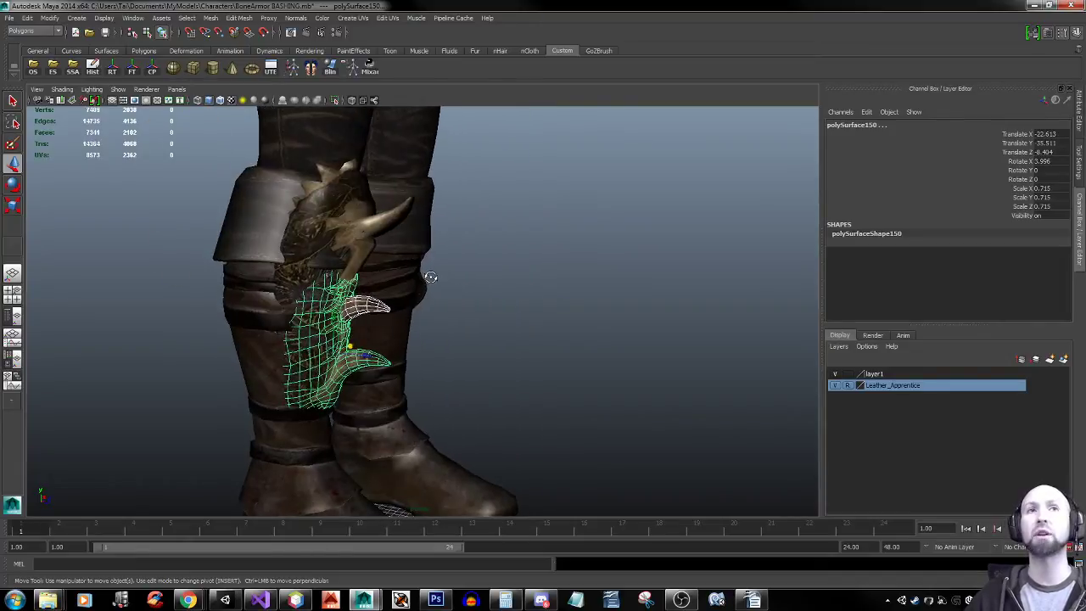
click(372, 229)
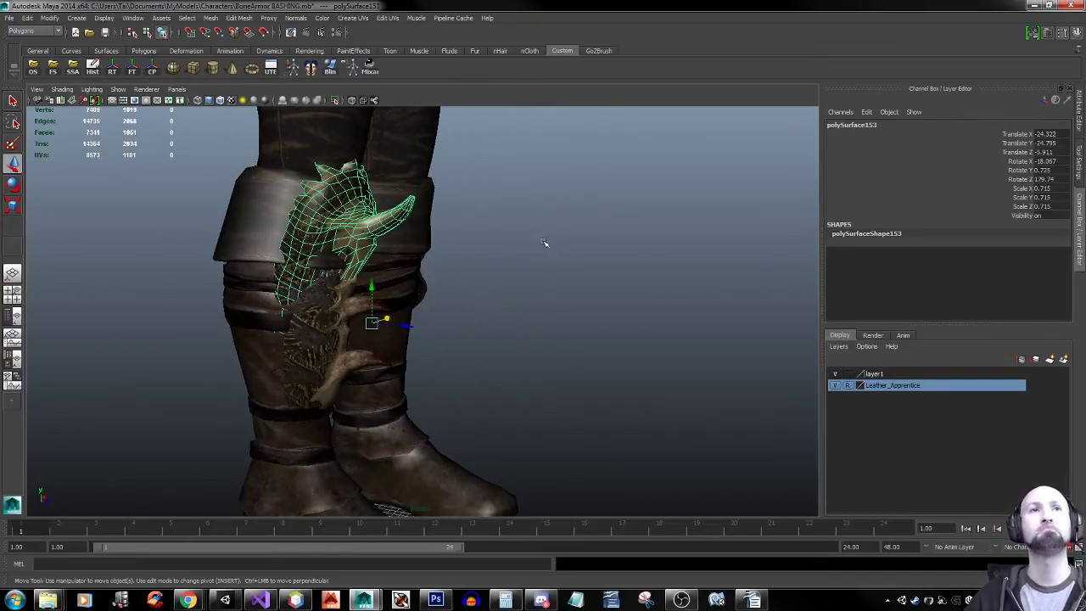
alt+drag(544, 244, 402, 274)
alt+right_drag(314, 288, 417, 300)
alt+middle_drag(313, 218, 338, 293)
alt+drag(346, 234, 490, 203)
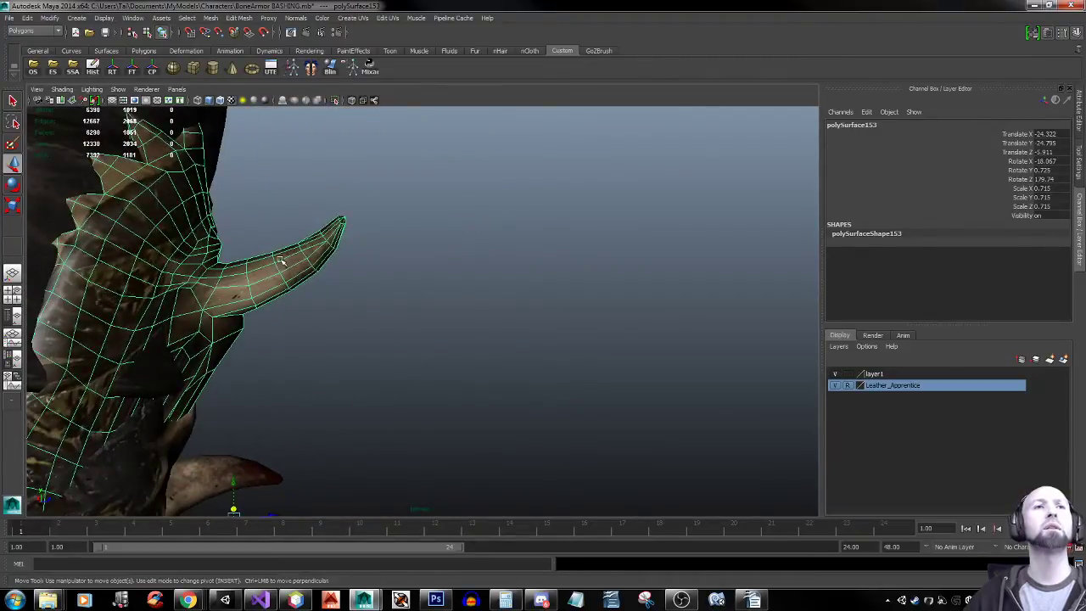
right_drag(280, 260, 275, 232)
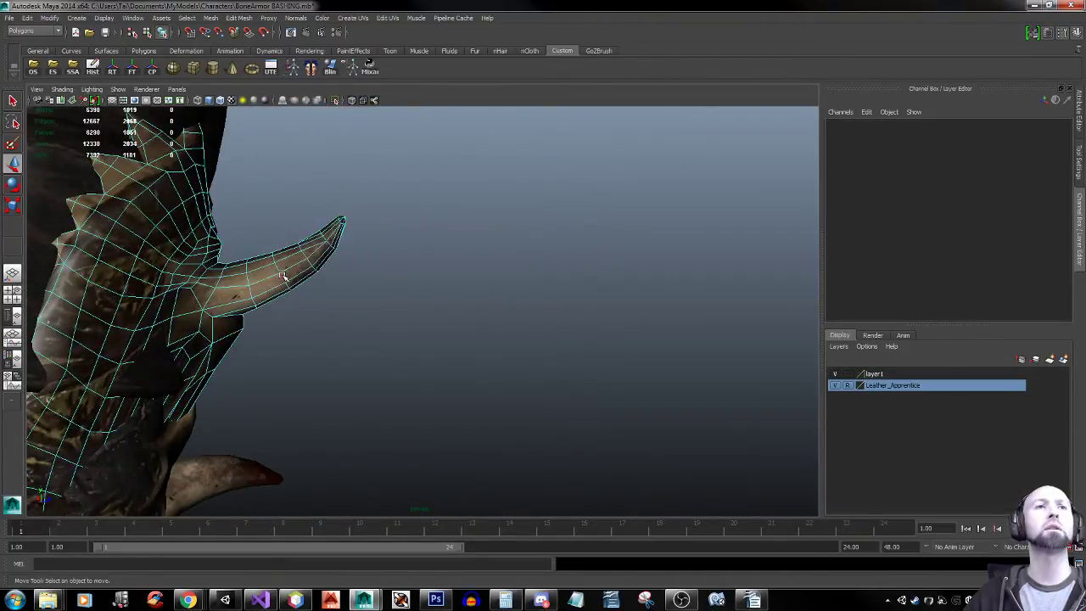
double_click(282, 275)
Turn on soft selection, add the two neighbouring horn edge loops, and set the falloff radius to 2.69
alt+drag(475, 295, 242, 296)
key(b)
alt+drag(399, 282, 303, 291)
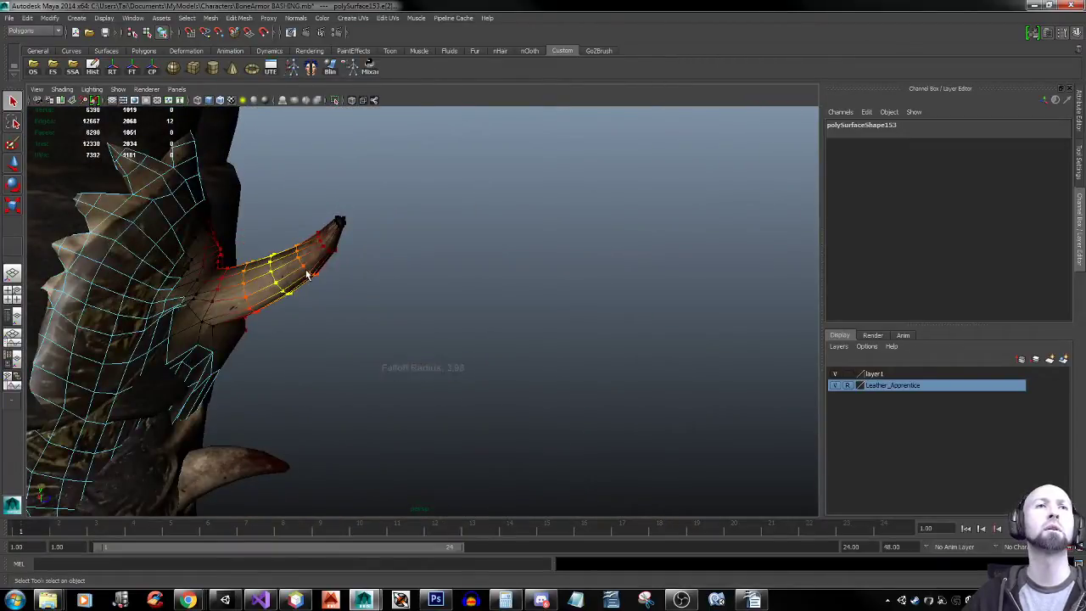
shift+double_click(306, 271)
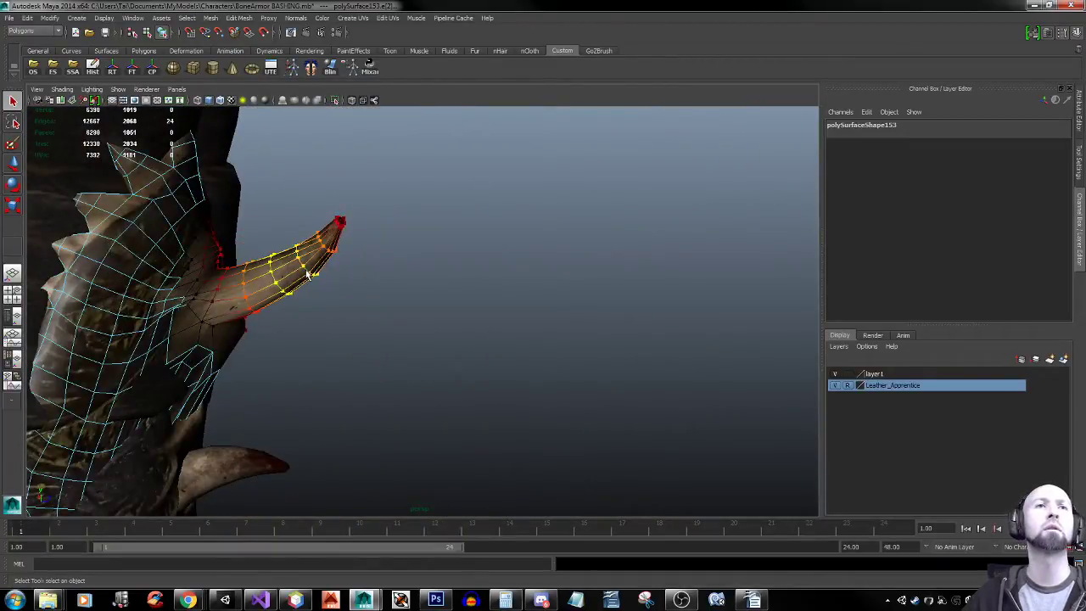
shift+double_click(249, 308)
alt+drag(283, 310, 263, 318)
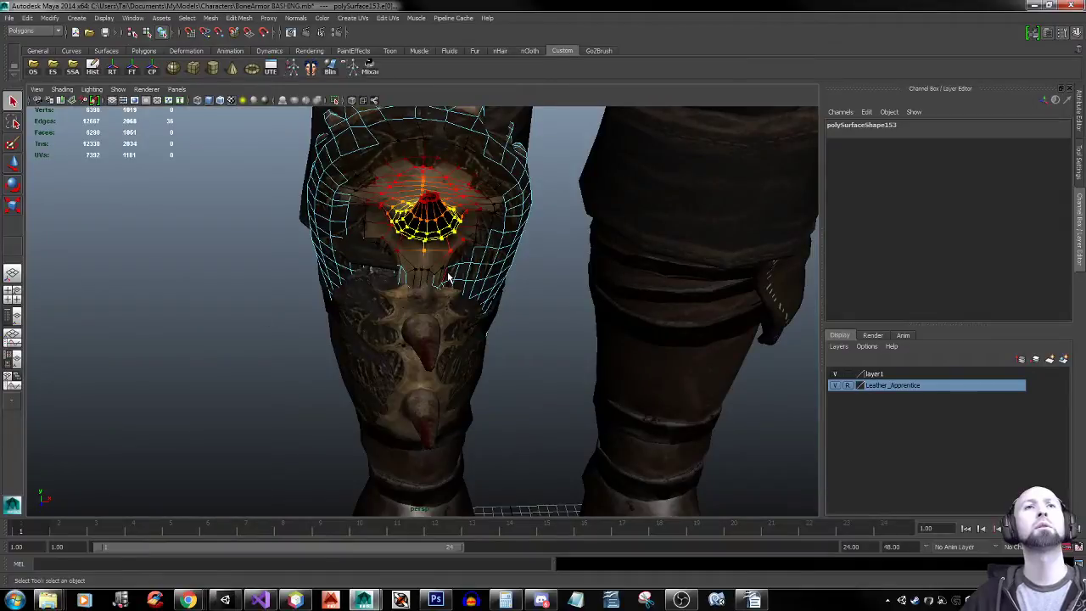
drag(448, 279, 427, 276)
Scale the knee guard horn's soft-selected edge loops along Y and lower them slightly
key(r)
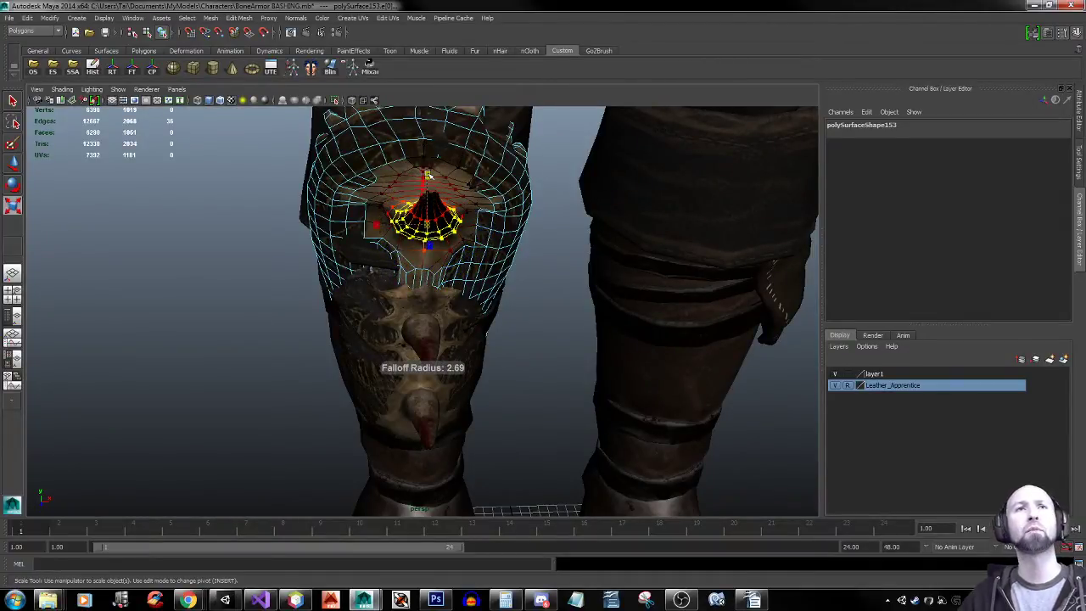
alt+drag(469, 191, 499, 197)
drag(434, 175, 567, 192)
key(e)
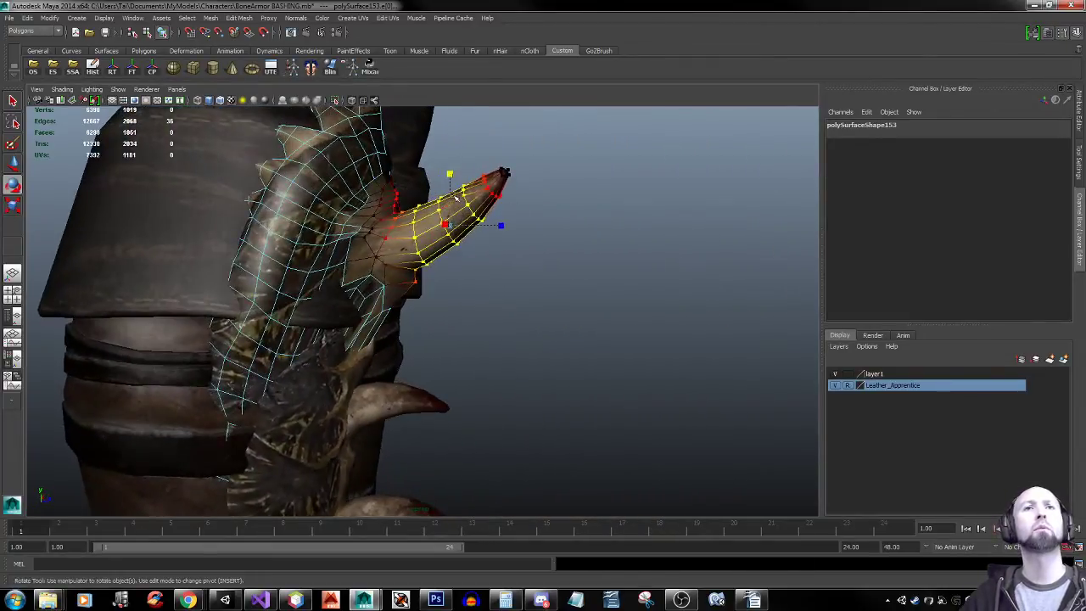
key(w)
drag(450, 186, 451, 190)
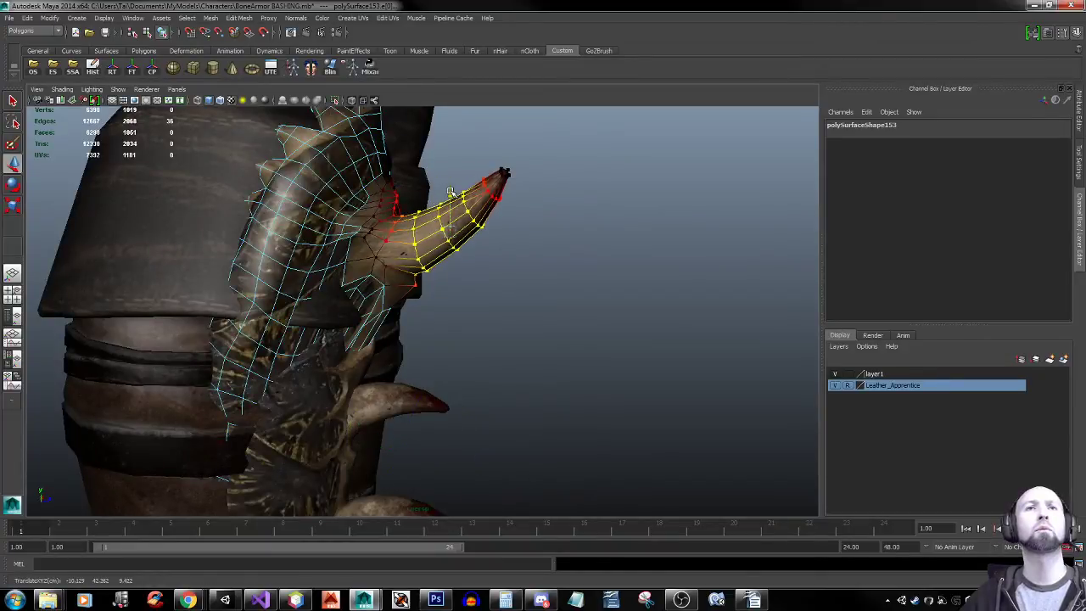
Place the rotation pivot at the middle of the horn and nudge its soft-selected edge loops outward along Z
key(e)
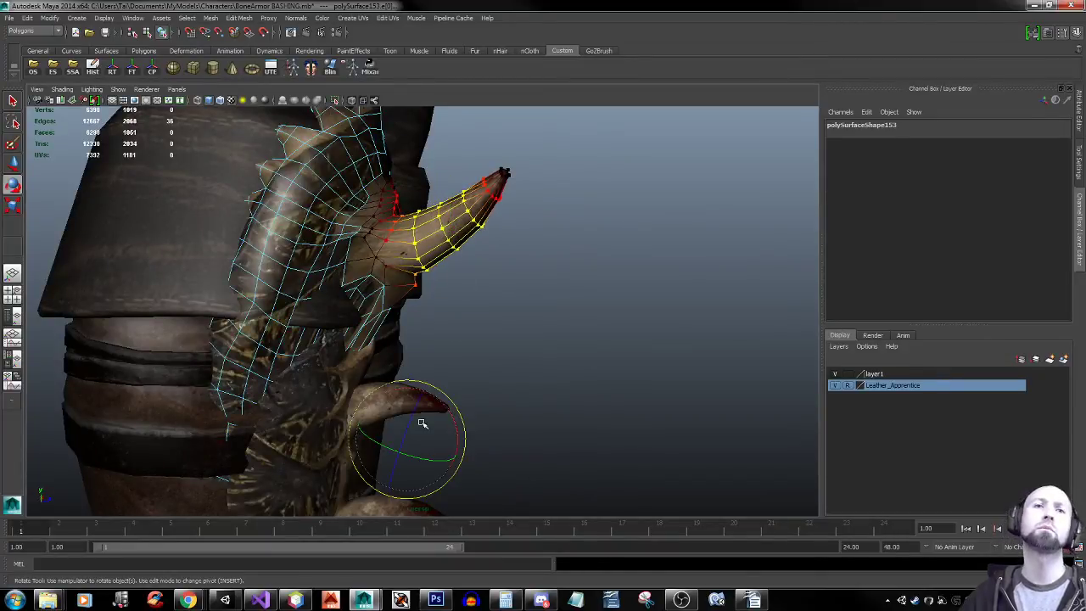
key(Insert)
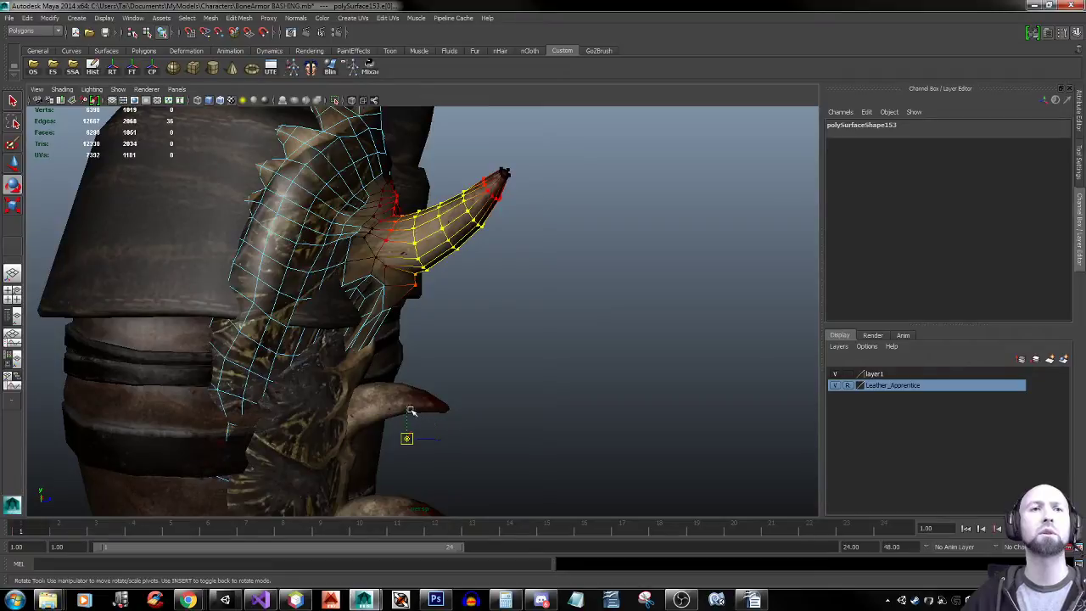
drag(406, 438, 451, 239)
key(Insert)
key(w)
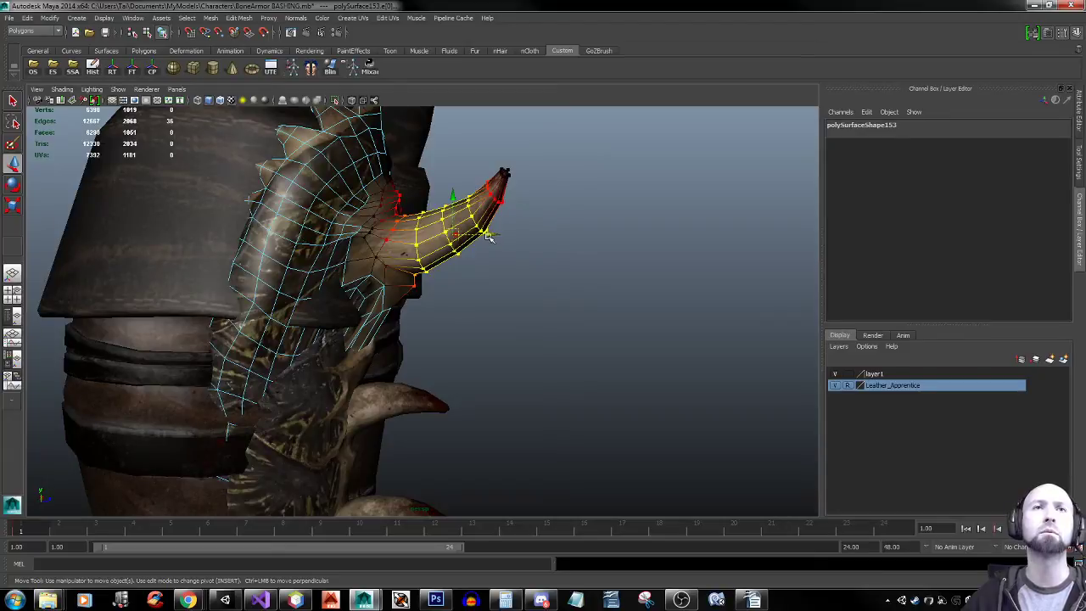
Soft-select the edge loop near the horn's base with falloff radius 3.67, scale it slightly and lower it
double_click(417, 254)
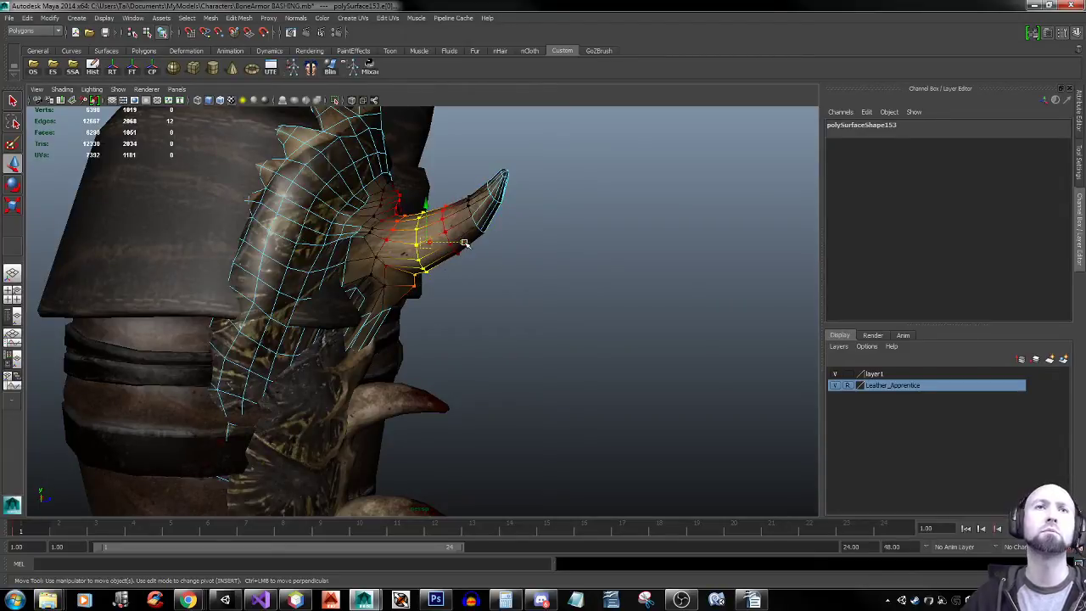
mouse_move(464, 244)
mouse_down()
mouse_move(469, 268)
mouse_move(482, 269)
mouse_move(462, 243)
mouse_up()
key(ctrl+z)
key(b)
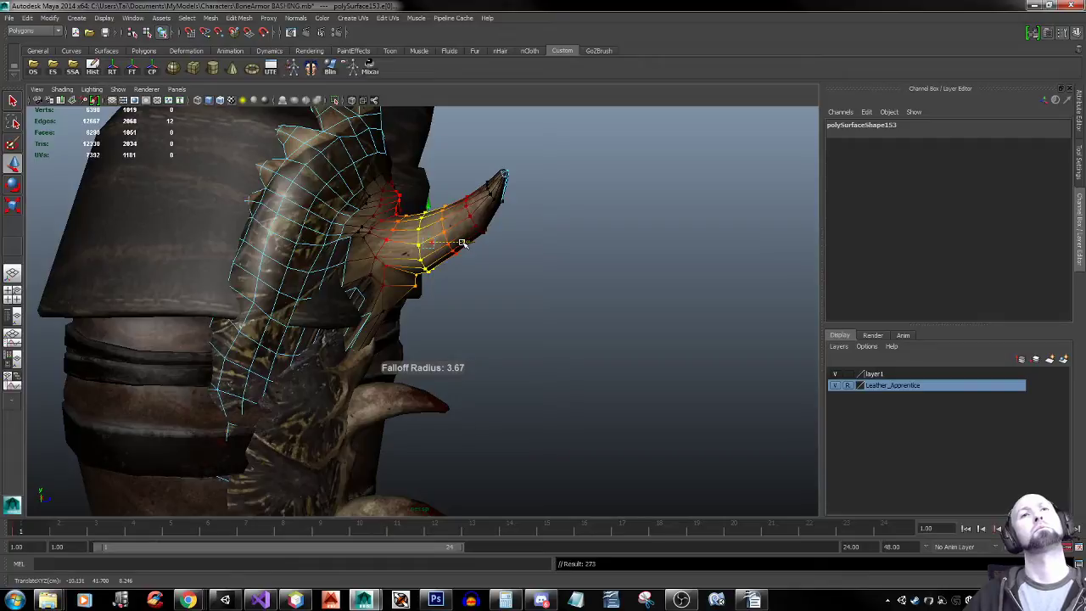
key(r)
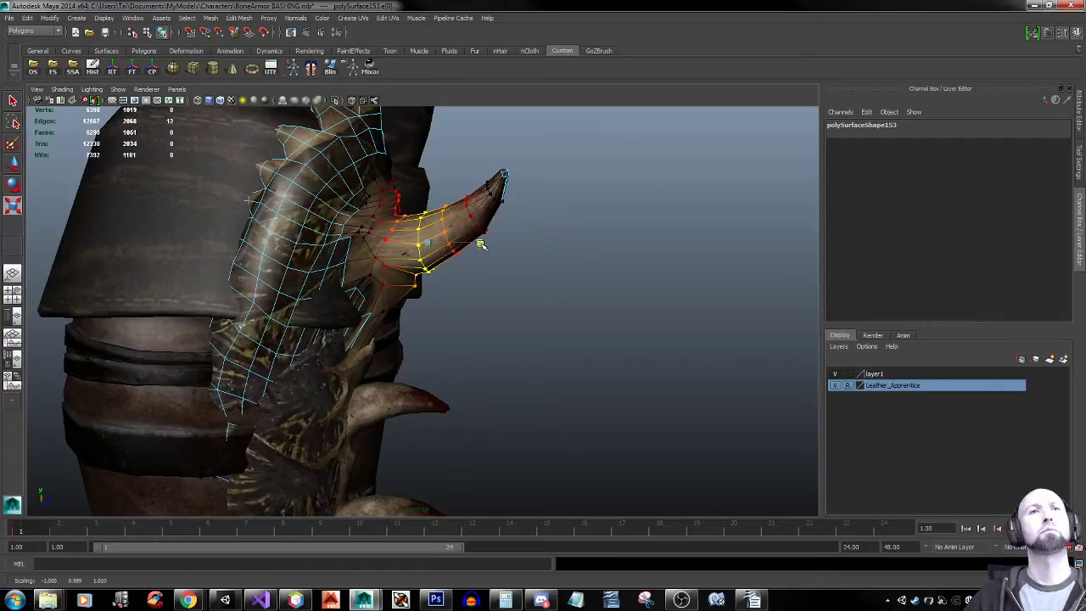
key(w)
drag(432, 208, 430, 210)
Soft-select the single edge beneath the horn's base with a smaller falloff and adjust its position
right_drag(412, 280, 416, 287)
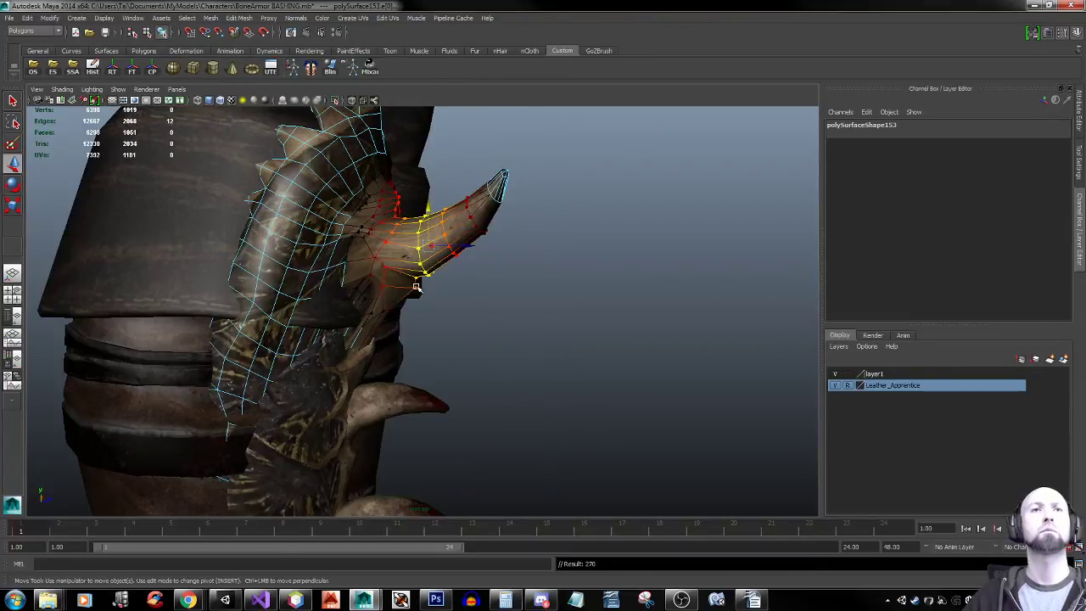
click(416, 285)
key(b)
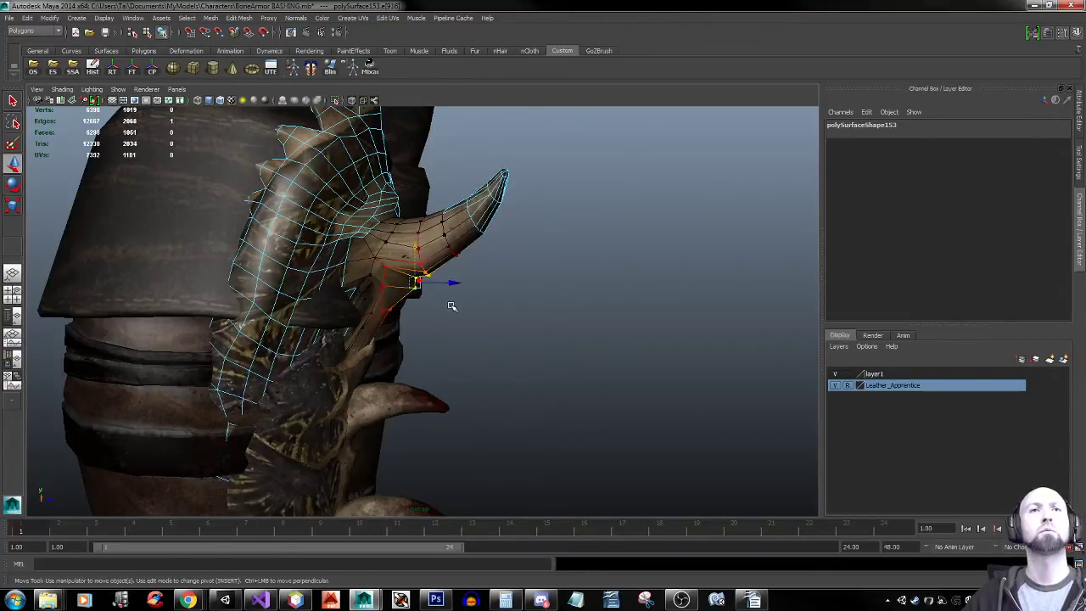
drag(453, 306, 444, 283)
Soft-select faces along the knee guard's outer side edge, using falloff radius 4.8 on the lower part, and shift them inward along X
alt+drag(607, 333, 491, 251)
key(f)
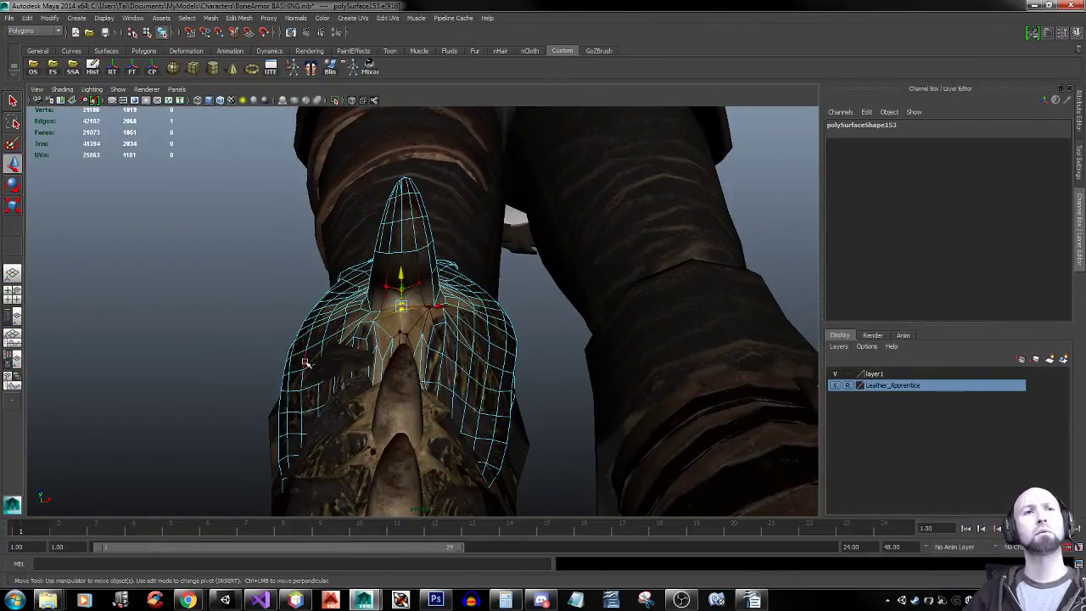
right_drag(307, 363, 300, 360)
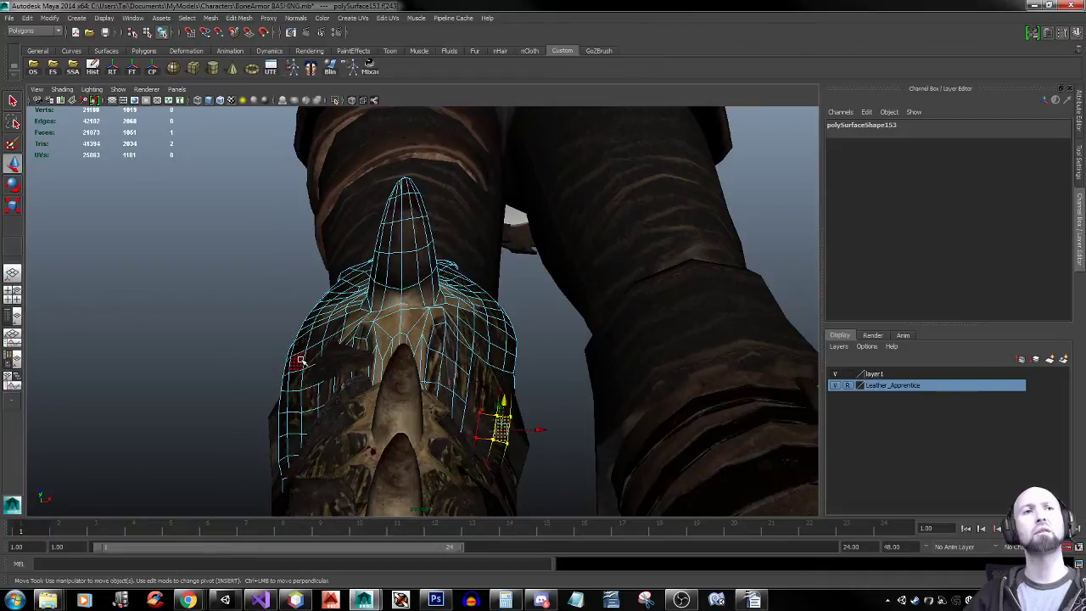
click(299, 362)
key(b)
drag(300, 362, 332, 366)
click(287, 424)
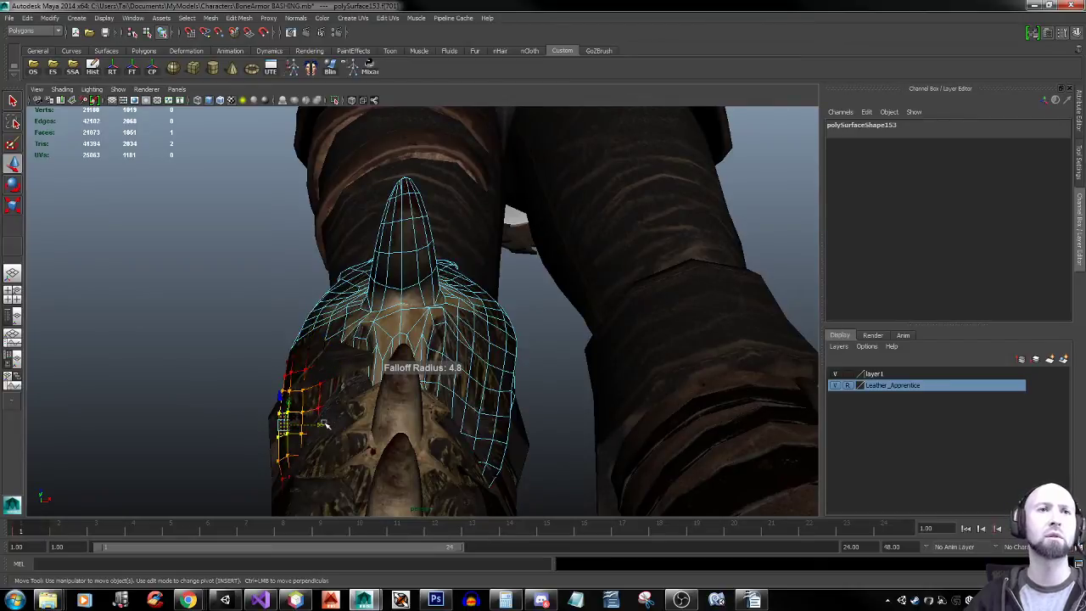
drag(324, 423, 328, 426)
Select the horned forearm guard on the character's left arm
alt+right_drag(329, 426, 127, 344)
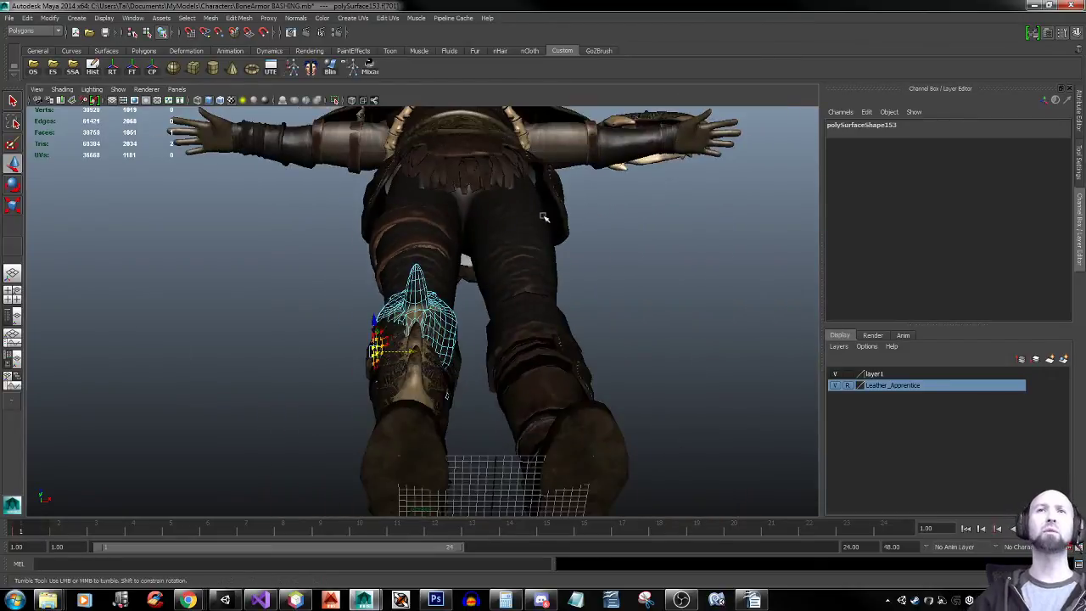
alt+drag(543, 217, 614, 243)
alt+middle_drag(614, 243, 447, 475)
click(599, 241)
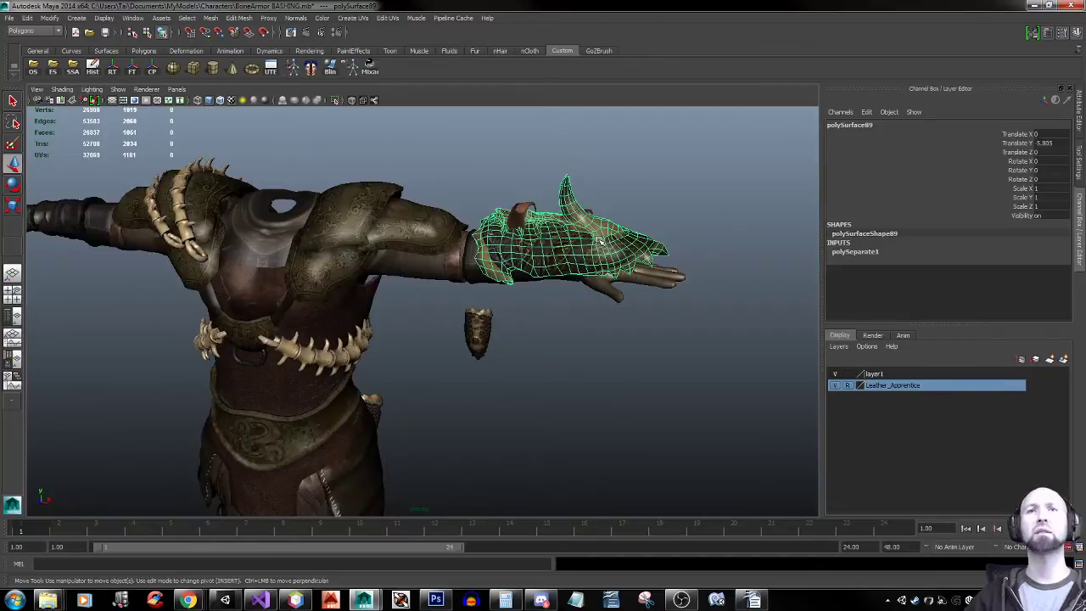
Delete the two leather straps from the horned guard on the left forearm
key(f)
click(624, 261)
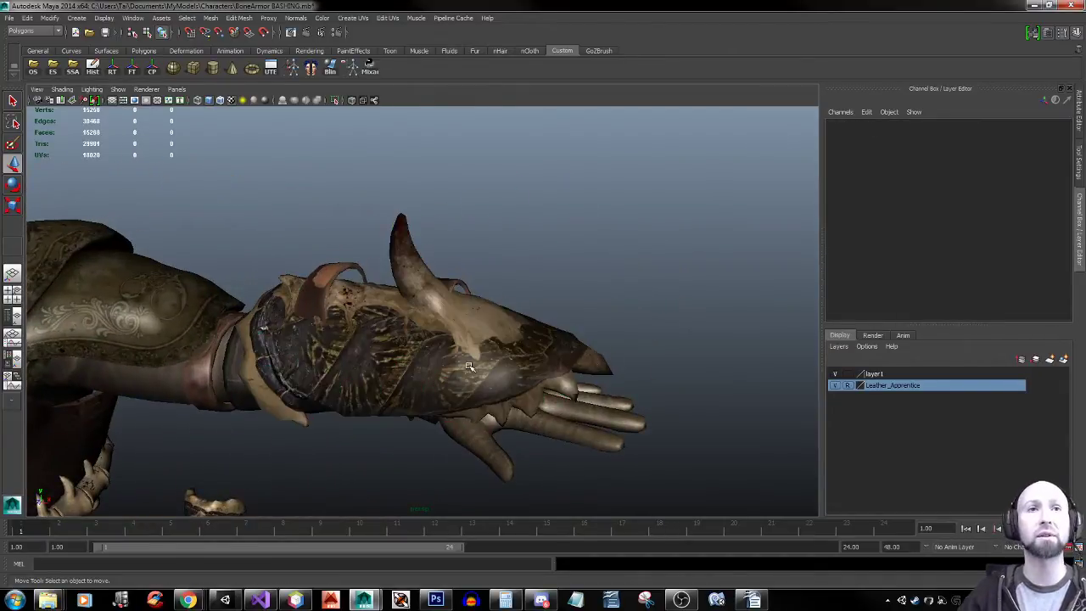
alt+drag(459, 403, 600, 279)
click(323, 276)
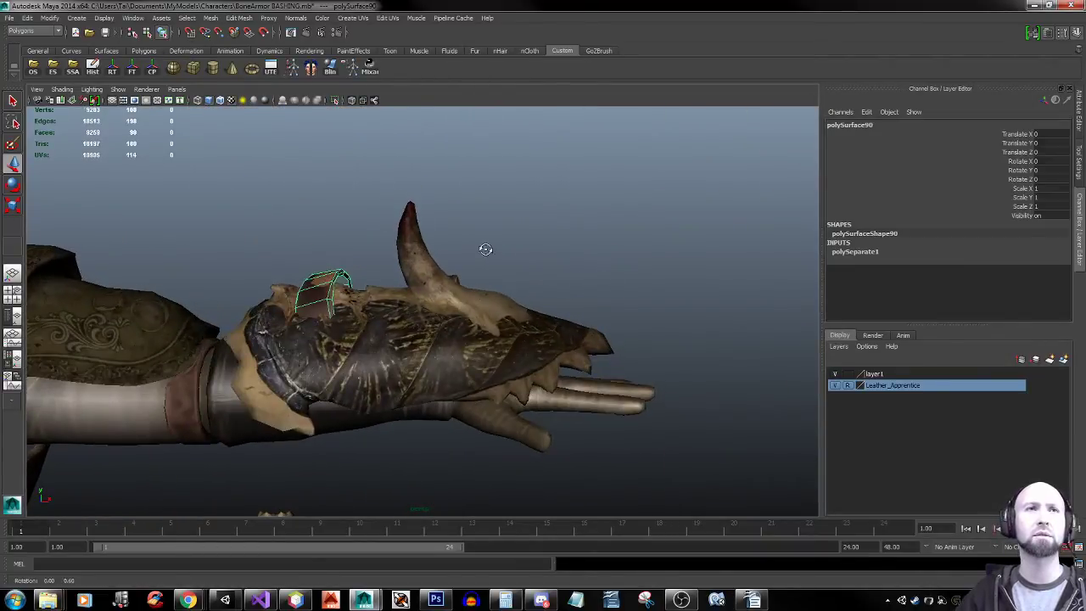
alt+drag(485, 247, 469, 297)
shift+click(448, 291)
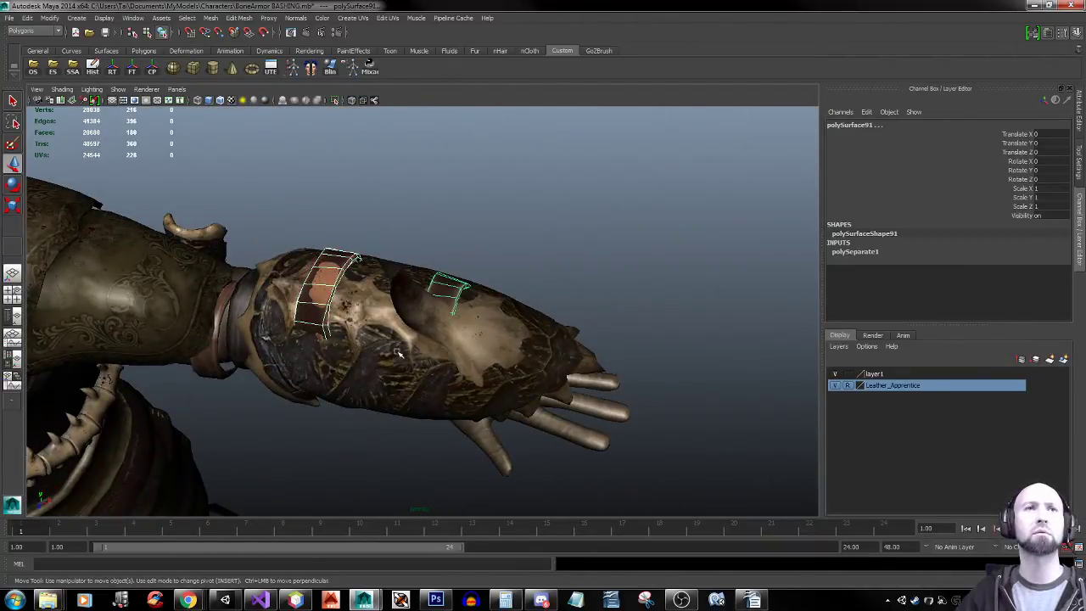
alt+right_drag(399, 353, 361, 174)
middle_drag(386, 170, 788, 335)
alt+drag(611, 340, 645, 308)
click(656, 338)
Switch to the Mixamo page in Chrome, examine the Morak character's armor from a higher side angle, and return to Maya
key(alt+Tab)
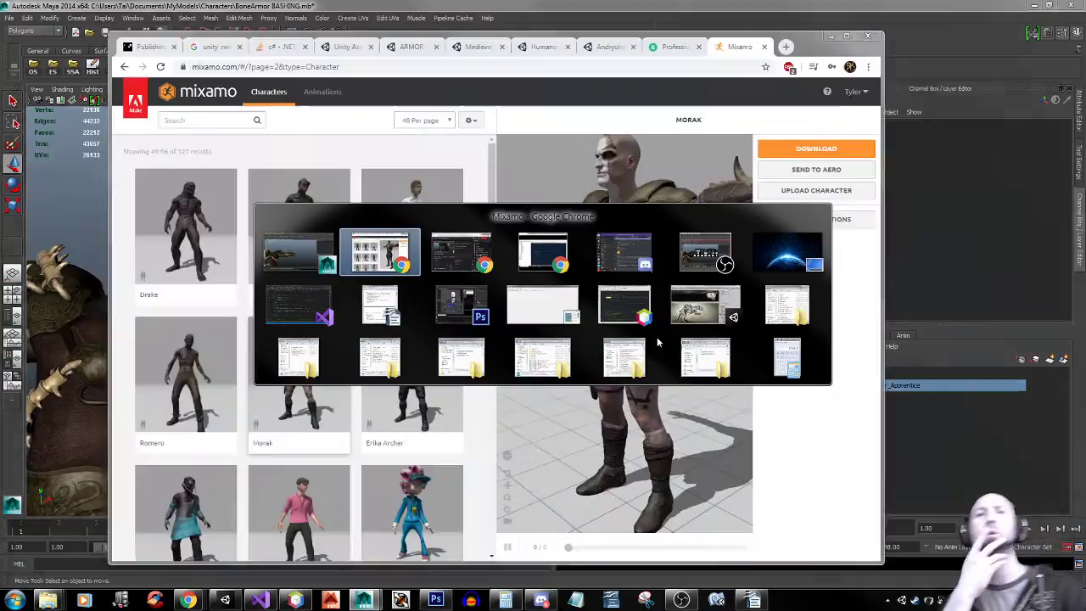
key(alt+Tab)
key(alt+shift+Tab)
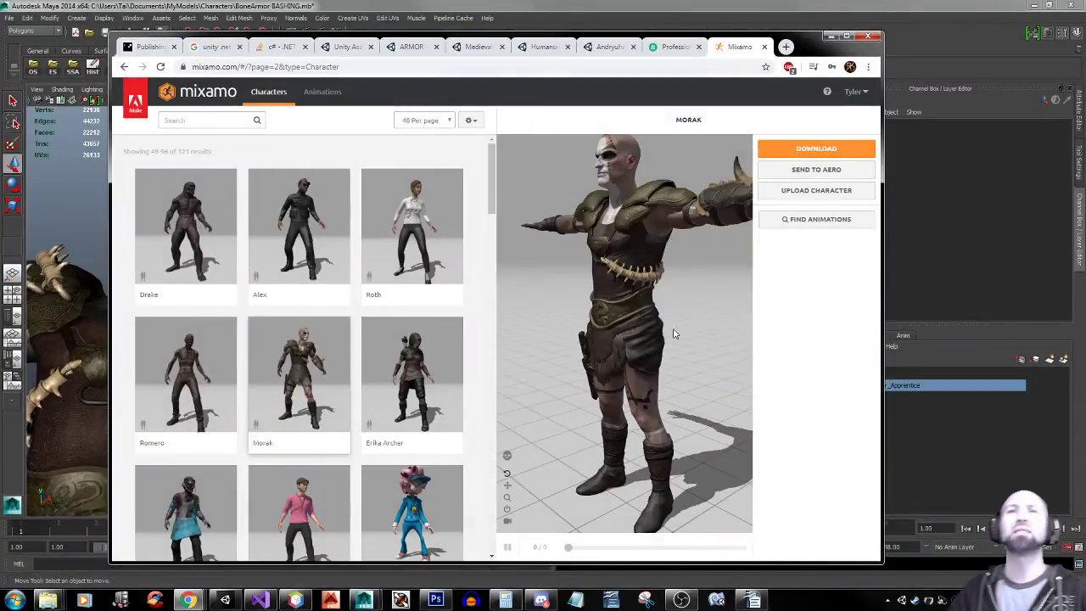
drag(676, 331, 656, 359)
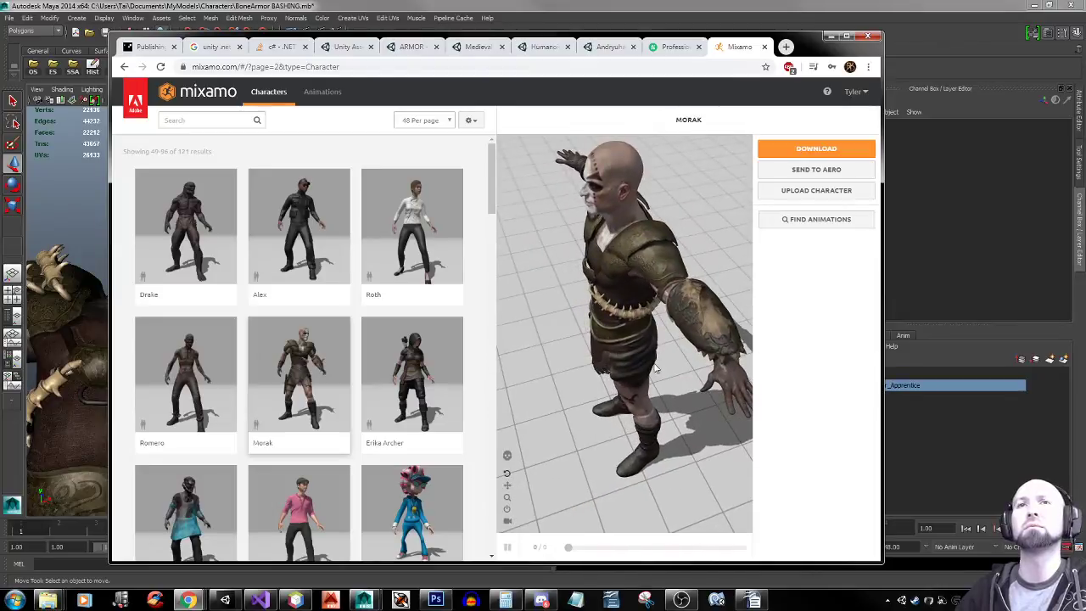
scroll(653, 371, down, 3)
scroll(652, 374, up, 3)
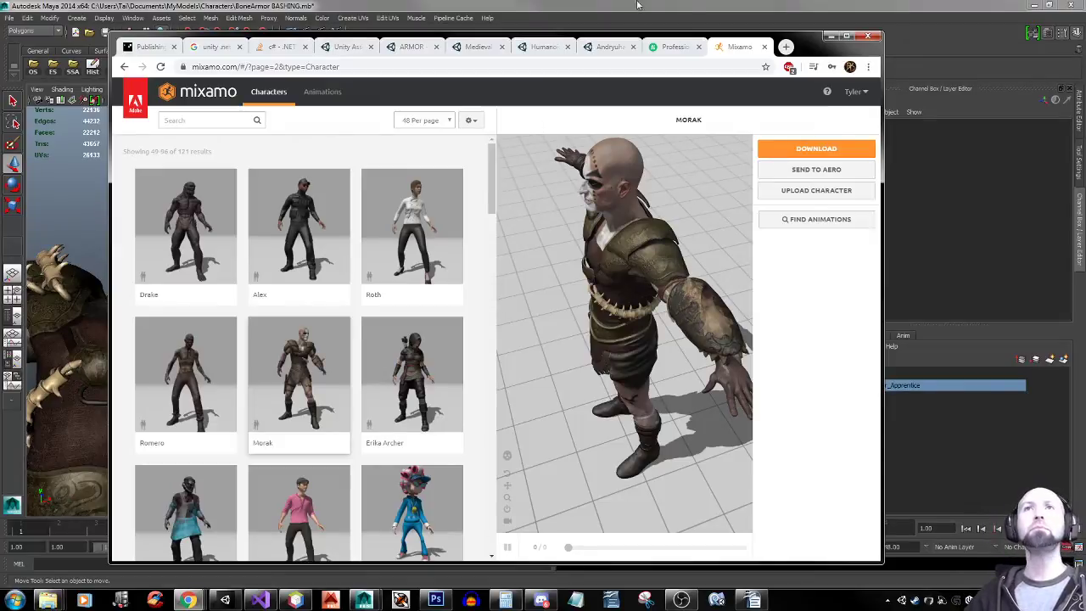
click(701, 7)
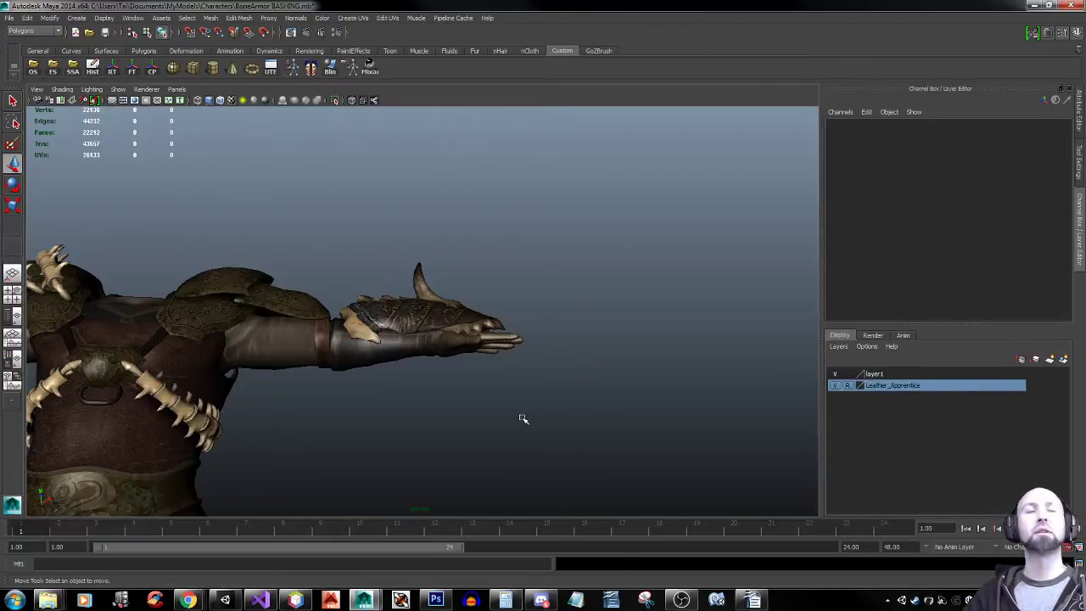
Move the lower horned bone guard on the character's right shin down toward the foot
alt+drag(476, 427, 645, 269)
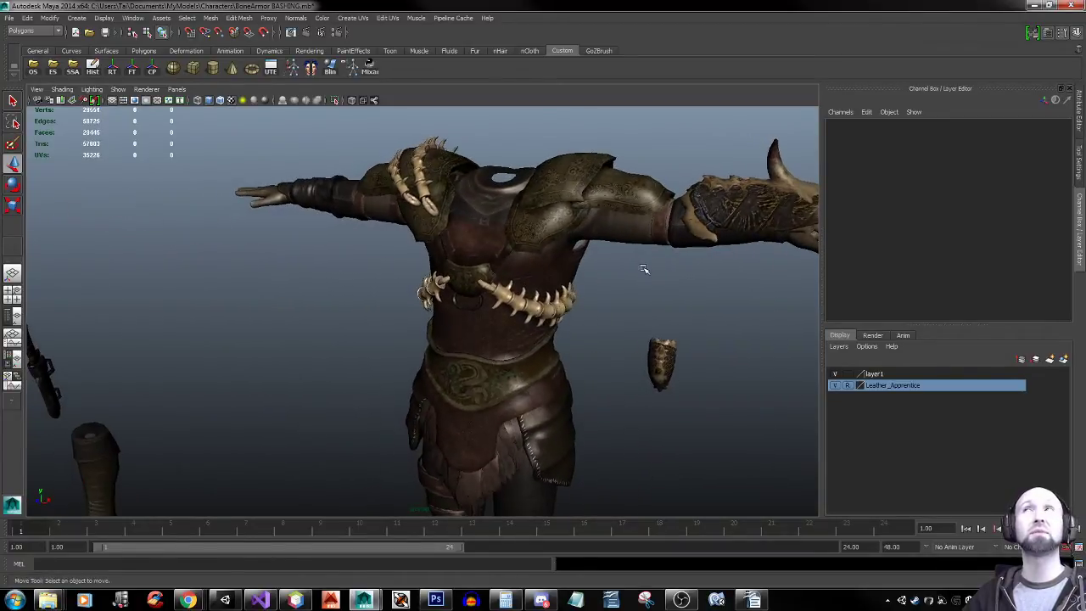
alt+middle_drag(589, 354, 564, 328)
alt+middle_drag(582, 407, 570, 243)
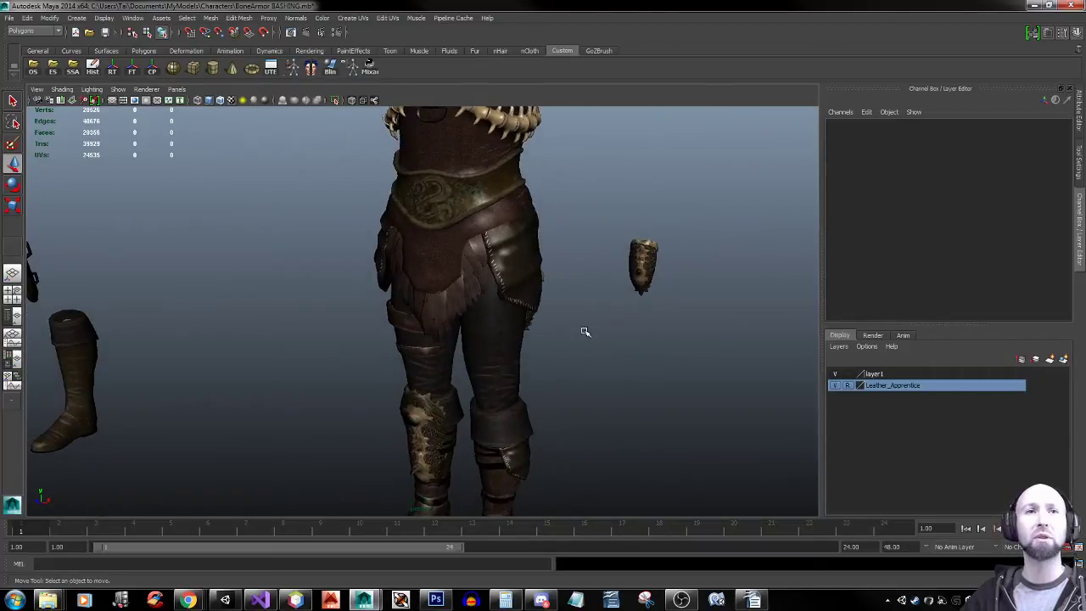
alt+right_drag(611, 333, 454, 335)
alt+drag(454, 336, 589, 320)
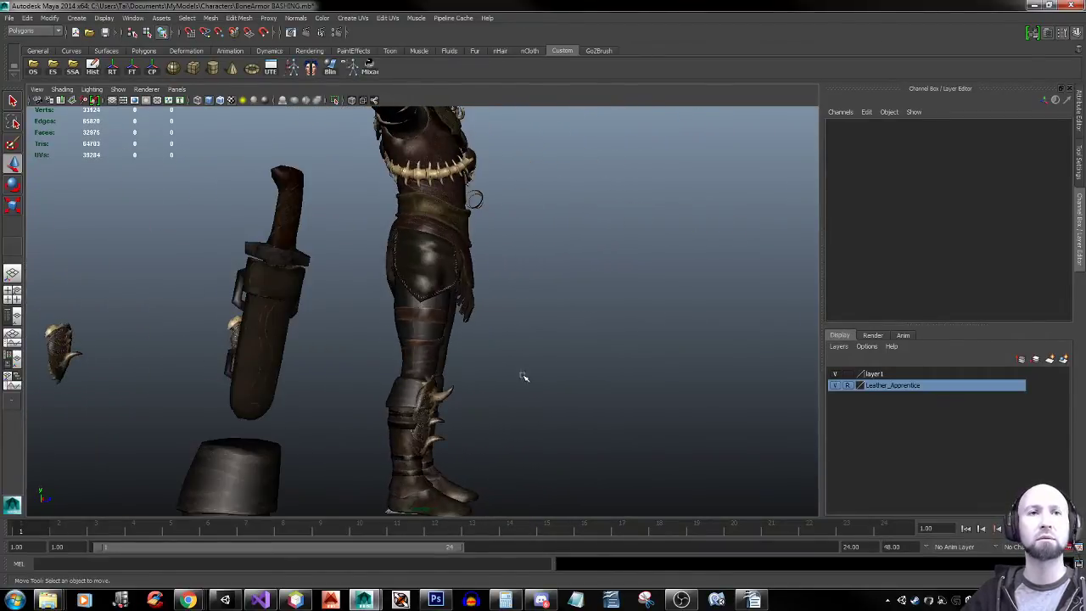
click(432, 442)
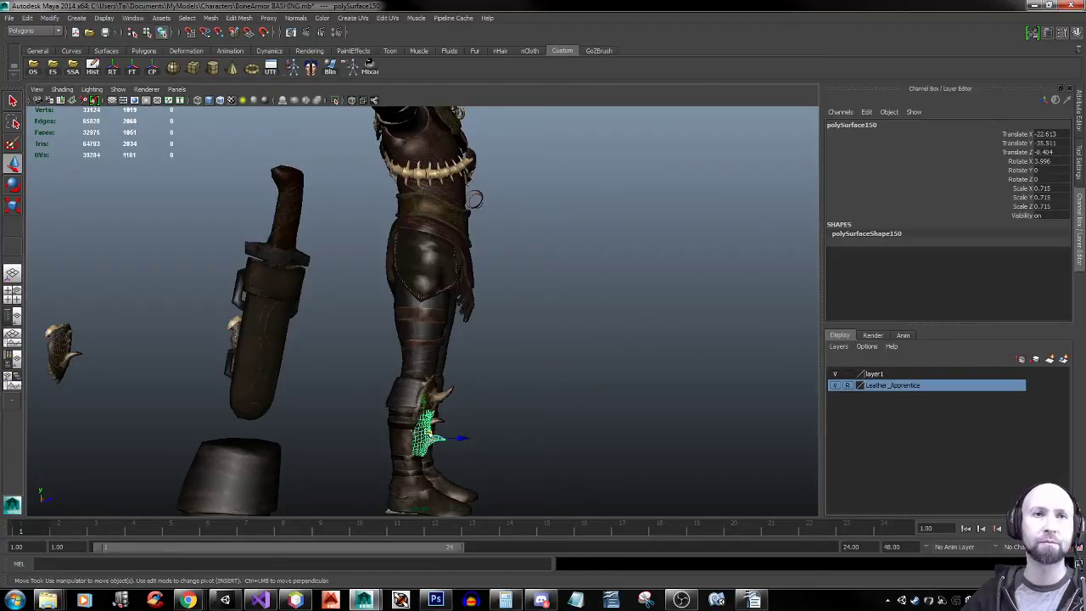
drag(427, 409, 427, 432)
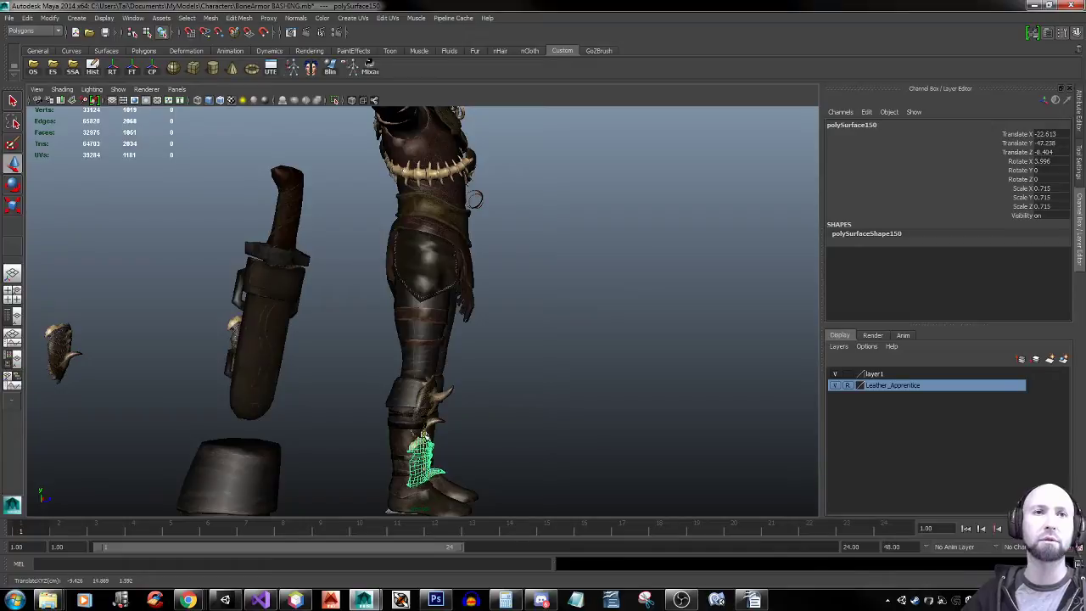
click(583, 355)
Rotate the lowered bone guard to about -73.8 on X and lay it over the top of the right boot
alt+drag(583, 355, 488, 299)
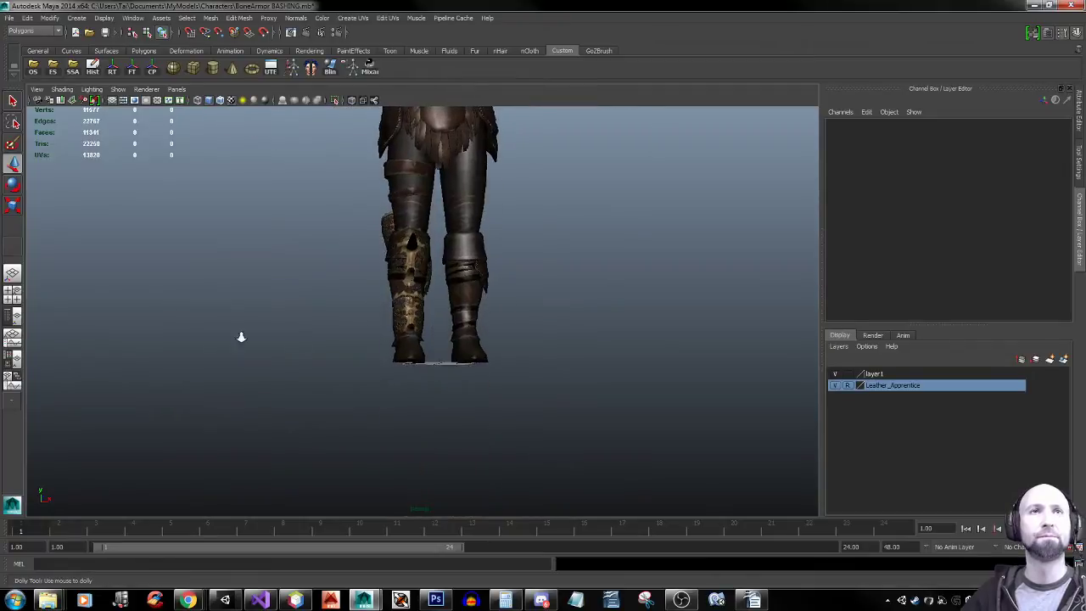
alt+right_drag(241, 337, 617, 343)
click(422, 325)
alt+drag(468, 327, 283, 348)
key(e)
drag(288, 309, 388, 342)
key(w)
click(342, 286)
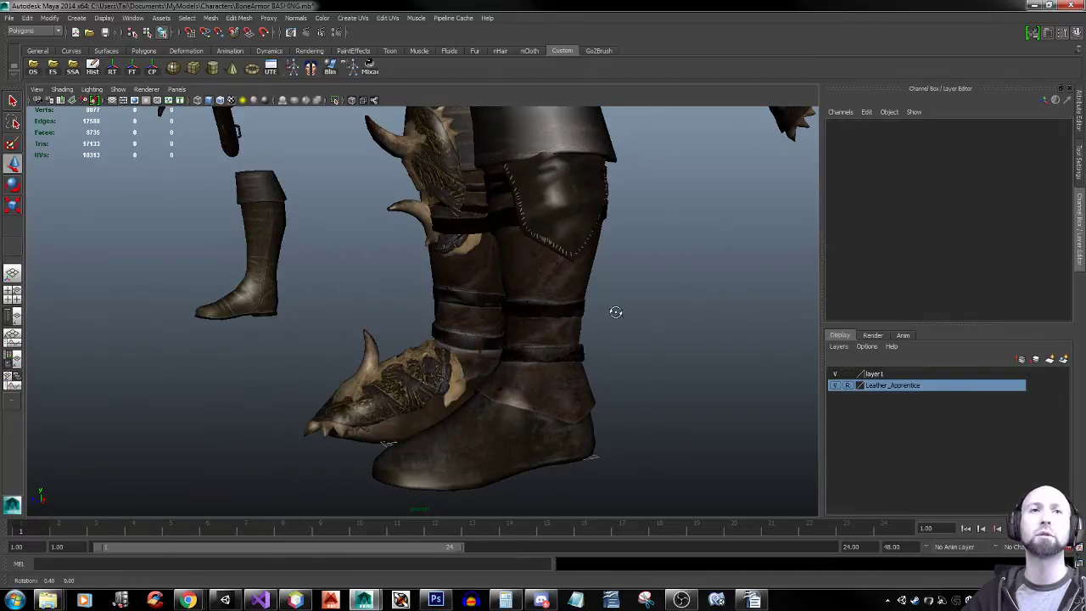
Put the right boot's bone guard into face editing and soft-select a face behind its horn
alt+drag(614, 310, 590, 299)
click(399, 389)
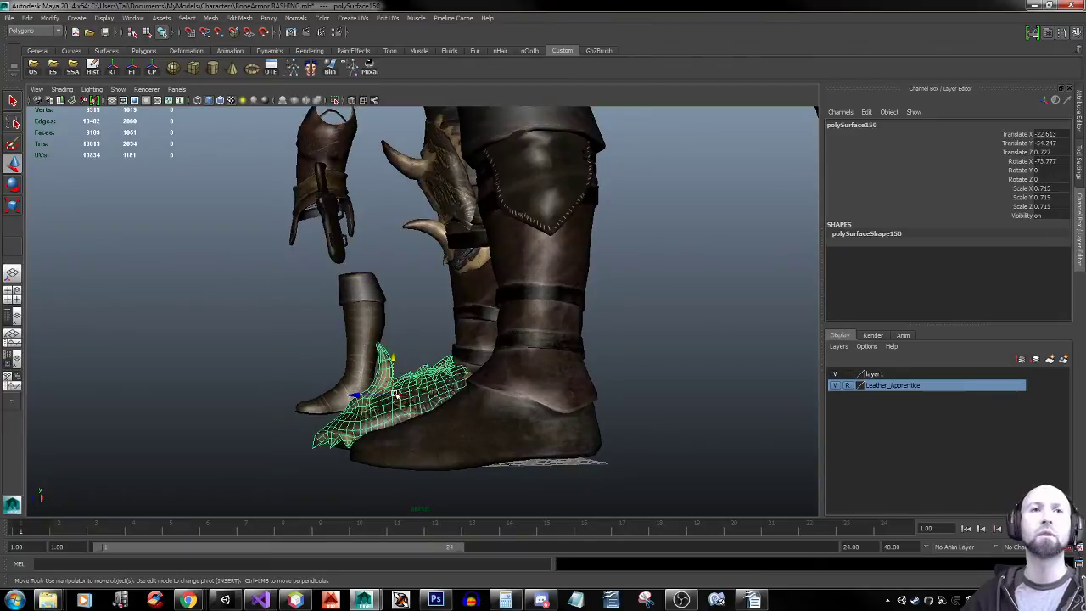
right_click(400, 379)
right_drag(401, 379, 400, 382)
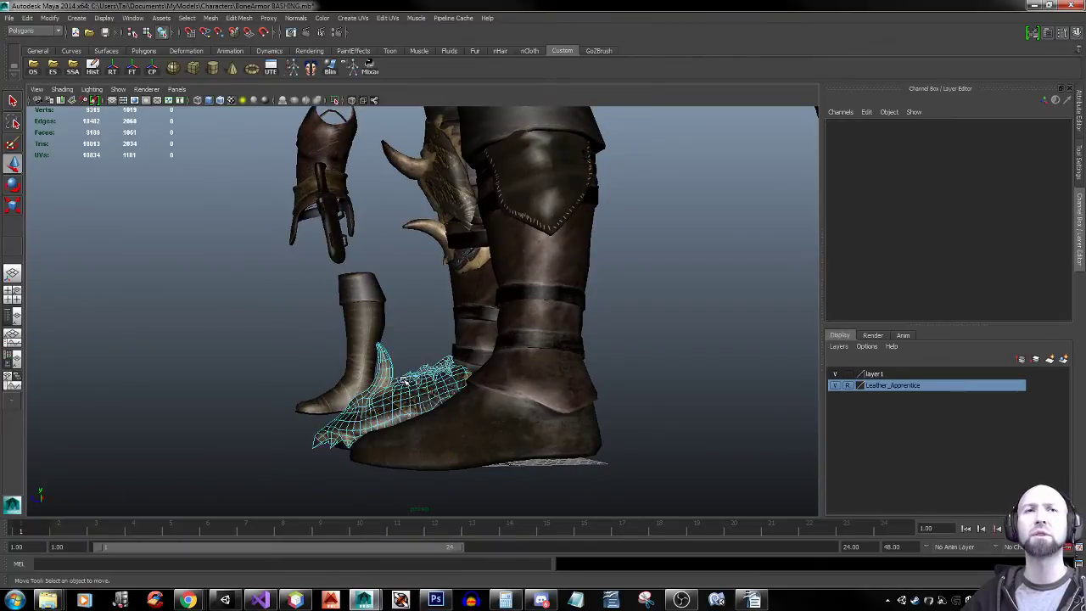
click(406, 382)
alt+drag(387, 397, 504, 434)
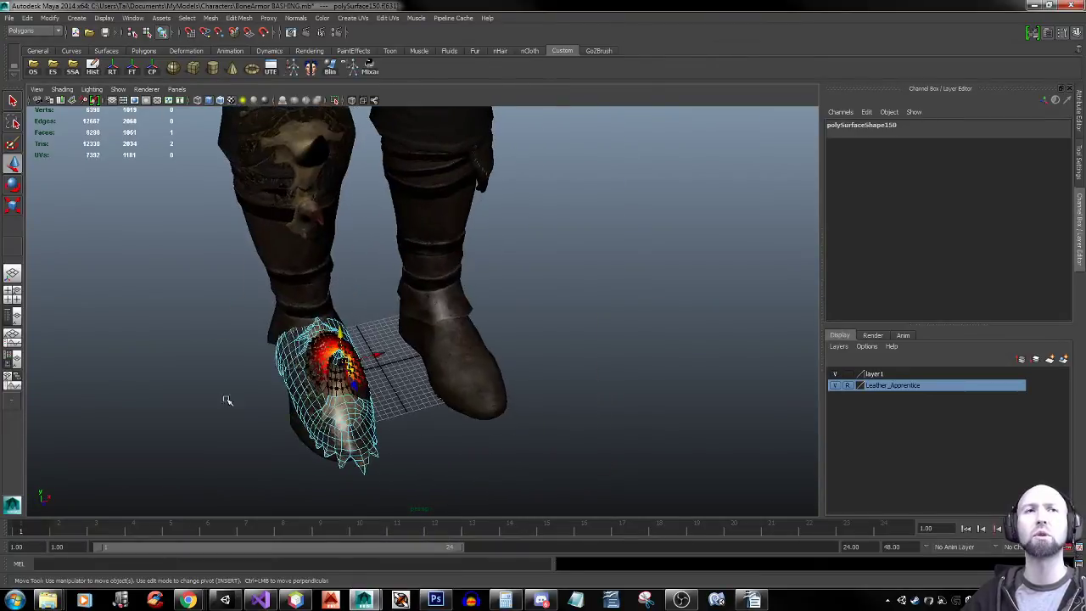
alt+right_drag(228, 399, 590, 396)
alt+drag(285, 401, 432, 360)
alt+middle_drag(432, 360, 495, 177)
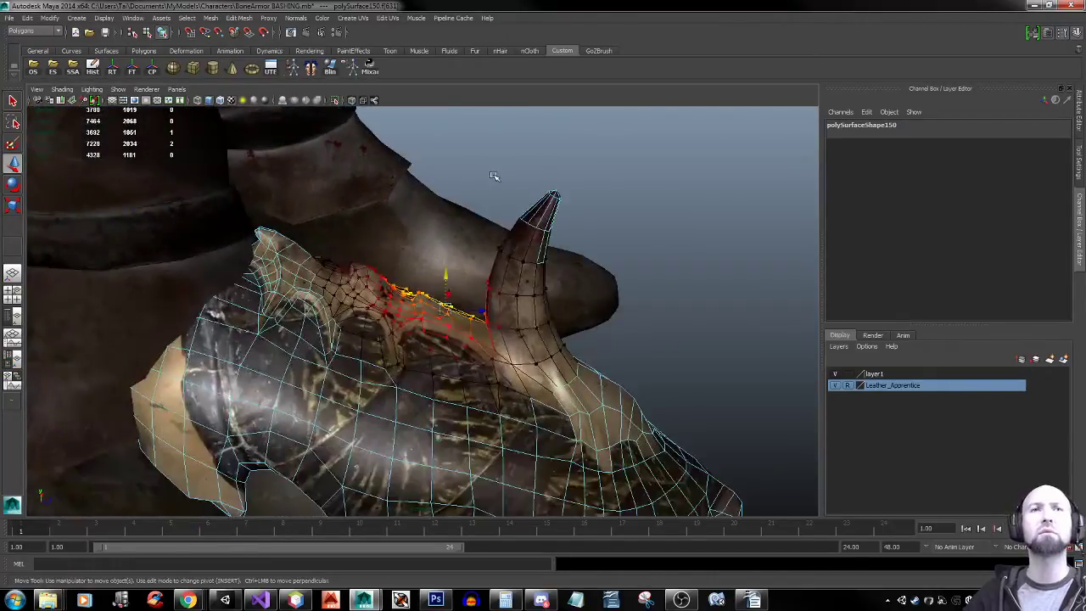
alt+drag(521, 276, 515, 347)
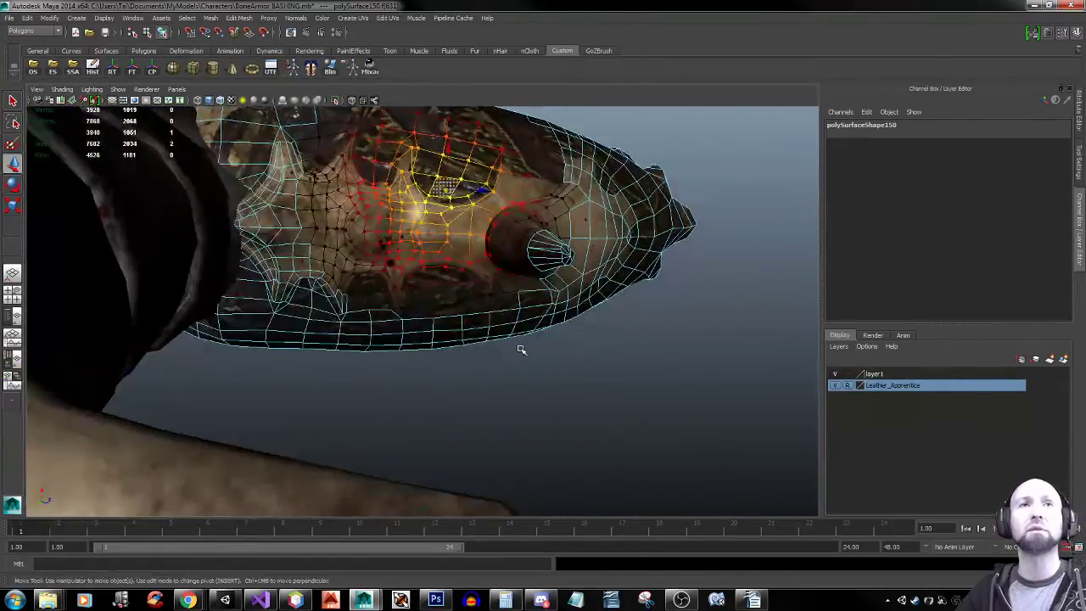
Soft-select the central ridge faces behind the foot guard's horn with a falloff radius of 7.05 and lower them toward the boot
click(439, 224)
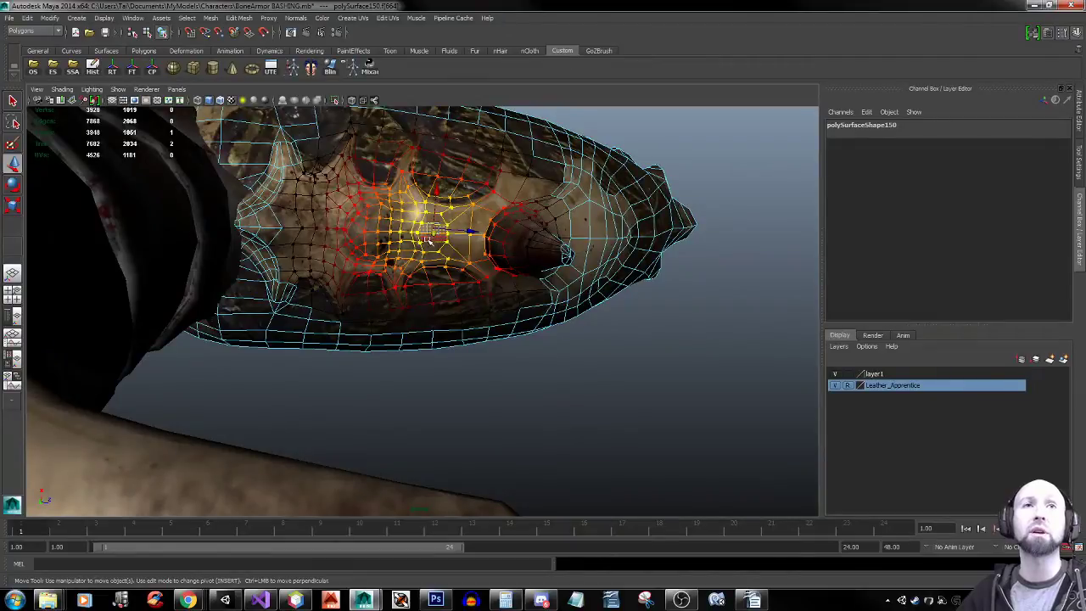
shift+click(422, 239)
shift+click(427, 249)
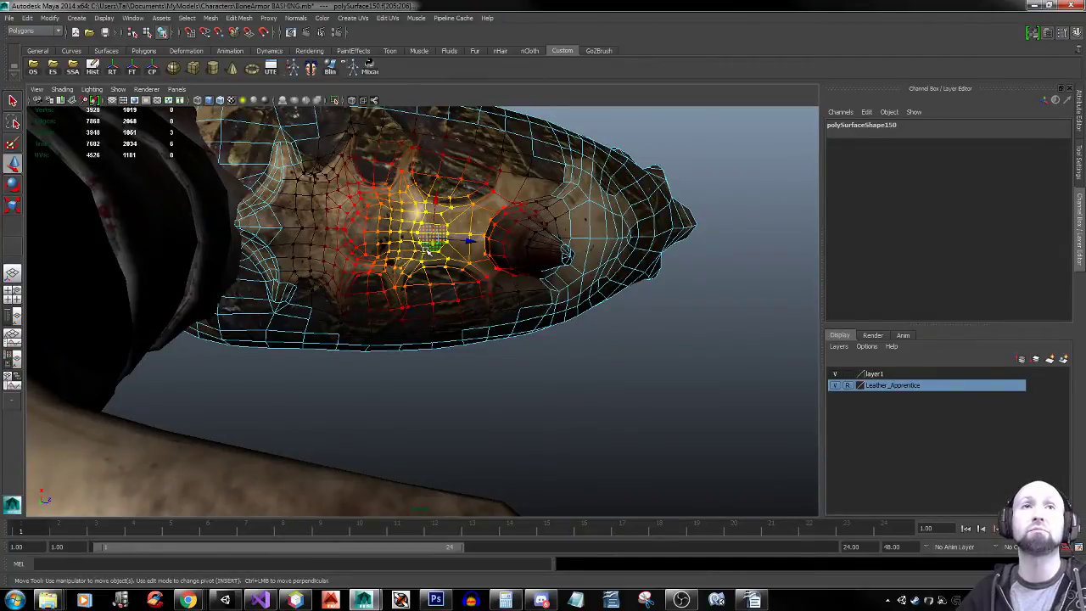
alt+drag(631, 234, 683, 152)
scroll(514, 204, down, 4)
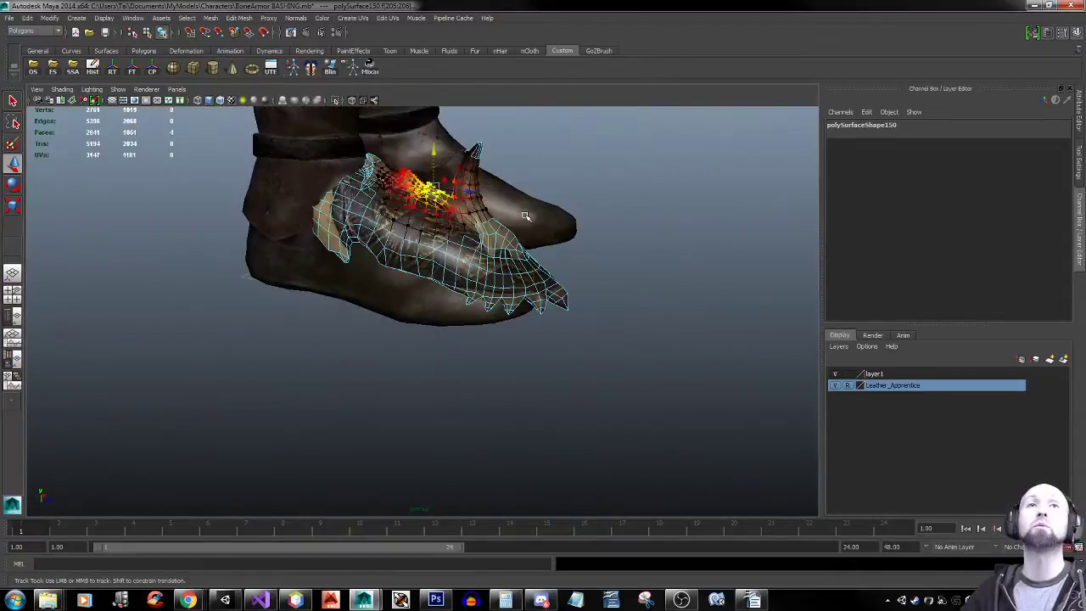
alt+middle_drag(526, 216, 600, 201)
drag(543, 213, 571, 209)
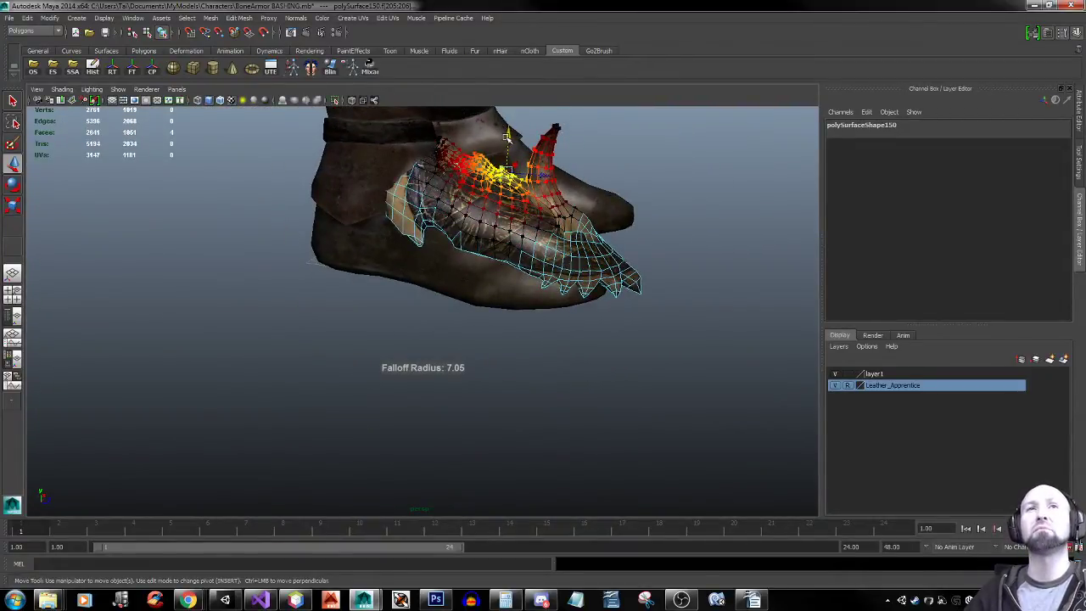
drag(506, 136, 508, 145)
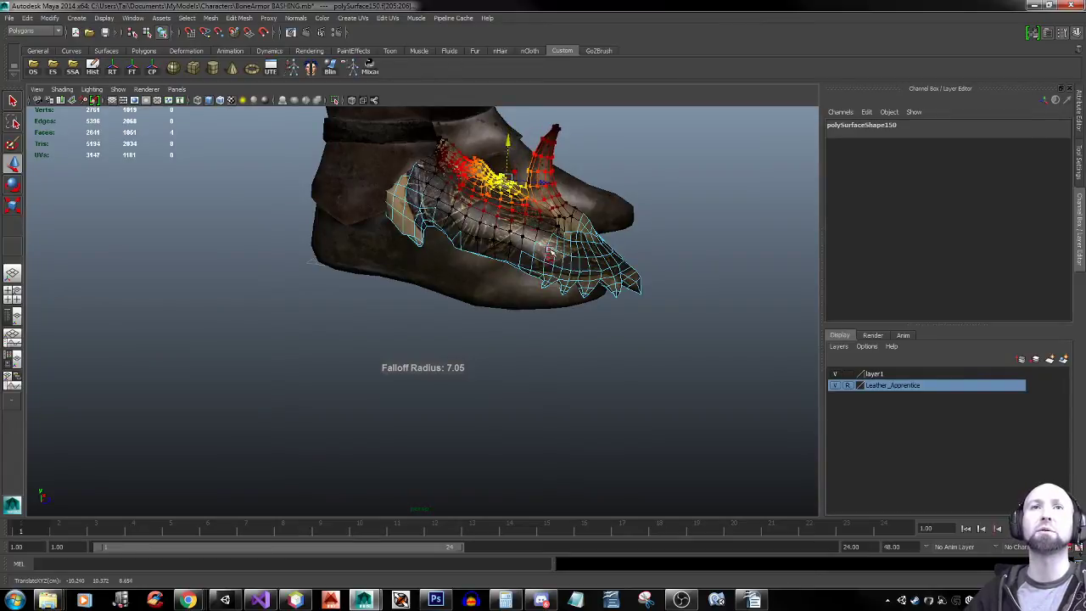
Soft-select faces on both sides of the foot guard
mouse_move(505, 224)
alt+mouse_down()
mouse_move(475, 222)
mouse_move(501, 217)
alt+mouse_up()
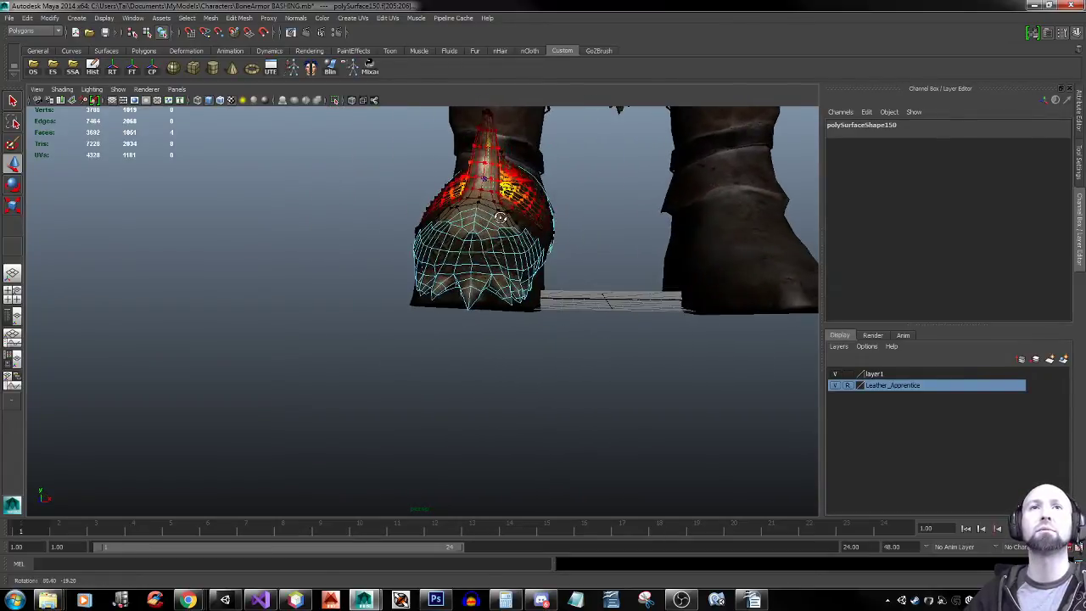
click(534, 206)
alt+drag(438, 193, 552, 296)
shift+click(442, 215)
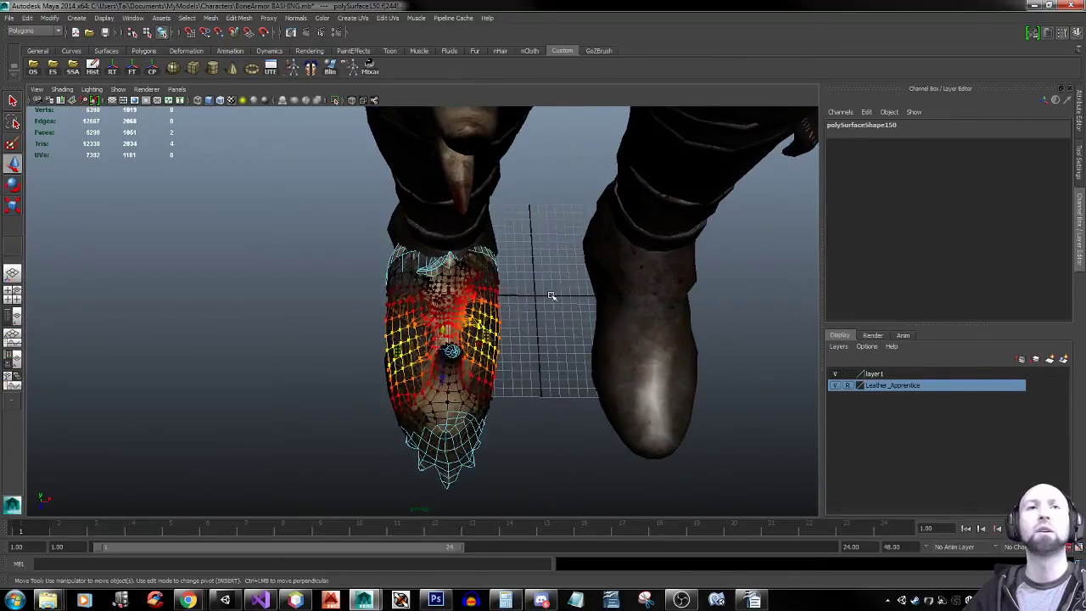
shift+click(426, 343)
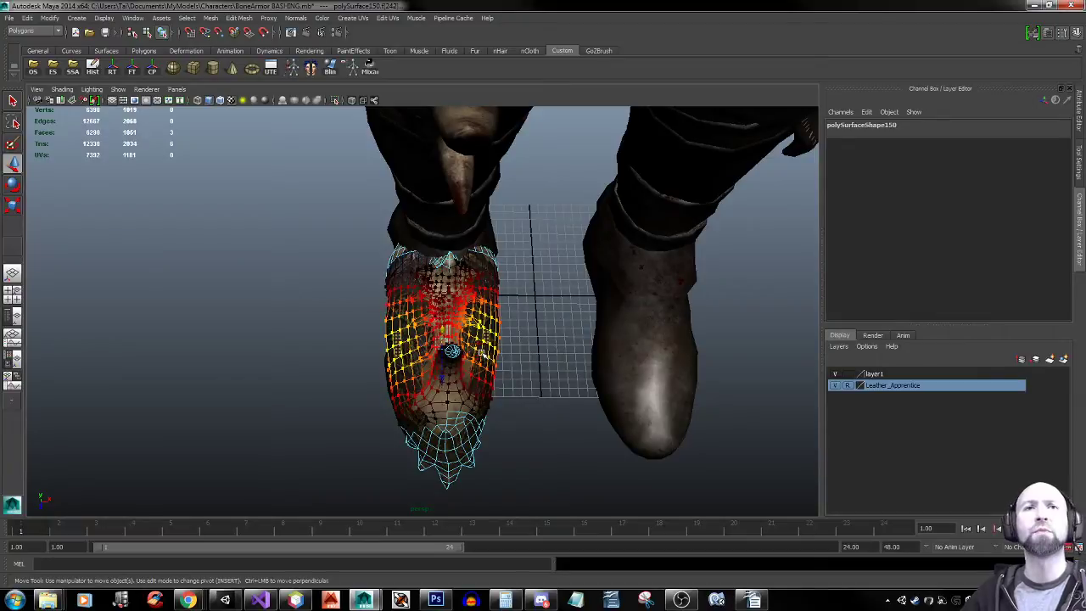
shift+click(485, 350)
alt+drag(485, 351, 546, 362)
alt+drag(544, 422, 499, 441)
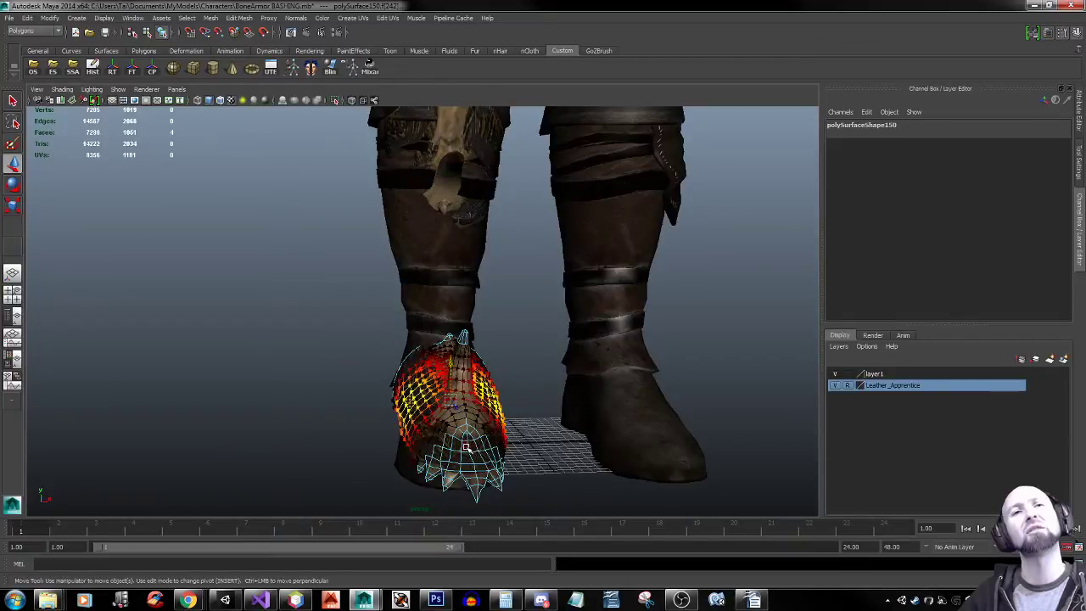
Soft-select the faces at the foot guard's toe with a falloff radius of 4.72 and raise them slightly
click(468, 447)
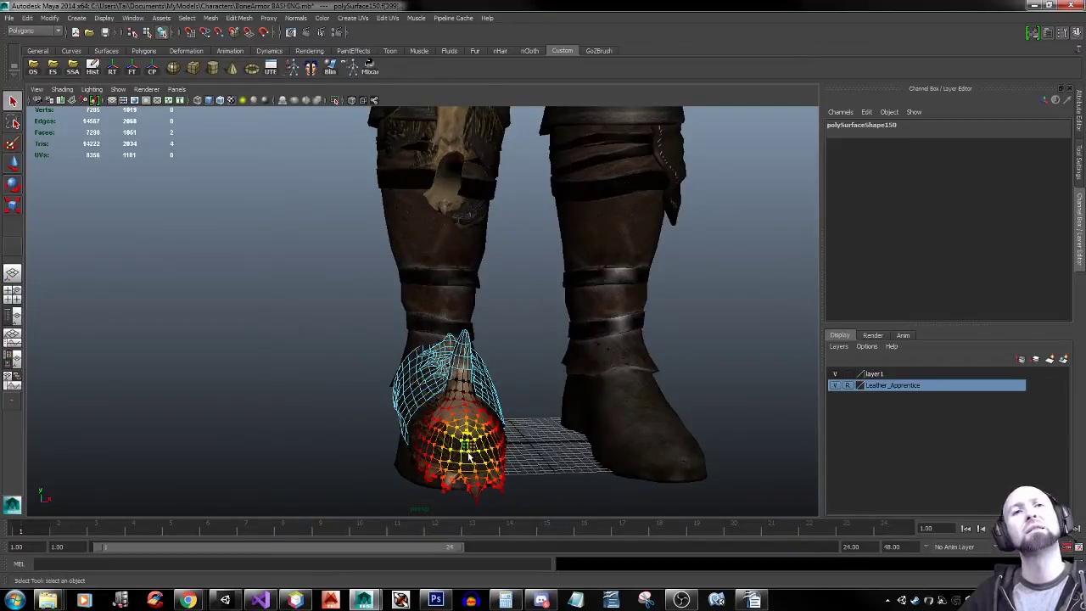
mouse_move(470, 455)
alt+mouse_down()
mouse_move(483, 428)
mouse_move(531, 427)
mouse_move(461, 440)
alt+mouse_up()
key(w)
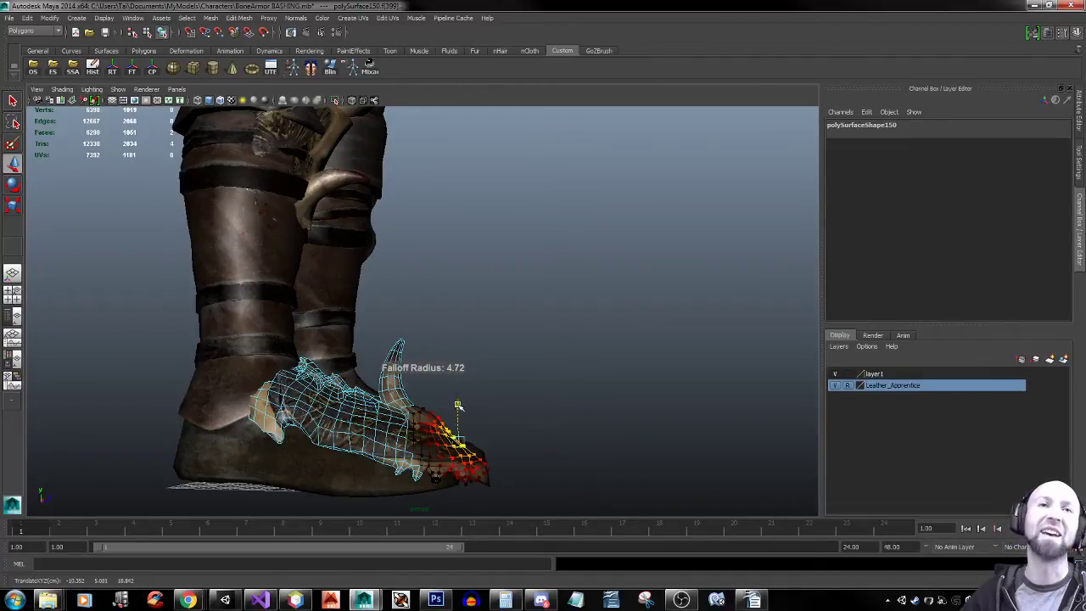
drag(455, 408, 459, 398)
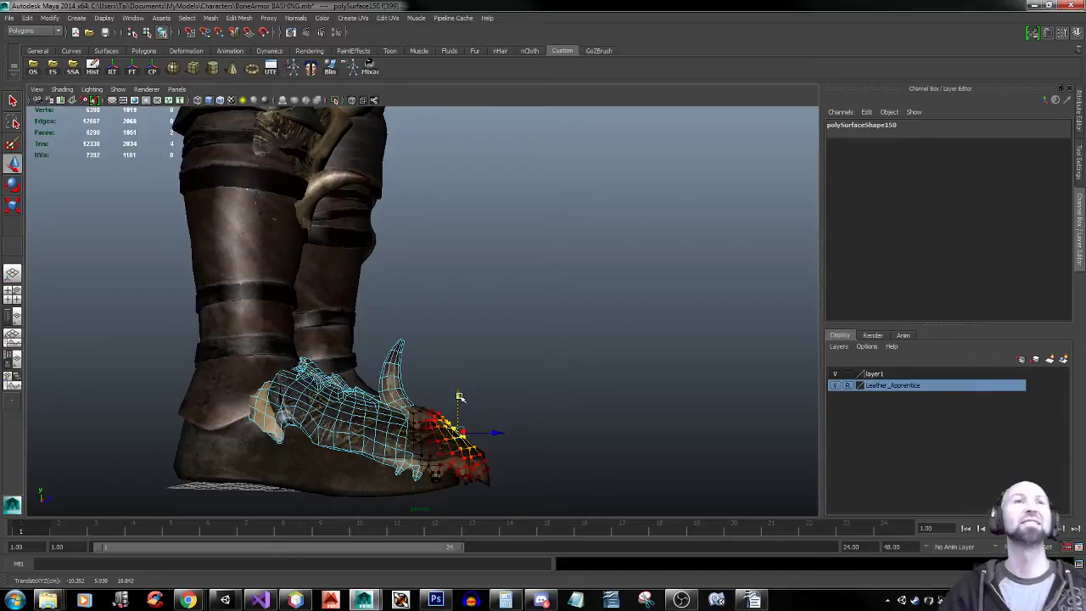
Select the edge loop across the right foot guard just behind its horn and scale it slightly narrower to fit the boot
click(320, 185)
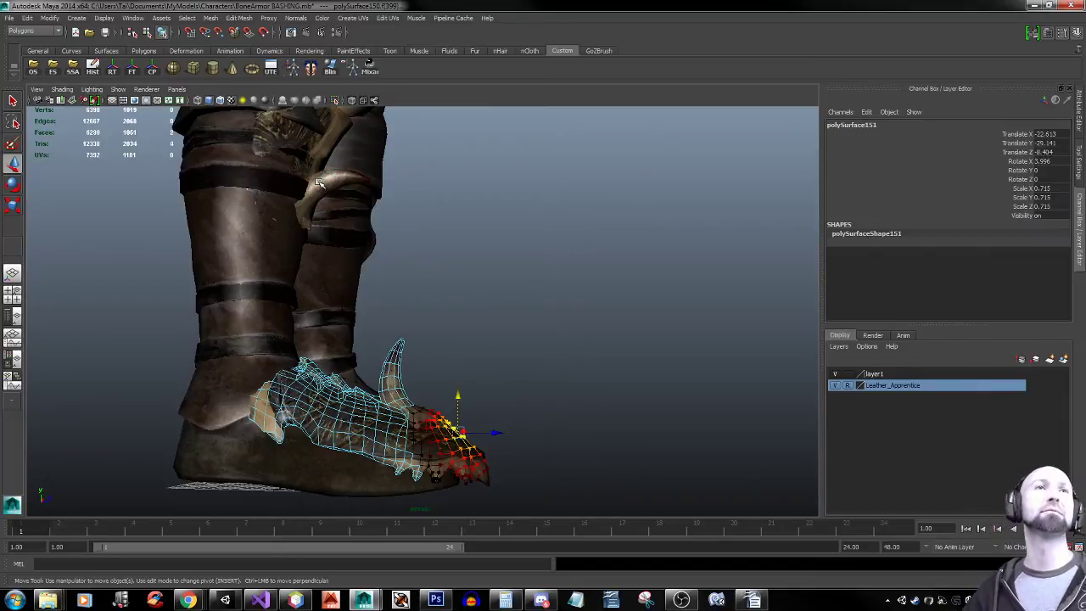
alt+drag(508, 238, 471, 289)
click(500, 274)
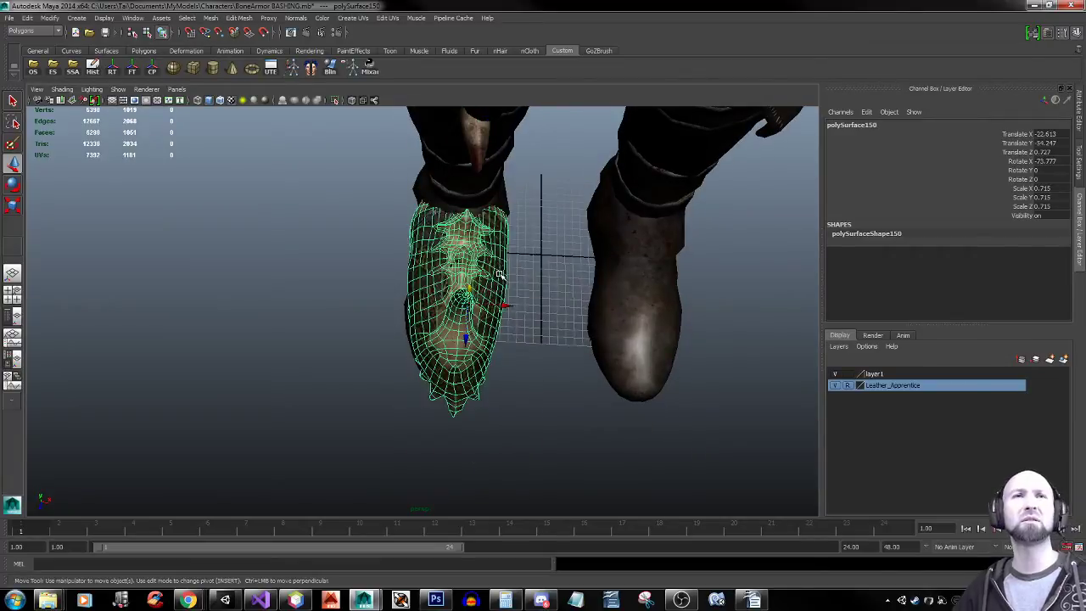
mouse_move(500, 280)
right_down()
mouse_move(497, 255)
mouse_move(494, 278)
right_up()
click(495, 293)
key(q)
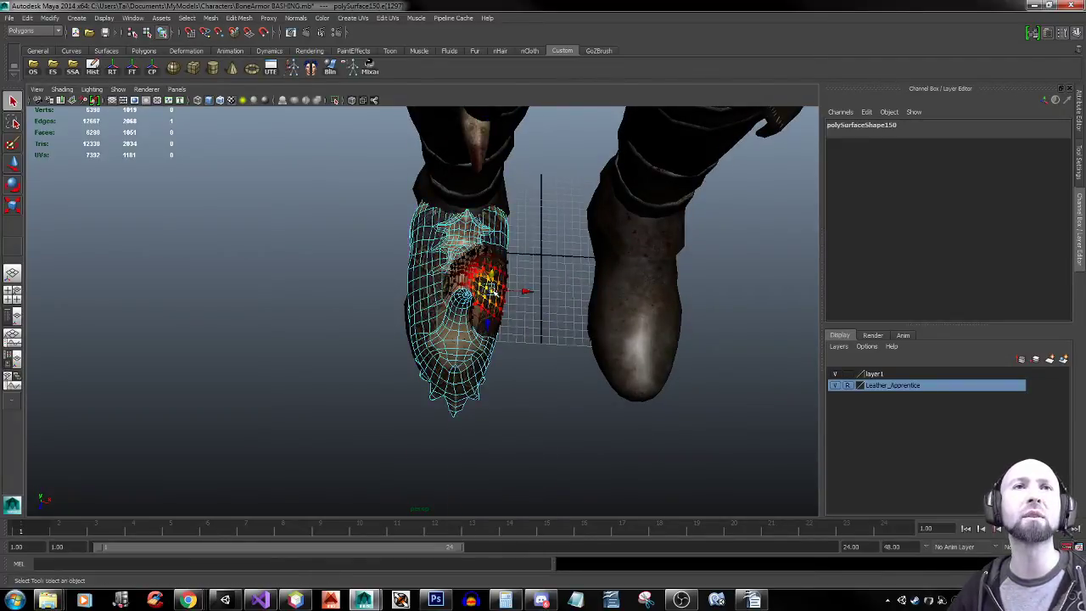
double_click(491, 294)
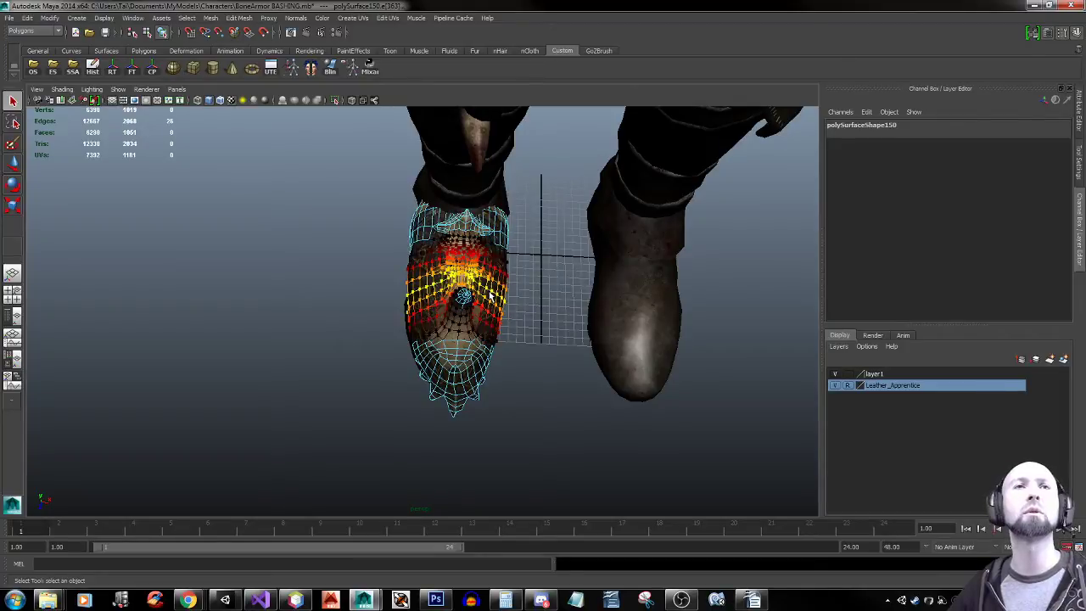
key(r)
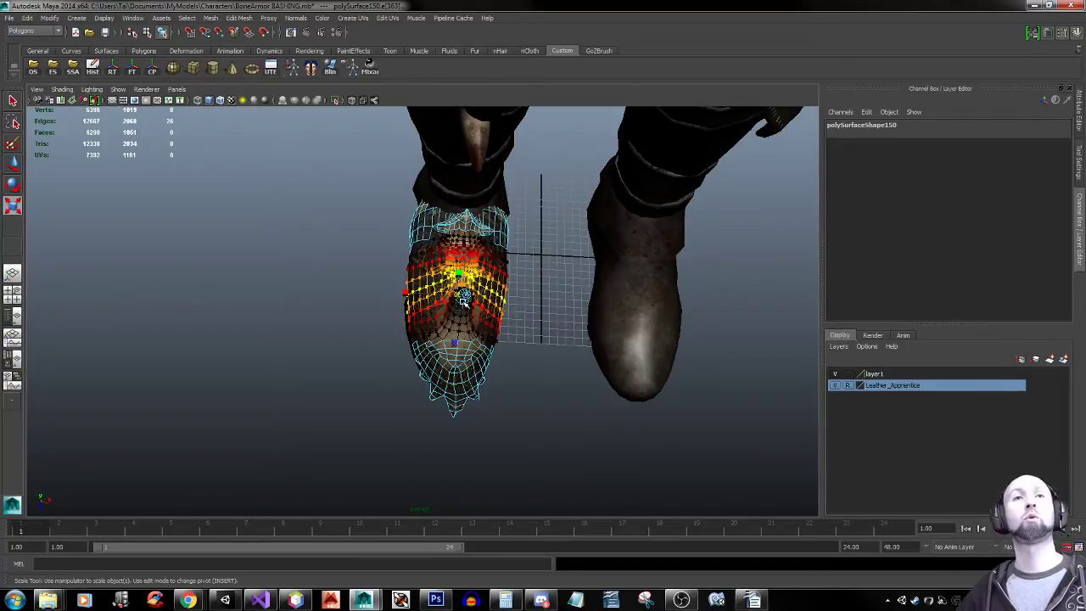
drag(400, 292, 405, 292)
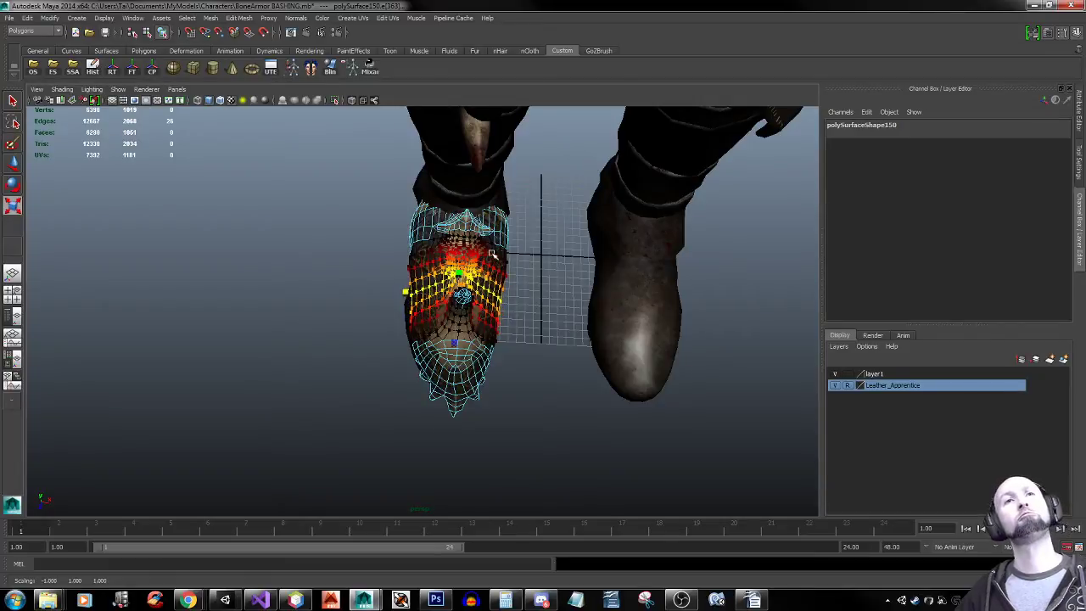
Narrow the foot guard's side edge loops between the horn and ankle, including the matching edges on both sides of the ankle end
alt+right_drag(256, 267, 460, 286)
alt+middle_drag(461, 286, 409, 370)
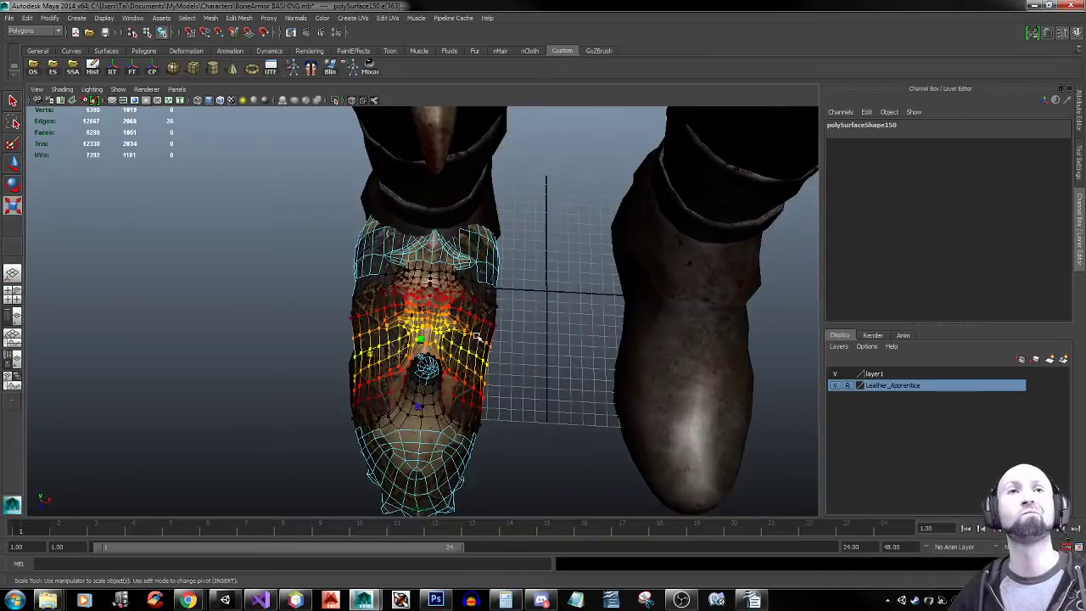
double_click(361, 296)
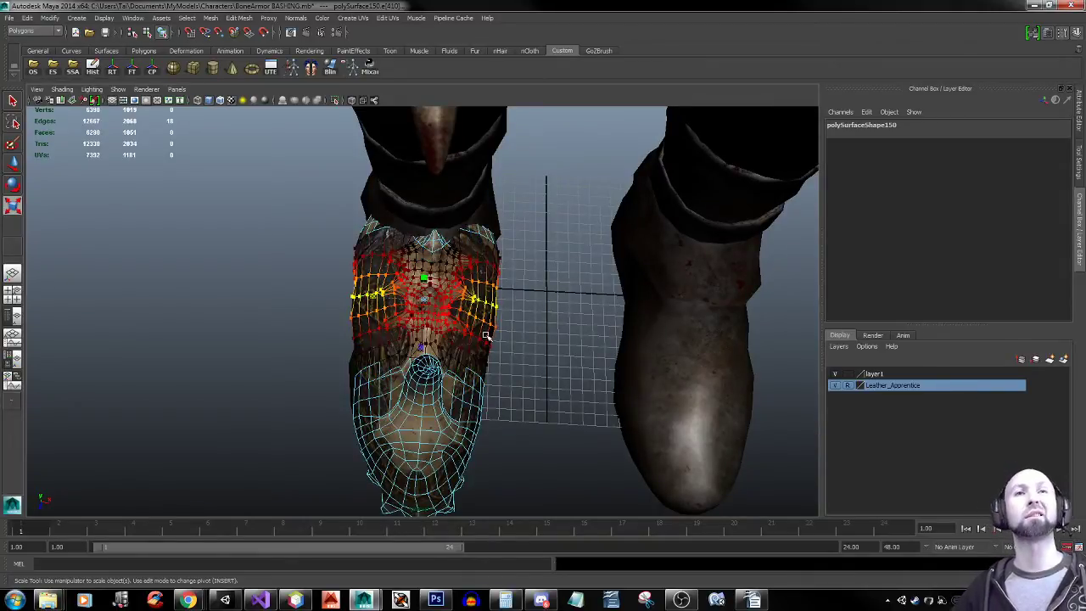
drag(373, 298, 378, 298)
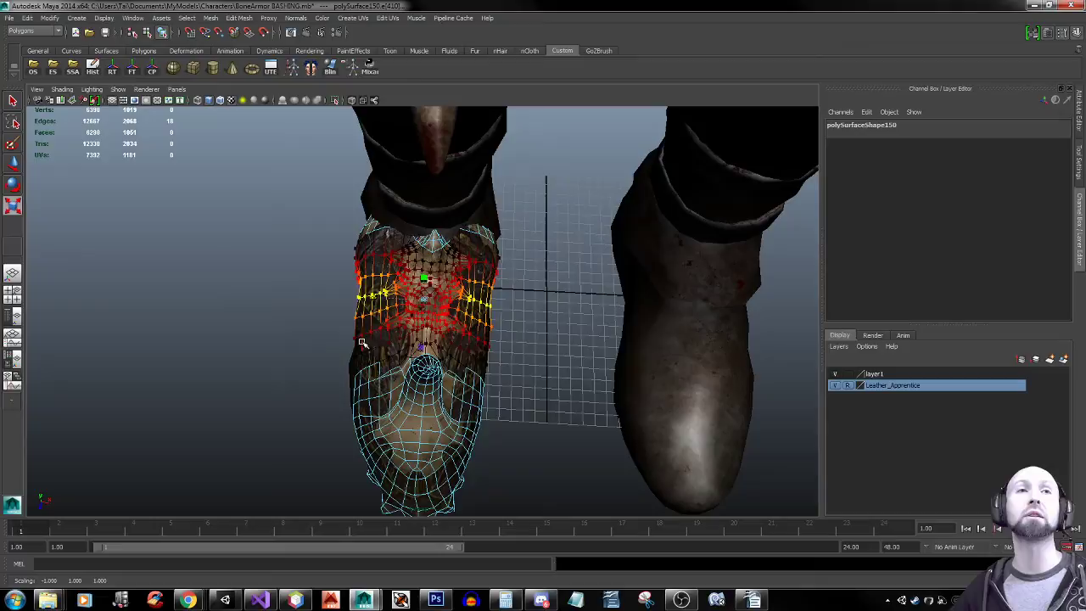
click(366, 257)
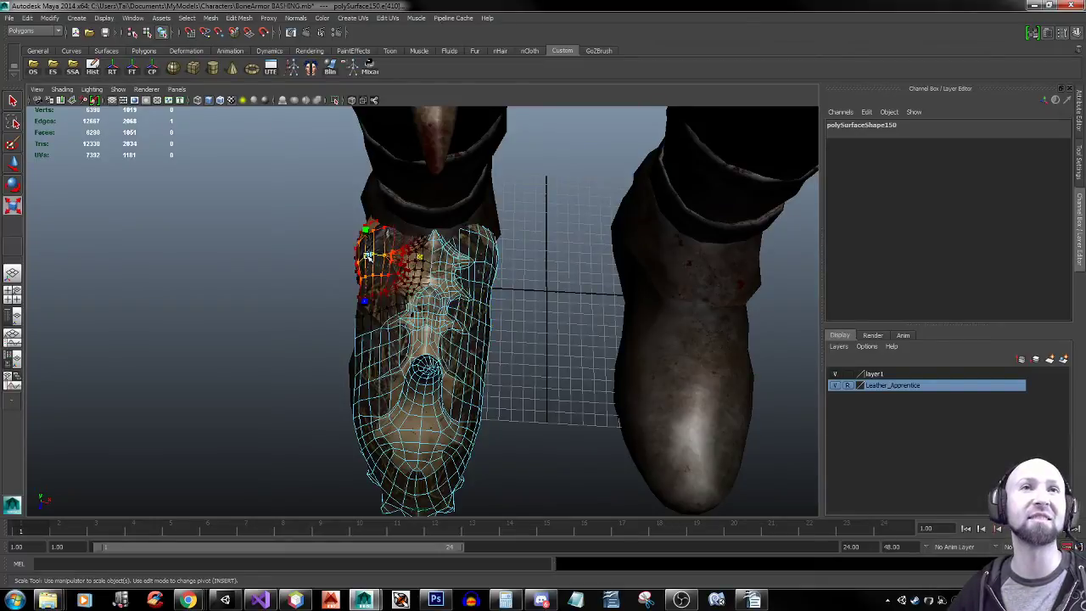
shift+click(480, 263)
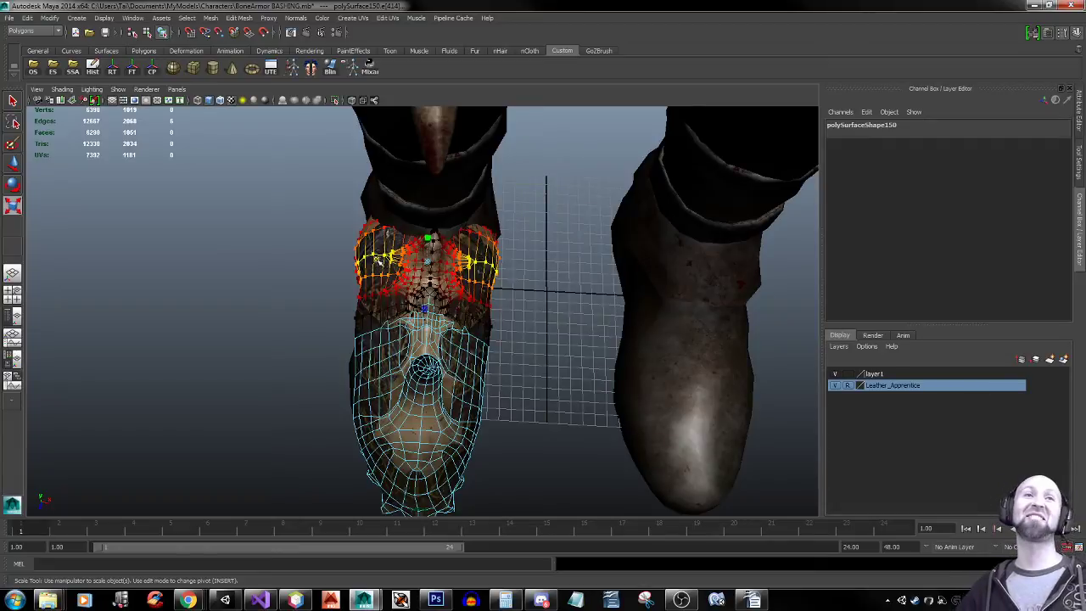
middle_drag(378, 264, 388, 287)
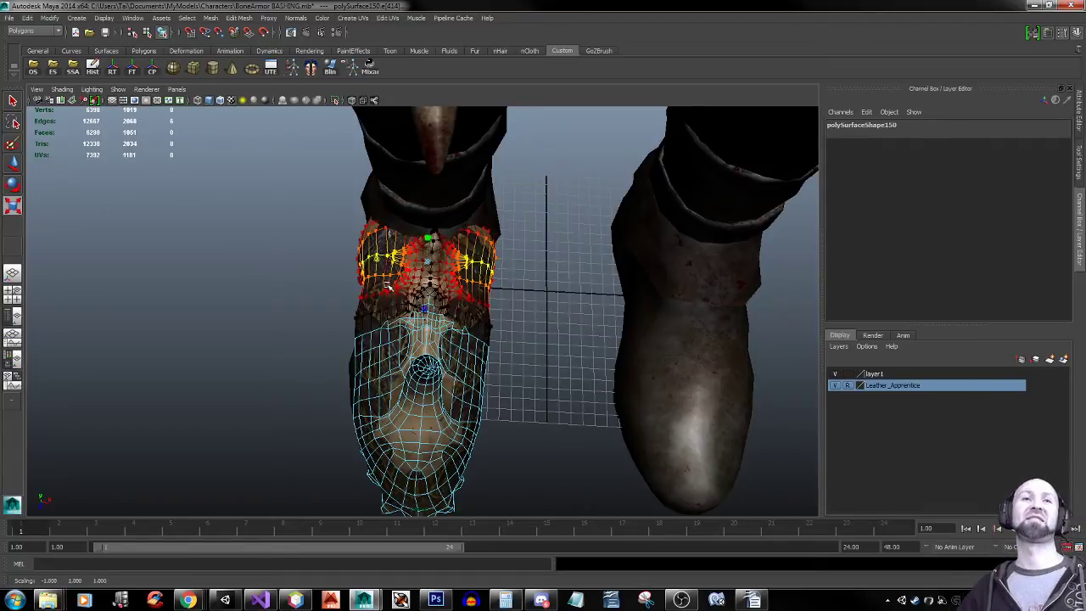
Select the edge loop running beside and in front of the foot guard's horn and scale it slightly wider
double_click(478, 405)
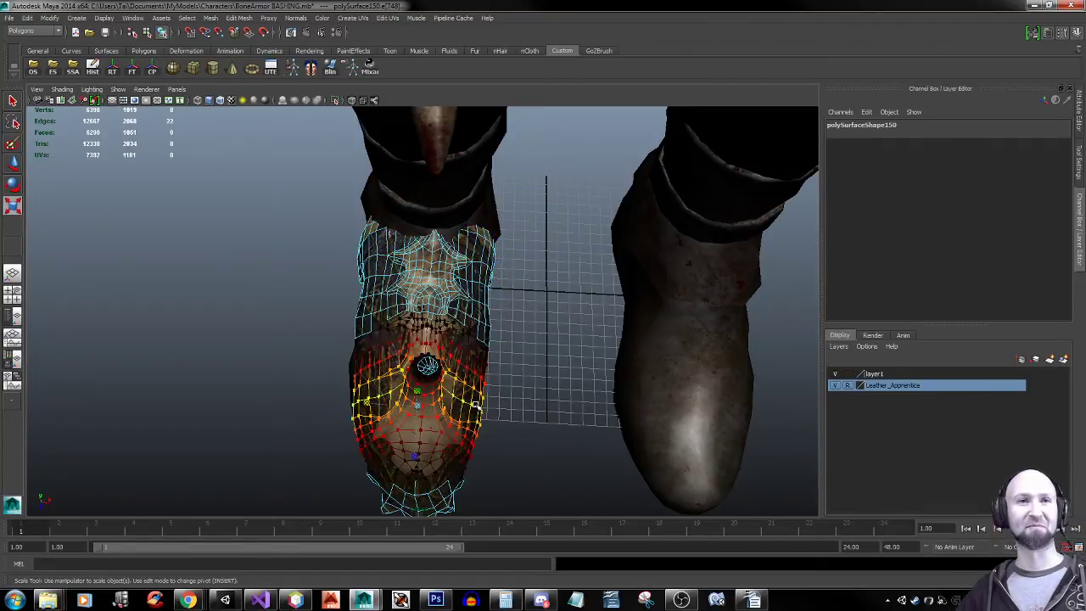
drag(366, 403, 362, 404)
right_drag(476, 323, 477, 324)
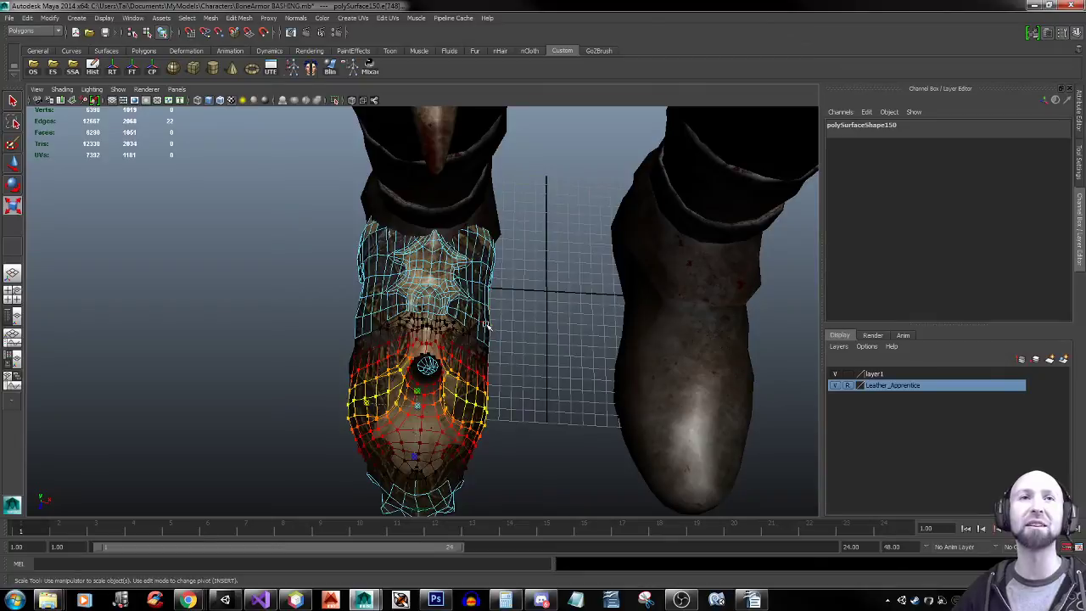
Soft-select the edge loop behind the horn with a falloff radius of 3.35, adjust its width, and return to object mode
double_click(487, 325)
key(b)
drag(440, 317, 376, 312)
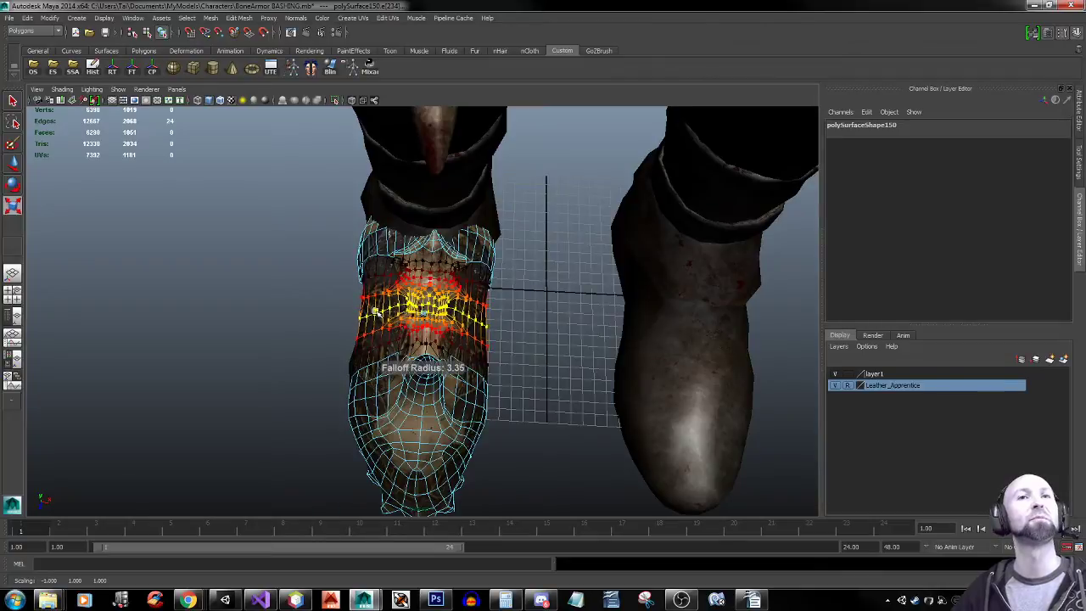
right_drag(472, 308, 507, 294)
click(499, 327)
Select the right boot's foot guard and switch it to face editing
alt+drag(500, 329, 521, 269)
key(r)
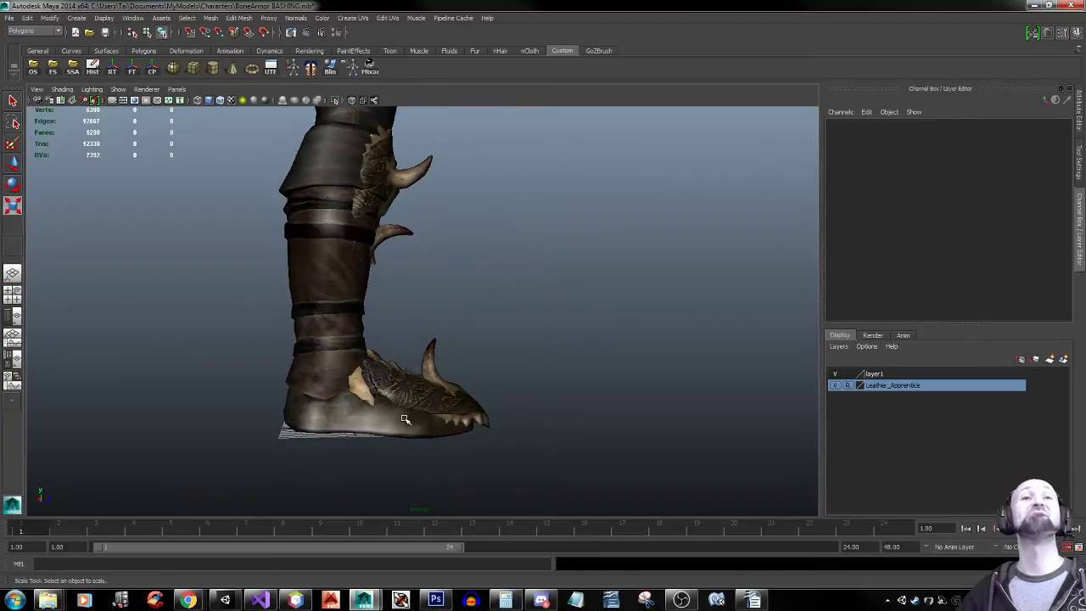
click(426, 380)
alt+drag(493, 373, 298, 392)
alt+right_drag(297, 392, 363, 445)
alt+drag(363, 446, 428, 404)
right_click(415, 361)
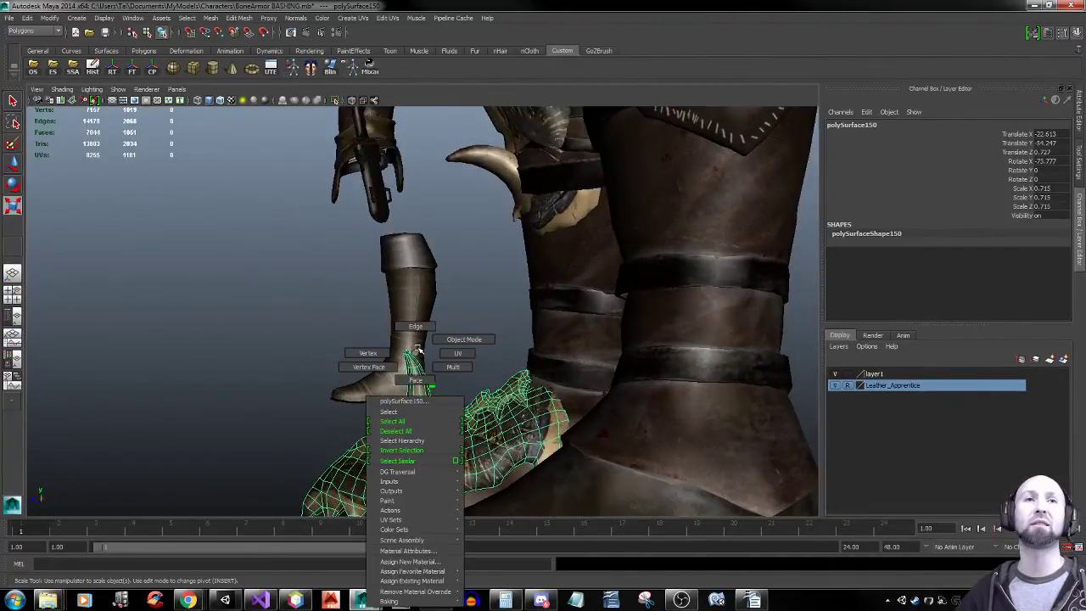
click(415, 380)
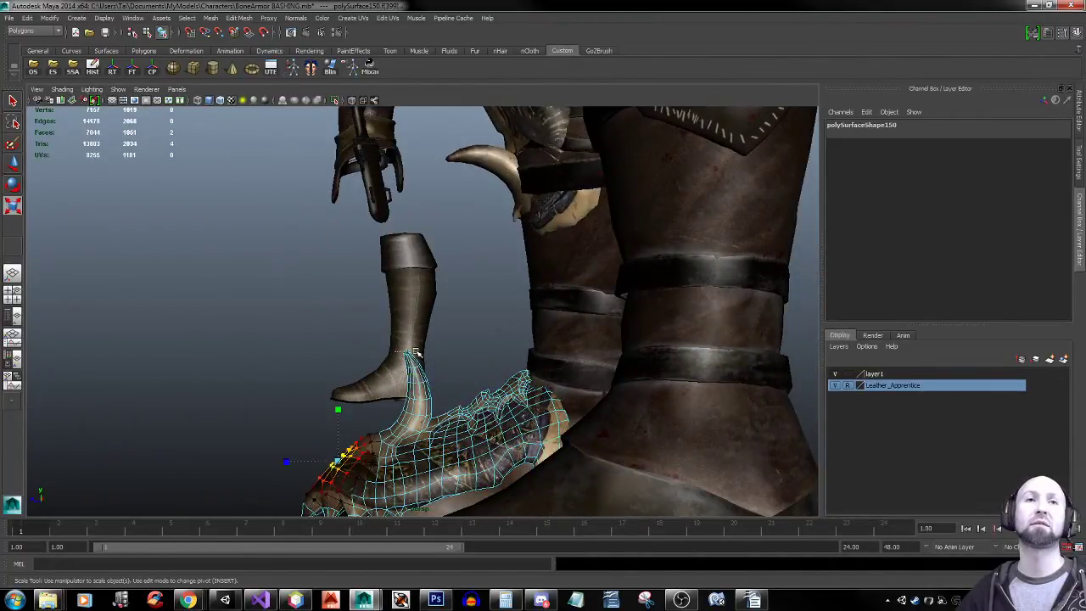
Select the faces of the foot guard's horn and grow the selection down to the horn's base
alt+drag(416, 360, 499, 383)
shift+right_drag(509, 362, 533, 353)
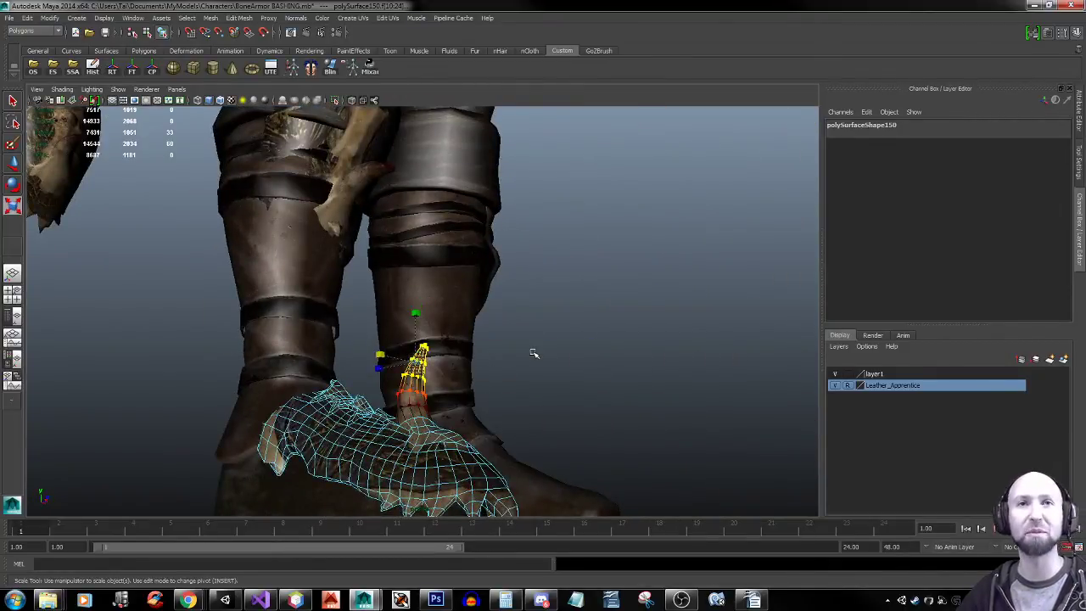
key(shift+period)
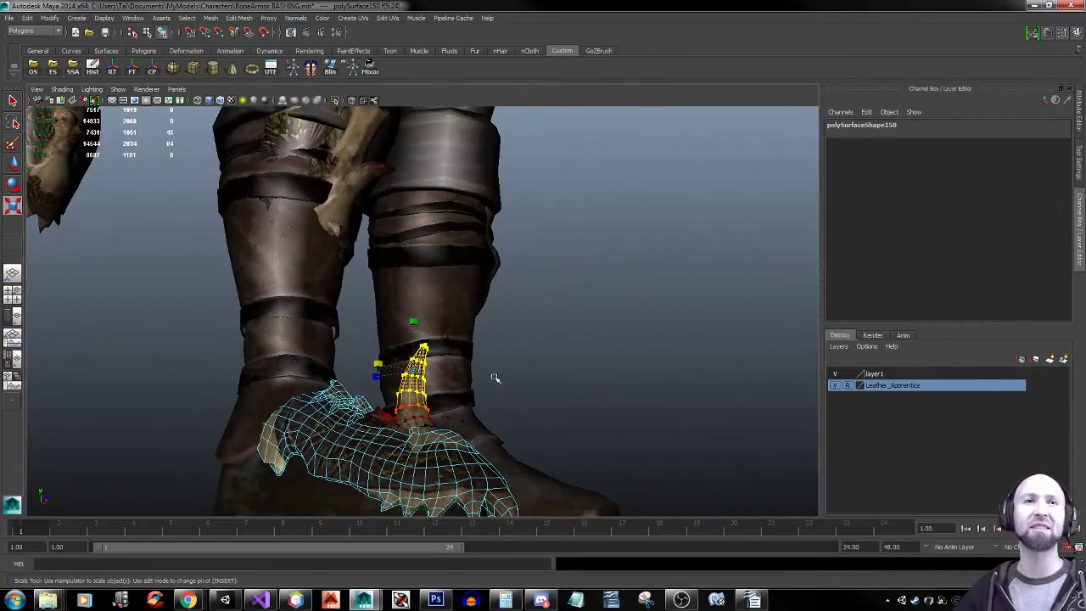
alt+drag(487, 379, 517, 383)
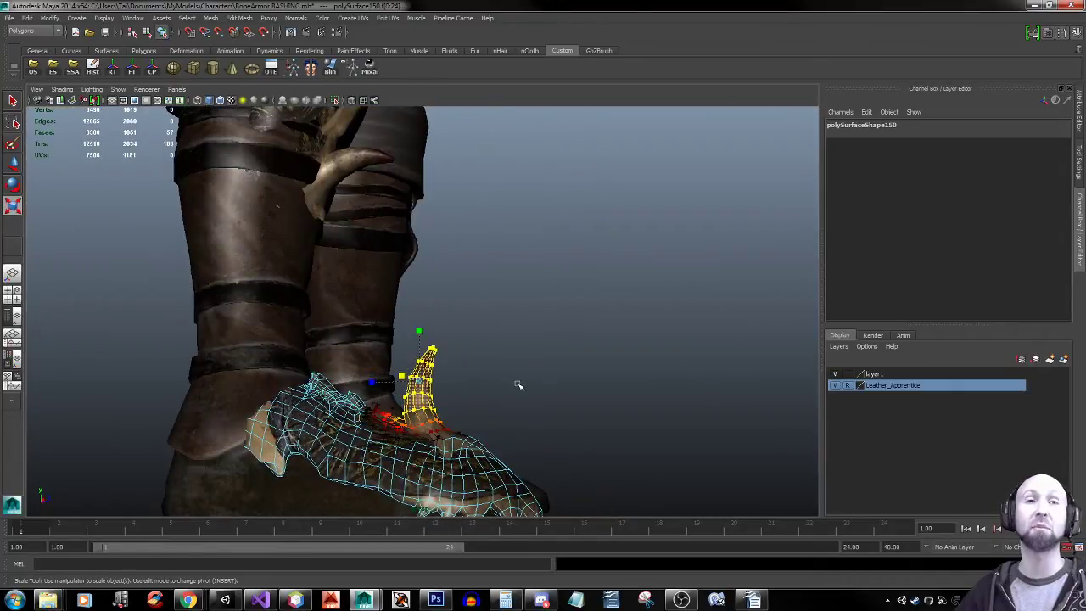
key(shift+period)
alt+drag(509, 366, 530, 368)
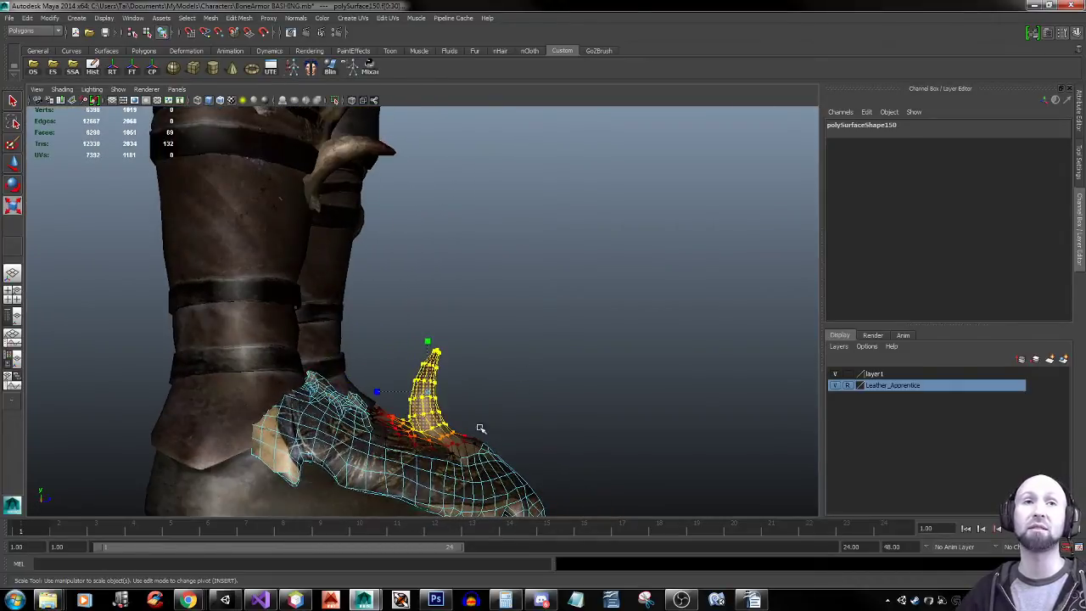
Soft-select the foot guard's horn with a falloff radius of 8.55, then lower and rotate it slightly
drag(429, 422, 485, 430)
key(w)
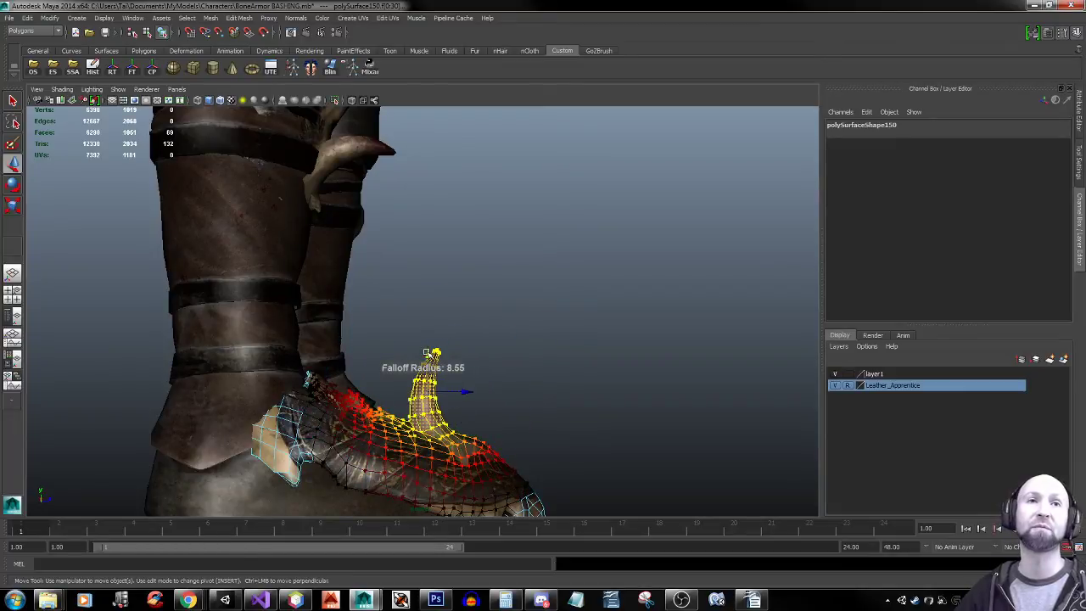
drag(432, 353, 430, 361)
key(e)
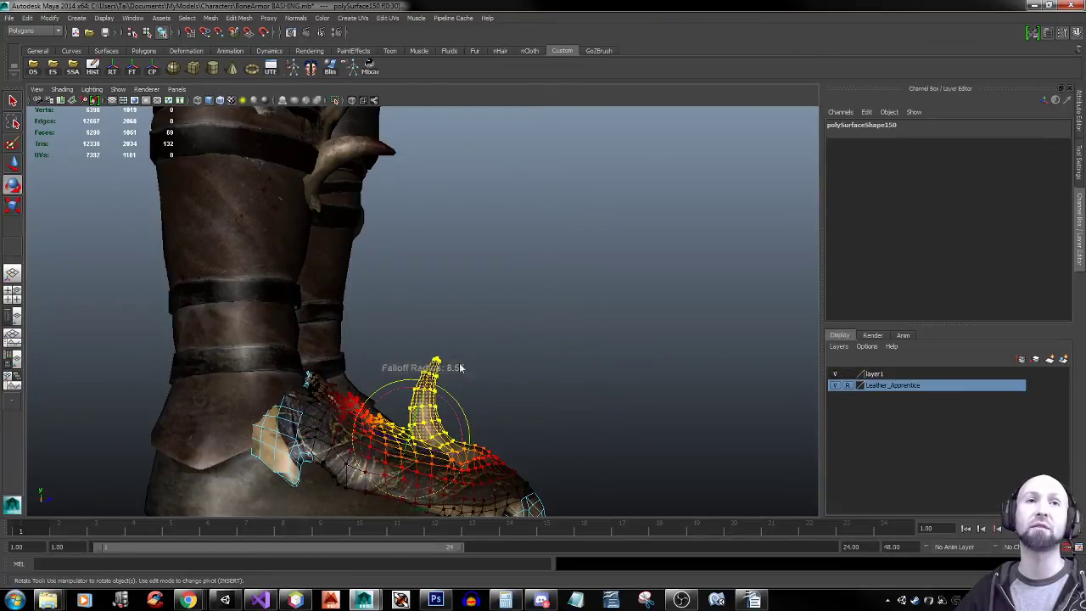
drag(449, 406, 450, 401)
key(q)
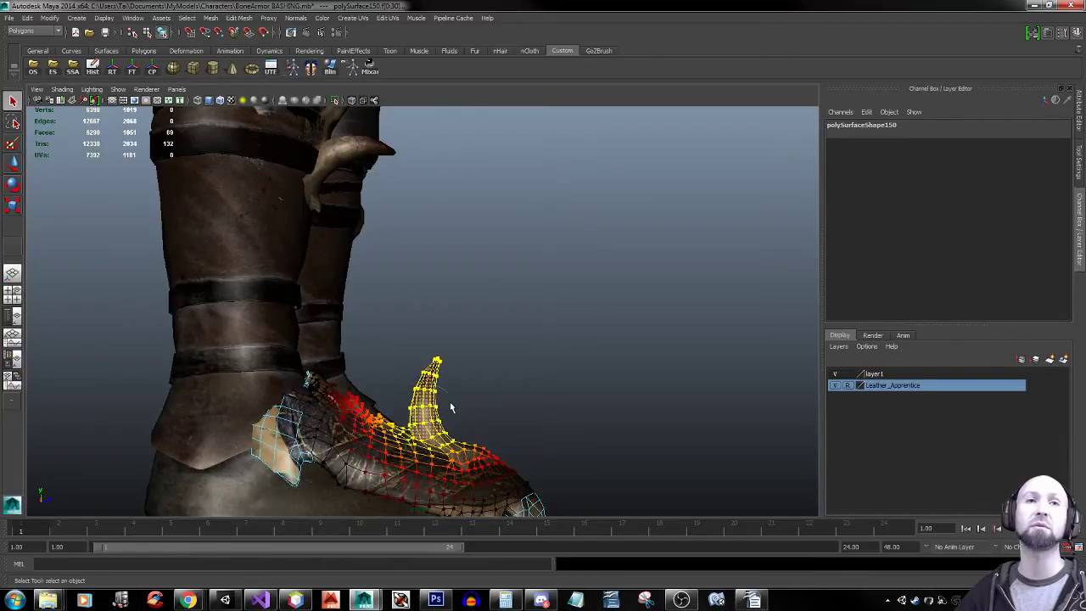
Select the horned guard beneath the right knee guard and lower it along the shin to a Translate Y of about -41.05
alt+drag(554, 417, 462, 381)
alt+drag(567, 252, 450, 285)
click(430, 278)
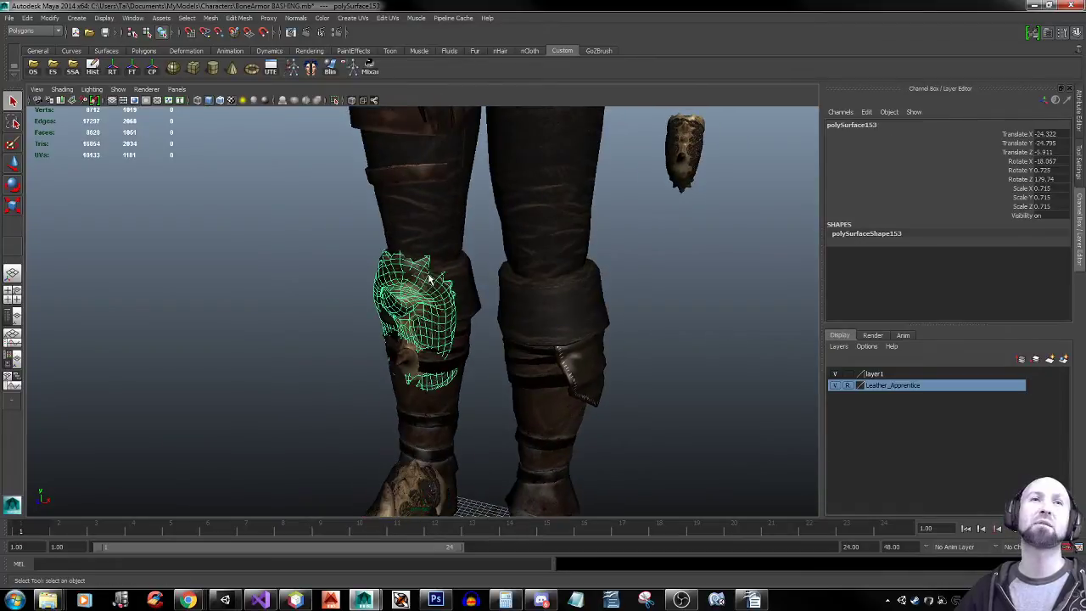
click(404, 363)
key(w)
drag(418, 319, 521, 399)
Tilt the shin guard to a Rotate X of about 16.3 and raise it to a Translate Y of about -39.2
key(r)
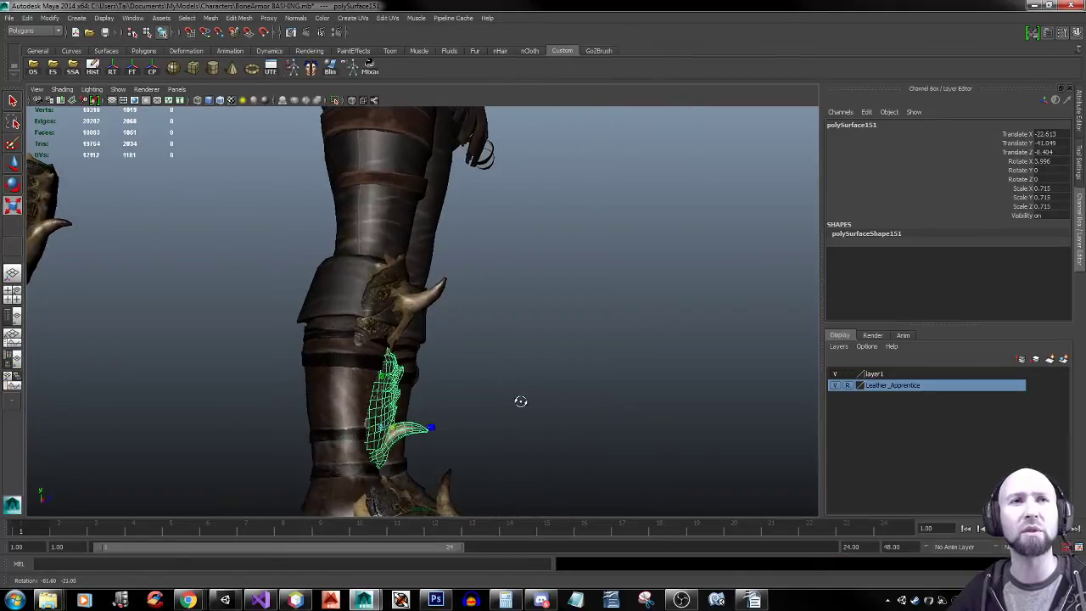
key(e)
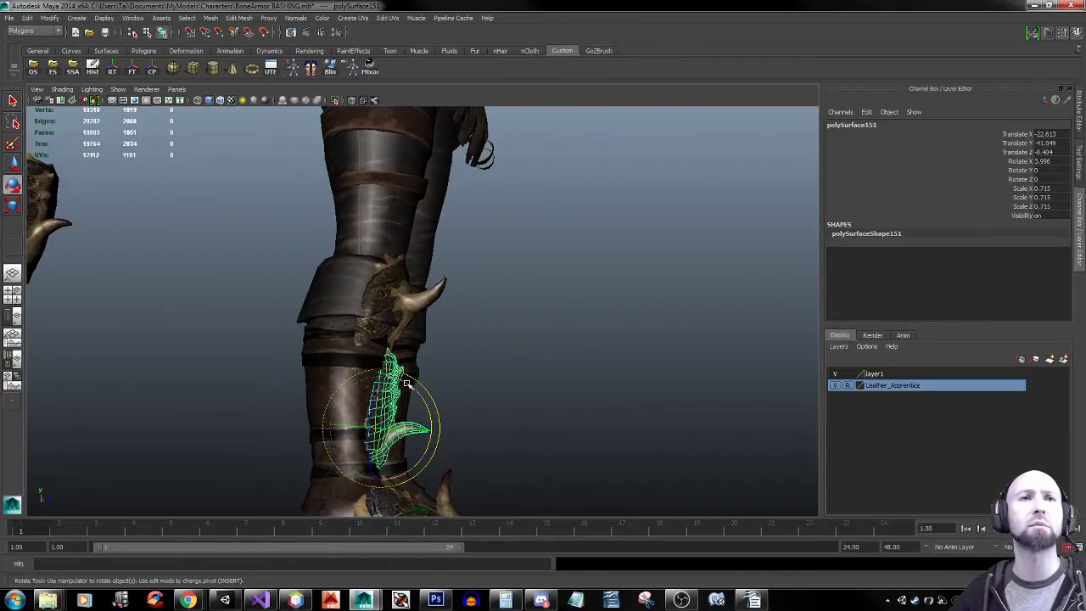
drag(407, 385, 383, 381)
key(w)
Scale the shin guard wider along X so it wraps around the front of the right shin
alt+drag(495, 390, 377, 388)
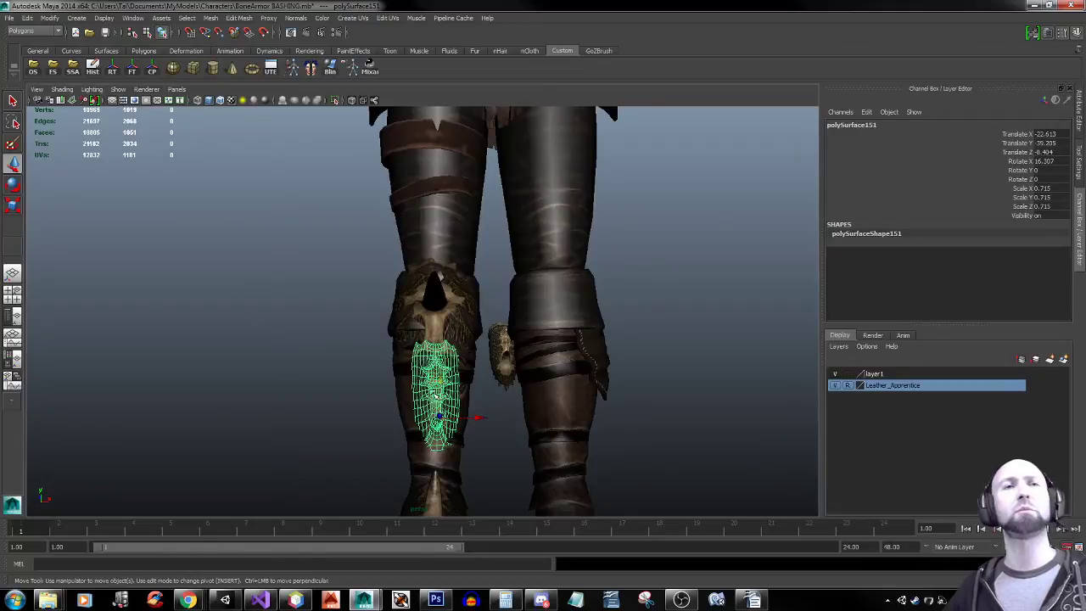
key(r)
drag(491, 420, 519, 419)
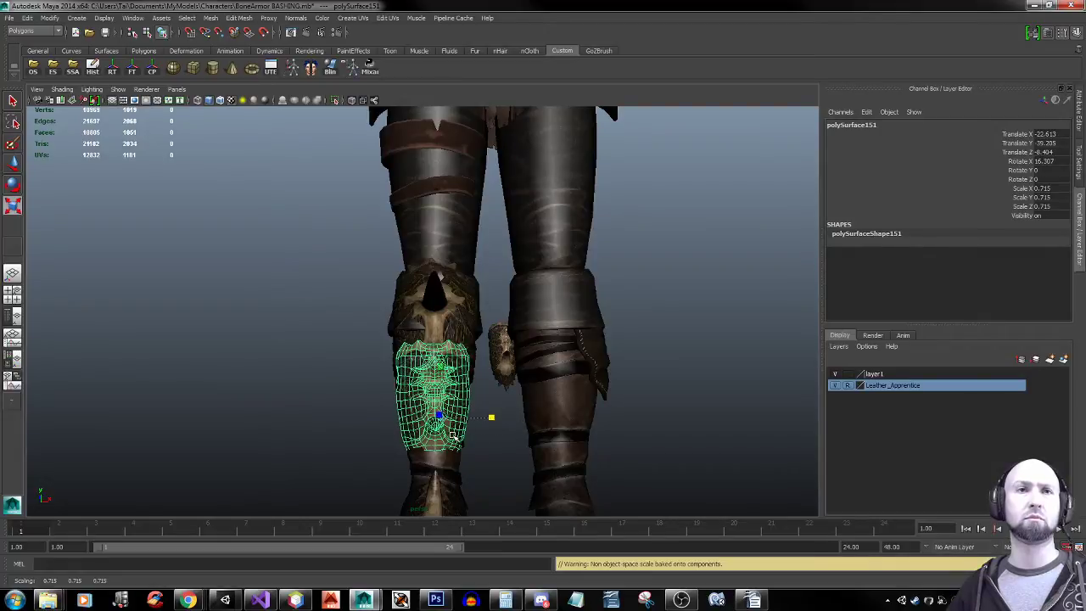
Soft-select the faces at the shin guard's lower end, narrow them slightly, and return to object mode
right_drag(454, 435, 397, 440)
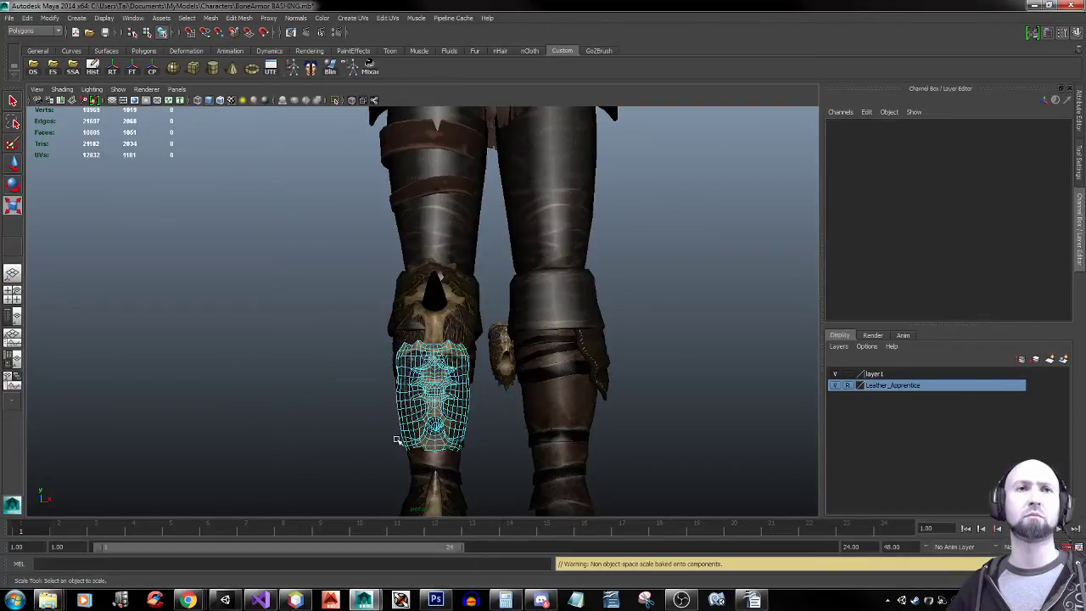
drag(383, 436, 485, 474)
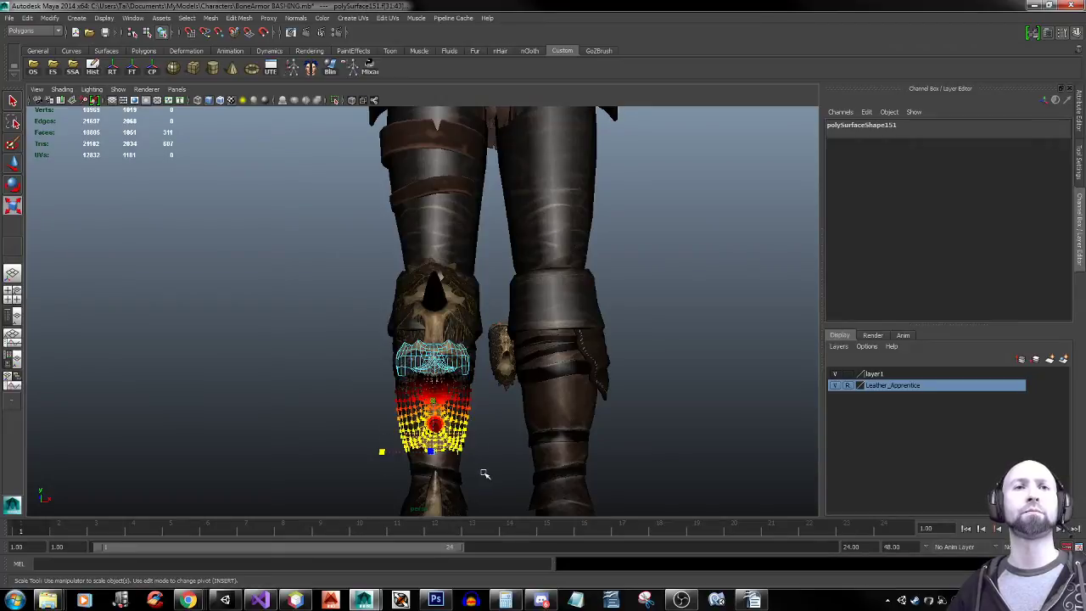
drag(382, 453, 388, 454)
right_drag(468, 389, 520, 343)
Select the whole shin guard and freeze its translation, rotation and scale
alt+right_drag(675, 376, 304, 372)
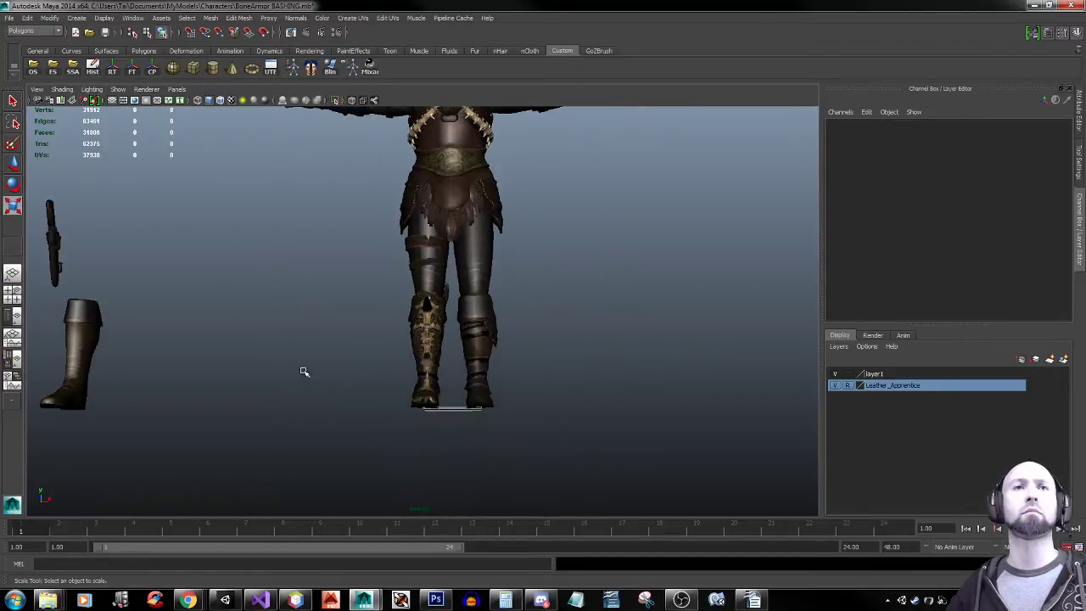
click(438, 350)
key(e)
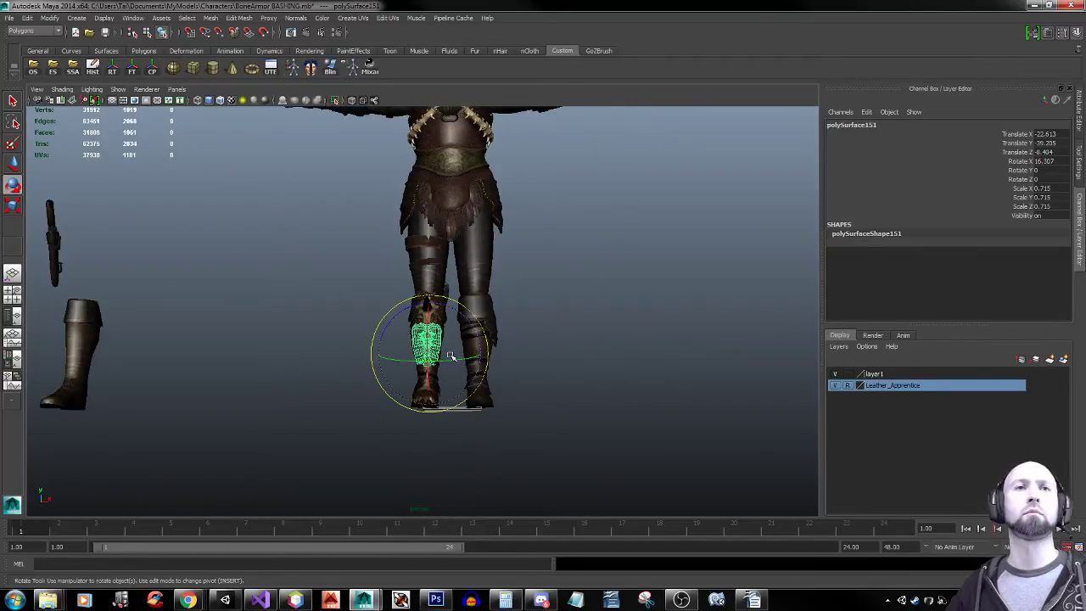
click(131, 72)
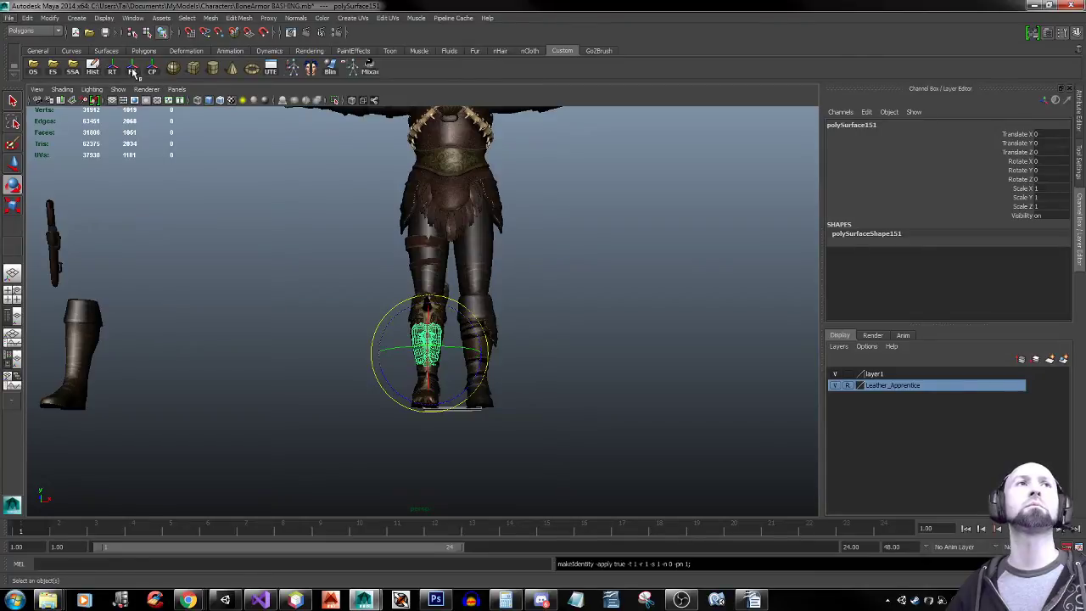
Rotate the shin guard to a Rotate Y of about -2.6, shift it to a Translate X of about -0.47, and save the scene
drag(451, 347, 464, 355)
key(w)
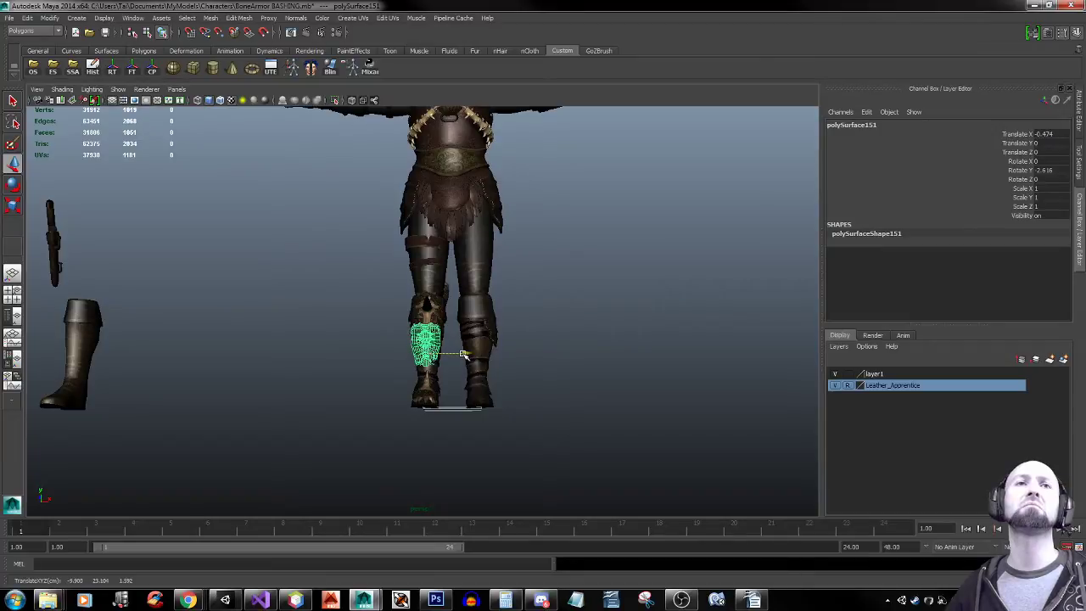
click(649, 280)
alt+drag(646, 324, 467, 343)
key(ctrl+s)
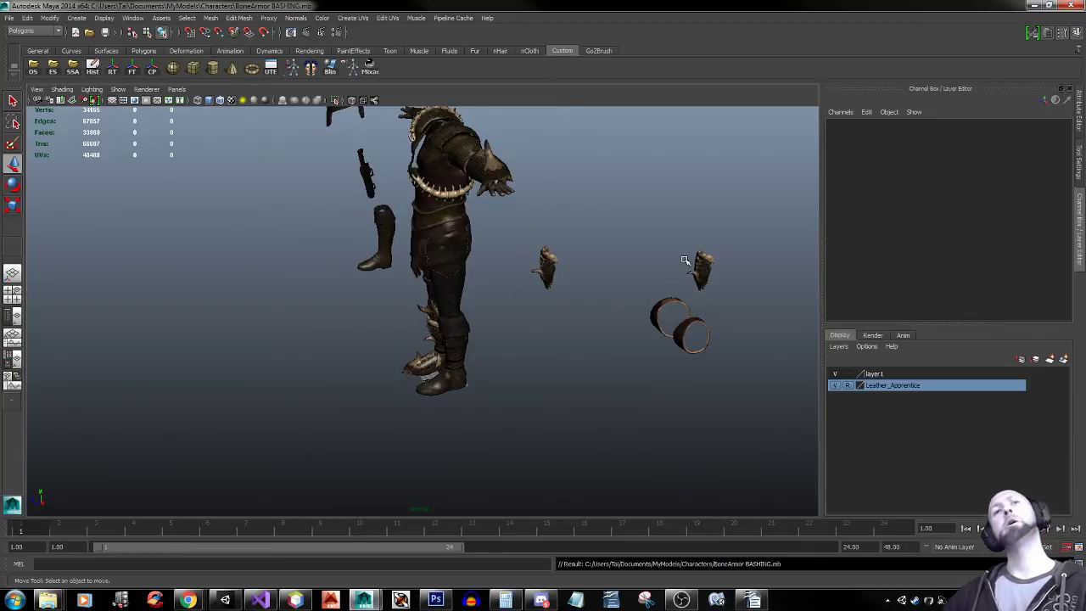
Center the pivot of the right shoulder plate beneath the bone spines and rotate it to a Rotate Z of about 14.9
click(431, 194)
alt+middle_drag(361, 255, 346, 386)
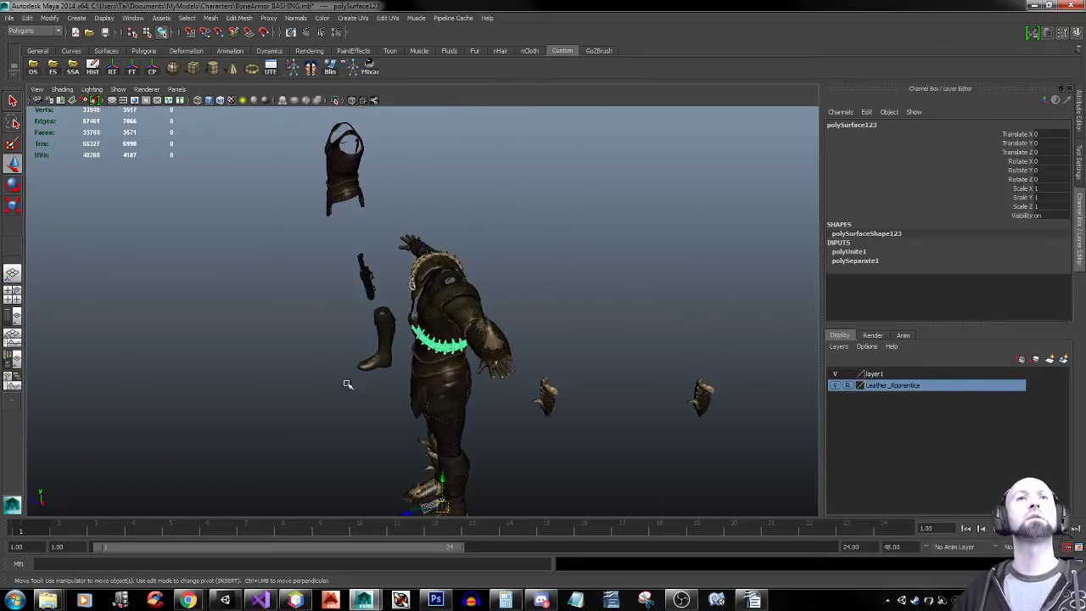
alt+right_drag(346, 385, 632, 342)
alt+drag(495, 325, 628, 330)
click(452, 198)
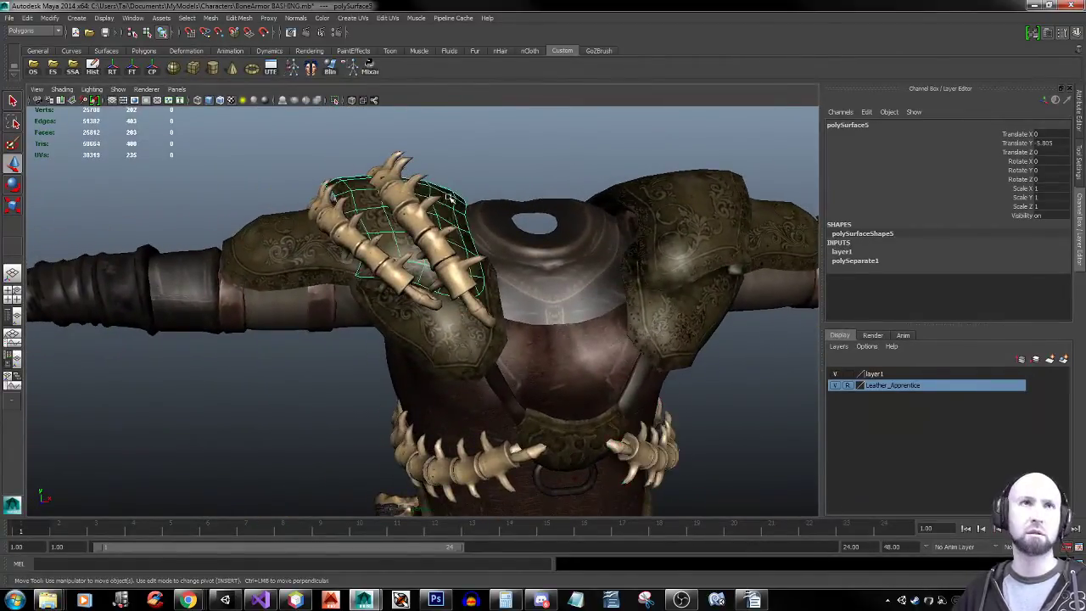
key(e)
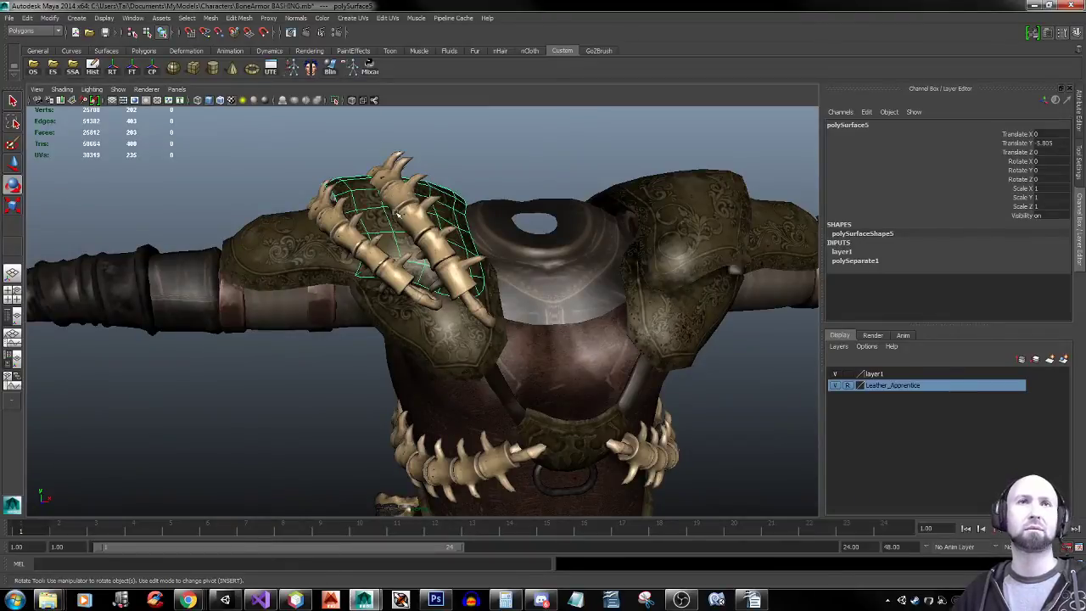
click(153, 71)
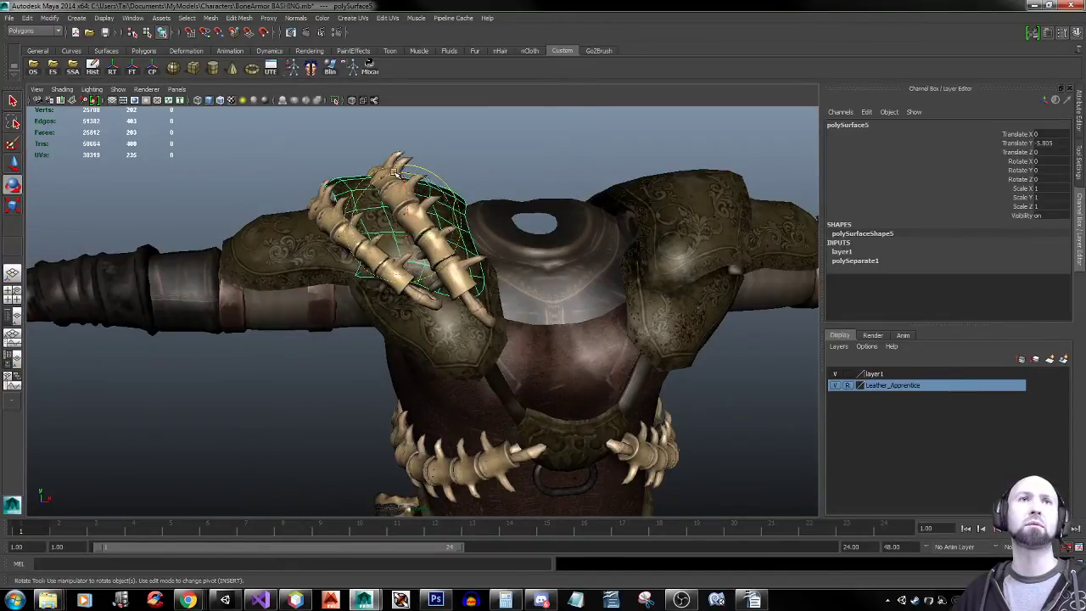
drag(395, 173, 379, 181)
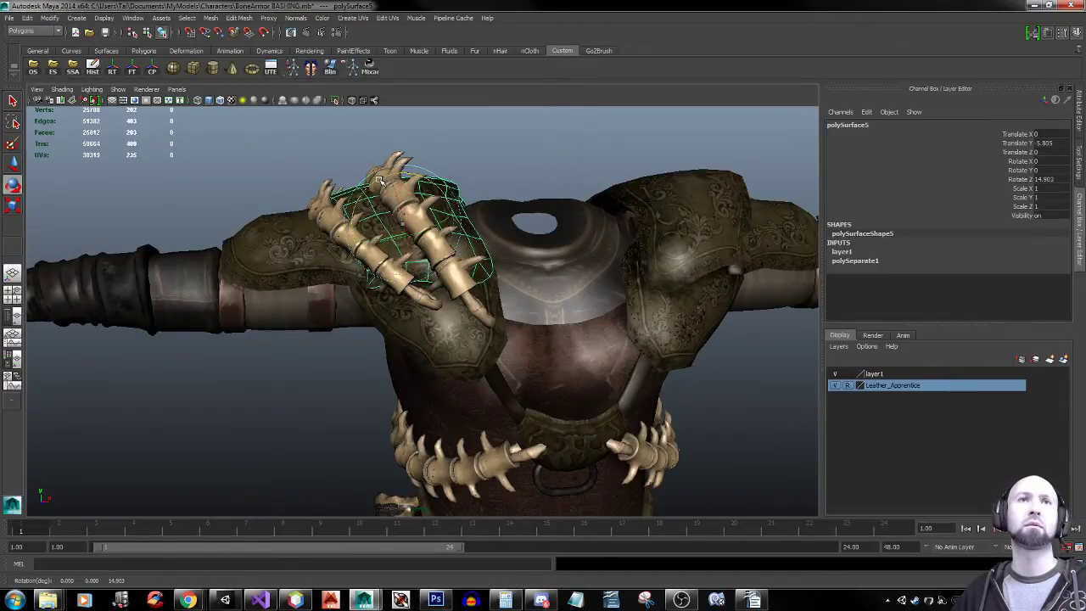
Move the right upper-arm plate to a Translate Y of about -7.9 and a Translate Z of about -1.7 so it sits against the arm
click(286, 246)
mouse_move(308, 279)
alt+mouse_down()
mouse_move(337, 262)
mouse_move(322, 279)
alt+mouse_up()
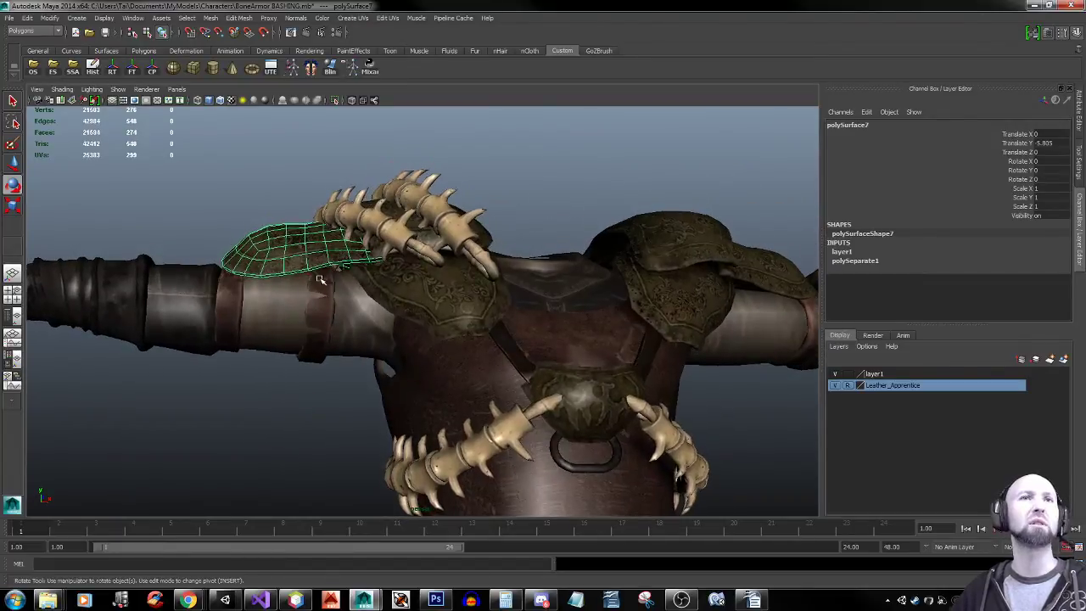
key(r)
key(r)
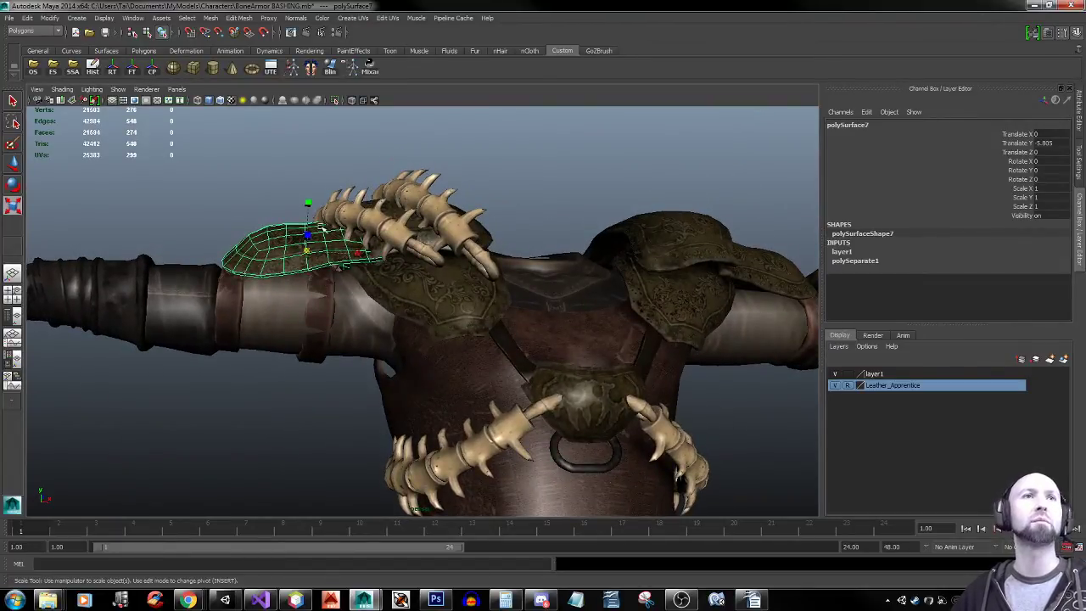
alt+drag(241, 204, 380, 251)
key(w)
drag(166, 228, 164, 246)
alt+drag(364, 251, 160, 258)
alt+drag(598, 391, 276, 409)
Scale the right upper-arm plate down slightly in height and depth to hug the arm
key(r)
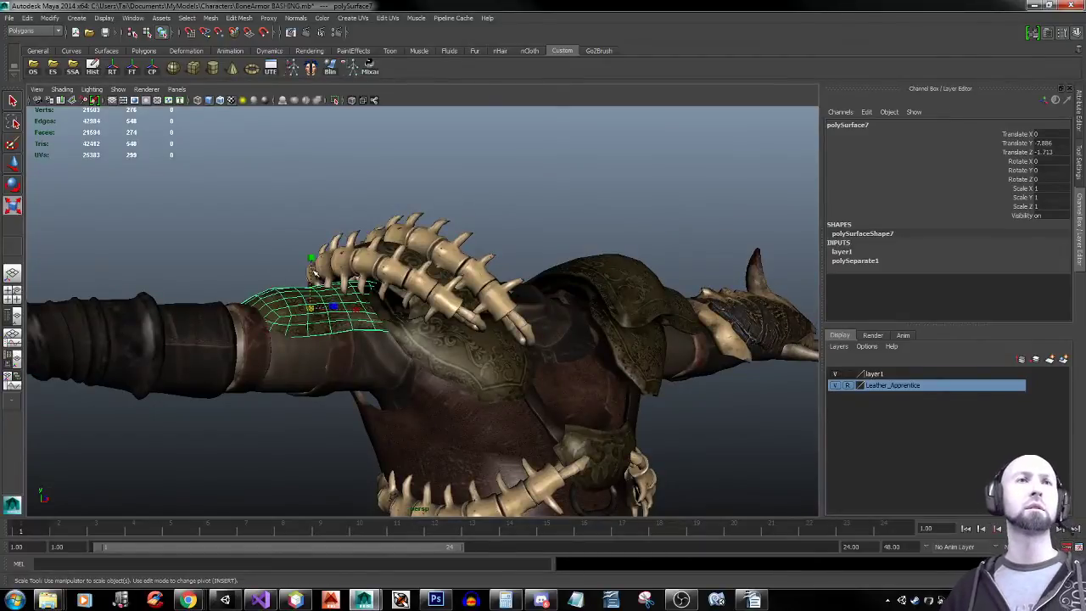
click(311, 260)
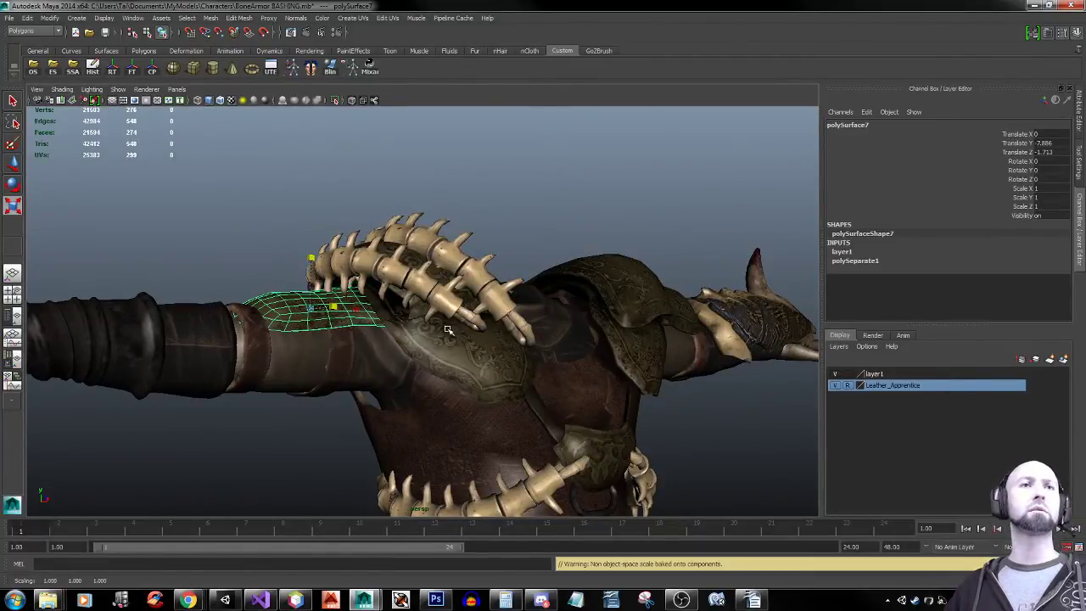
alt+drag(312, 263, 425, 384)
alt+right_drag(424, 383, 360, 367)
alt+drag(359, 367, 413, 357)
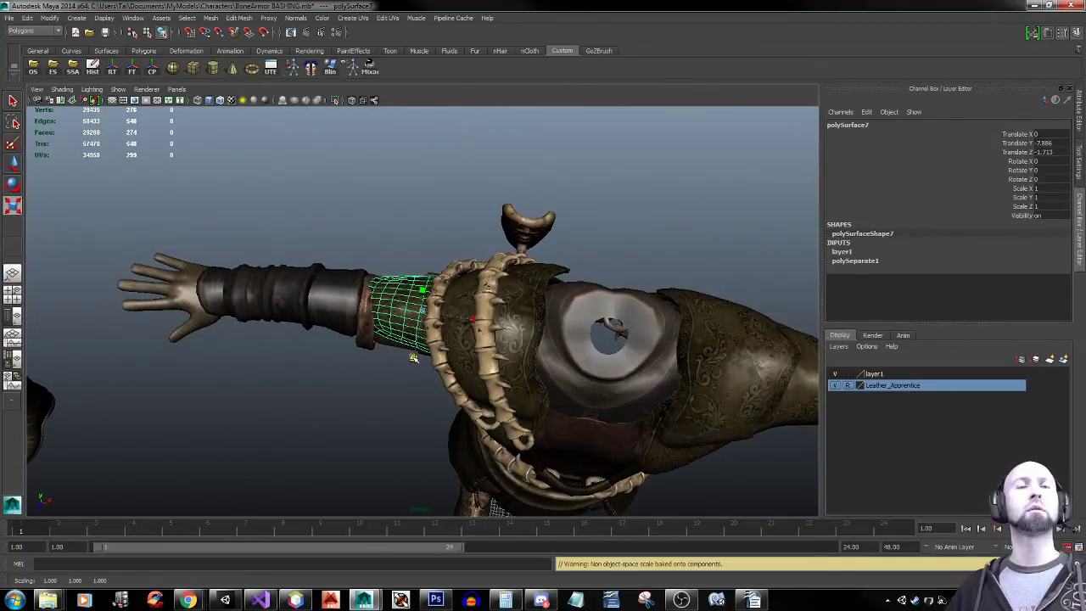
Using X-ray display, align the upper-arm plate with the arm at a Rotate Y of 3.39 and a Translate Z of about -2.1
click(351, 100)
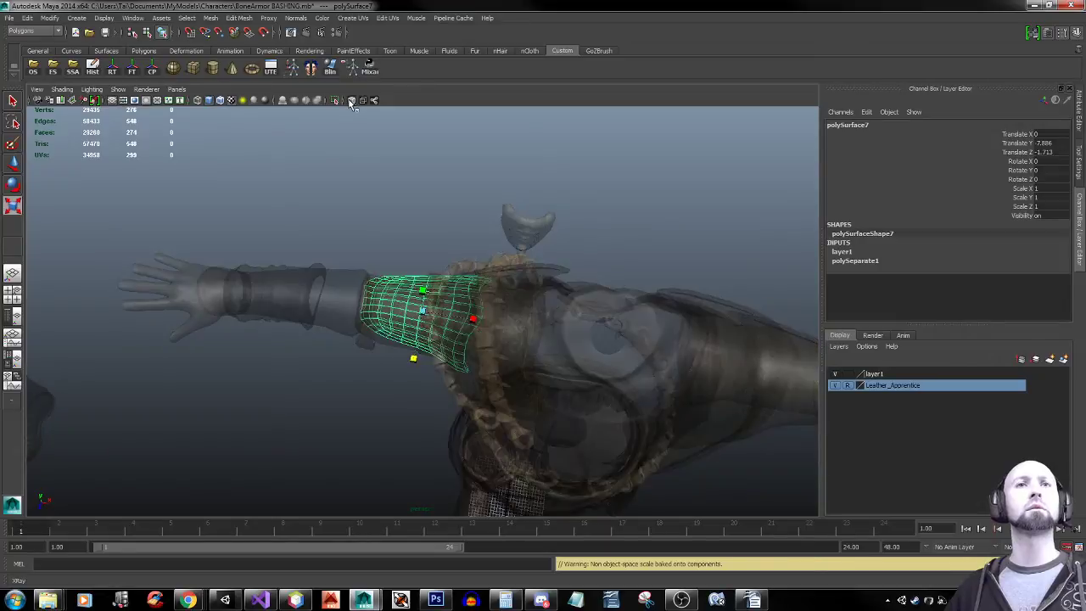
alt+drag(399, 170, 436, 155)
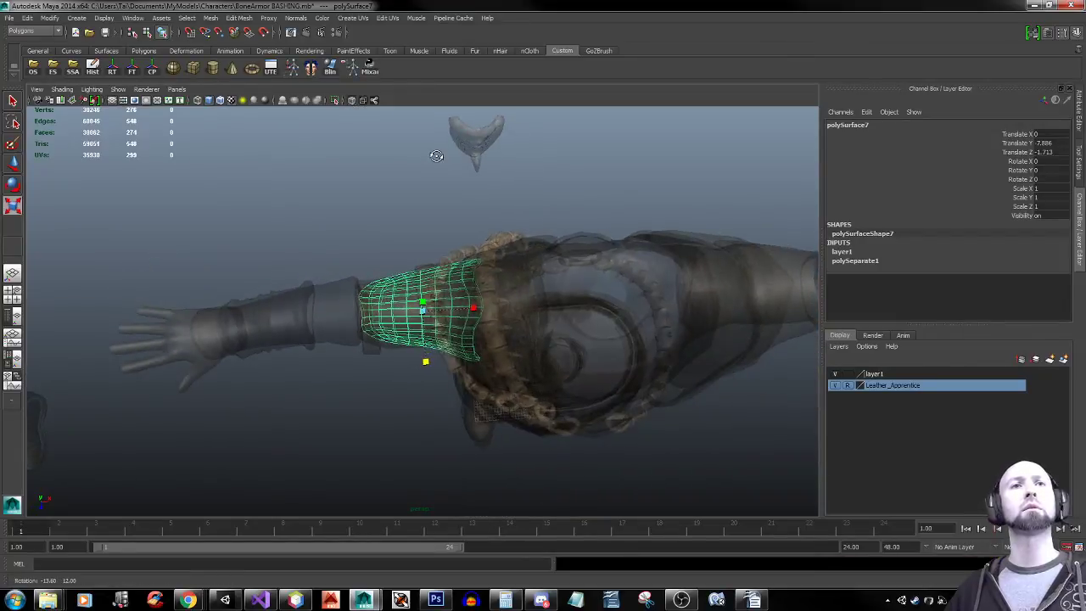
key(e)
drag(466, 335, 427, 341)
key(w)
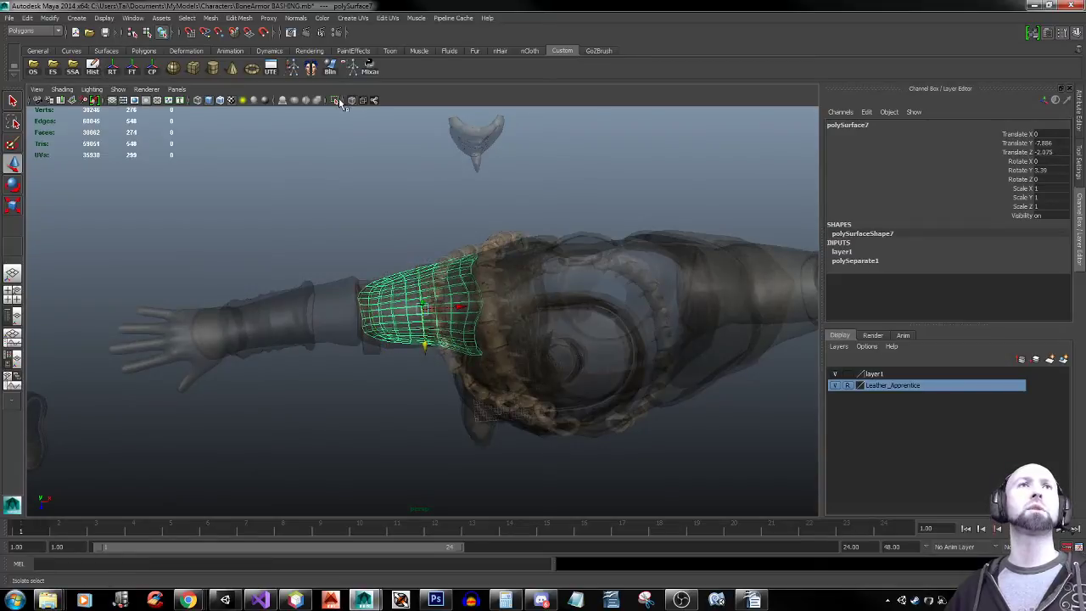
click(351, 100)
Tilt the right shoulder plate under the bone spines to a Rotate Z of about 27.9 and shift it to a Translate X of about -1.3
alt+drag(309, 345, 496, 265)
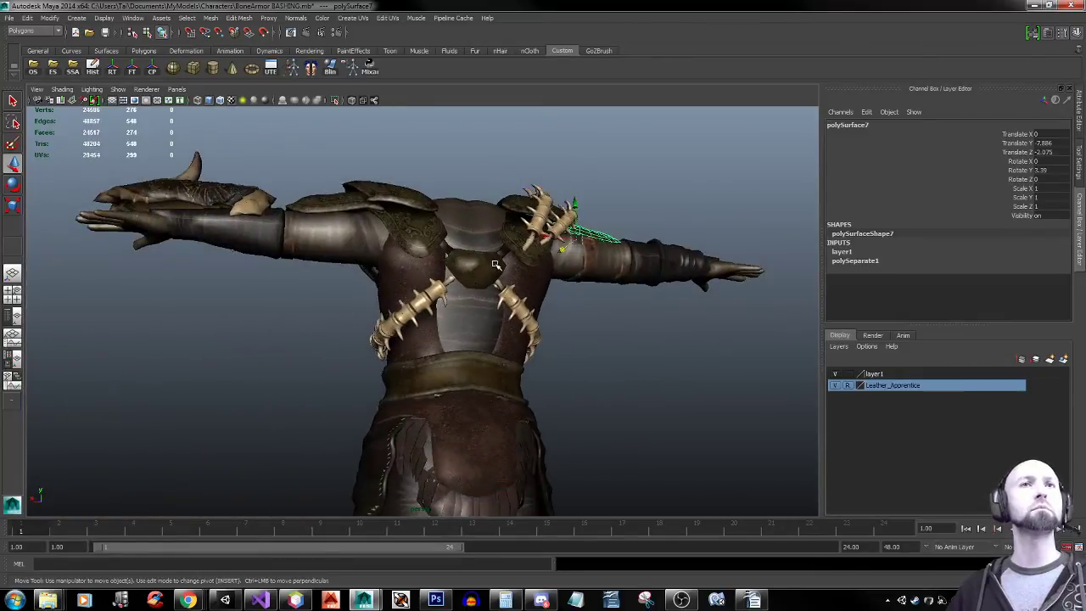
alt+drag(418, 201, 472, 280)
alt+middle_drag(326, 270, 393, 273)
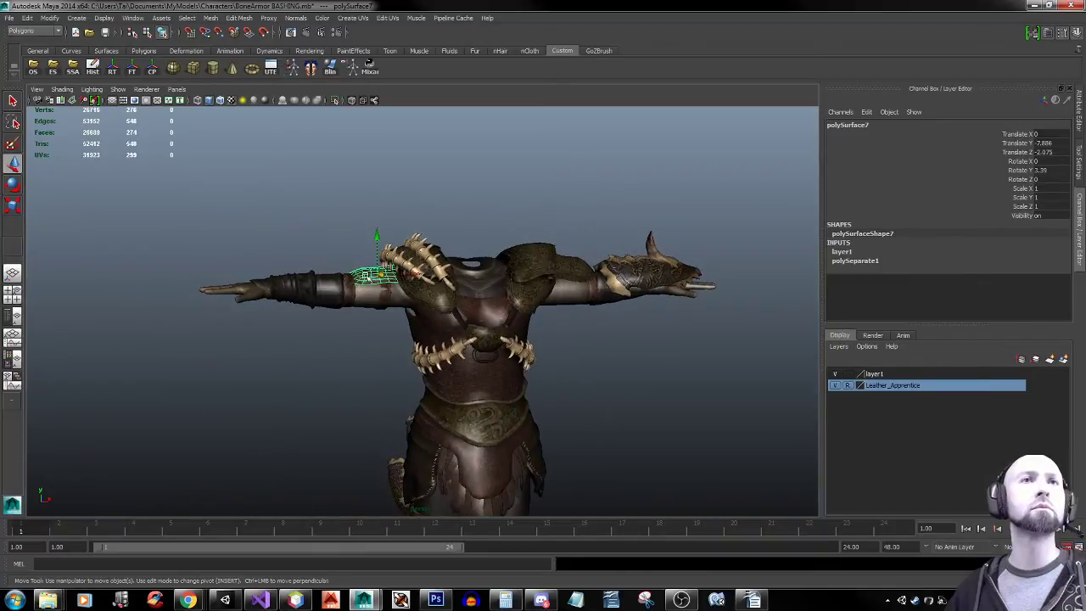
alt+right_drag(393, 273, 477, 257)
click(386, 188)
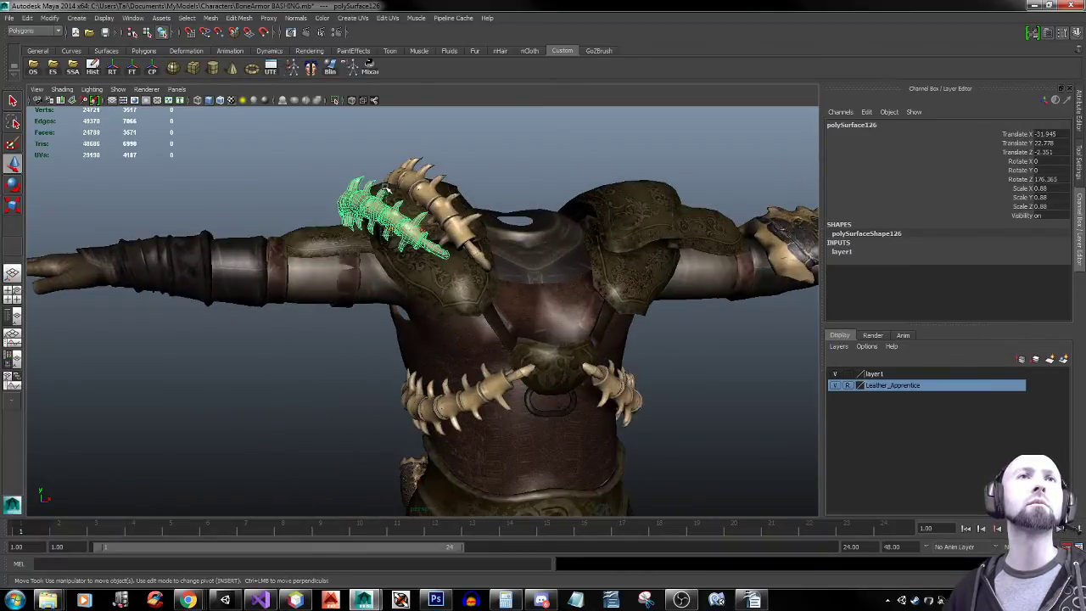
alt+drag(454, 246, 492, 190)
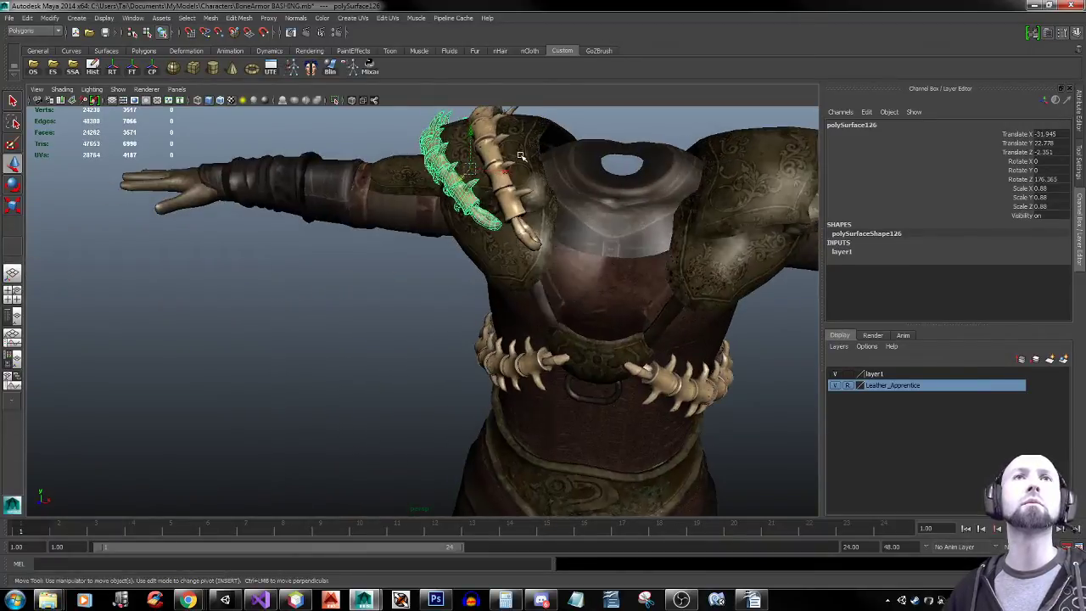
click(526, 134)
key(e)
drag(547, 127, 569, 158)
key(w)
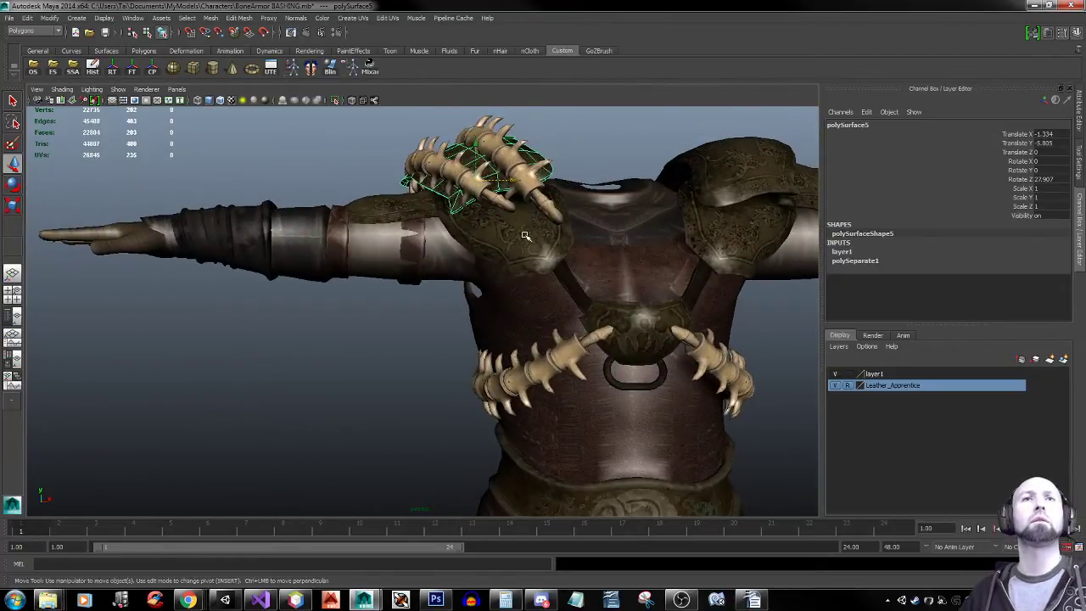
Add both bone spines on the right shoulder to the selection with the plate beneath them
click(499, 136)
click(419, 161)
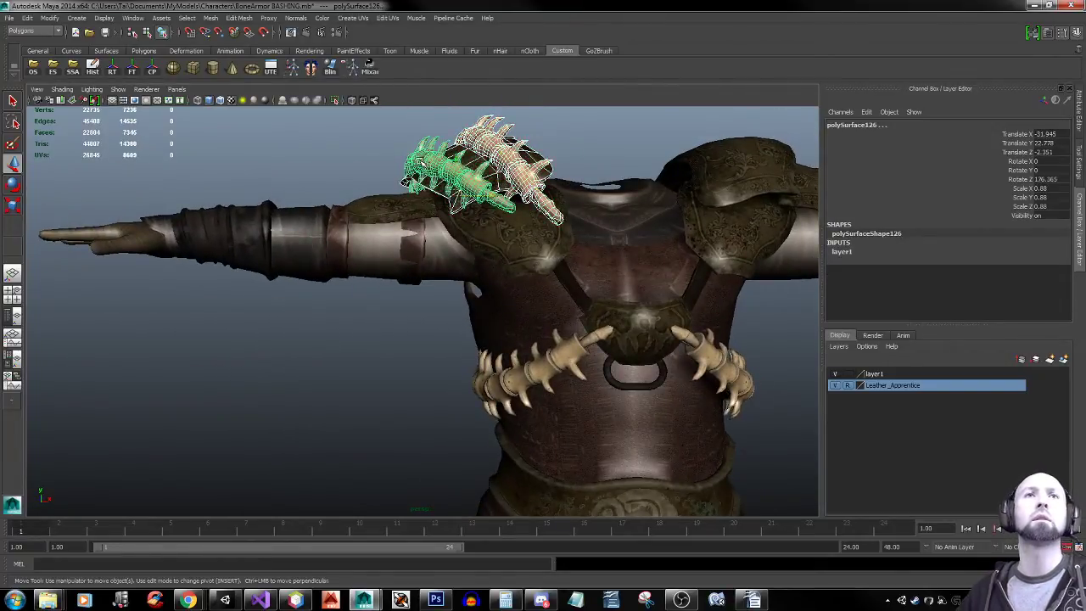
Try lifting the selected shoulder plate and bone spines above the body to expose the armor underneath, and undo the move
alt+right_drag(638, 211, 335, 231)
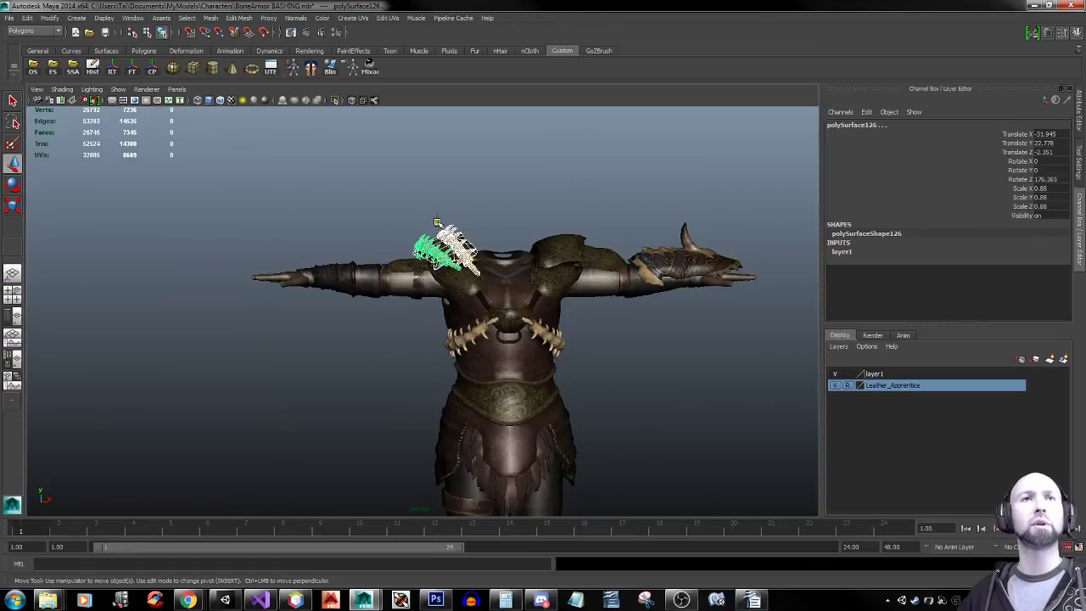
drag(437, 223, 437, 117)
alt+drag(483, 235, 446, 243)
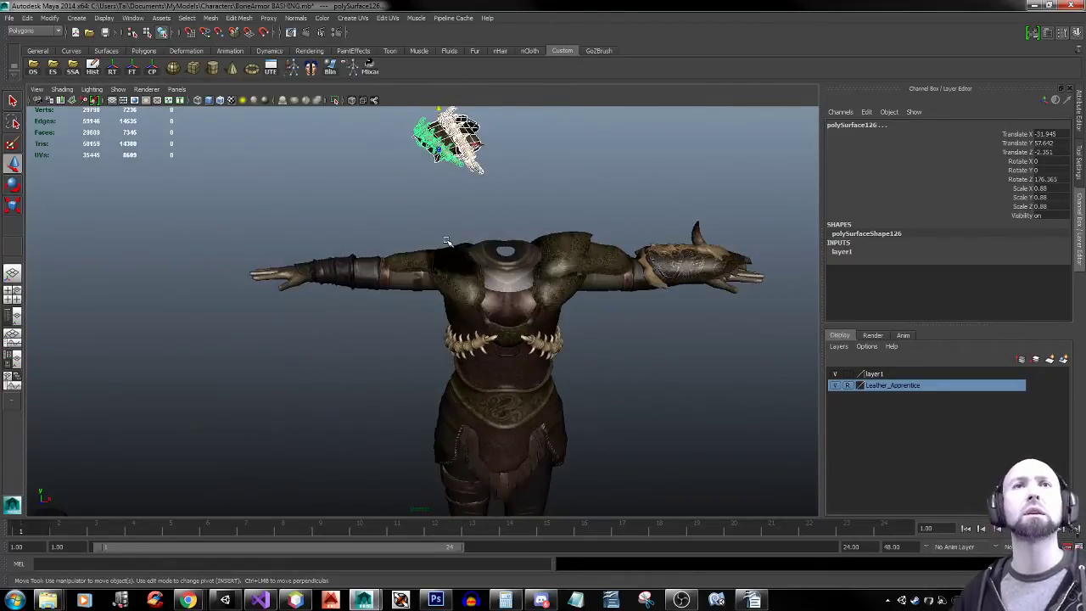
alt+right_drag(325, 262, 681, 263)
alt+middle_drag(475, 203, 416, 307)
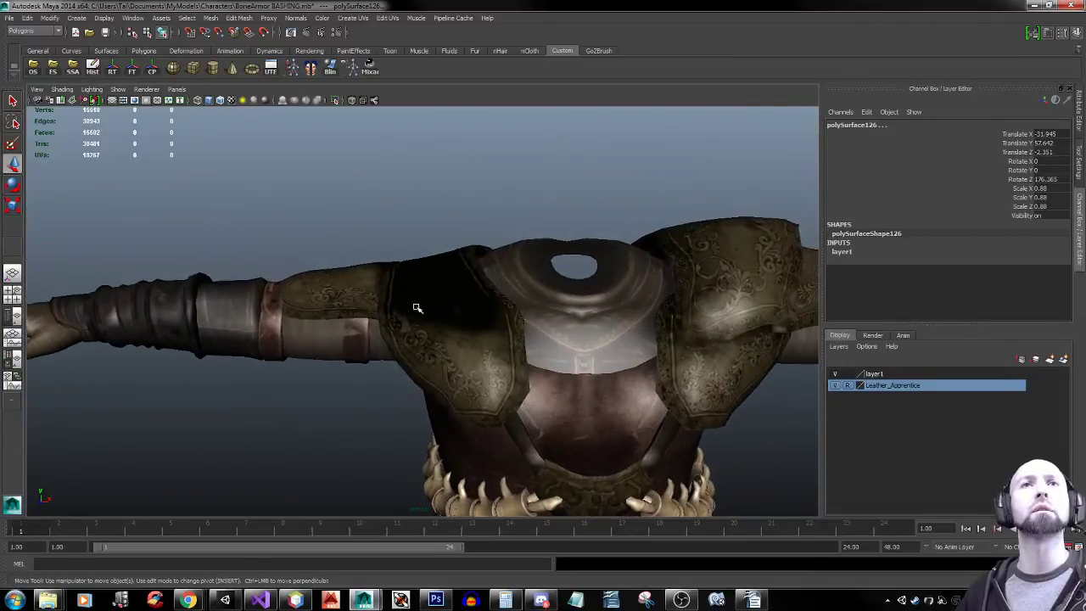
alt+drag(416, 308, 381, 246)
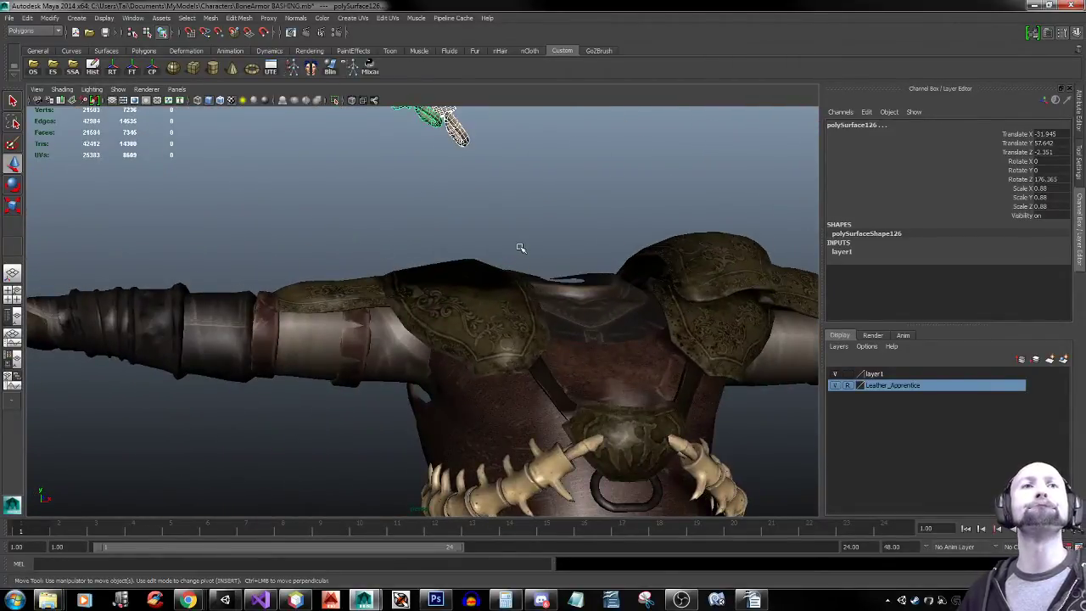
key(ctrl+z)
alt+drag(623, 276, 614, 278)
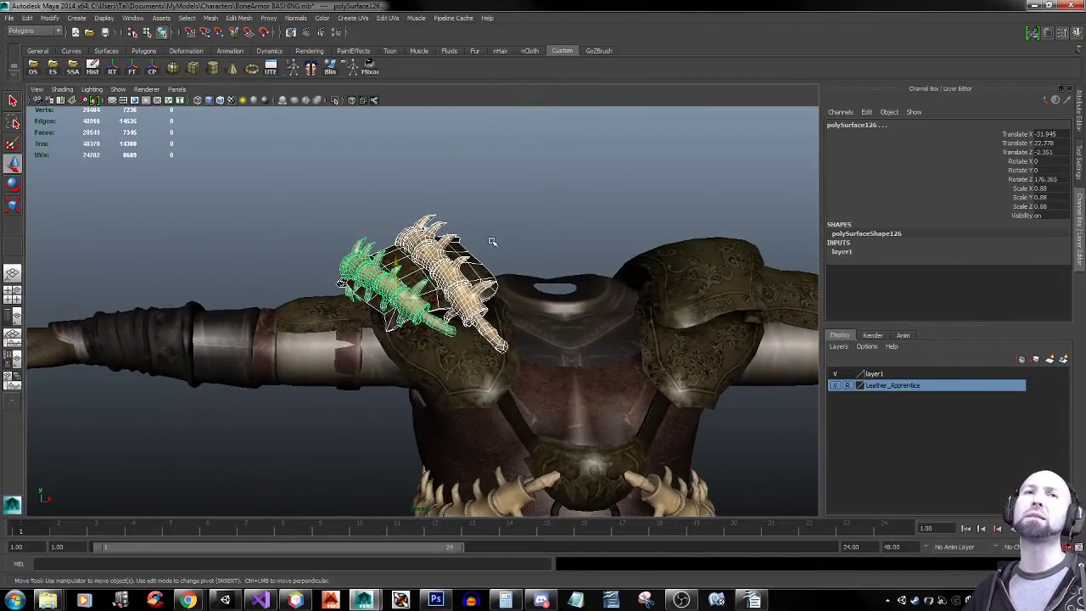
Create a new display layer, add the selected shoulder plate and bone spines to it, and hide that layer
click(1050, 360)
right_click(905, 375)
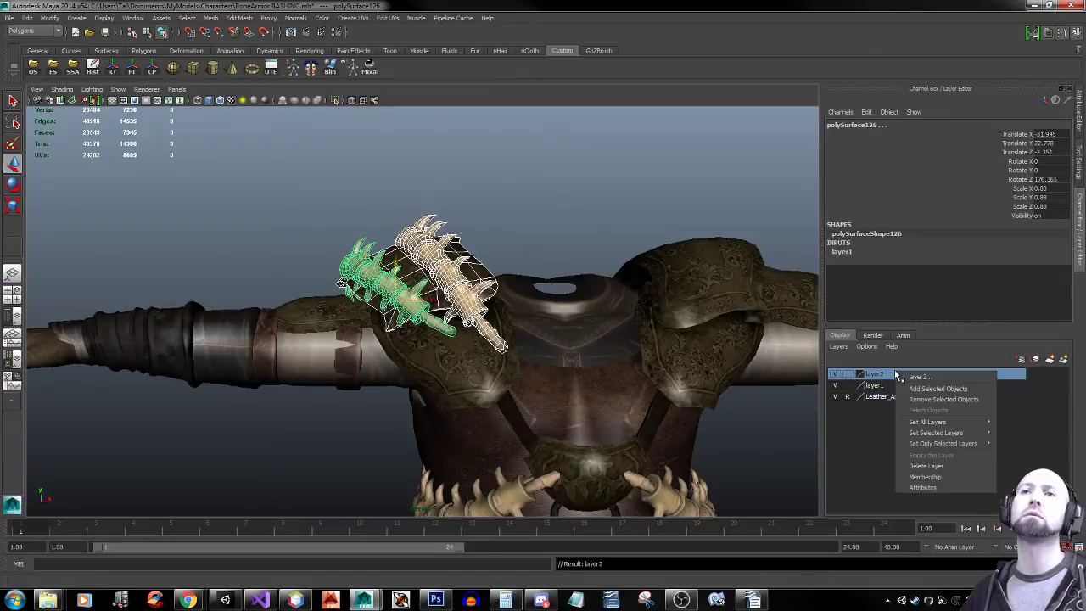
click(961, 389)
click(837, 374)
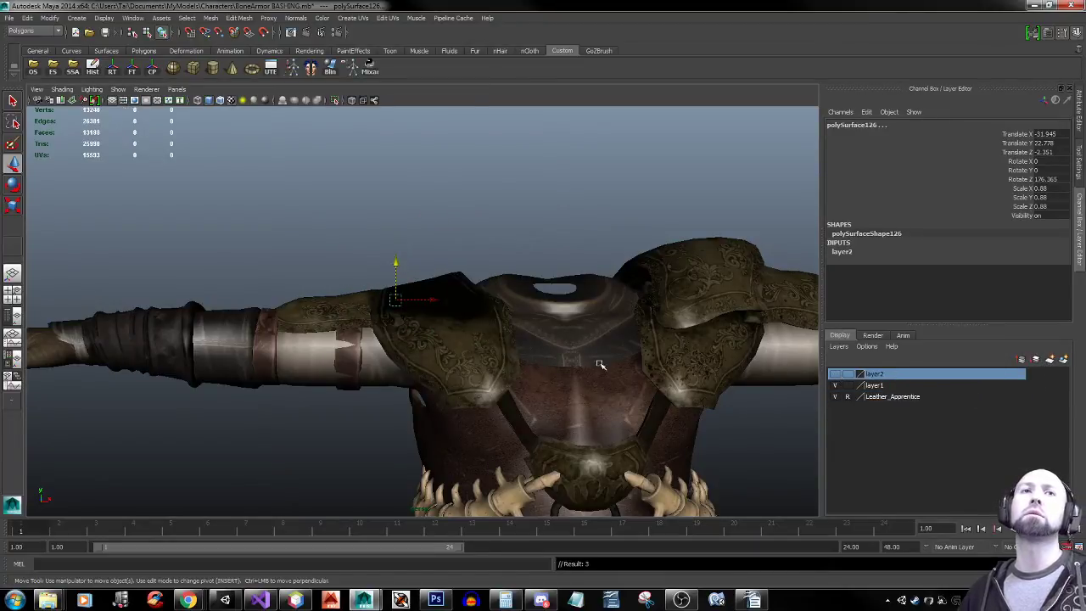
Select the large right shoulder plate that hangs over the chest and scale it narrower along Z
click(465, 338)
alt+drag(465, 338, 577, 323)
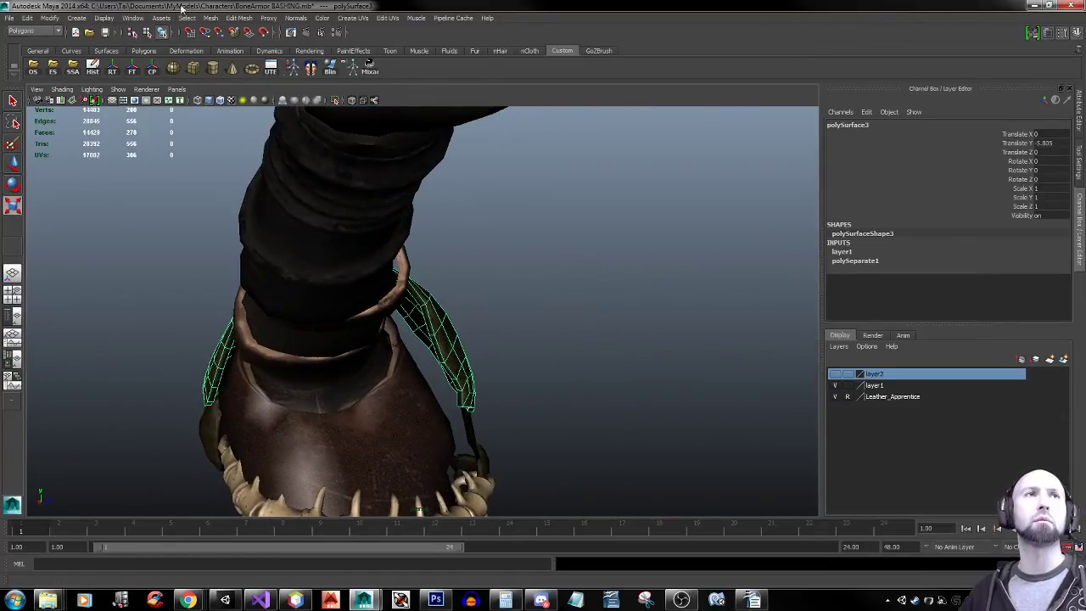
key(r)
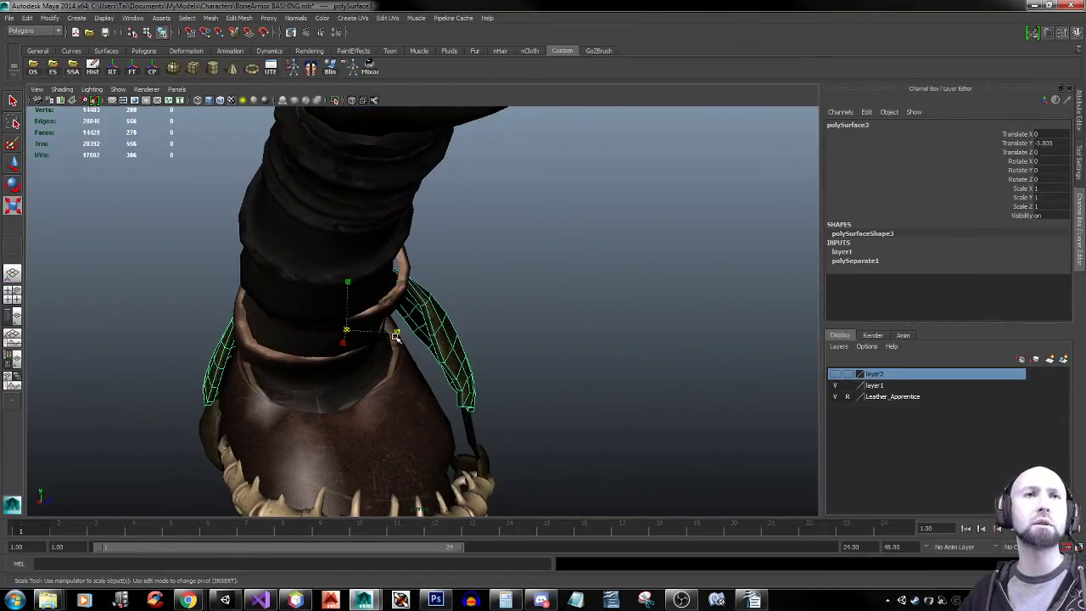
mouse_move(396, 336)
mouse_down()
mouse_move(498, 311)
mouse_move(442, 316)
mouse_move(467, 351)
mouse_move(455, 382)
mouse_move(376, 332)
mouse_up()
key(w)
key(r)
alt+drag(721, 299, 479, 255)
Lower the shoulder-end top of the right upper-arm plate toward the arm by moving a soft-selected face down
click(443, 241)
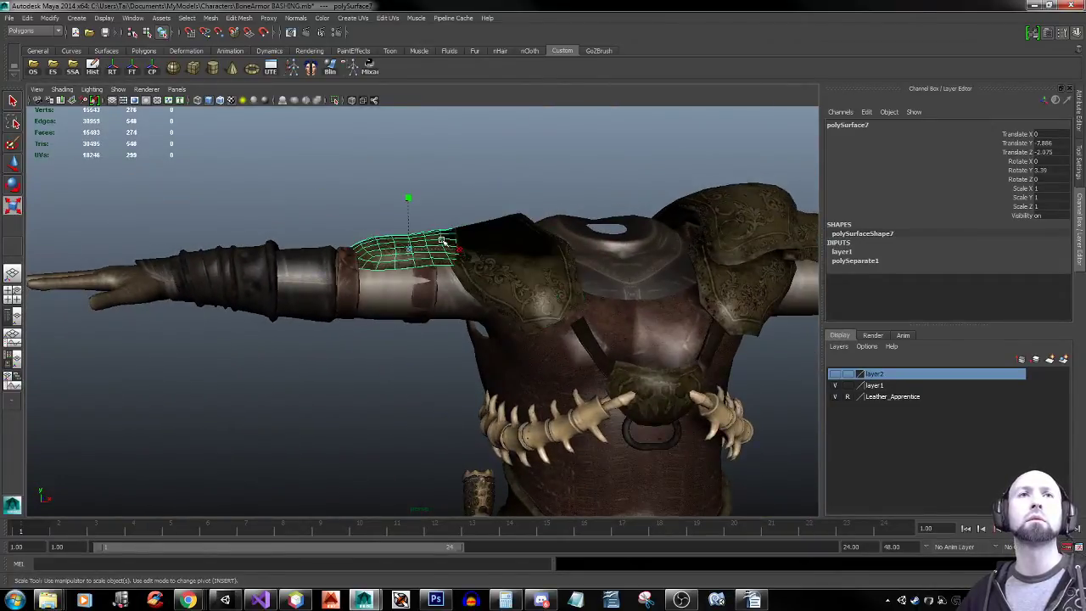
key(f)
scroll(574, 280, down, 5)
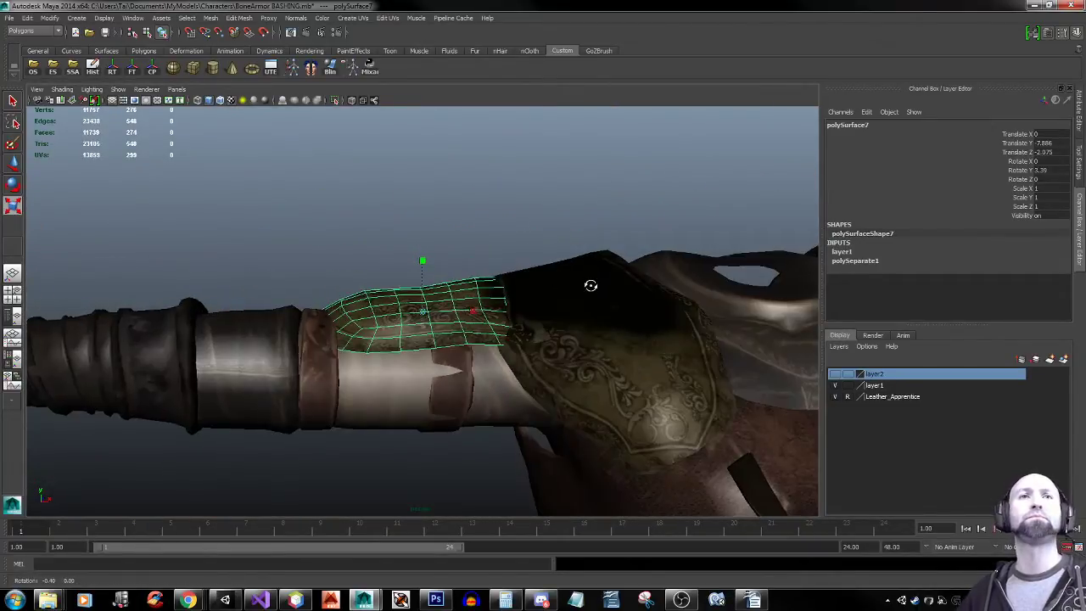
mouse_move(589, 286)
alt+mouse_down()
mouse_move(580, 313)
mouse_move(577, 296)
alt+mouse_up()
right_drag(452, 265, 451, 293)
alt+drag(435, 225, 369, 245)
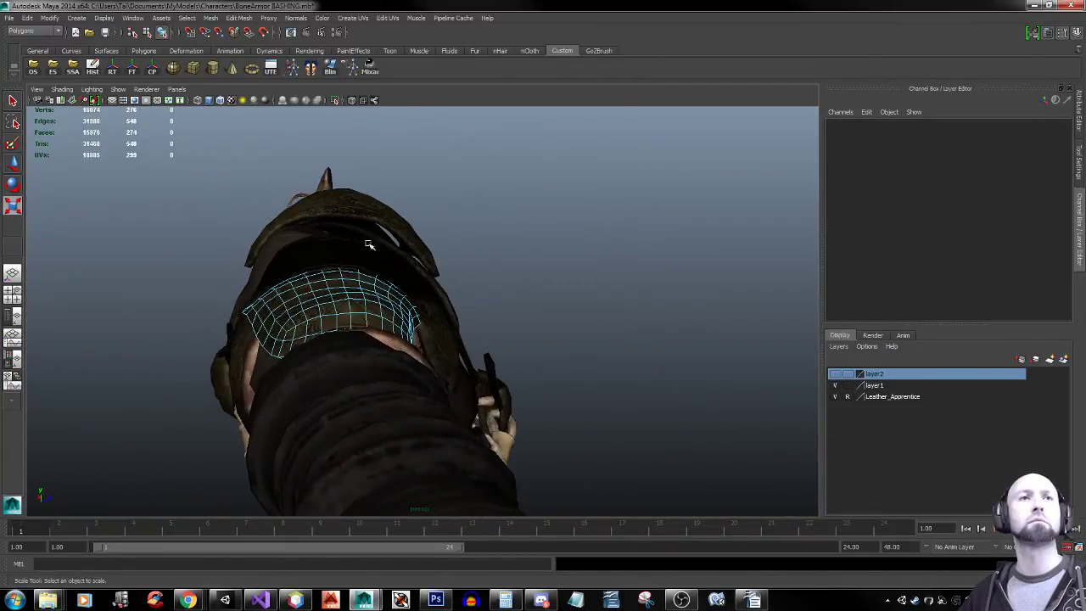
click(339, 276)
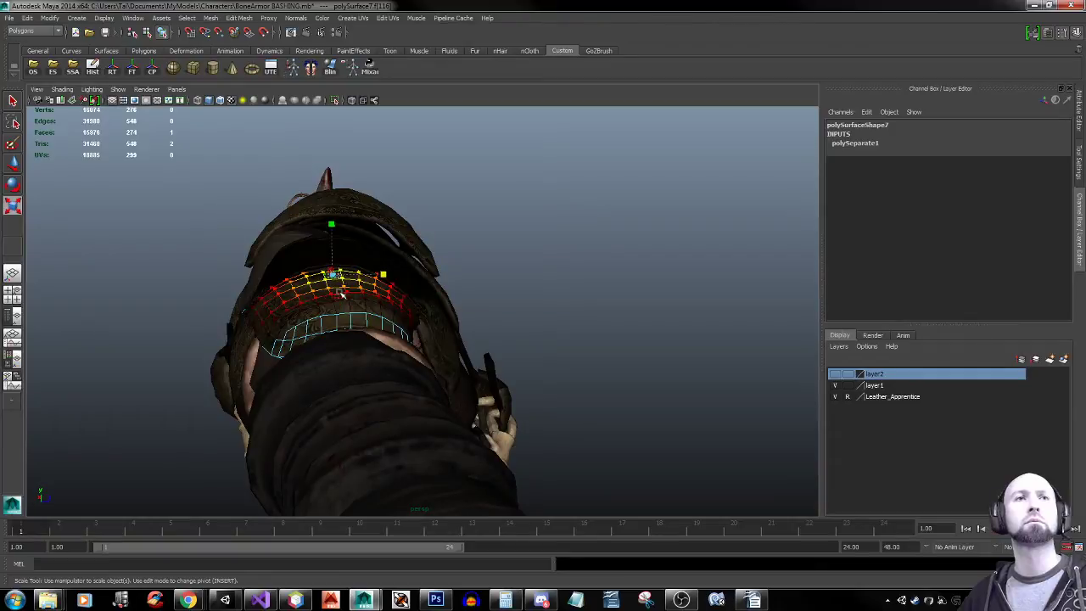
alt+drag(340, 285, 493, 281)
key(ctrl+z)
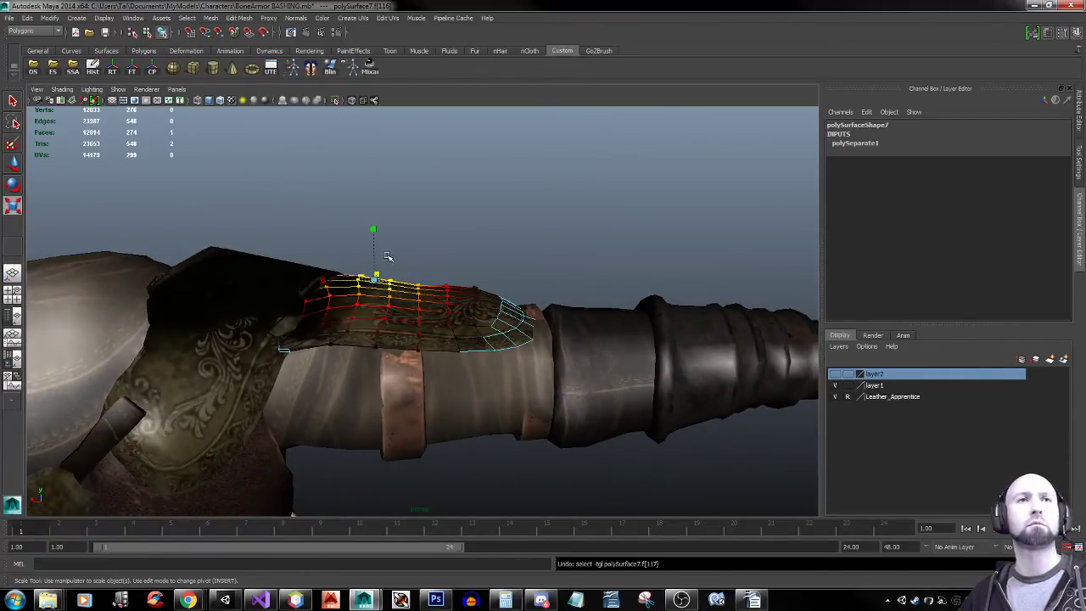
key(w)
drag(376, 243, 373, 252)
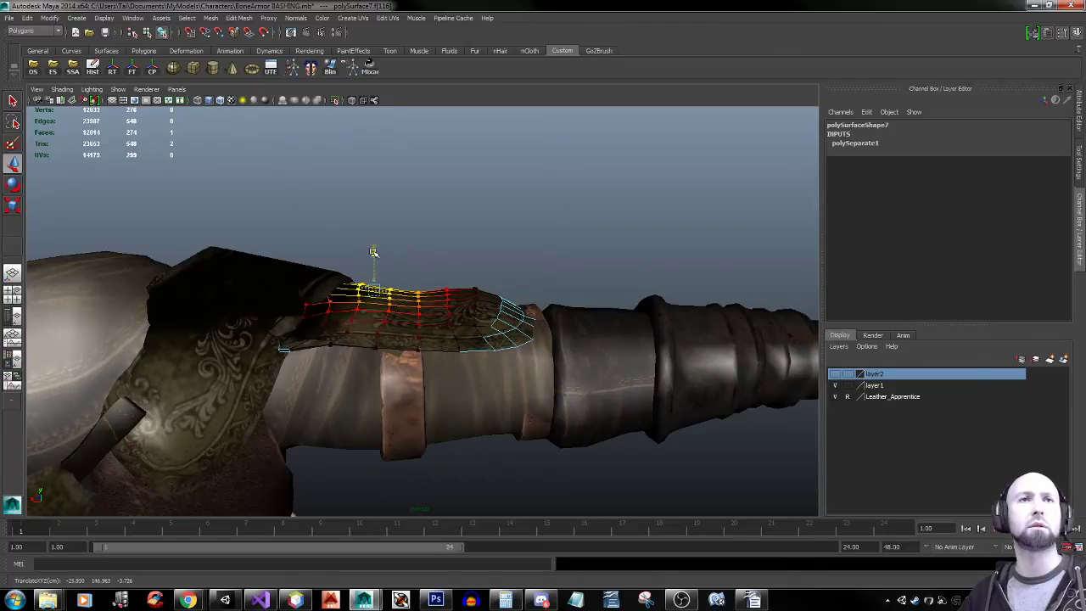
key(e)
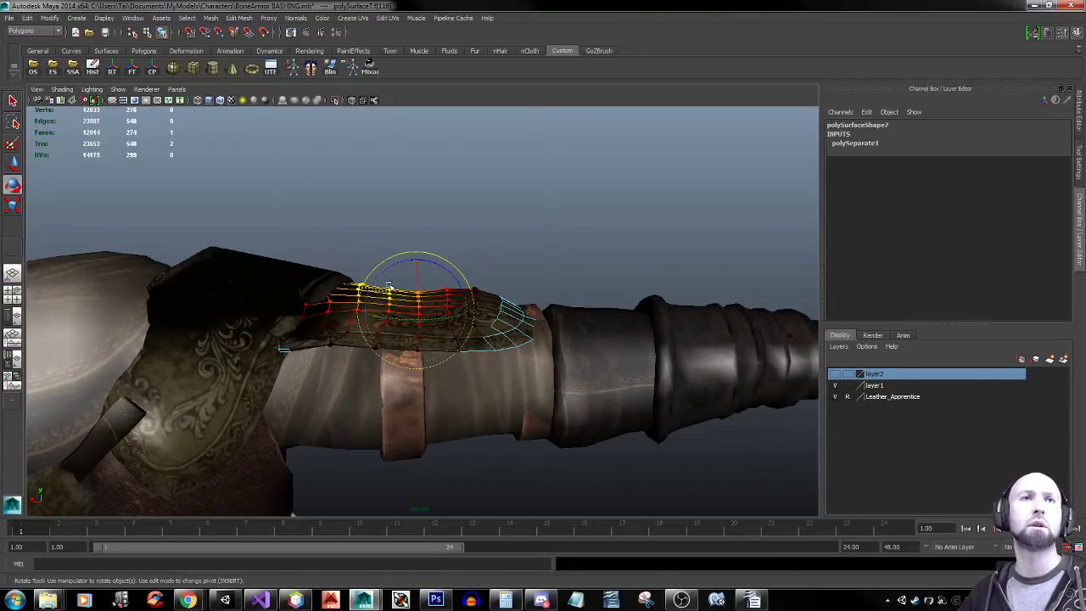
drag(438, 266, 502, 328)
Lower the top surface near the elbow end of the upper-arm plate with a soft-selected face
key(q)
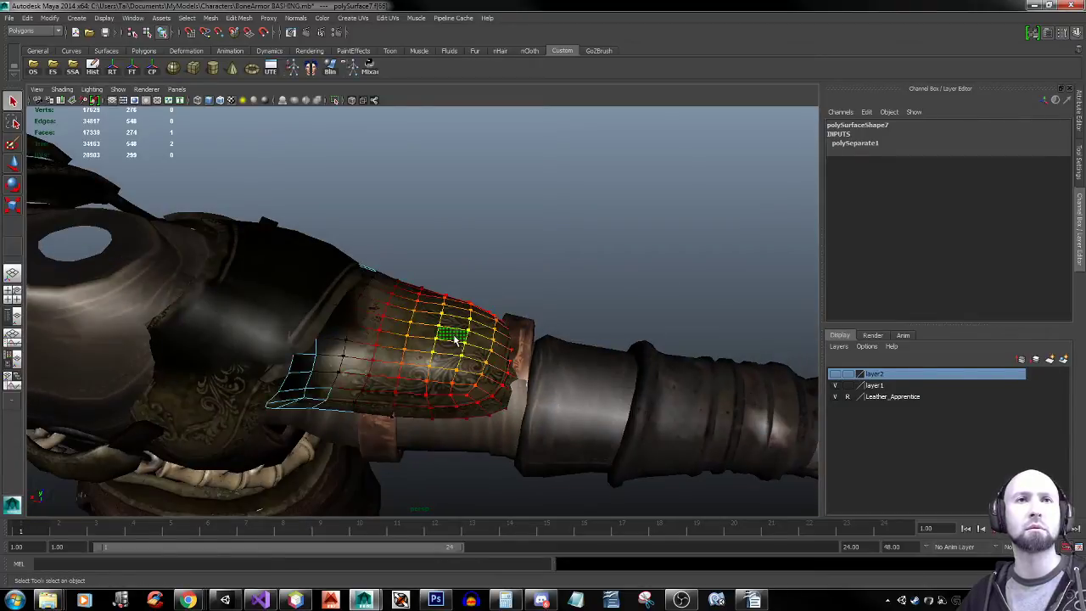
key(r)
alt+drag(471, 367, 494, 313)
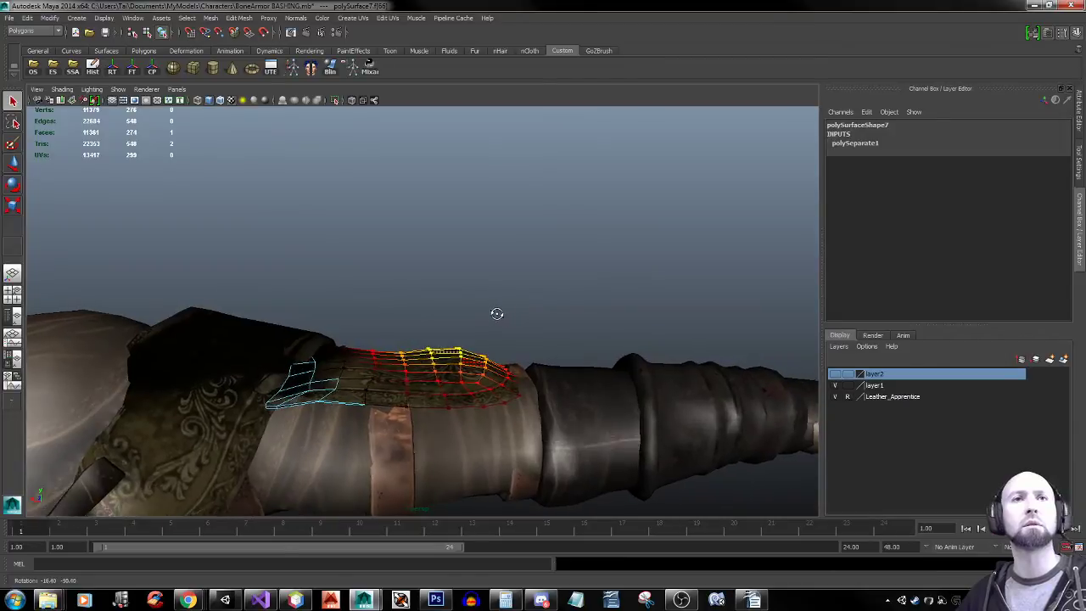
drag(445, 401, 443, 391)
middle_drag(444, 392, 444, 384)
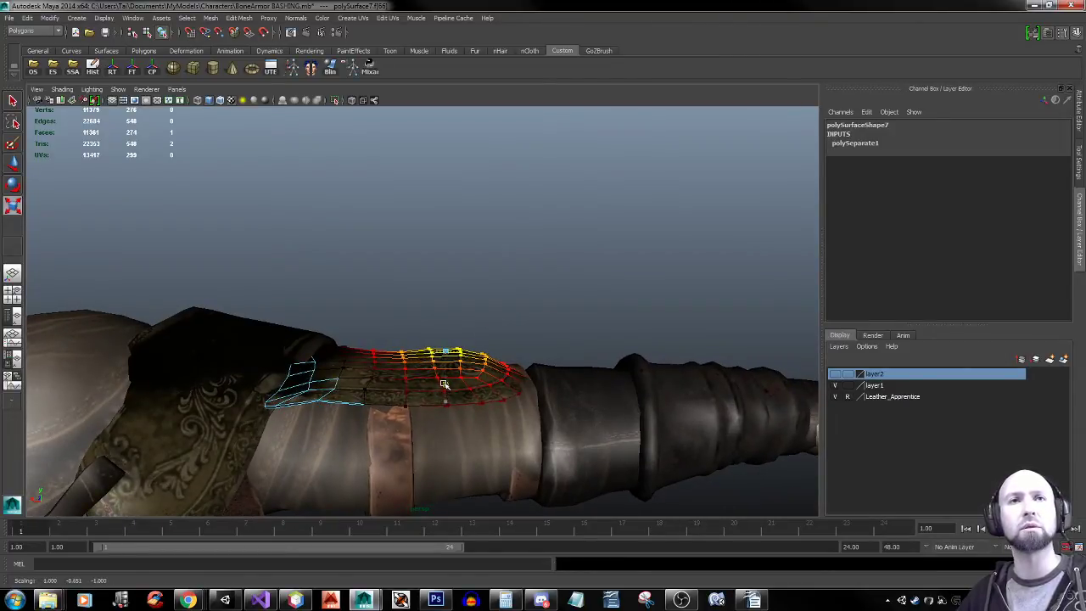
key(w)
middle_drag(447, 313, 452, 319)
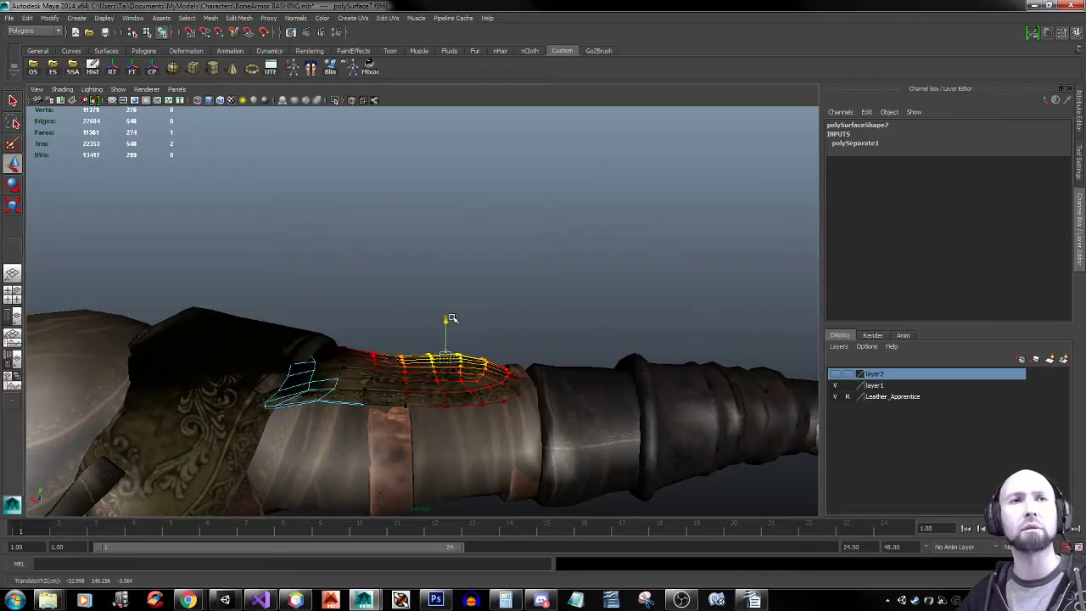
Raise two adjacent edges in the middle of the upper-arm plate over the strap, using a soft-selection falloff radius of 6.07
alt+drag(451, 319, 404, 416)
key(q)
right_drag(404, 341, 413, 310)
click(404, 351)
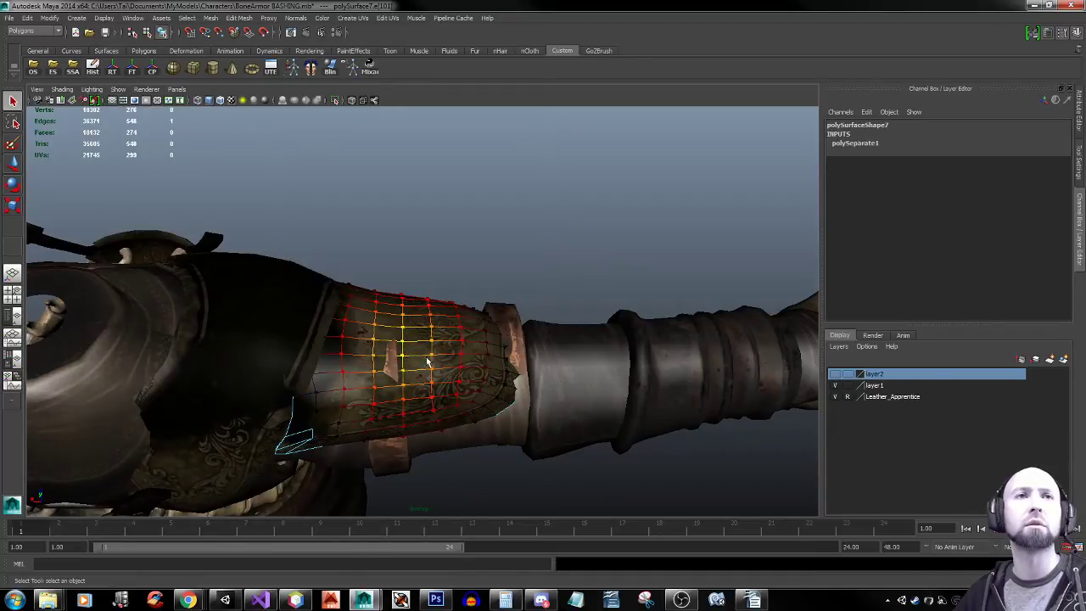
shift+click(403, 342)
alt+drag(427, 355, 402, 311)
key(b)
key(w)
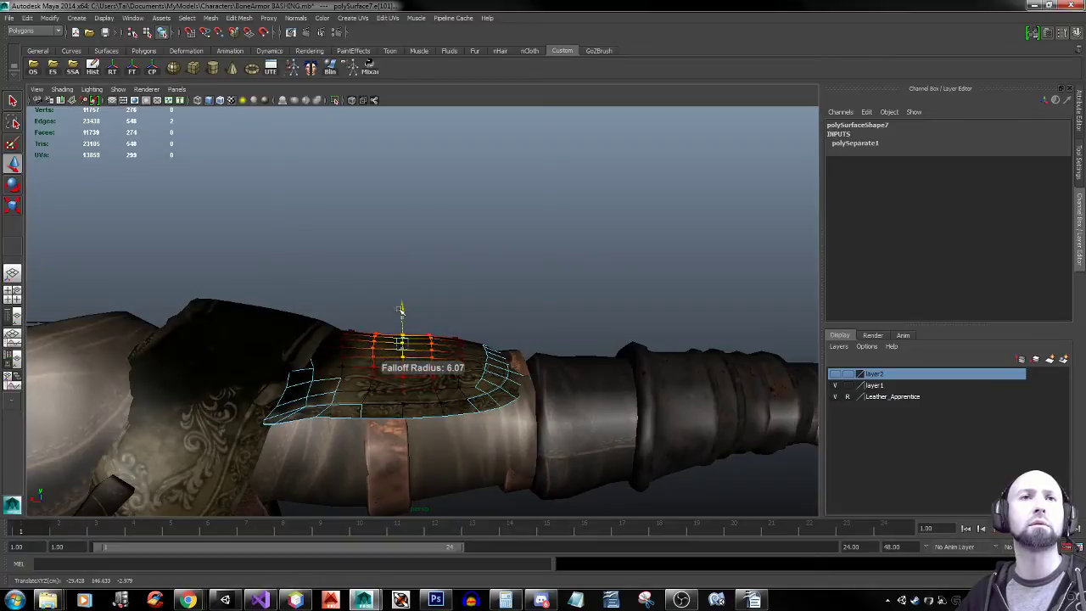
Reshape the large right shoulder plate's rear rim with soft-selected faces at a 13.7 falloff radius, undoing the last nudge
alt+drag(512, 339, 336, 200)
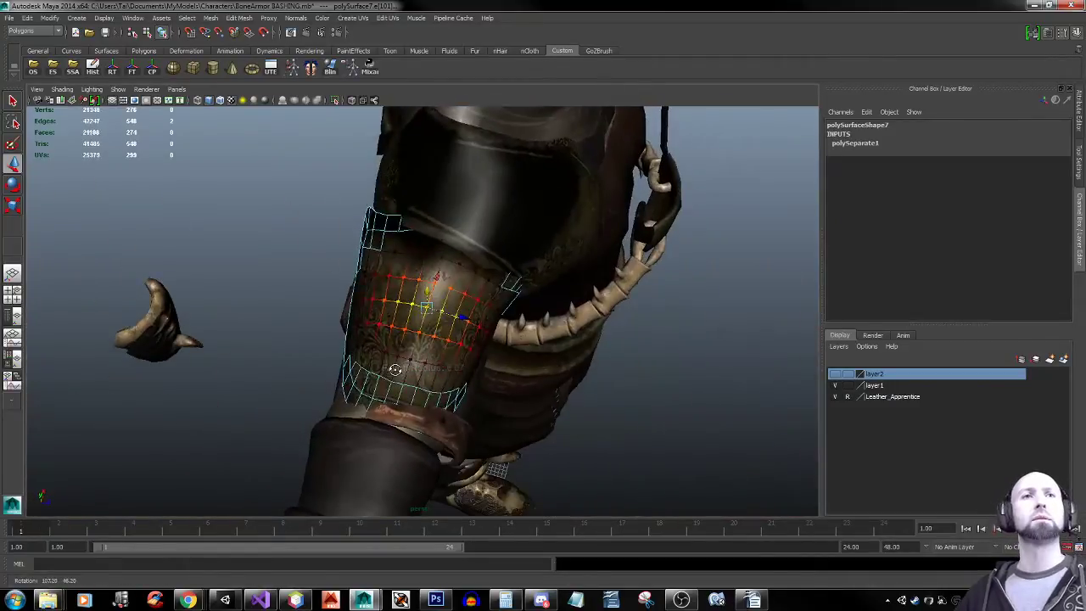
right_drag(479, 190, 510, 178)
click(490, 193)
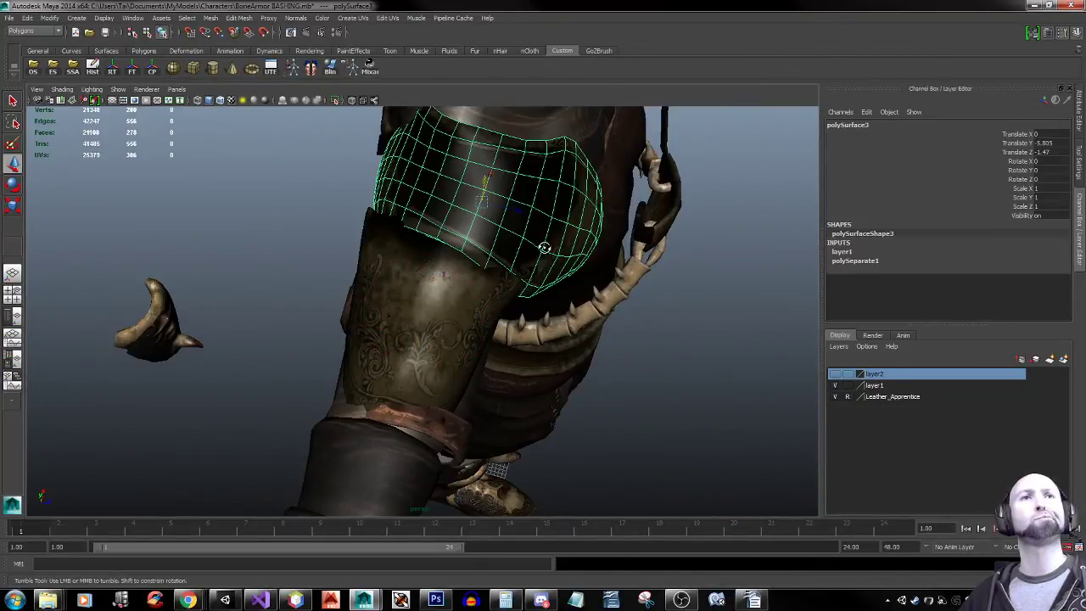
alt+drag(546, 247, 338, 221)
right_drag(338, 221, 346, 258)
click(348, 256)
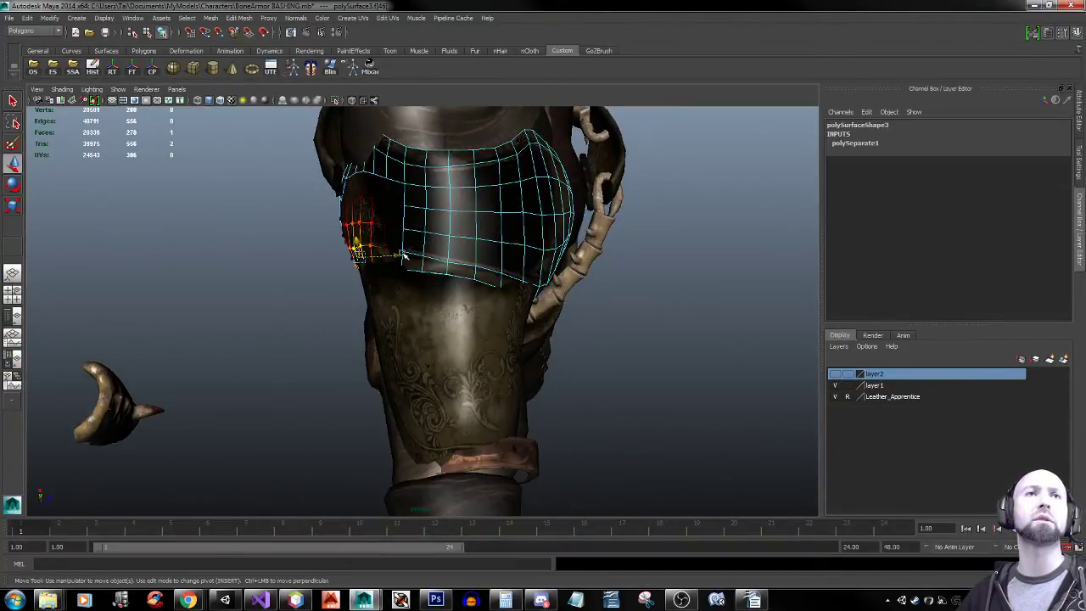
drag(402, 253, 474, 254)
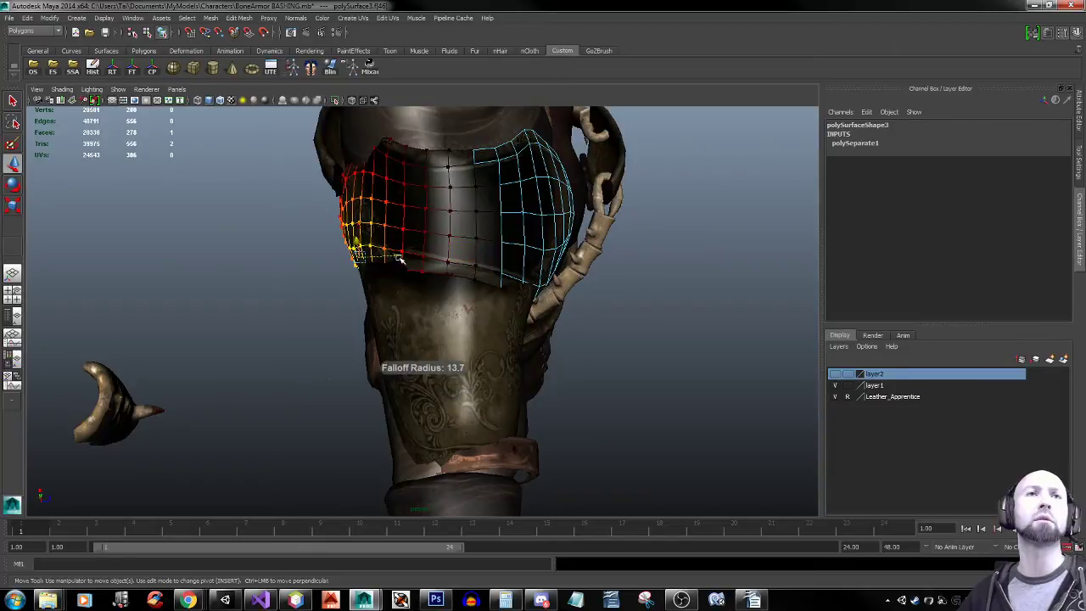
drag(400, 260, 354, 245)
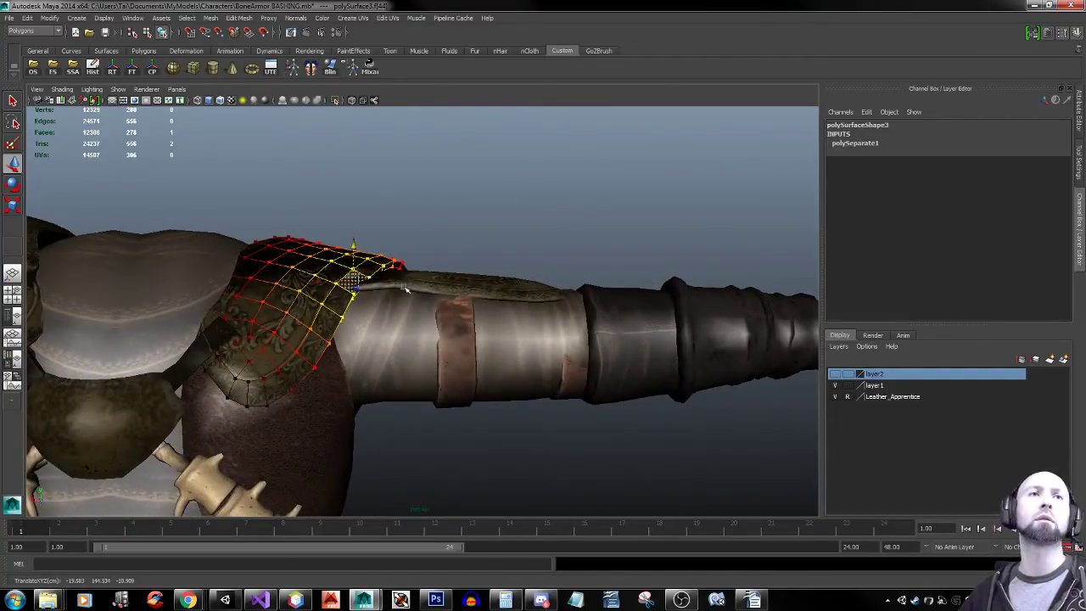
key(ctrl+z)
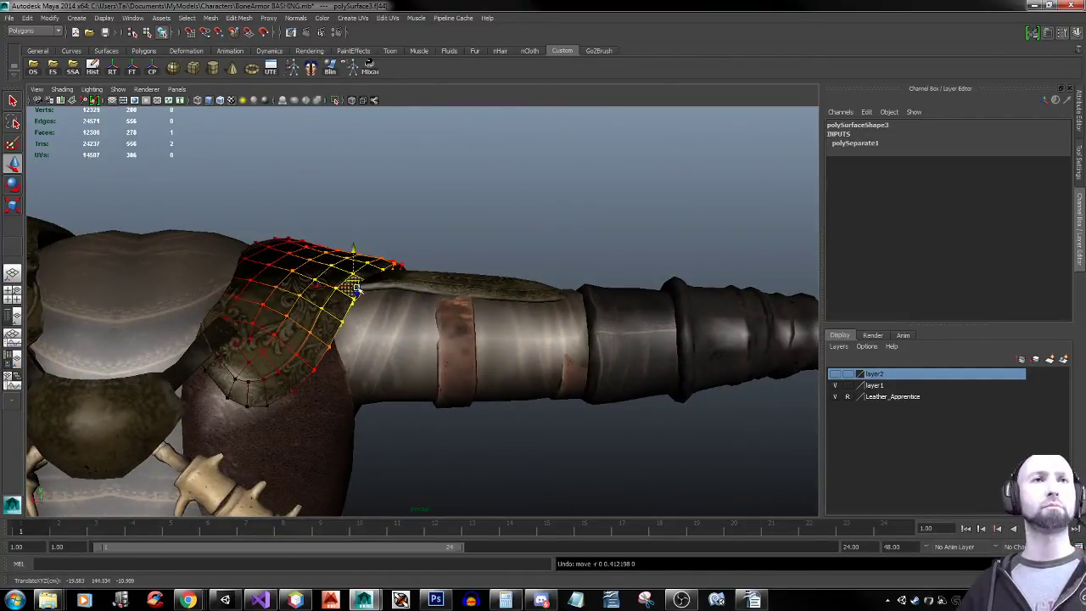
Raise an edge on the shoulder plate's rear rim with a falloff radius of 9.48, and adjust it along Z
right_drag(366, 276, 366, 253)
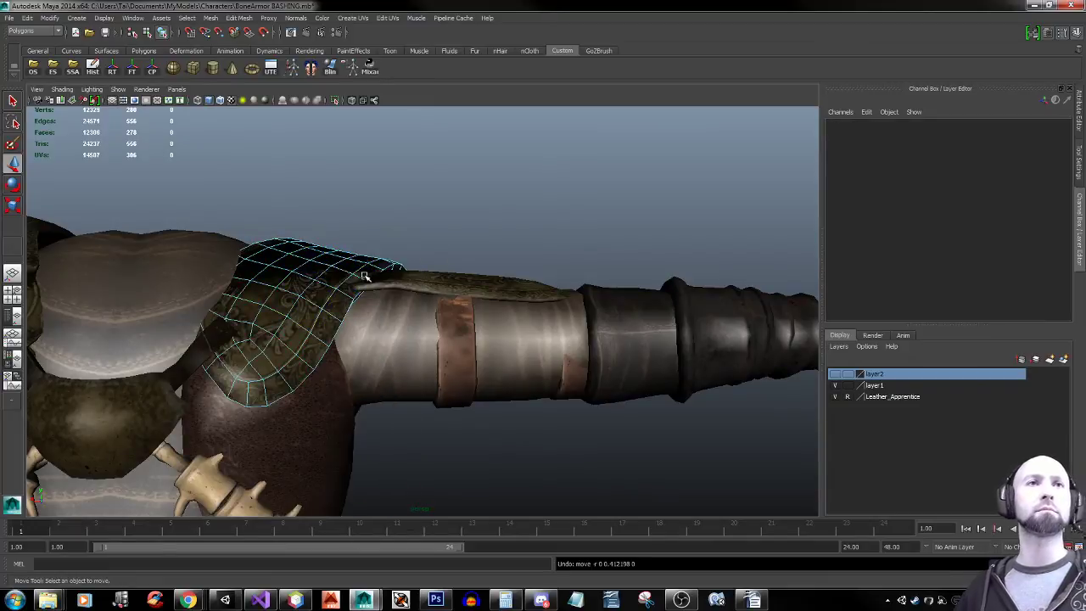
click(359, 279)
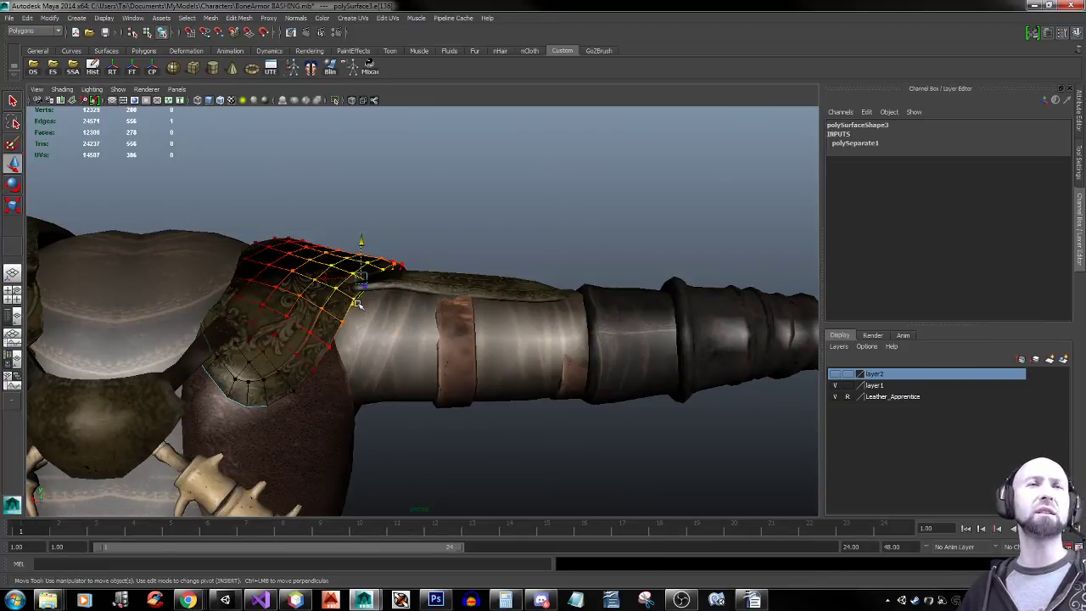
key(b)
drag(382, 274, 363, 242)
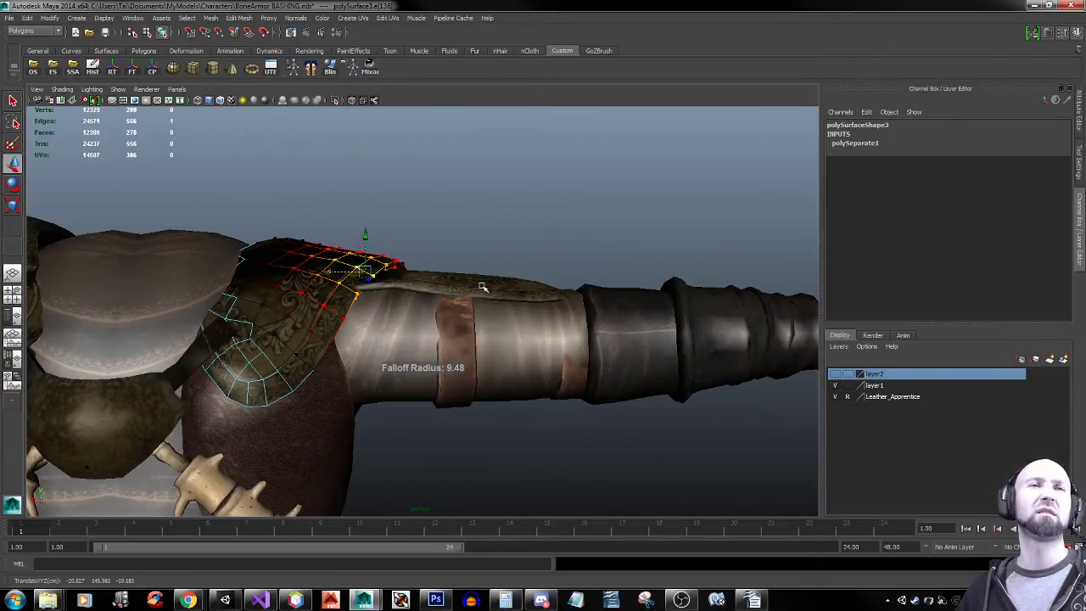
alt+drag(330, 276, 478, 363)
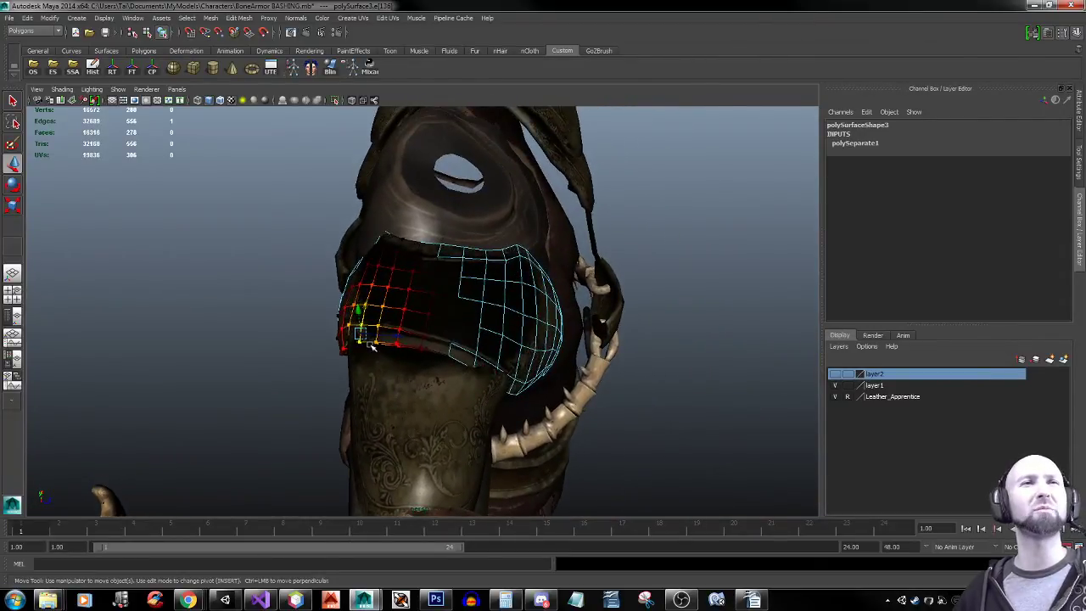
drag(402, 336, 505, 304)
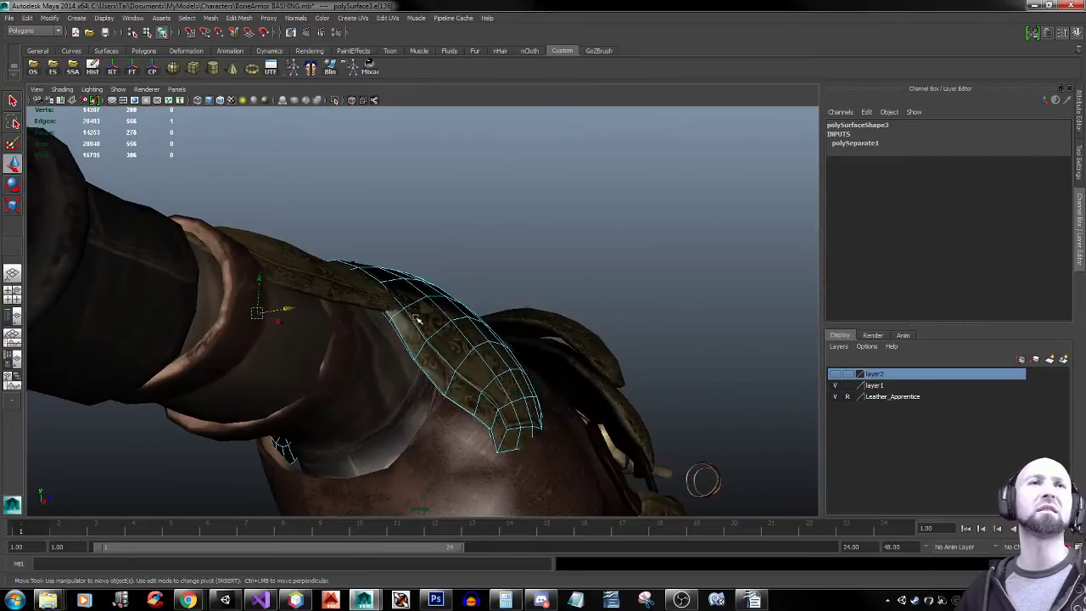
Adjust the shoulder plate's front rim edge around the arm and pull its top rim edge outward over the upper-arm plate
click(382, 307)
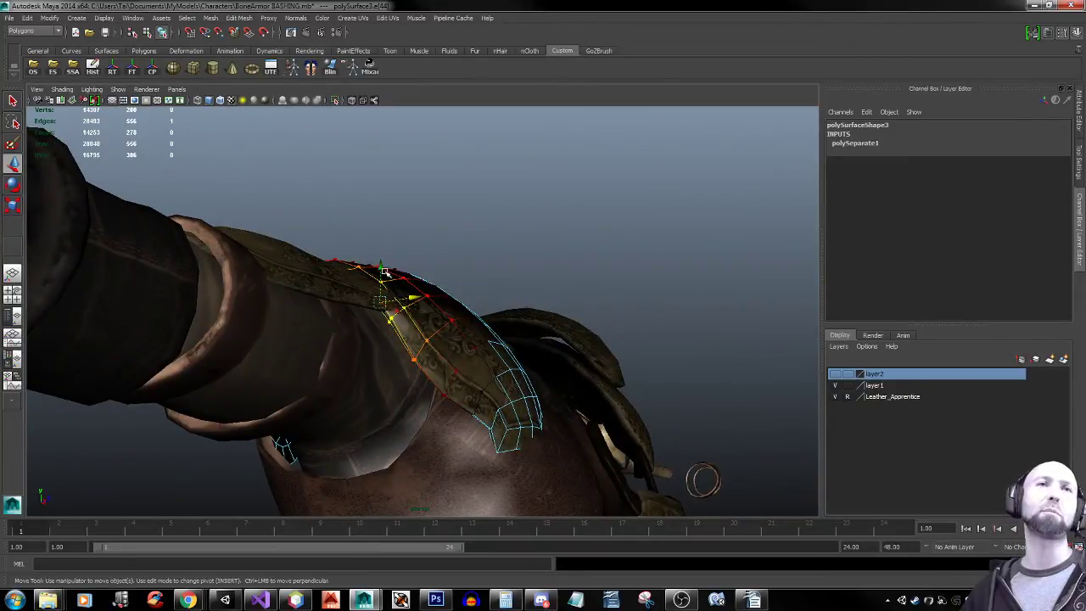
drag(378, 271, 493, 404)
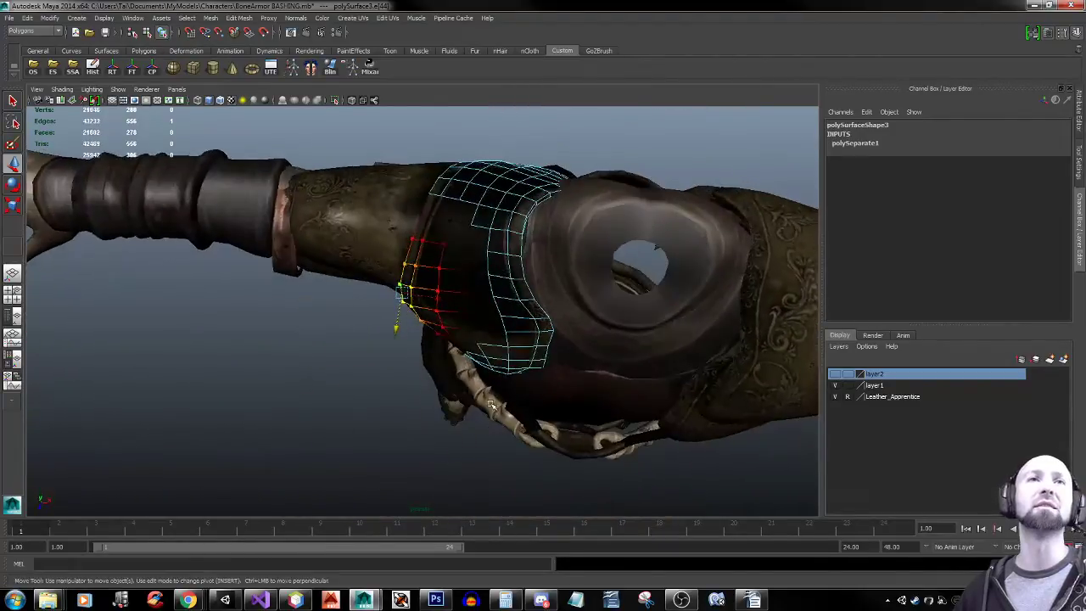
click(417, 225)
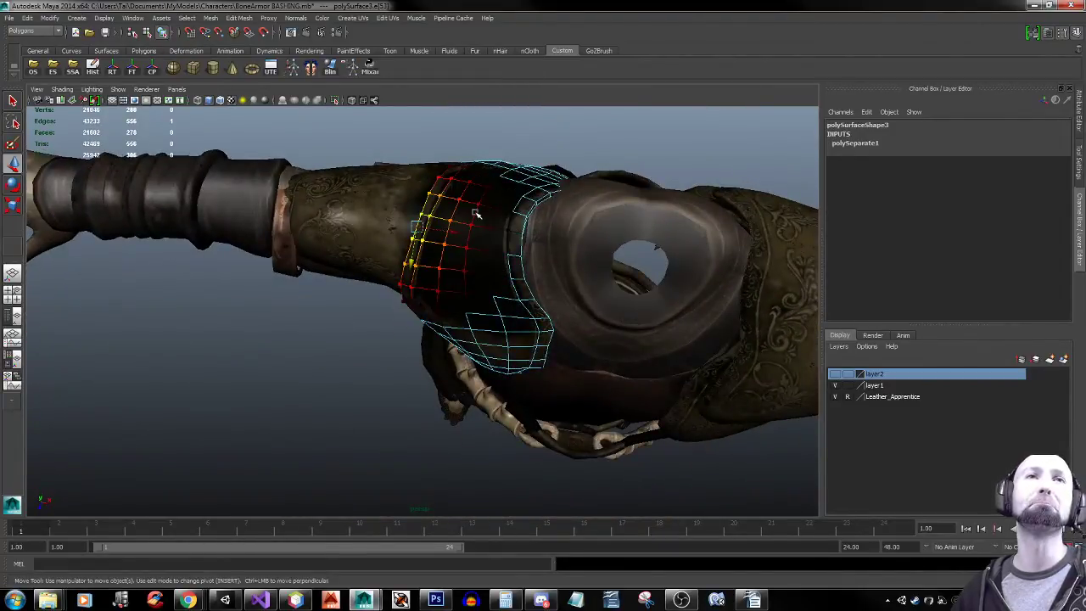
middle_drag(454, 237, 446, 231)
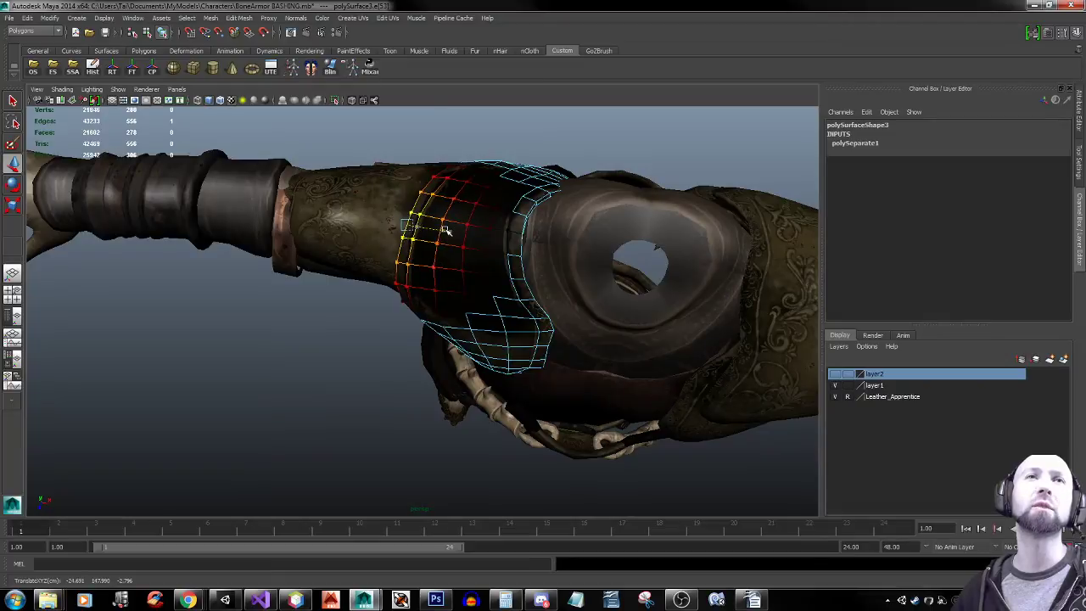
Move a soft-selected edge on the front of the shoulder plate slightly inward along Z and rotate it slightly to follow the shoulder
alt+drag(446, 231, 501, 254)
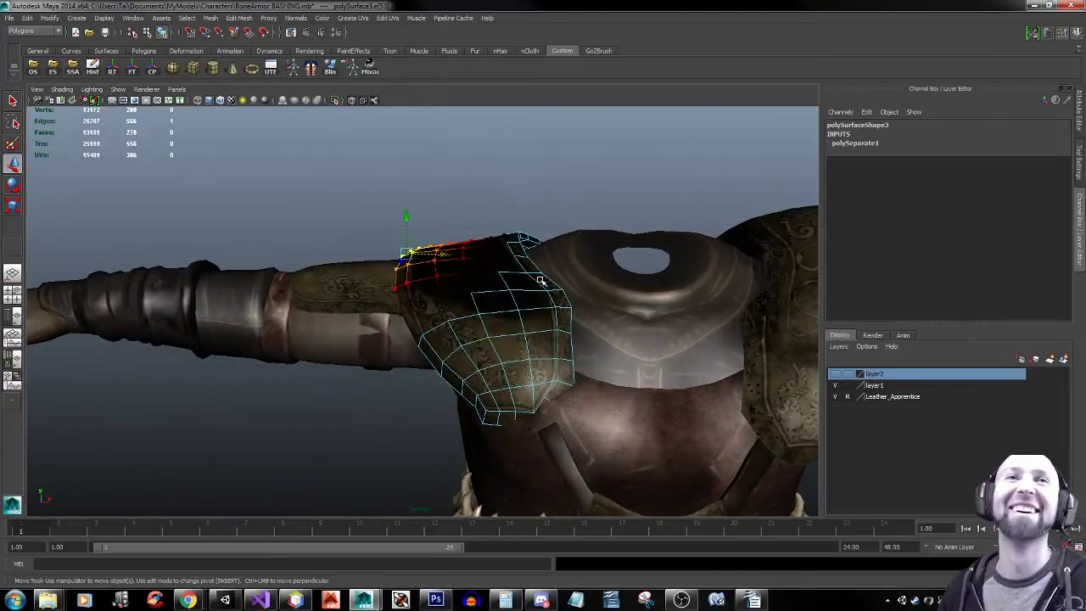
click(492, 289)
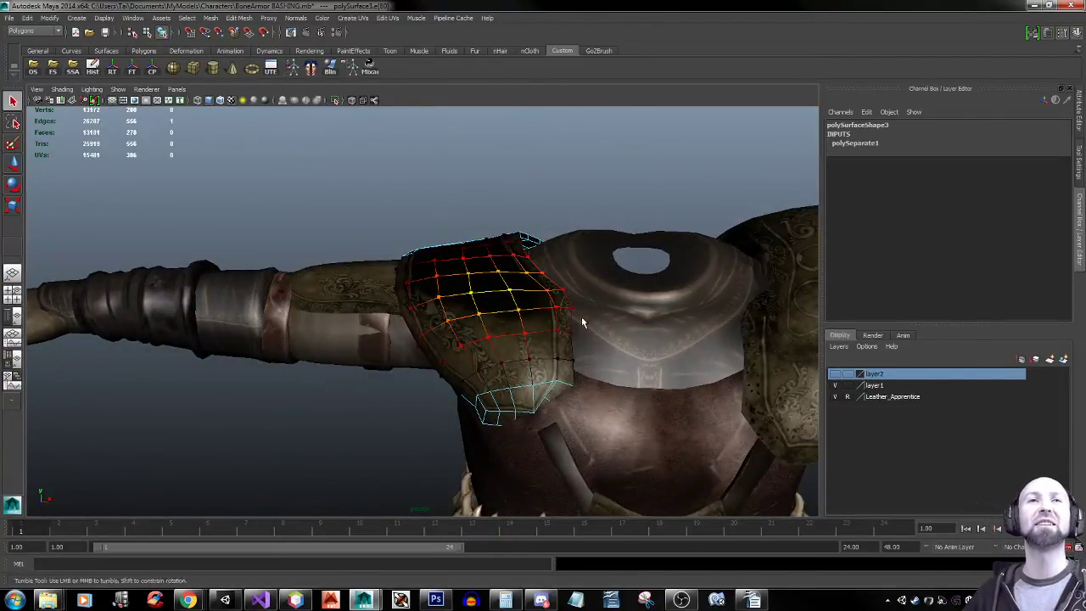
alt+drag(575, 317, 450, 368)
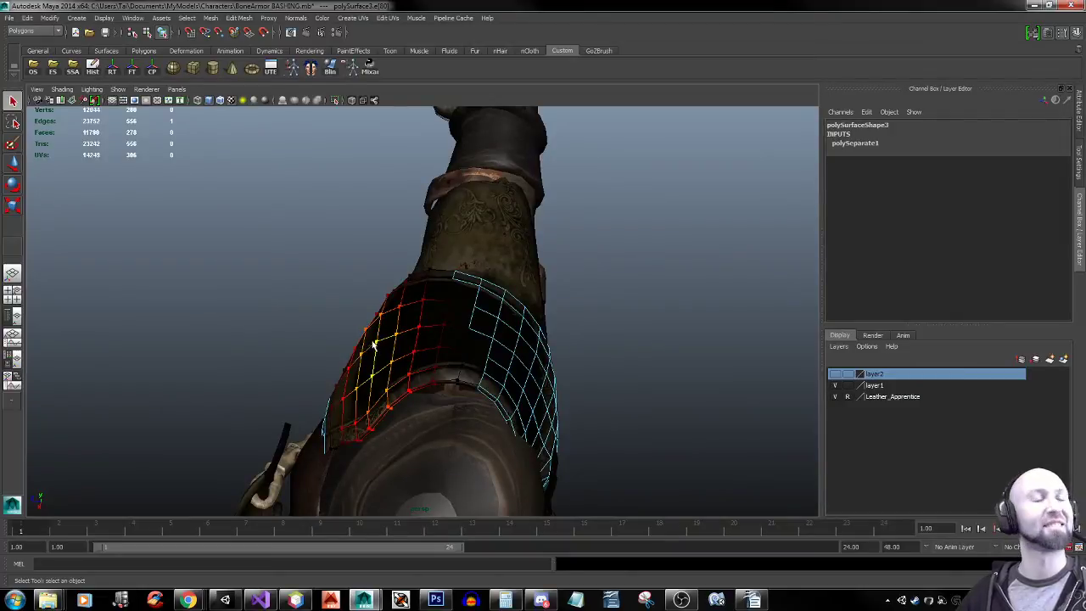
click(365, 344)
key(w)
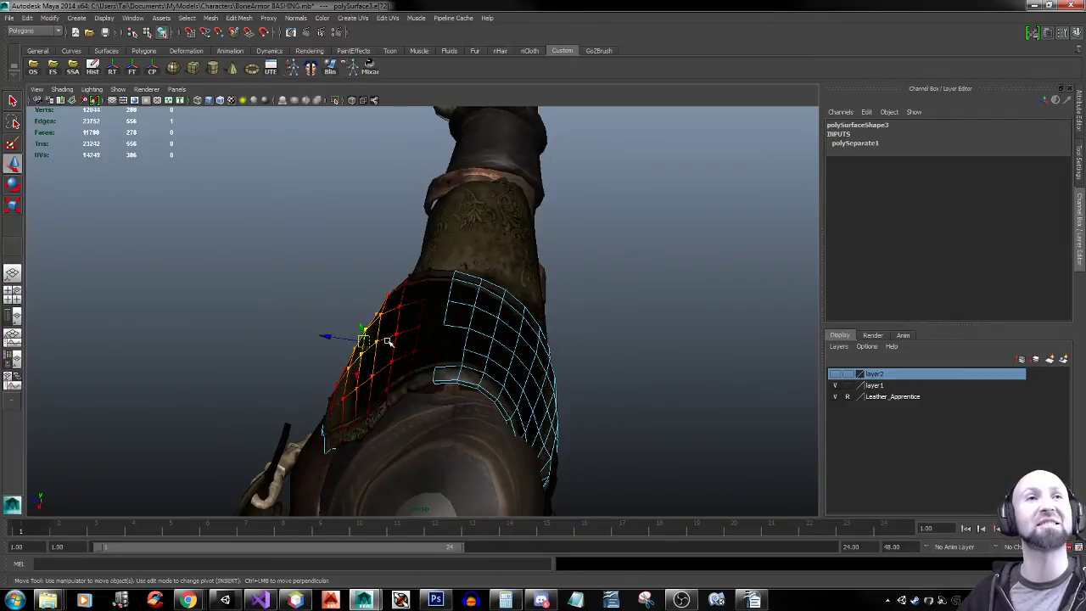
mouse_move(328, 335)
mouse_down()
mouse_move(317, 334)
mouse_move(330, 336)
mouse_up()
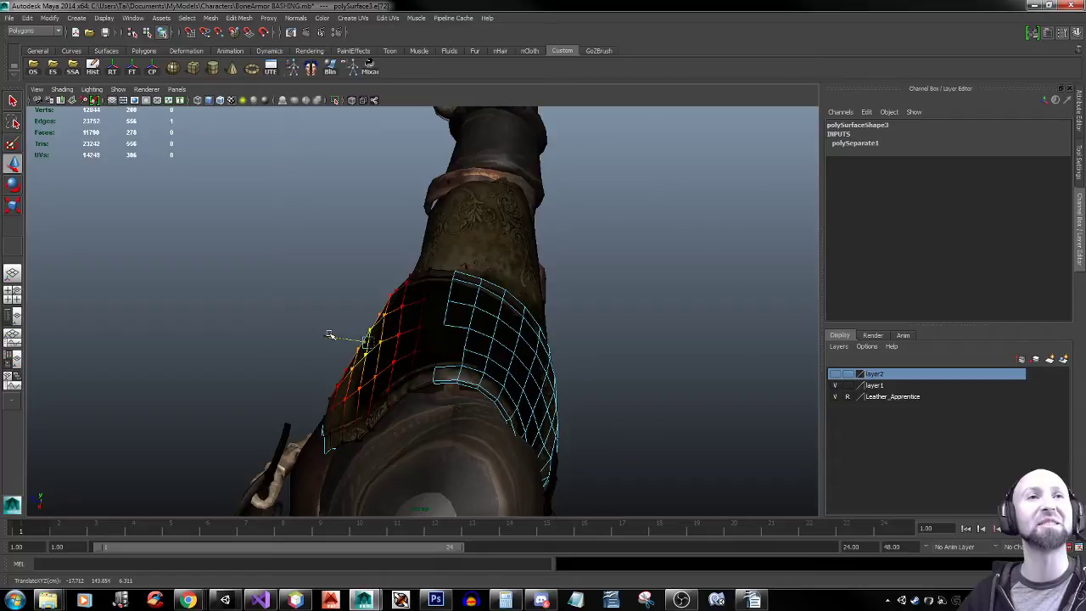
key(e)
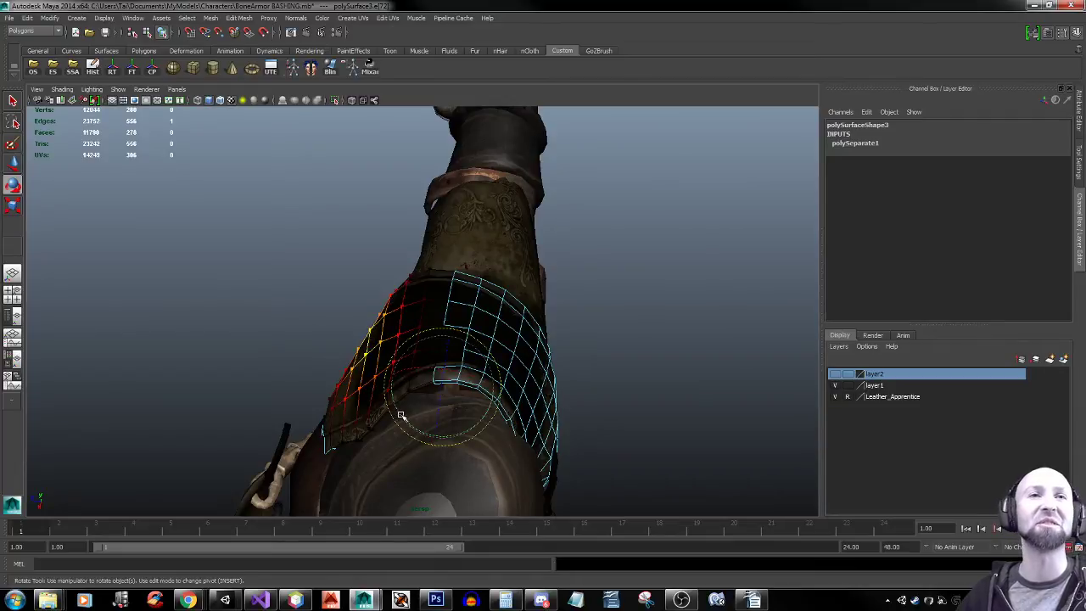
drag(400, 416, 398, 414)
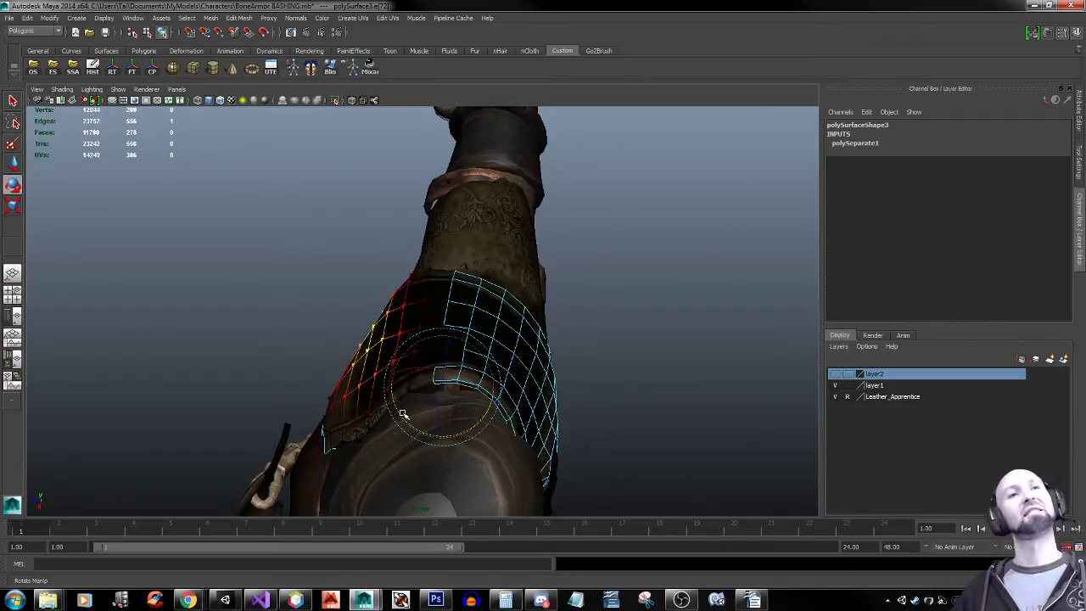
Return to object selection on the torso armor, check the shoulder plates from several sides, and save the scene
alt+drag(325, 370, 535, 197)
alt+right_drag(739, 298, 487, 302)
alt+middle_drag(573, 336, 562, 299)
click(514, 268)
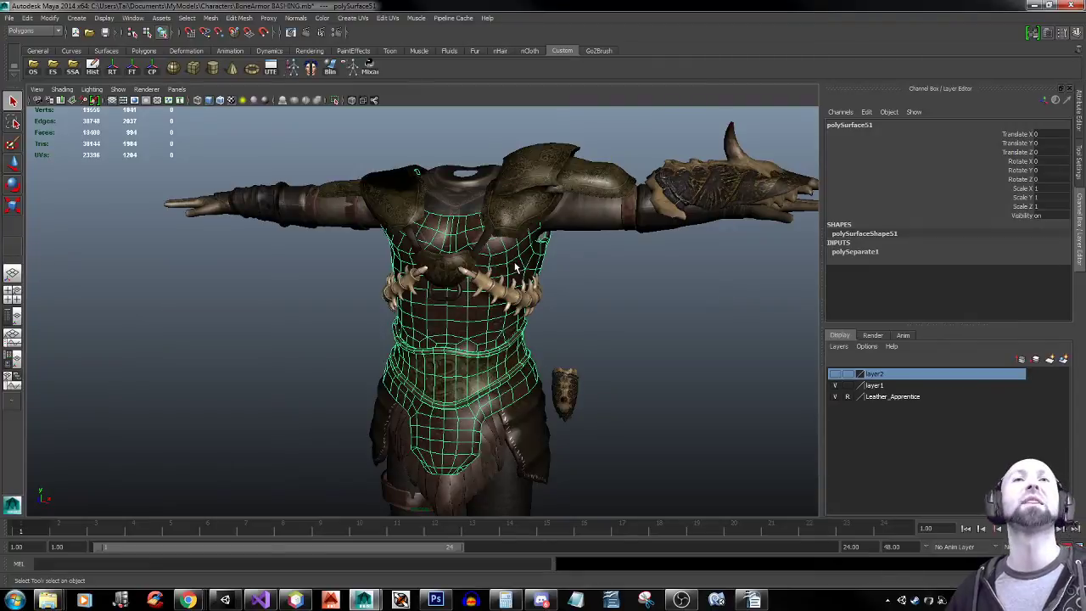
alt+drag(413, 346, 546, 335)
key(ctrl+s)
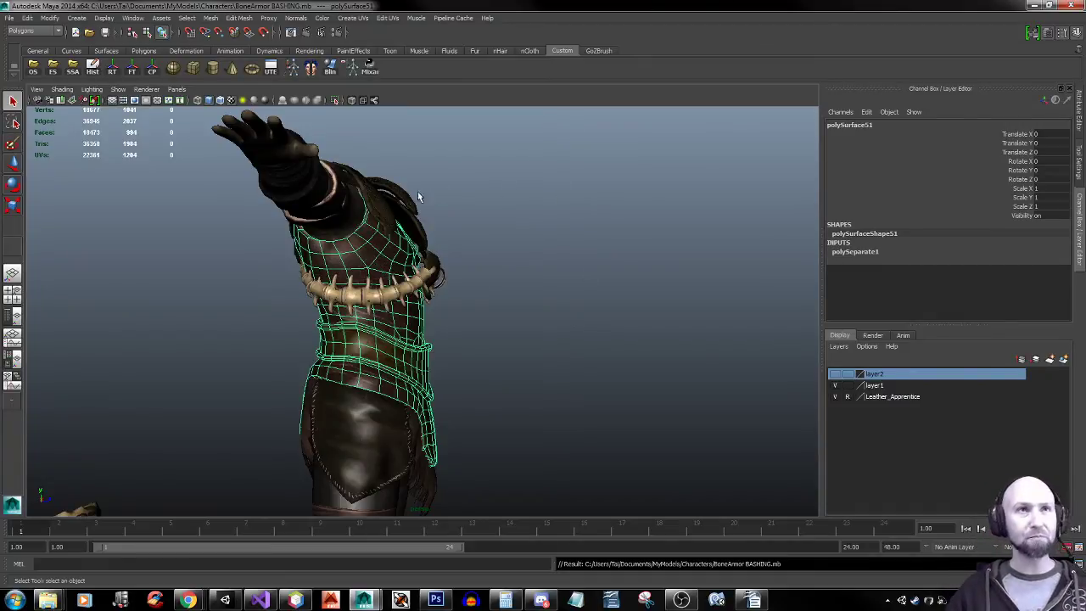
Duplicate the horned skull bracer and move the copy across to the character's other forearm with vertex snapping
click(297, 180)
alt+drag(672, 276, 561, 261)
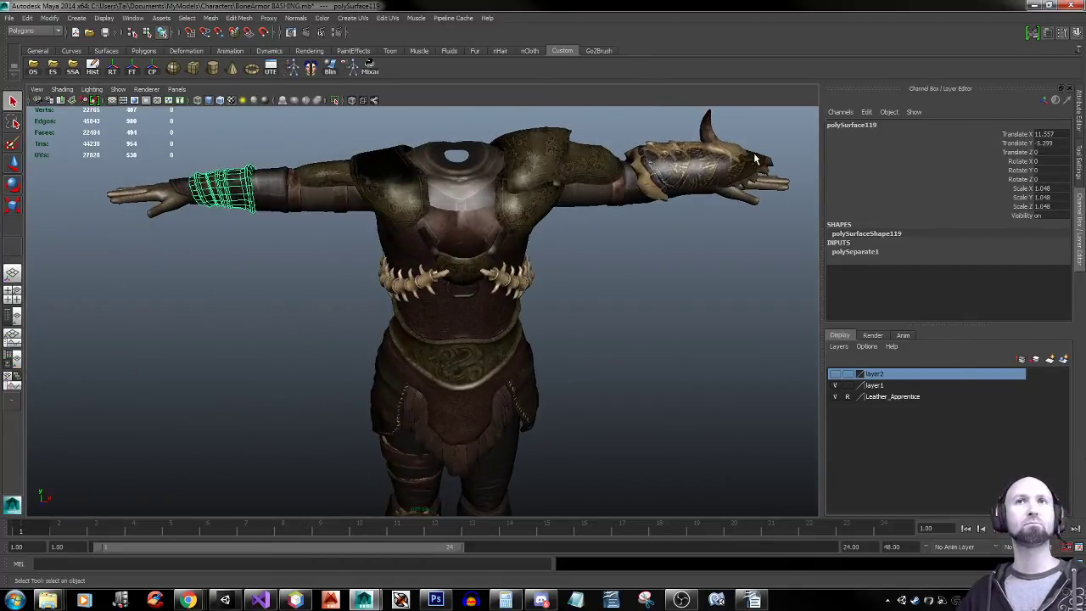
click(725, 168)
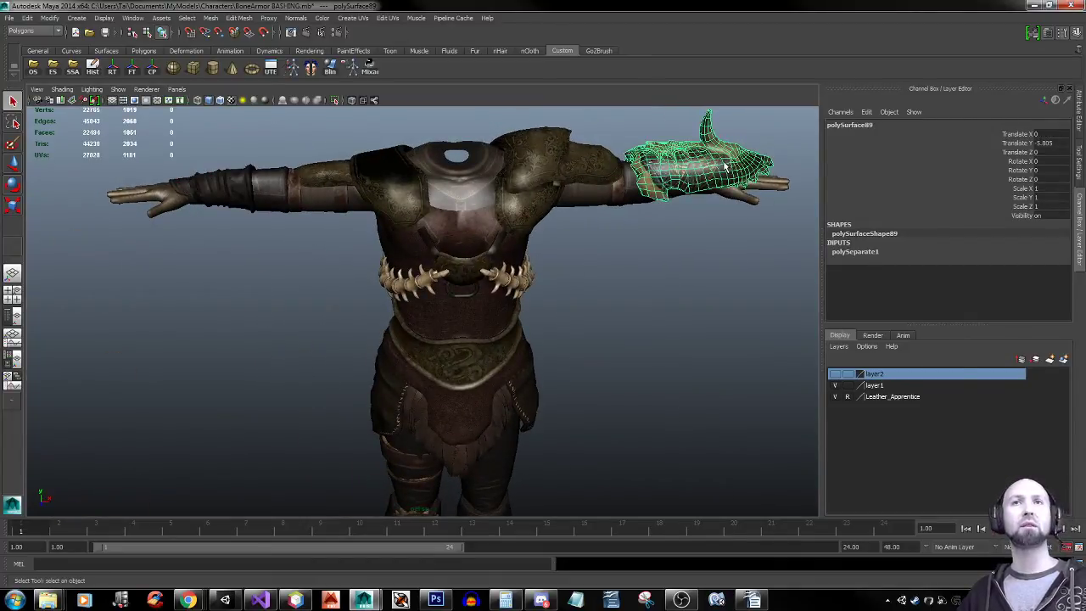
click(723, 173)
key(w)
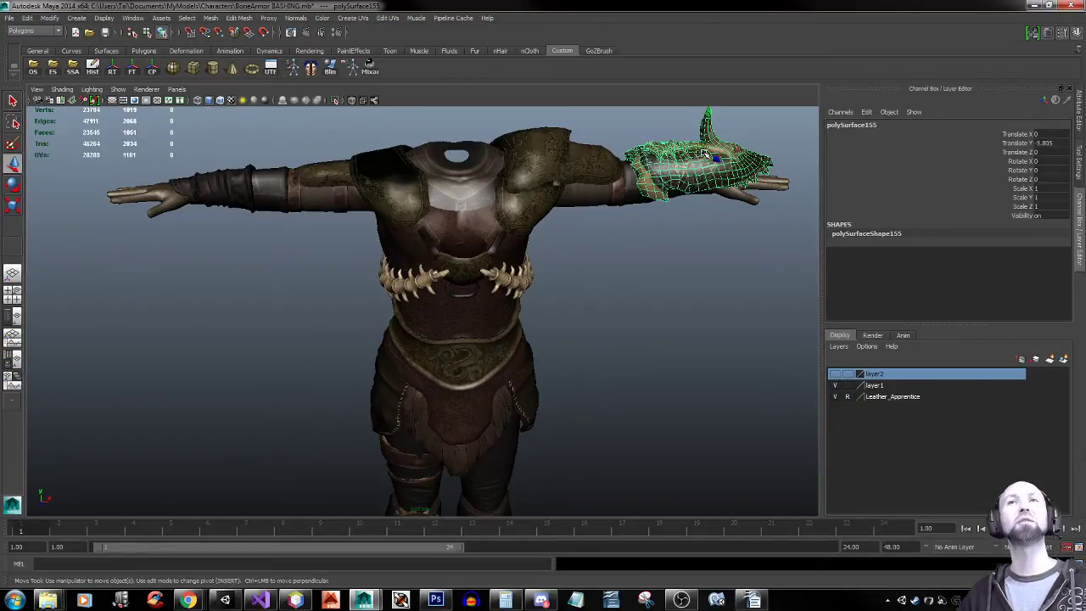
key(v)
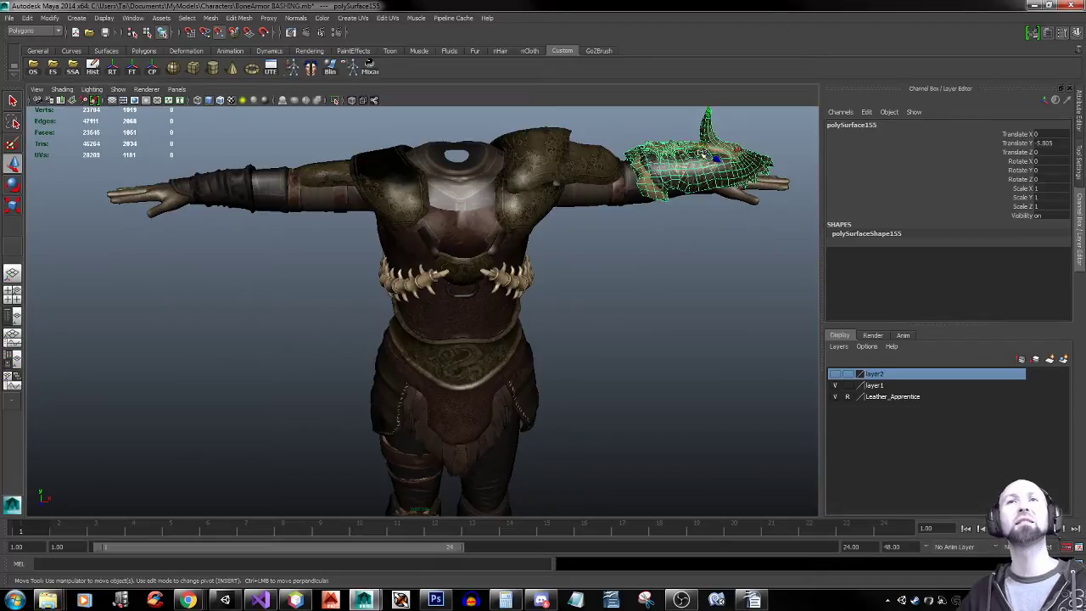
drag(702, 153, 171, 198)
Rotate the copied bracer to about 104.8, -185.7 and -183.3 degrees so it lies reversed along the forearm
key(e)
key(f)
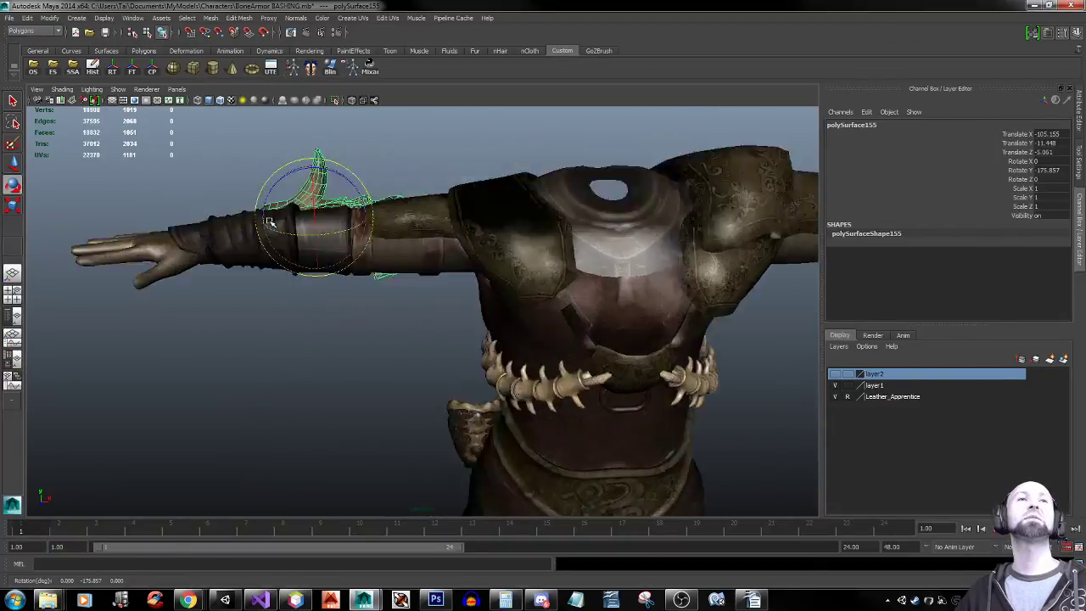
alt+drag(300, 243, 574, 237)
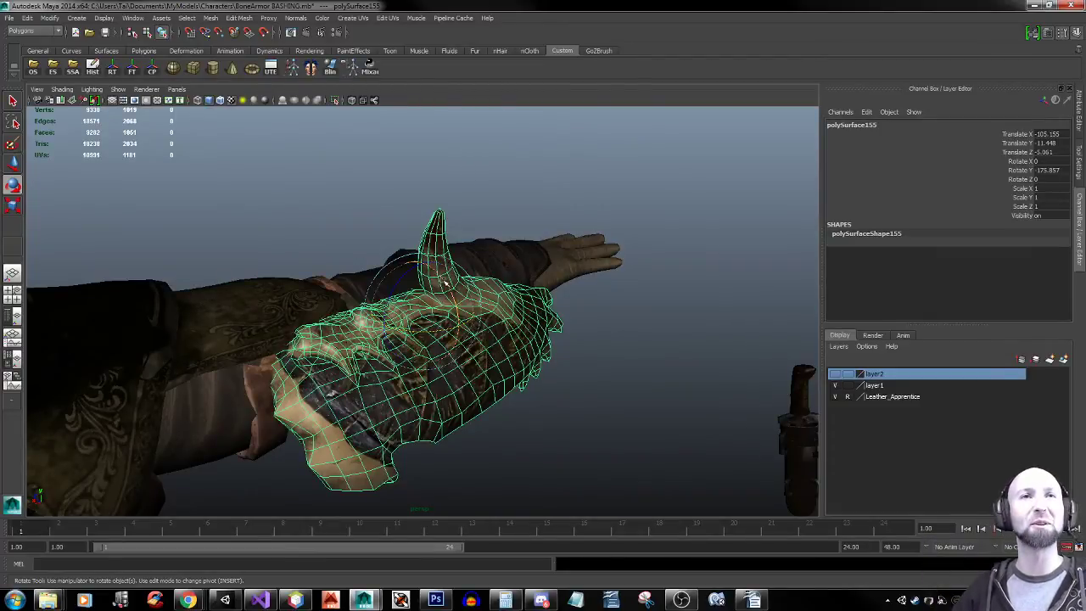
drag(443, 281, 468, 333)
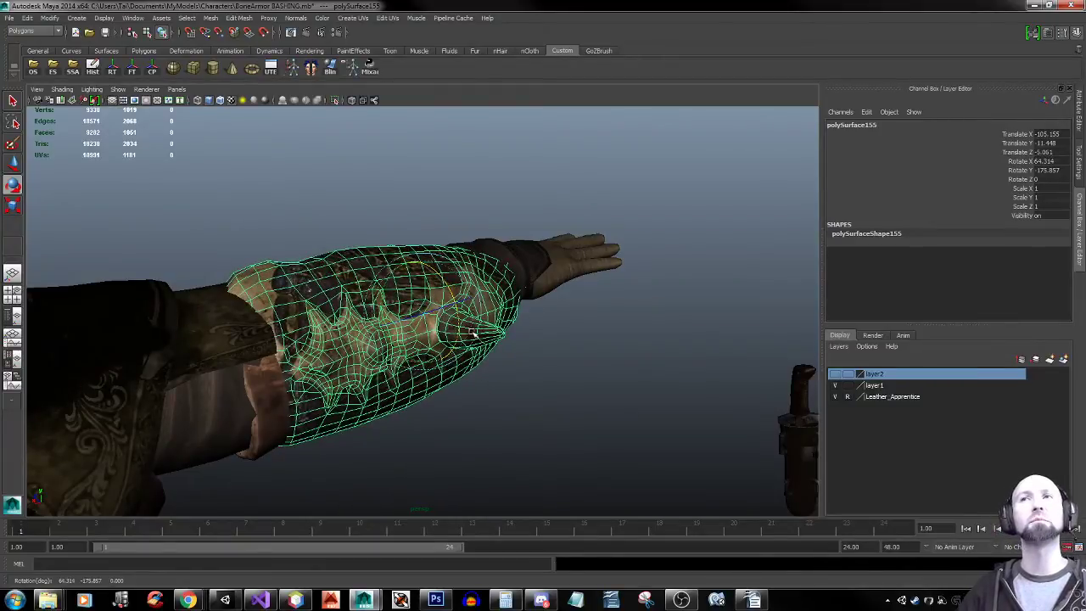
alt+drag(583, 350, 562, 342)
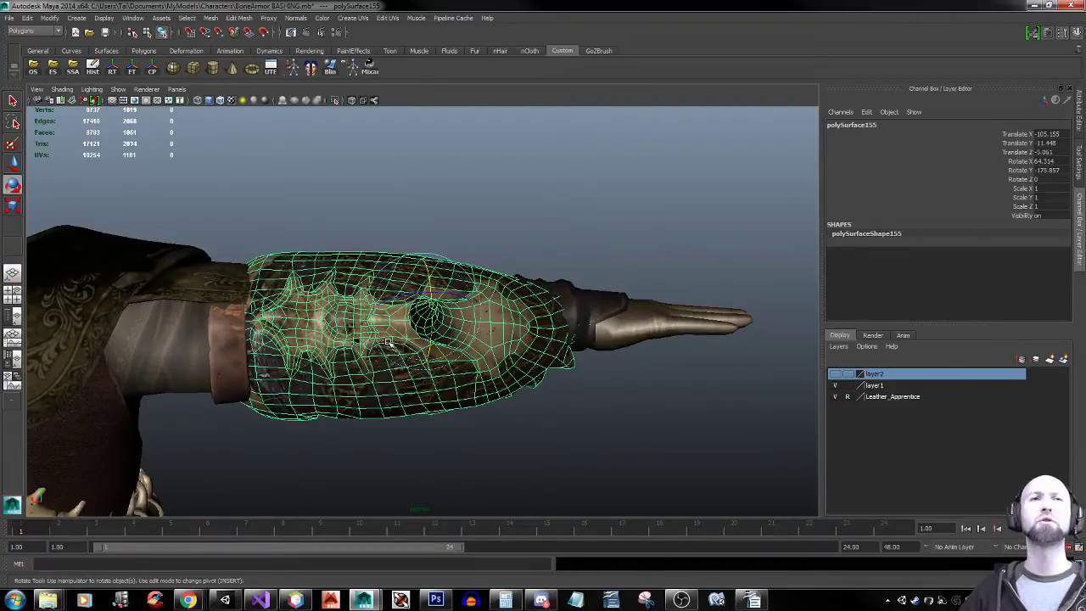
drag(390, 348, 552, 356)
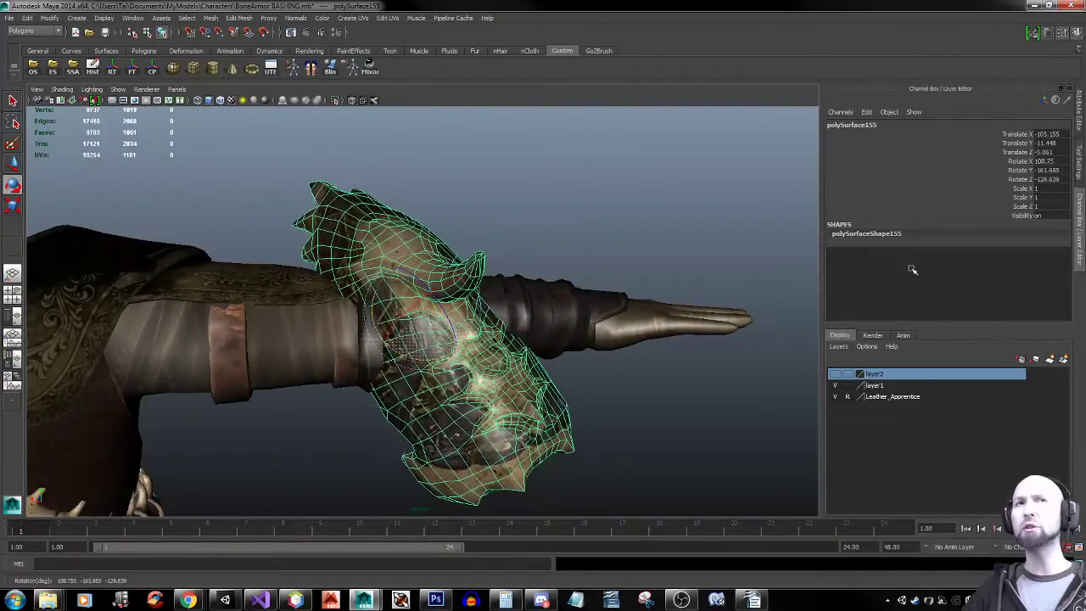
drag(403, 356, 456, 359)
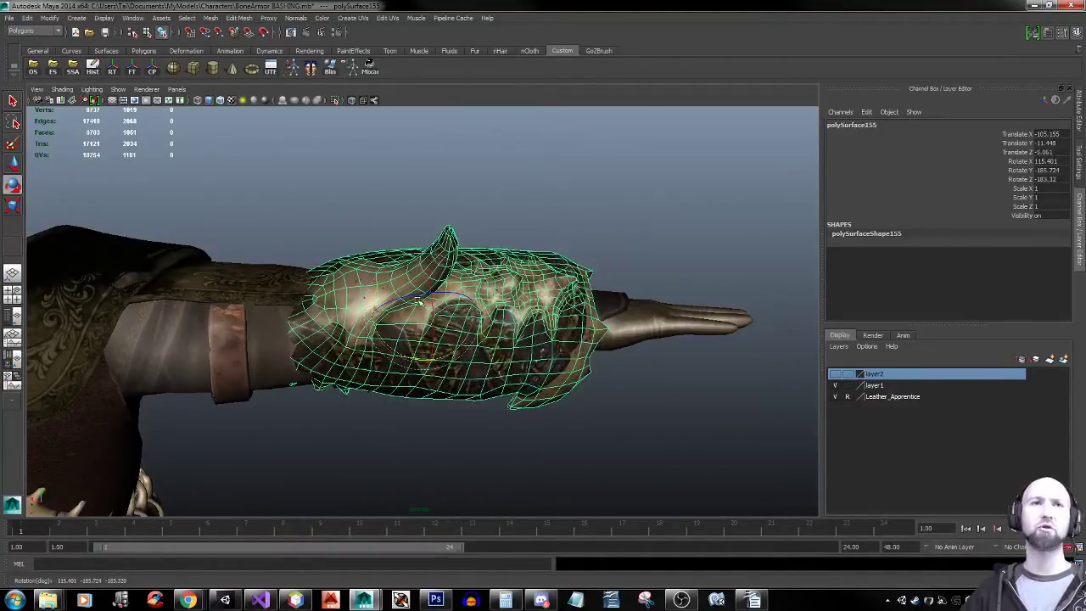
mouse_move(430, 282)
mouse_down()
mouse_move(431, 294)
mouse_move(423, 284)
mouse_up()
Lower the copied bracer to about -12.53 in Translate Y and scale it uniformly to 0.735
key(w)
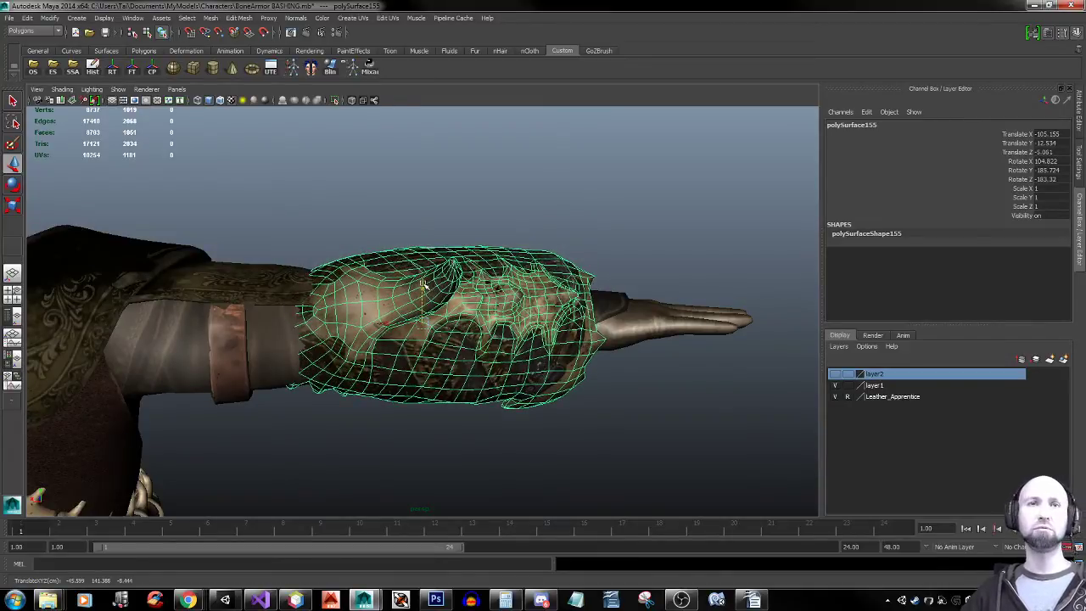
key(r)
drag(429, 325, 370, 222)
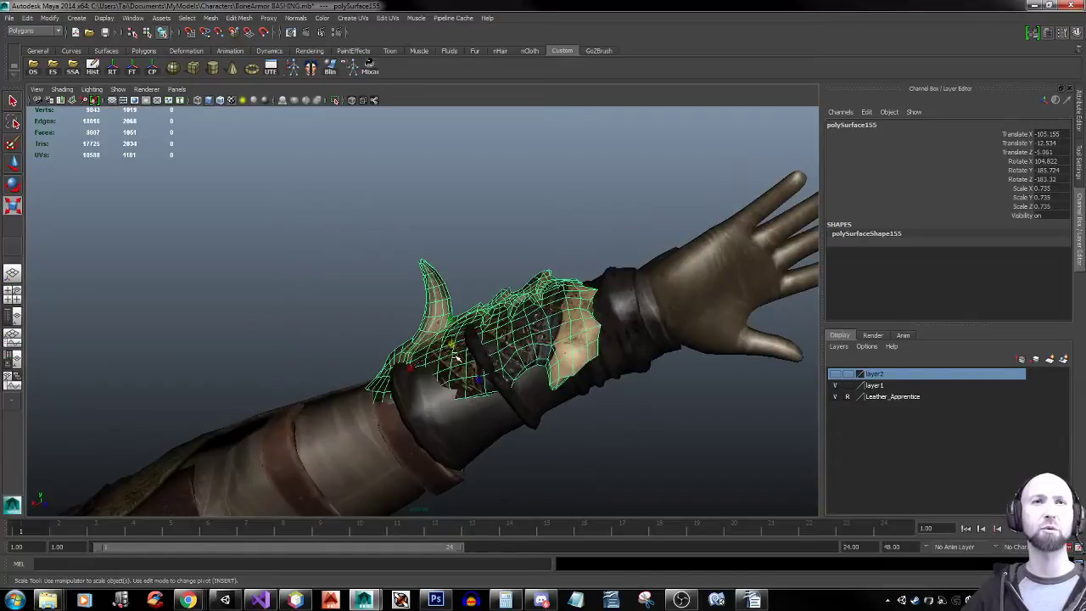
Rotate the copied bracer to about 89.8, -197.3 and -180.1 degrees and shift it to -14.337 in Y and -6.076 in Z
key(e)
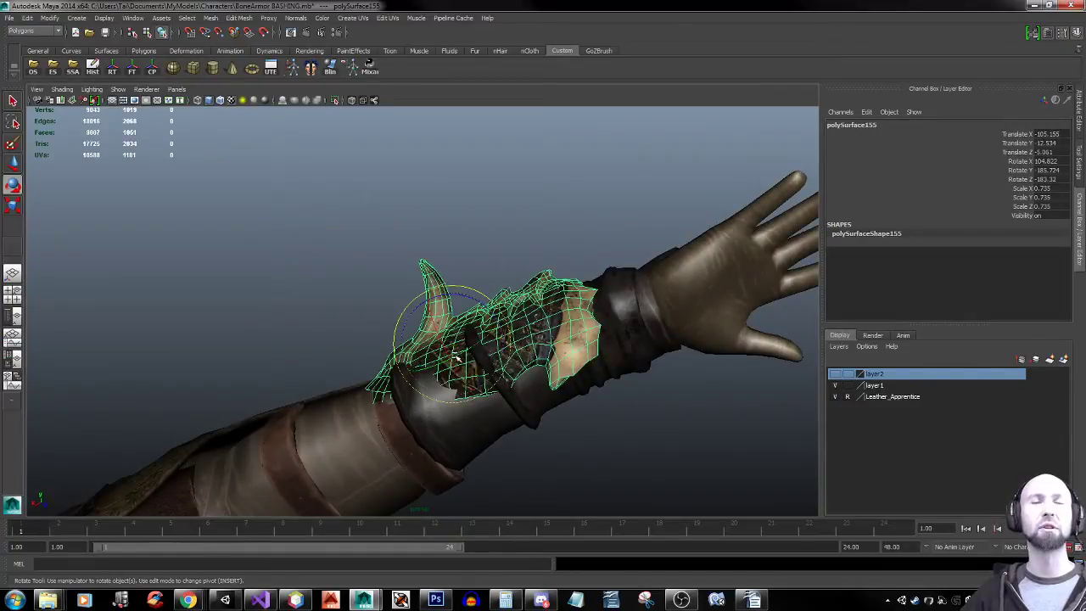
drag(455, 299, 548, 409)
drag(476, 313, 475, 327)
drag(434, 273, 429, 298)
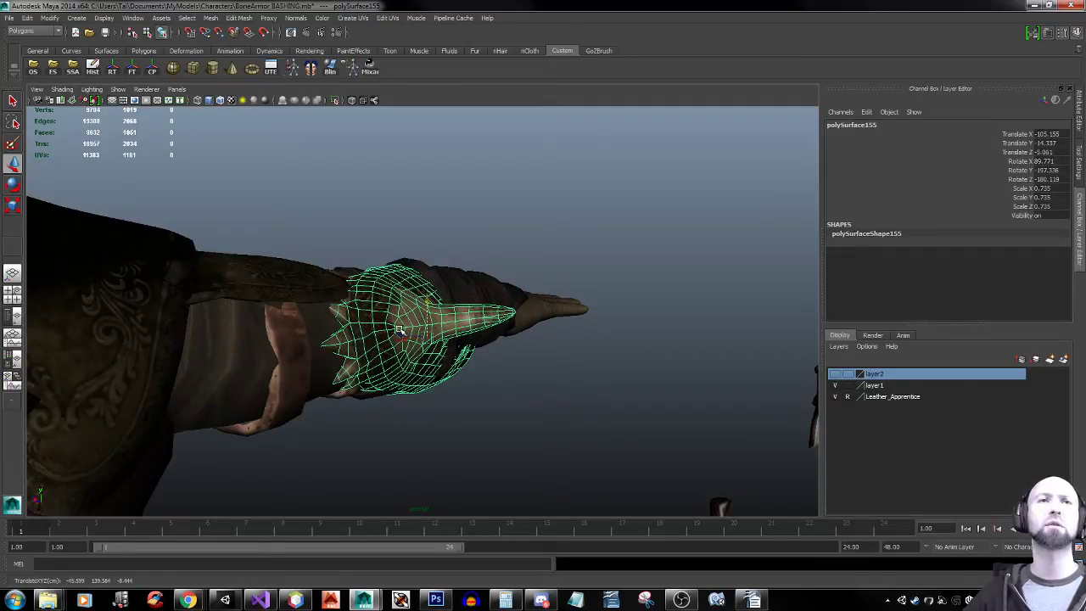
drag(399, 335, 411, 338)
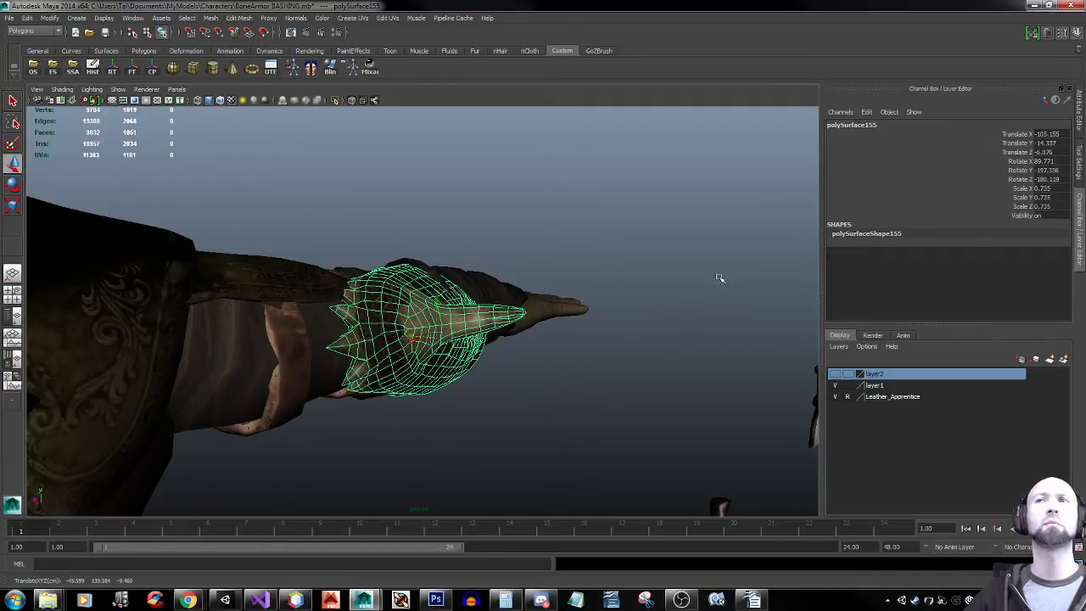
Set the Move tool to object axes and nudge the copied bracer slightly upward on the forearm
double_click(12, 165)
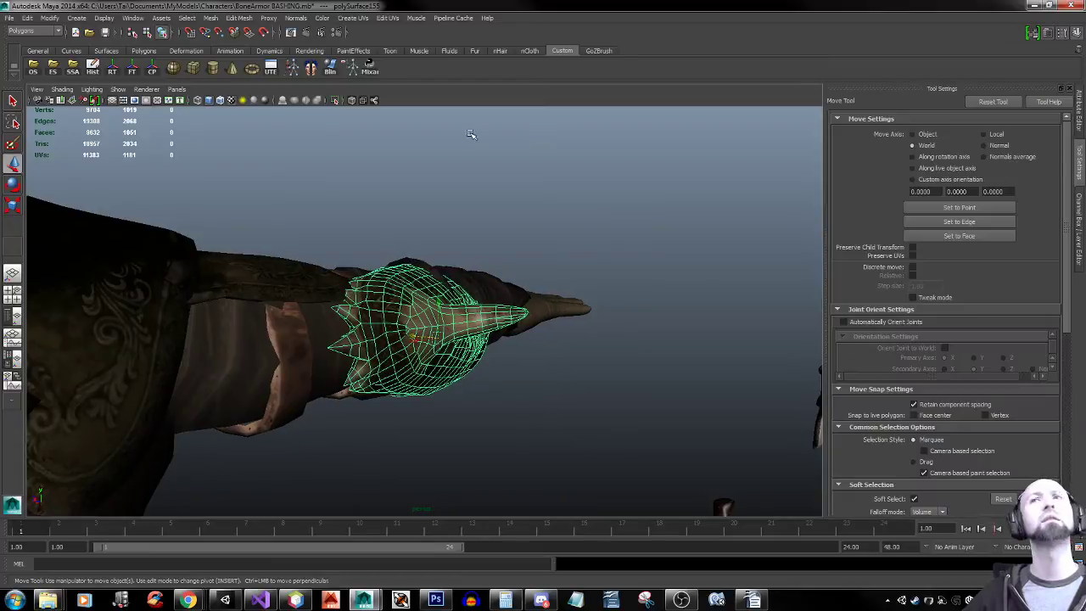
click(921, 134)
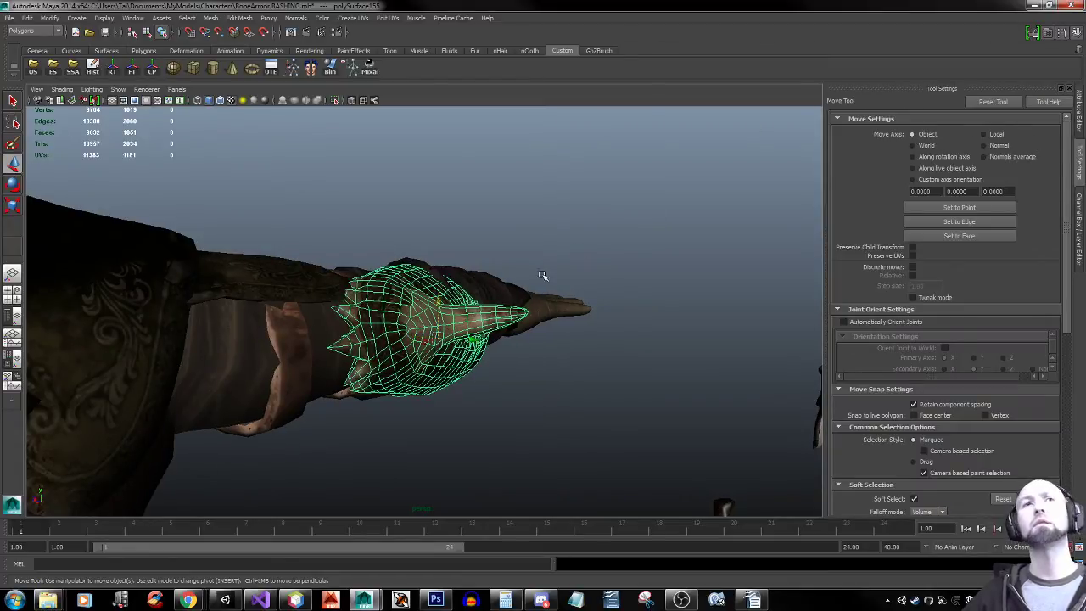
alt+drag(543, 275, 483, 322)
key(e)
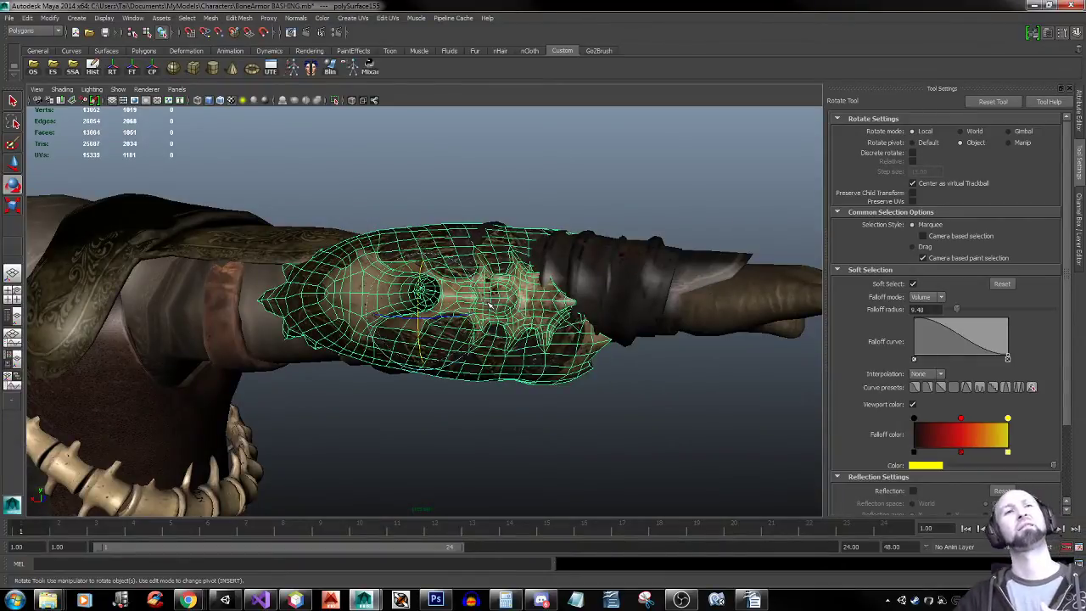
alt+drag(111, 294, 661, 384)
alt+right_drag(661, 384, 492, 374)
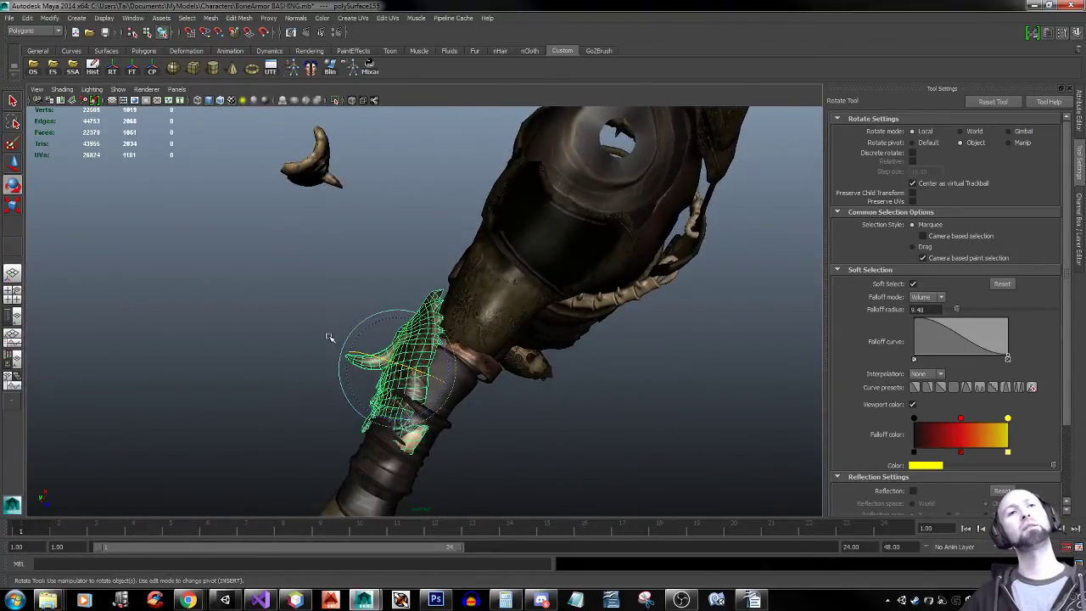
key(q)
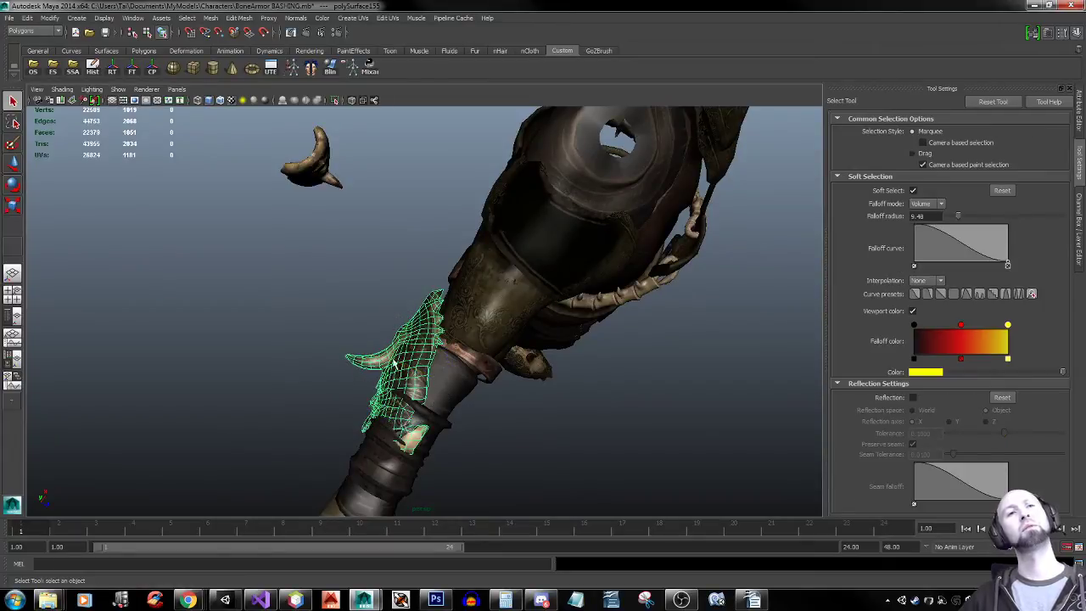
alt+drag(413, 367, 333, 380)
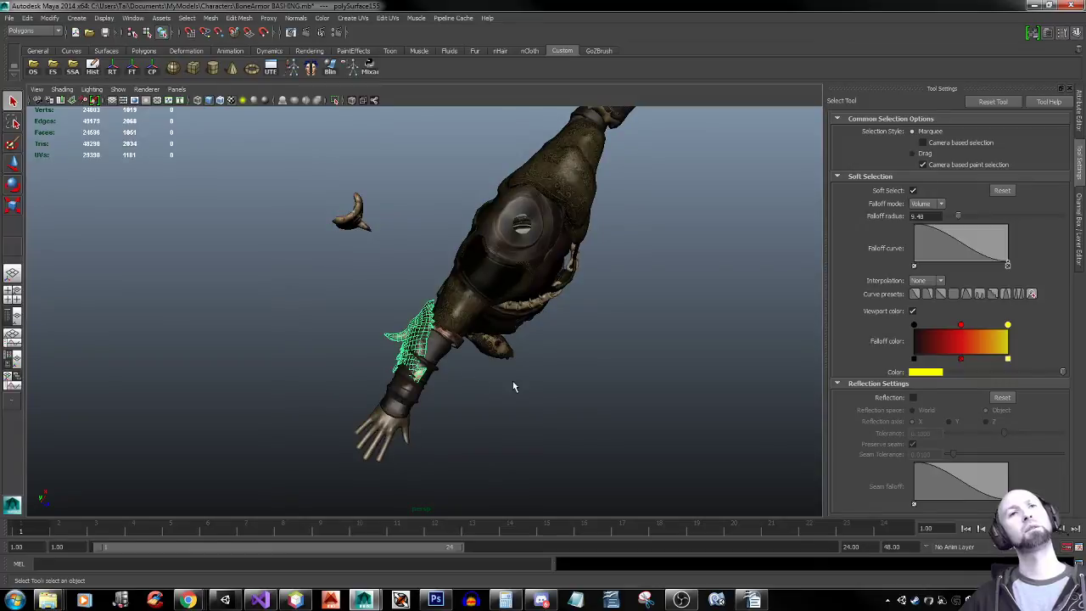
alt+drag(512, 387, 472, 378)
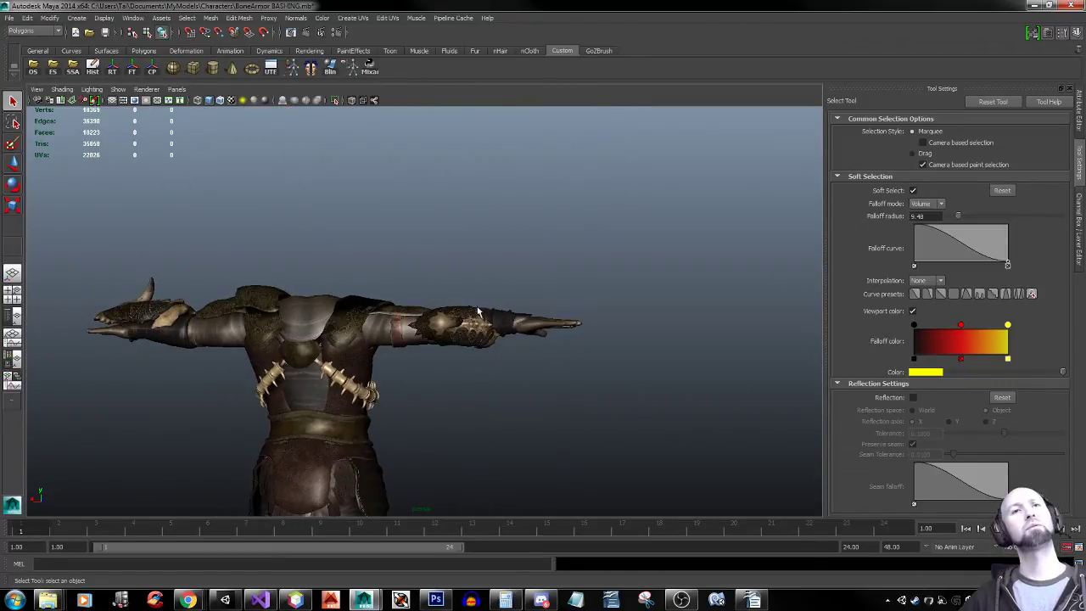
click(482, 342)
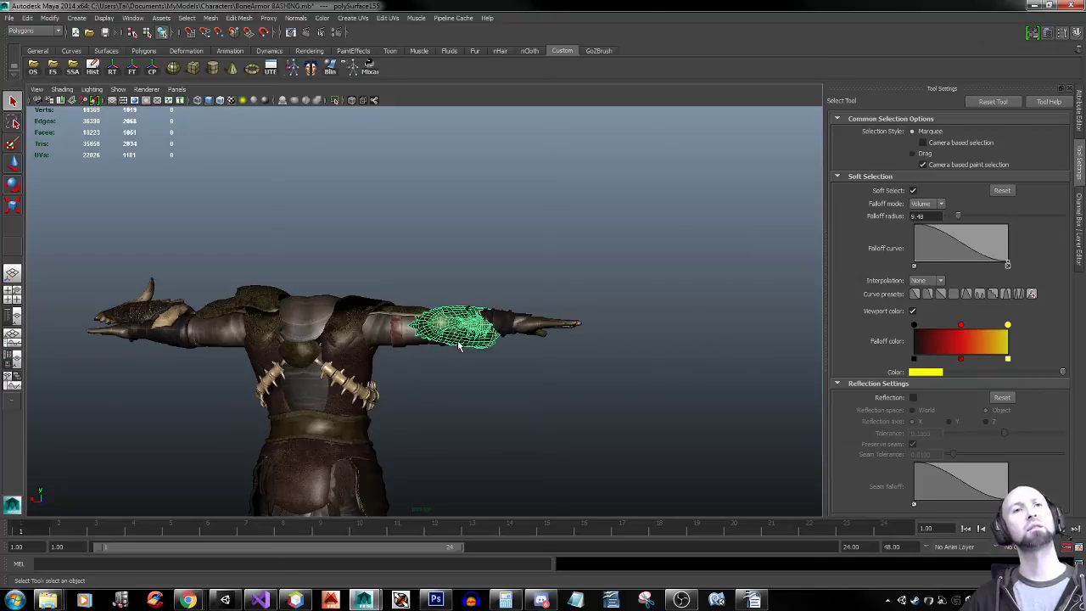
key(w)
drag(454, 290, 454, 290)
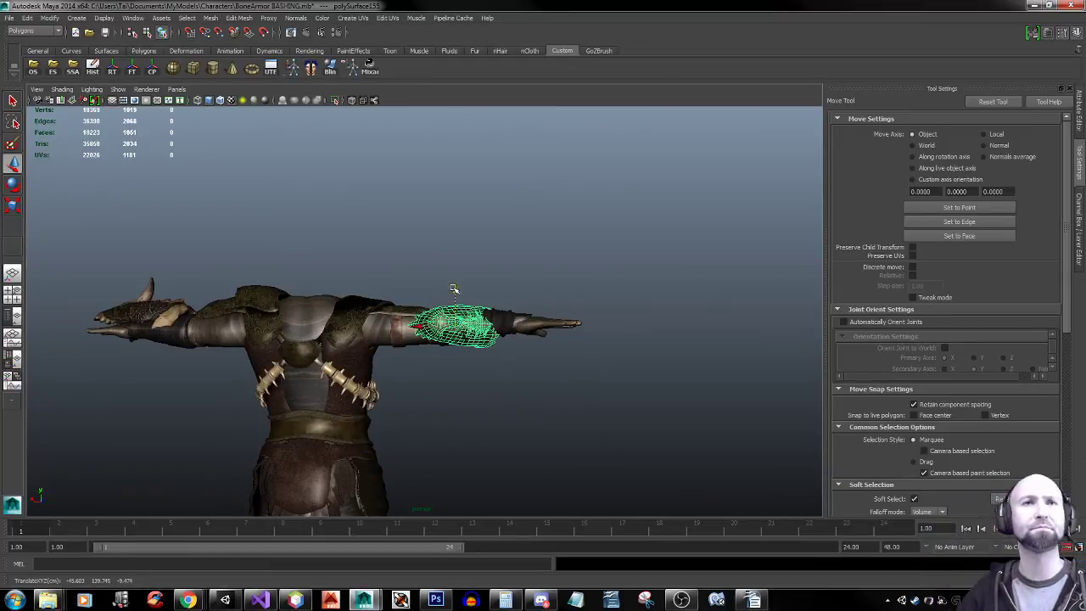
Examine how the copied bracer fits around the forearm and meets the wrist wrap
alt+drag(434, 326, 548, 324)
alt+right_drag(548, 324, 731, 338)
alt+middle_drag(510, 355, 397, 331)
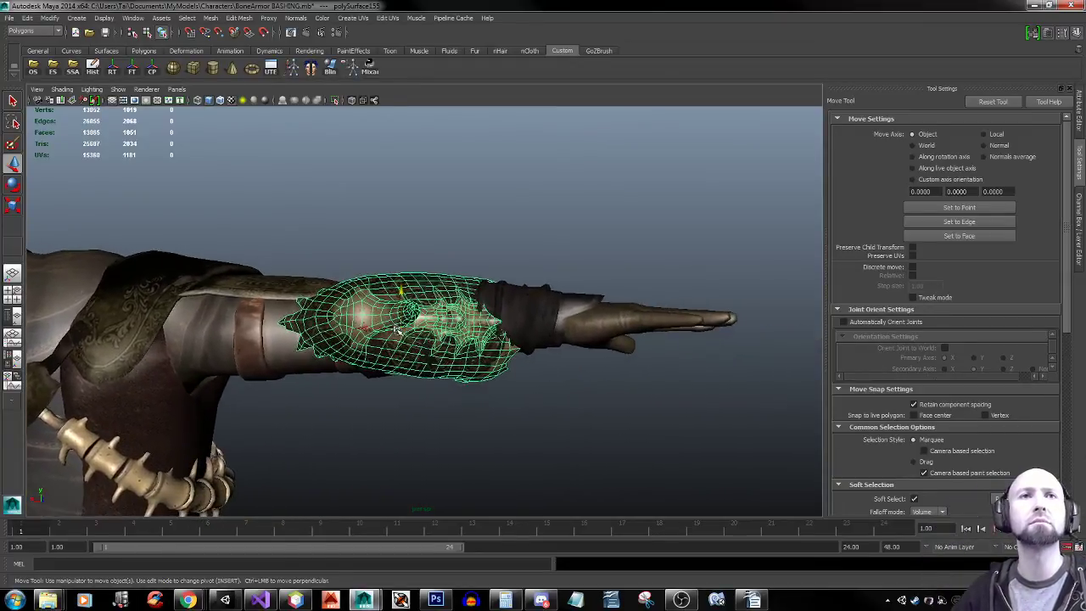
alt+drag(490, 251, 415, 267)
alt+right_drag(416, 267, 820, 326)
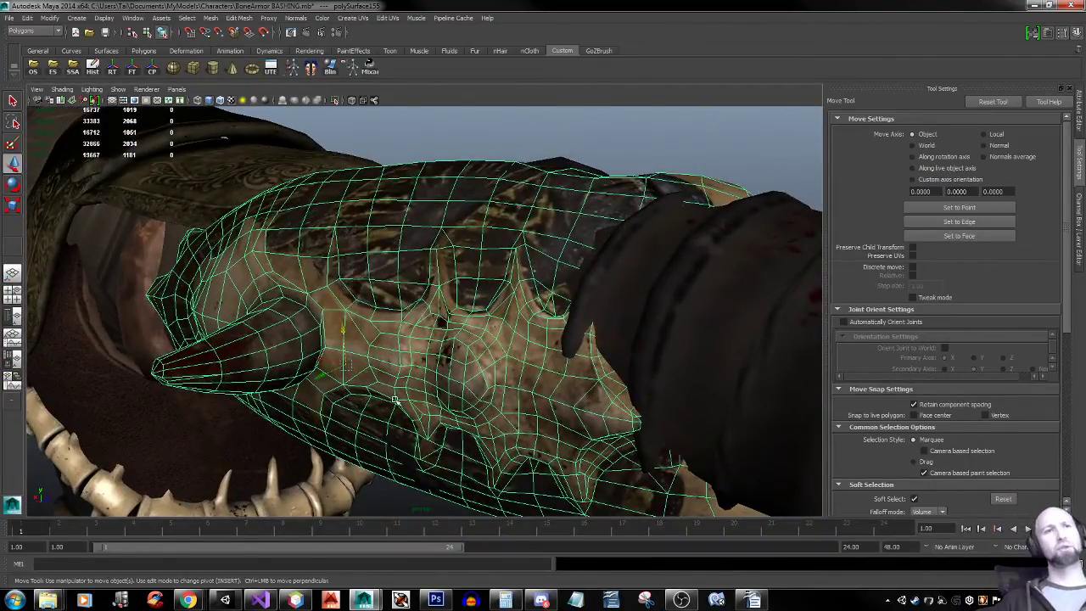
alt+drag(293, 322, 458, 355)
right_click(464, 354)
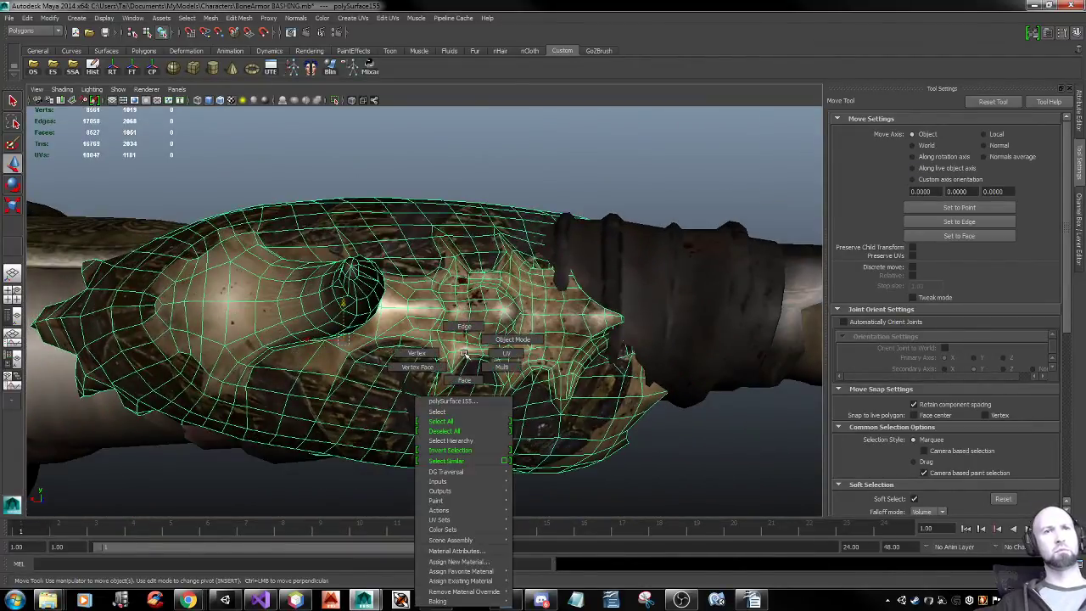
click(464, 355)
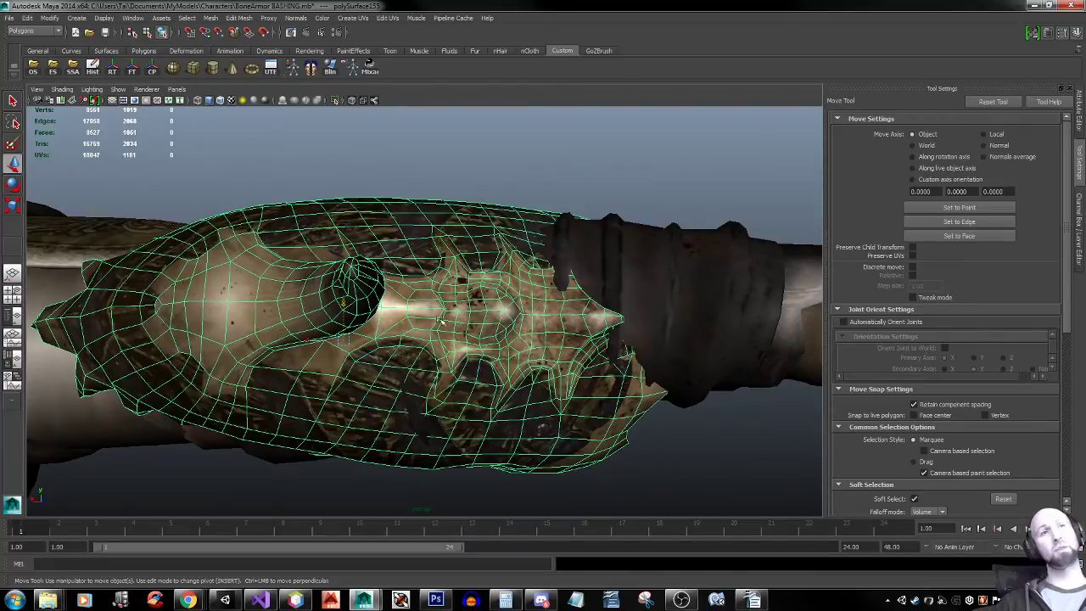
alt+drag(440, 321, 513, 354)
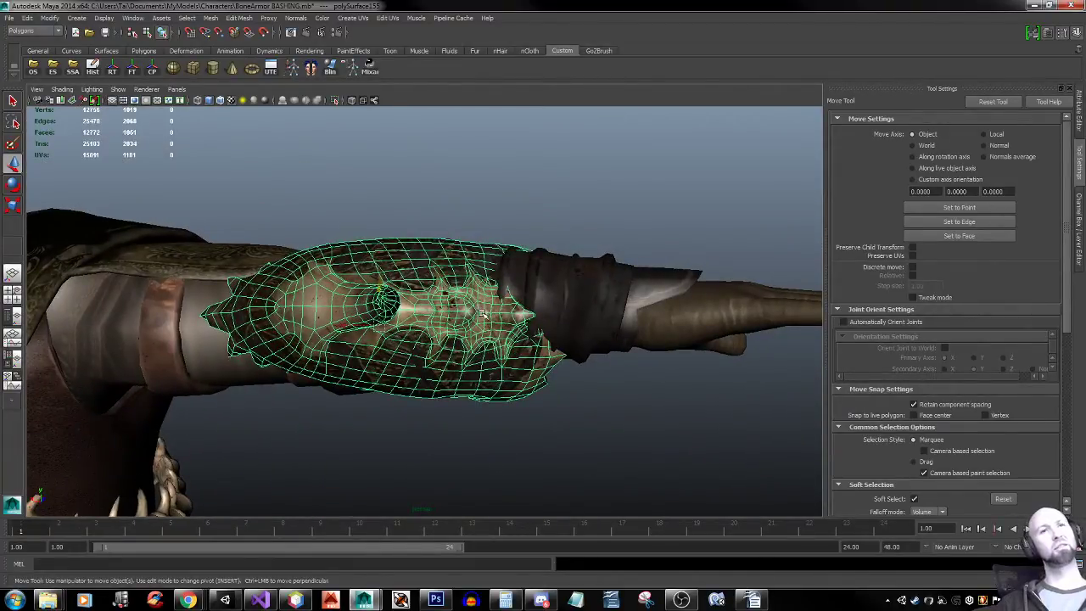
mouse_move(408, 363)
alt+mouse_down()
mouse_move(475, 365)
mouse_move(405, 362)
alt+mouse_up()
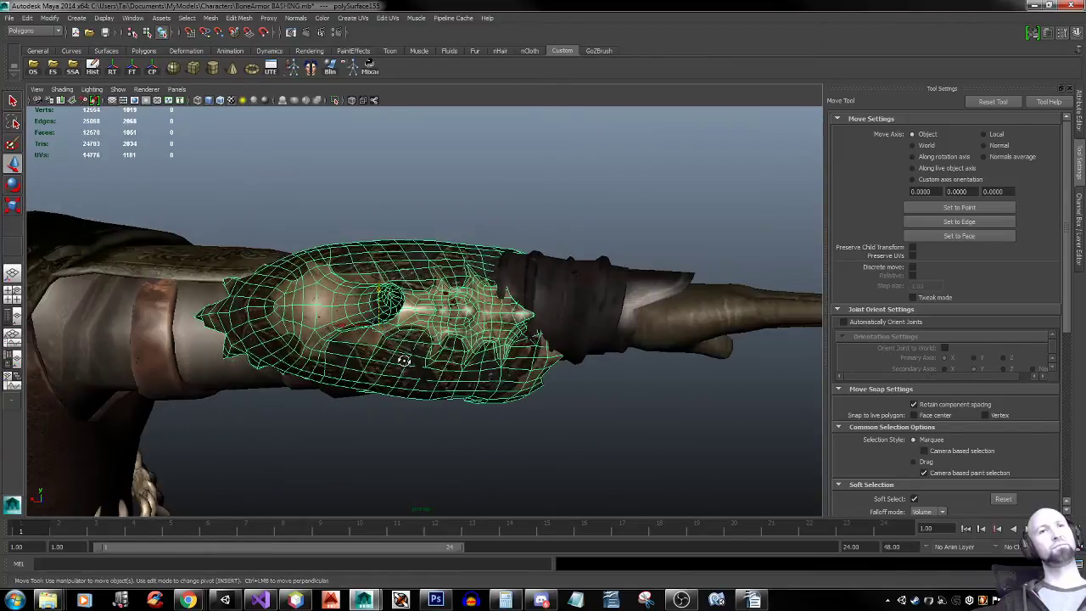
Soft-select a face on the bracer's lower edge near the wrist with a 13.37 falloff radius and reshape that side against the arm
alt+right_drag(559, 402, 365, 387)
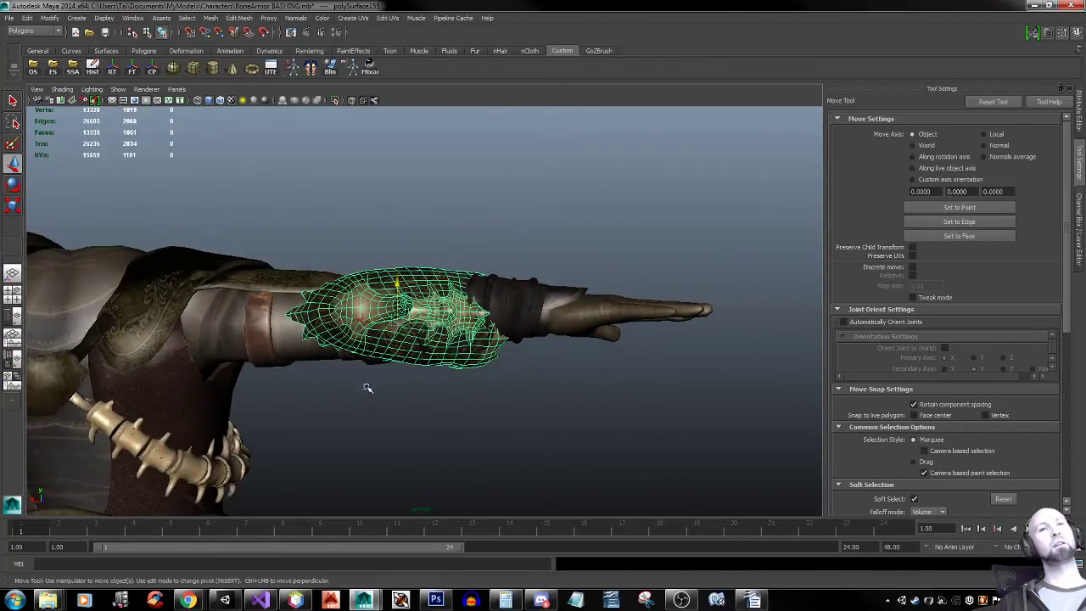
right_drag(500, 349, 458, 367)
click(458, 363)
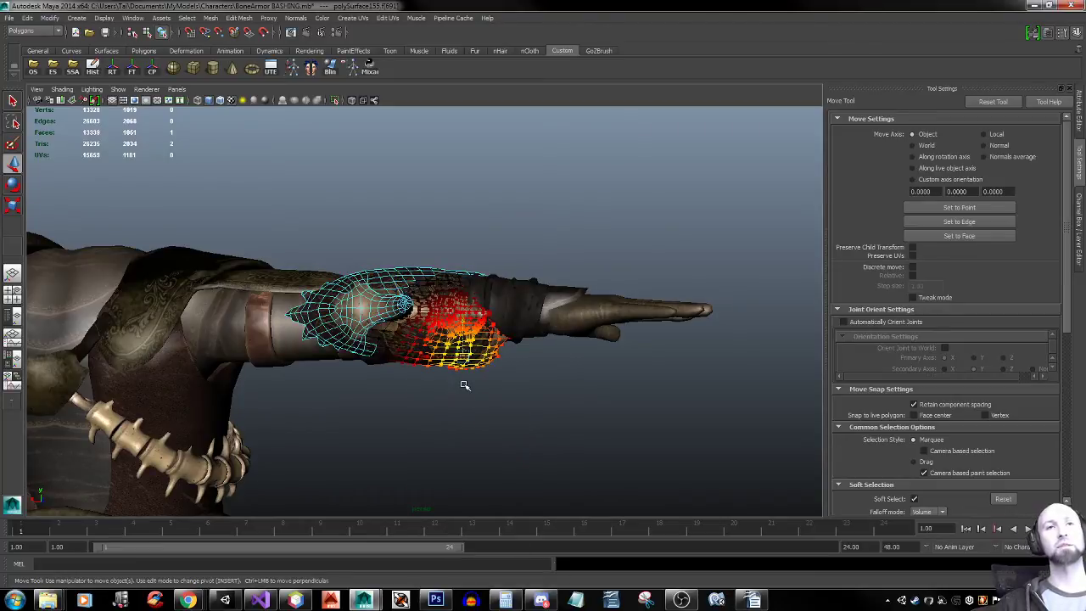
drag(465, 385, 501, 395)
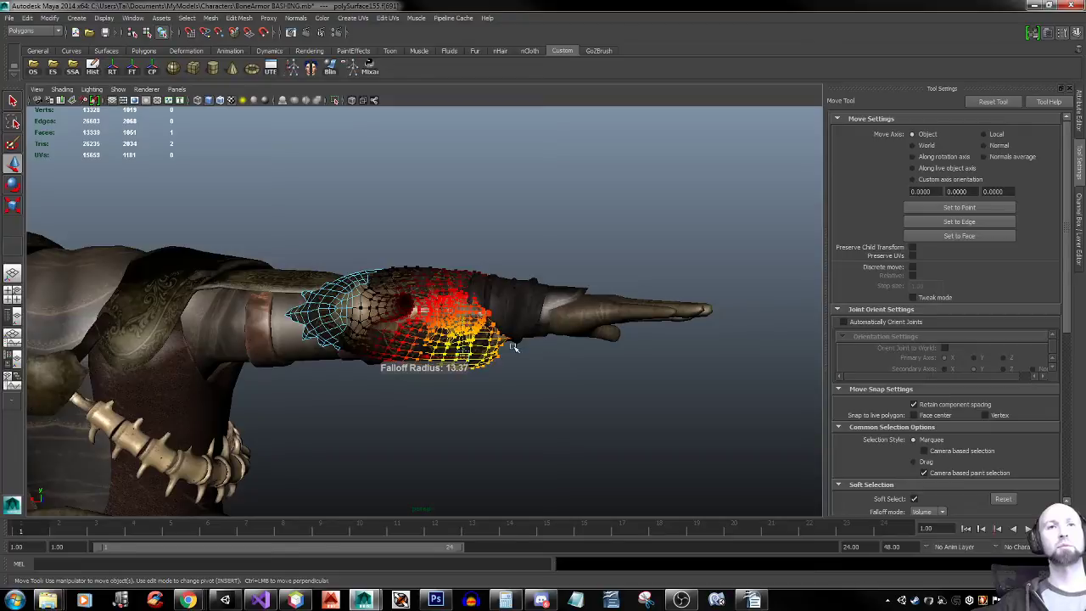
alt+drag(514, 348, 506, 355)
drag(465, 316, 468, 298)
Soft-select a face on the opposite edge of the bracer's wrist end, move that side in toward the forearm, and return to object mode
key(e)
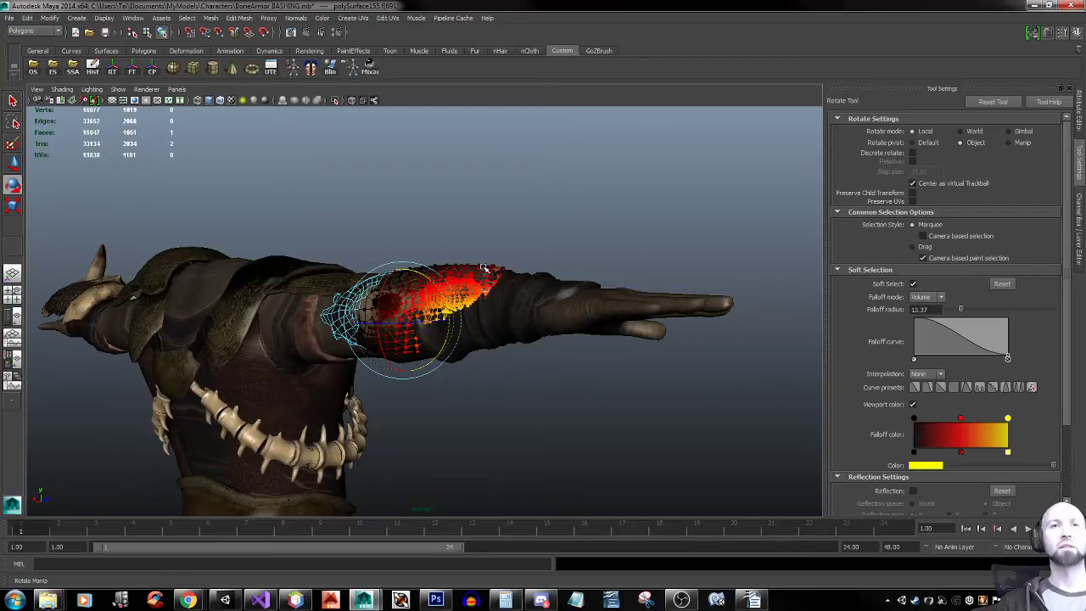
alt+drag(484, 266, 508, 278)
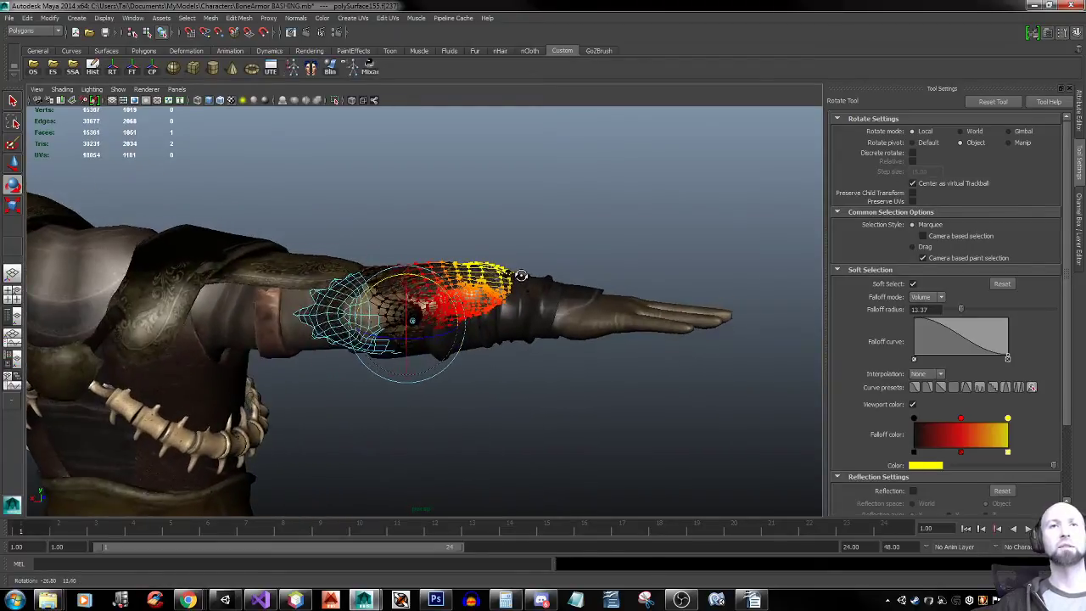
key(w)
drag(487, 230, 480, 304)
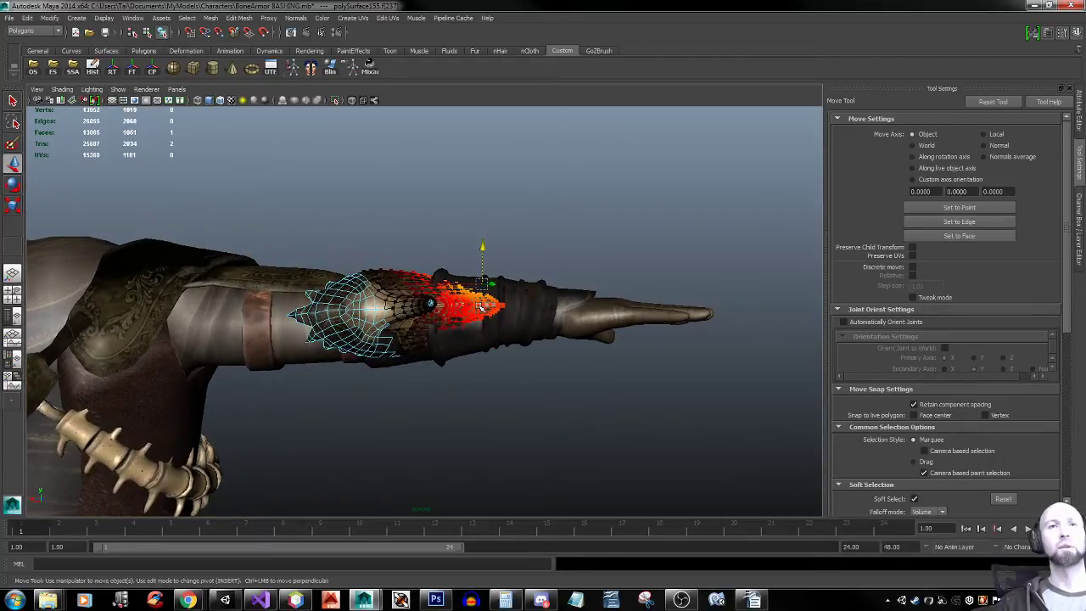
right_drag(480, 305, 514, 292)
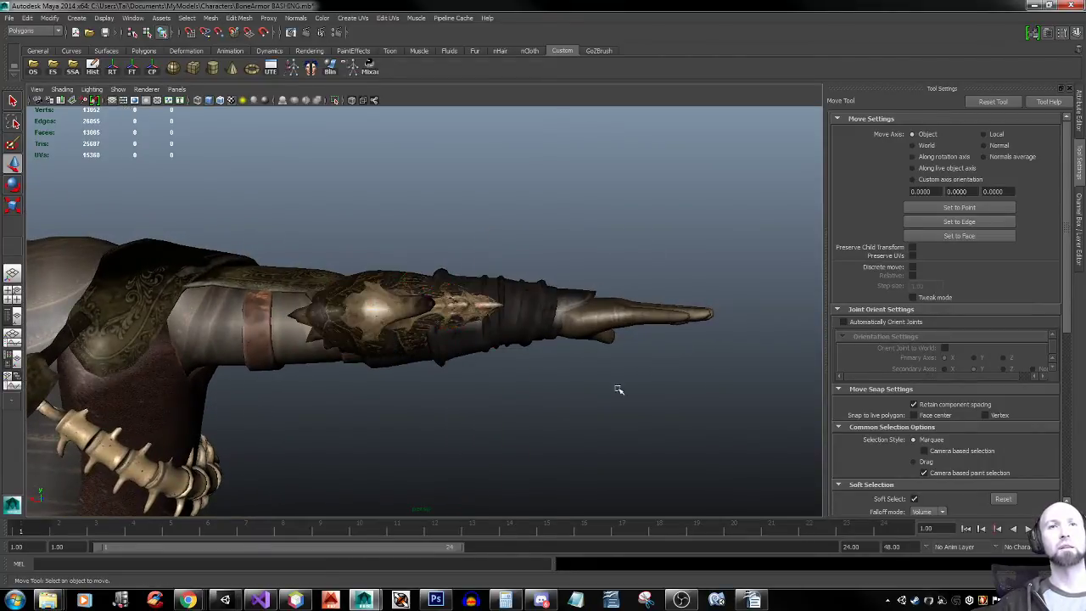
Select the ring of faces around the middle of the bracer's horn and enable soft selection
alt+drag(618, 390, 577, 347)
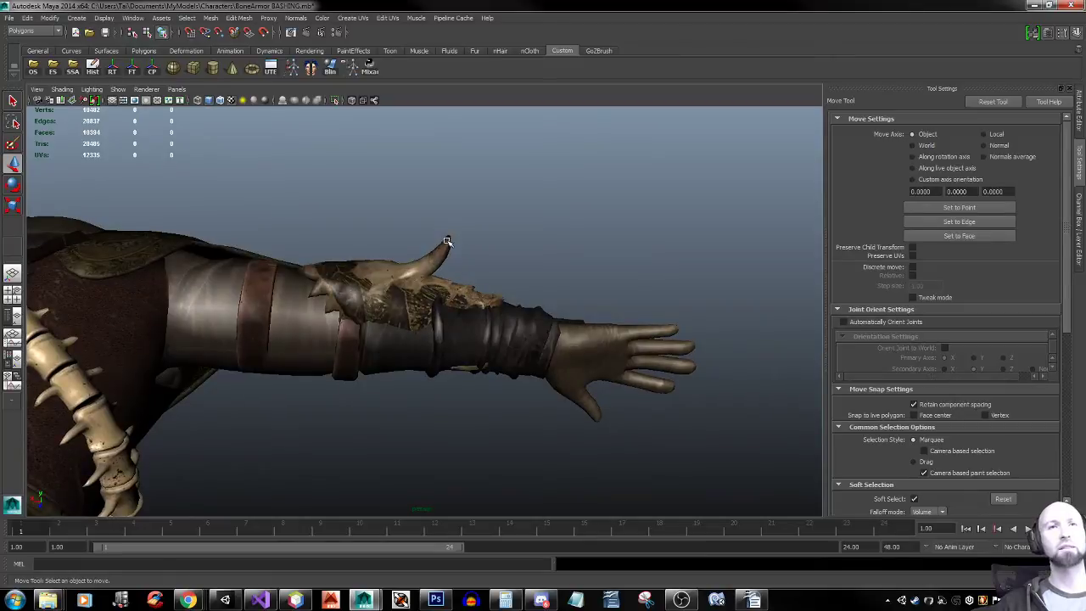
alt+right_drag(295, 257, 585, 251)
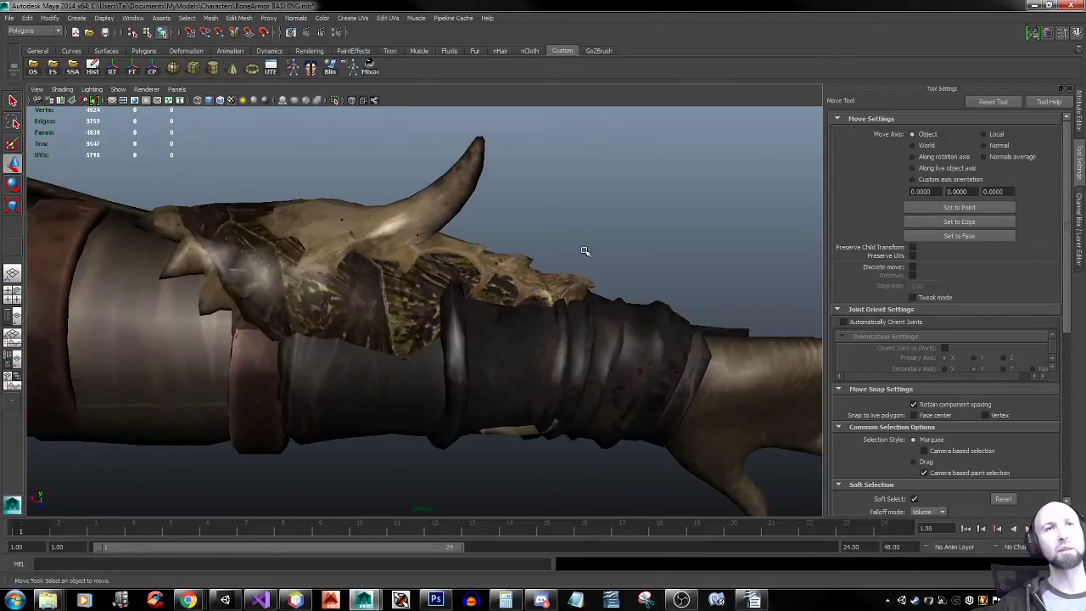
click(478, 154)
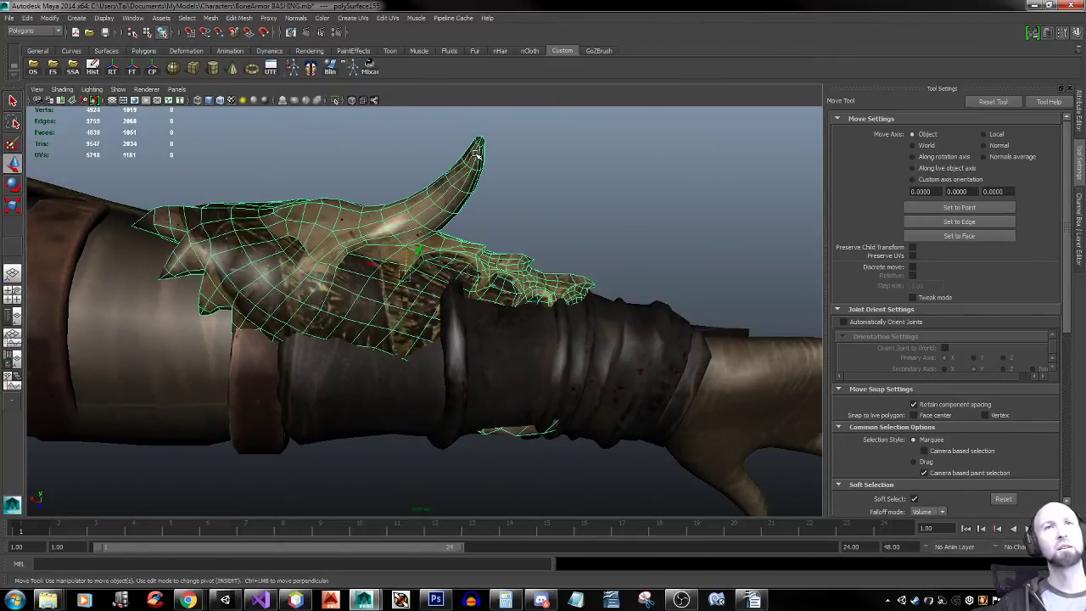
right_click(478, 153)
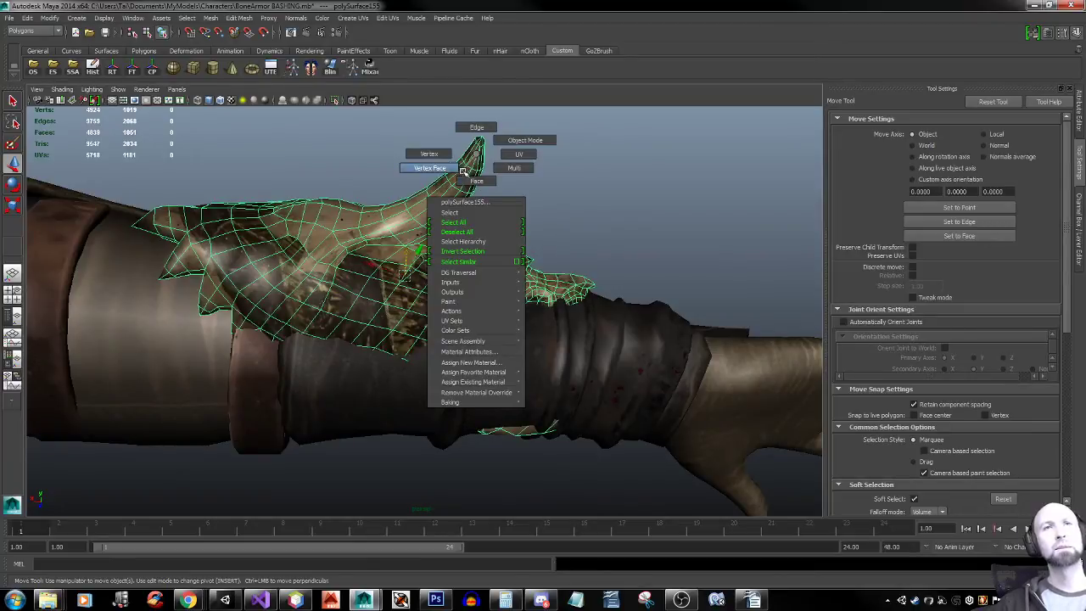
click(477, 127)
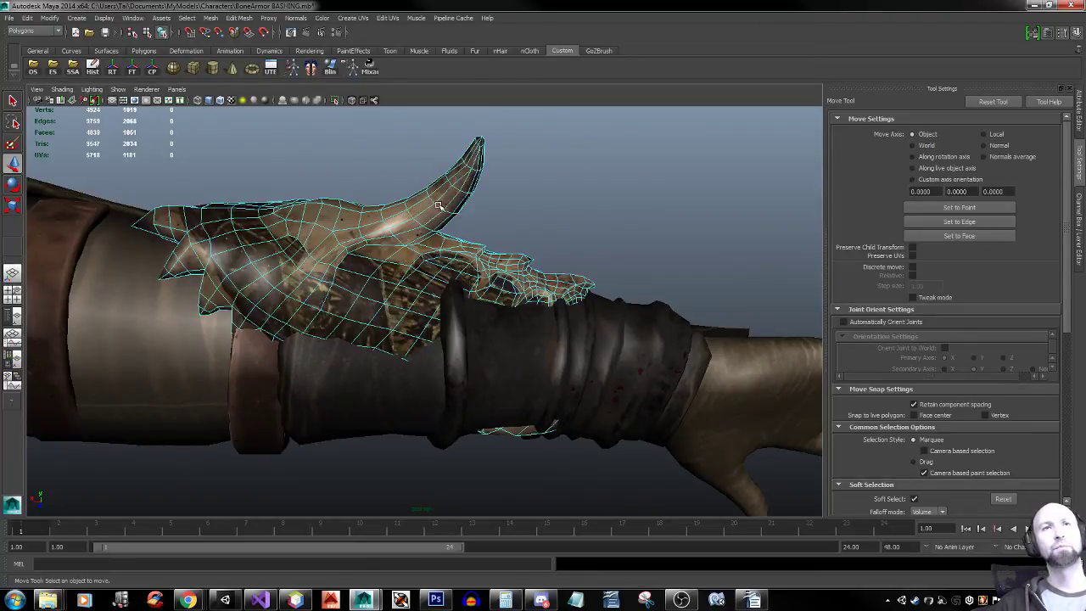
double_click(439, 206)
key(b)
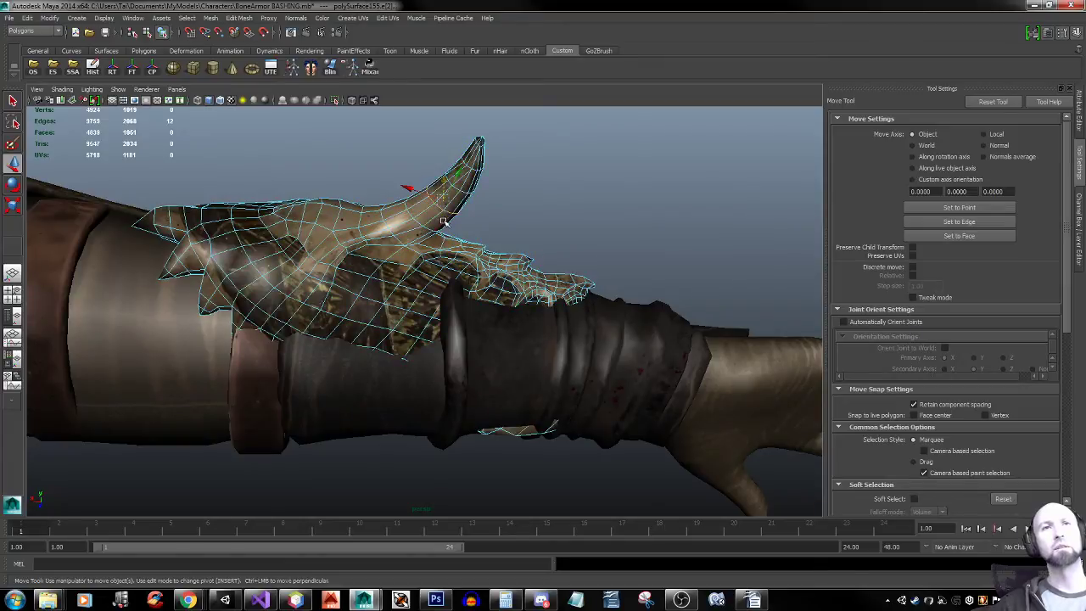
right_drag(459, 201, 461, 225)
click(459, 201)
key(q)
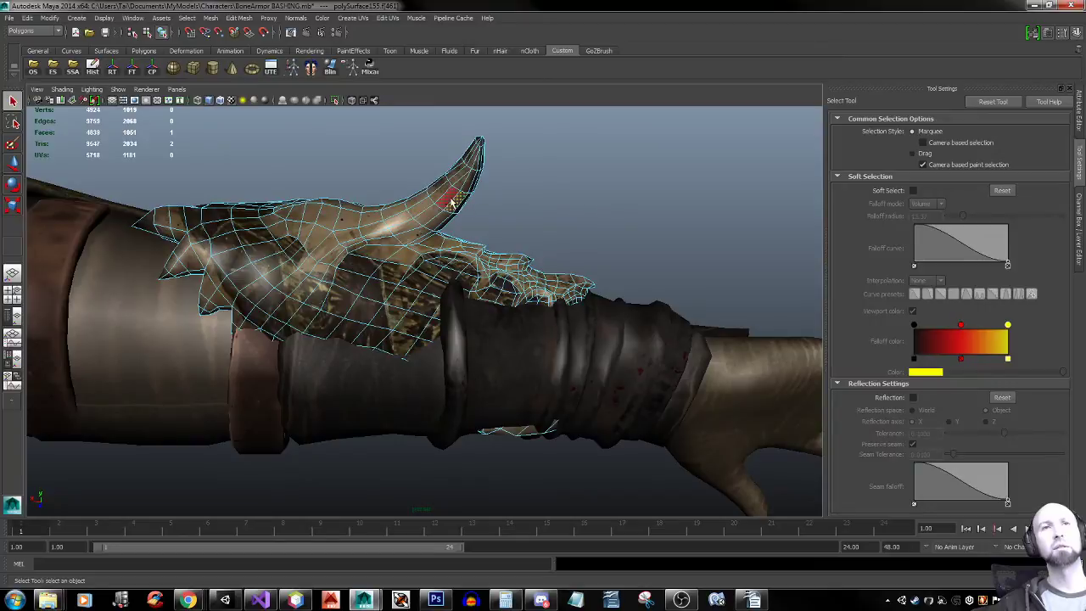
key(shift+period)
key(b)
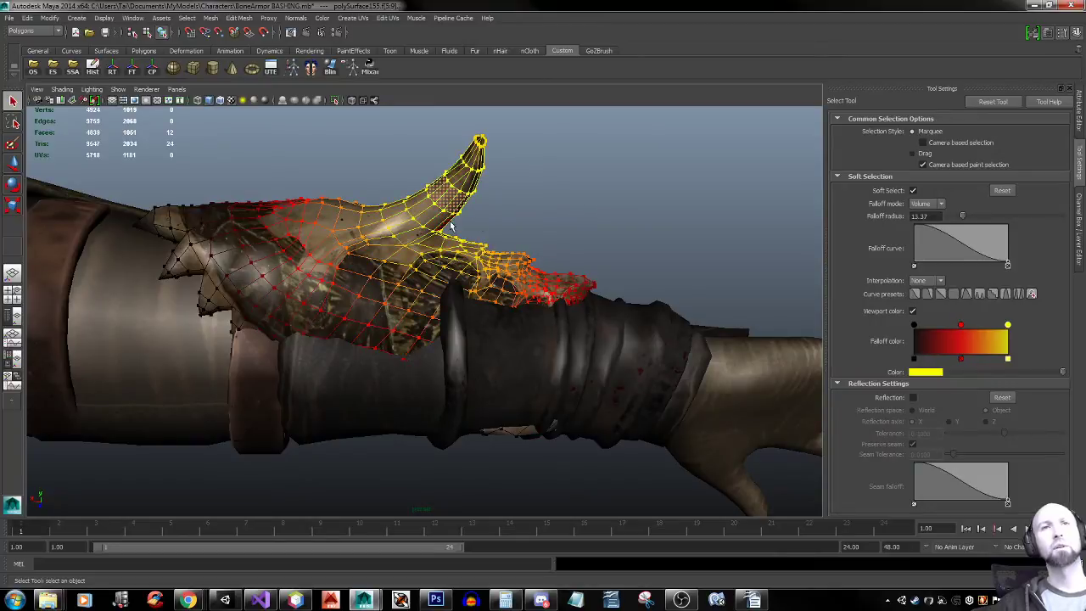
Reduce the soft-selection falloff radius to 3.05 and move the horn's middle ring up and toward the elbow to straighten the horn
drag(447, 223, 263, 219)
key(w)
middle_drag(466, 206, 387, 164)
alt+drag(517, 208, 504, 178)
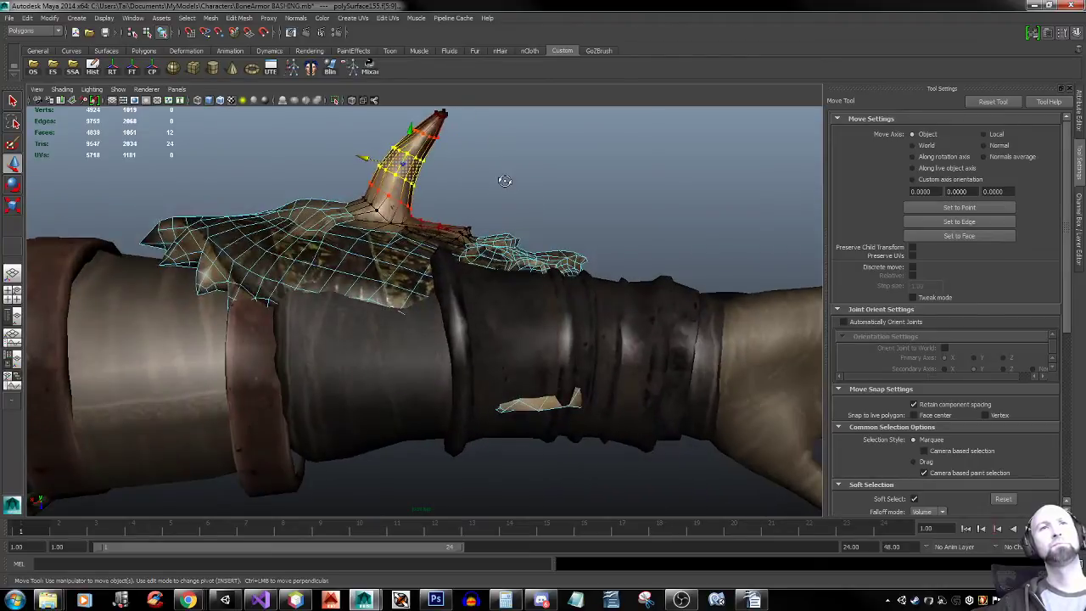
alt+middle_drag(504, 178, 515, 230)
Select the vertices at the horn's tip and nudge them slightly along the object axis
click(436, 136)
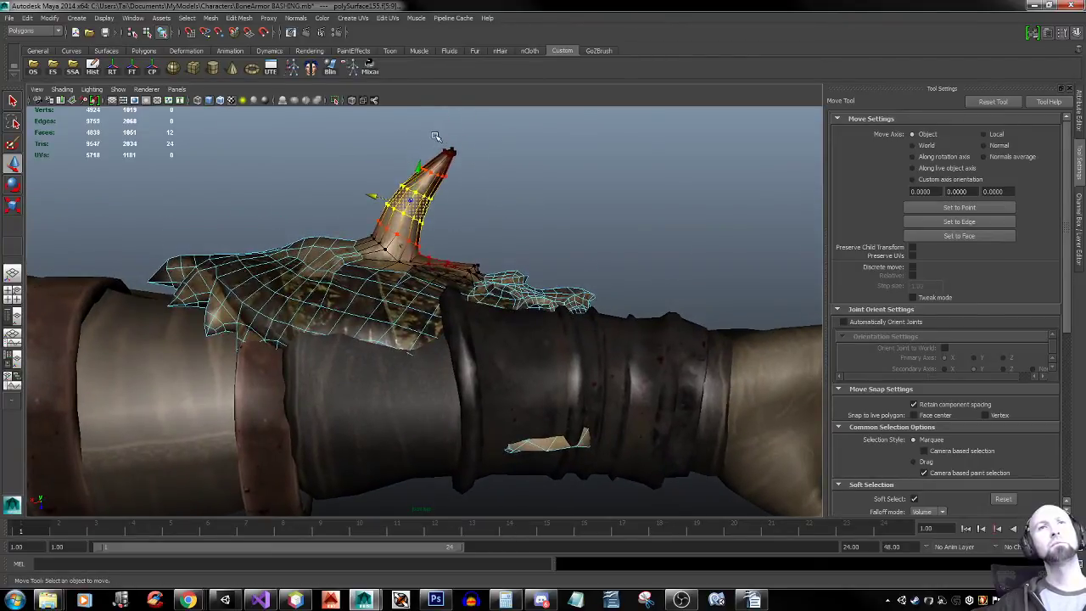
right_drag(441, 168, 430, 125)
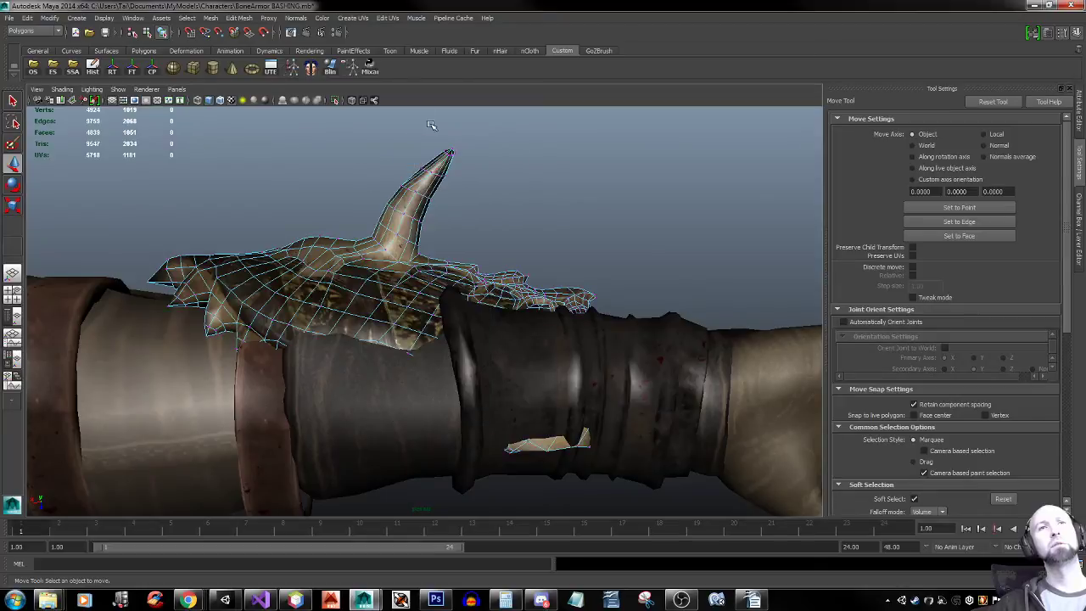
drag(475, 161, 476, 161)
key(e)
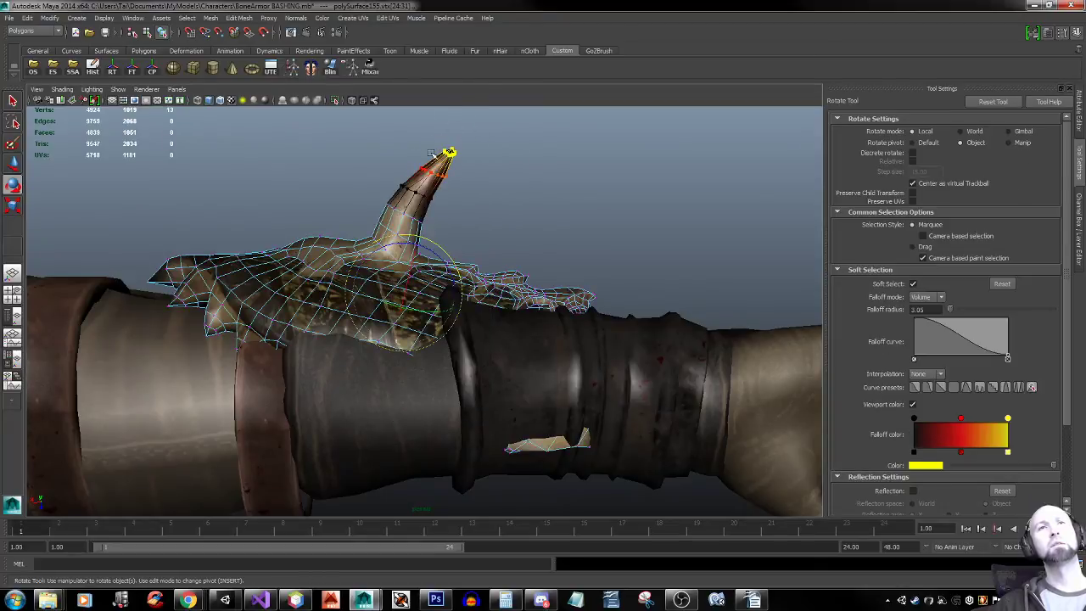
key(w)
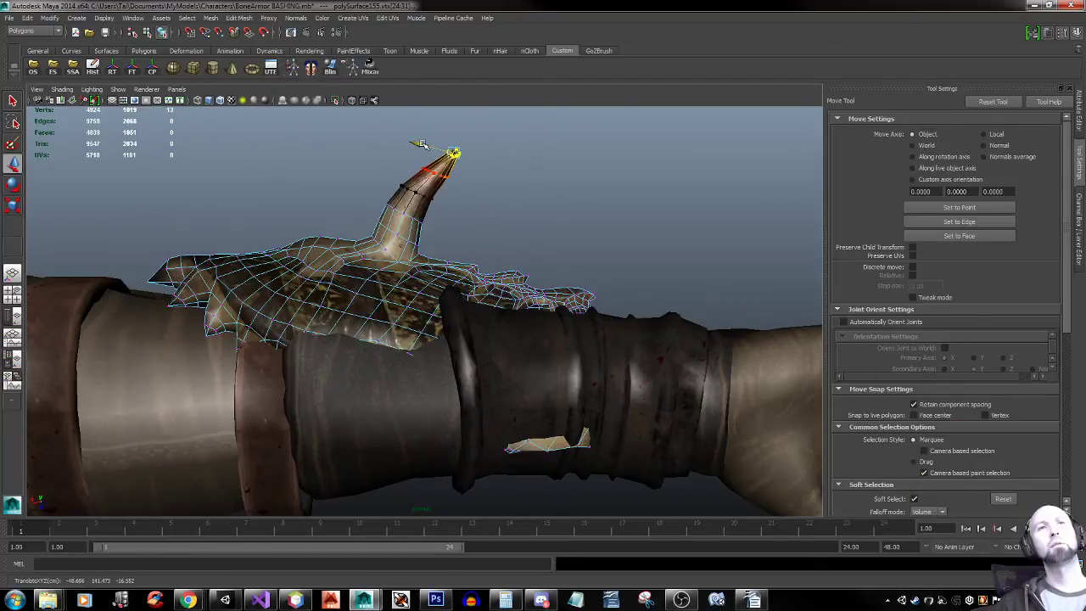
key(e)
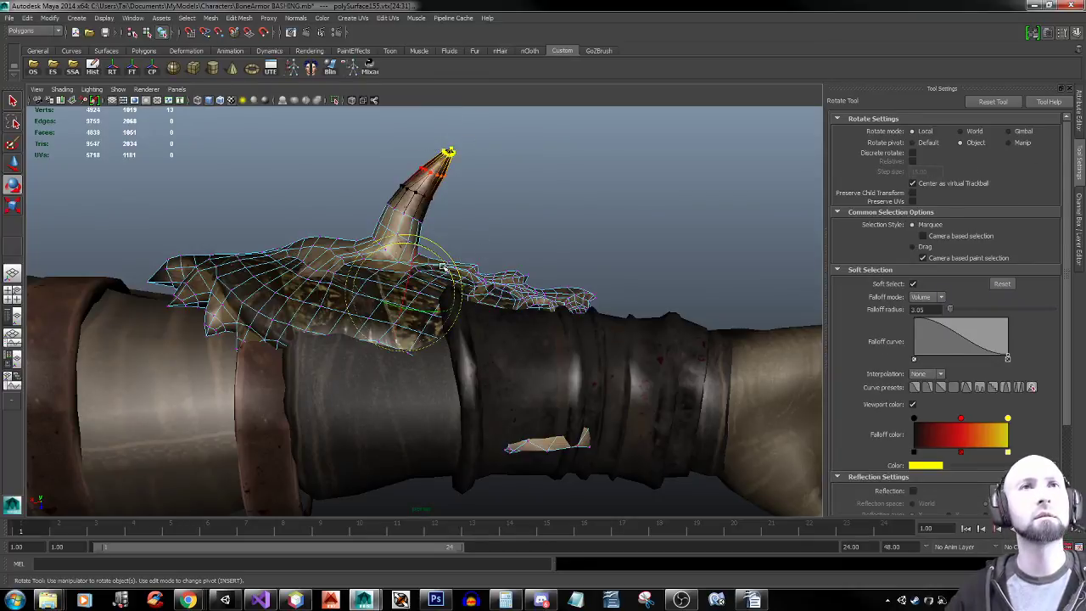
drag(430, 261, 432, 259)
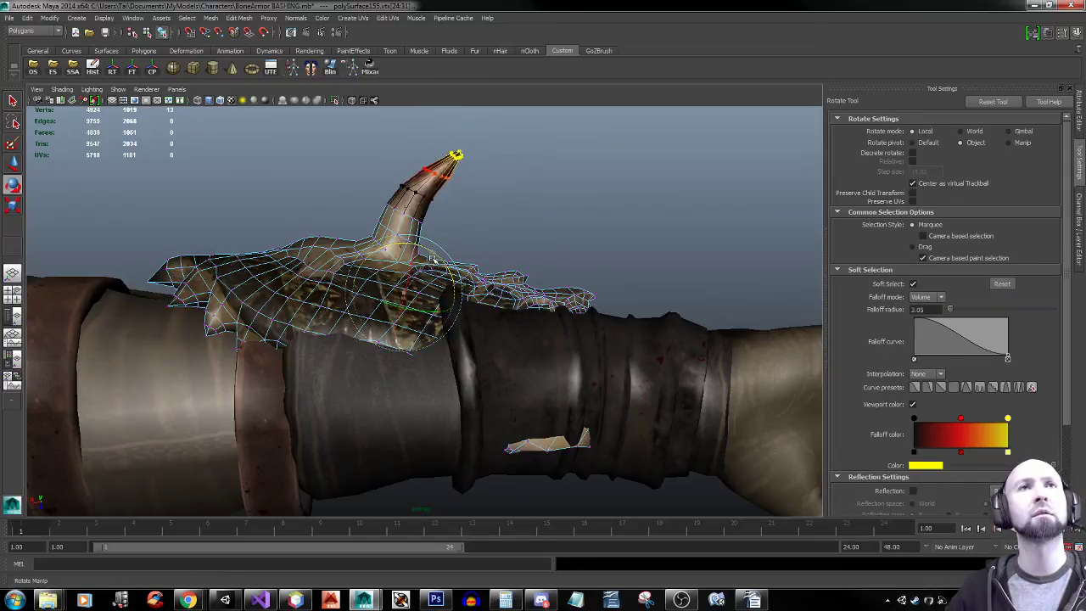
key(ctrl+z)
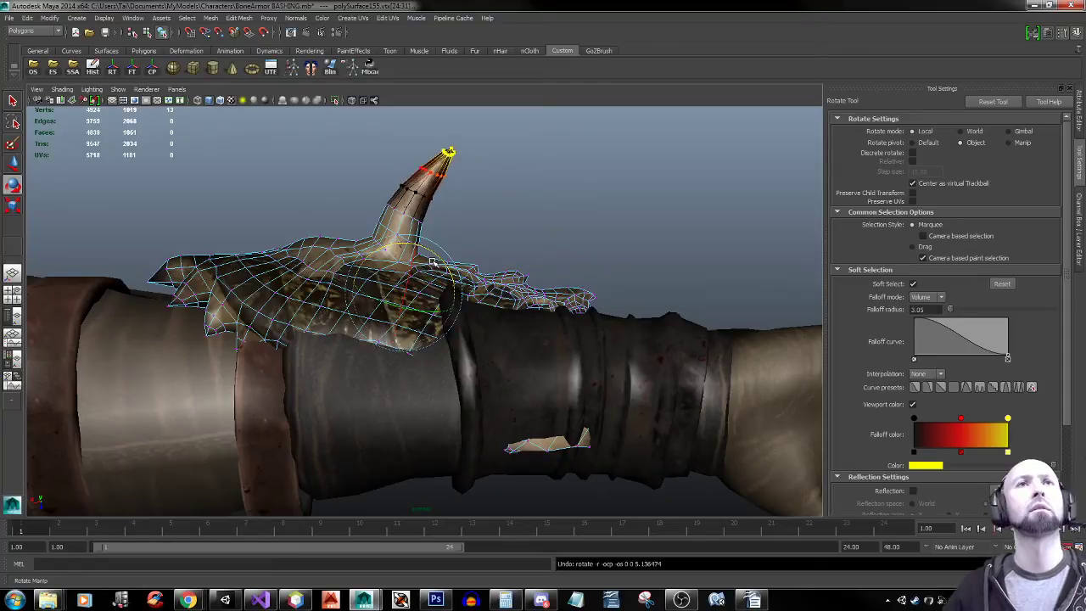
Snap the rotation pivot to the horn's tip, rotate the tip vertices slightly, and return to object mode
key(Insert)
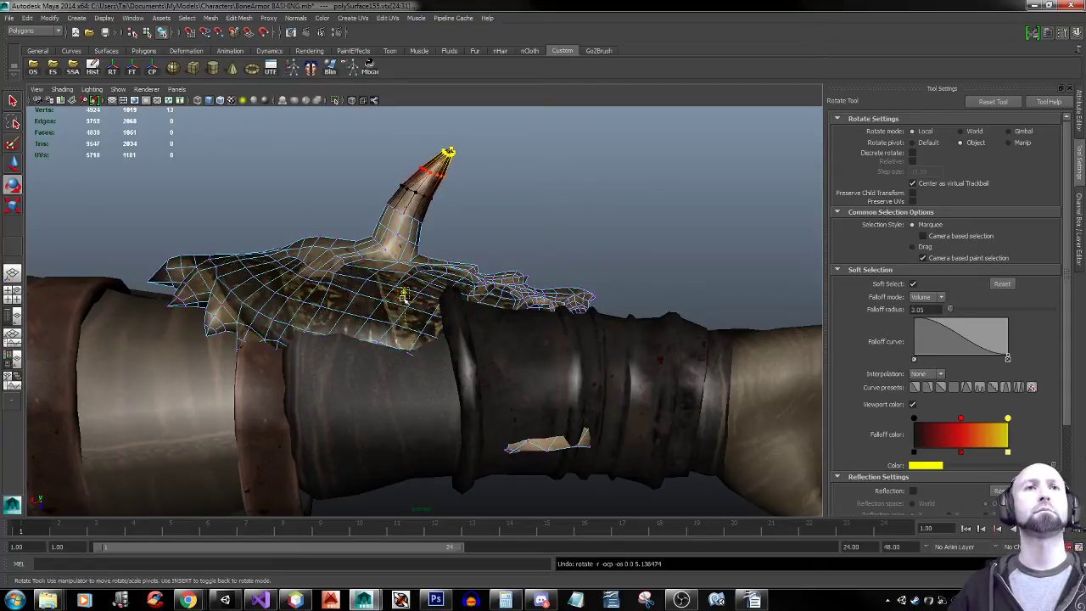
key(v)
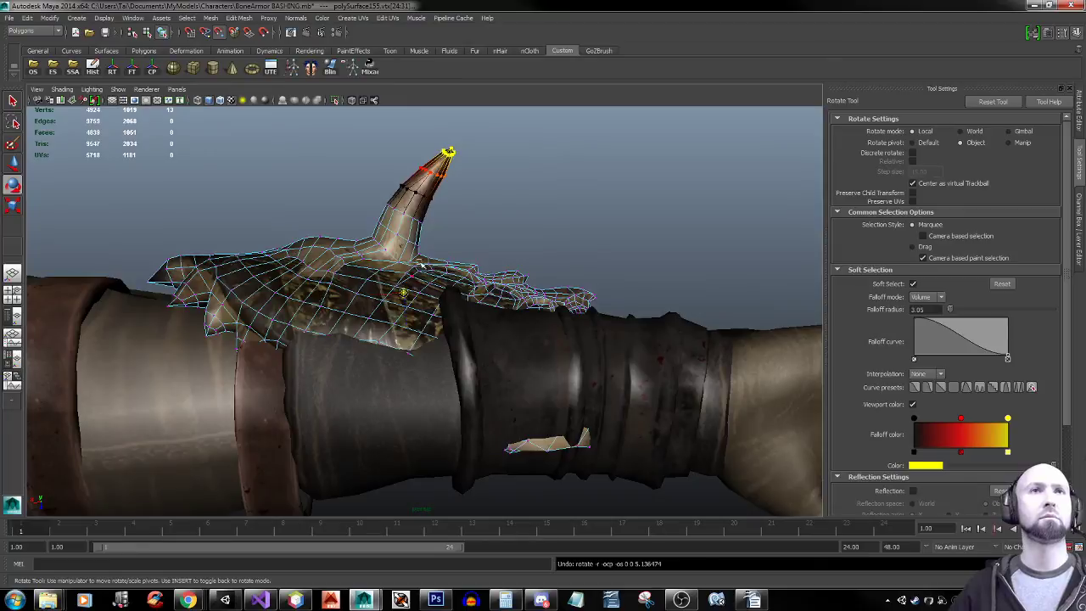
key(Insert)
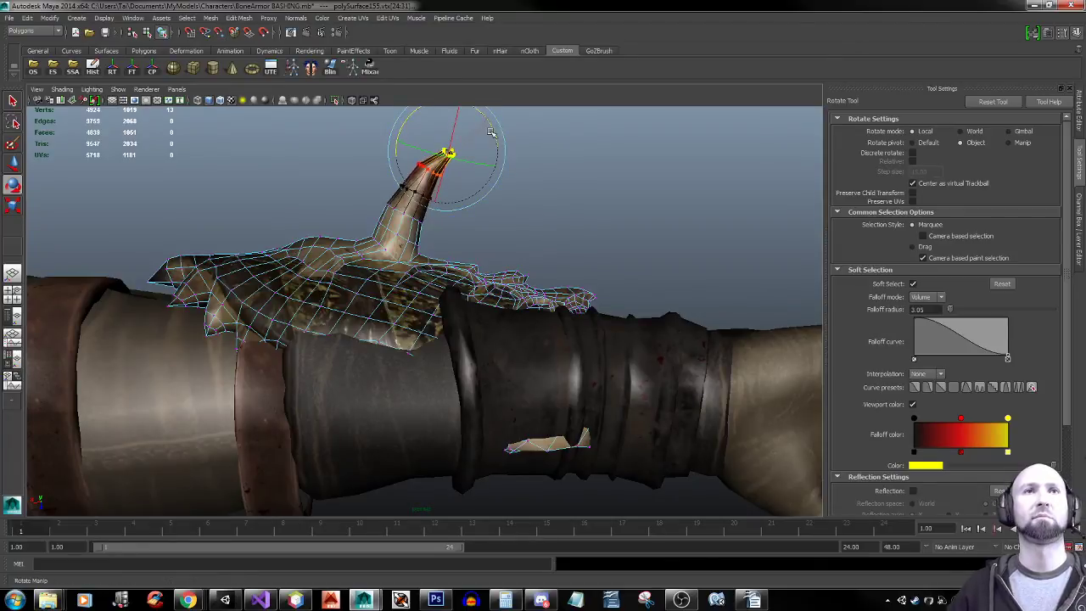
key(q)
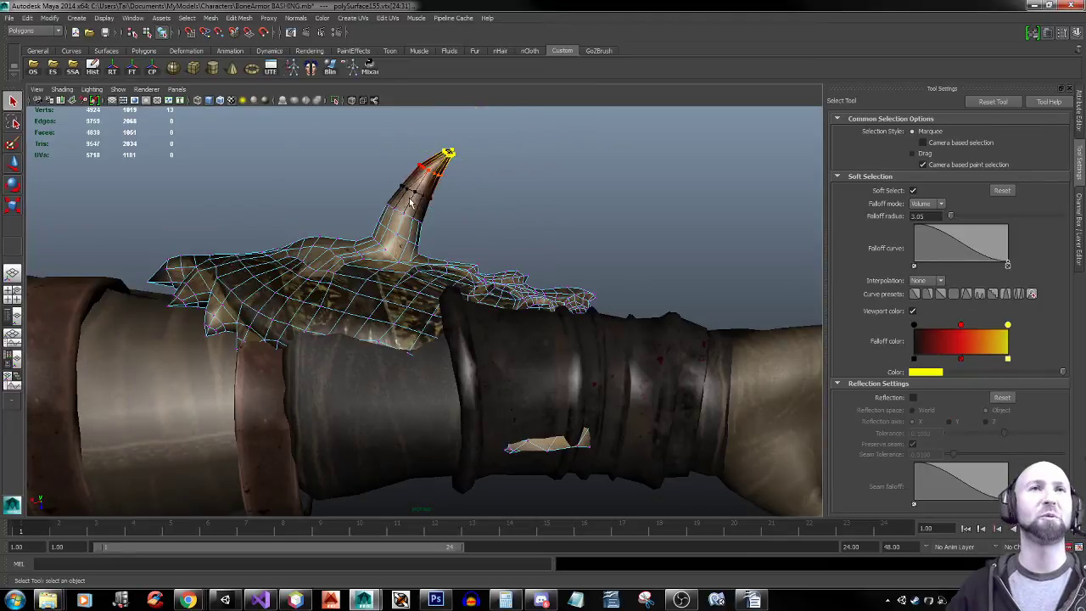
right_drag(410, 201, 450, 178)
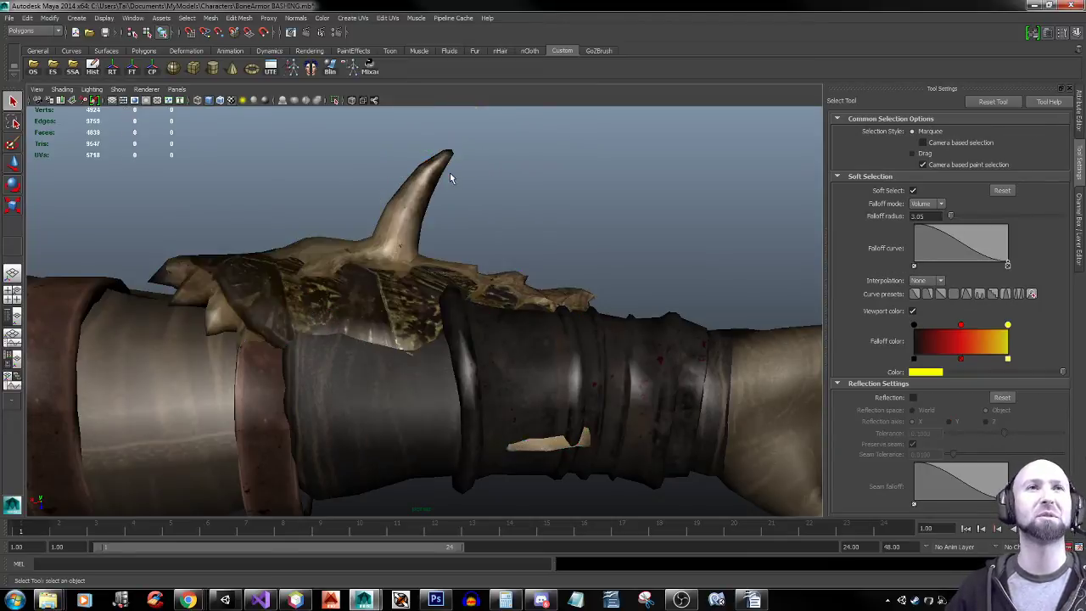
Select the faces of the outer part of the bracer's horn and grow the selection toward its base
click(410, 217)
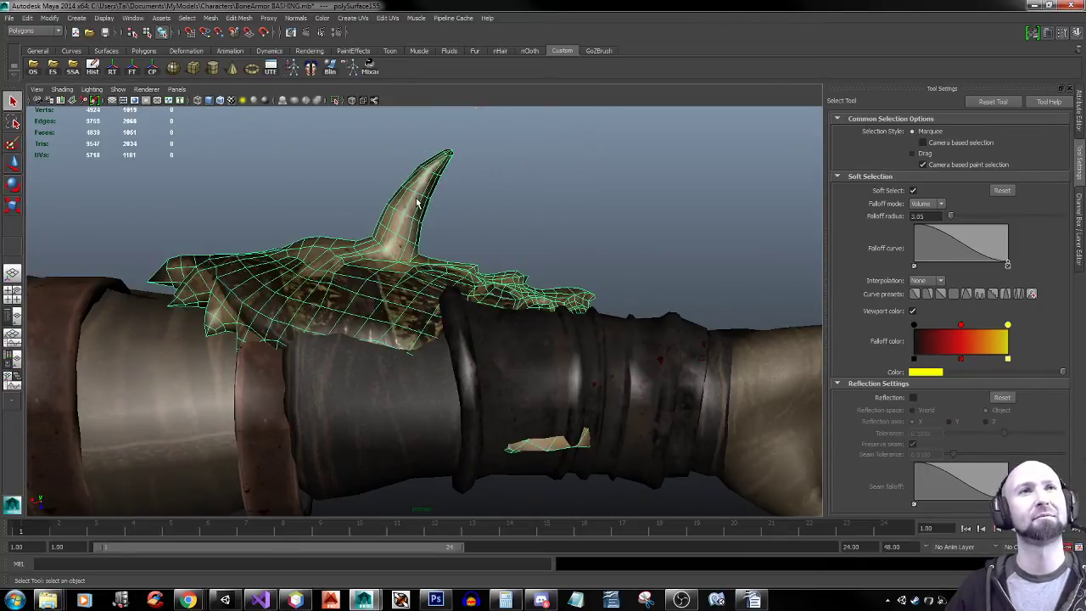
right_click(416, 201)
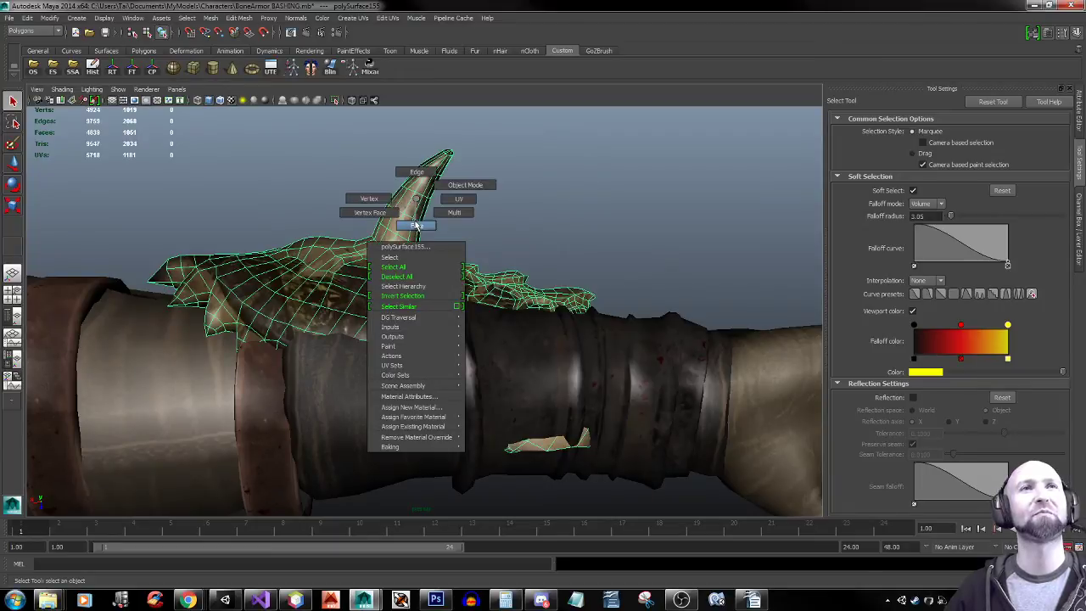
click(415, 225)
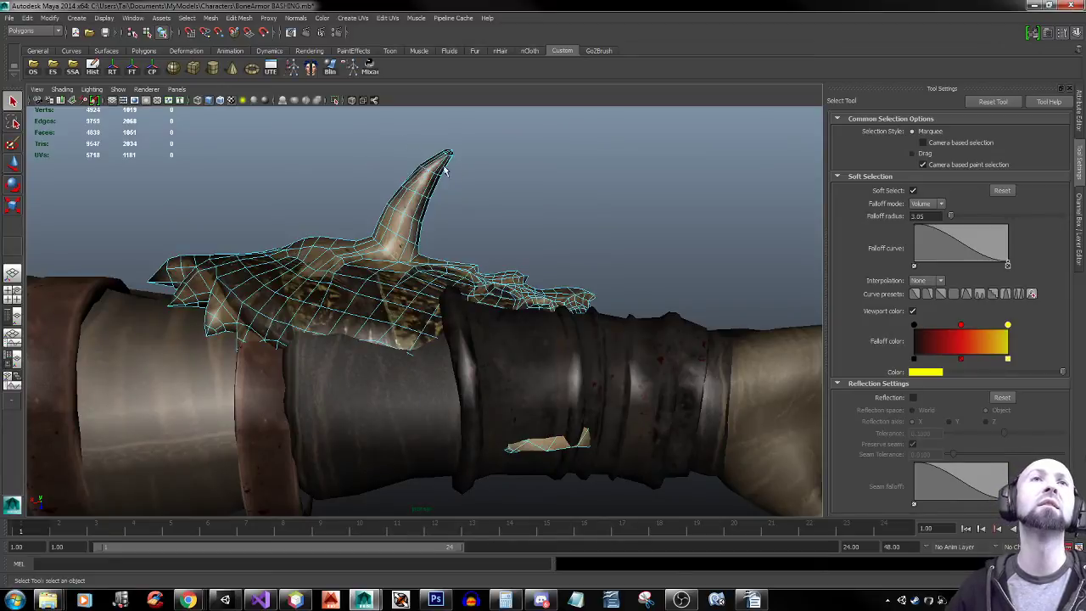
drag(468, 178, 317, 371)
ctrl+right_click(455, 240)
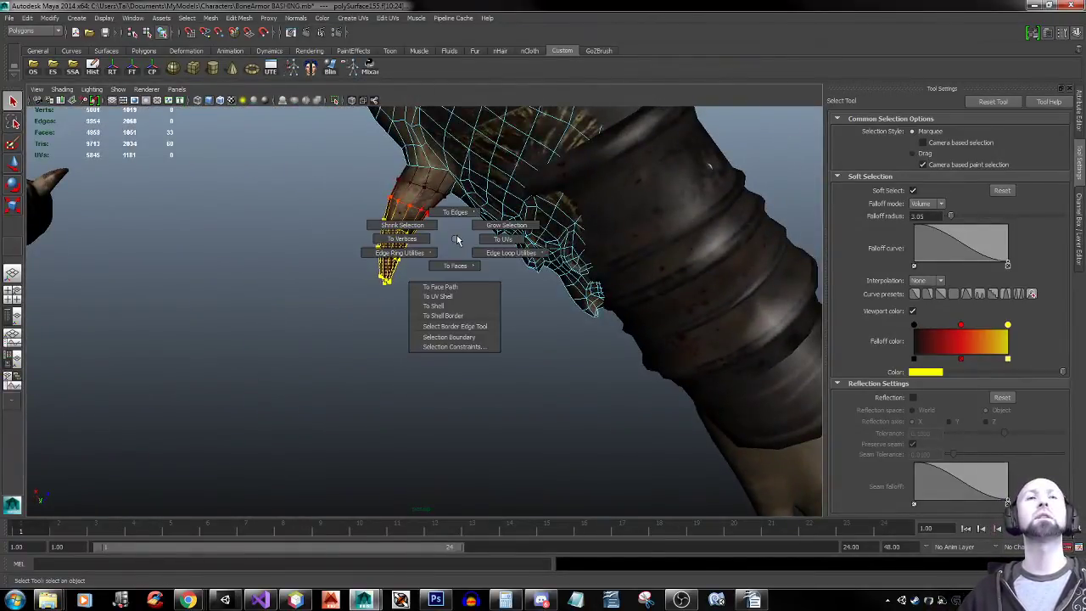
ctrl+right_drag(457, 243, 462, 299)
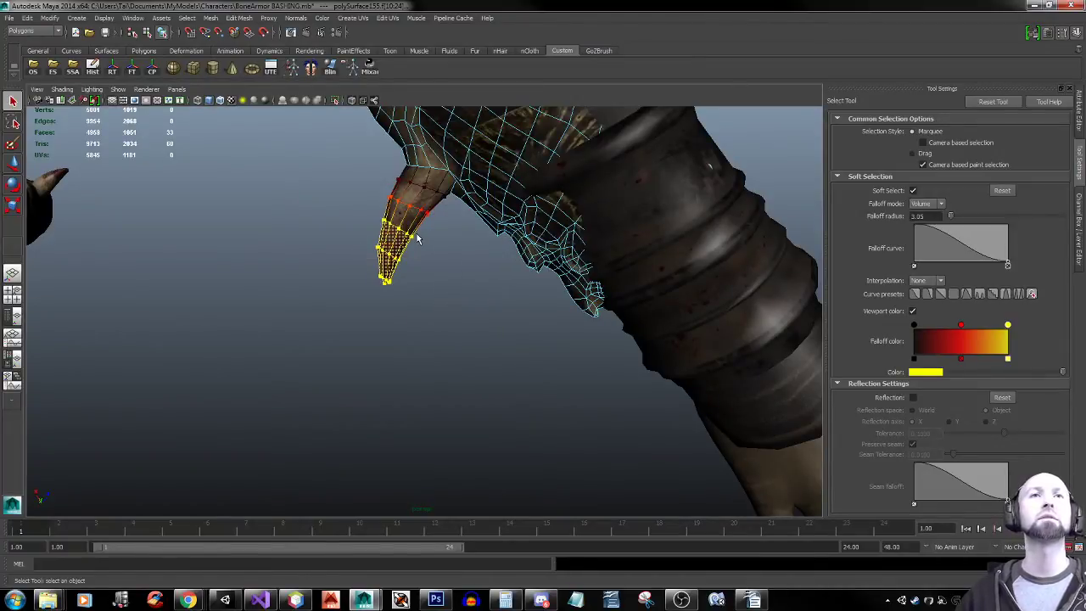
alt+right_drag(416, 239, 278, 240)
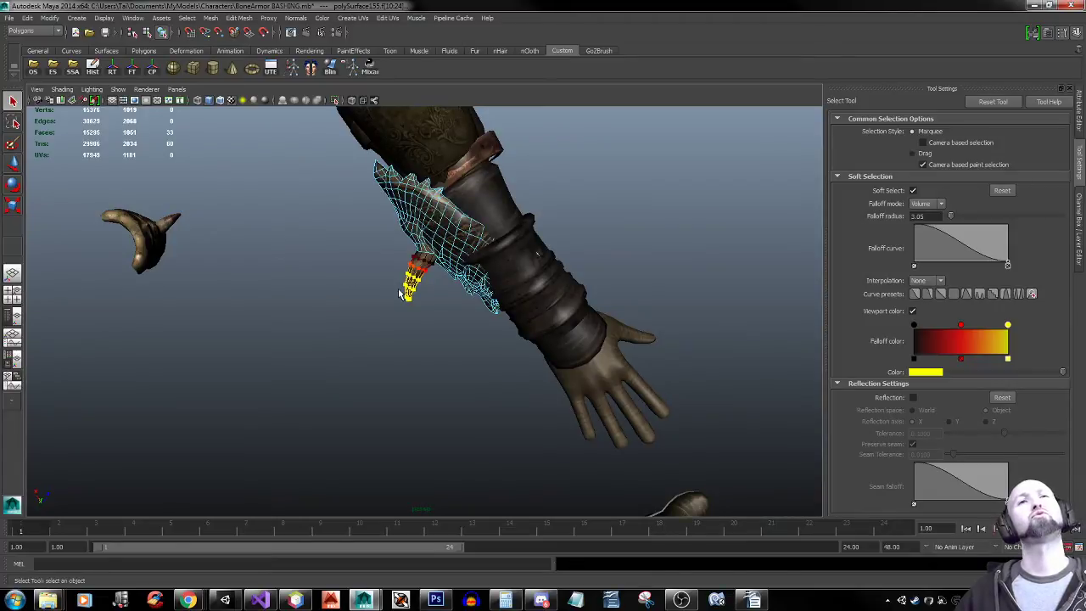
ctrl+right_drag(404, 297, 465, 284)
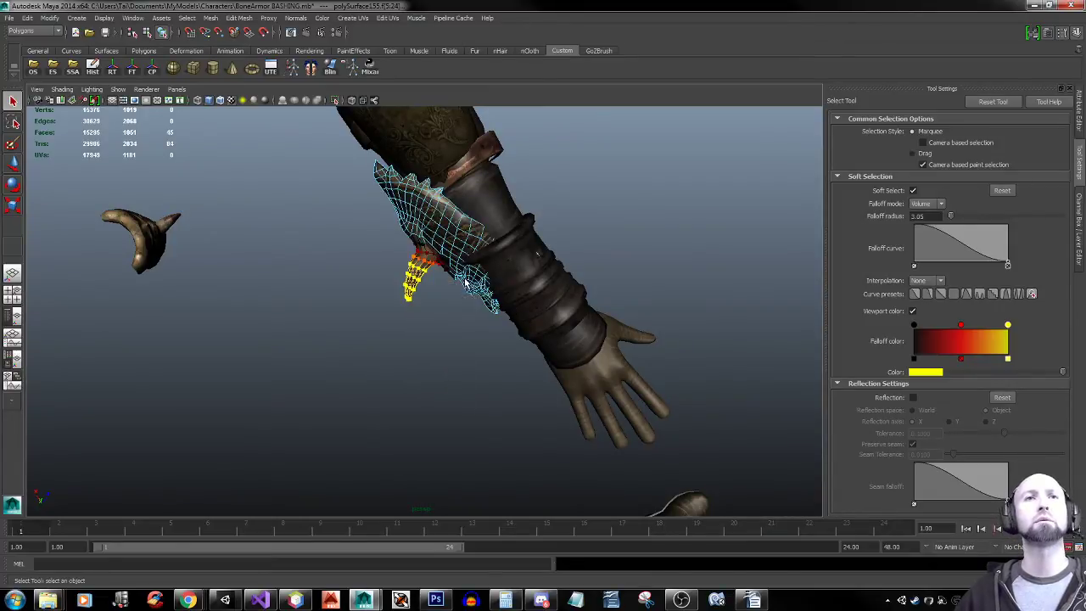
Grow the horn's face selection, then rotate and move the horn toward the elbow, ending with a soft-selection falloff radius of 3.34
key(shift+period)
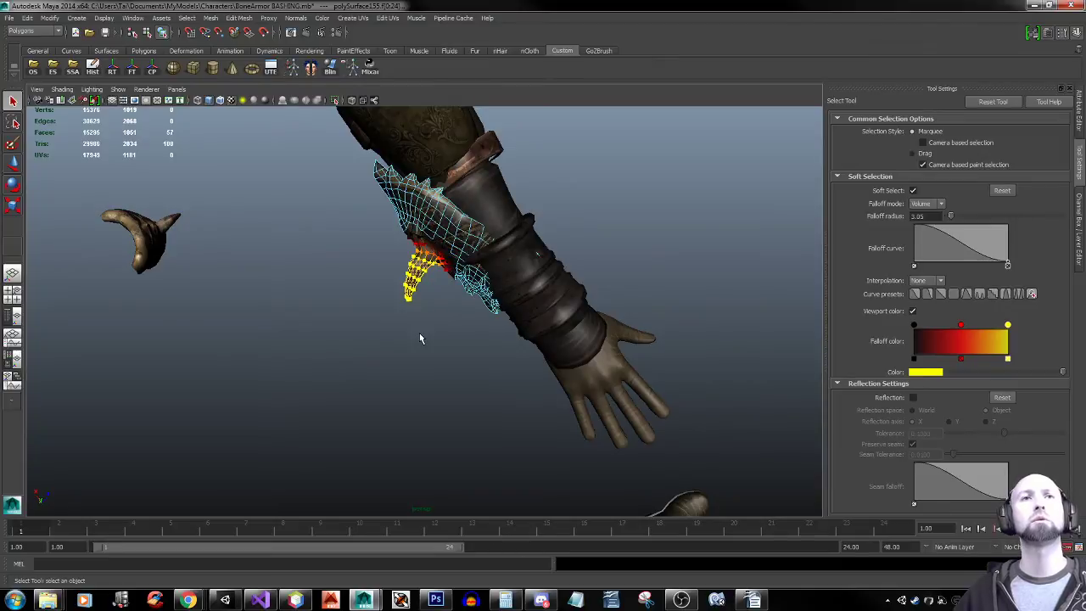
key(w)
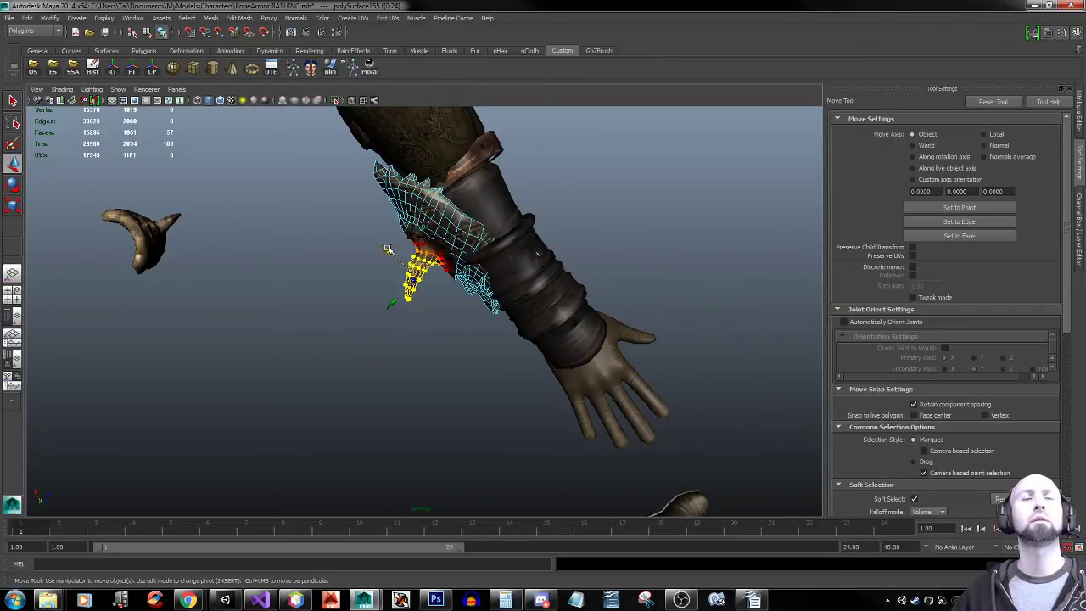
mouse_move(386, 250)
mouse_down()
mouse_move(401, 258)
mouse_move(382, 241)
mouse_up()
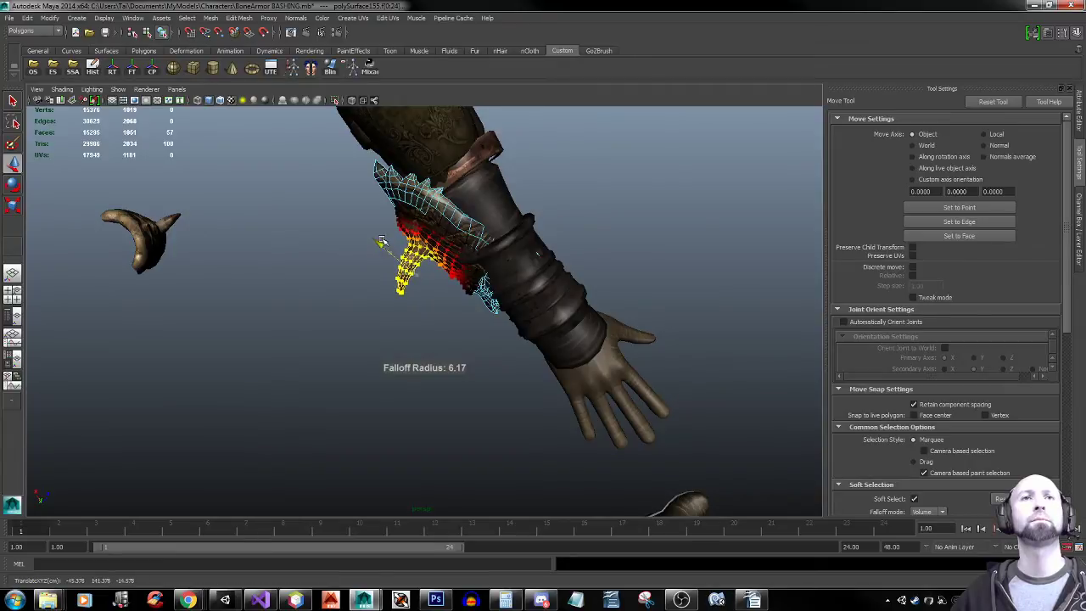
key(e)
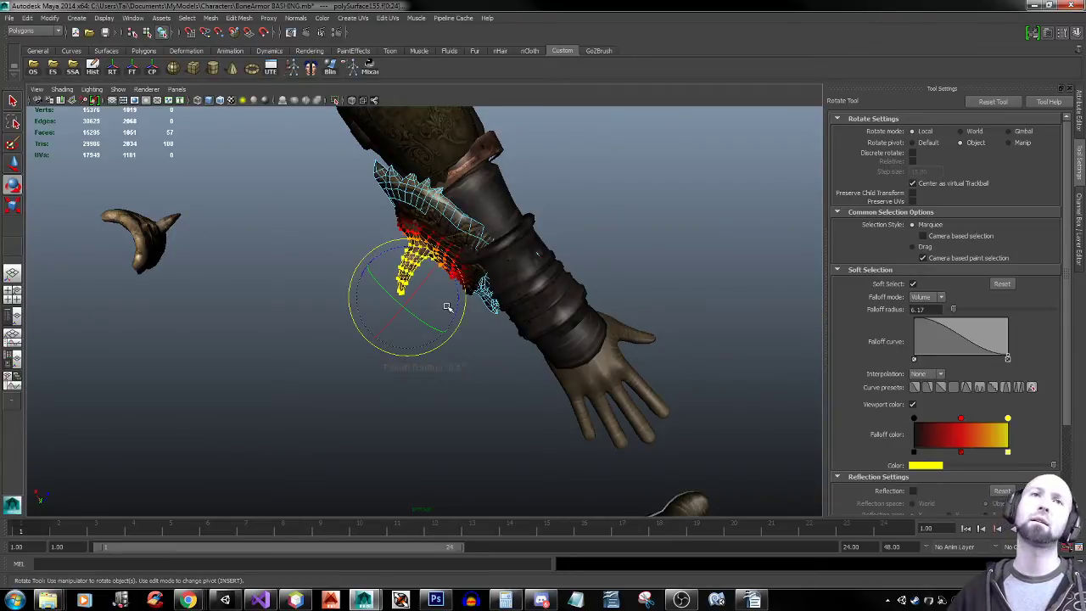
drag(448, 305, 425, 303)
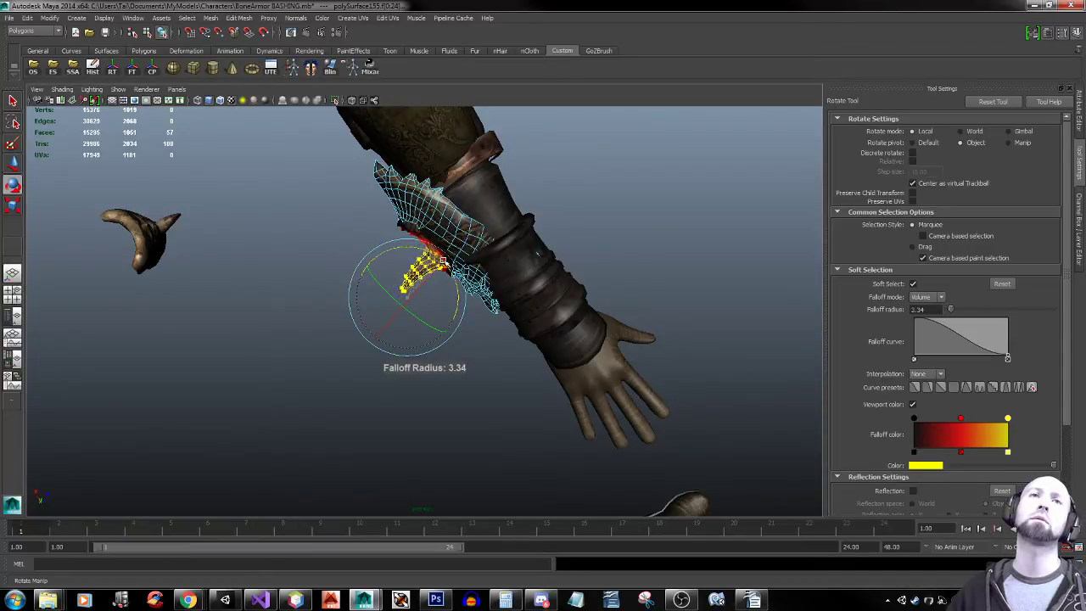
key(w)
drag(404, 268, 370, 235)
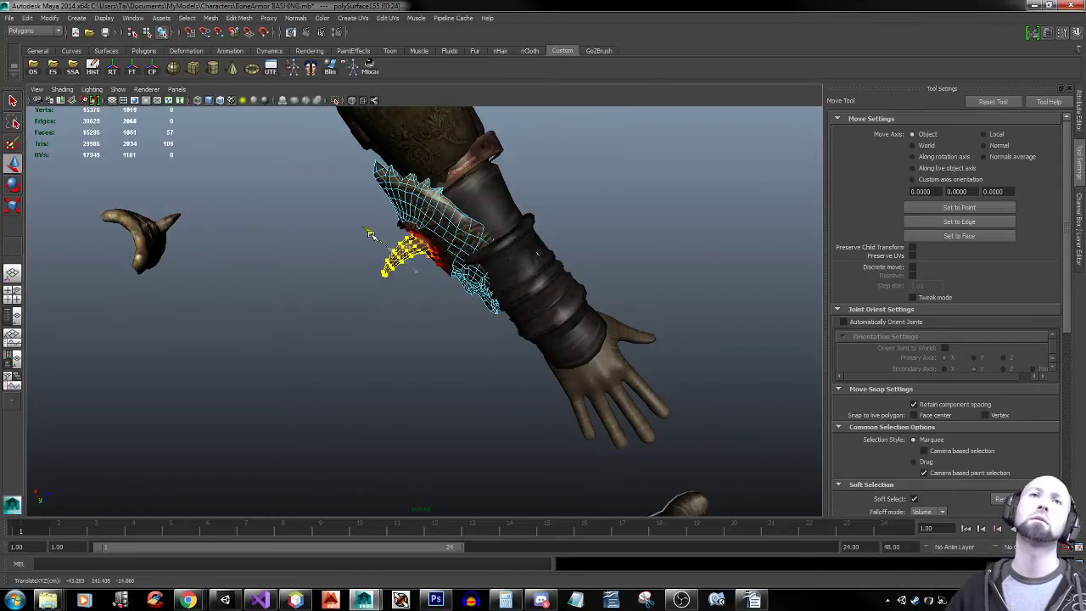
alt+drag(370, 234, 466, 226)
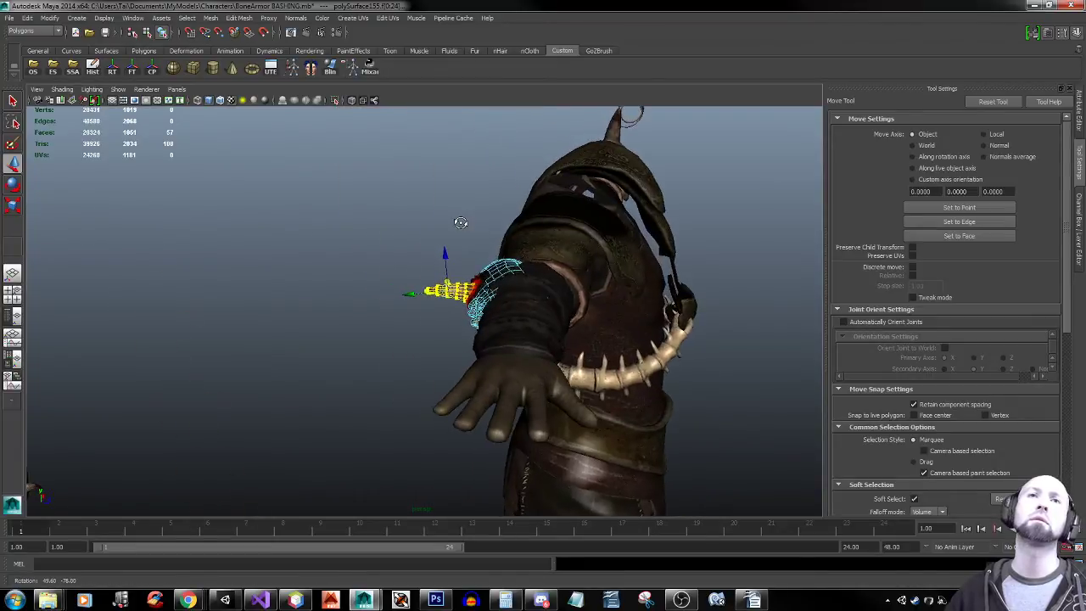
key(f)
alt+right_drag(662, 273, 170, 256)
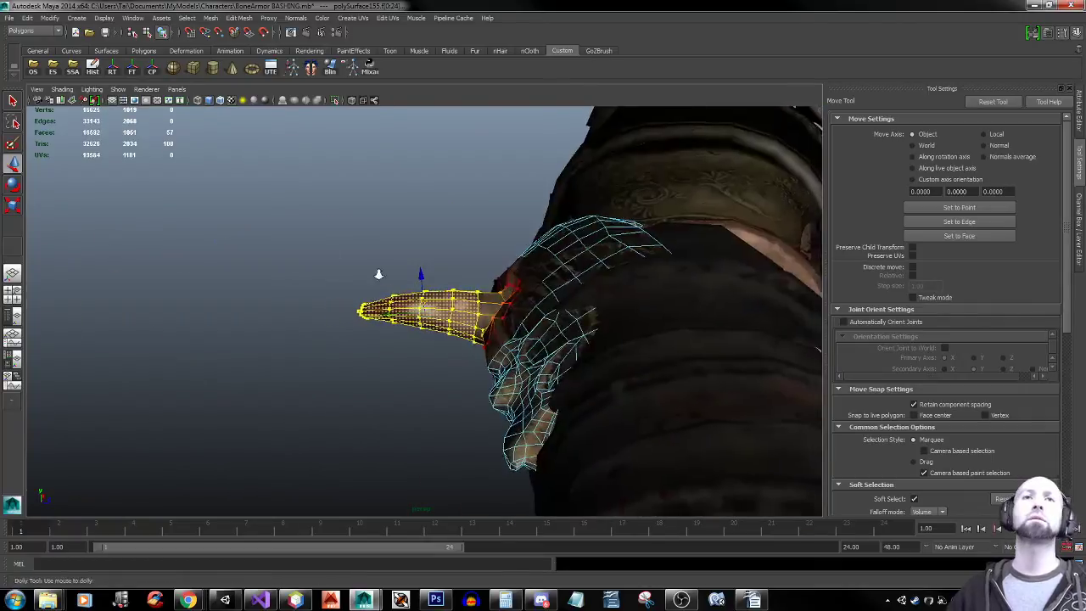
alt+drag(378, 275, 468, 279)
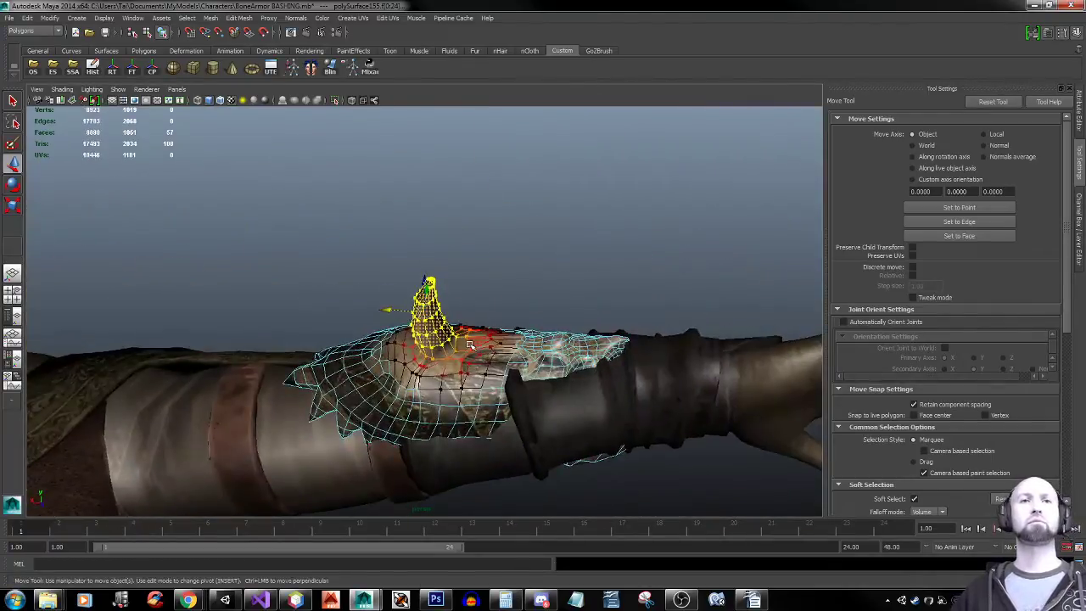
right_drag(473, 343, 519, 324)
click(521, 302)
alt+drag(537, 324, 442, 322)
click(423, 321)
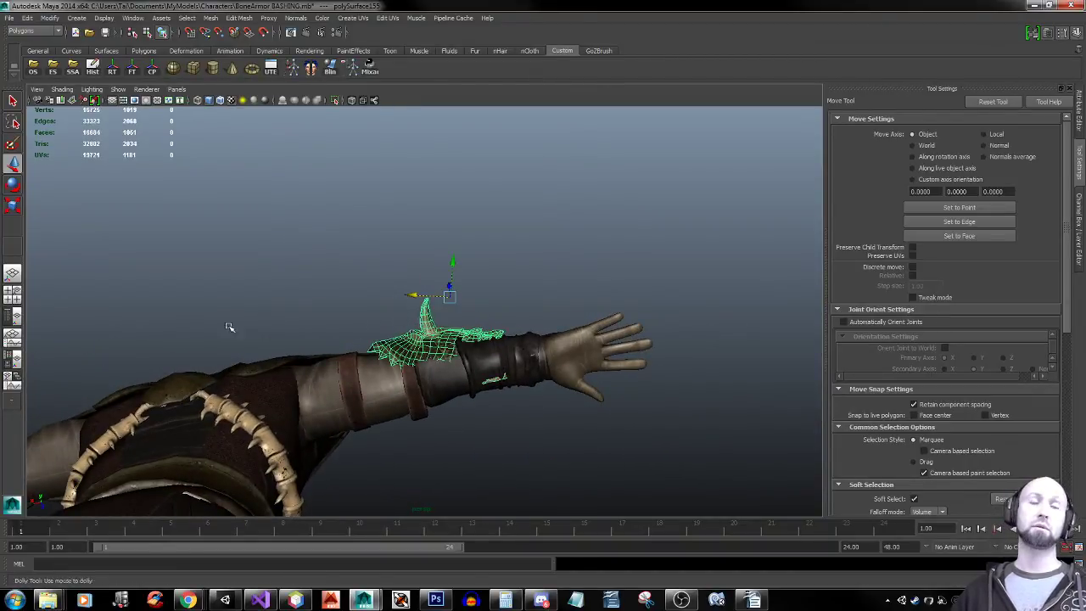
alt+right_drag(229, 327, 490, 332)
key(ctrl+z)
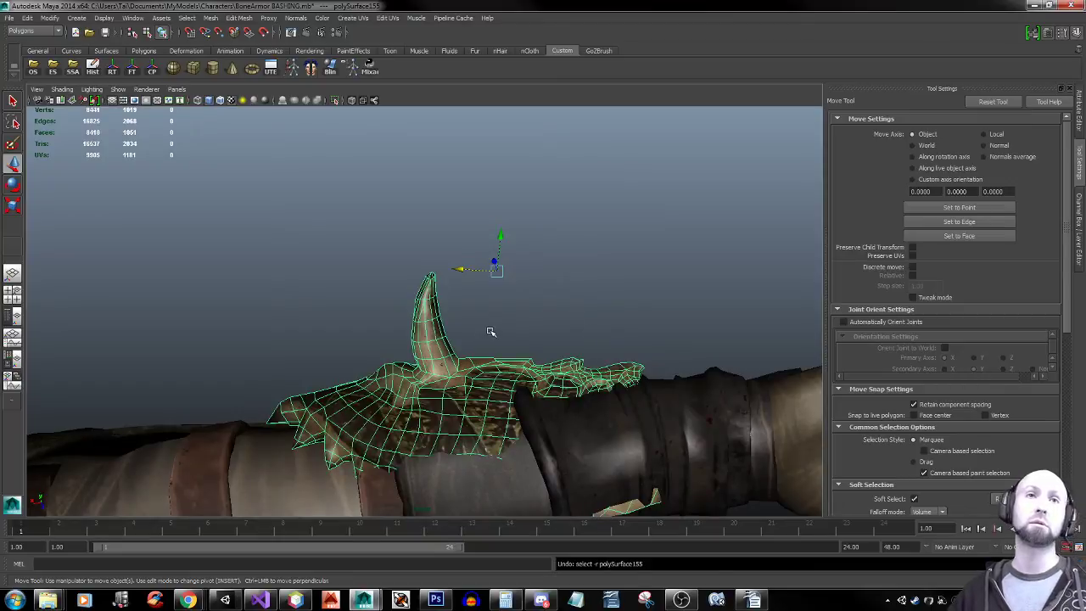
key(ctrl+z)
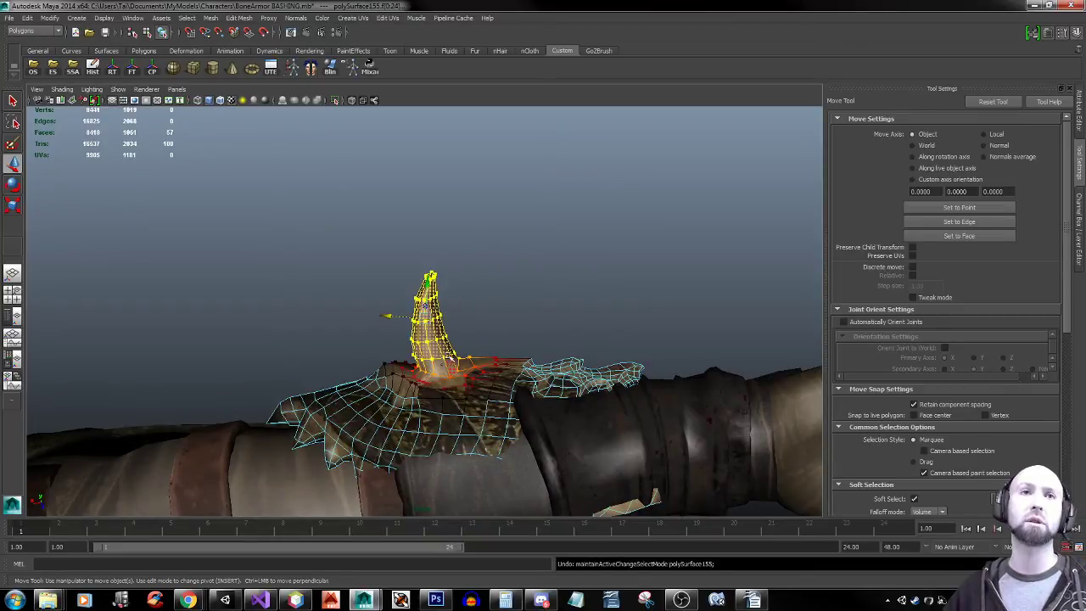
Turn off soft selection, grow the horn's face selection down to its base, and duplicate those faces as separate geometry
shift+right_drag(428, 339, 469, 329)
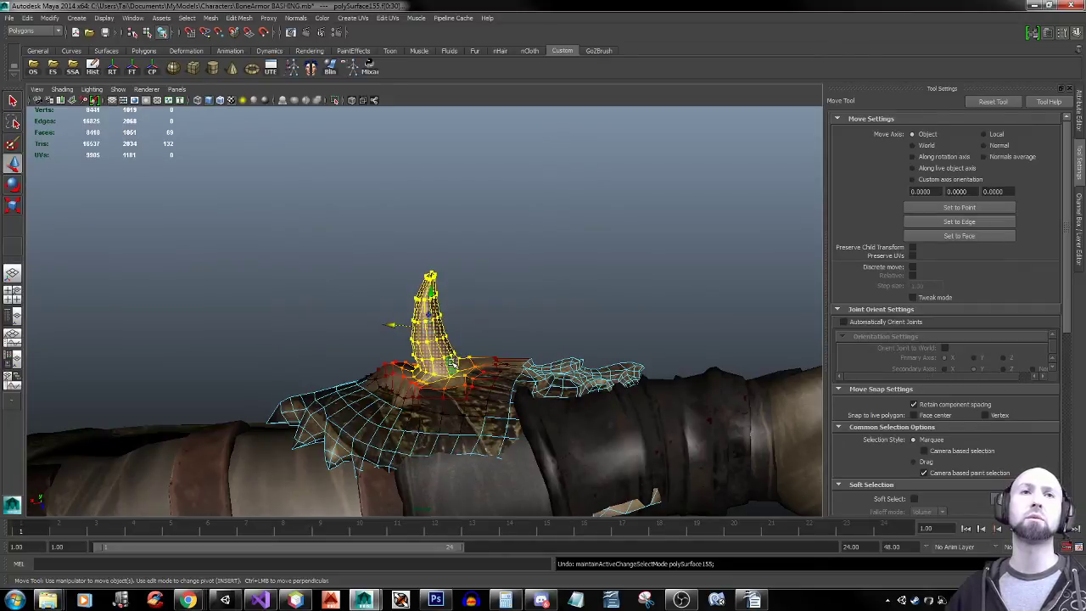
shift+right_drag(431, 330, 442, 467)
key(q)
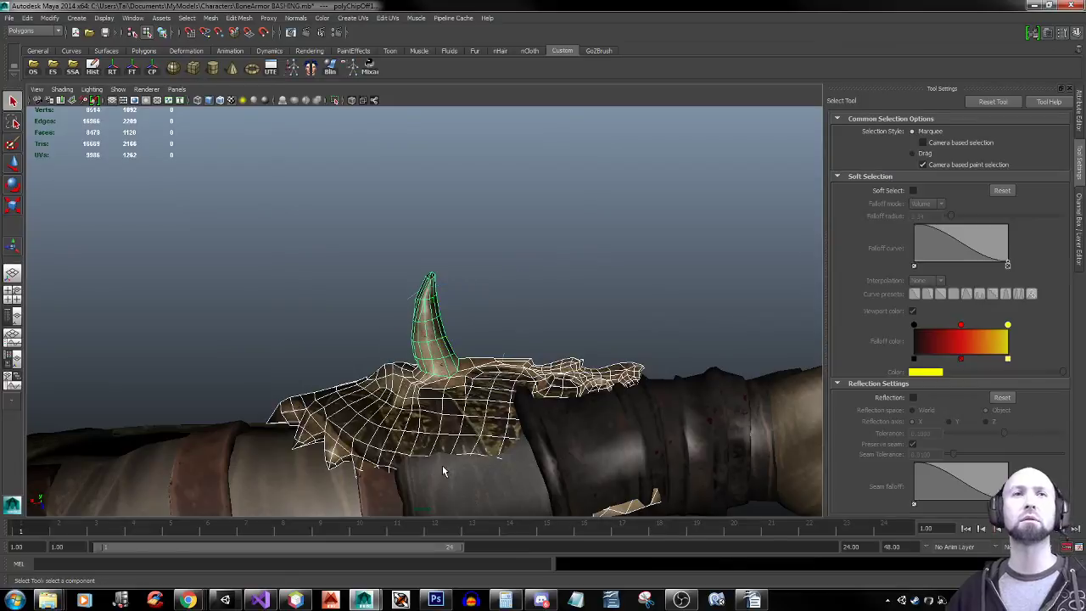
Return to object mode, leave only the duplicated horn selected, and center its pivot
right_drag(498, 367, 543, 332)
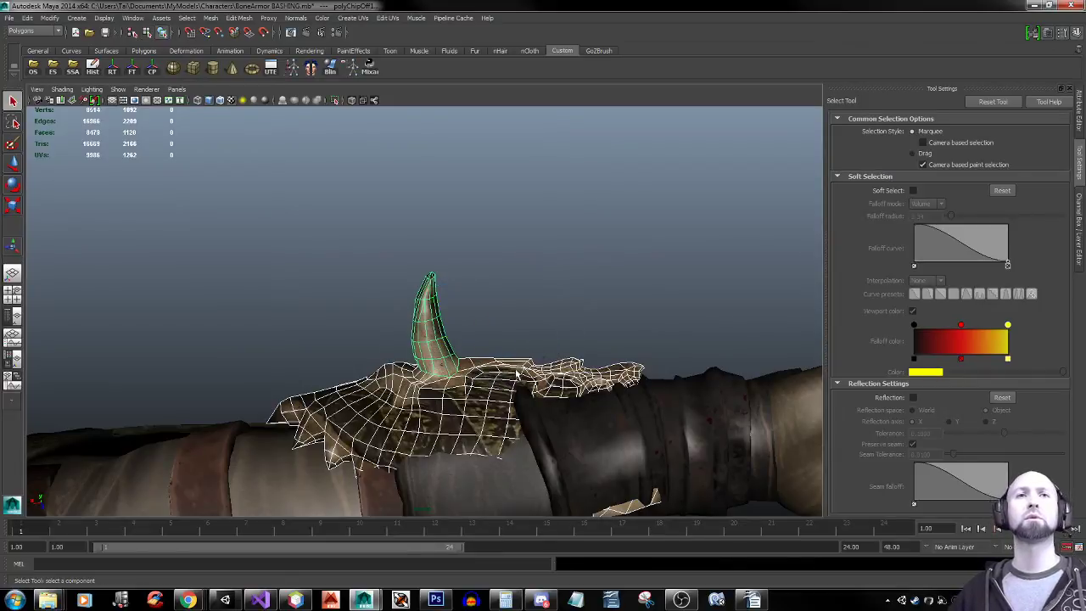
ctrl+drag(499, 286, 546, 445)
key(w)
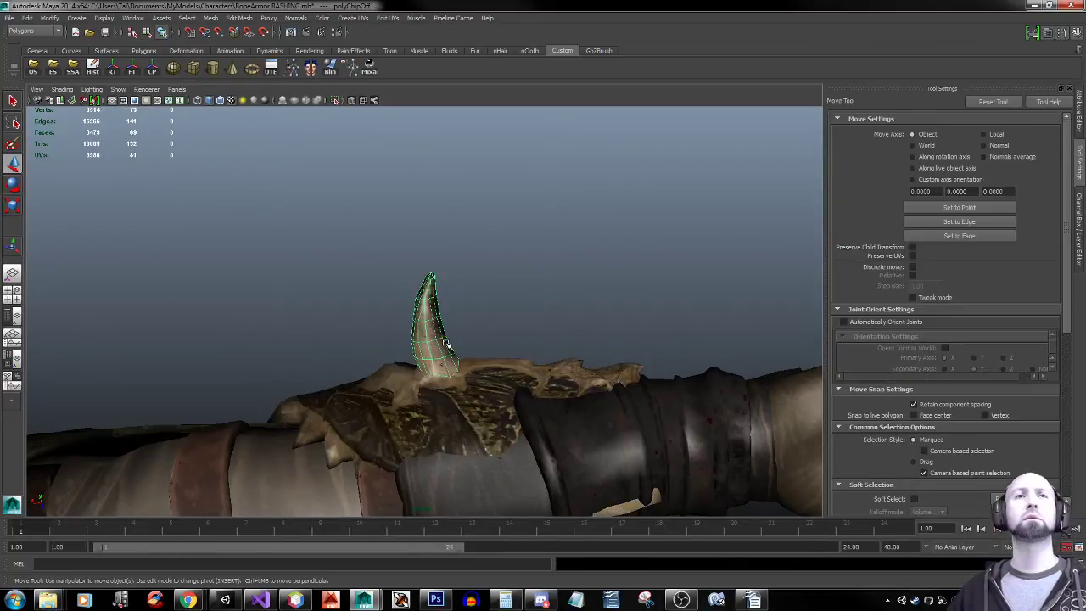
click(152, 71)
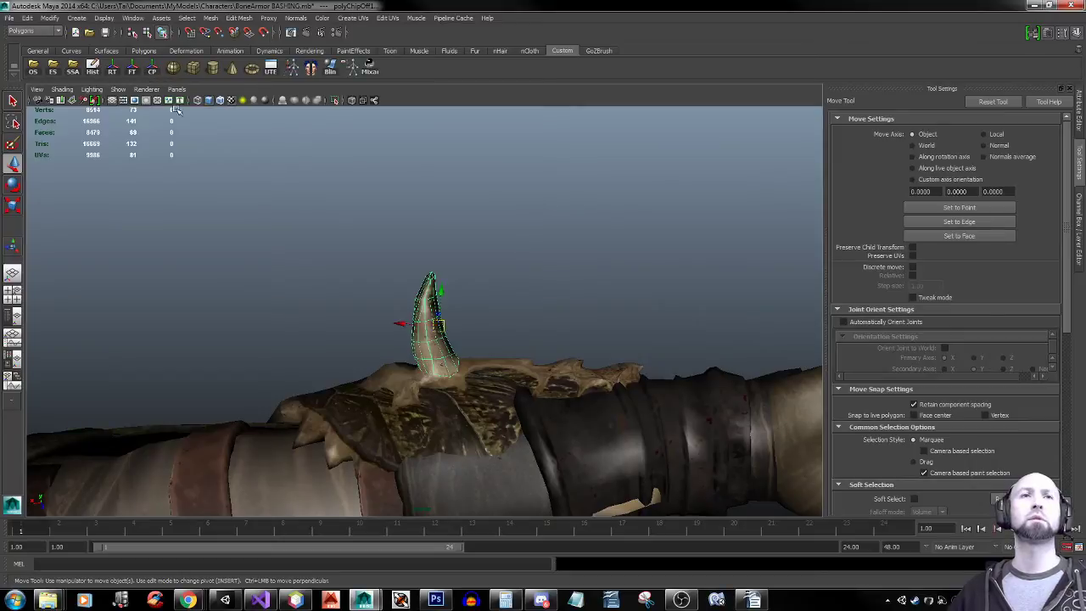
Move the duplicated horn toward the elbow, behind the original horn, and center it across the bracer
key(ctrl+d)
drag(392, 319, 329, 320)
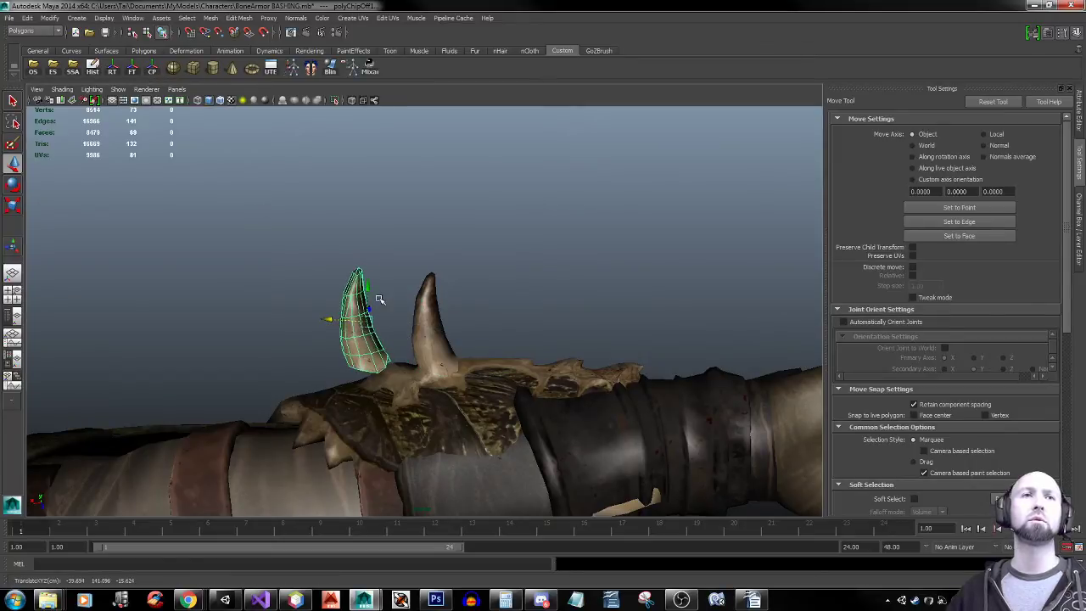
drag(368, 286, 482, 394)
key(e)
key(w)
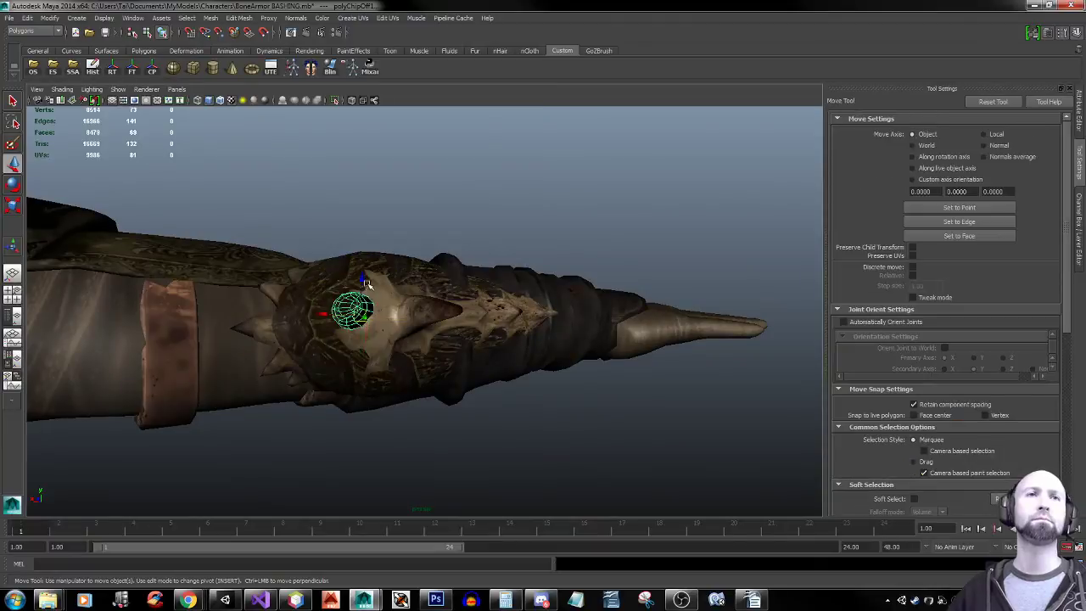
drag(363, 278, 363, 284)
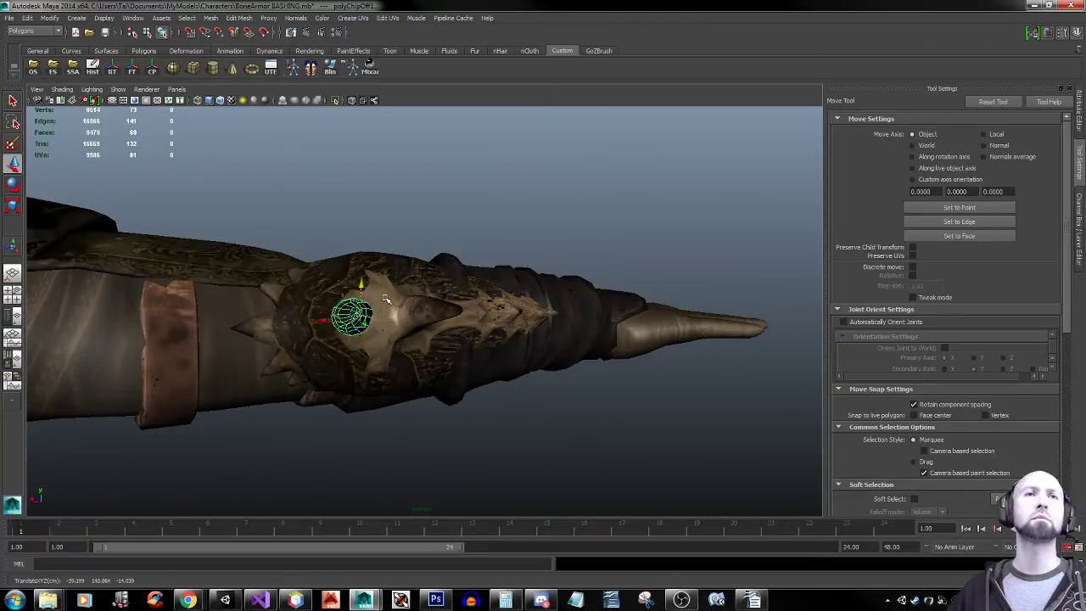
alt+drag(433, 315, 434, 316)
Rotate the second horn around its own center and move it so its base sits against the bracer
key(e)
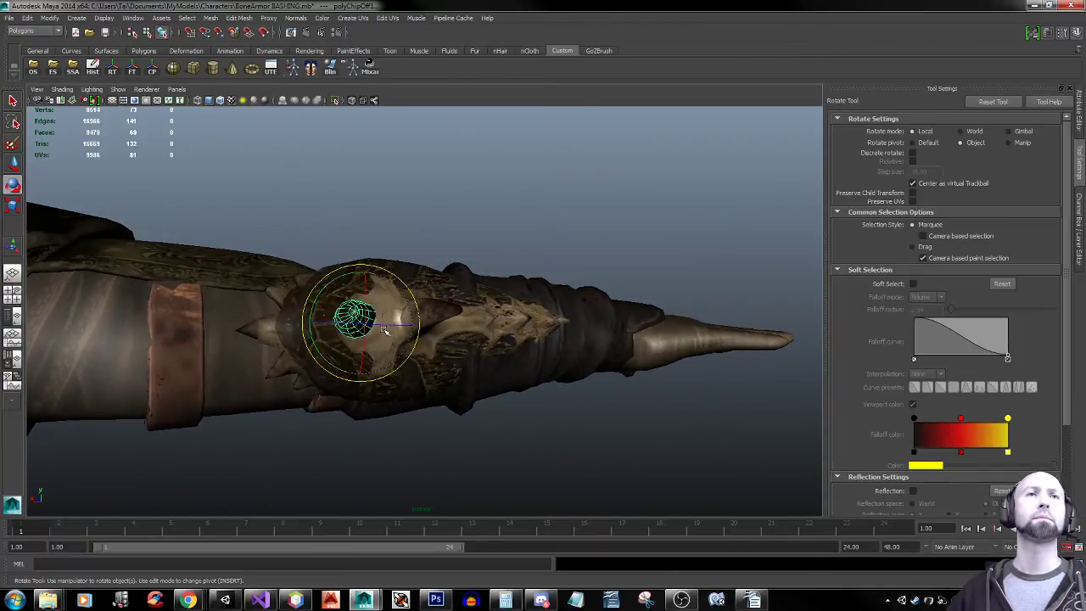
drag(383, 268, 413, 235)
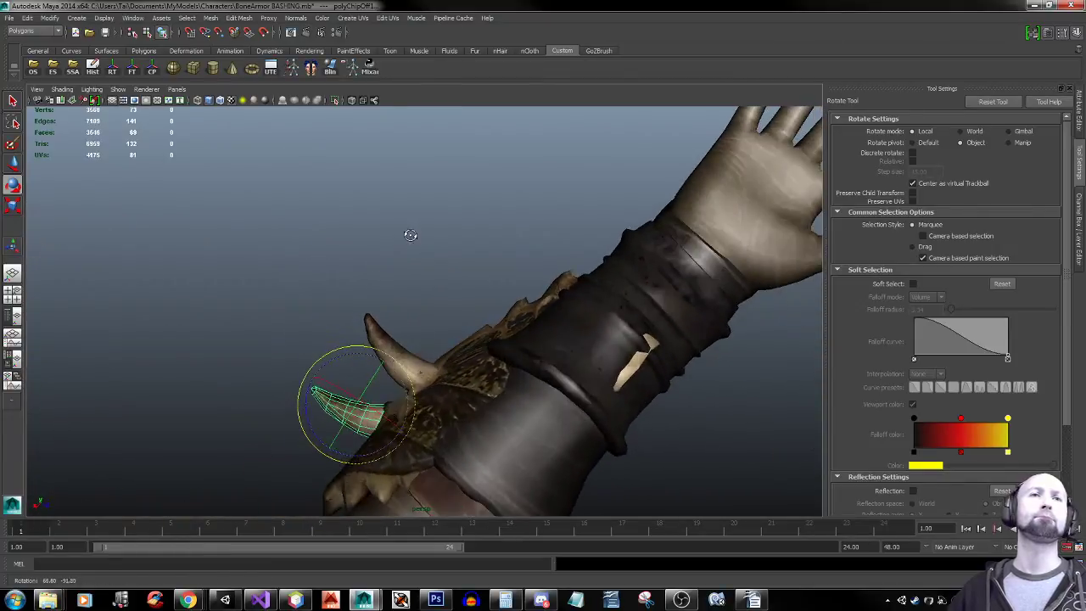
key(w)
drag(345, 404, 332, 389)
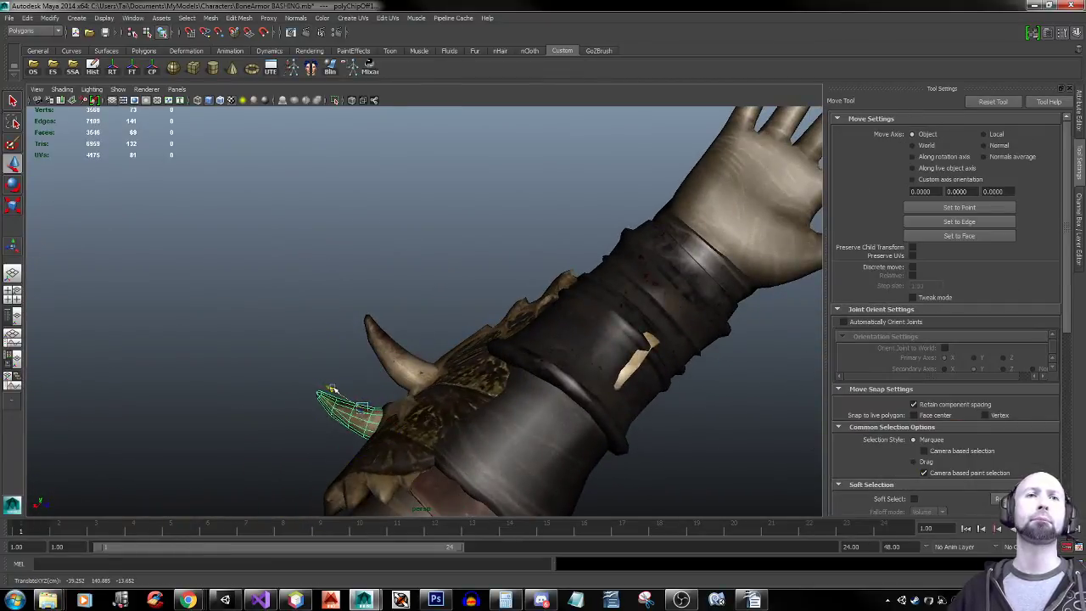
drag(338, 440, 404, 302)
Select the bracer together with its second horn, delete their construction history, and save the scene
drag(431, 263, 617, 309)
click(428, 313)
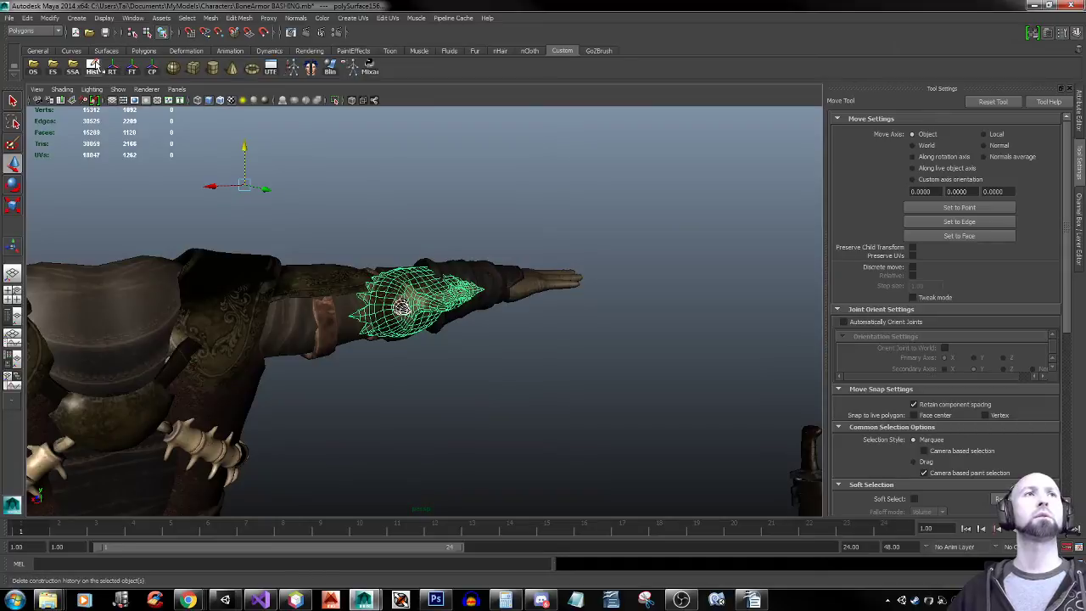
key(ctrl+s)
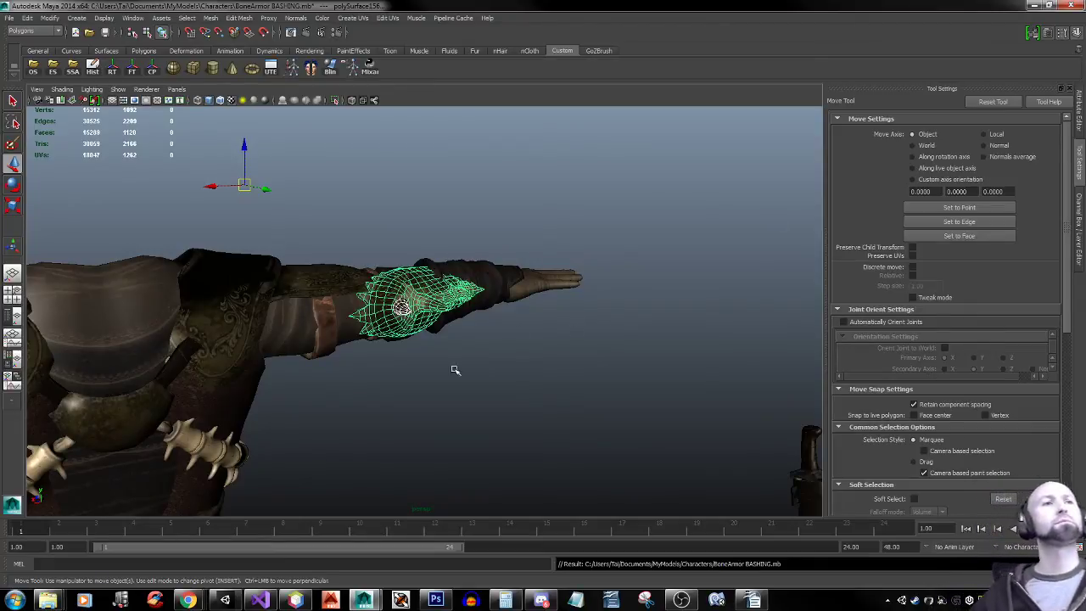
Make layer2 visible with the whole character in view, and clear the selection
mouse_move(455, 370)
alt+mouse_down()
mouse_move(151, 369)
mouse_move(465, 368)
alt+mouse_up()
alt+middle_drag(466, 369, 375, 222)
alt+drag(459, 249, 480, 251)
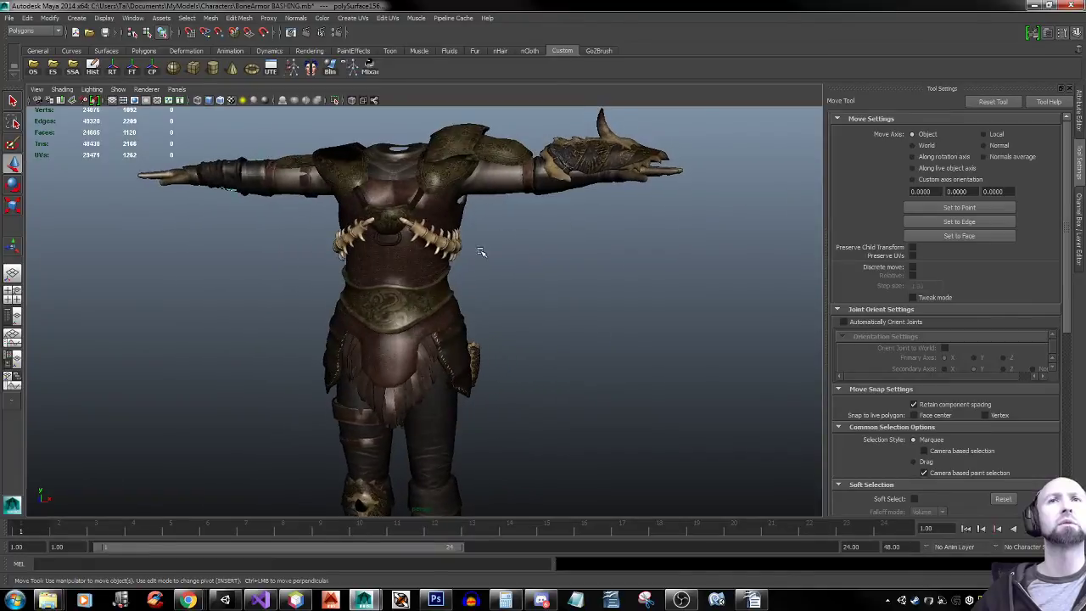
alt+right_drag(530, 264, 280, 243)
alt+drag(280, 242, 305, 245)
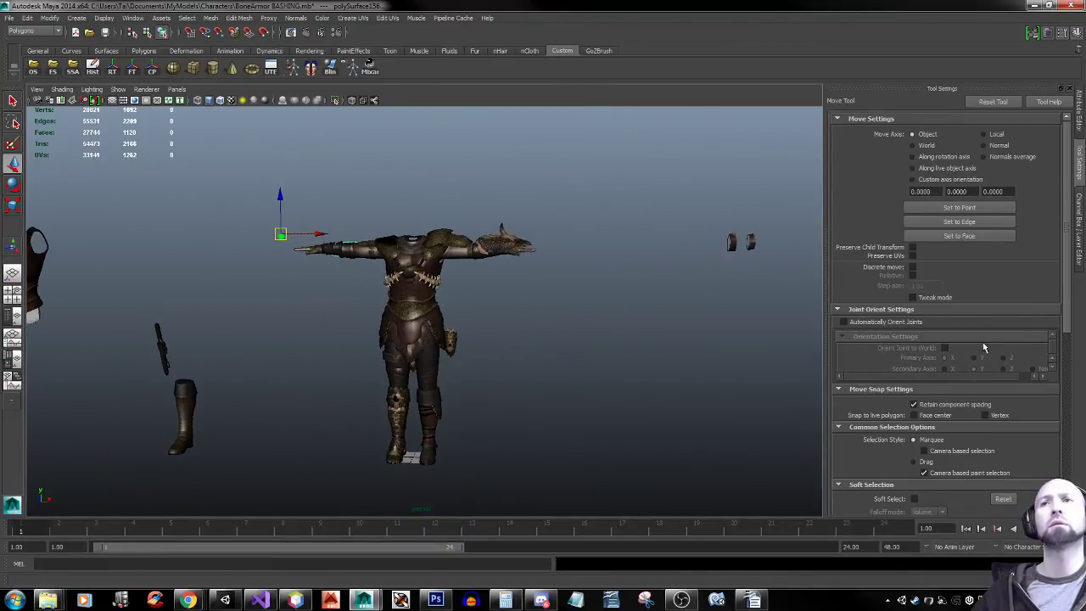
click(1076, 205)
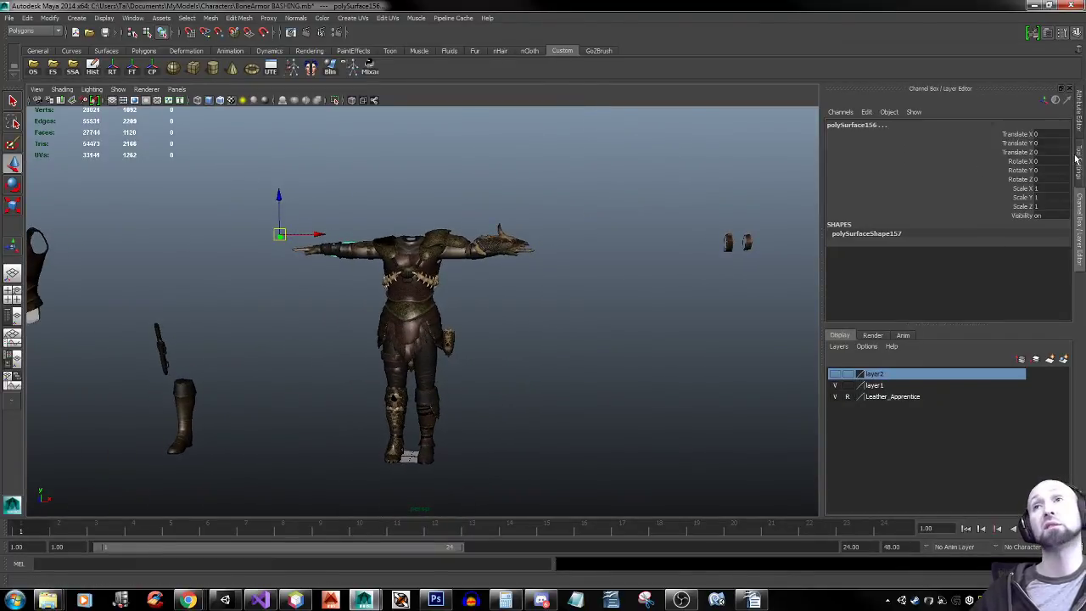
click(836, 374)
click(536, 336)
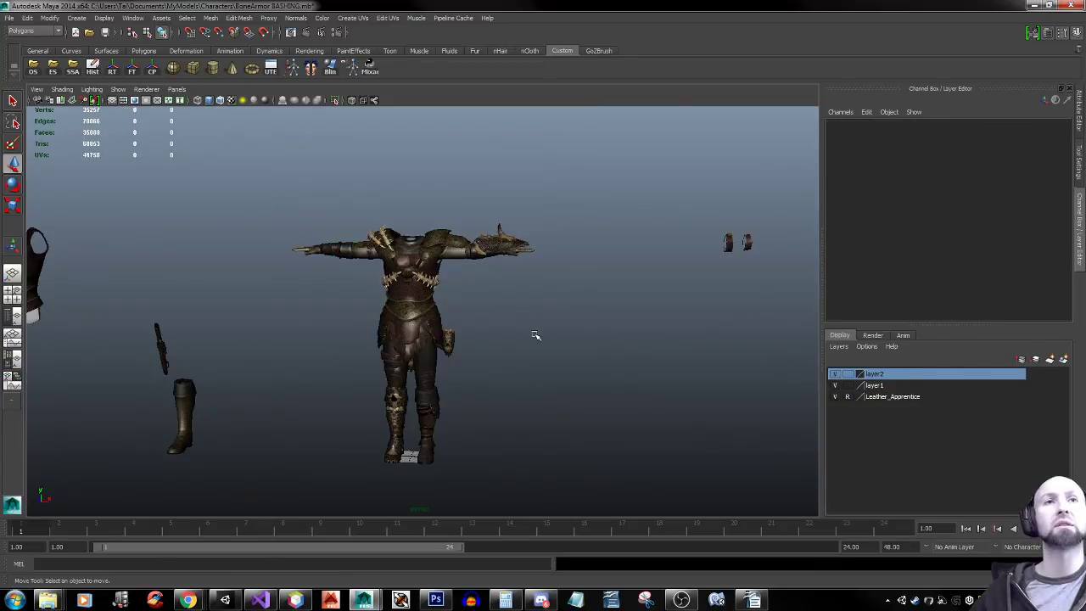
alt+drag(456, 355, 427, 353)
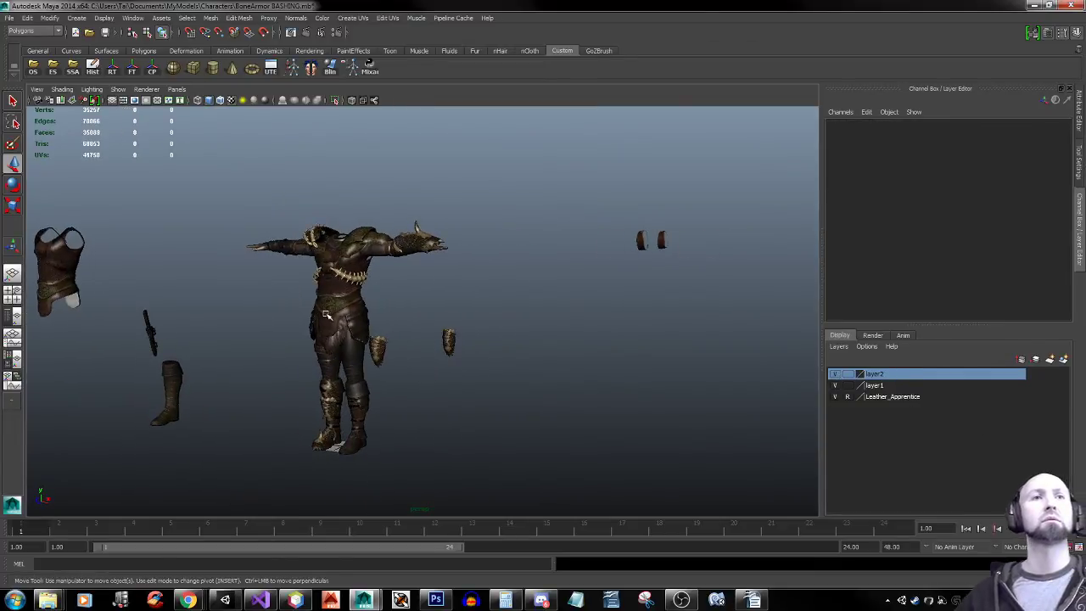
click(355, 326)
key(f)
click(554, 300)
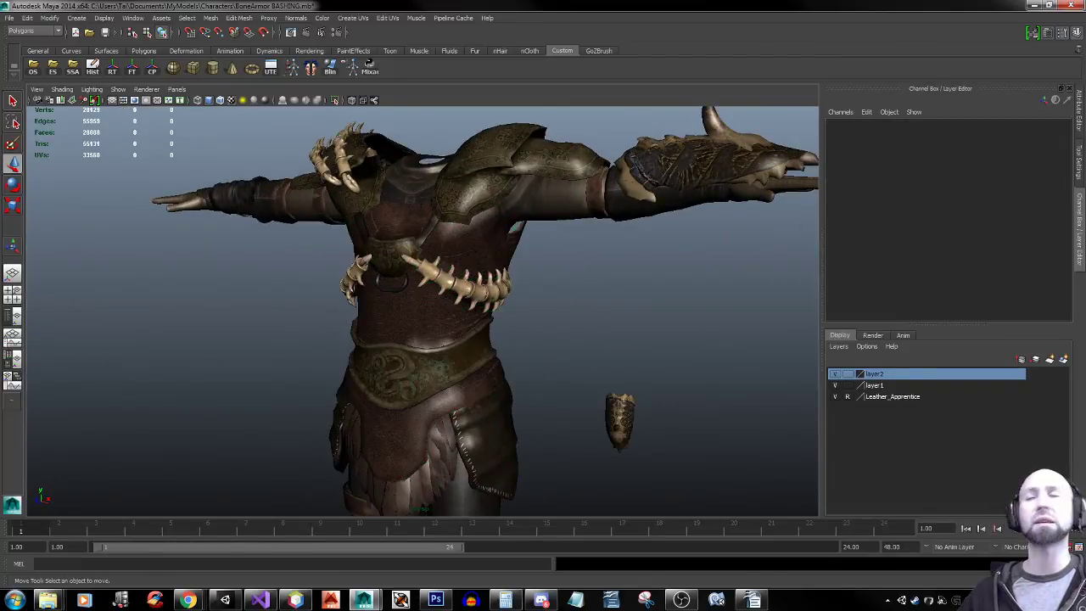
key(alt+Tab)
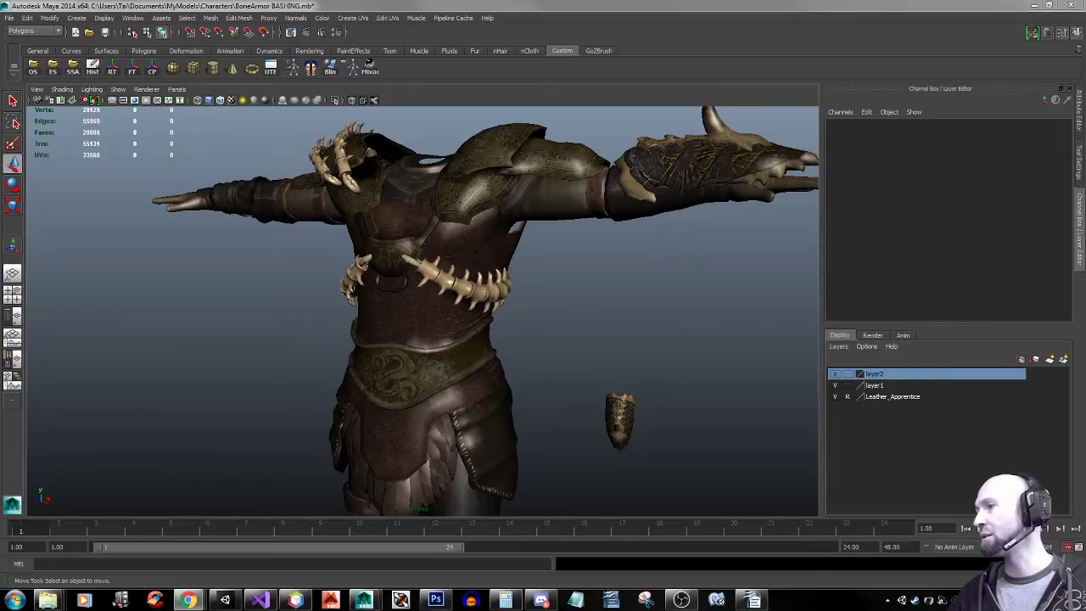
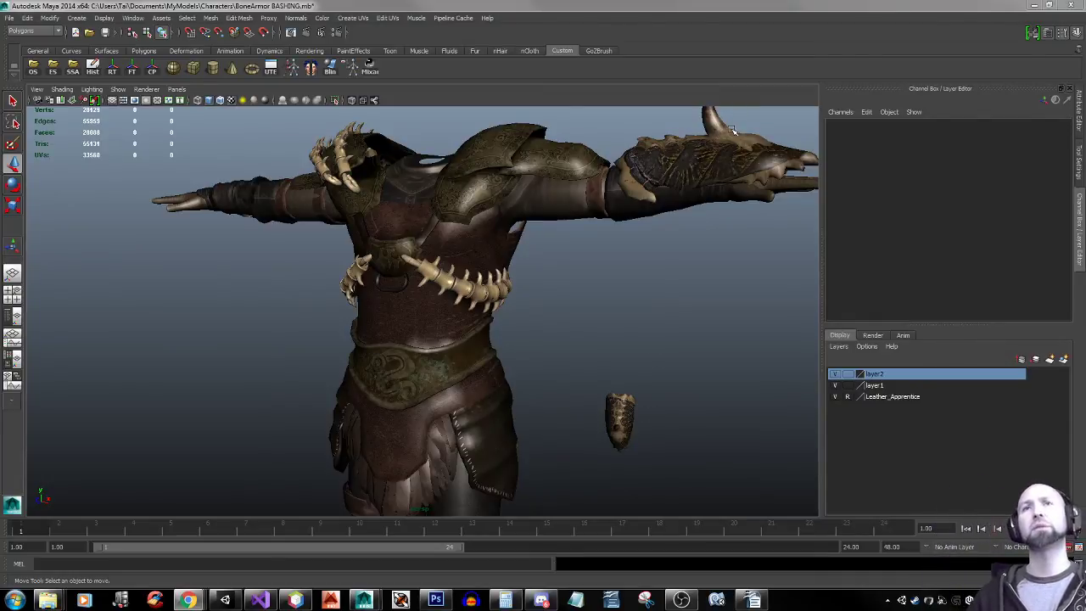
Select the original horned skull bracer on the left arm, remove it from the forearm, and clear the selection
click(707, 191)
scroll(705, 229, down, 5)
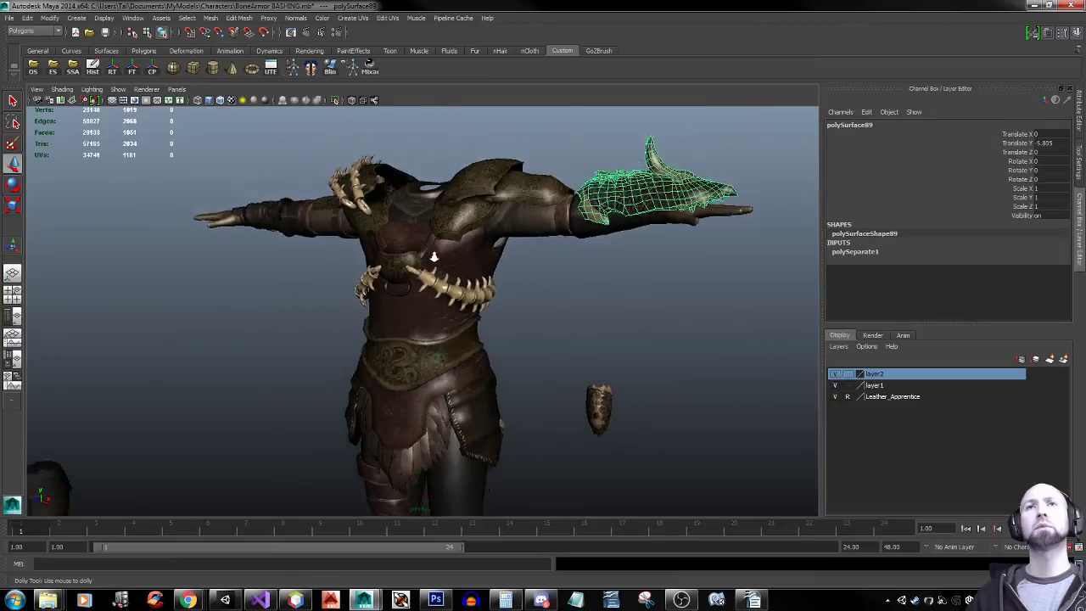
middle_drag(540, 256, 606, 60)
click(315, 332)
click(318, 336)
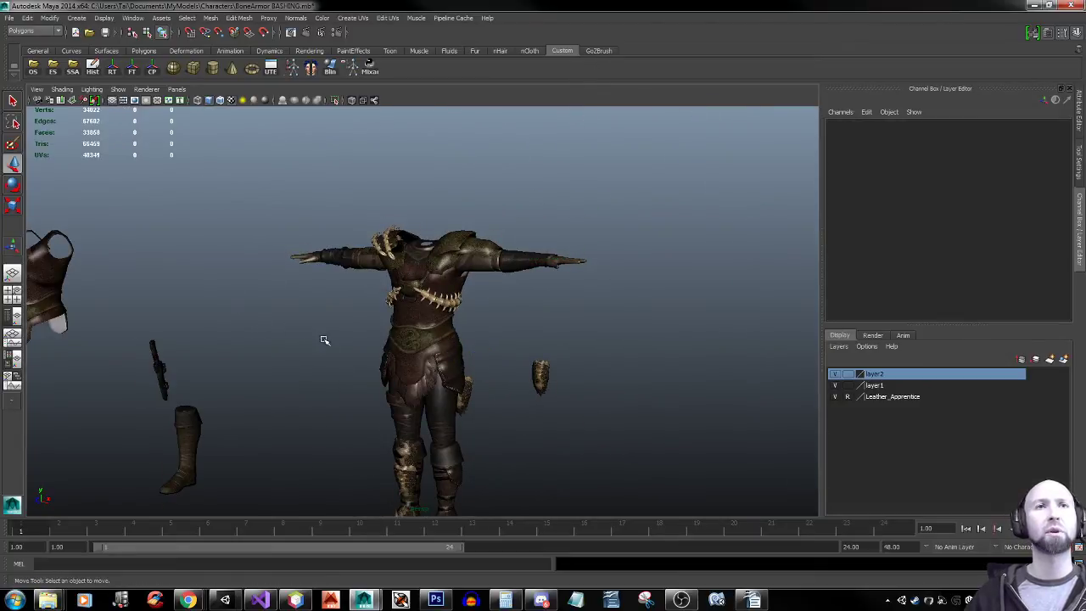
Move the skull plate beside the left thigh outward, shift both loose skull plates farther from the character, and clear the selection
click(463, 403)
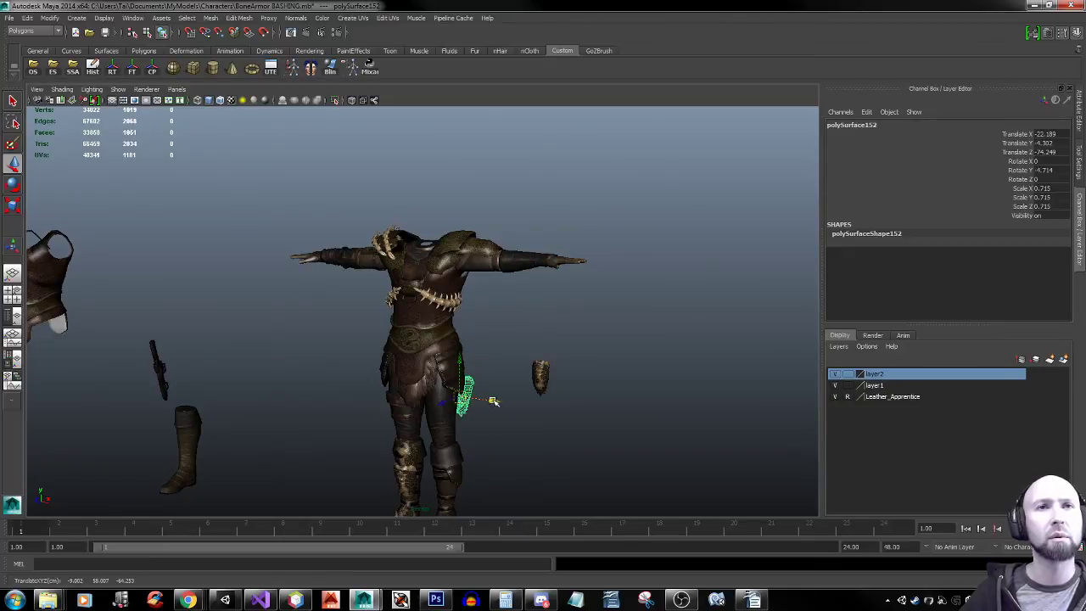
drag(494, 400, 693, 454)
drag(521, 351, 718, 484)
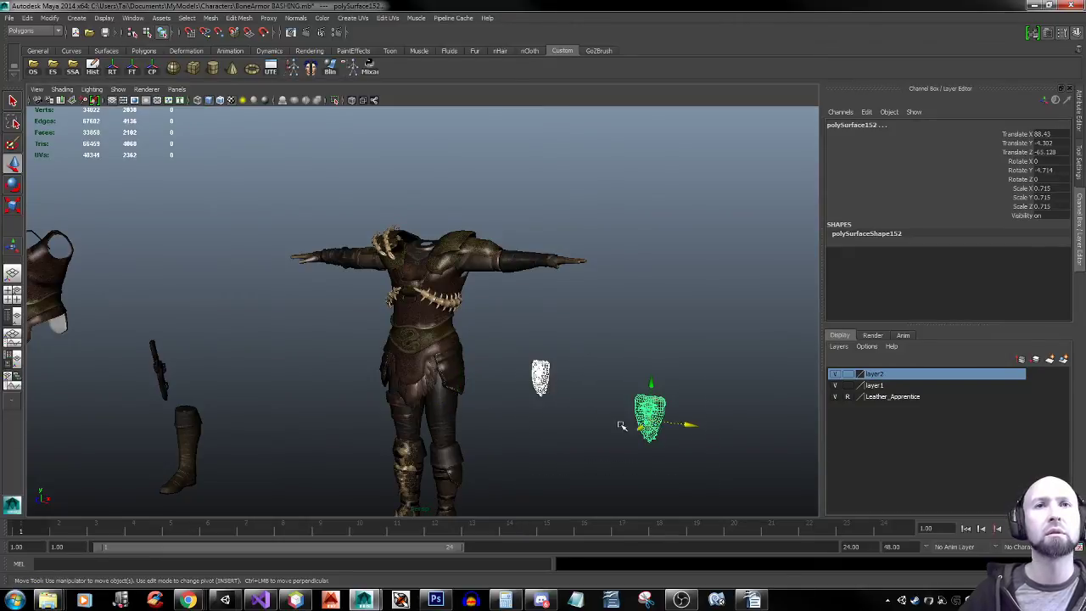
drag(686, 426, 914, 475)
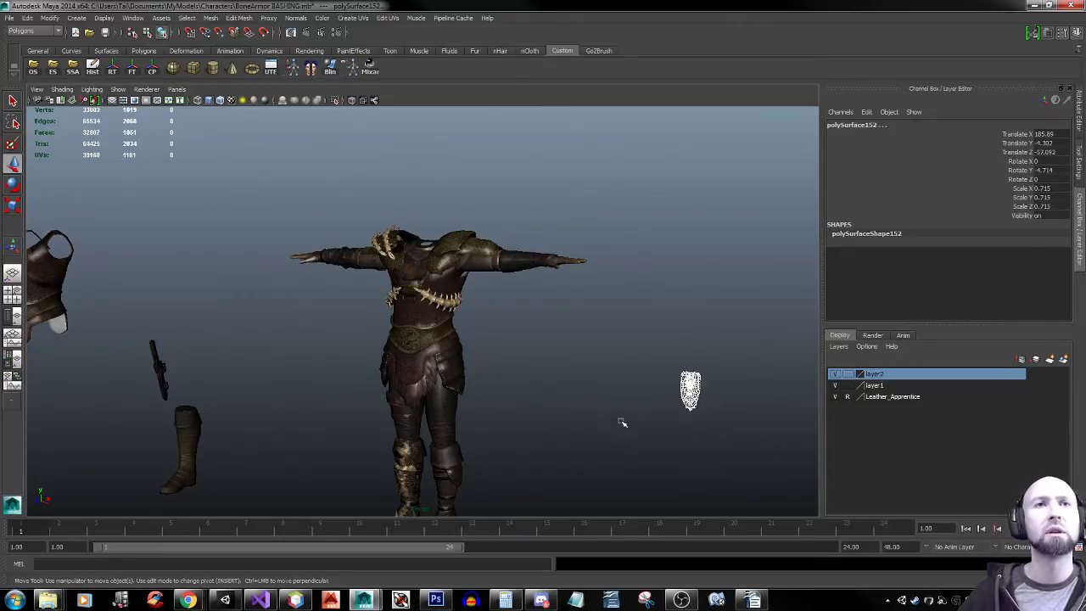
alt+middle_drag(608, 414, 610, 339)
click(582, 303)
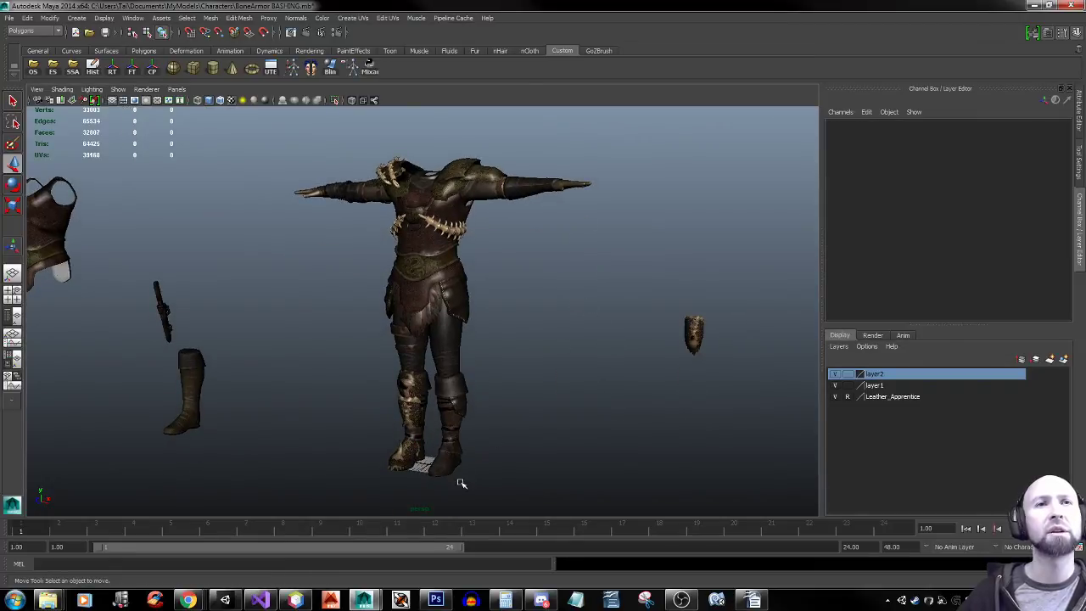
Select the skull plate on the right shin, undo its sideways move, and push it back about 1.74 units toward the leg
click(402, 413)
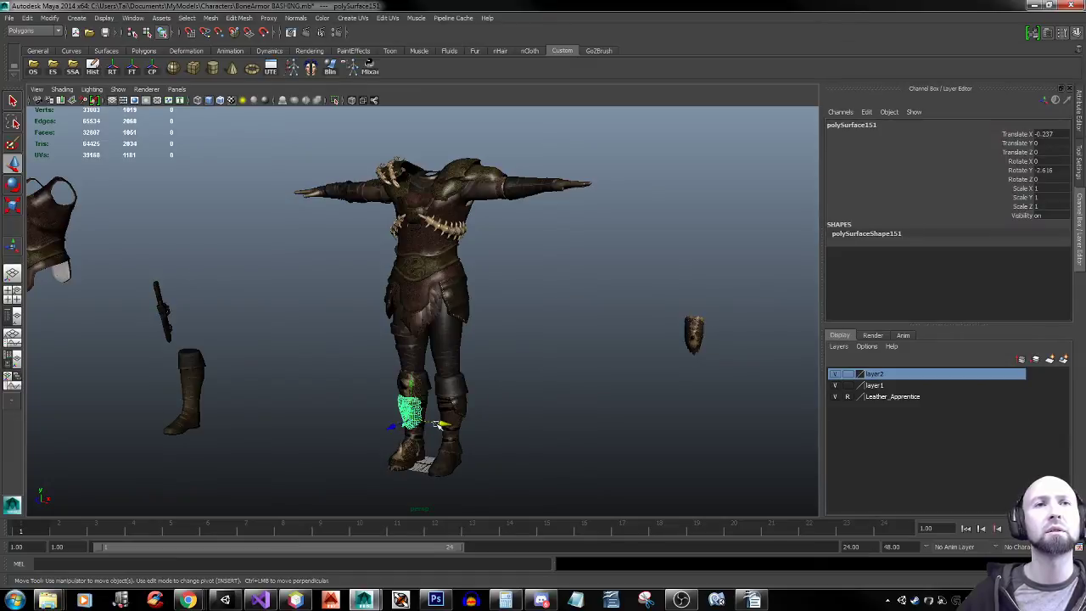
drag(437, 425, 440, 426)
key(ctrl+z)
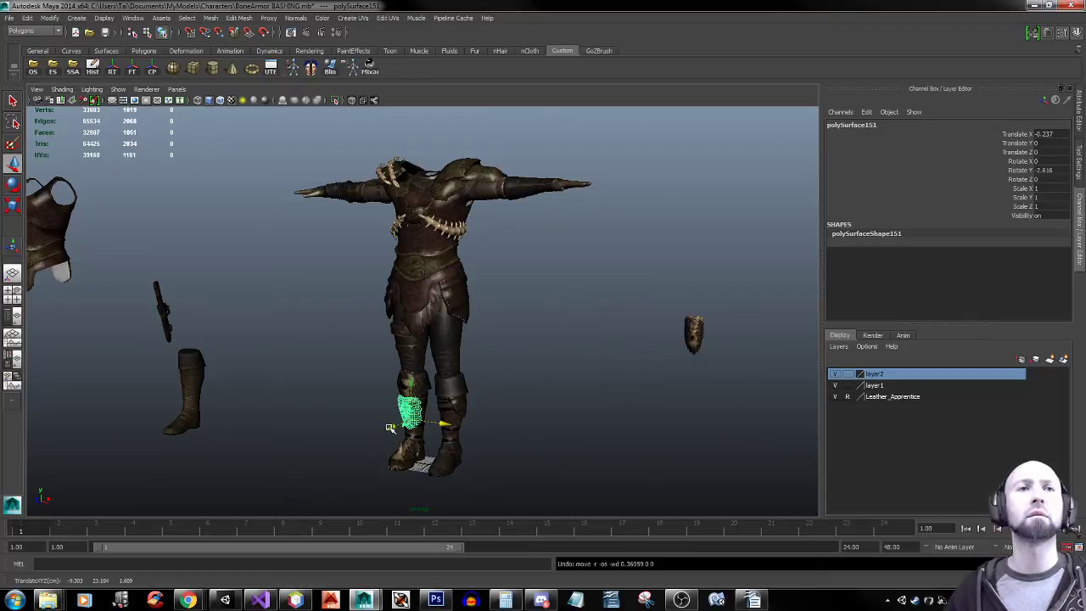
click(357, 408)
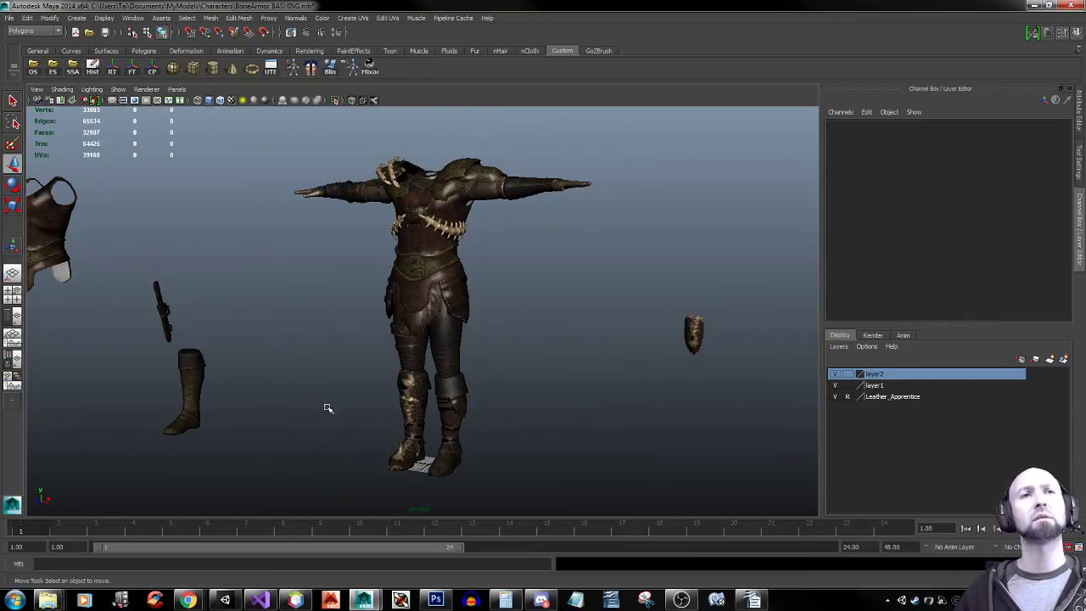
Examine the armor up close from the boots and shin guards up to the belt, chest, and shoulders
alt+right_drag(328, 408, 524, 419)
alt+middle_drag(524, 420, 510, 212)
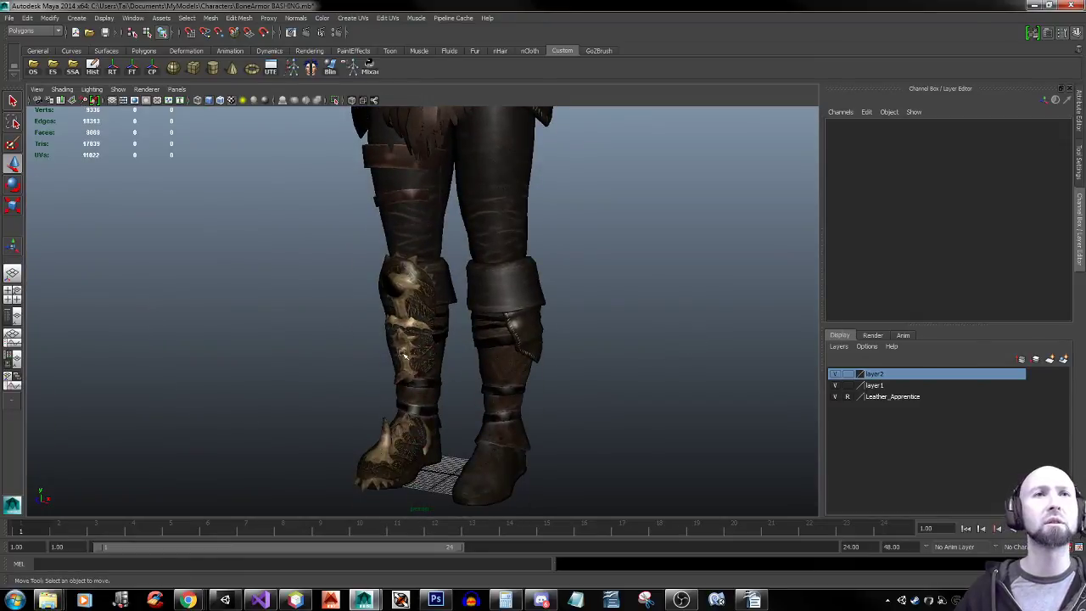
alt+drag(407, 291, 470, 295)
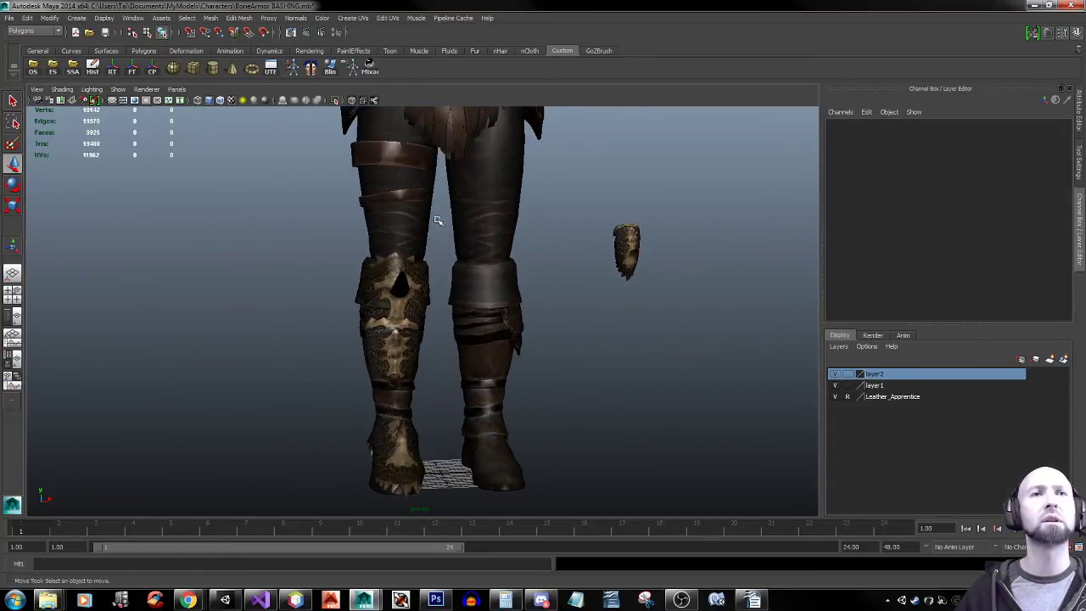
alt+drag(439, 217, 437, 247)
alt+middle_drag(437, 248, 446, 386)
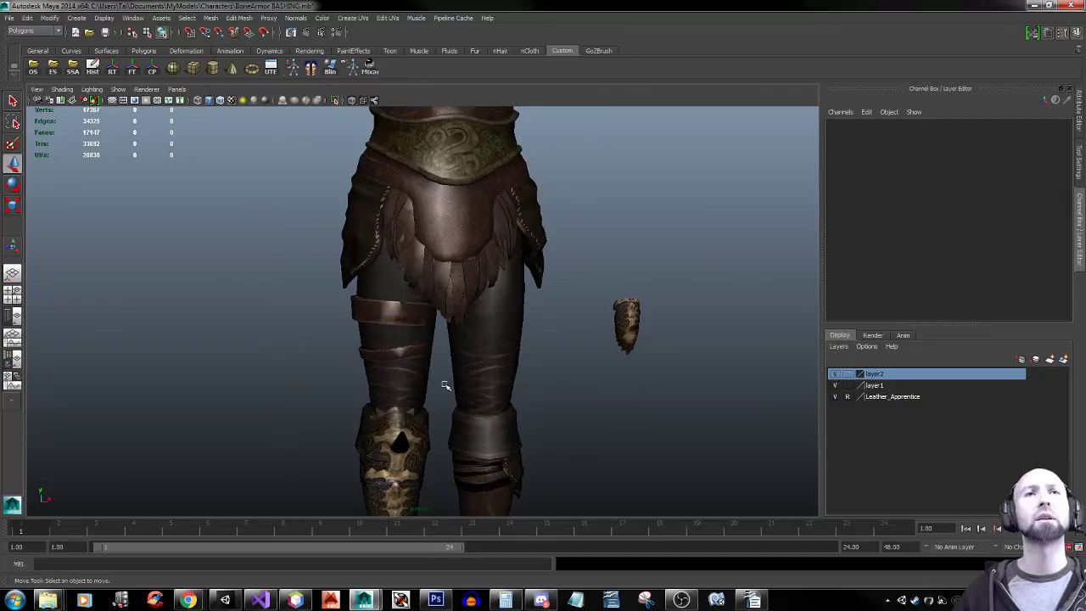
alt+middle_drag(497, 182, 526, 328)
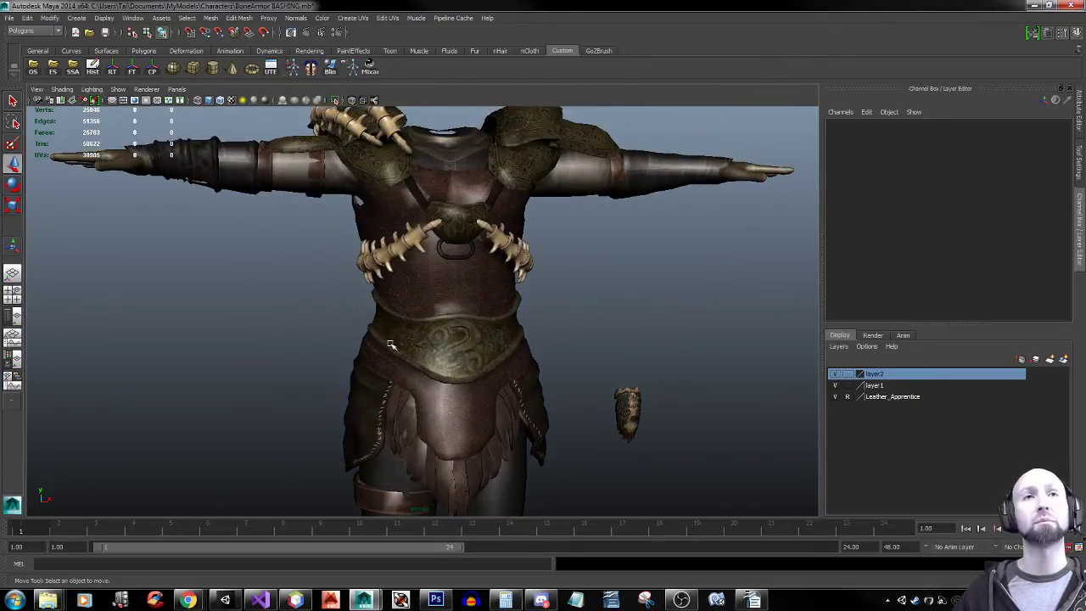
click(485, 337)
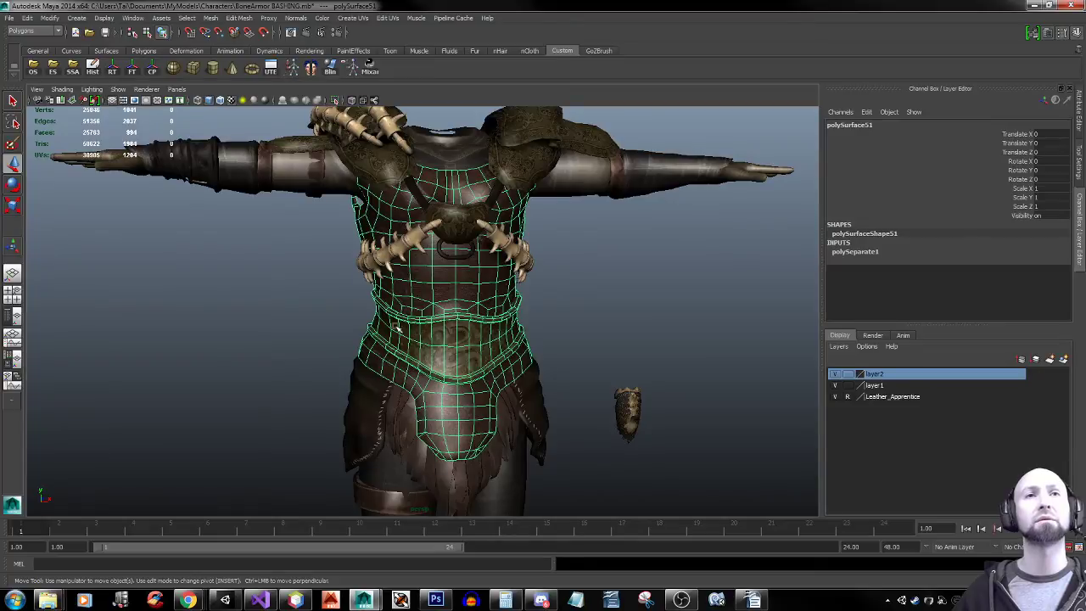
click(253, 306)
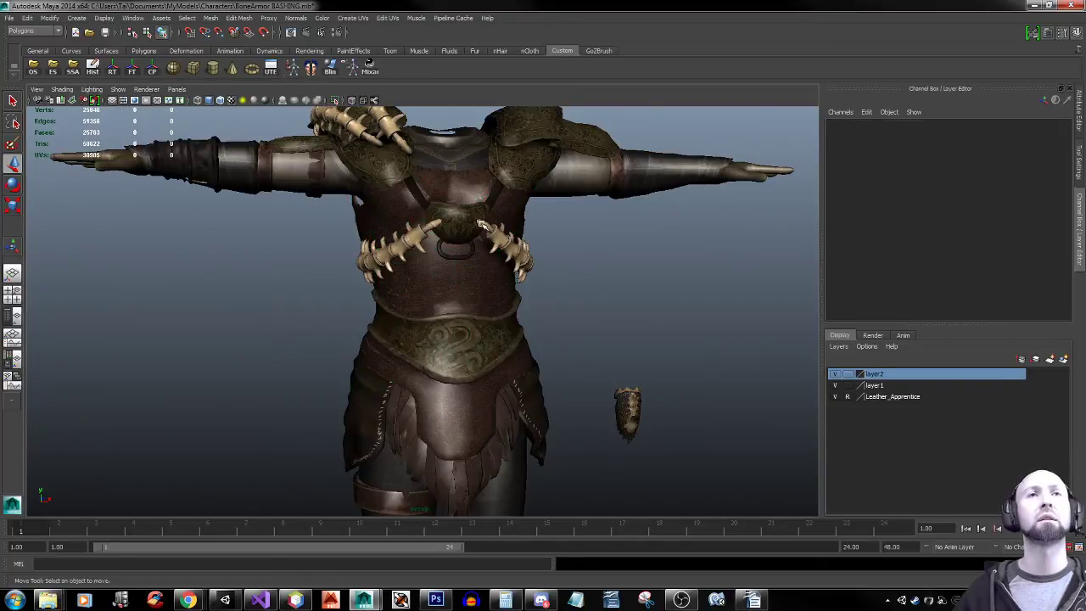
alt+middle_drag(394, 188, 417, 278)
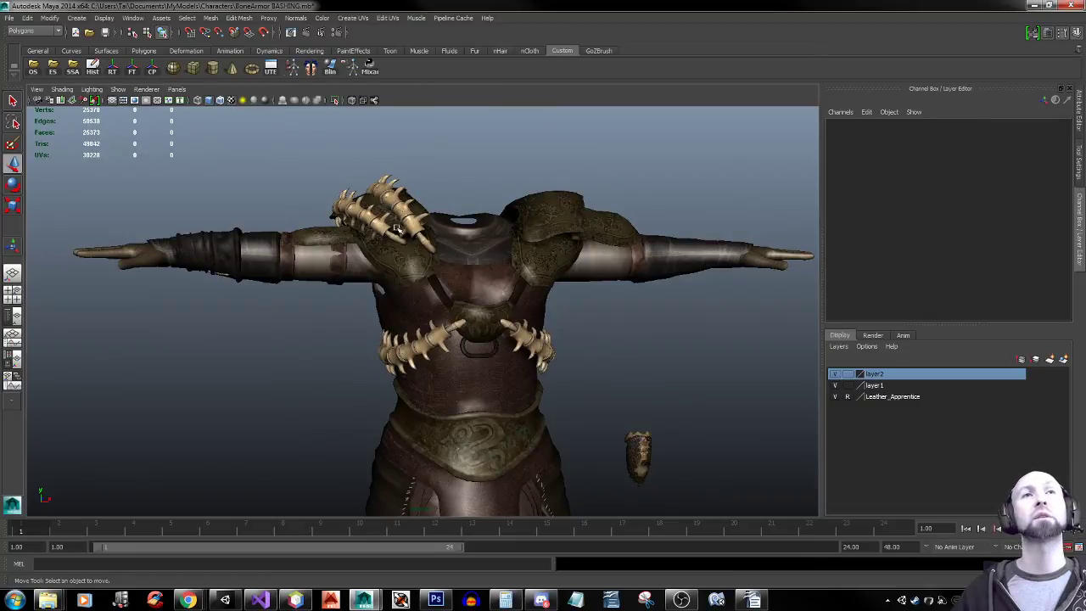
Duplicate the inner bone spine on the right shoulder, move the copy between the two spines, and rotate it to about 163.9° in Z
click(384, 192)
key(ctrl+d)
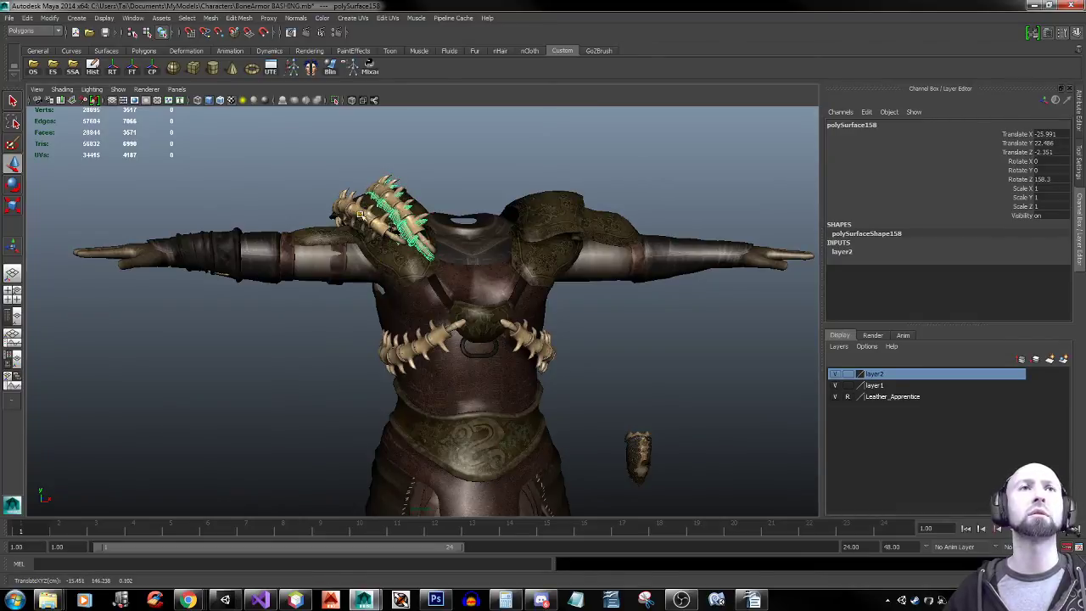
drag(365, 215, 351, 183)
key(e)
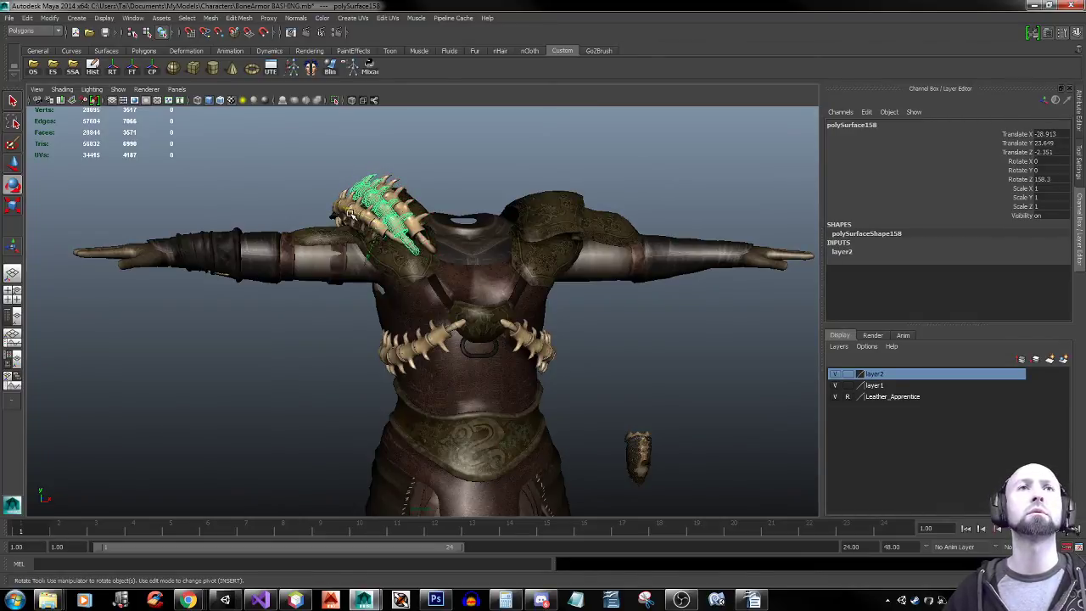
drag(341, 241, 336, 244)
click(499, 252)
Examine the three bone spines on the right shoulder from several sides, and the skull guards on the right lower leg
alt+drag(499, 252, 640, 225)
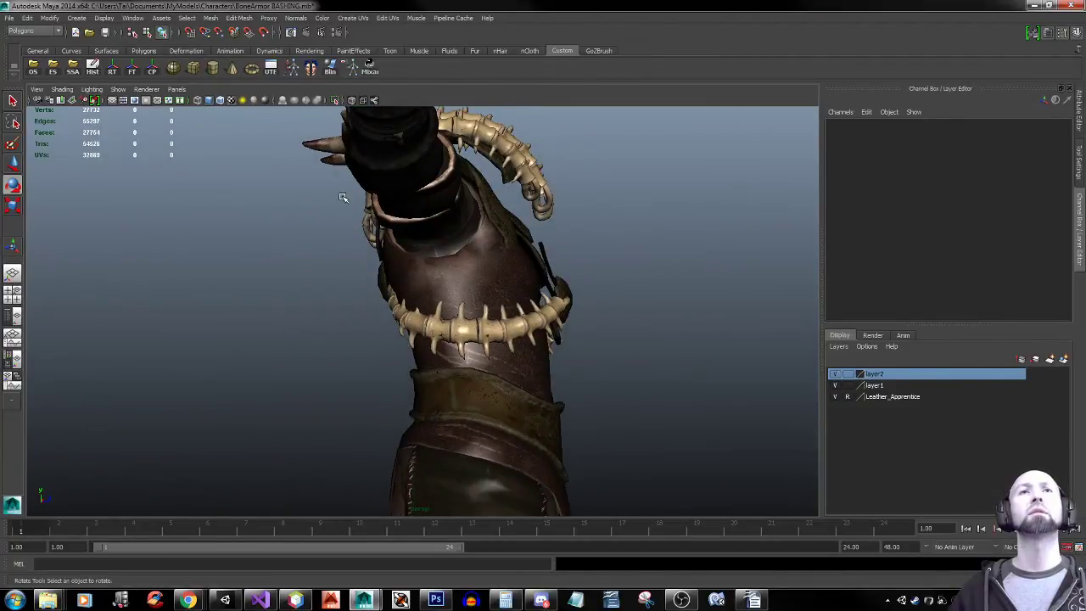
alt+drag(655, 185, 491, 235)
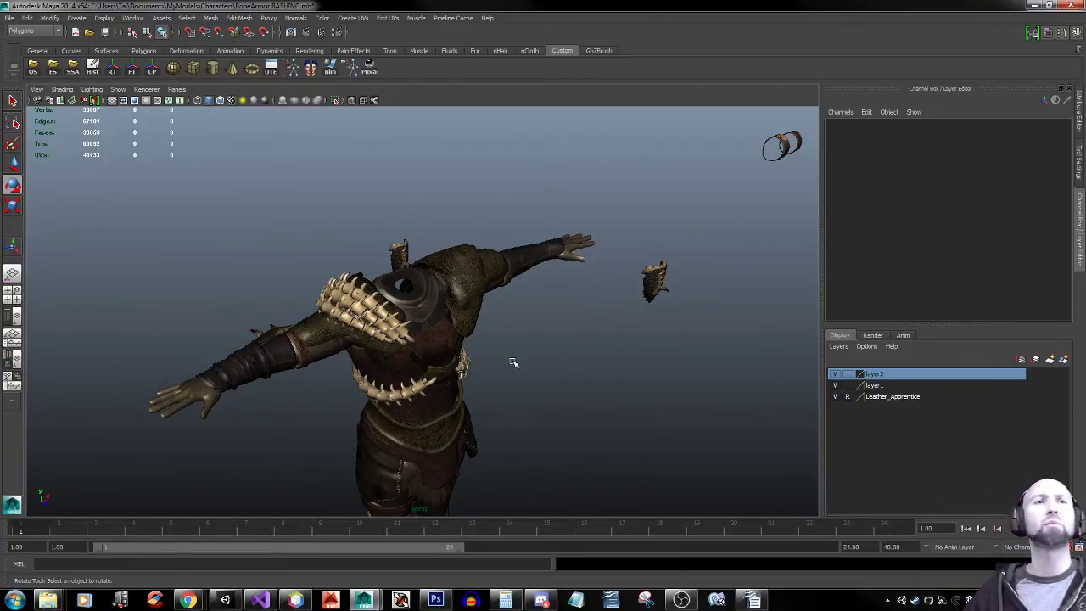
mouse_move(537, 364)
alt+mouse_down()
mouse_move(453, 361)
mouse_move(532, 345)
alt+mouse_up()
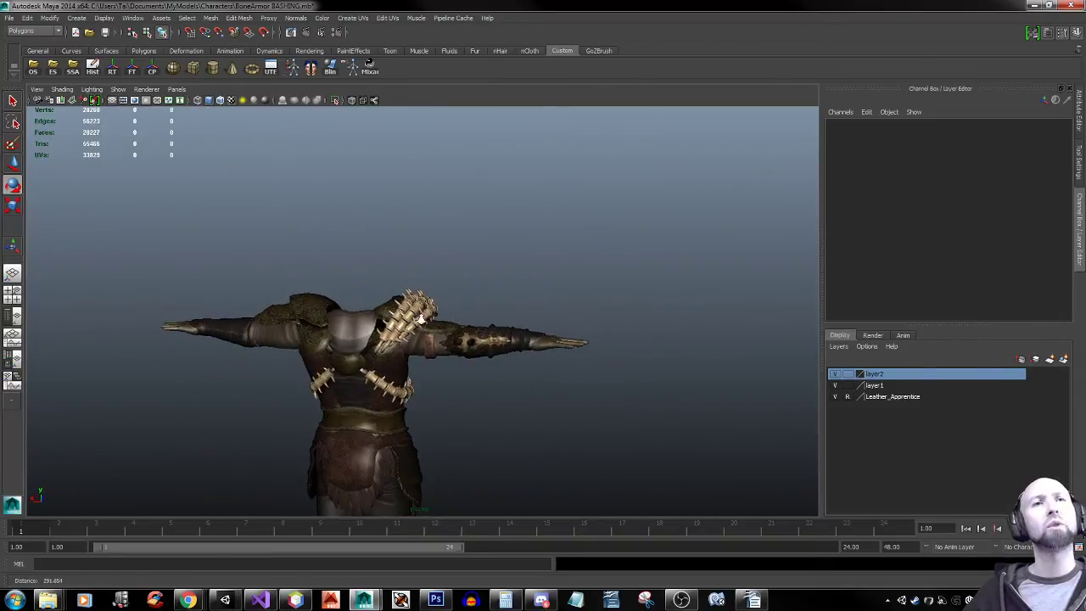
key(f)
click(459, 313)
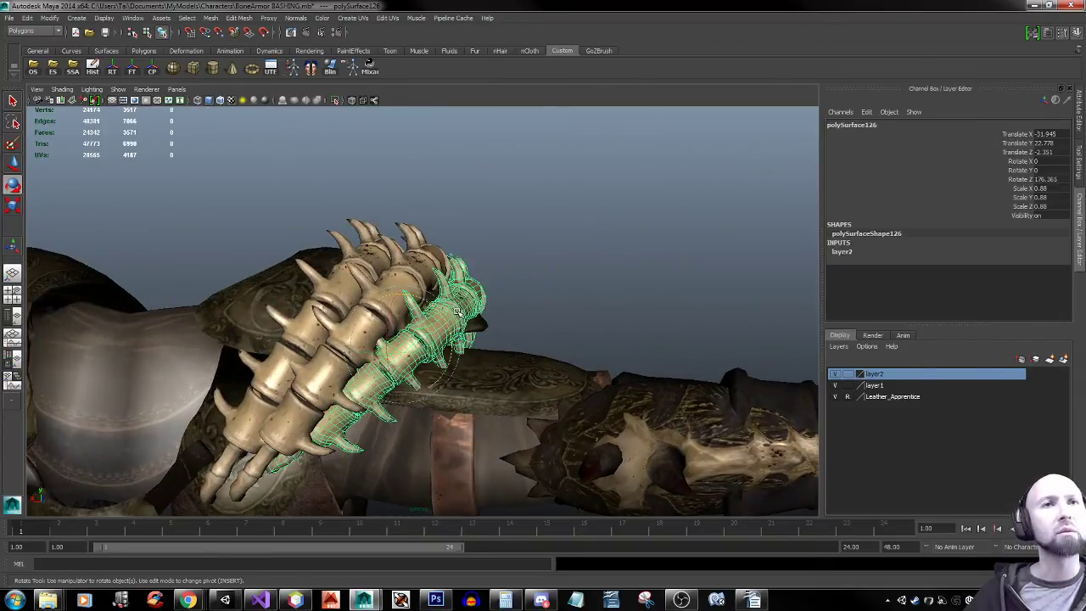
alt+drag(458, 313, 398, 323)
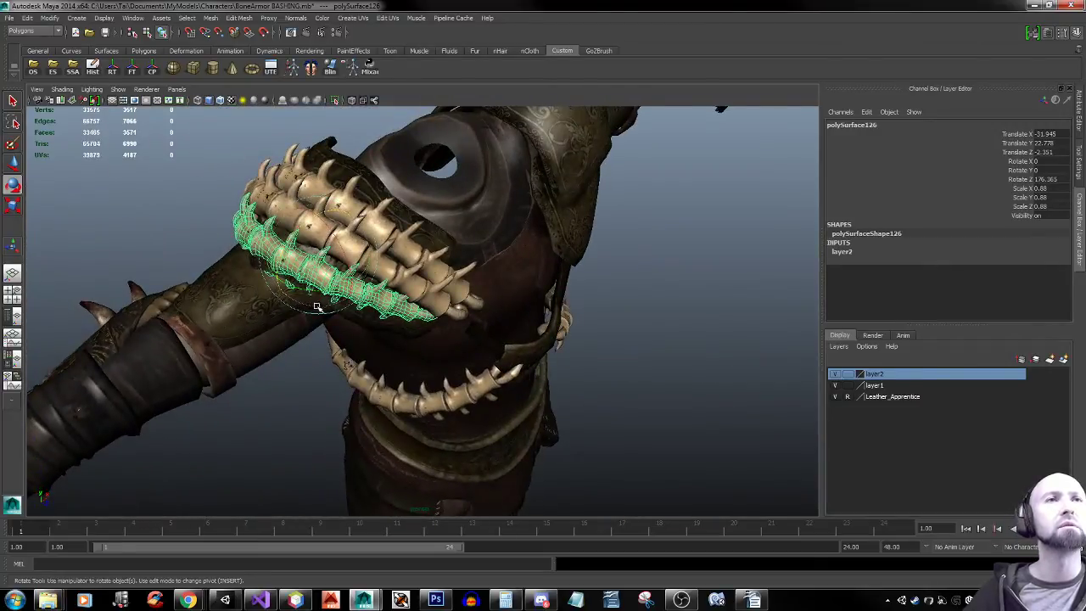
alt+drag(289, 445, 347, 397)
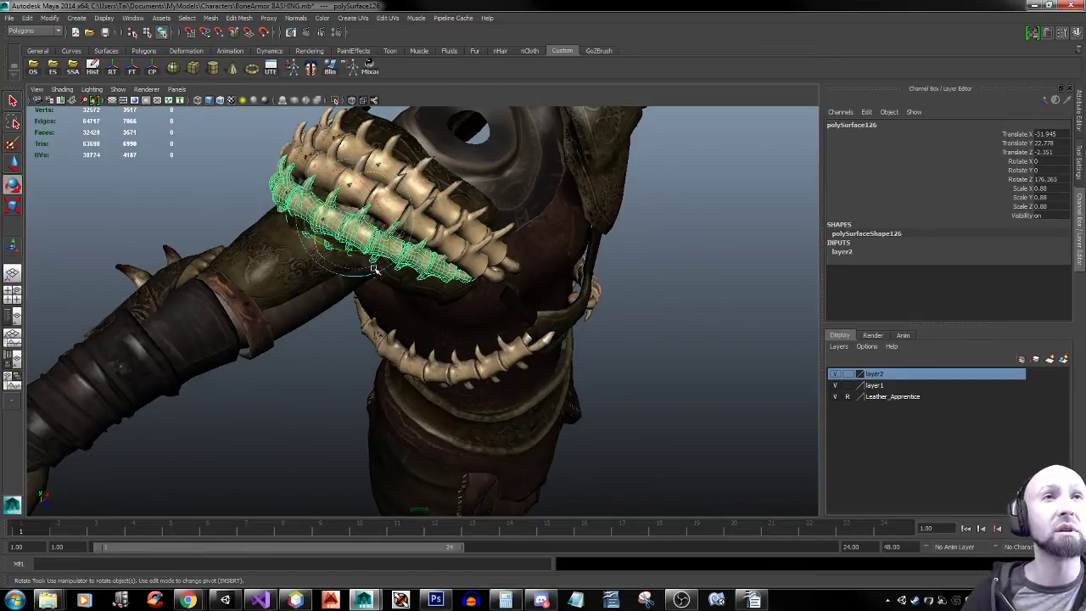
alt+middle_drag(404, 416, 414, 315)
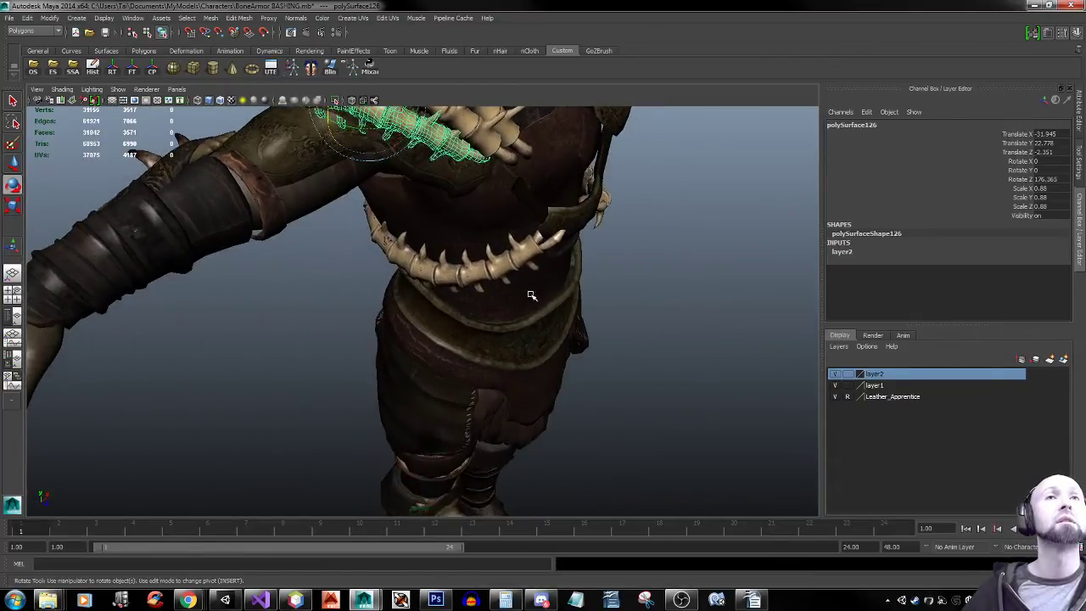
alt+right_drag(532, 296, 291, 275)
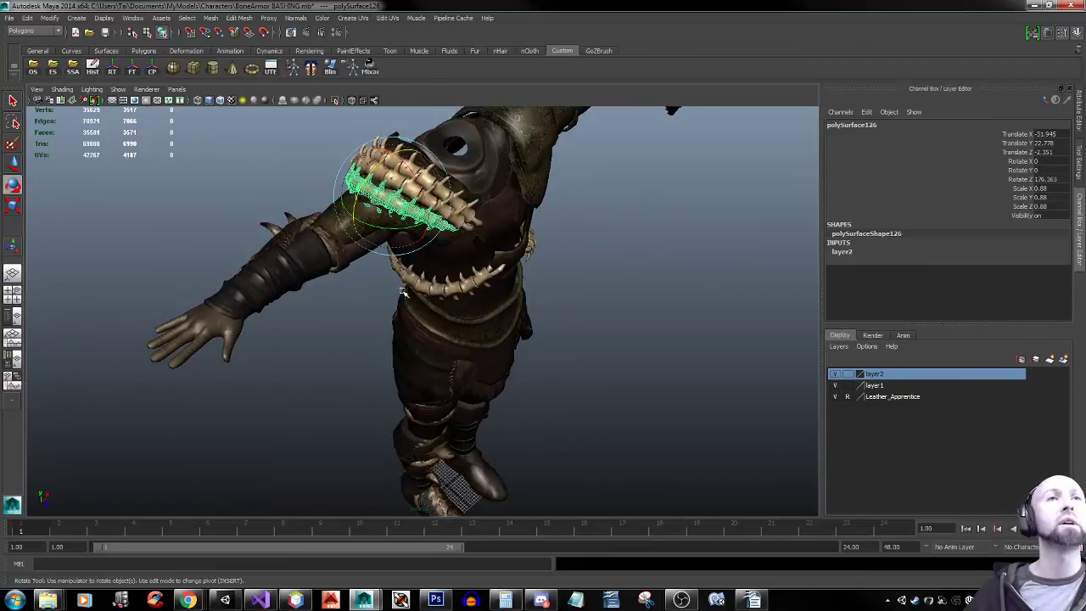
alt+drag(402, 291, 426, 270)
click(433, 376)
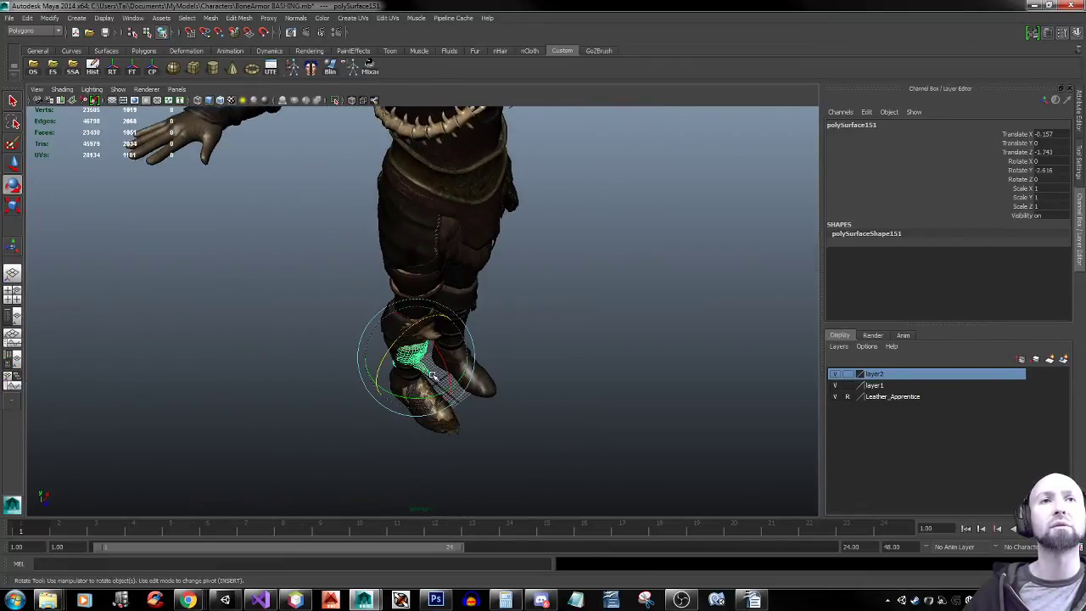
alt+drag(470, 432, 442, 272)
click(342, 273)
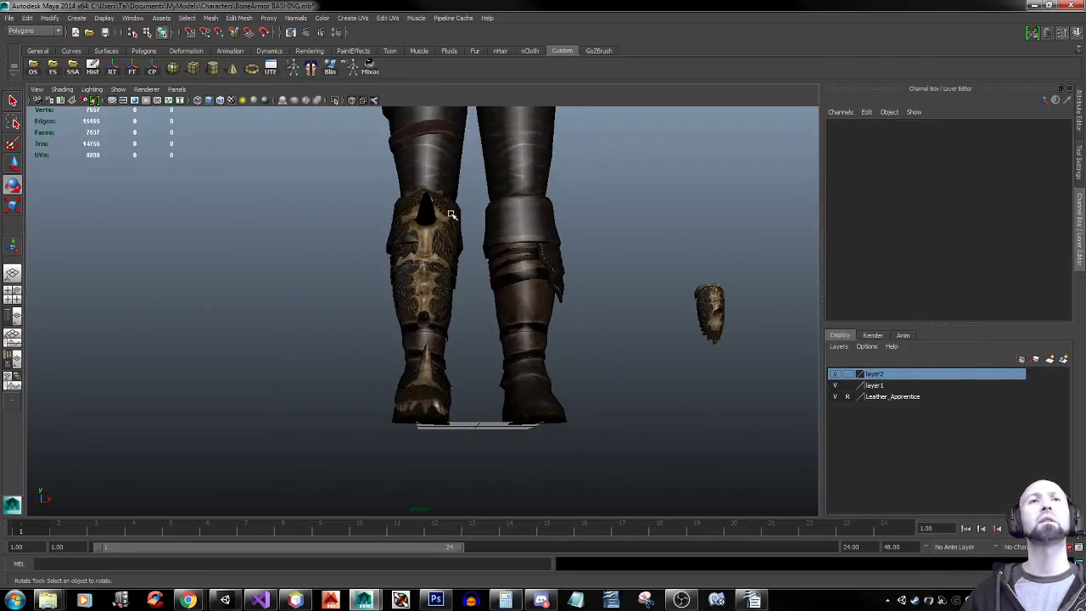
alt+drag(451, 214, 574, 254)
alt+drag(515, 255, 596, 271)
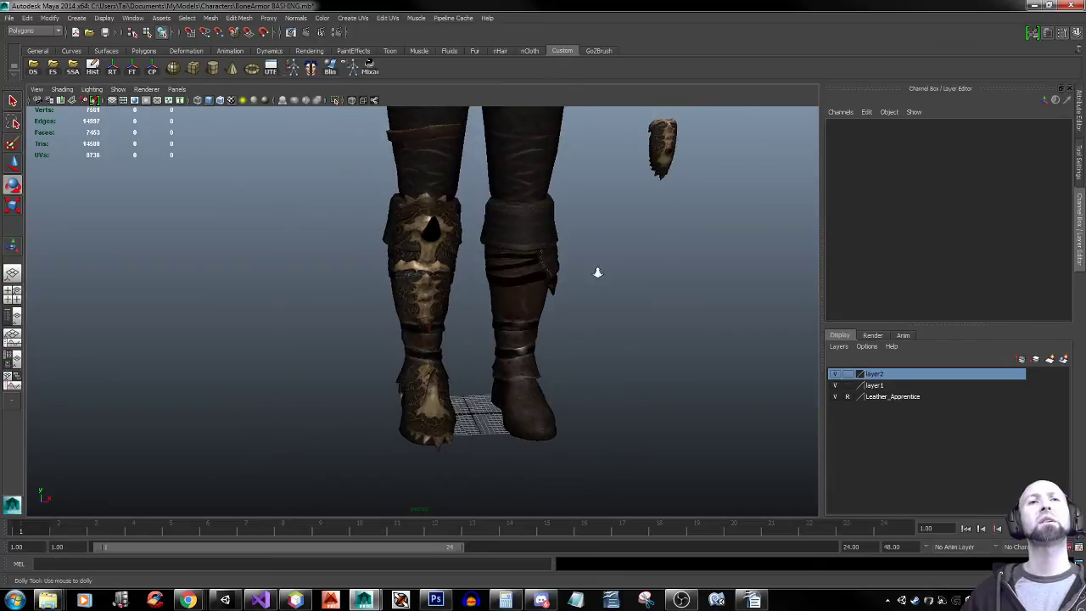
Duplicate the middle bone spine from the right shoulder and move the copy down to the front of the left shin
alt+right_drag(597, 271, 290, 251)
alt+middle_drag(497, 194, 486, 269)
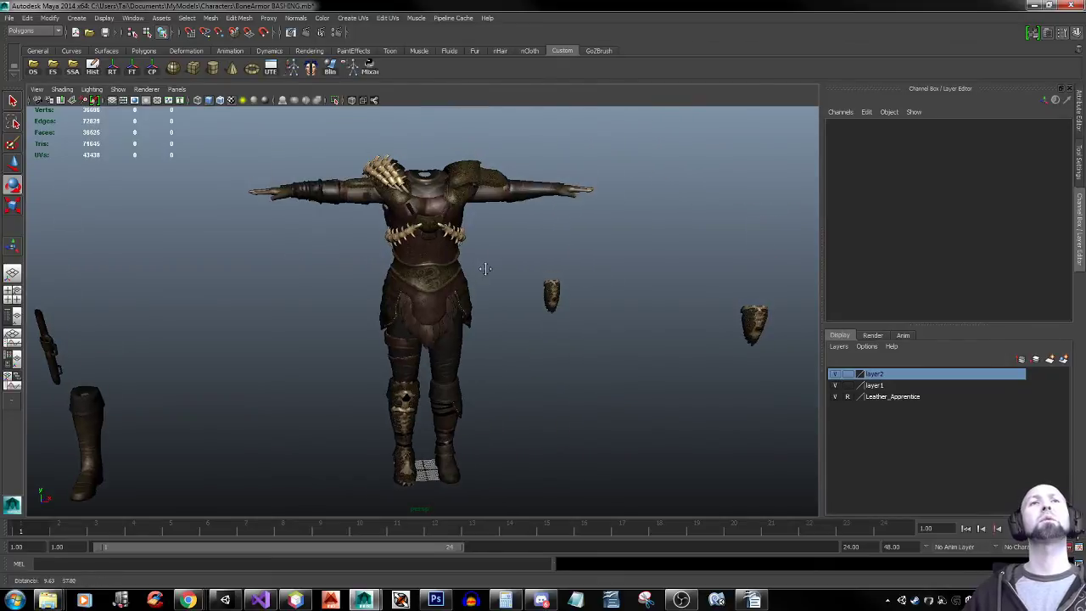
click(379, 163)
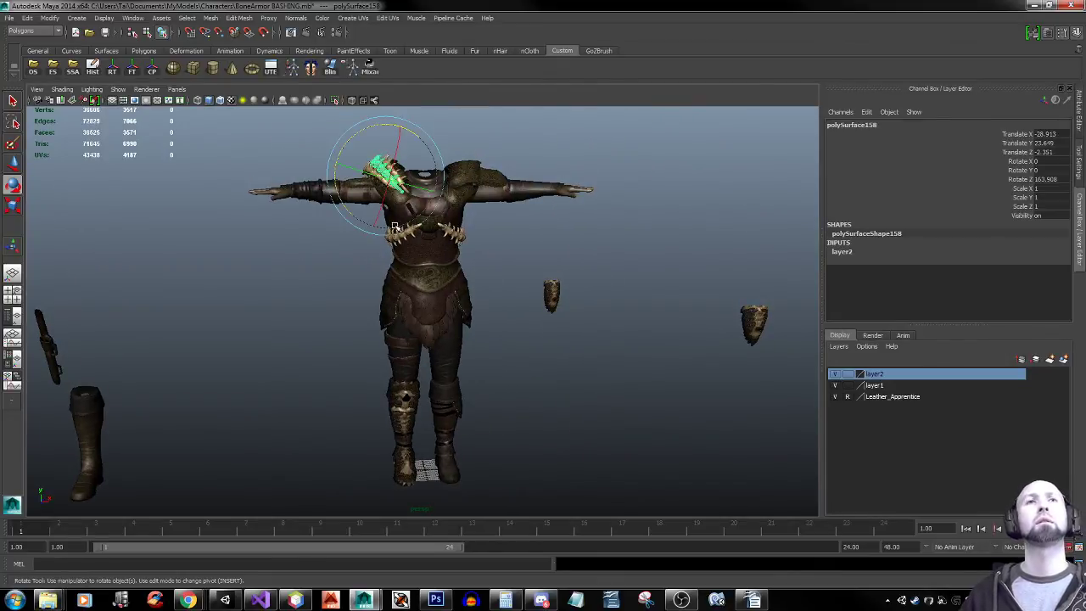
key(w)
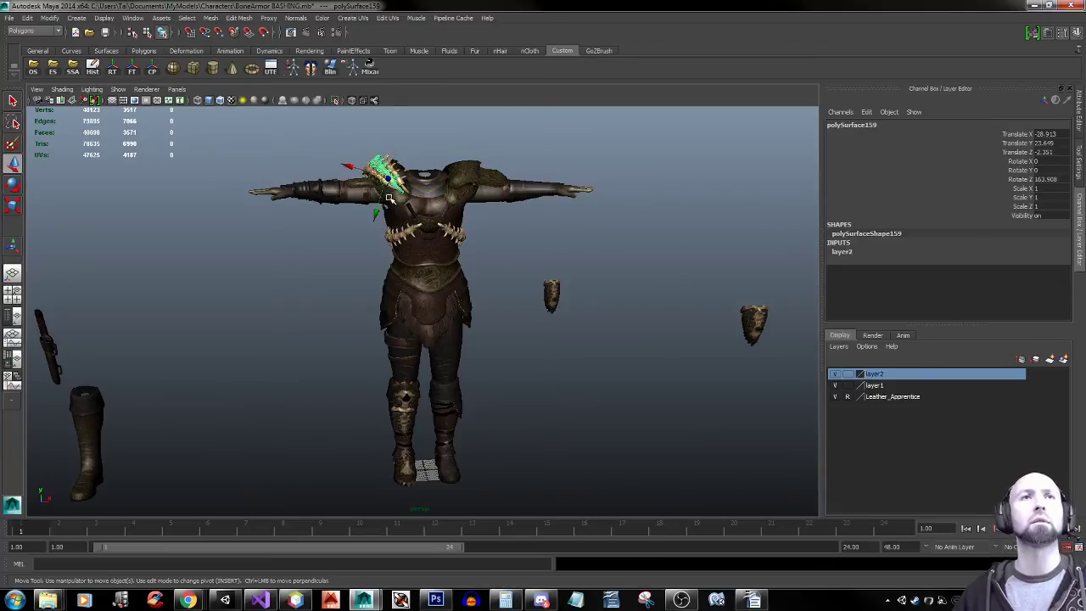
key(v)
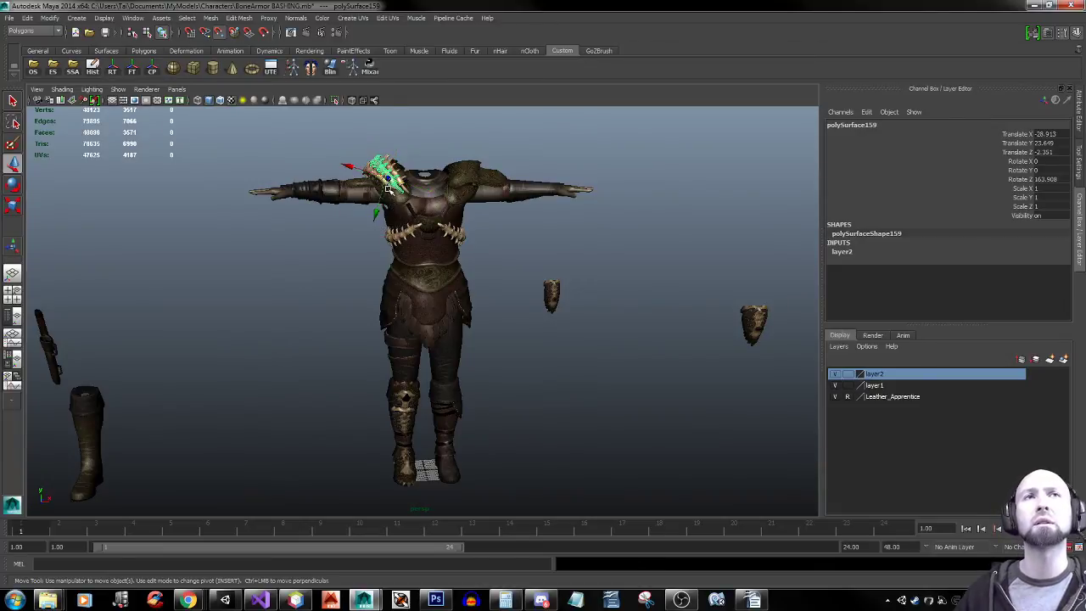
drag(388, 188, 447, 420)
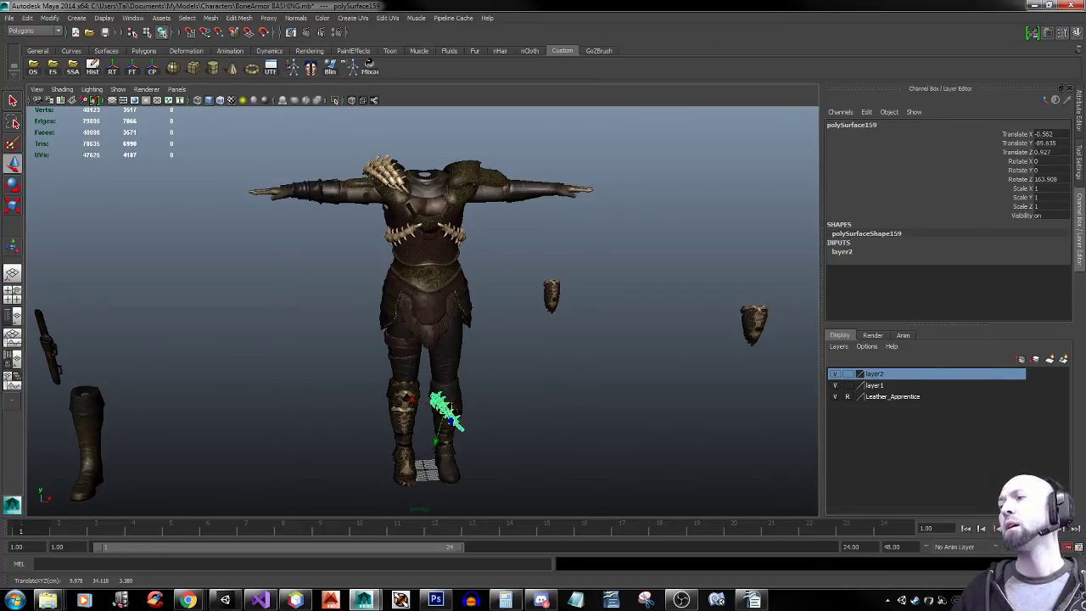
Rotate the copied bone spine upright so that it runs along the left shin, and frame it closely
key(e)
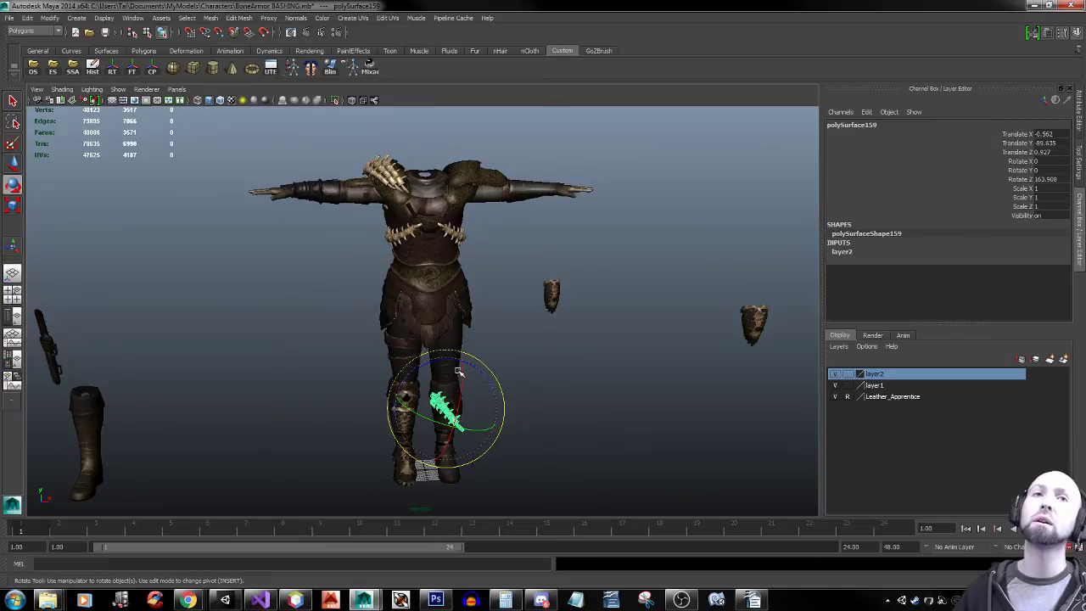
drag(459, 372, 460, 424)
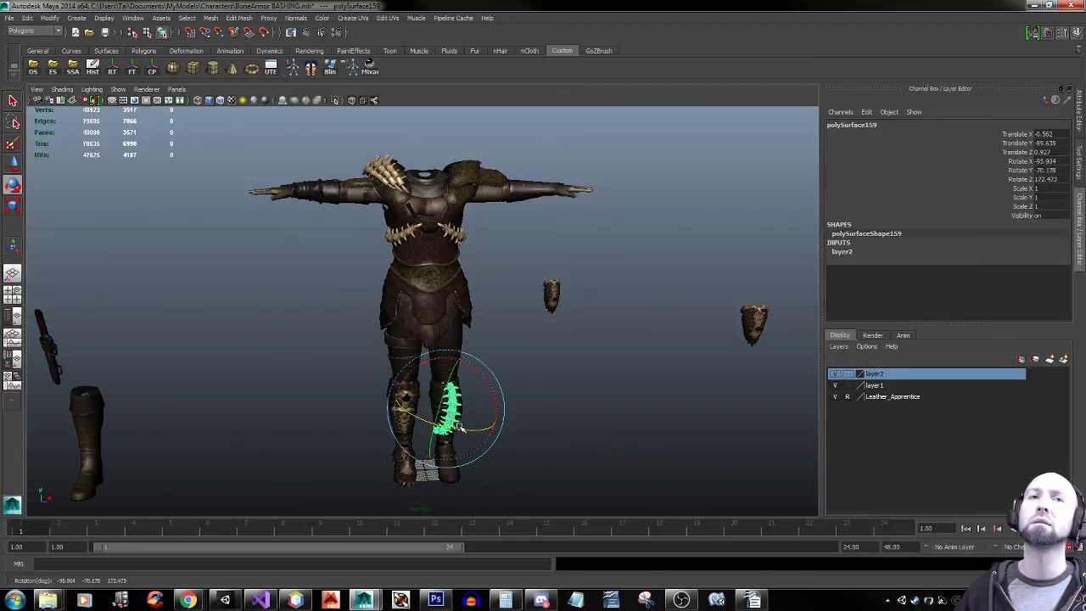
key(f)
scroll(659, 381, up, 5)
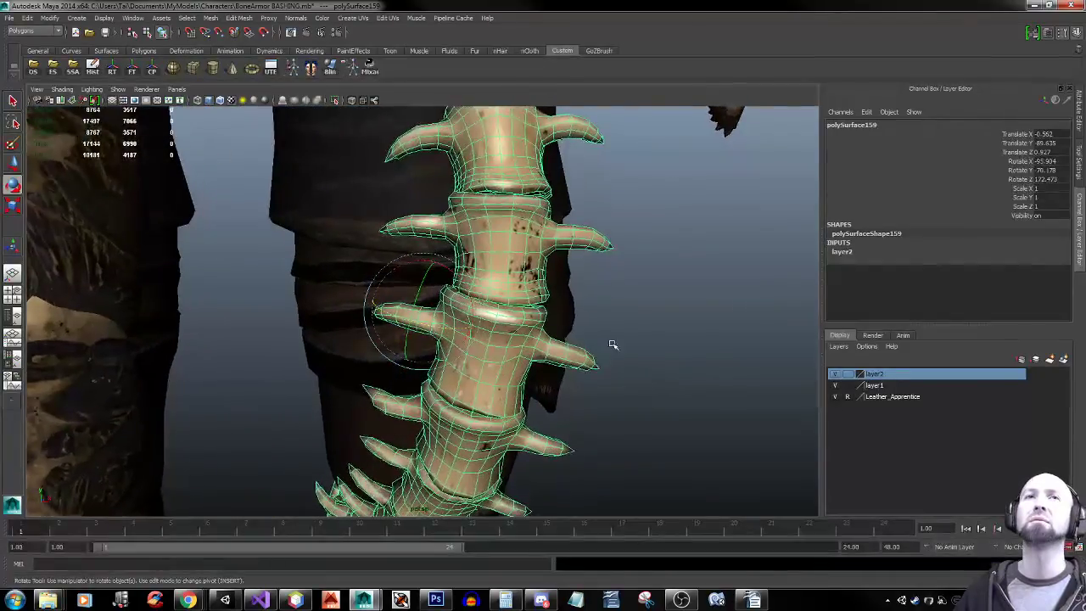
Rotate the copied bone spine to about -192.8°, -91.1°, 278.3° and move it back into the left shin, to about 0.09, -89.78, -4.20
alt+drag(623, 277, 657, 283)
alt+right_drag(643, 298, 375, 298)
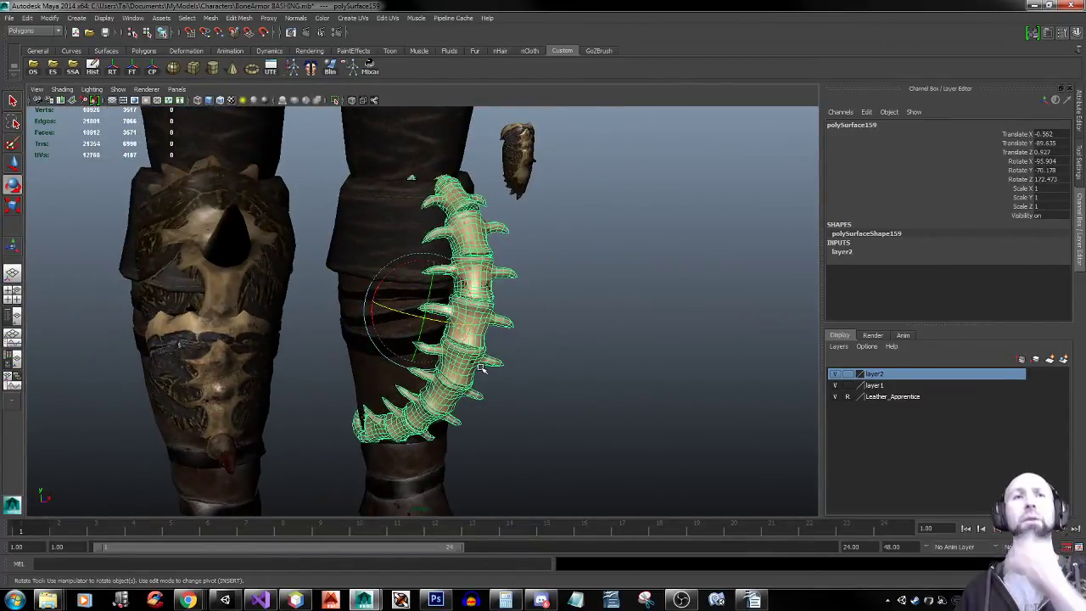
drag(409, 259, 408, 314)
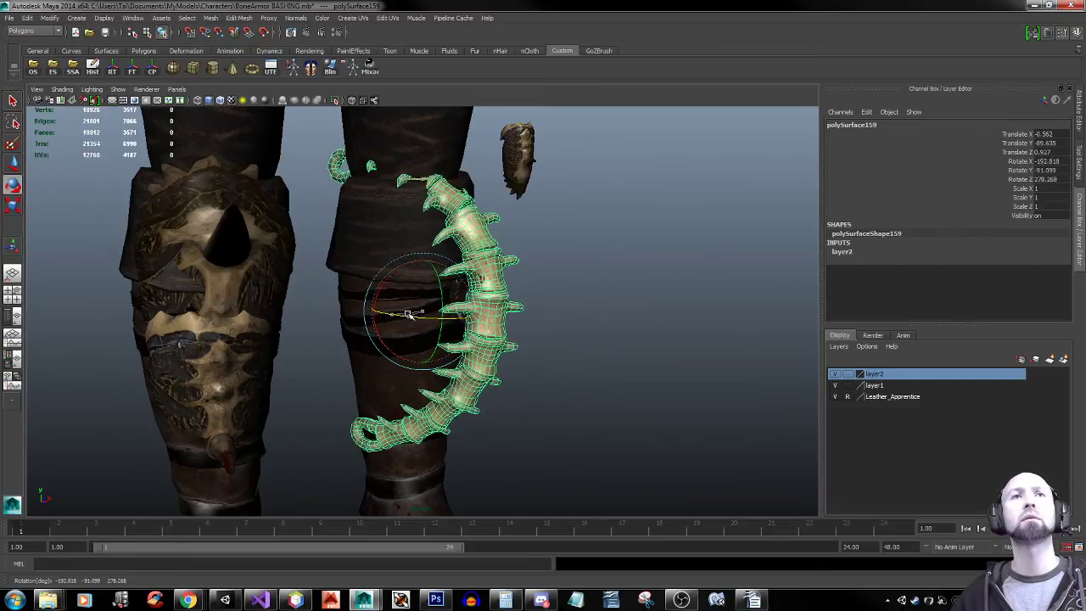
key(w)
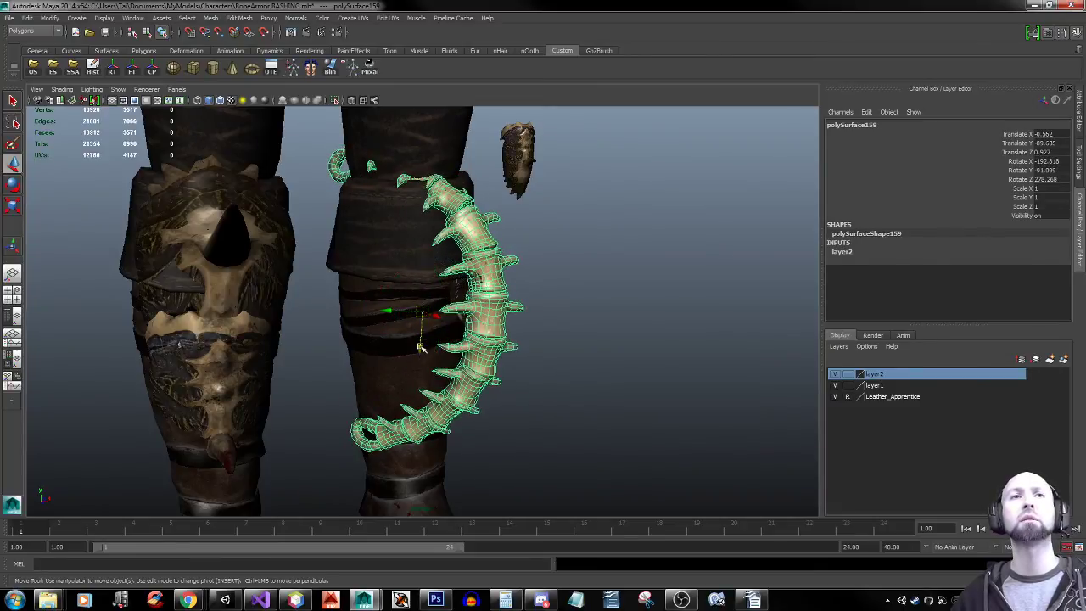
drag(437, 319, 381, 306)
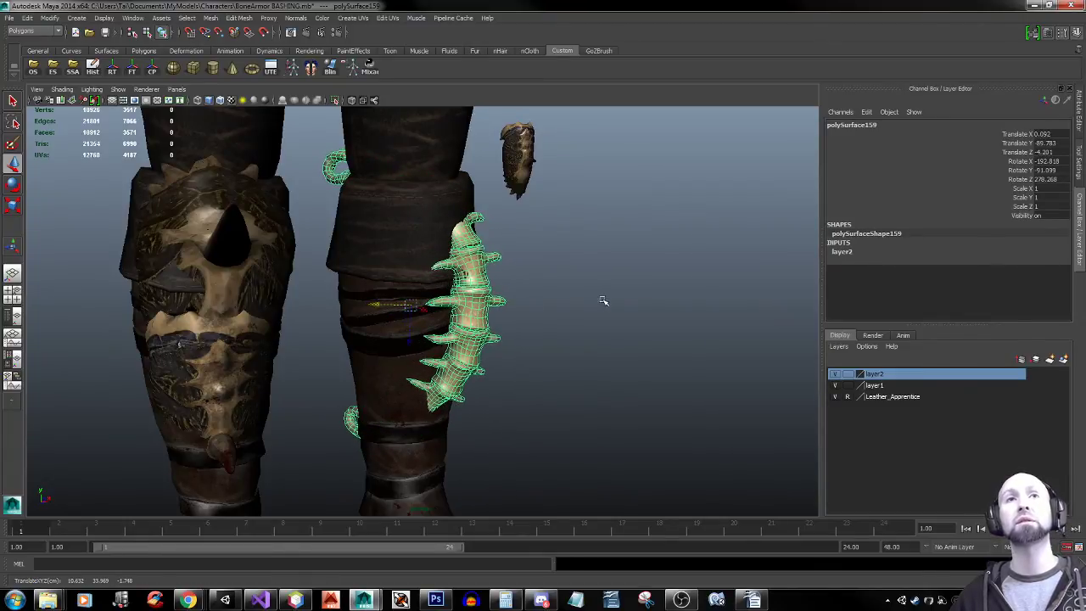
Rotate the bone spine around the left shin so that it sits on the outer side, and clear the selection
alt+drag(604, 300, 513, 295)
key(e)
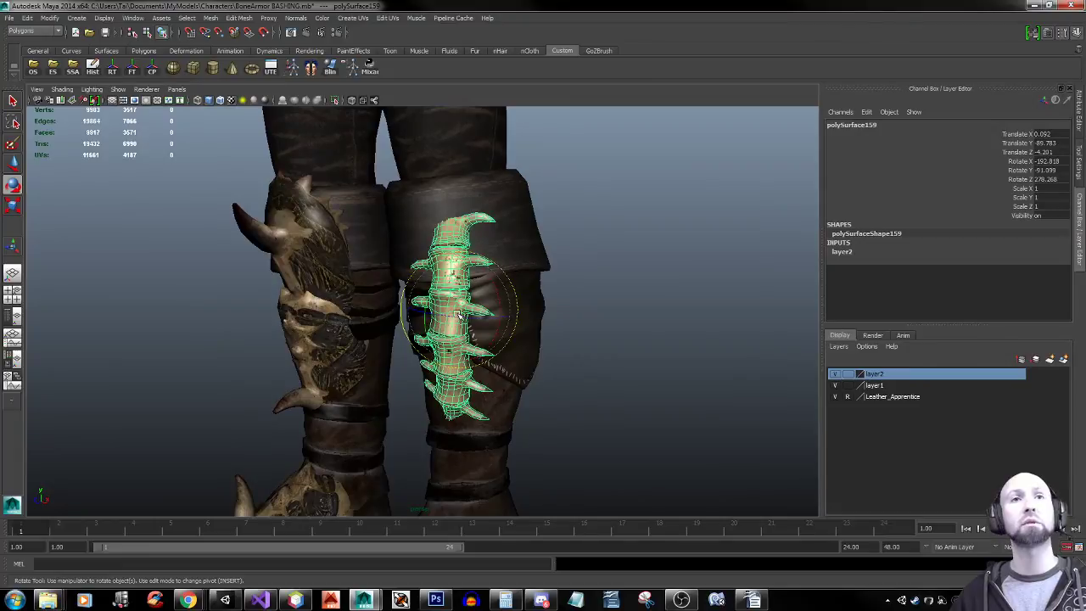
drag(458, 315, 512, 310)
click(710, 321)
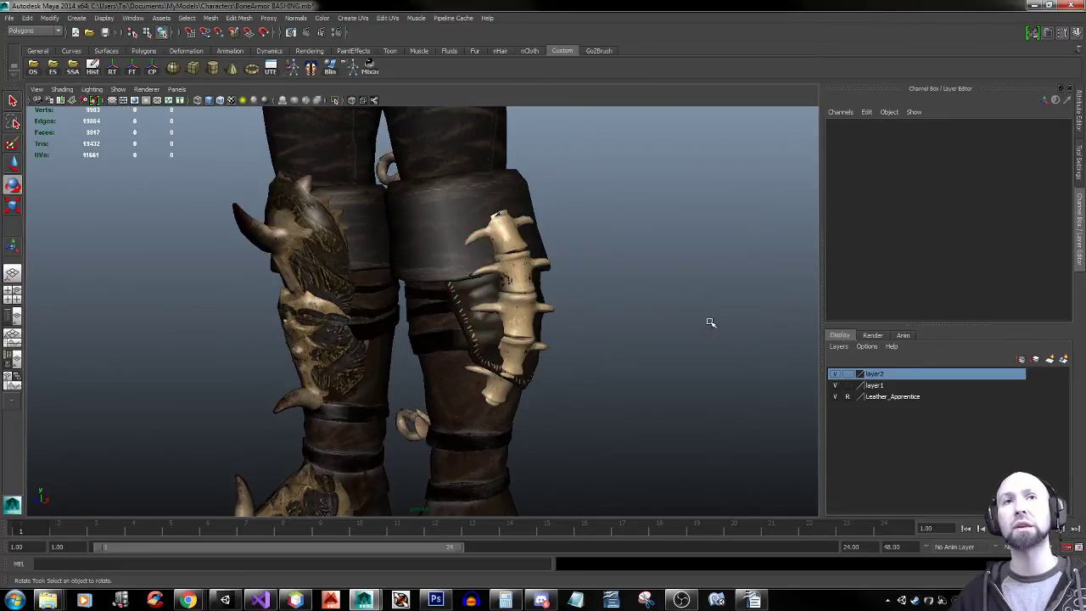
Review the whole armored character, checking the left shoulder plate, the chest spine, the hip cloth and both lower legs
alt+right_drag(710, 321, 214, 329)
alt+drag(572, 364, 542, 347)
alt+middle_drag(532, 250, 533, 358)
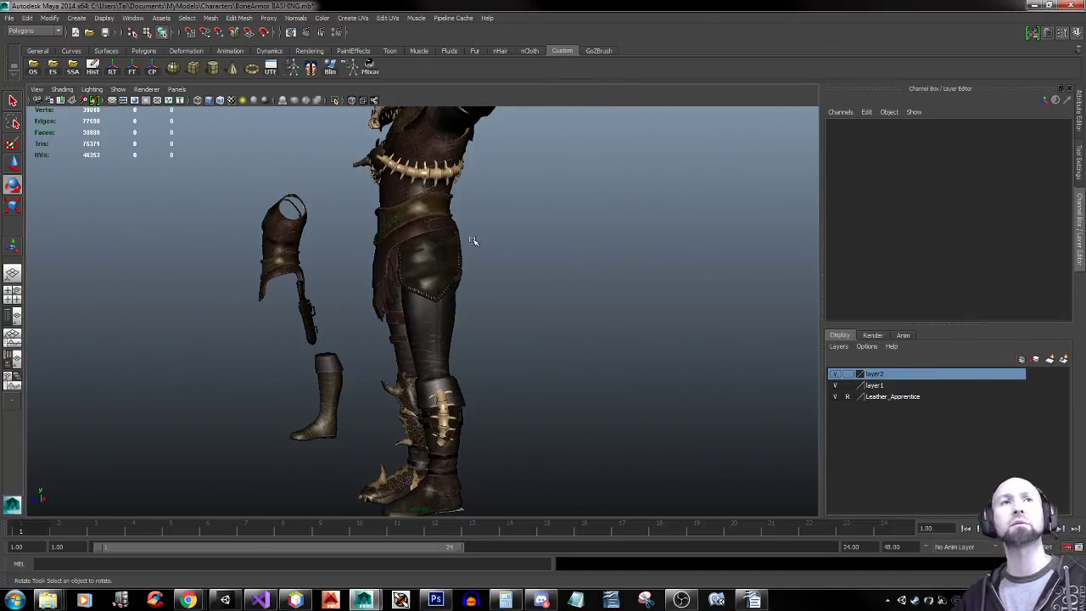
alt+drag(472, 241, 547, 334)
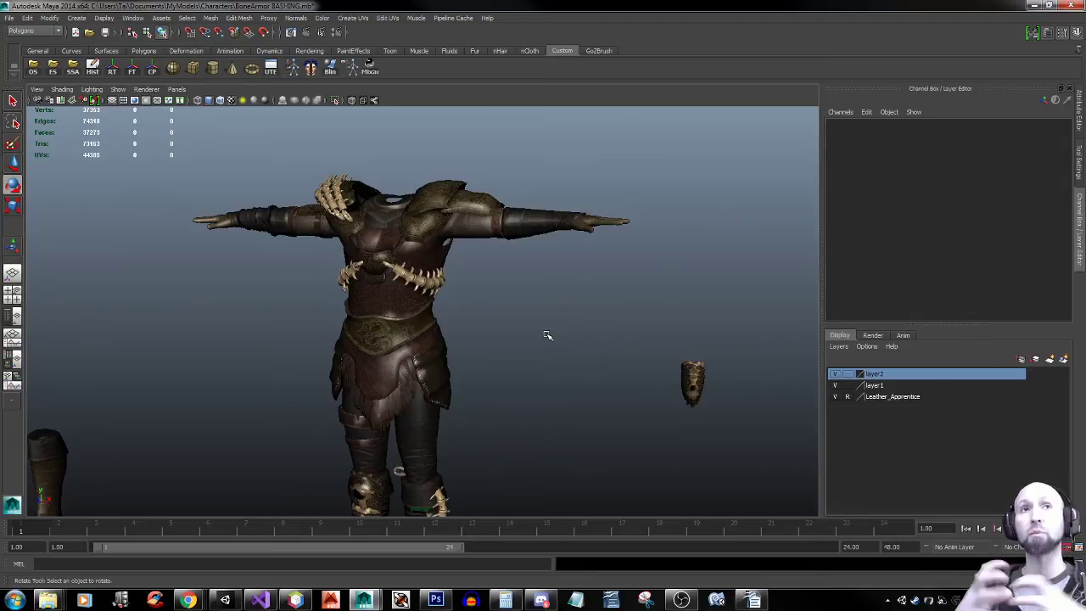
click(439, 203)
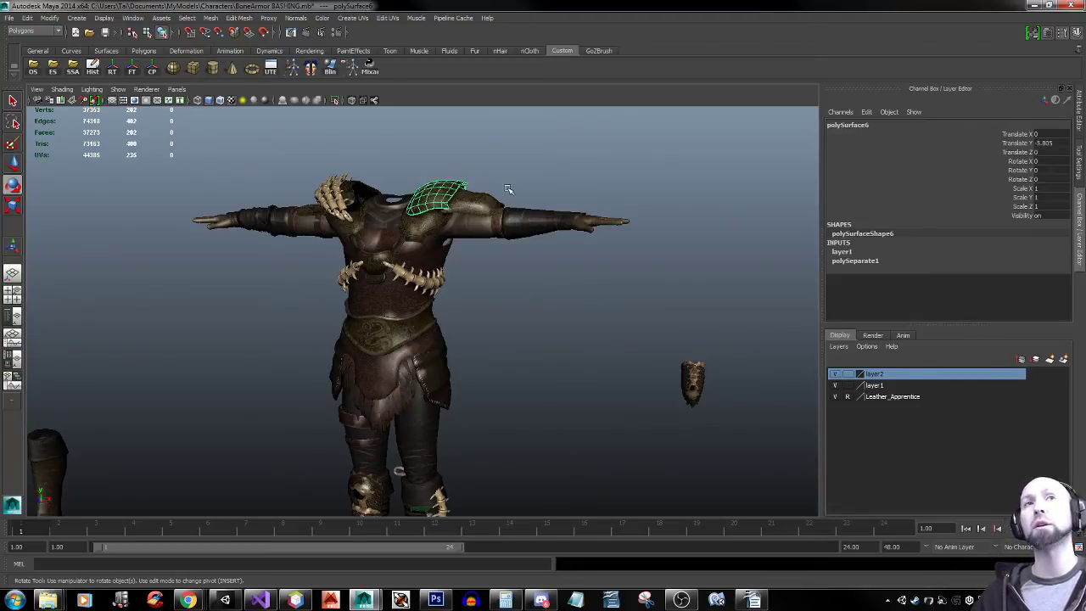
click(414, 281)
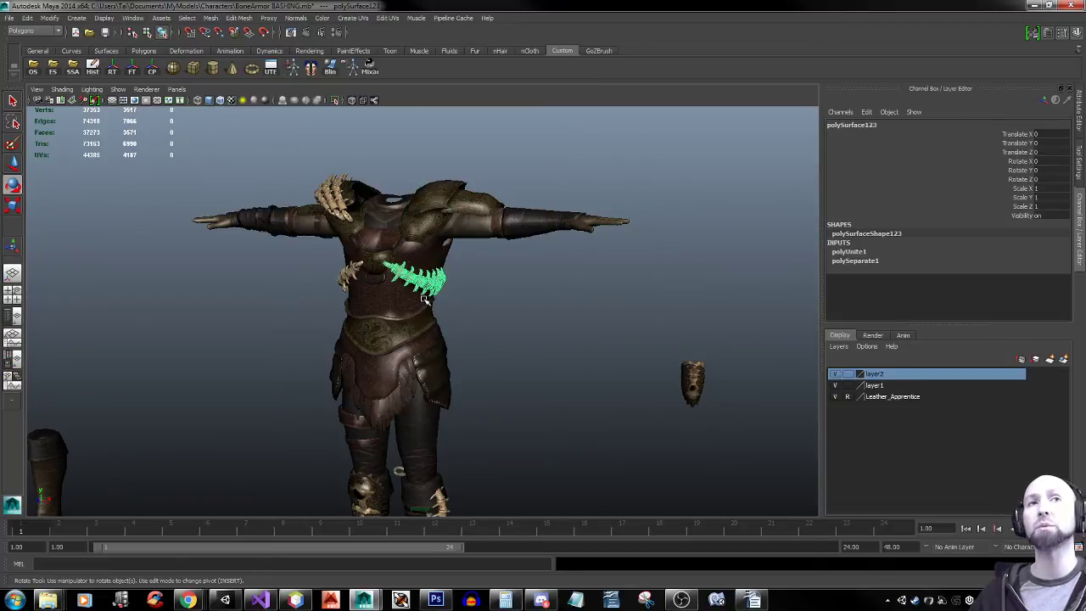
click(398, 398)
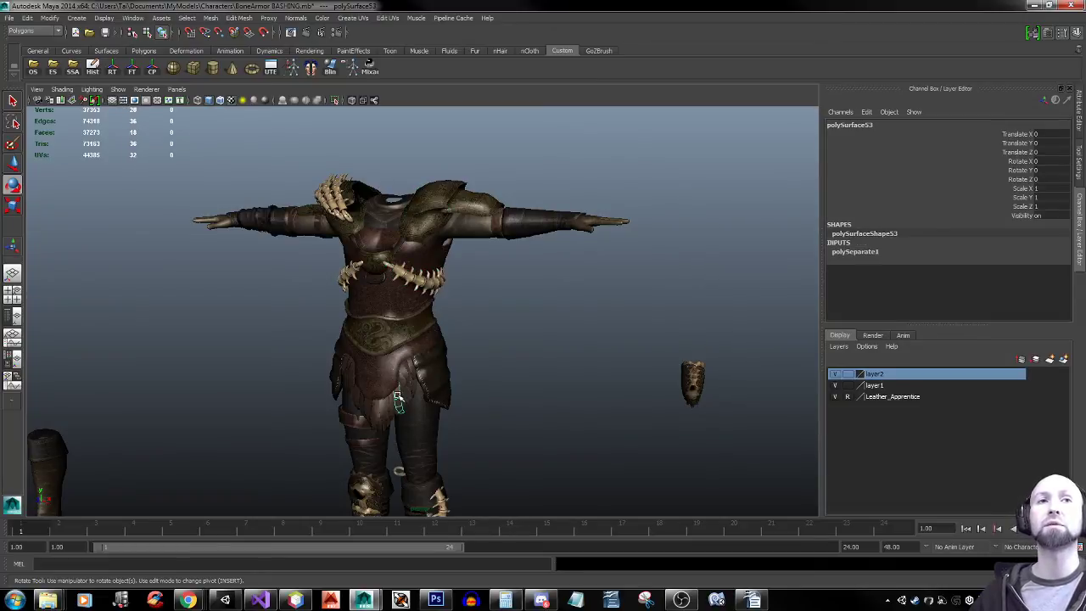
alt+middle_drag(427, 458, 437, 288)
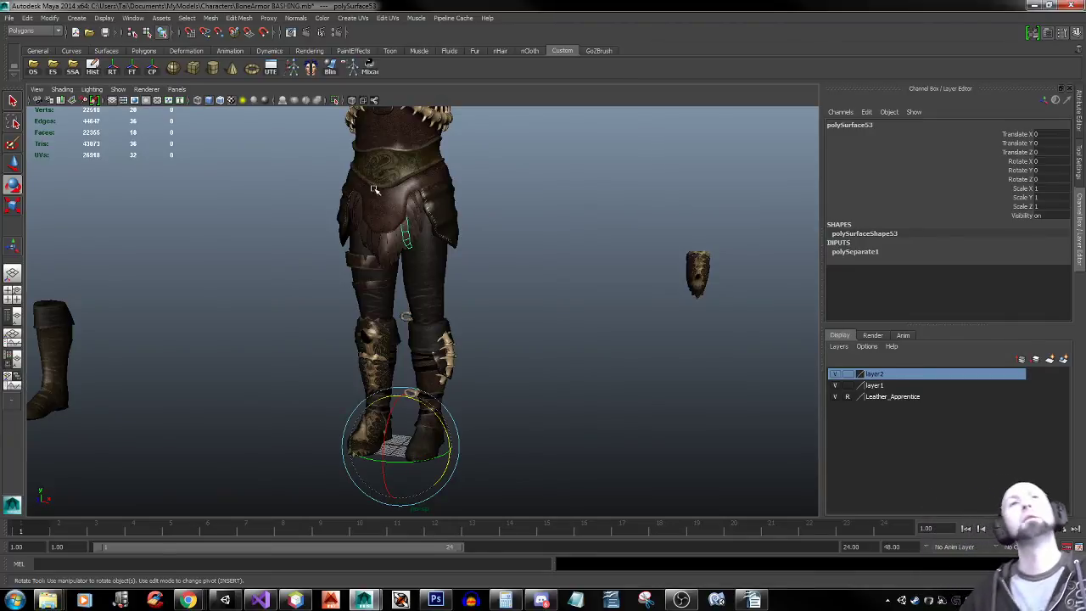
alt+middle_drag(492, 235, 451, 424)
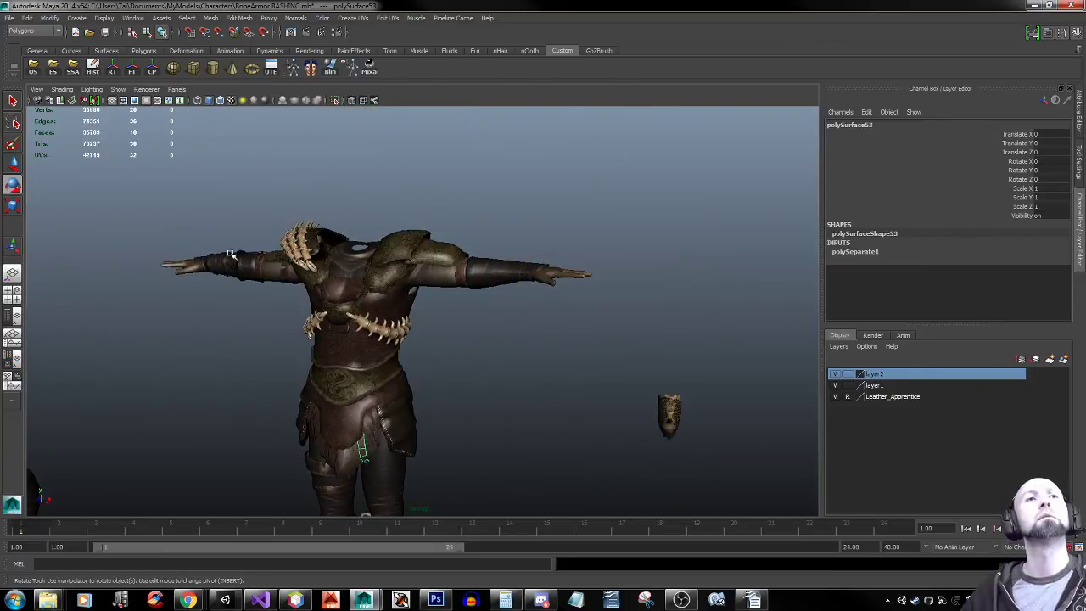
Examine the right forearm closely, checking the wrapped bracer, the bone guard and its separate spike
click(231, 254)
key(f)
alt+drag(232, 293, 246, 369)
scroll(298, 311, down, 8)
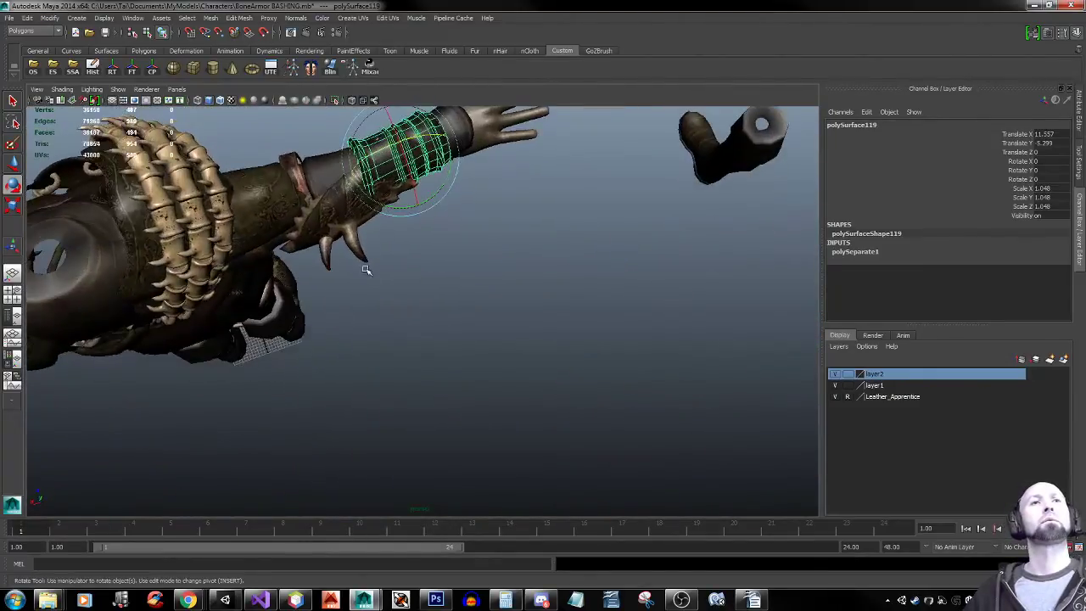
click(288, 256)
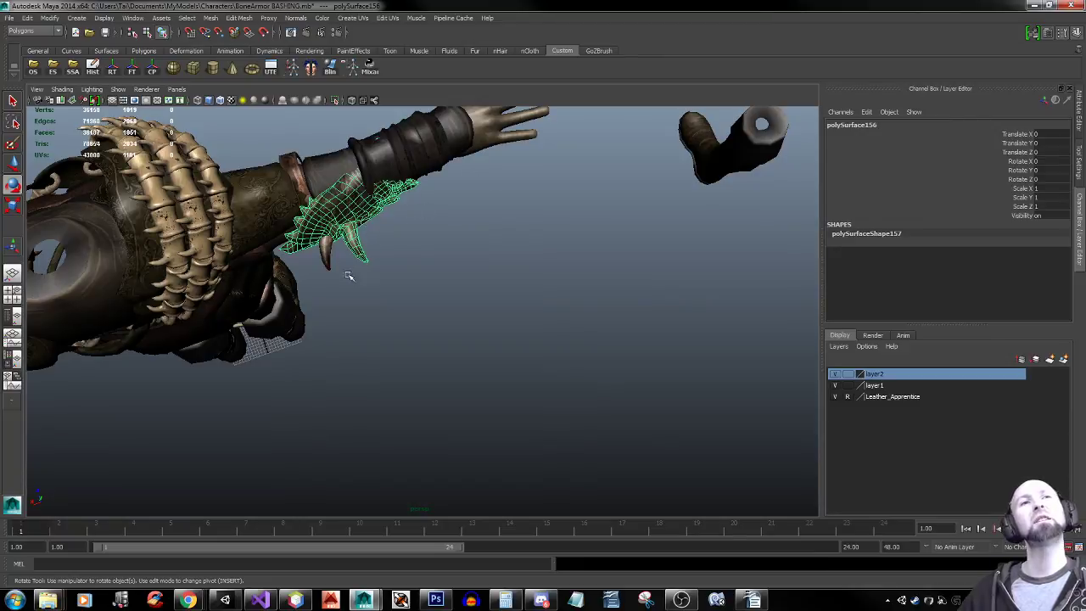
click(324, 252)
key(q)
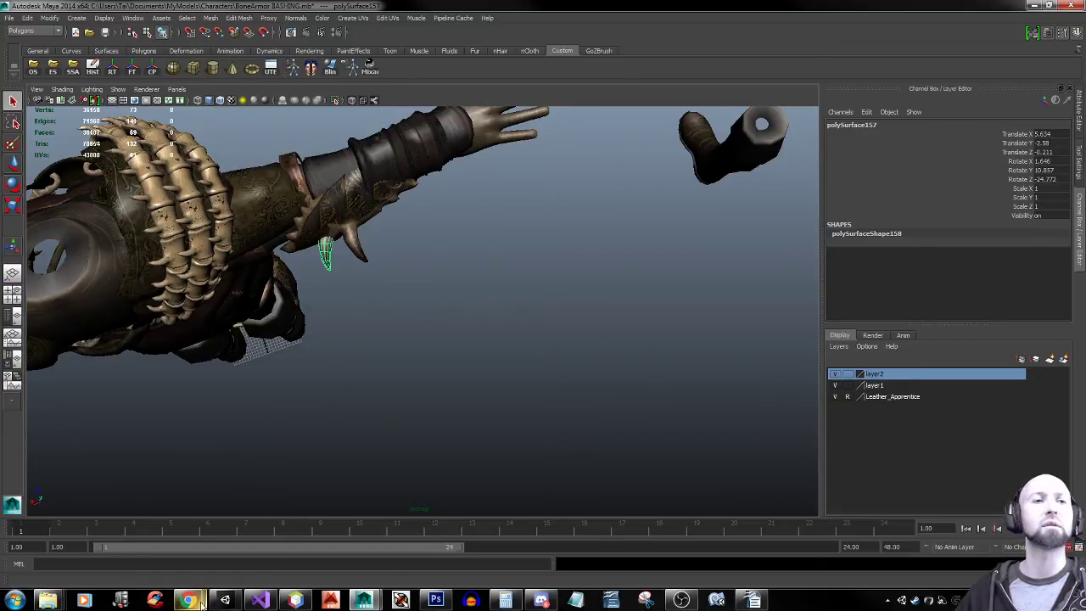
Switch to Unity and inspect the Human Male Spiked Leather Set in the 2 Leather Armor assets
click(228, 601)
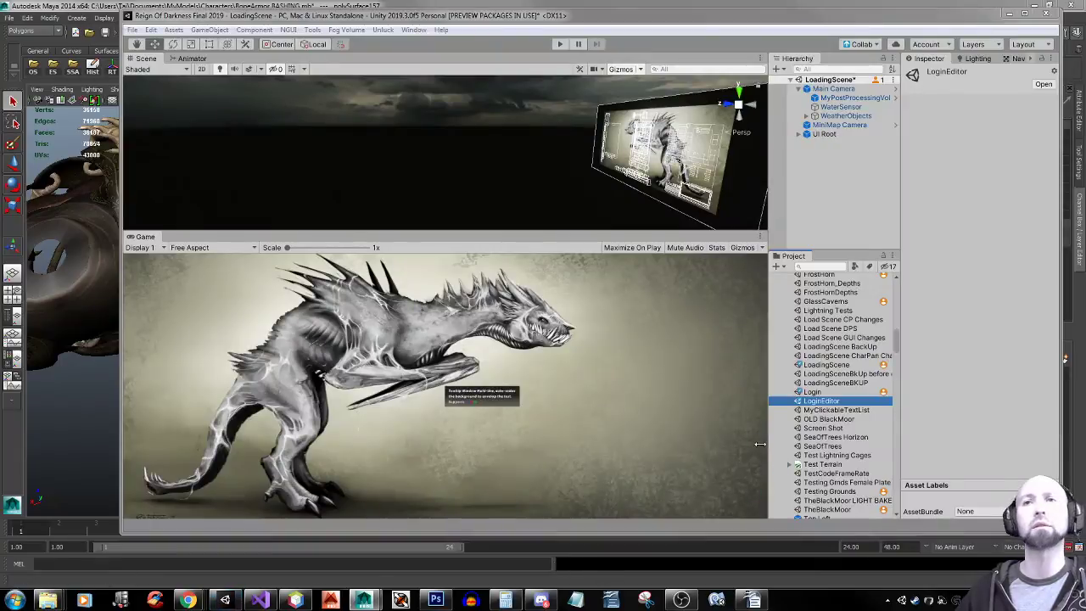
scroll(895, 348, down, 3)
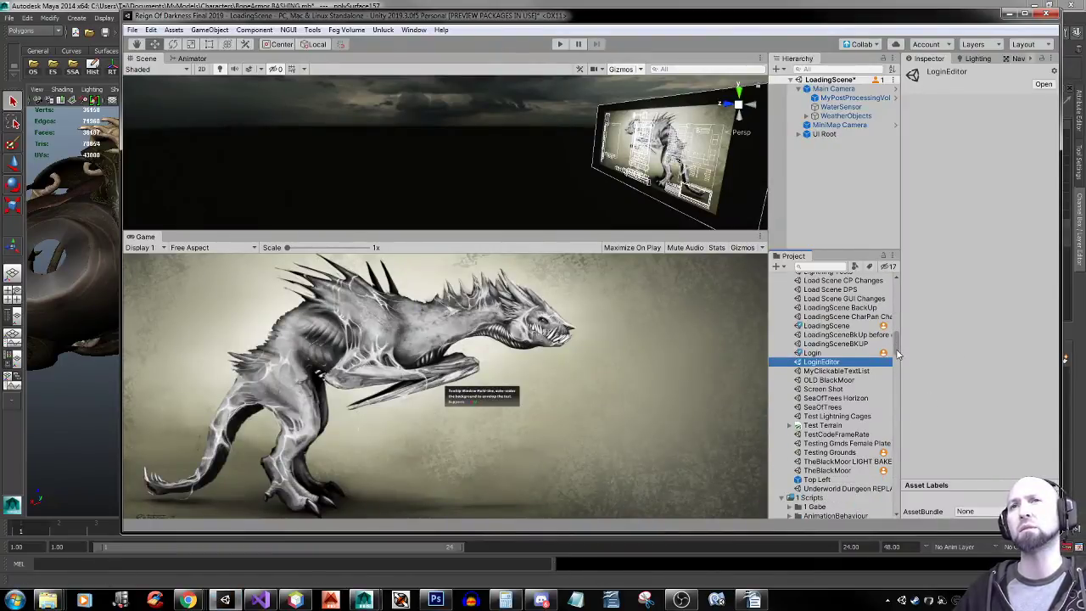
scroll(898, 368, down, 9)
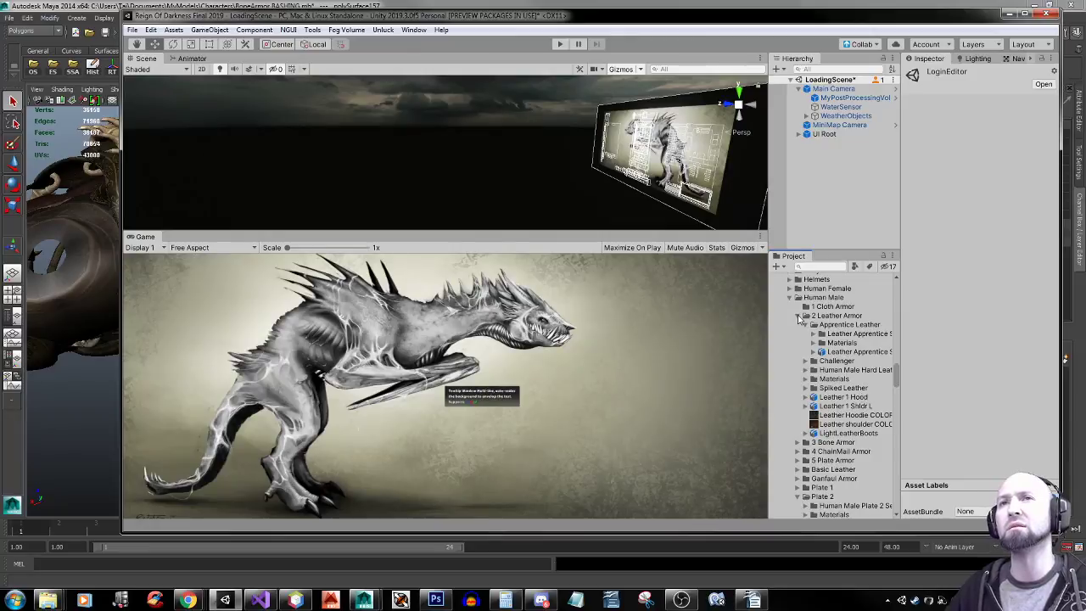
click(806, 389)
click(846, 407)
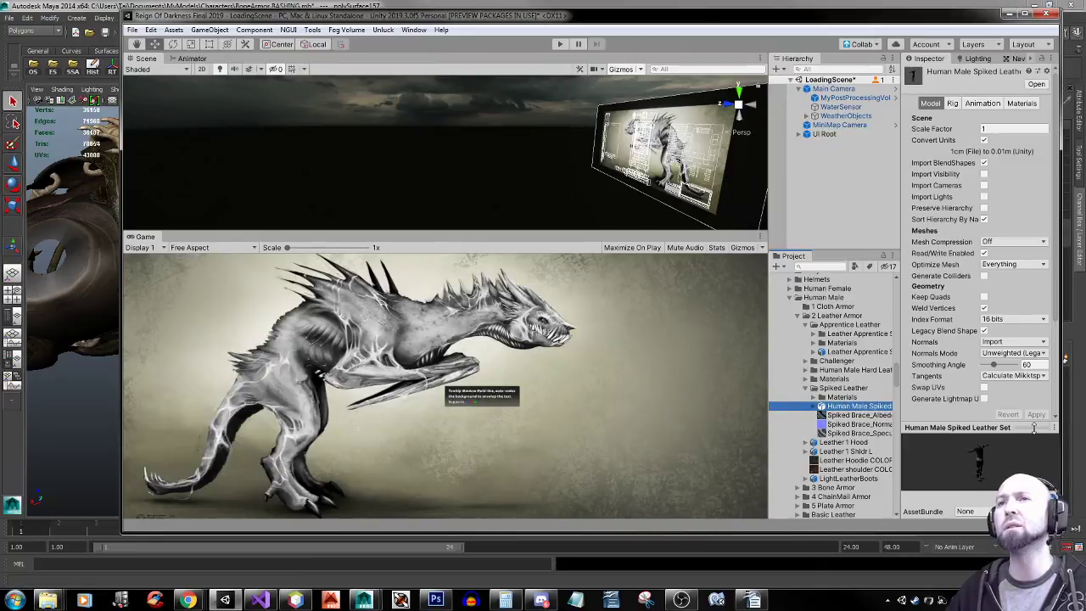
click(805, 388)
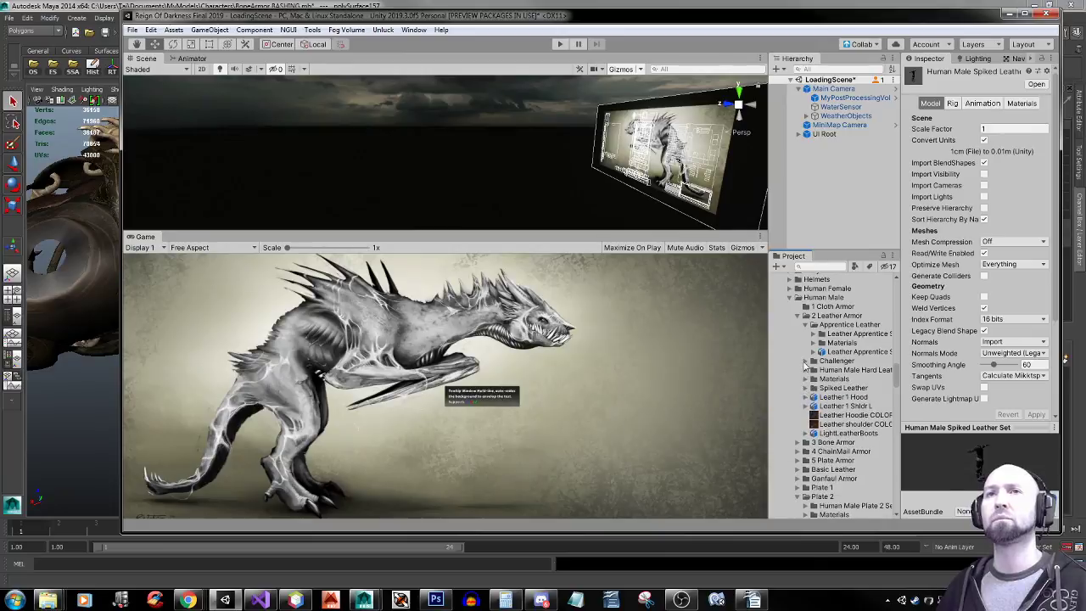
click(804, 325)
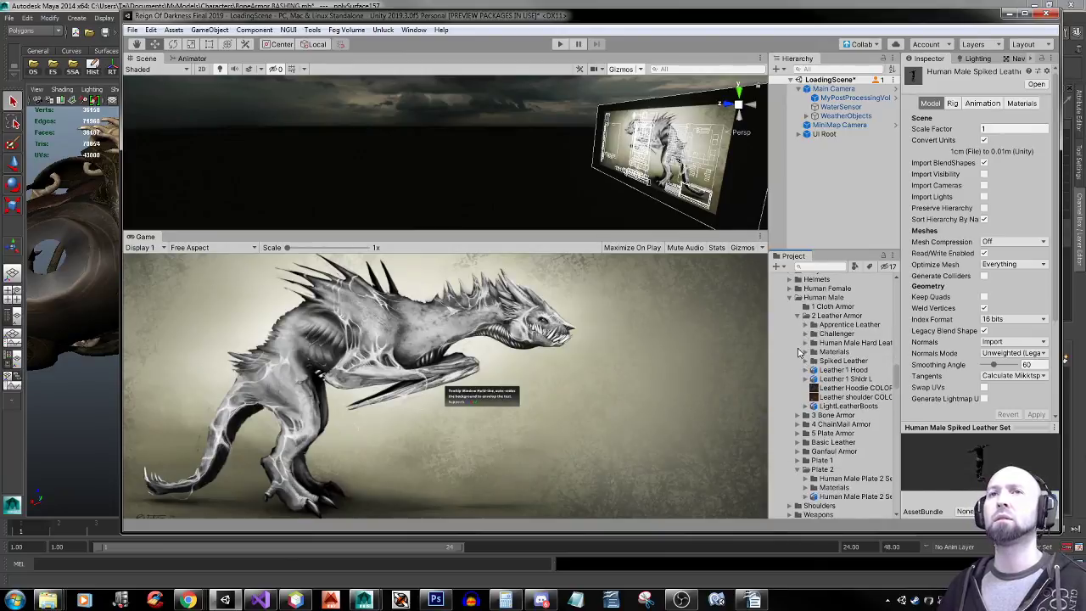
Inspect the Human Male Spiked Bone Set from the 3 Bone Armor assets from several sides in an enlarged preview
click(806, 415)
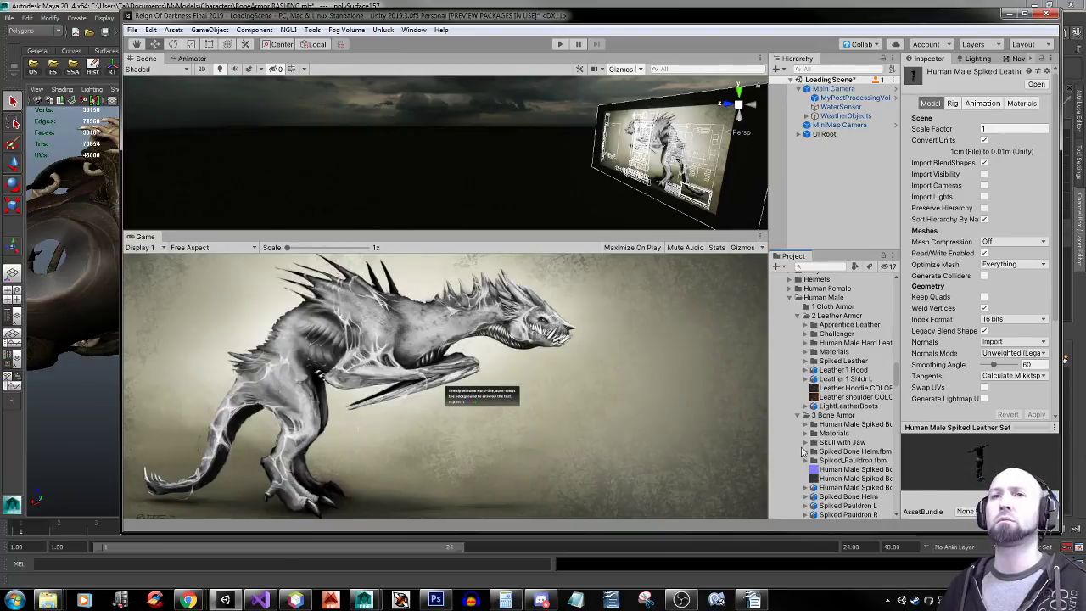
scroll(804, 458, down, 3)
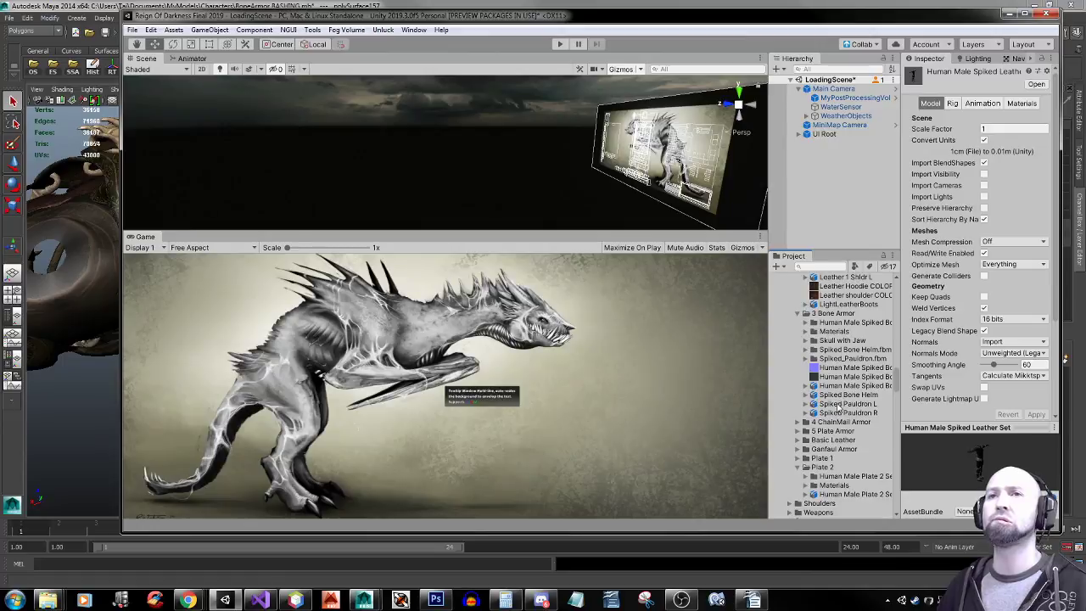
click(843, 396)
click(846, 387)
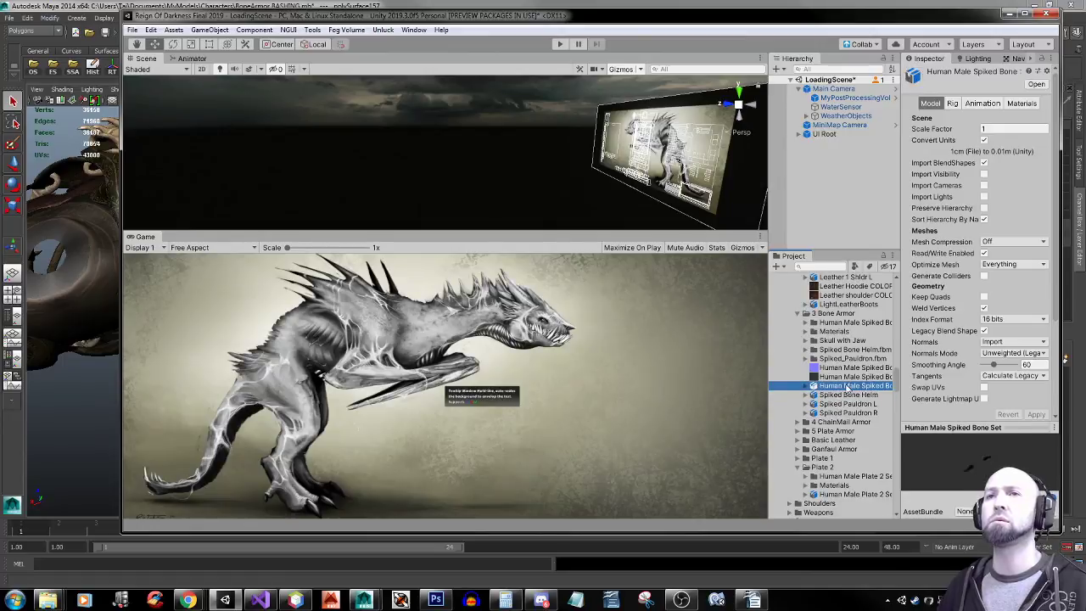
right_click(1009, 429)
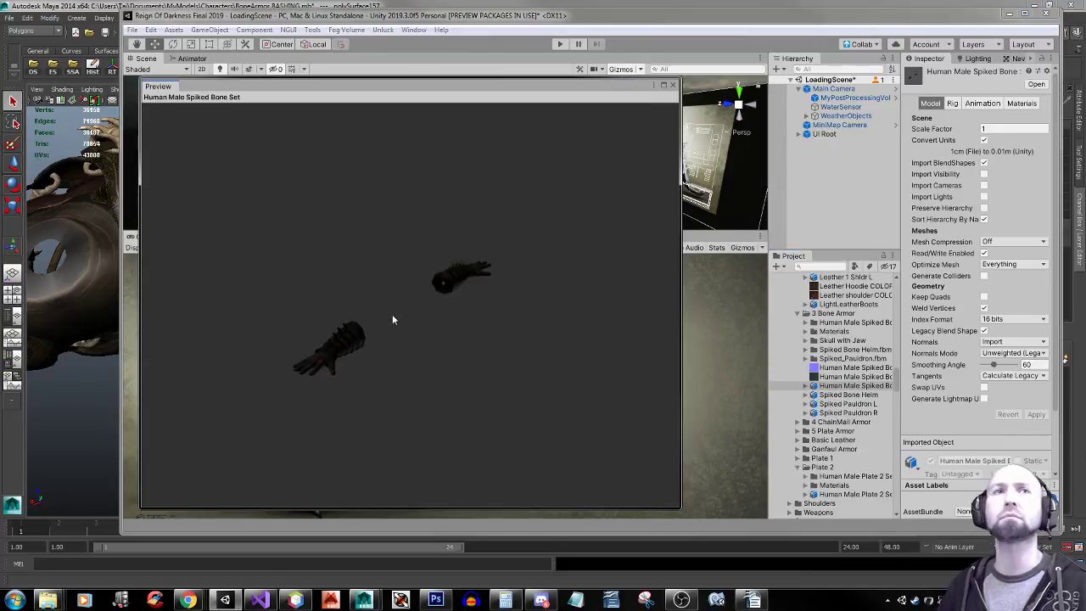
drag(393, 317, 569, 304)
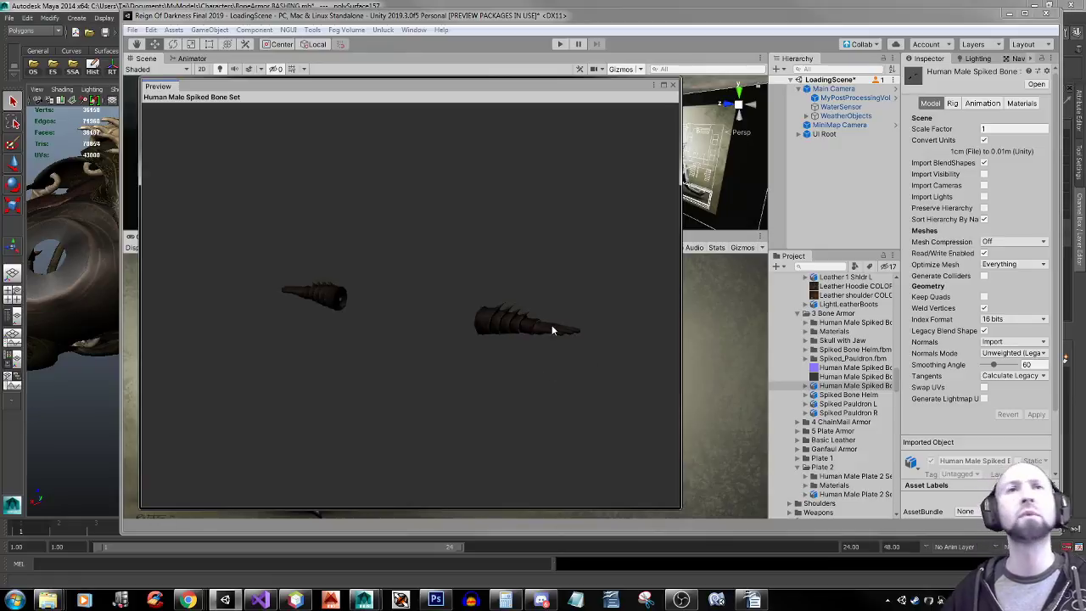
click(663, 85)
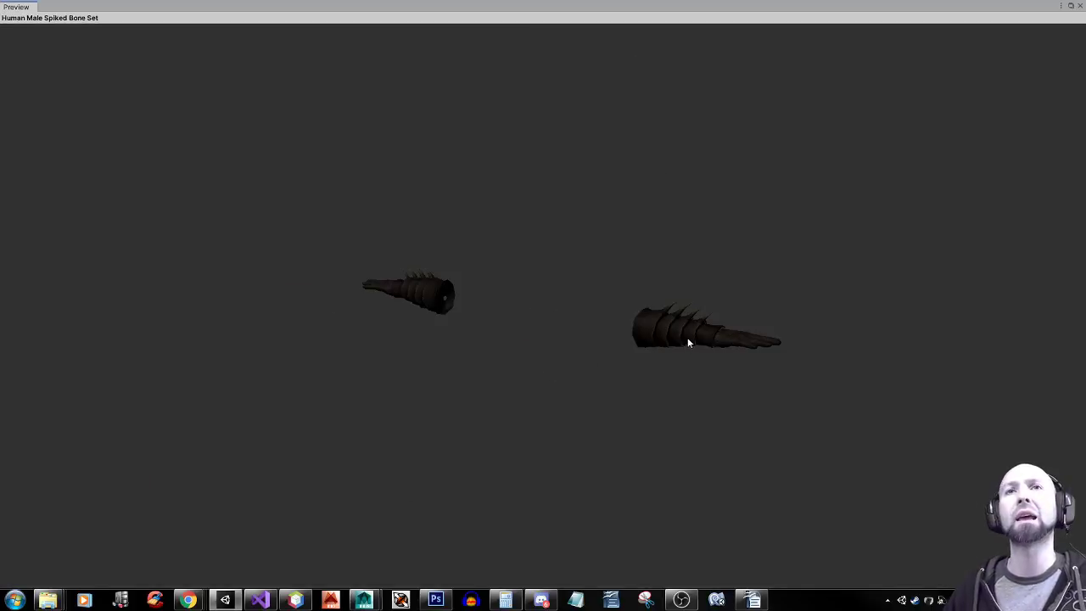
drag(689, 343, 220, 328)
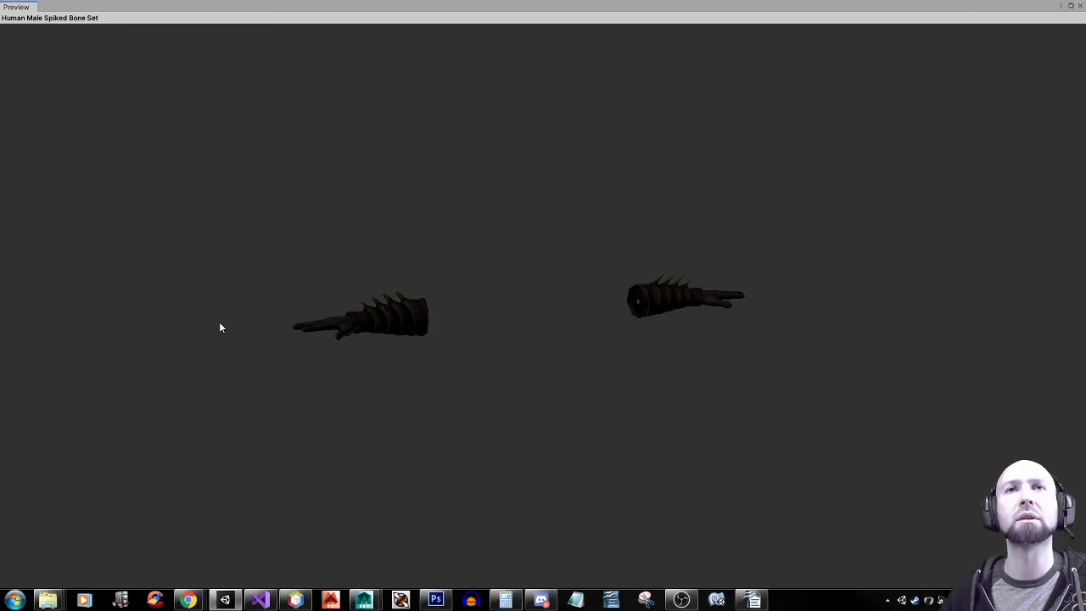
click(1072, 5)
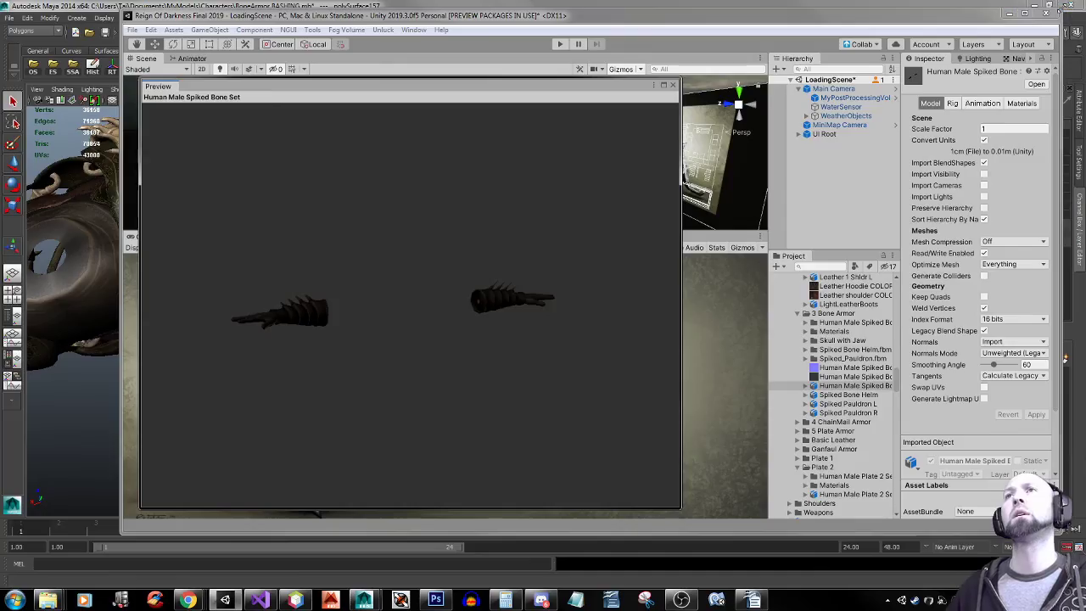
click(673, 85)
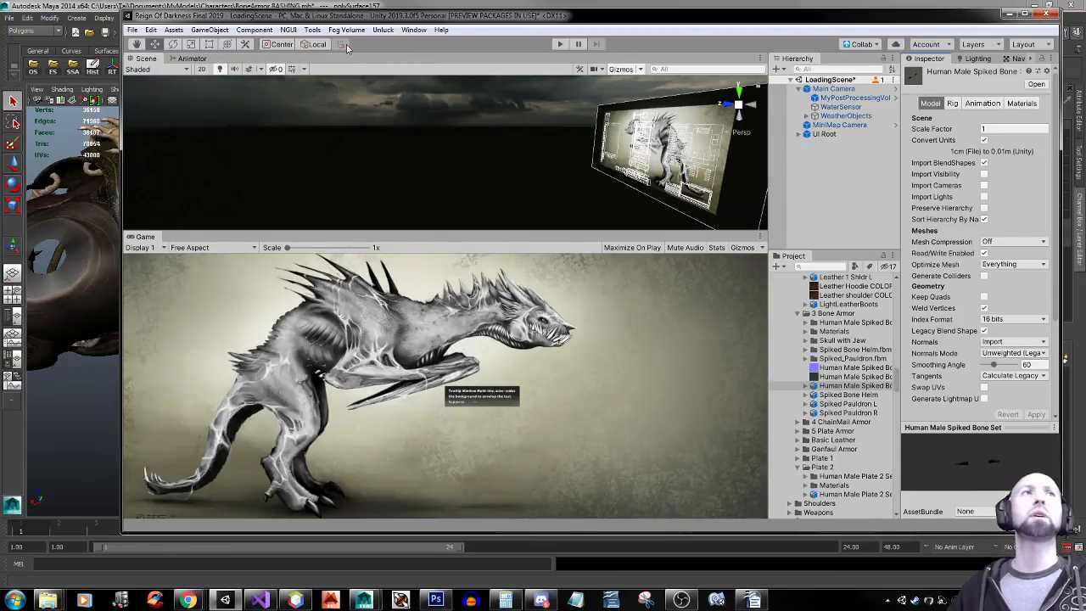
Return to Maya and examine the character's bone armor from the side and front, from the boots up to the shoulders
click(108, 6)
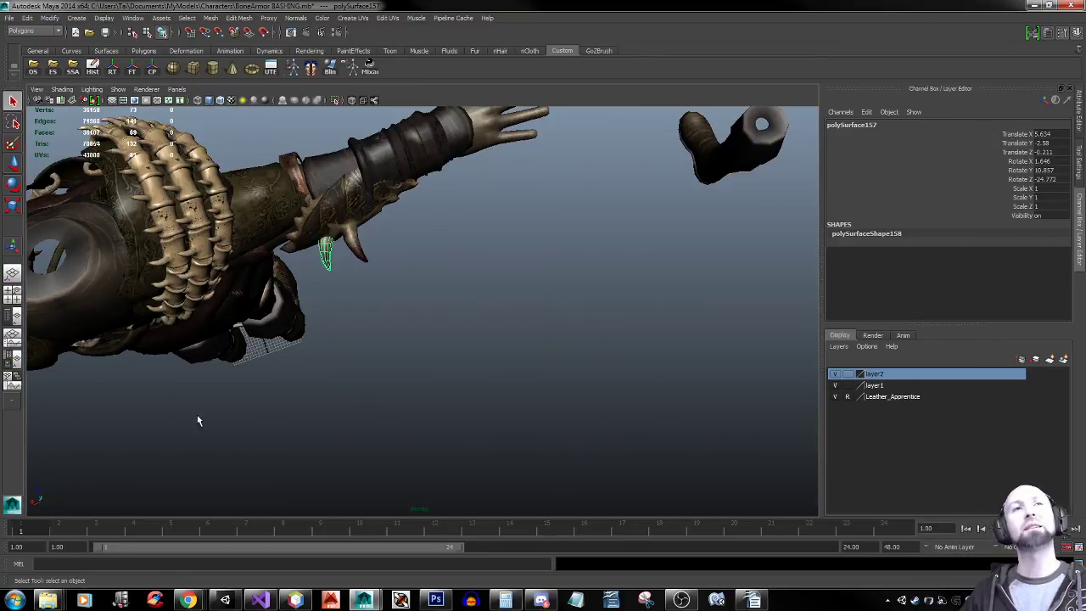
alt+drag(198, 419, 287, 211)
alt+middle_drag(709, 451, 483, 231)
alt+right_drag(547, 412, 548, 414)
alt+drag(547, 416, 417, 349)
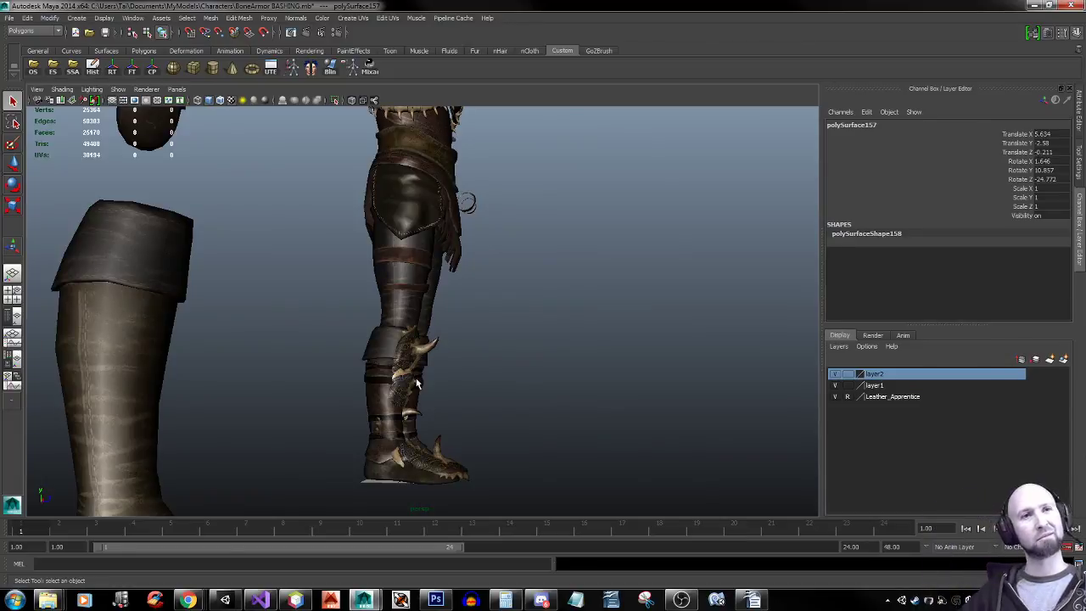
alt+drag(507, 471, 439, 451)
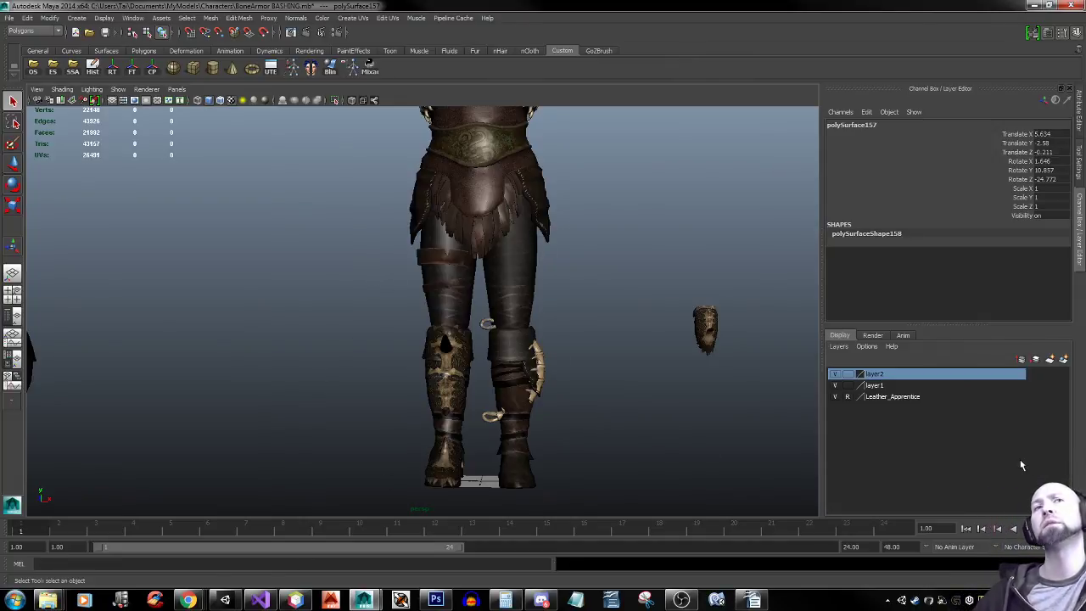
alt+right_drag(619, 260, 563, 224)
alt+middle_drag(583, 180, 586, 310)
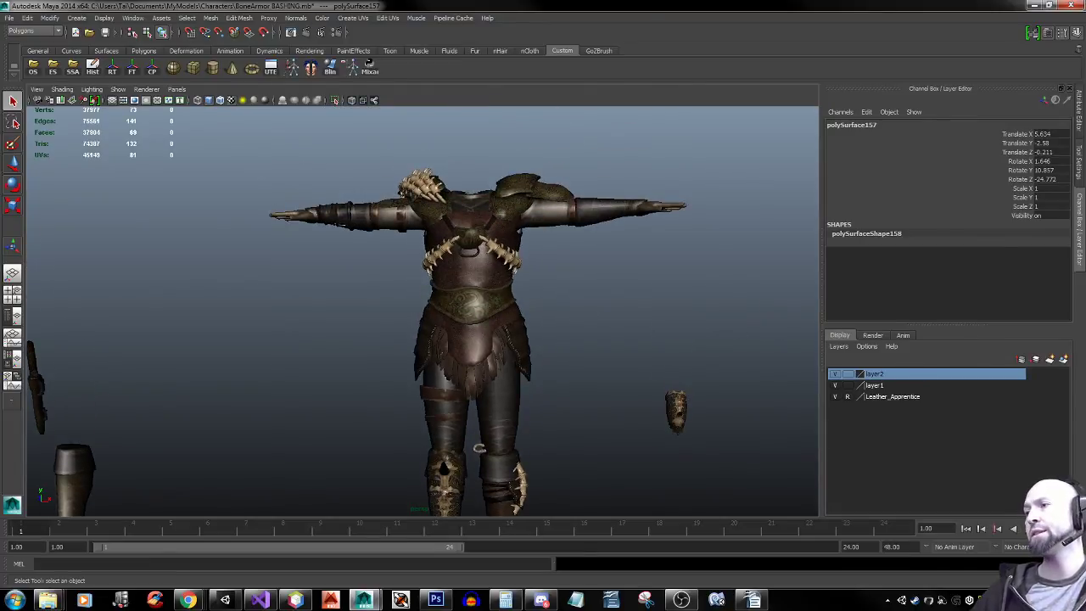
key(alt+Tab)
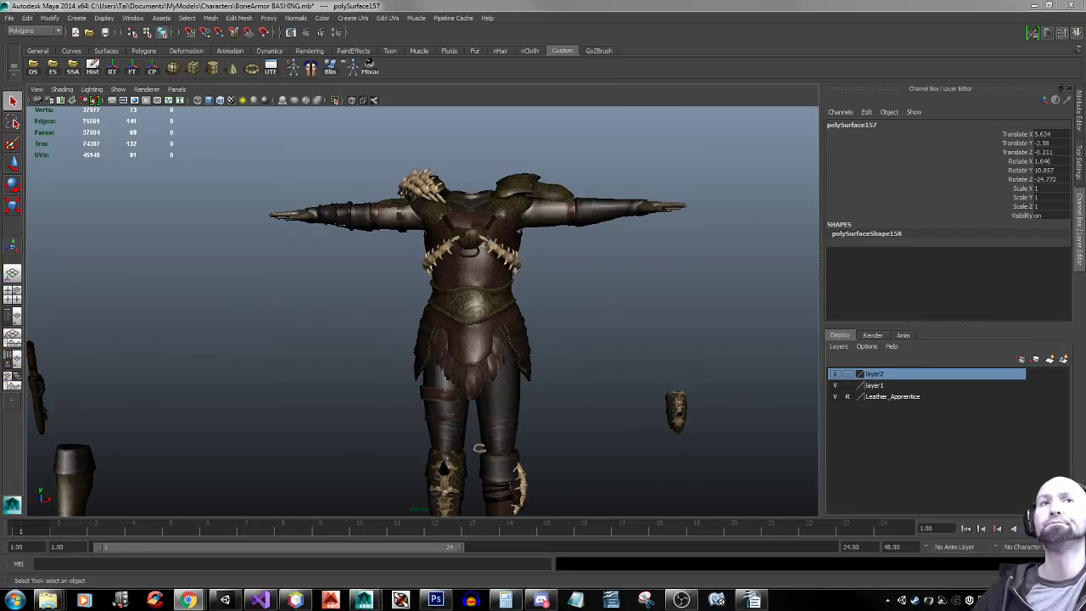